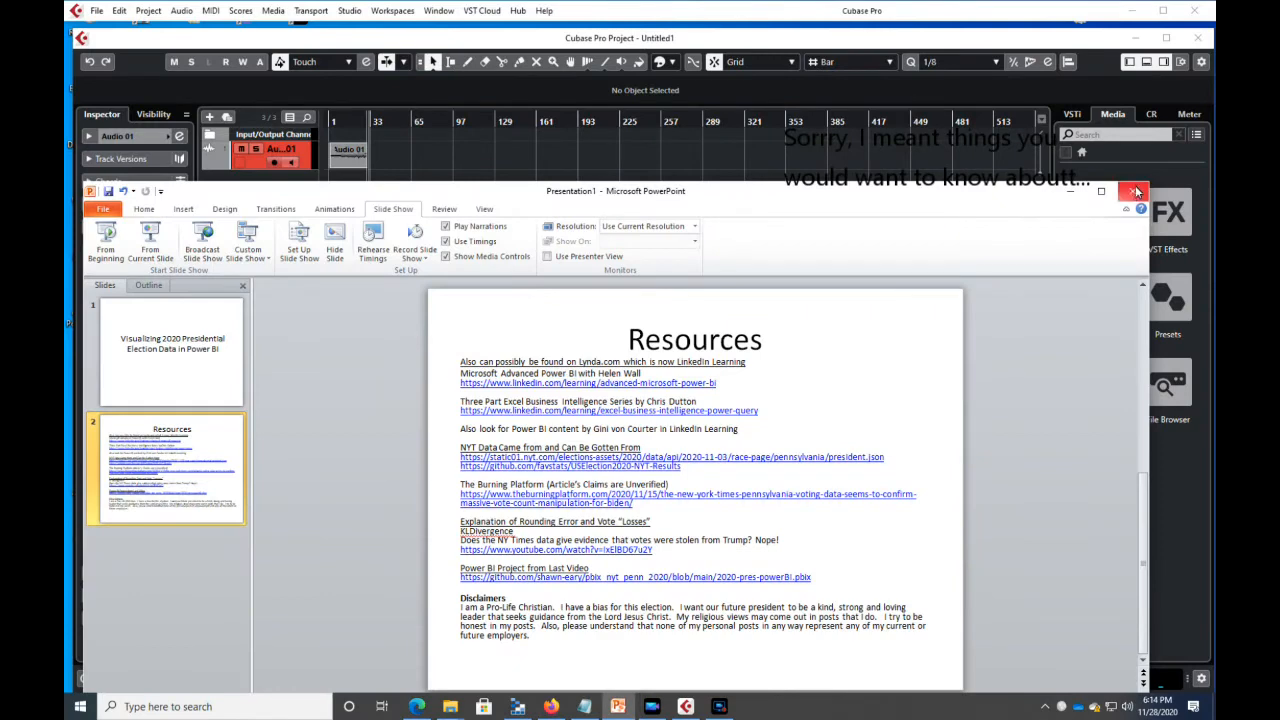
Step: Go over the Resources slide, highlighting the Power BI project link, the YouTube video link and the KLDivergence source
left_click(1101, 190)
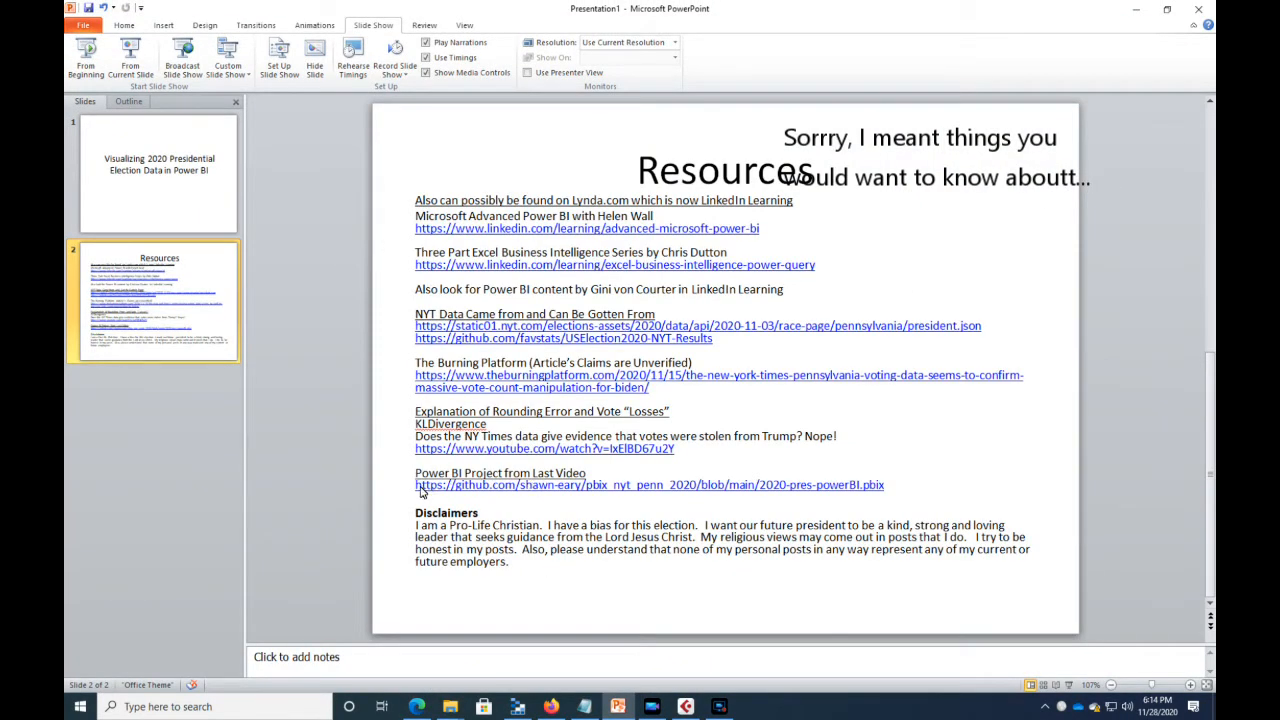
mouse_move(895, 487)
left_mouse_down()
mouse_move(480, 478)
mouse_move(409, 497)
left_mouse_up()
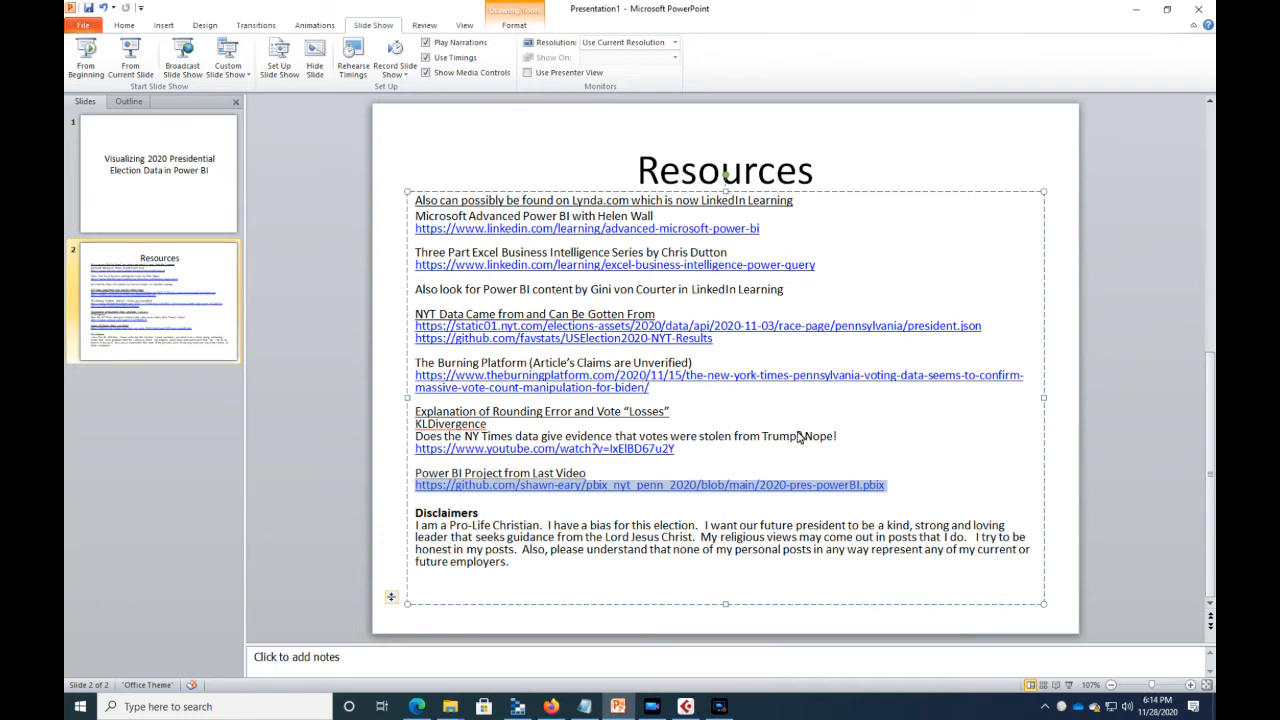
left_click(785, 472)
left_click_drag(680, 450, 417, 455)
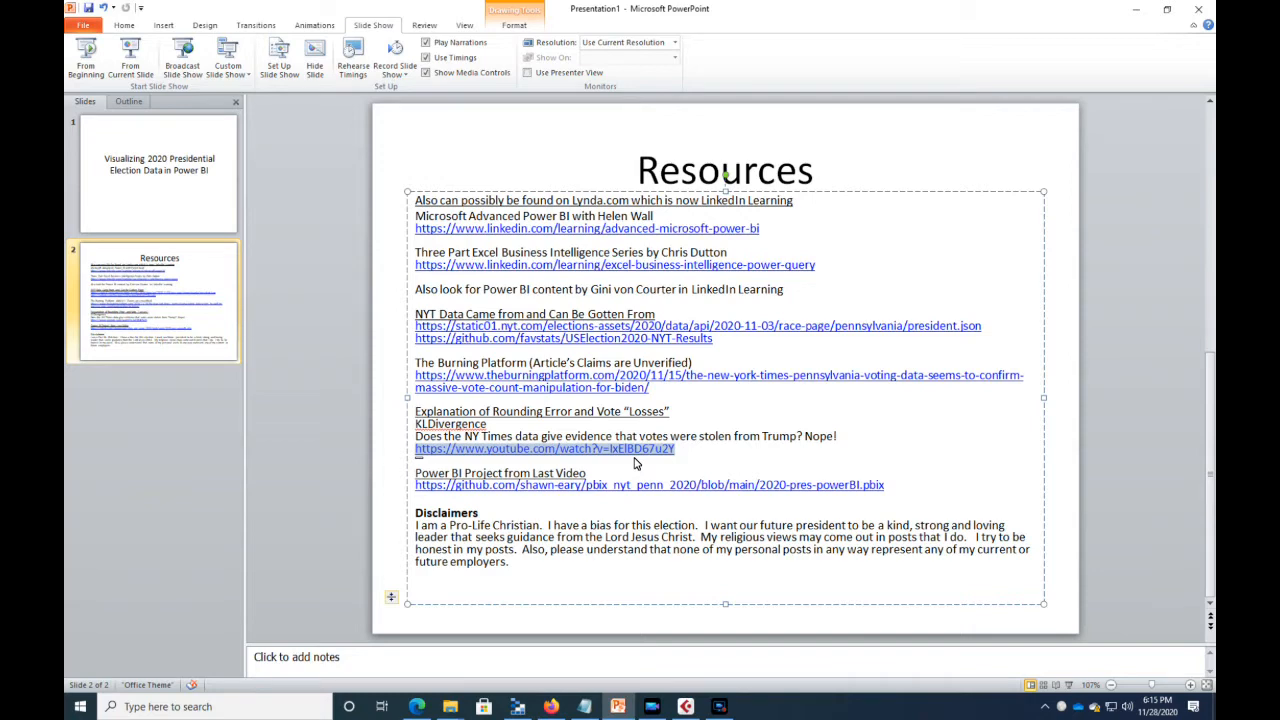
left_click_drag(490, 425, 410, 430)
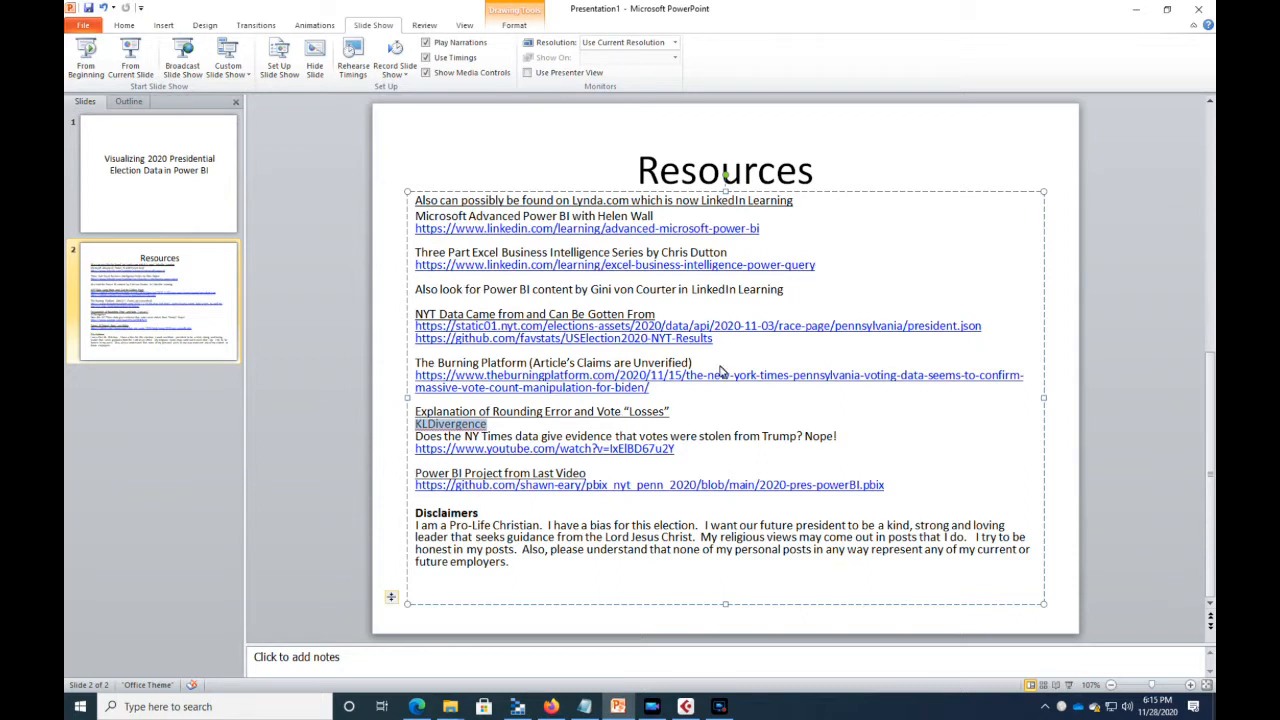
left_click_drag(698, 448, 424, 456)
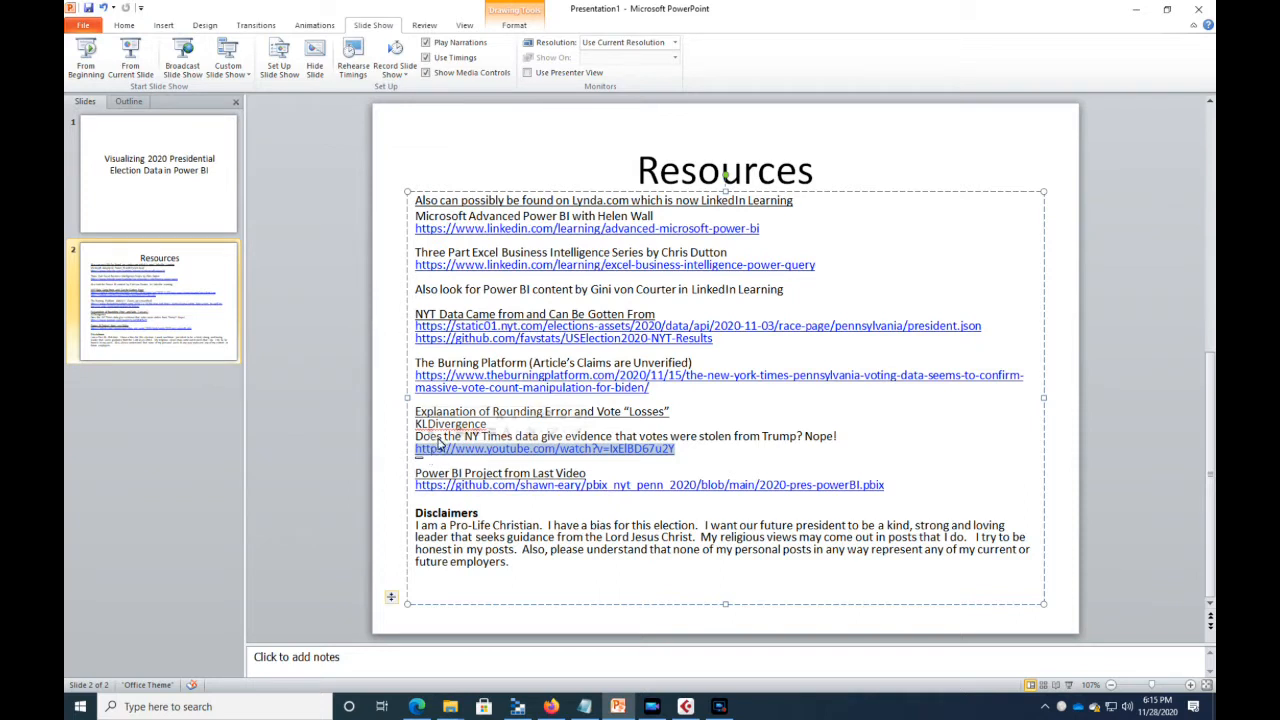
left_click(690, 428)
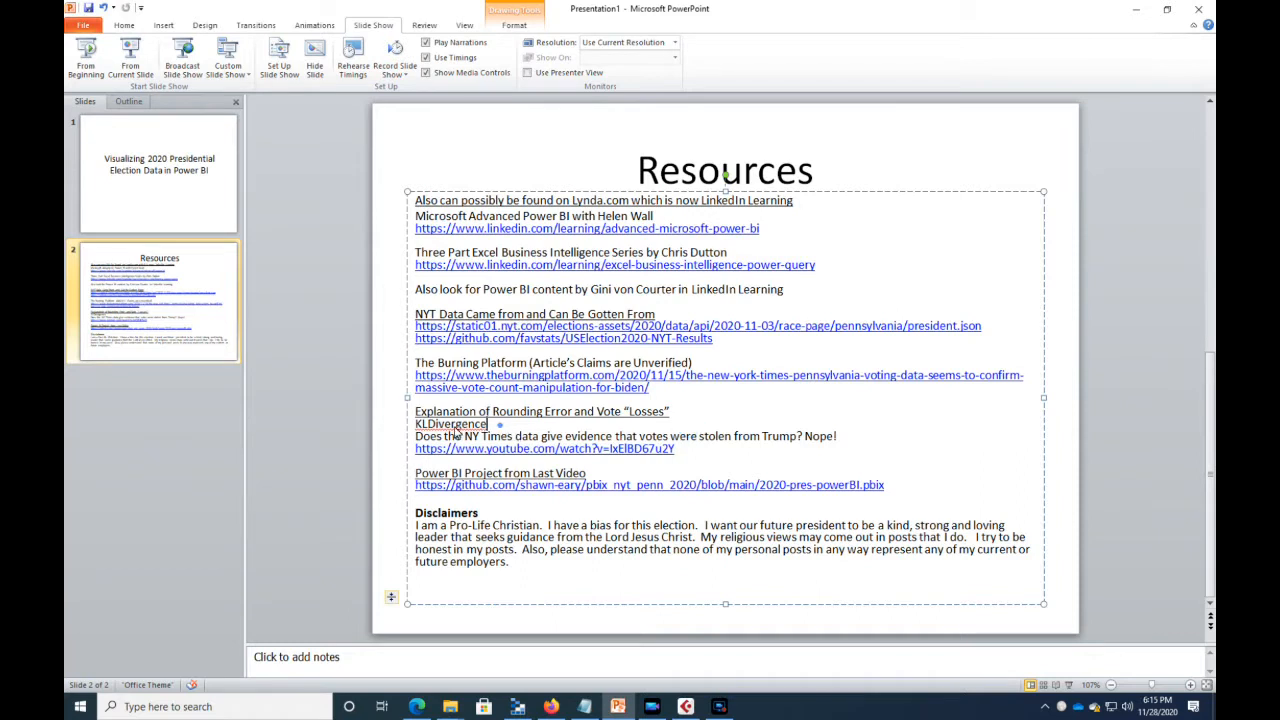
key("shift+Home")
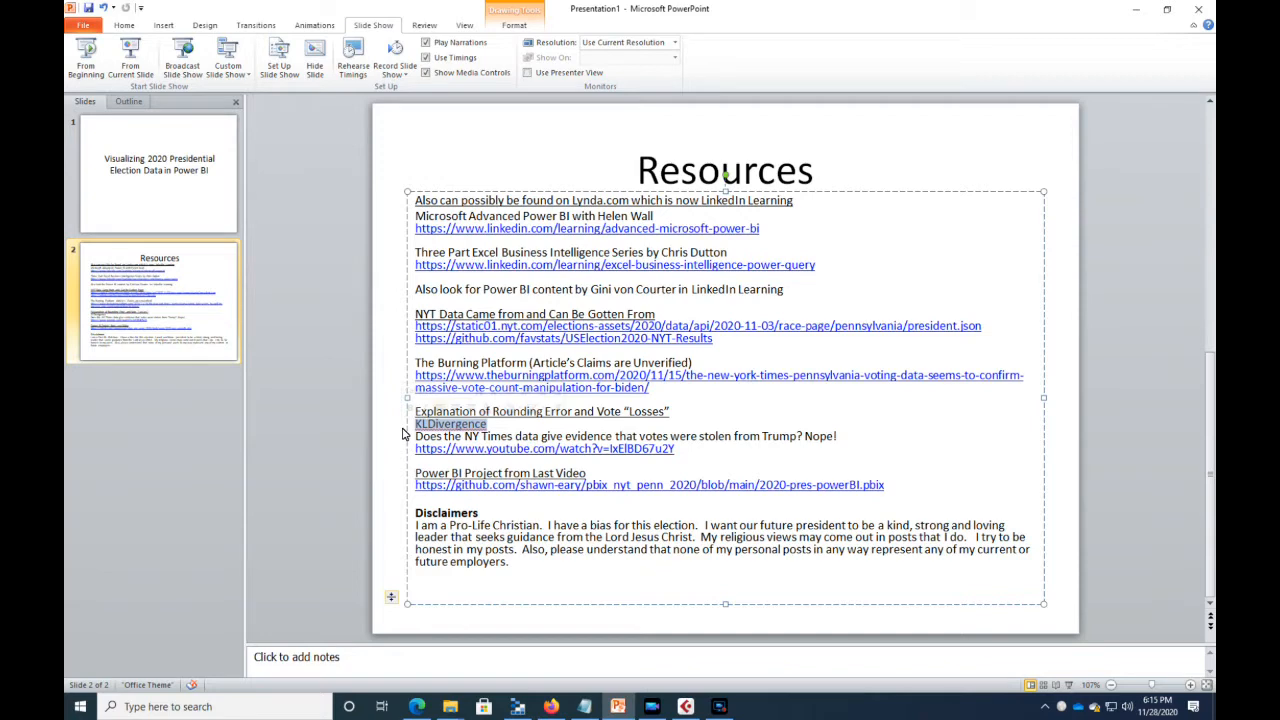
Step: Minimize the presentation and audio project windows and launch Power BI Desktop
left_click(1135, 12)
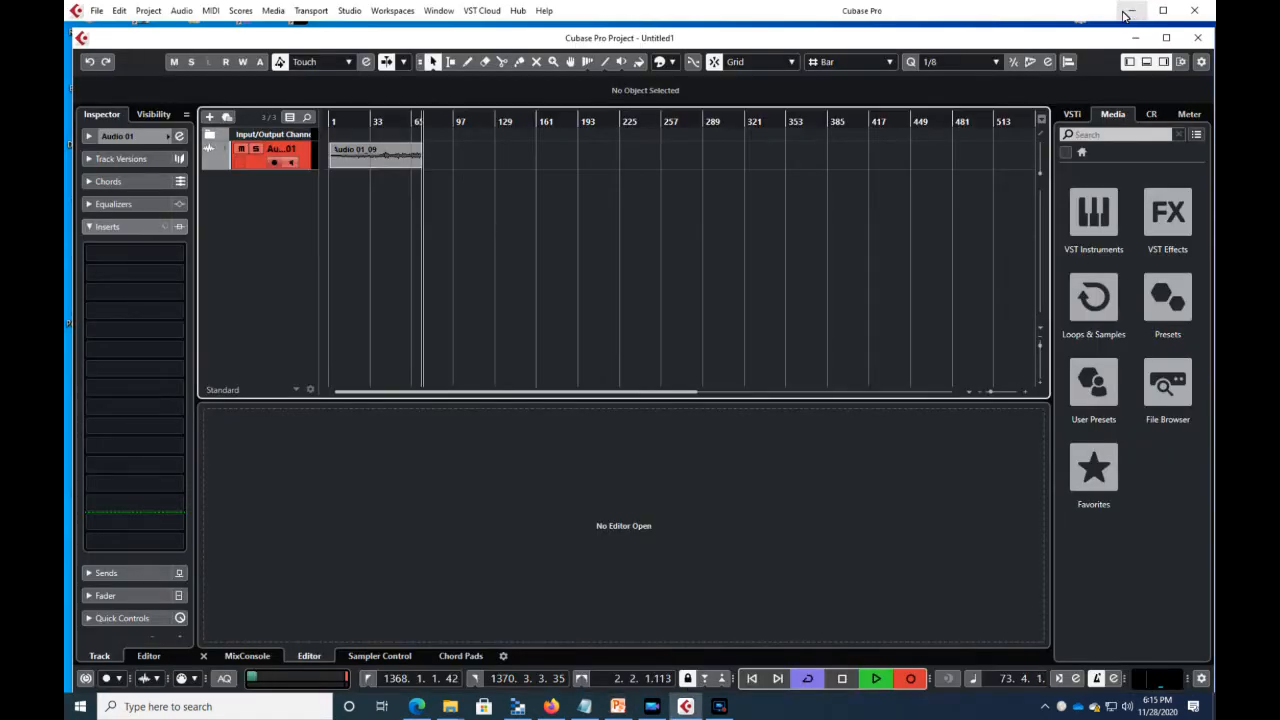
left_click(1131, 40)
left_click(1131, 10)
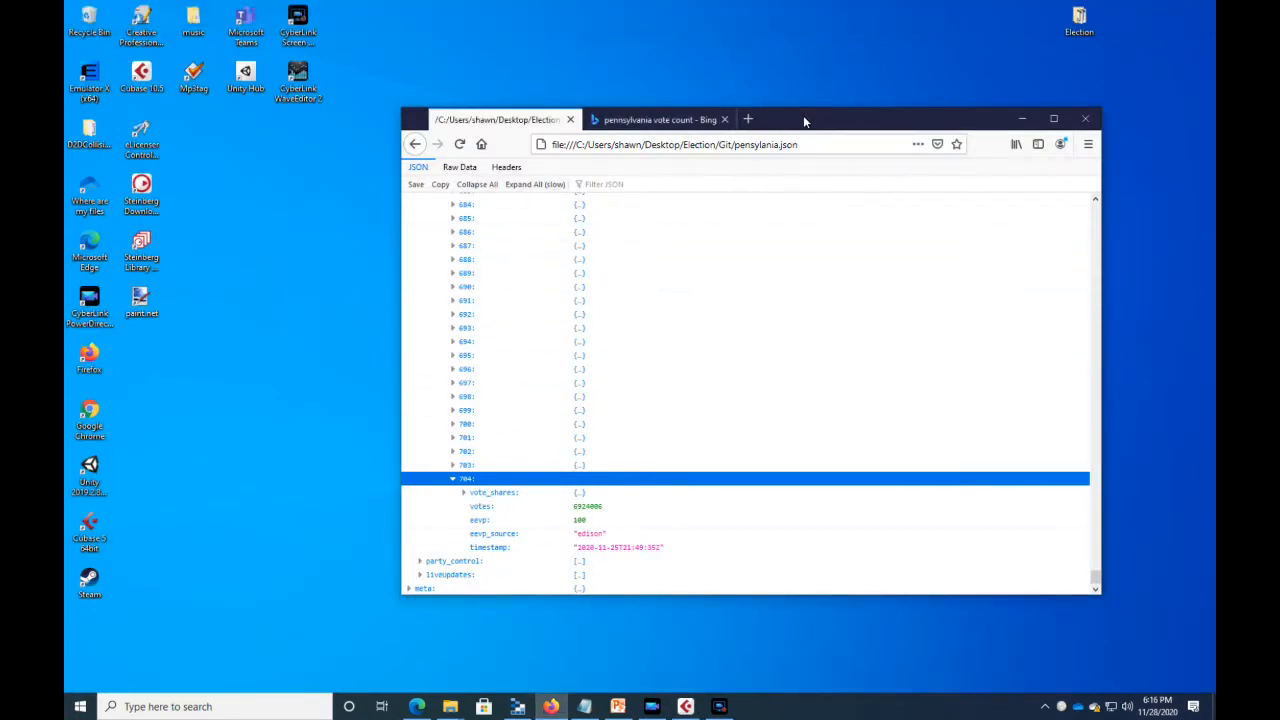
left_click(183, 710)
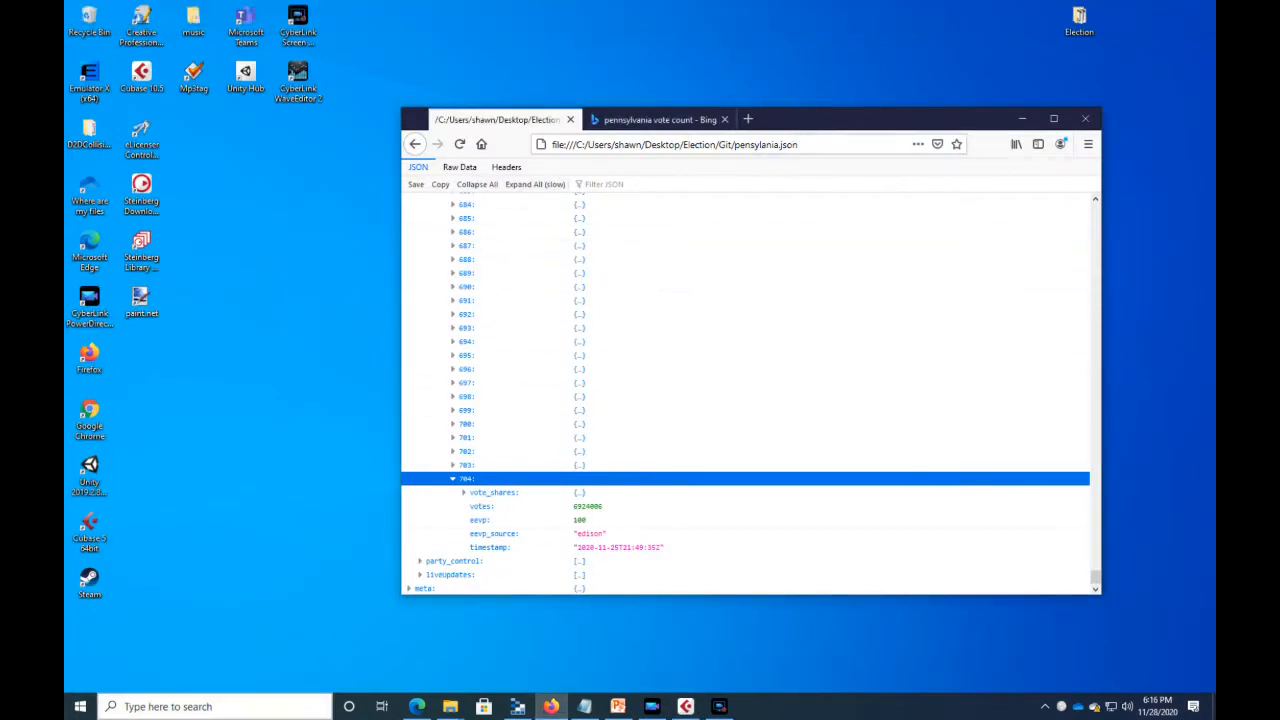
type("power")
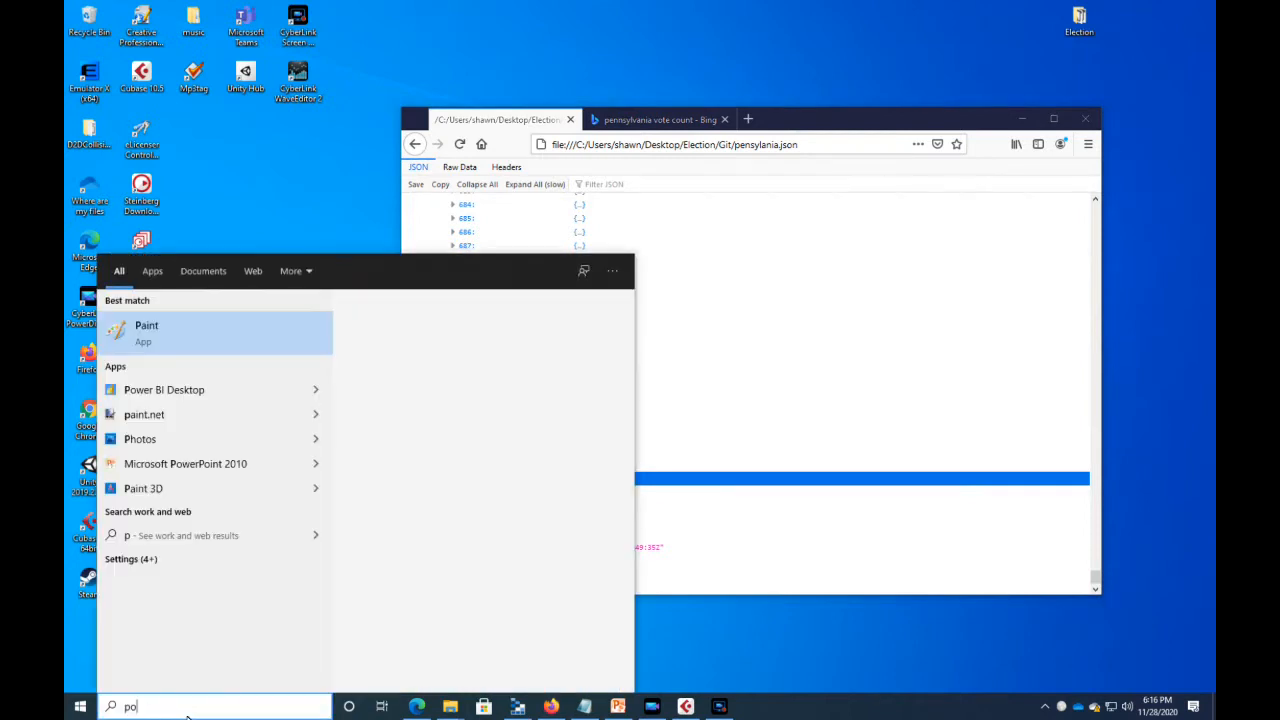
key("Return")
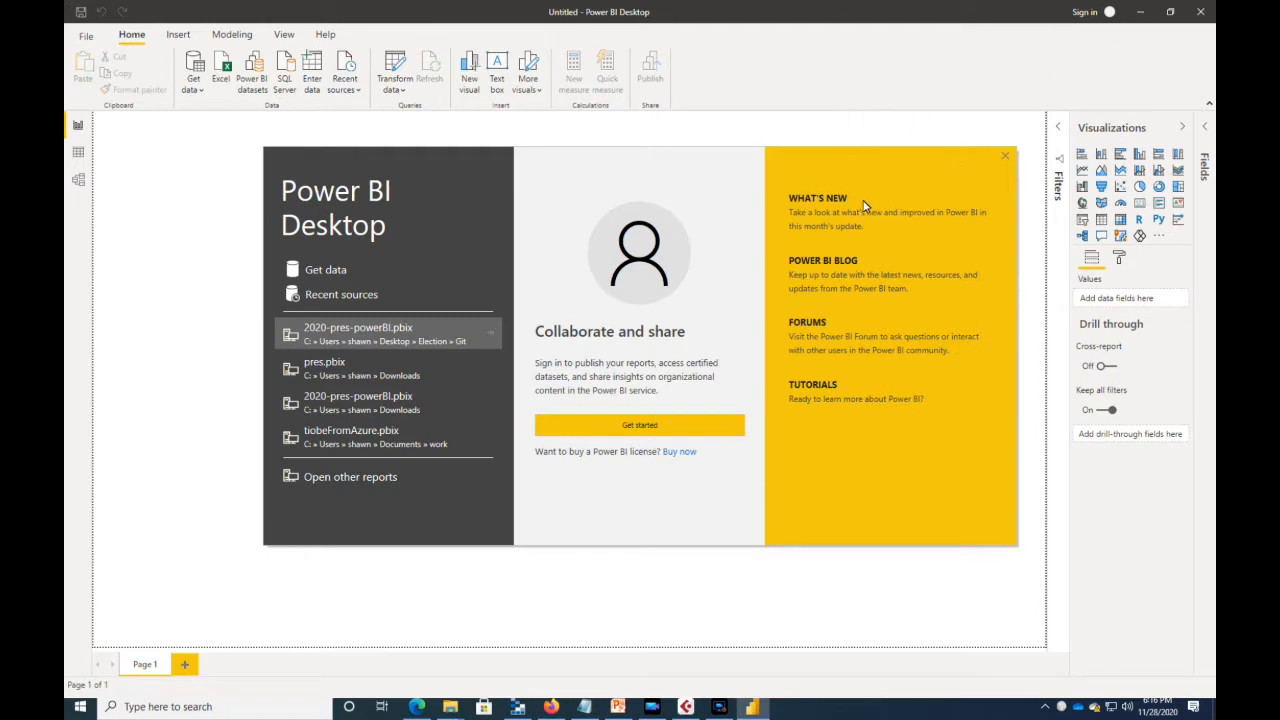
Step: Dismiss the start screen and open the report 2020-pres-powerBI.pbix from the Desktop > Election > Git folder
left_click(1005, 158)
left_click(87, 36)
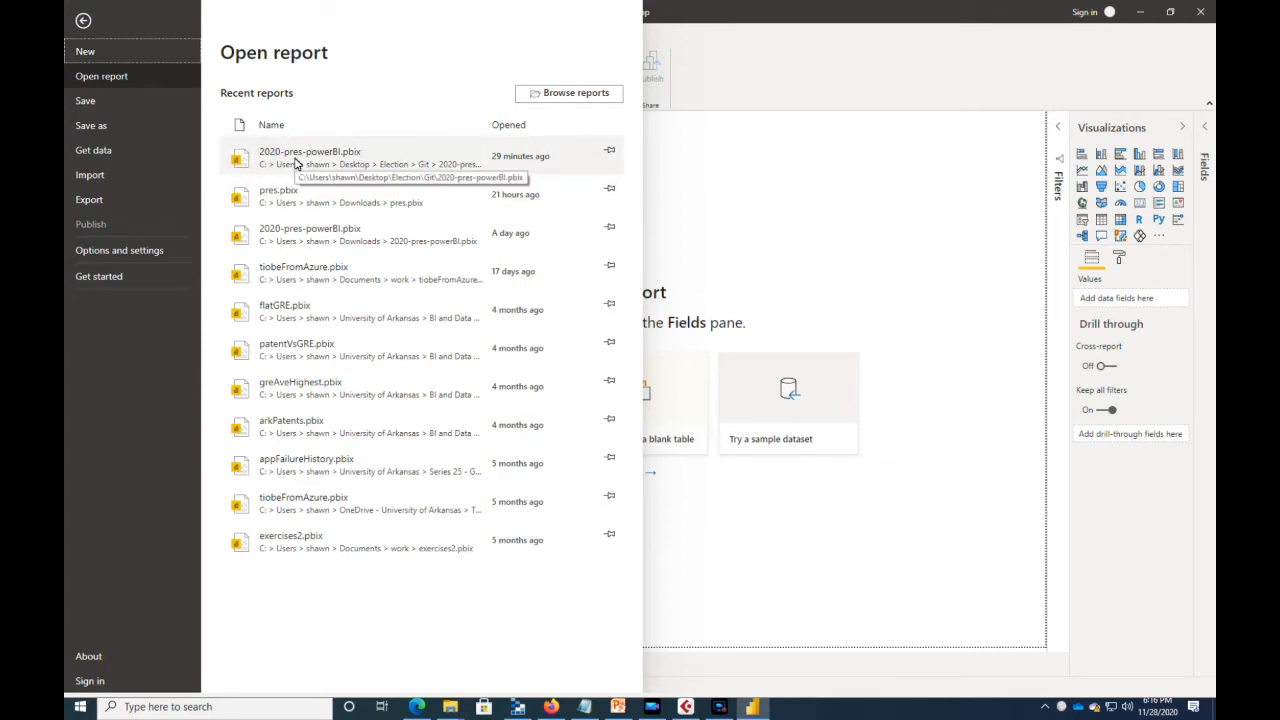
left_click(566, 92)
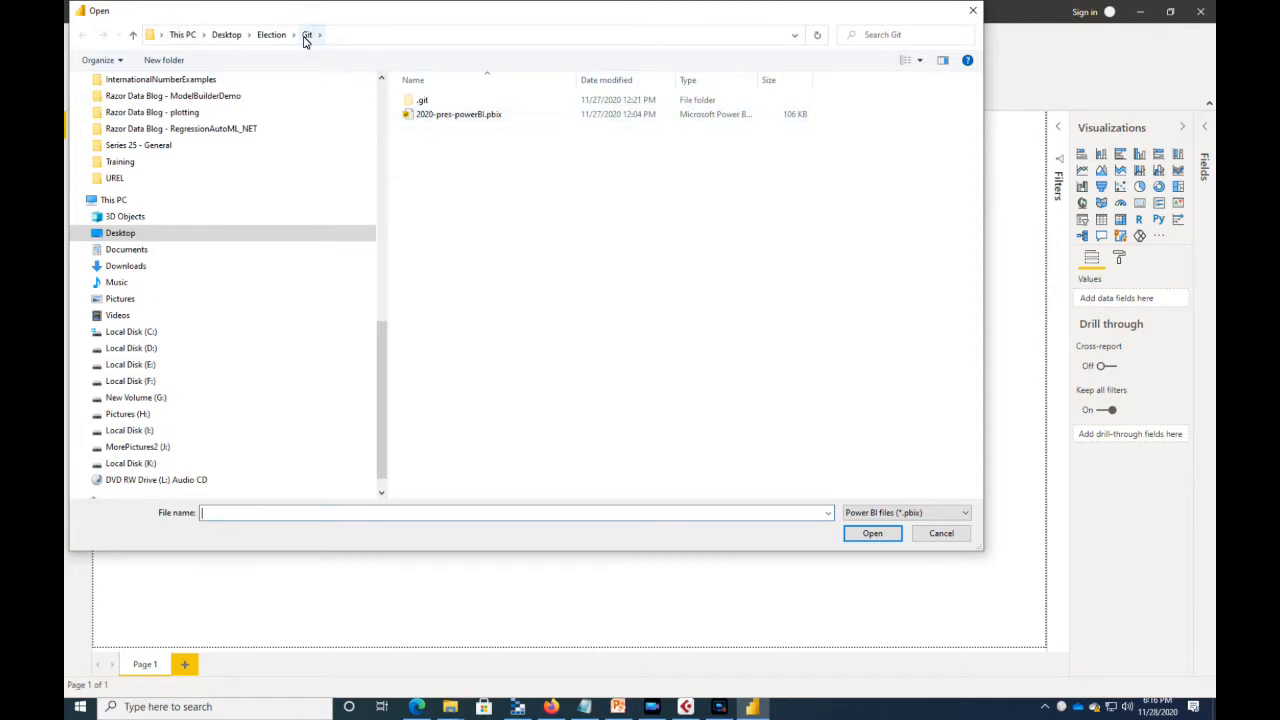
left_click(460, 114)
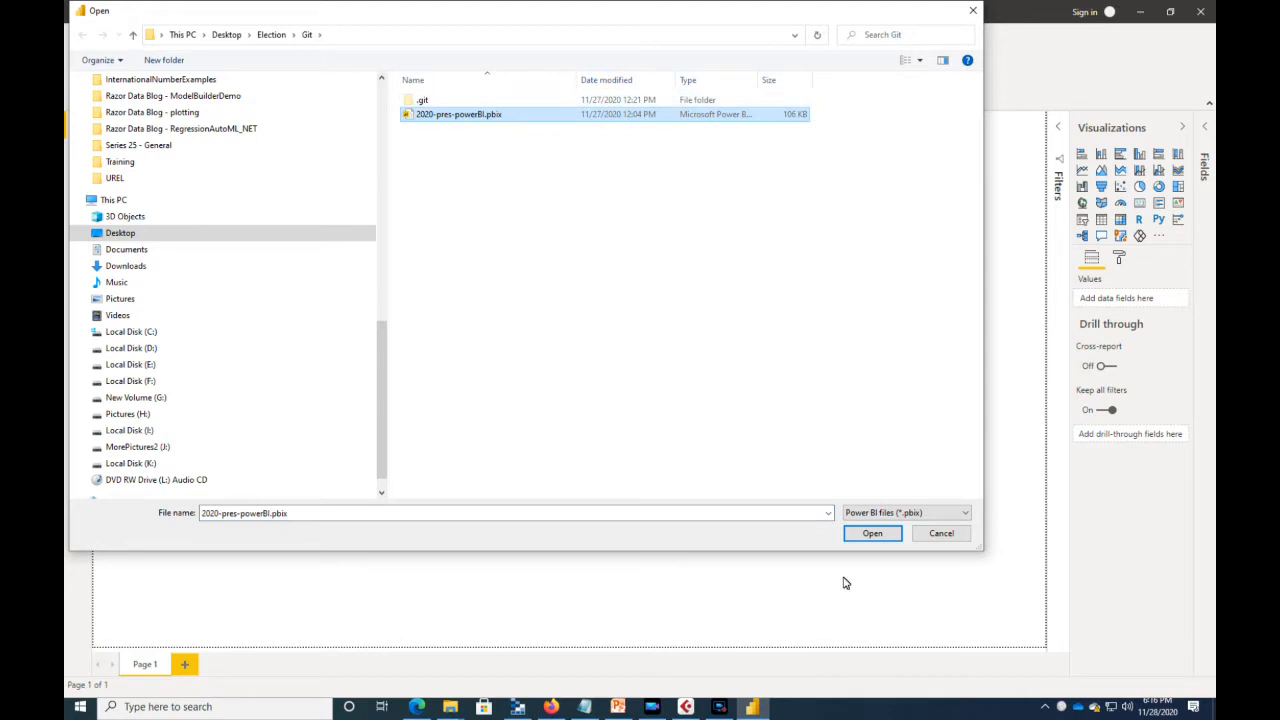
left_click(870, 532)
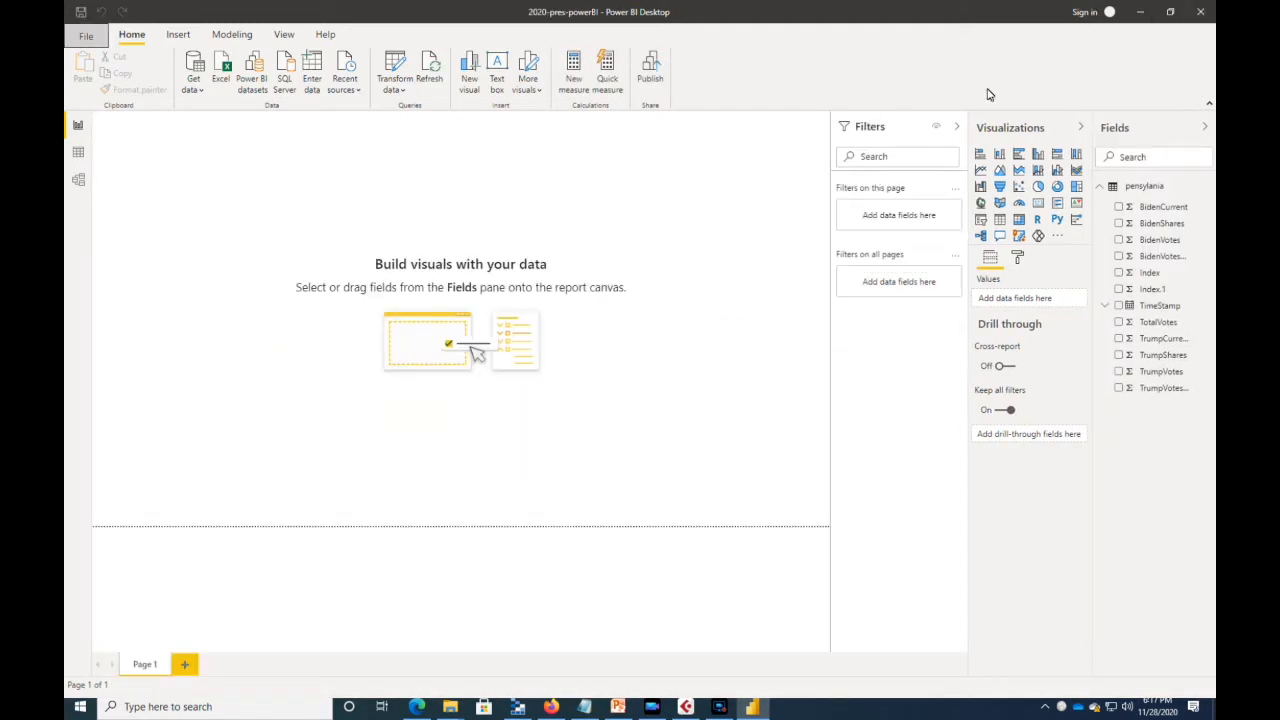
Step: Add a line chart enlarged to fill the report page and use TimeStamp as its axis
left_click(981, 172)
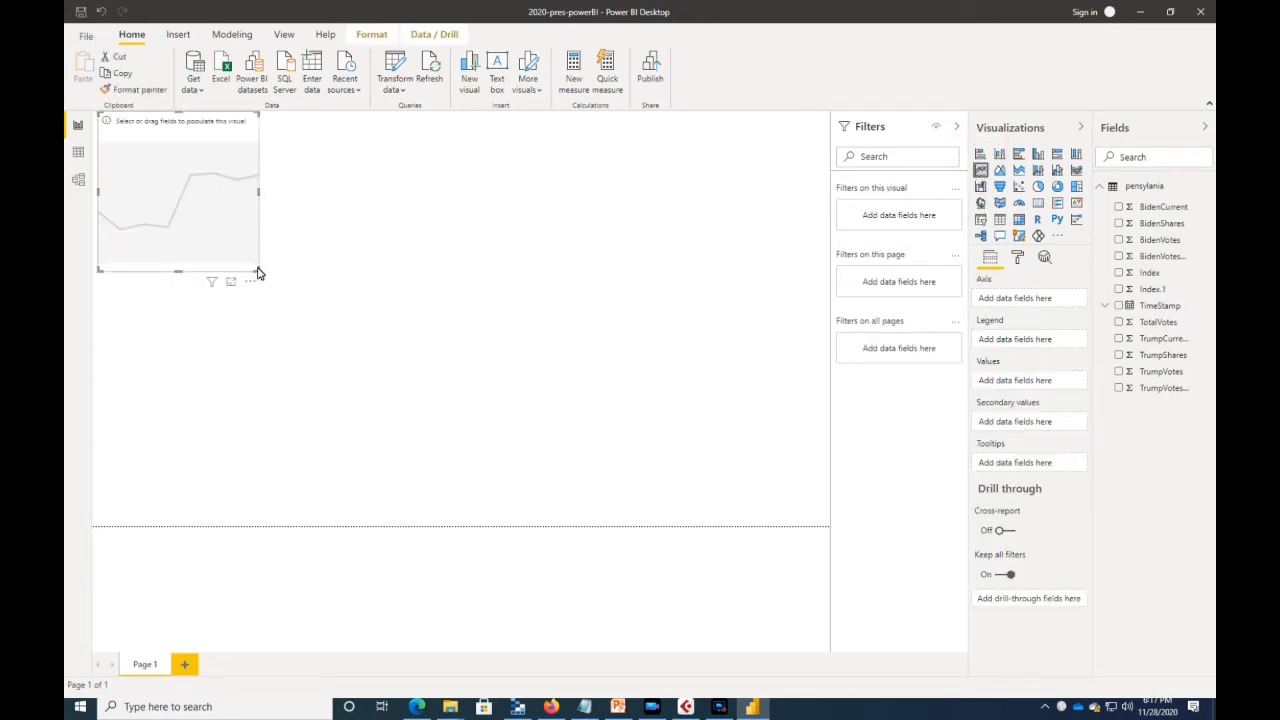
left_click_drag(257, 273, 870, 528)
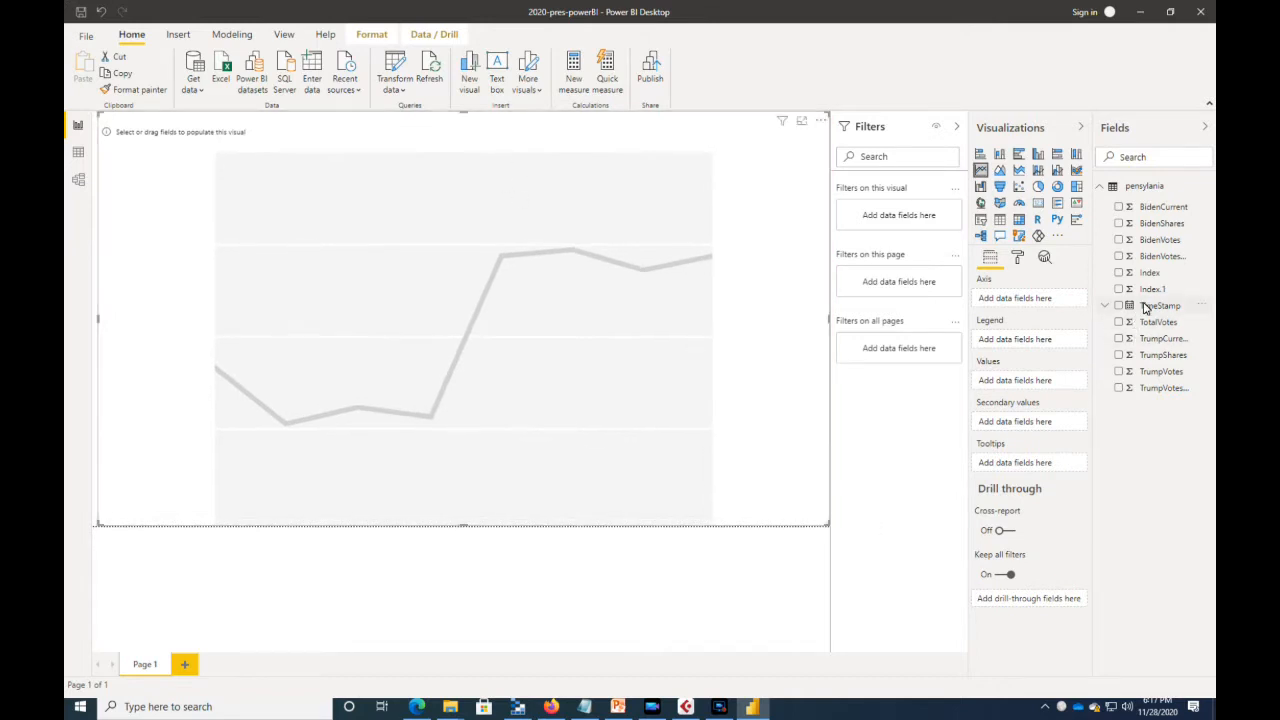
left_click_drag(1153, 306, 1022, 303)
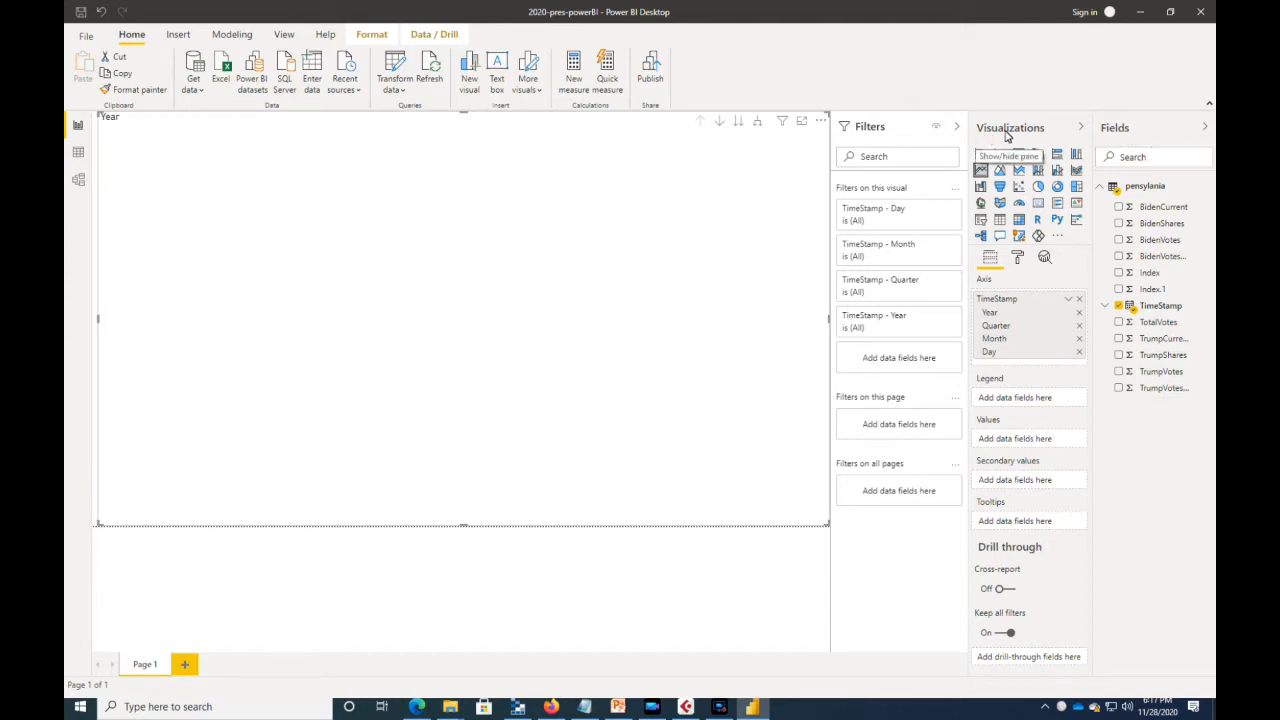
Step: Widen the field list to show full names and add TrumpVotes and BidenVotes as the line chart's values
left_click(1080, 127)
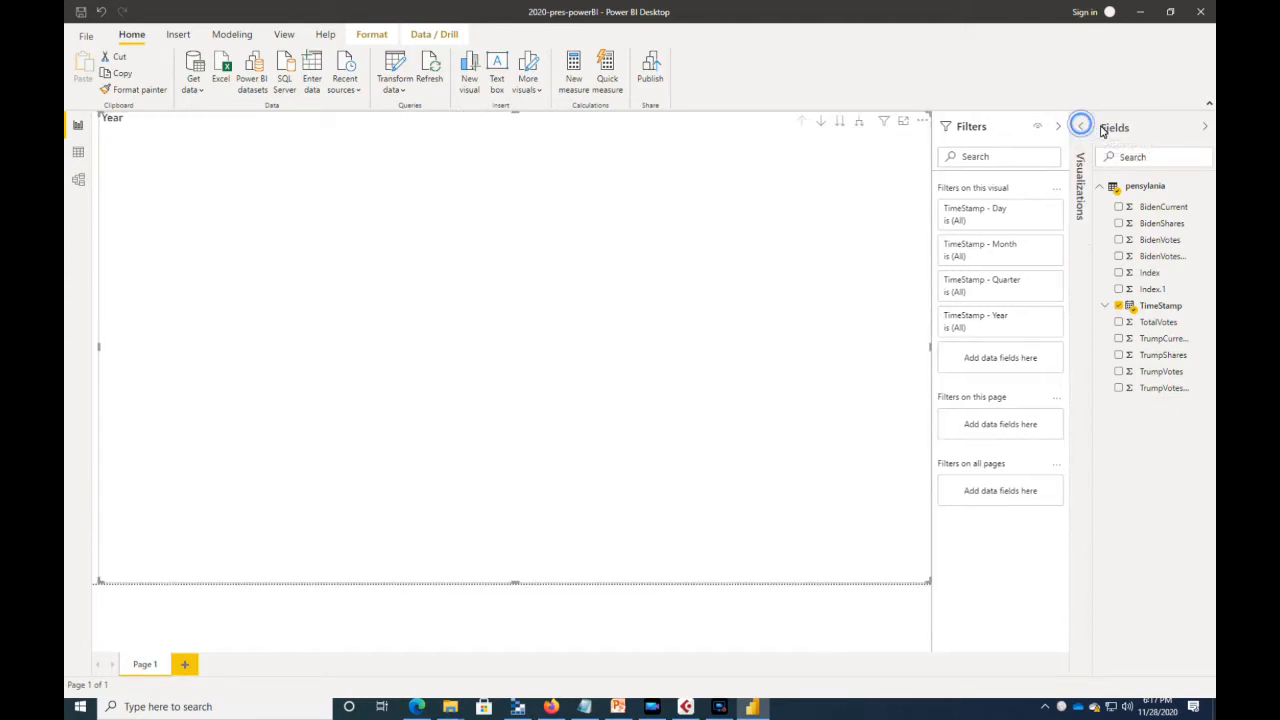
left_click(1057, 127)
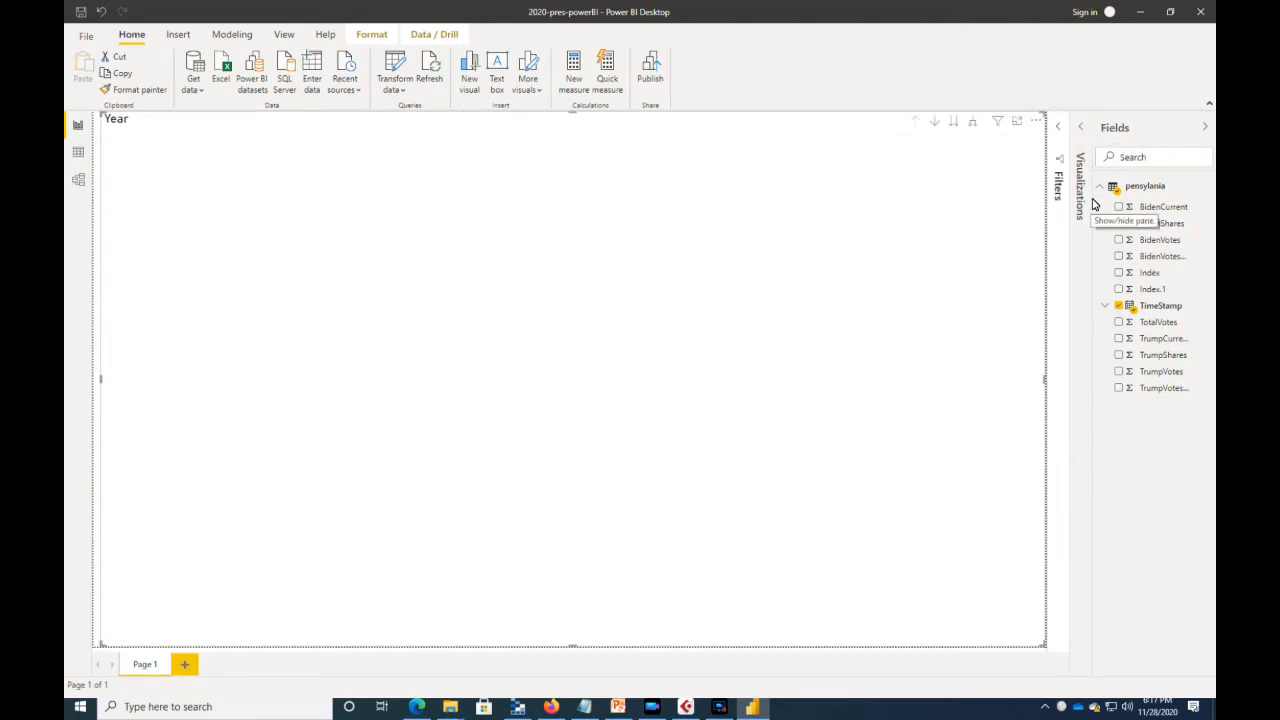
left_click_drag(1096, 204, 977, 220)
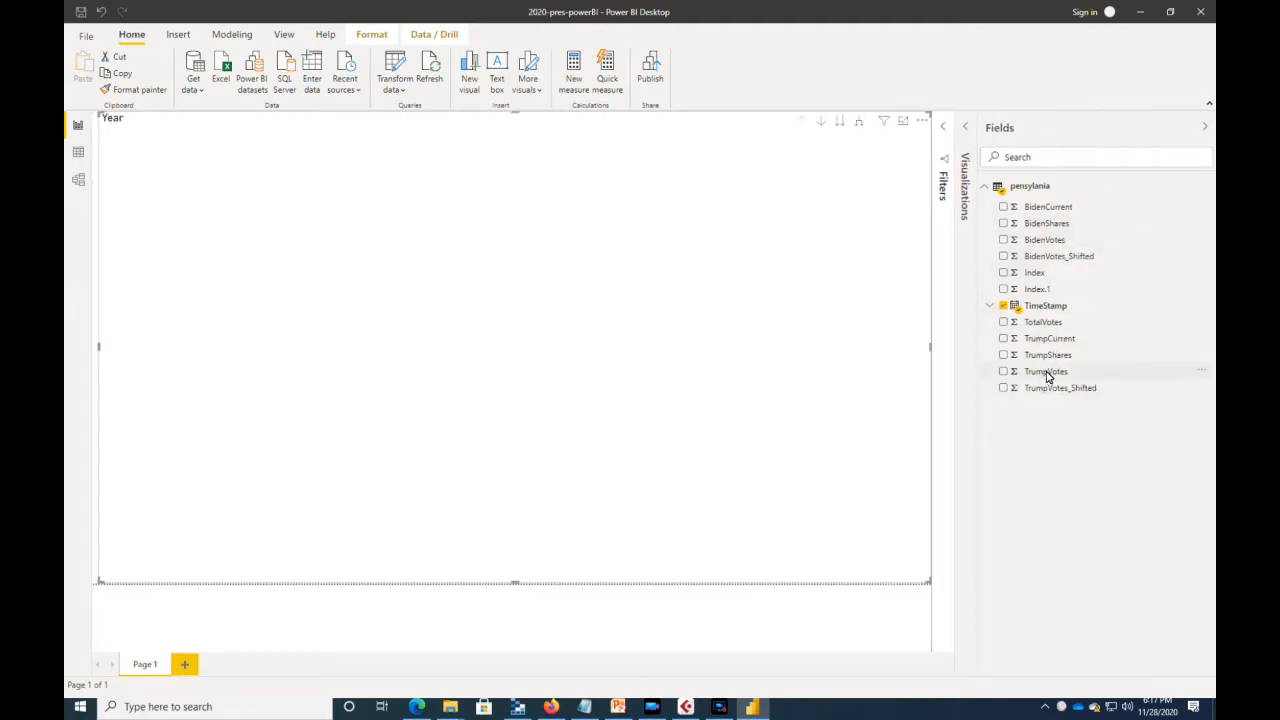
left_click(963, 125)
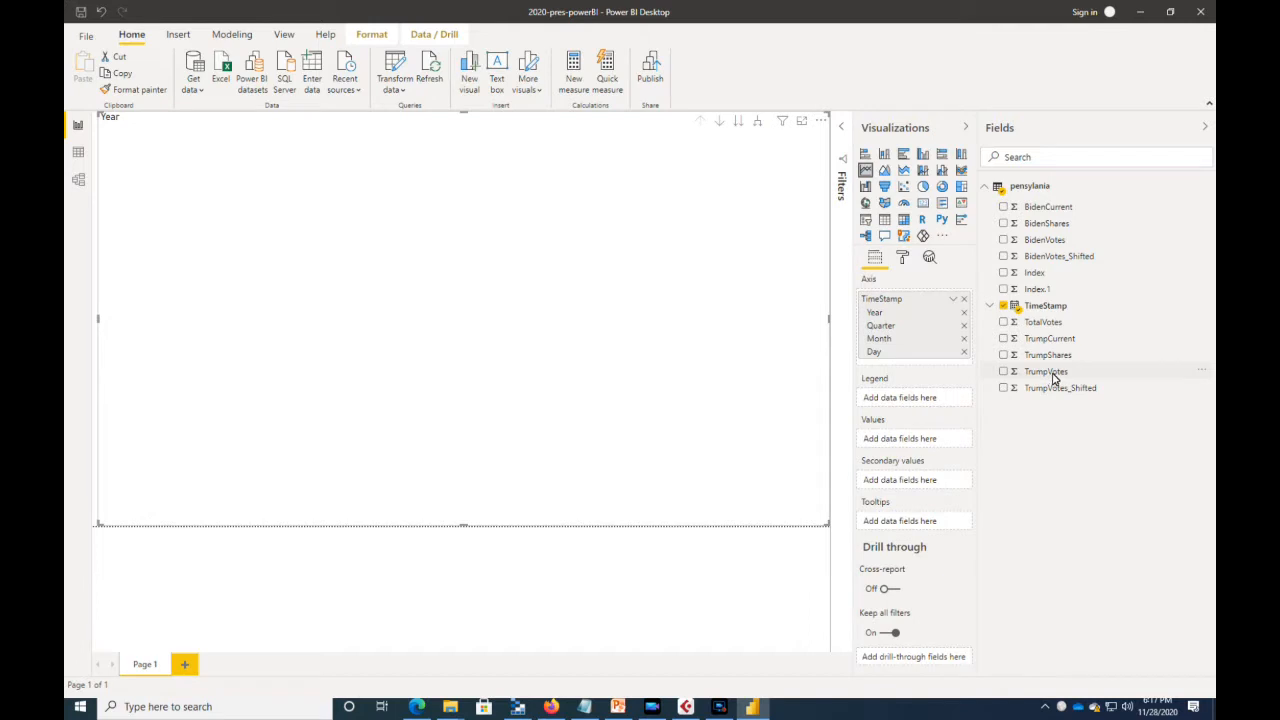
left_click_drag(955, 393, 906, 438)
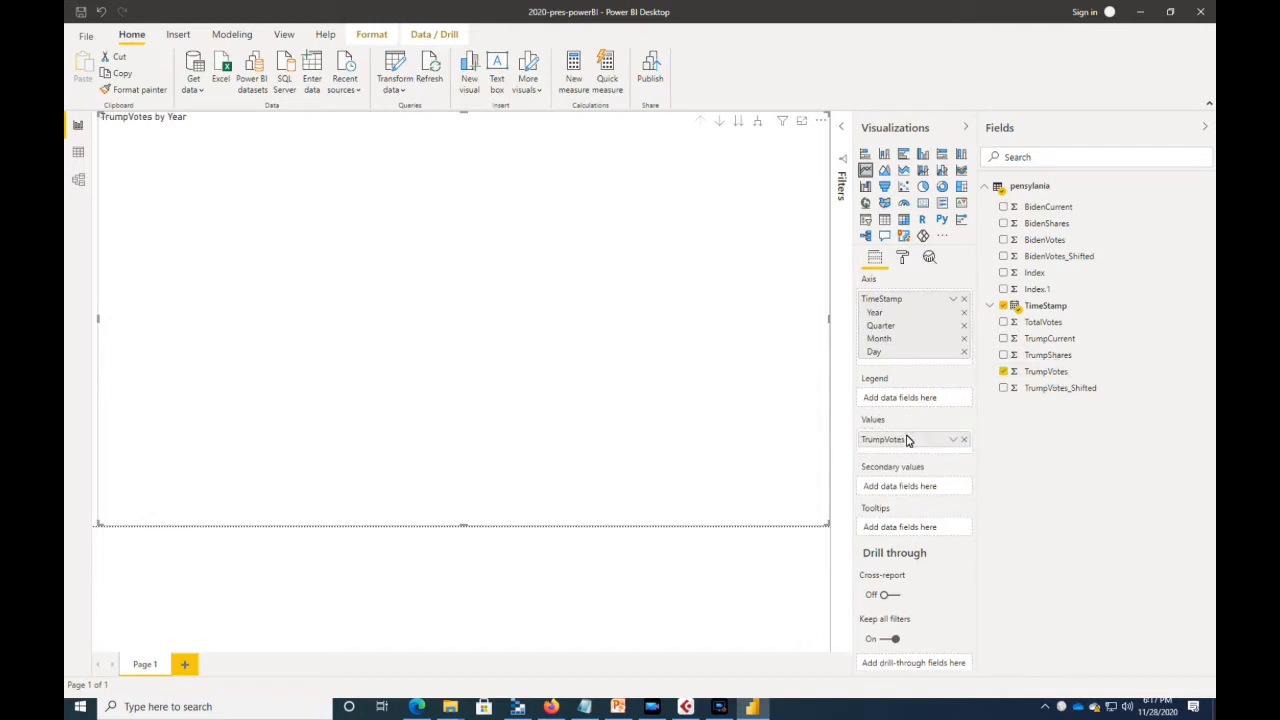
left_click_drag(1057, 240, 924, 449)
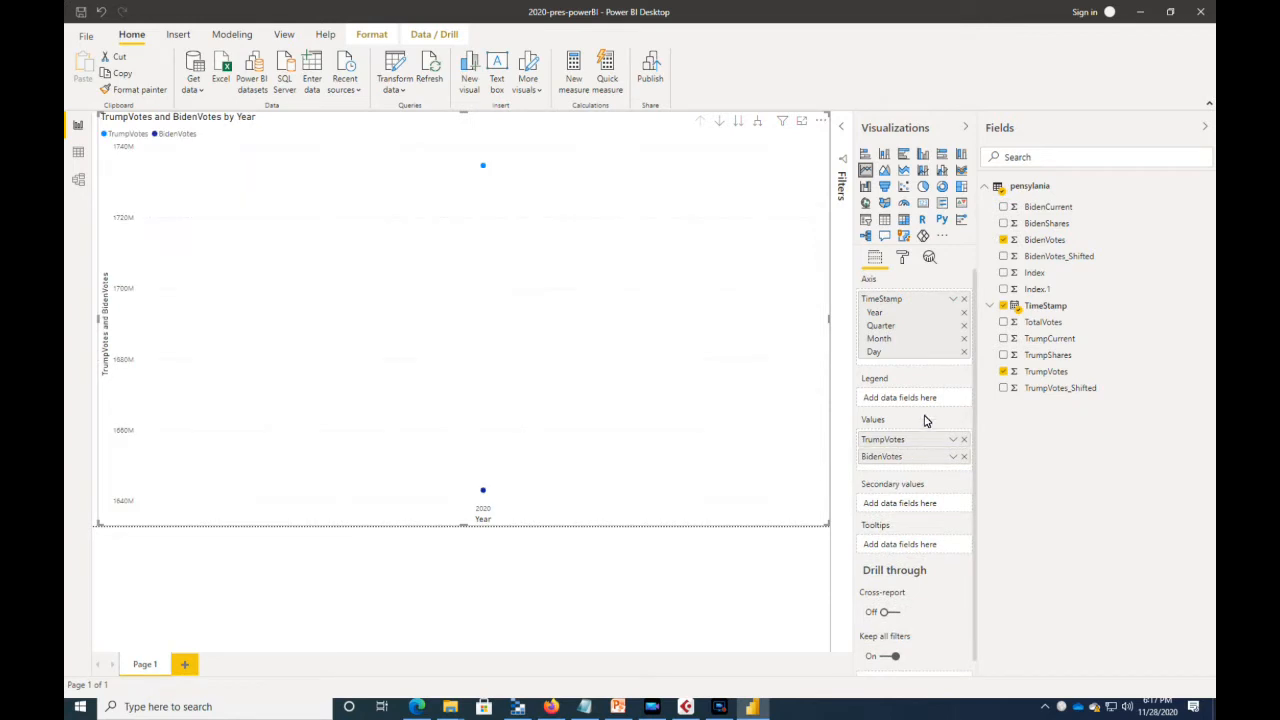
Step: Switch the chart's axis from the date hierarchy to the plain TimeStamp field and inspect the resulting lines
left_click(955, 300)
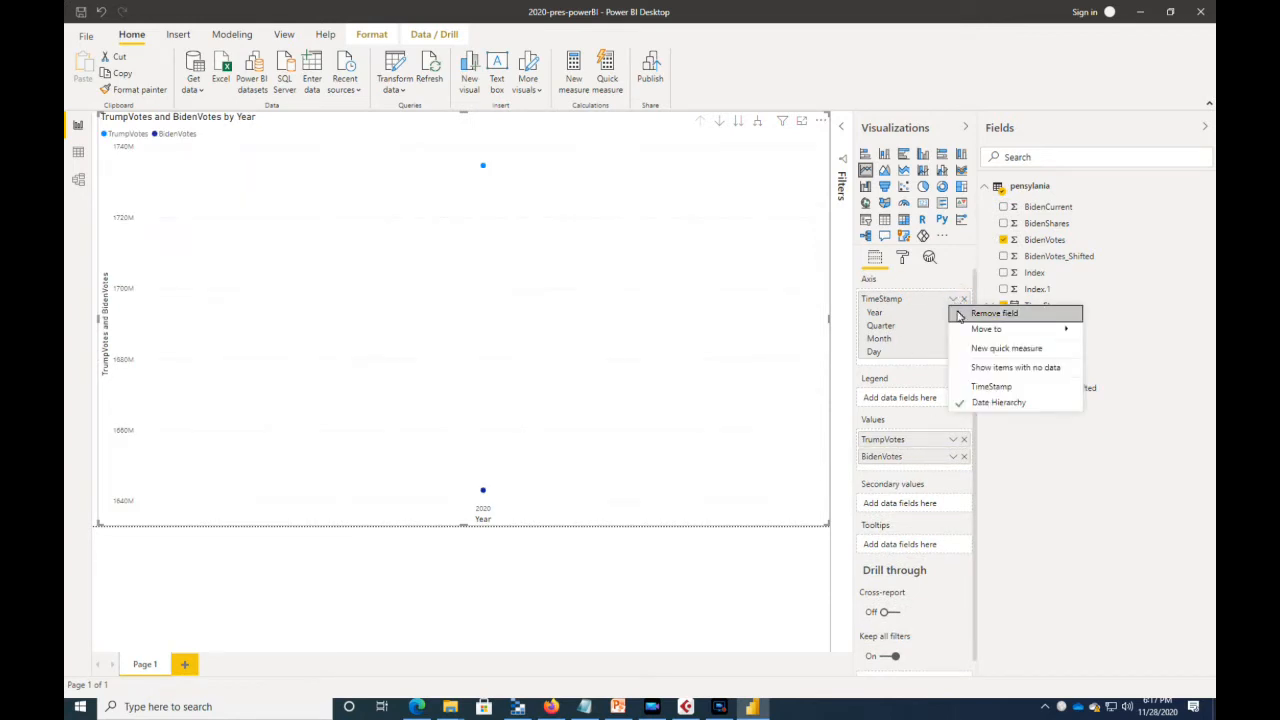
left_click(1017, 388)
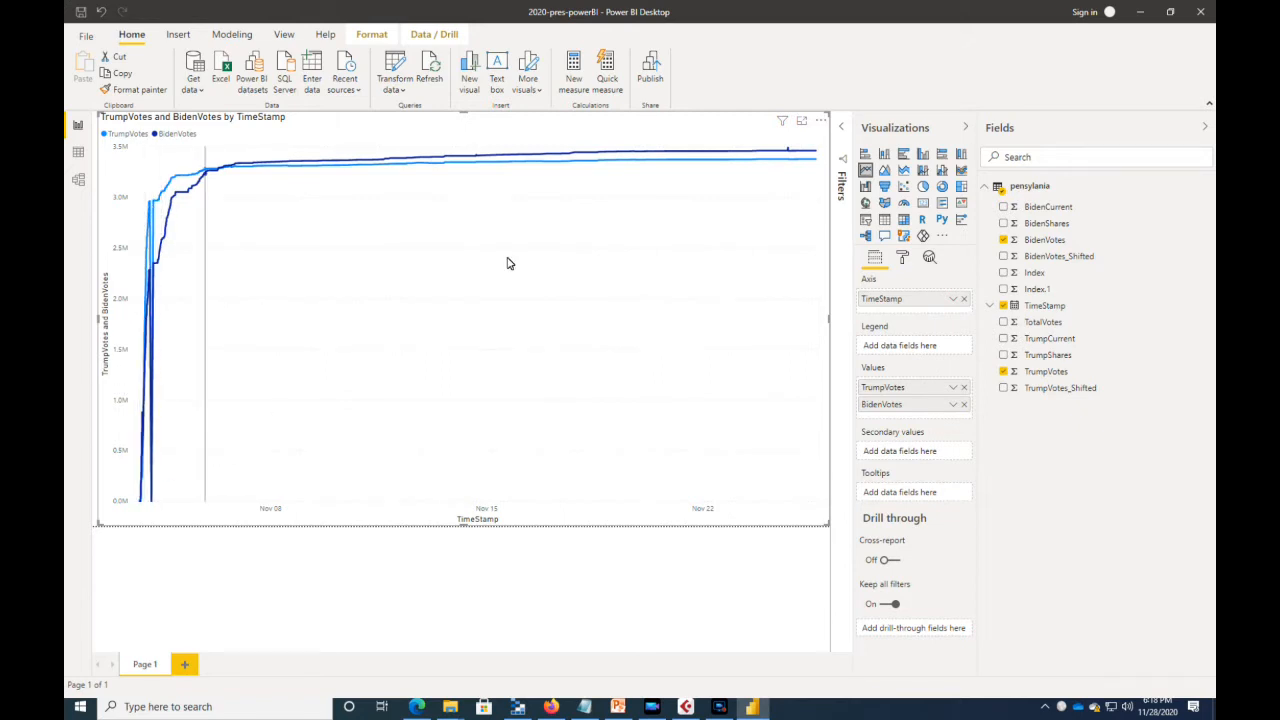
mouse_move(768, 155)
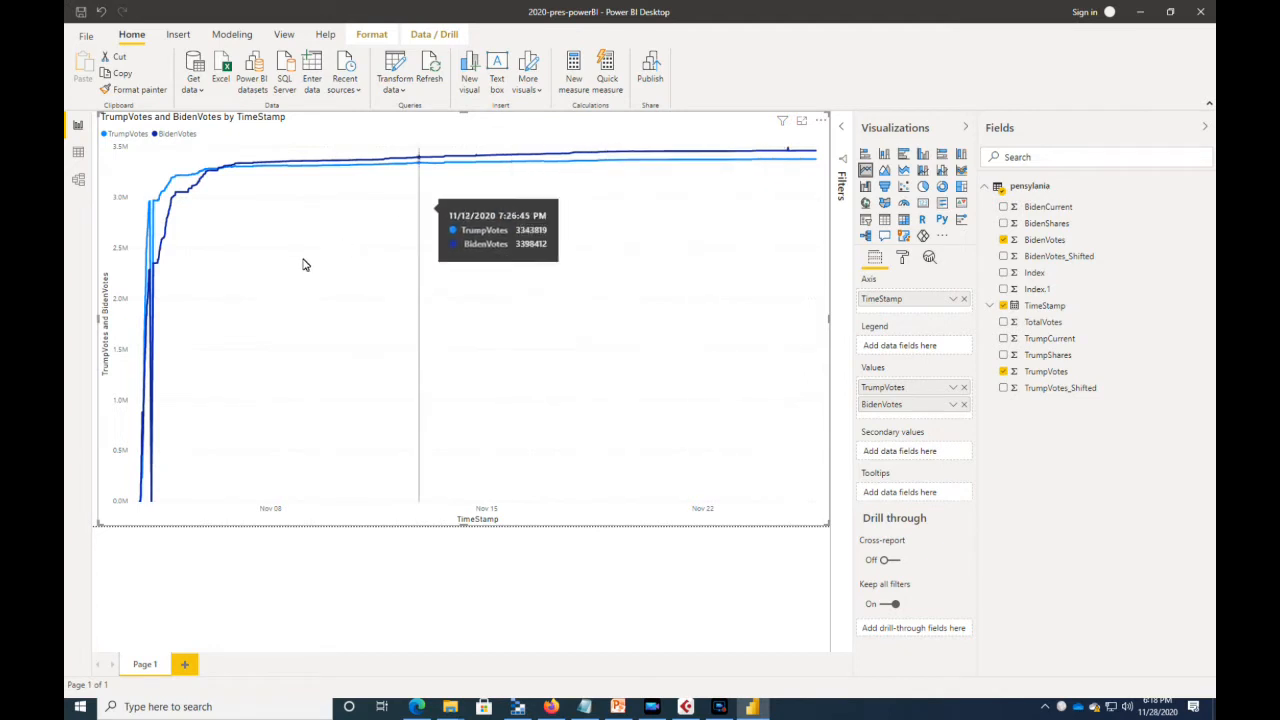
Step: Show the chart's filters in place of the field list and change the TimeStamp filter type to Advanced filtering
left_click(845, 128)
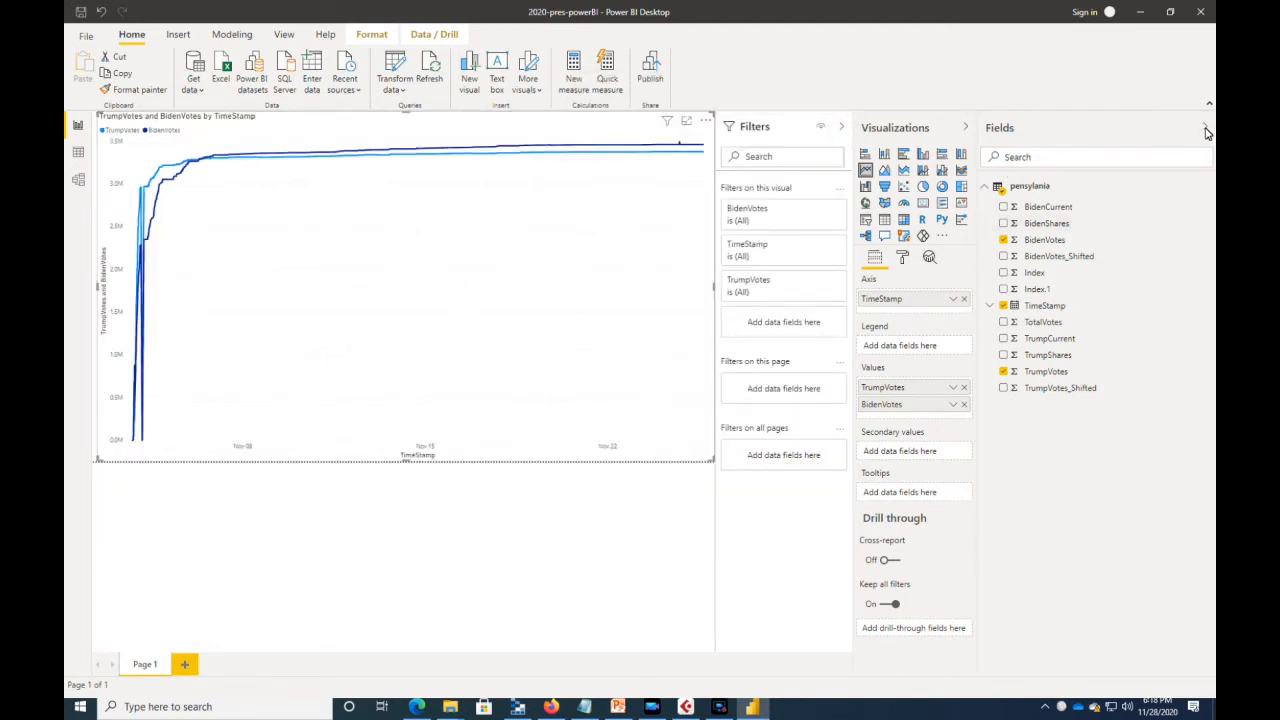
left_click(1206, 130)
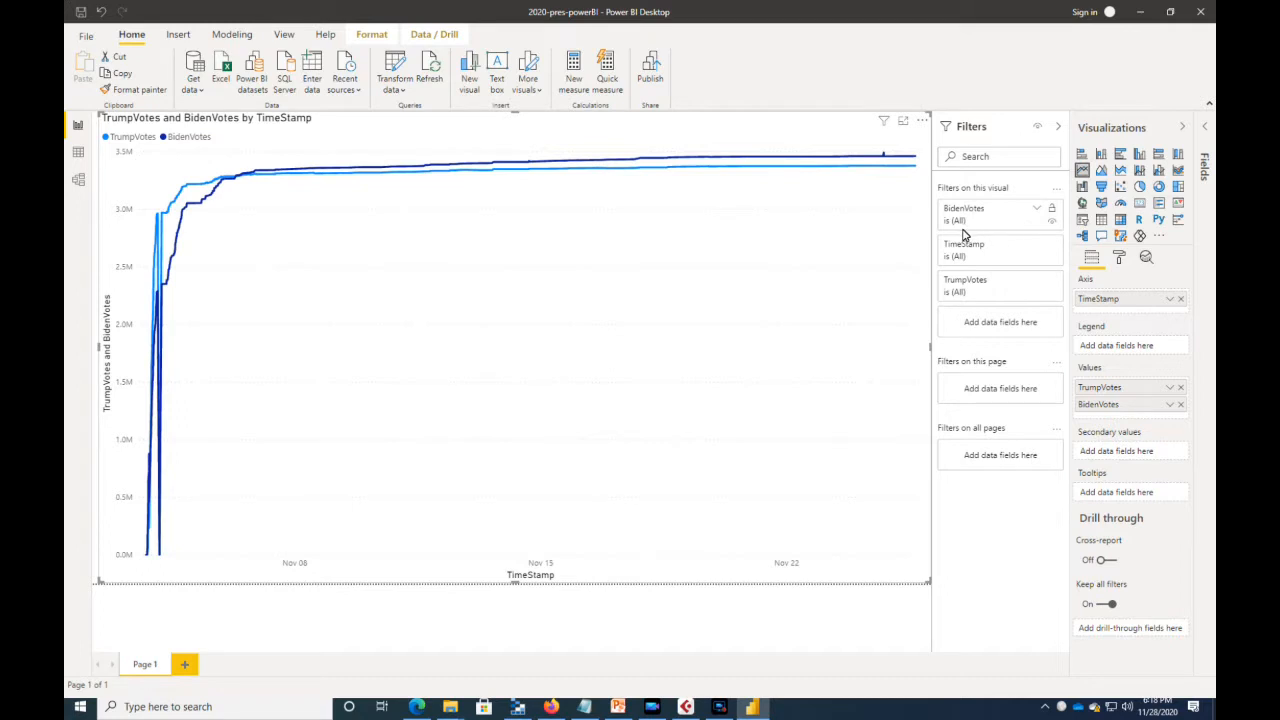
left_click(1036, 246)
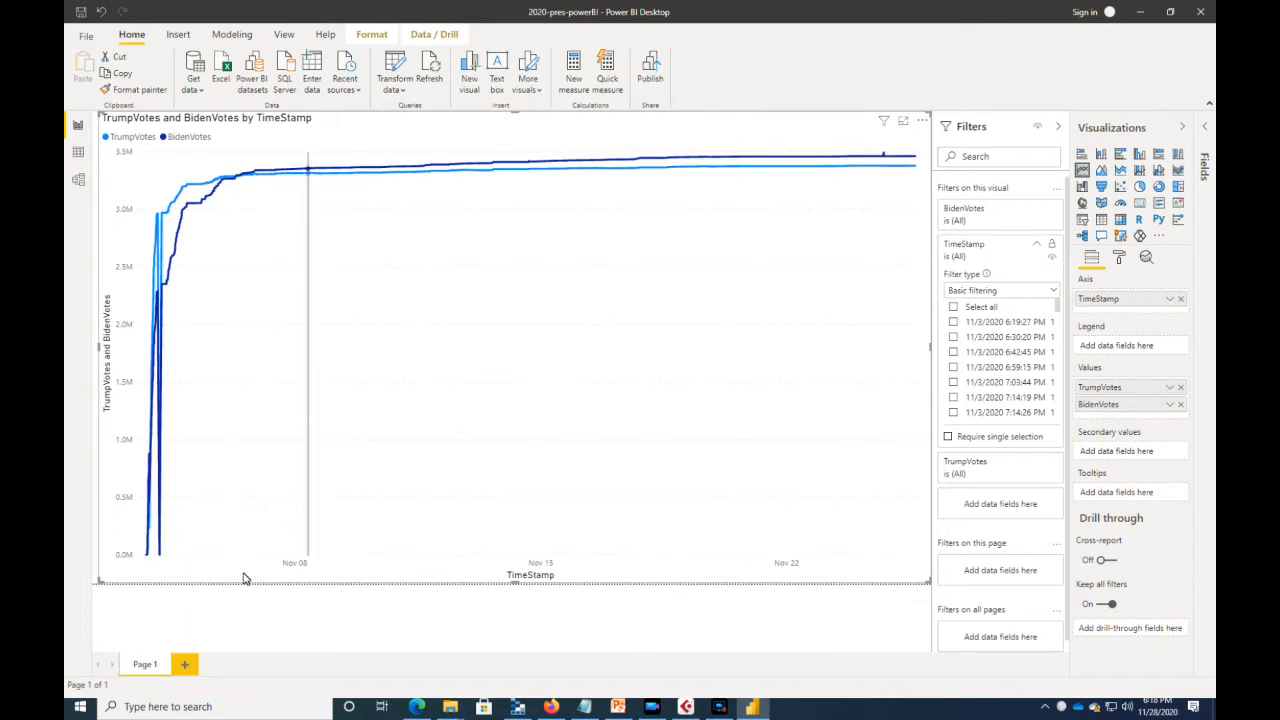
left_click(1052, 291)
left_click(995, 312)
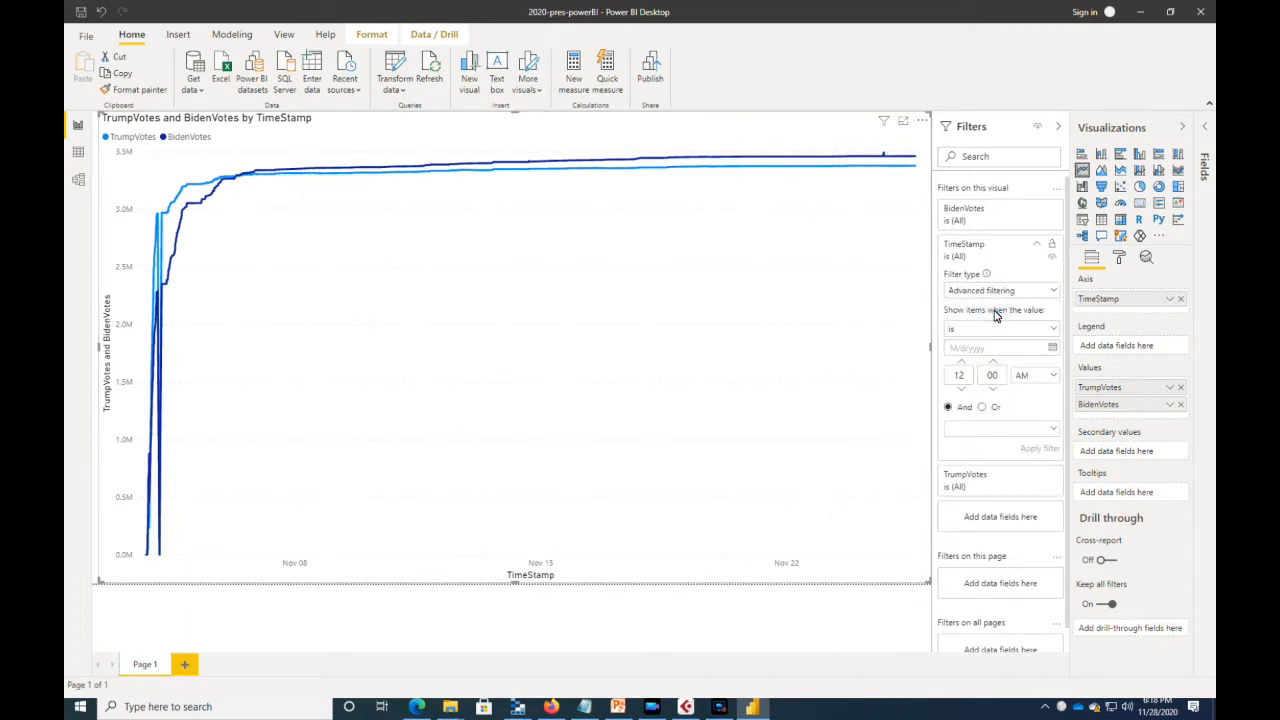
Step: Filter the line chart to TimeStamp values on or before 11/8/2020 11:59 PM and apply the filter
left_click(1054, 330)
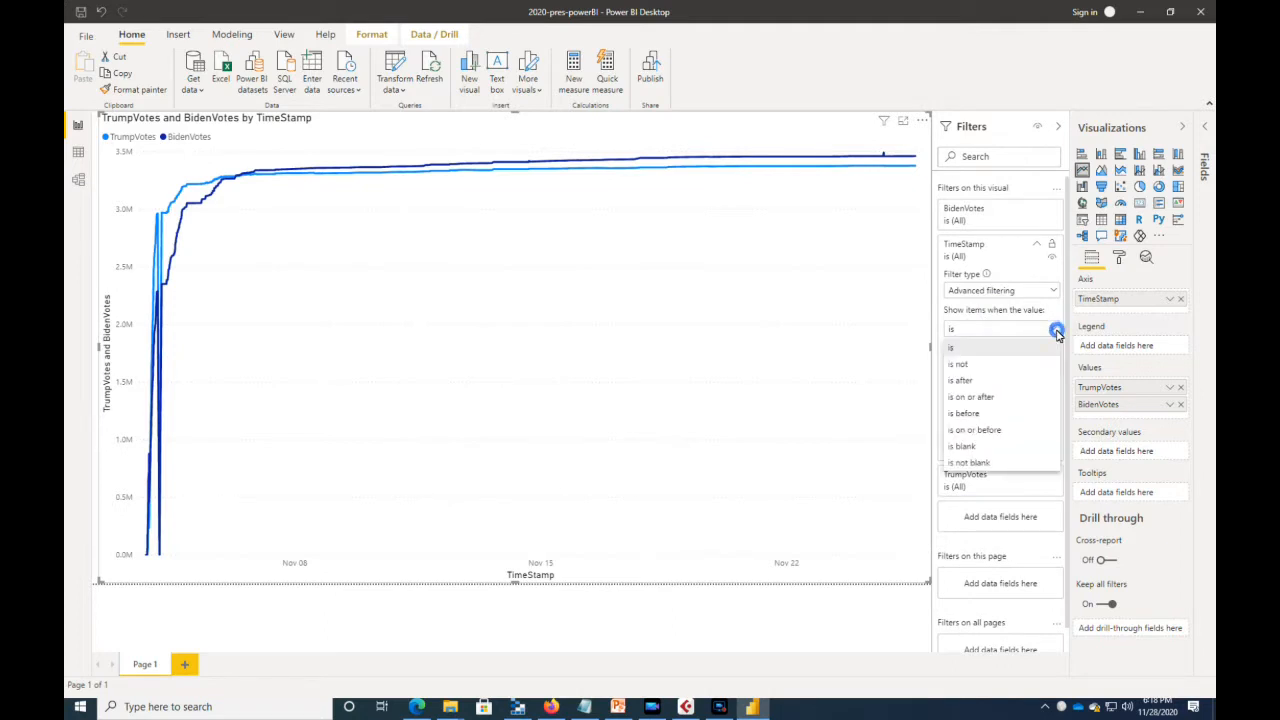
left_click(976, 434)
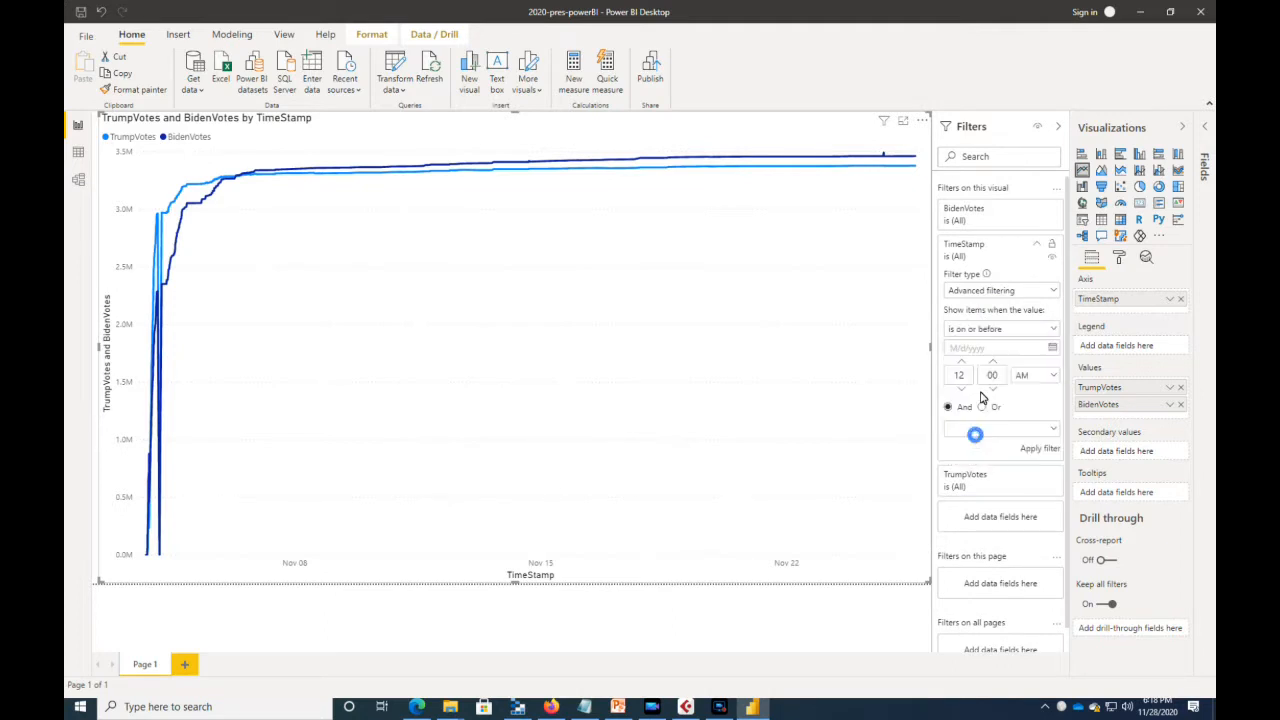
left_click(959, 348)
key("Tab")
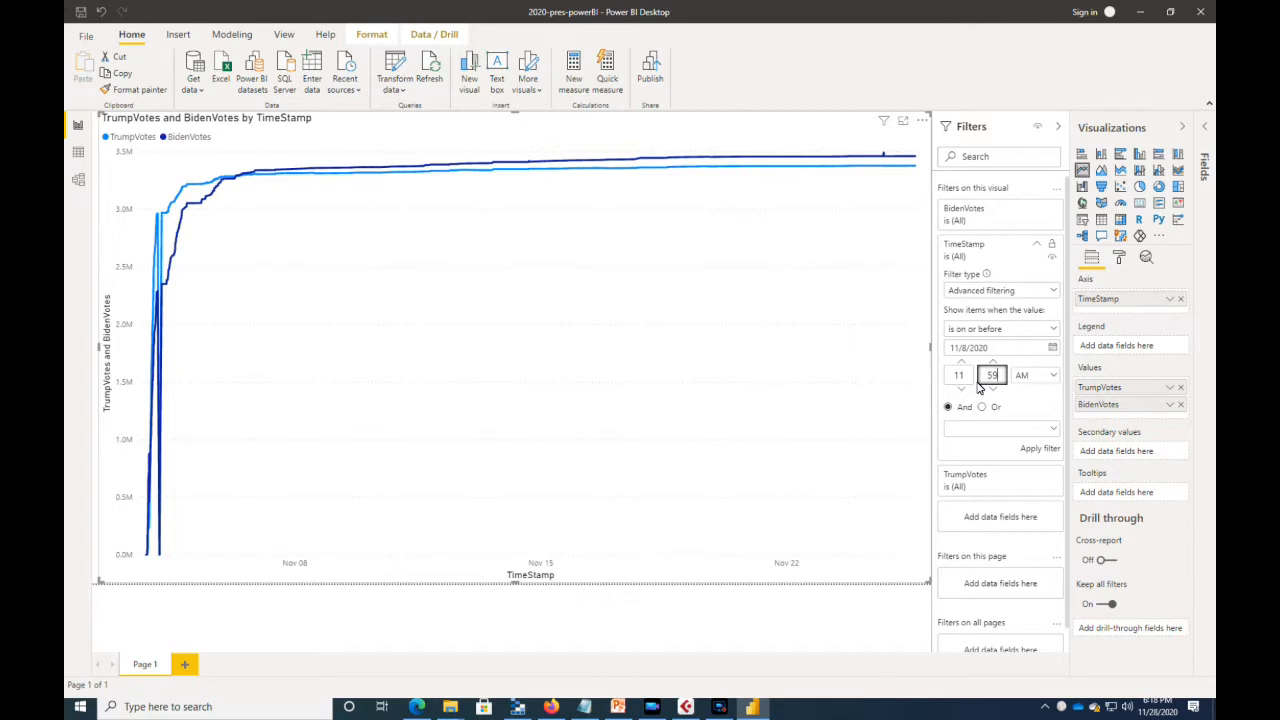
left_click(1053, 379)
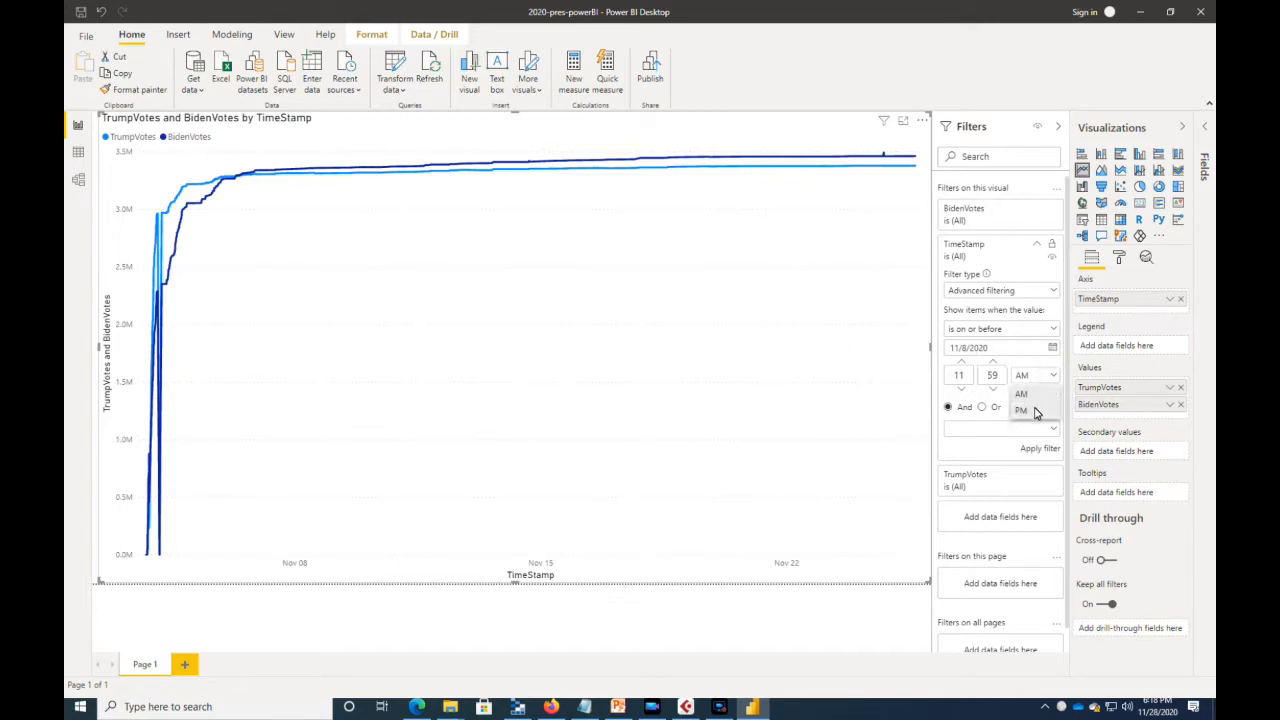
left_click(1035, 411)
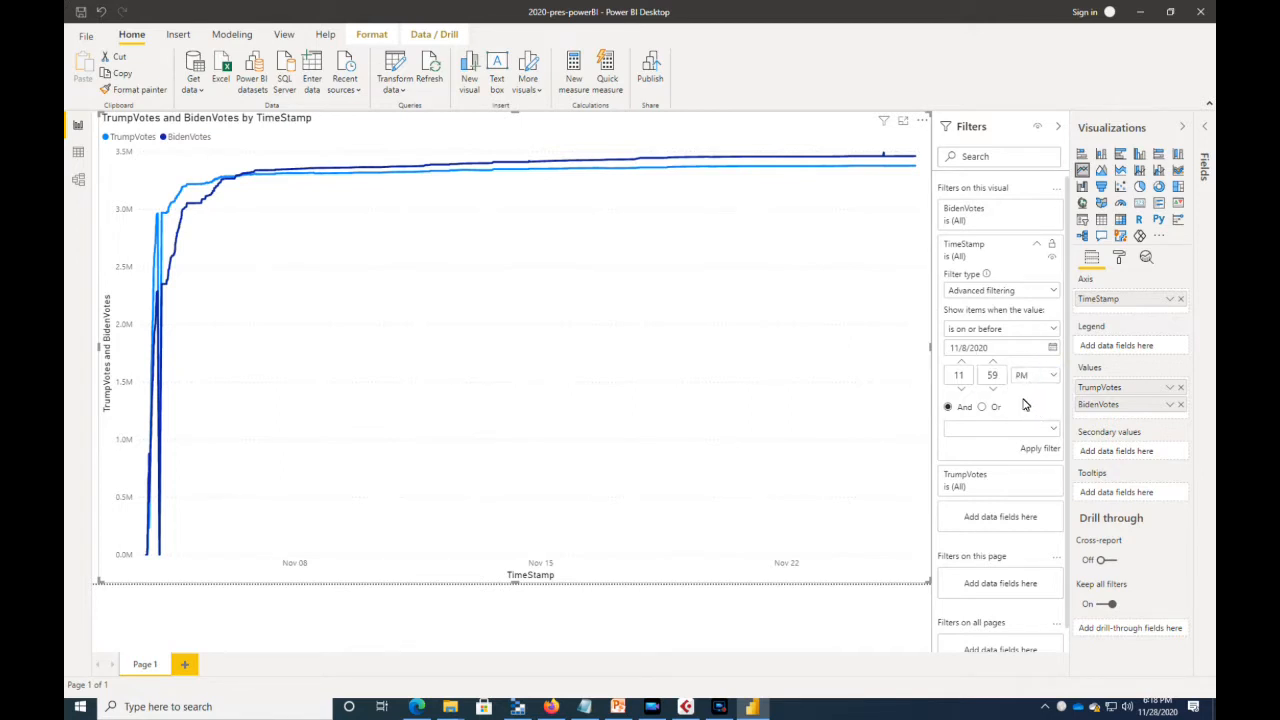
left_click(1044, 449)
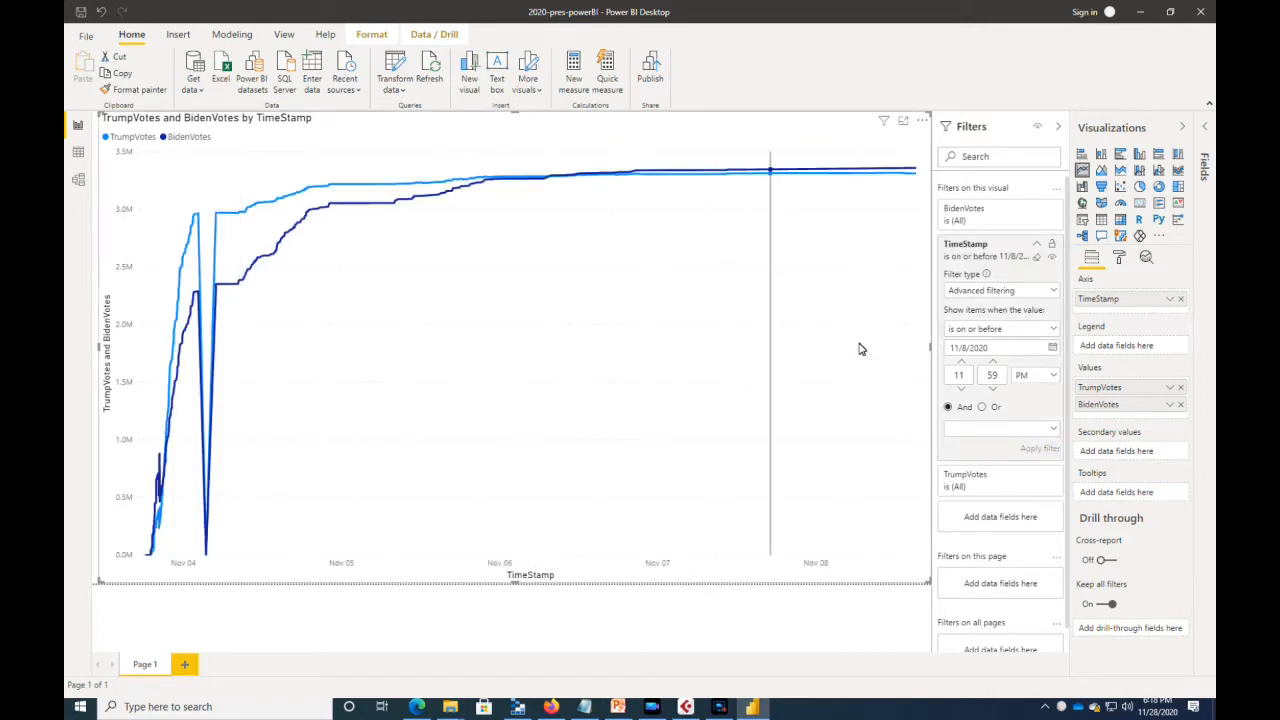
Step: Change the TimeStamp filter's date to 11/5/2020, apply it, and inspect the point where both lines dip
left_click(963, 347)
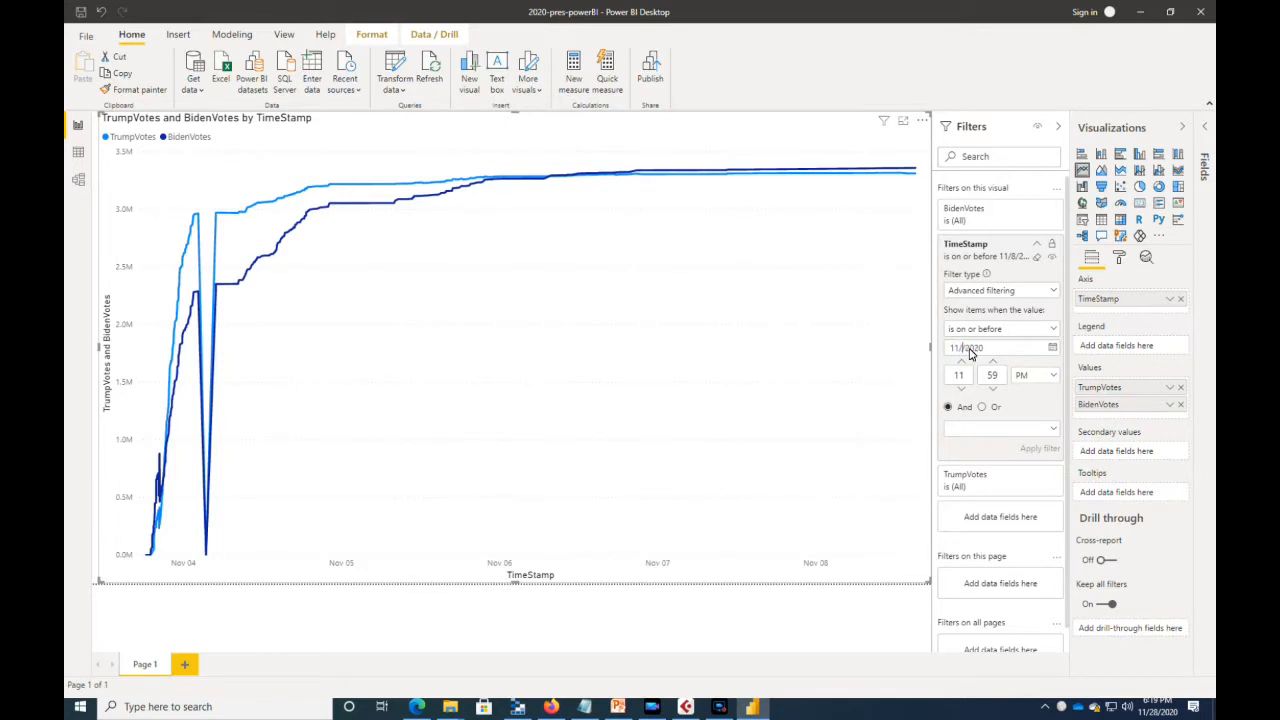
type("5")
left_click(1033, 449)
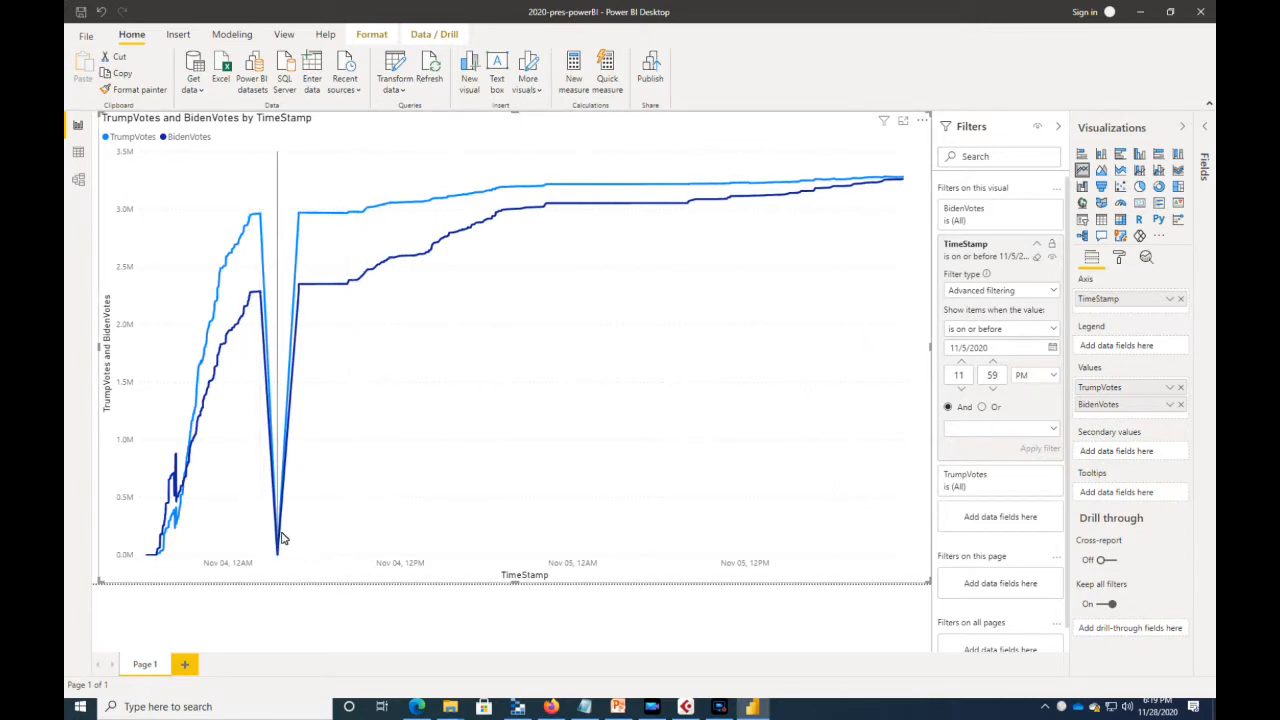
mouse_move(279, 561)
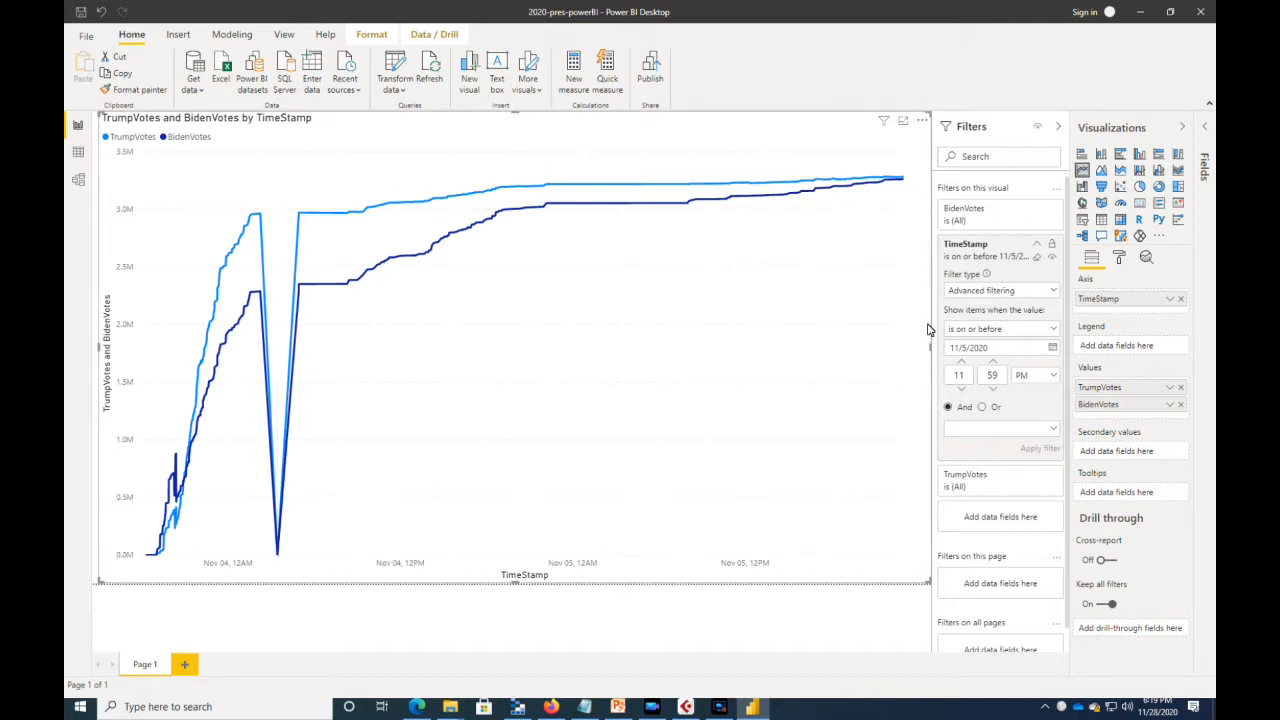
Step: Narrow the line chart to free space on the page and add an empty table visual beside it
left_click_drag(932, 348, 630, 341)
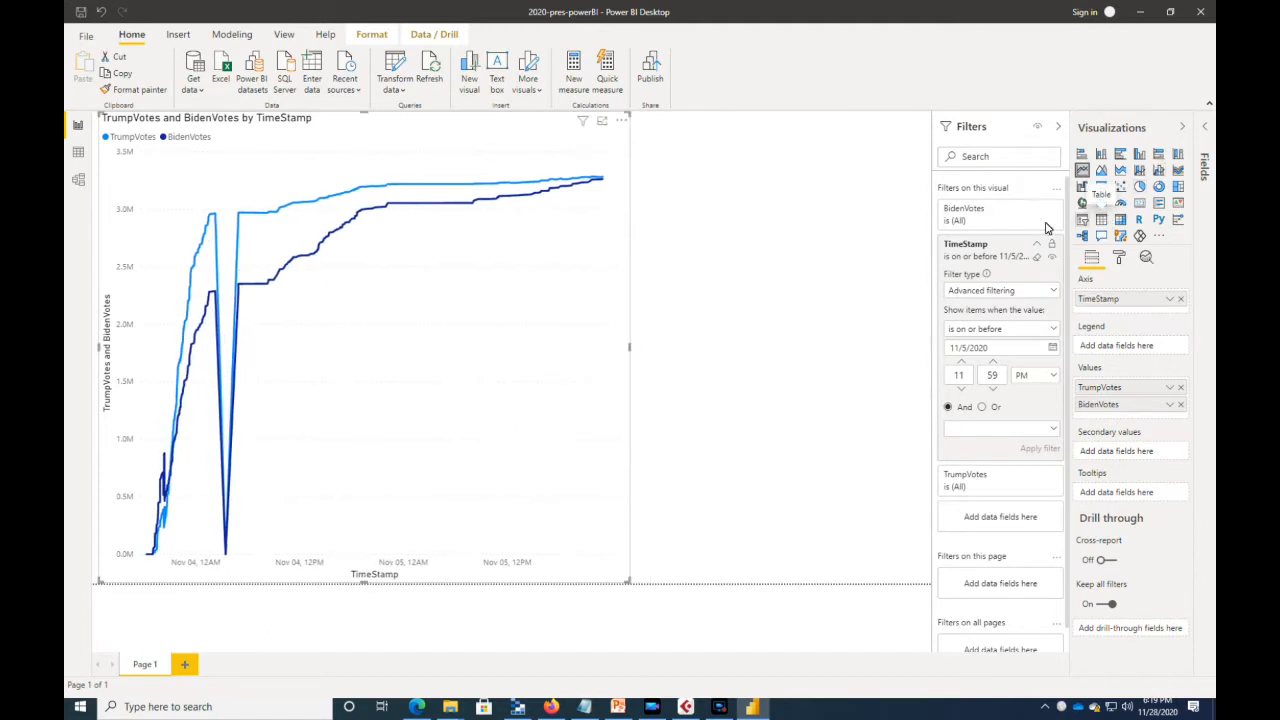
left_click(819, 283)
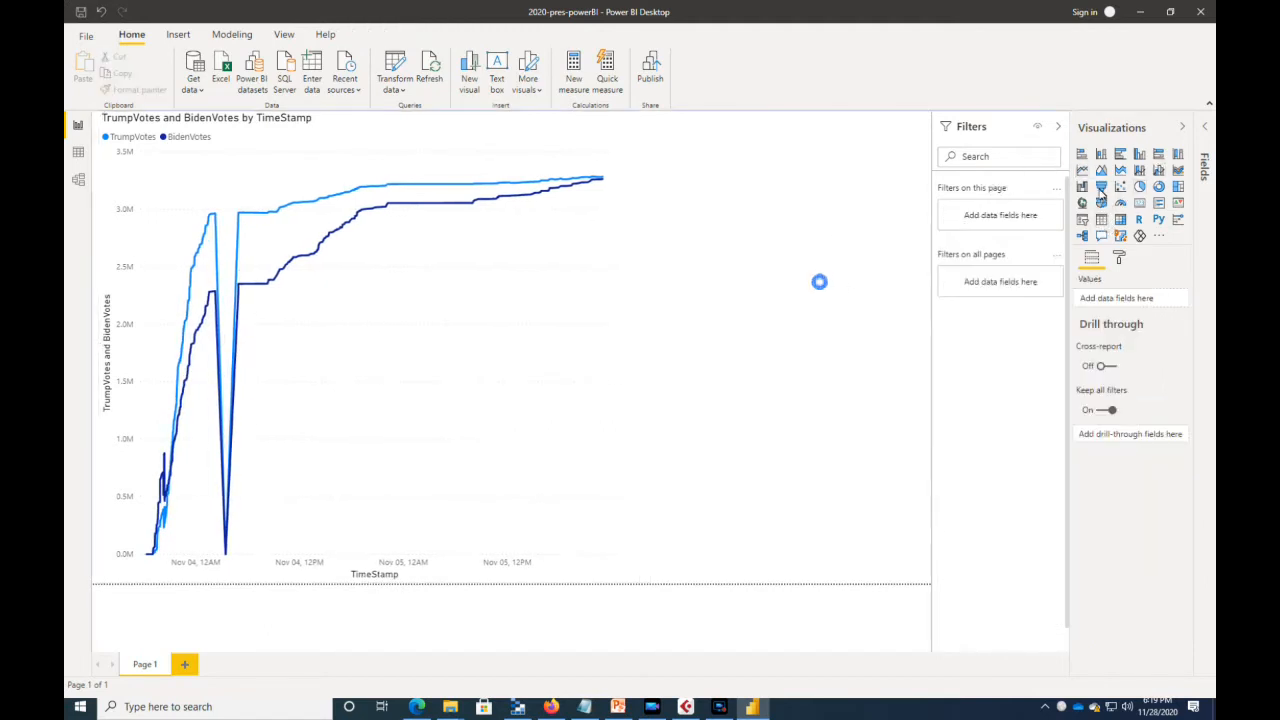
left_click(1101, 219)
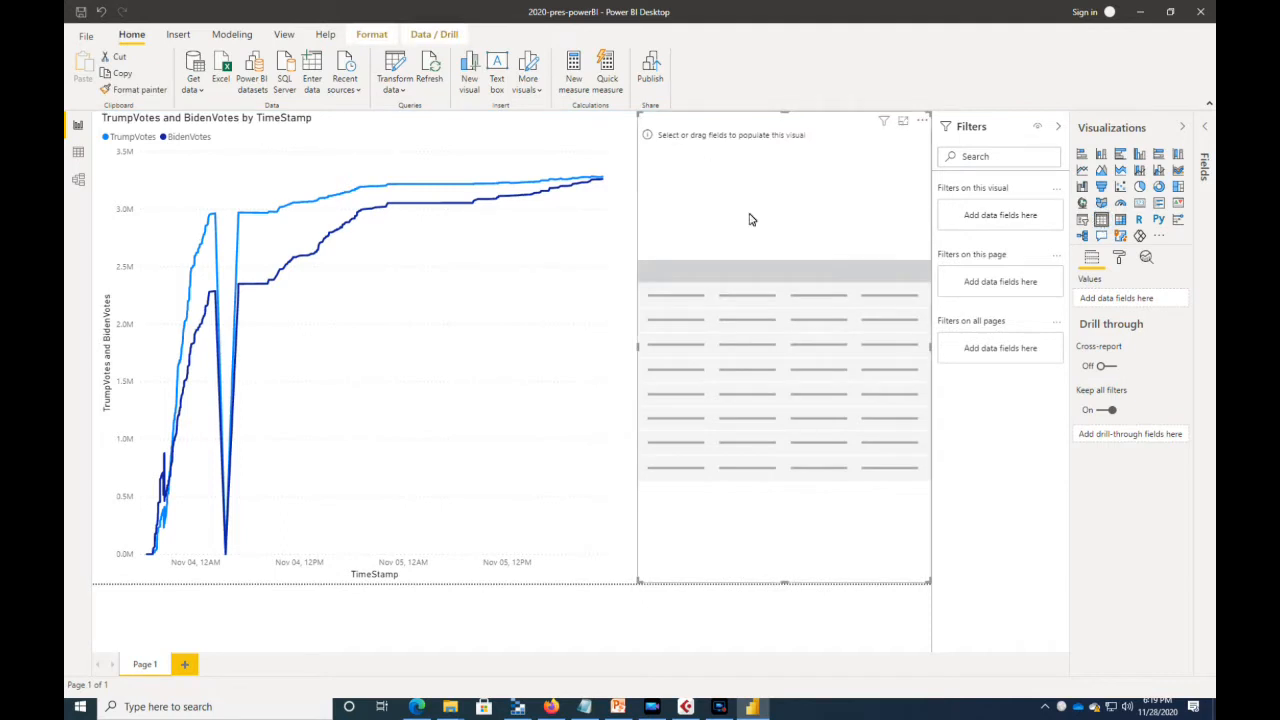
Step: Show the field list and add TimeStamp, BidenVotes and TrumpVotes as the table's values
left_click(1207, 128)
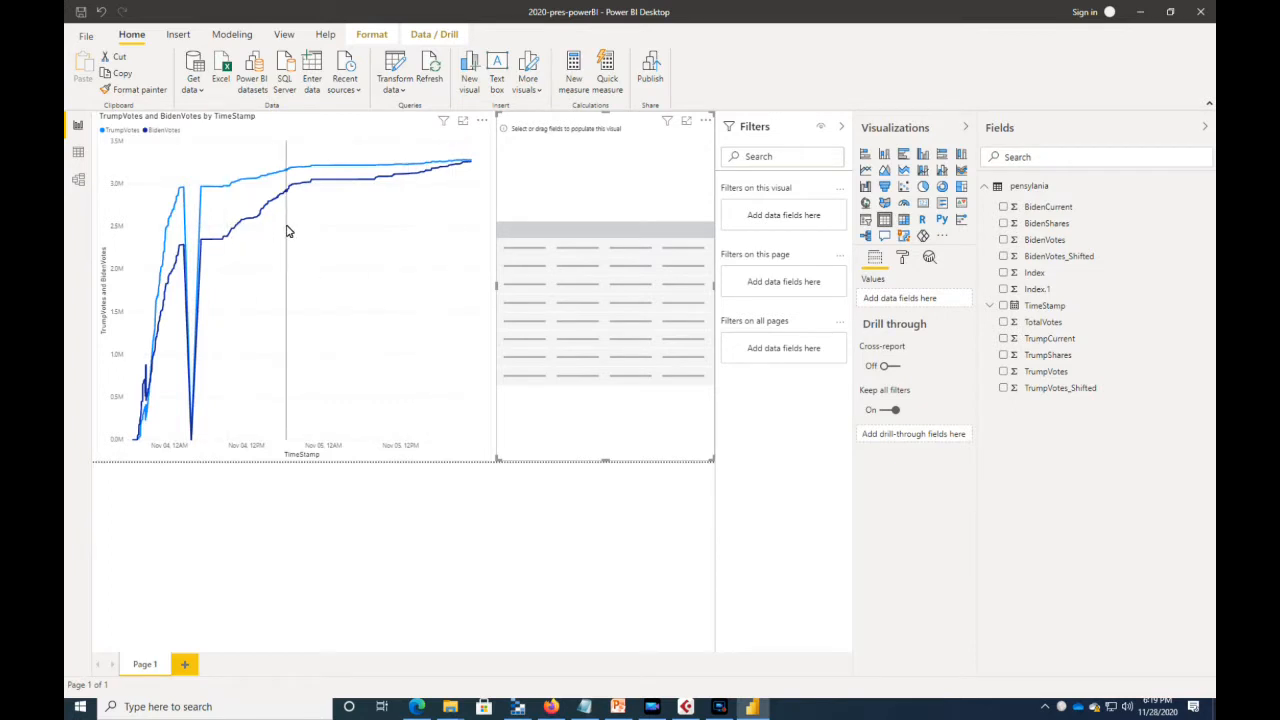
mouse_move(287, 231)
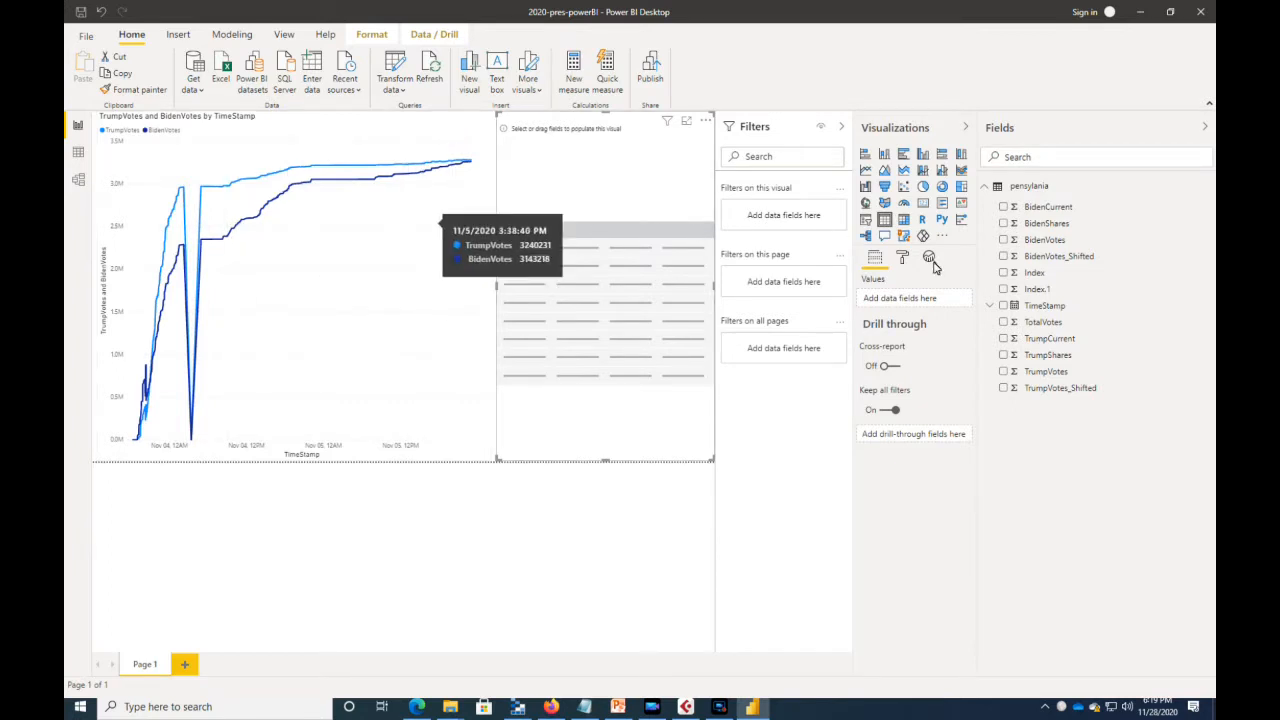
left_click_drag(1037, 310, 983, 290)
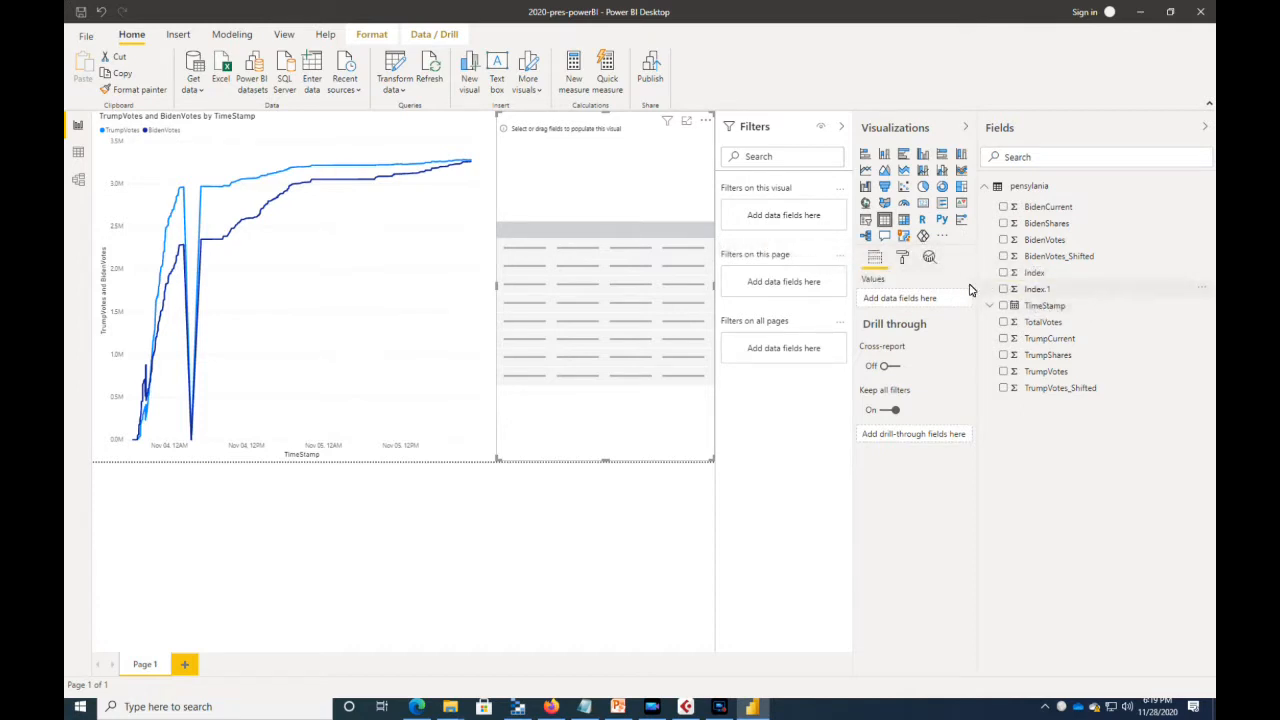
left_click_drag(1047, 315, 929, 306)
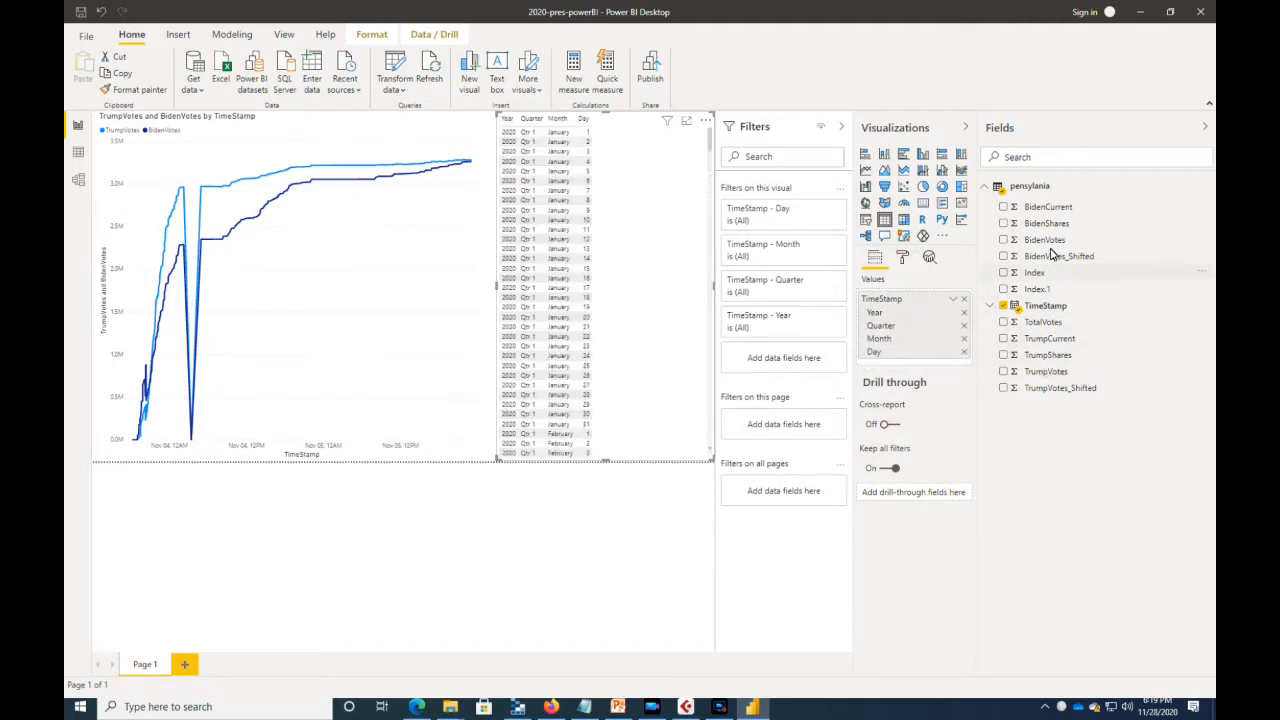
left_click_drag(1045, 240, 948, 366)
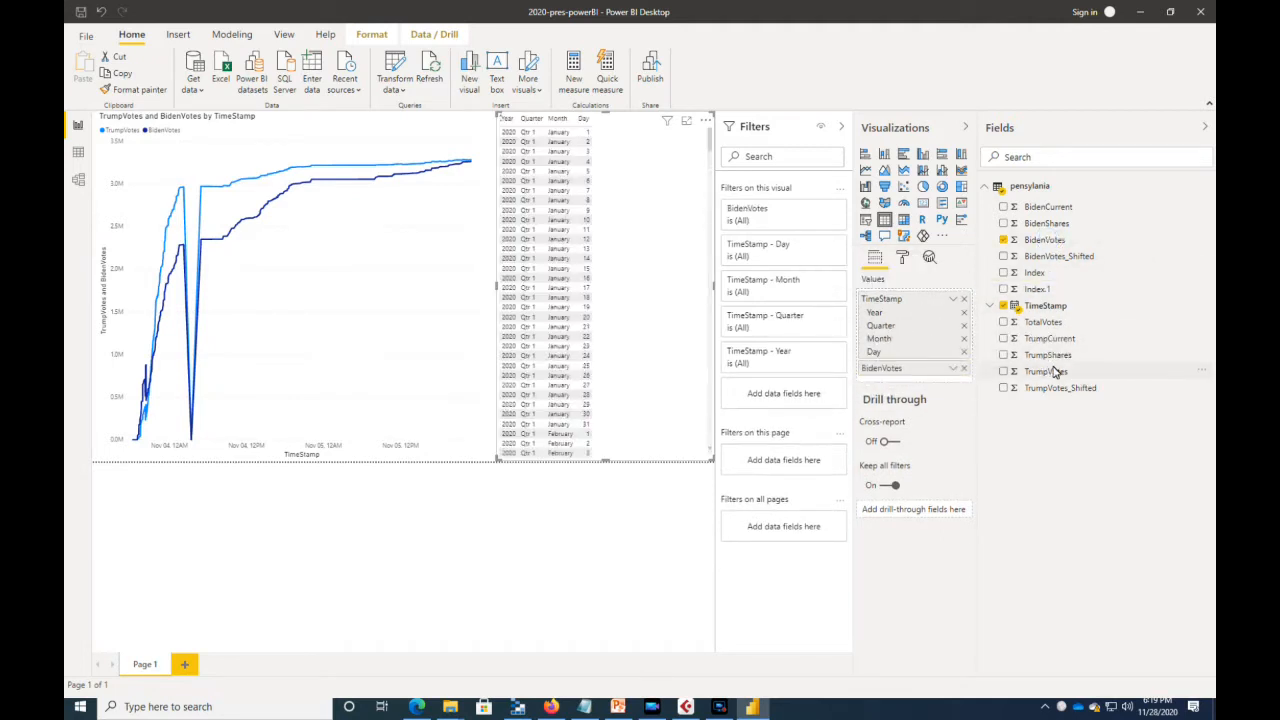
left_click_drag(1025, 383, 937, 386)
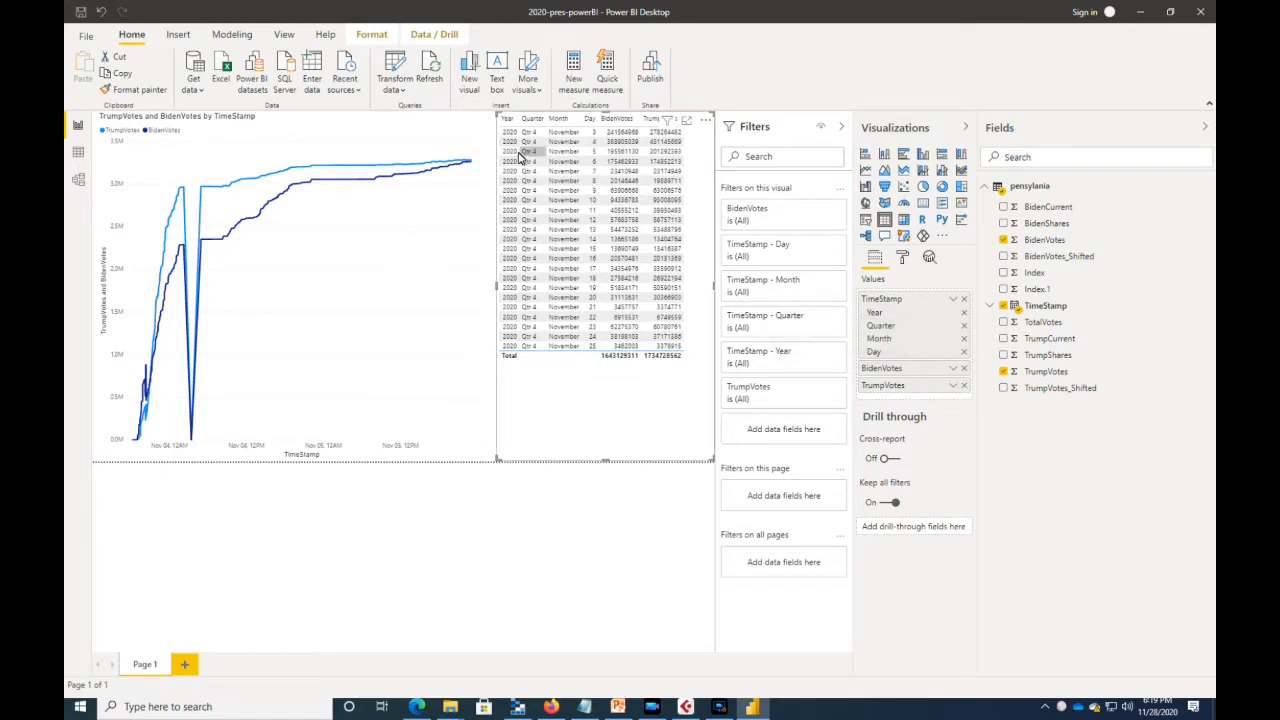
Step: Switch the table's TimeStamp from date hierarchy to the plain field and set BidenVotes and TrumpVotes to Don't summarize
left_click(951, 300)
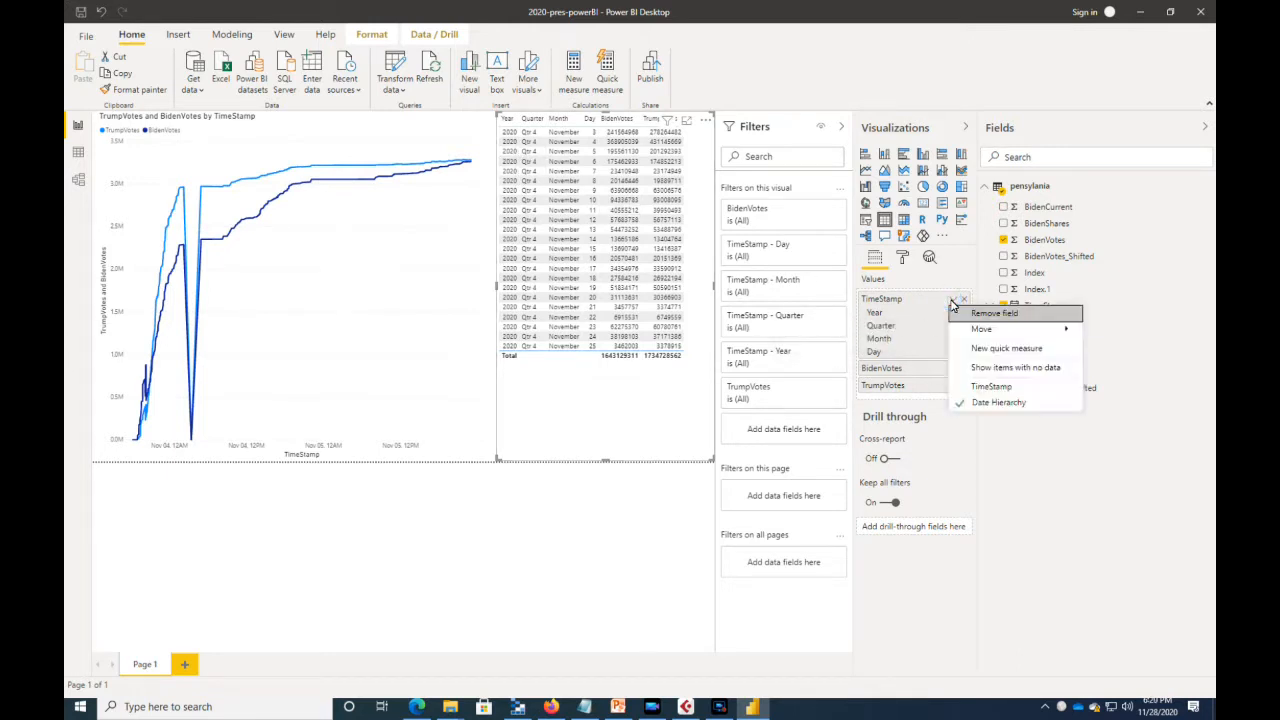
left_click(970, 387)
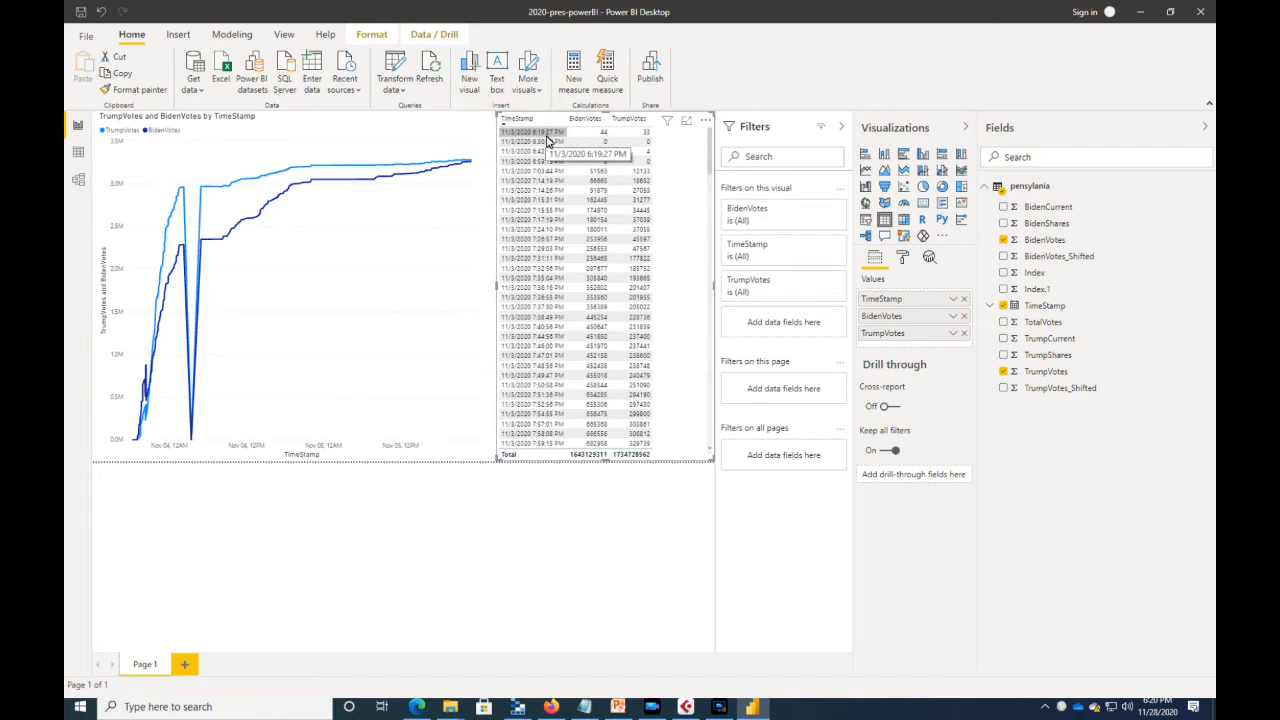
left_click(955, 317)
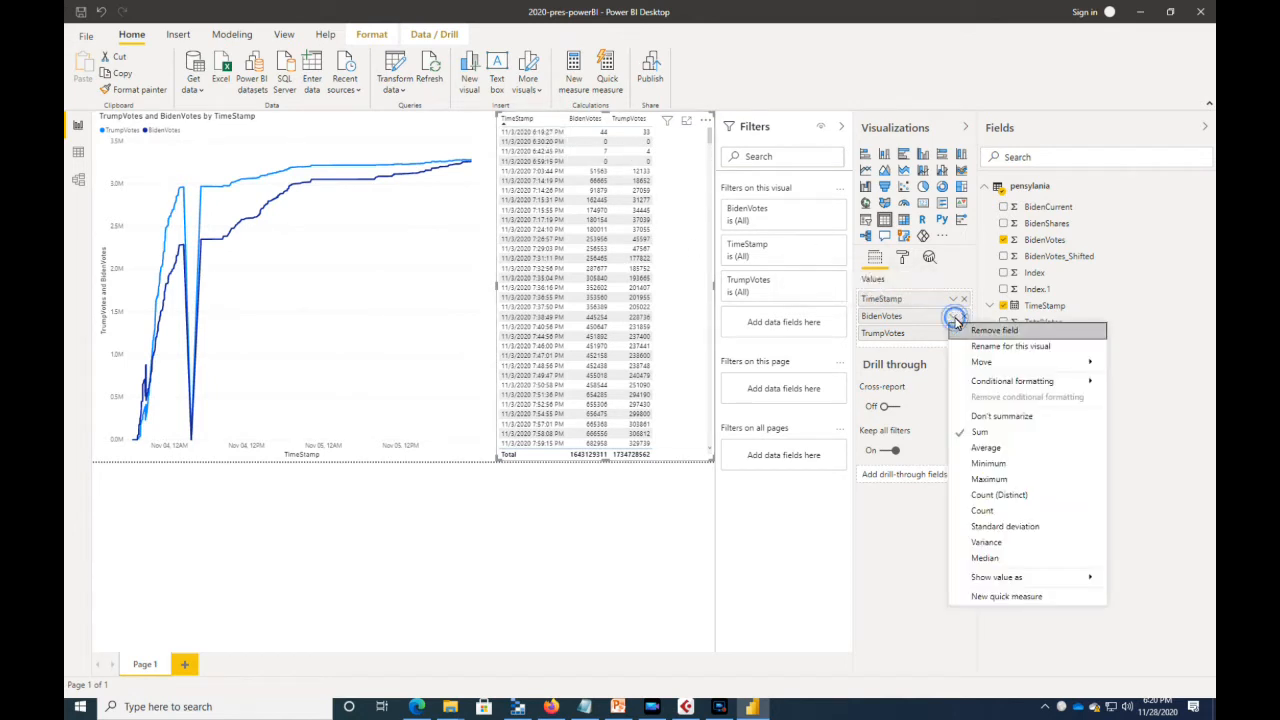
left_click(979, 415)
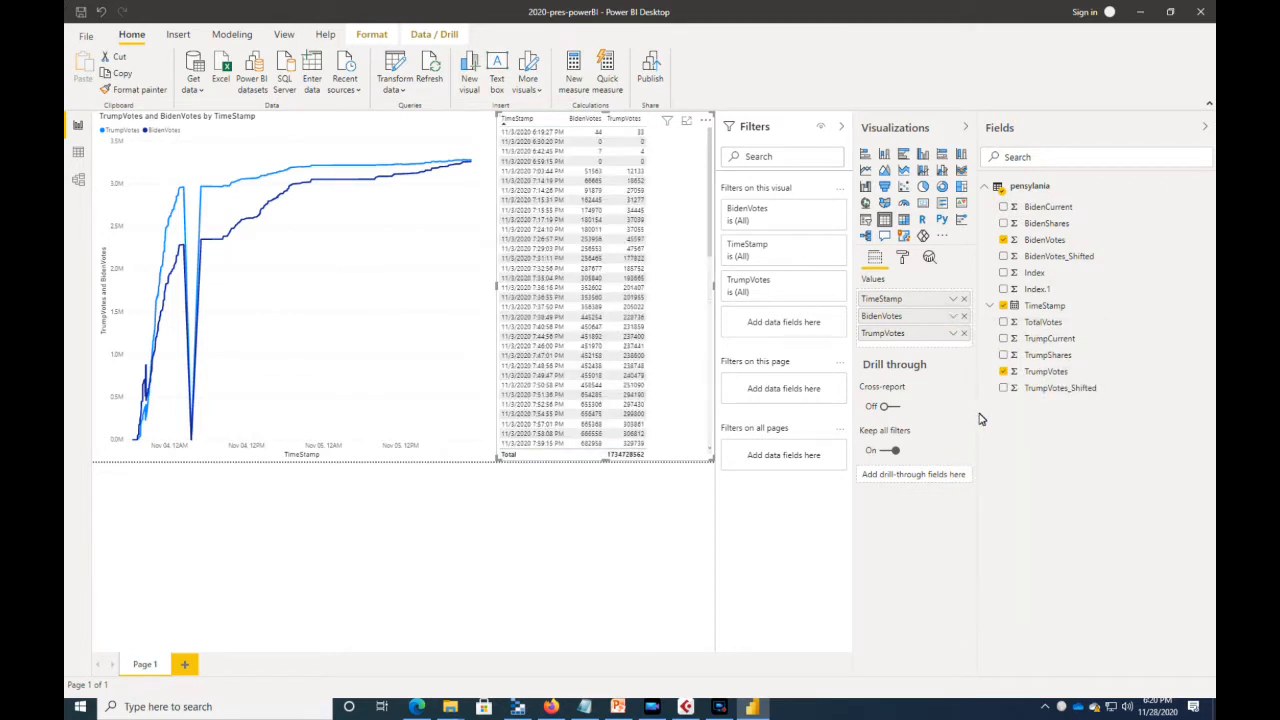
left_click(953, 336)
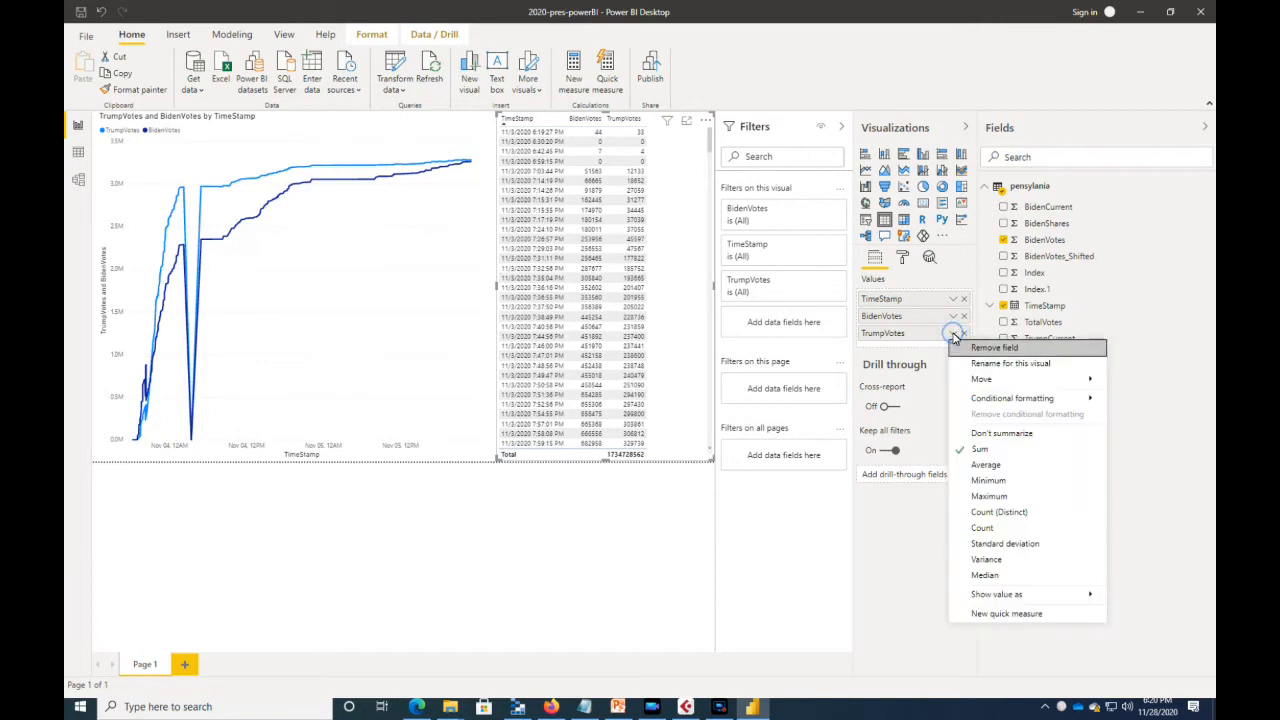
left_click(969, 435)
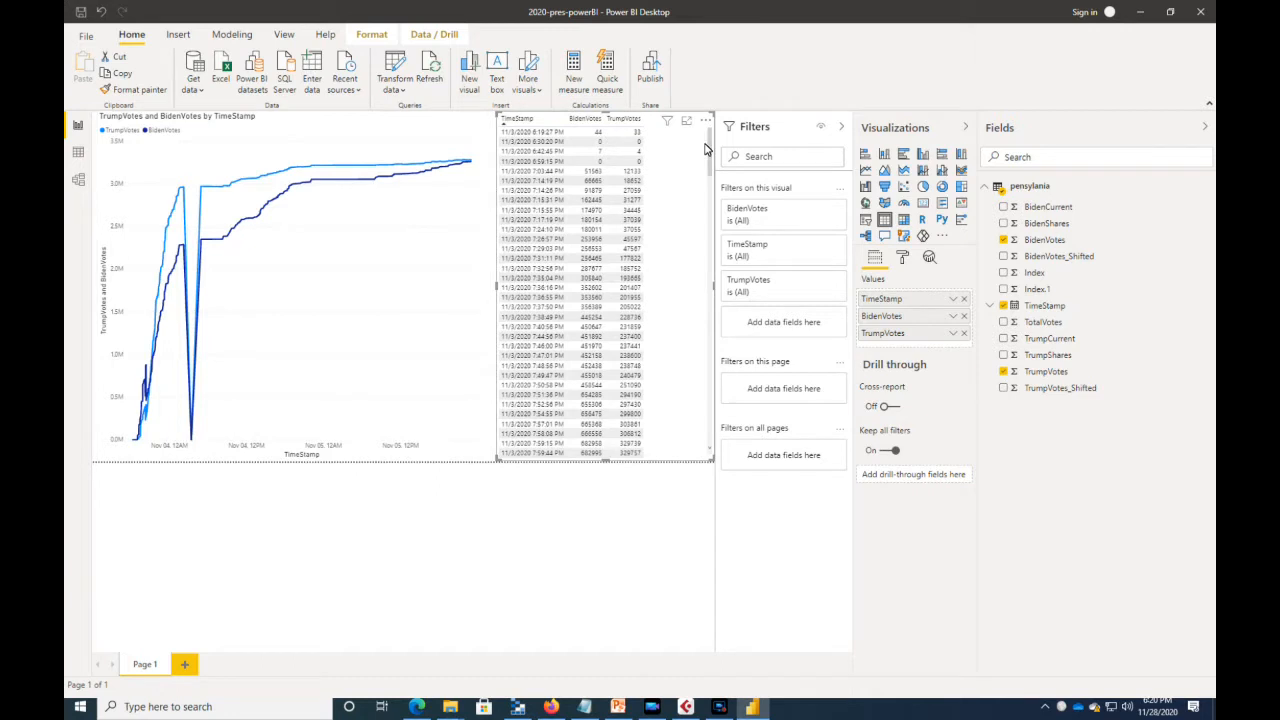
Step: Look through the table's time-stamped vote rows and hide the filters to enlarge the report page
left_click_drag(711, 148, 700, 314)
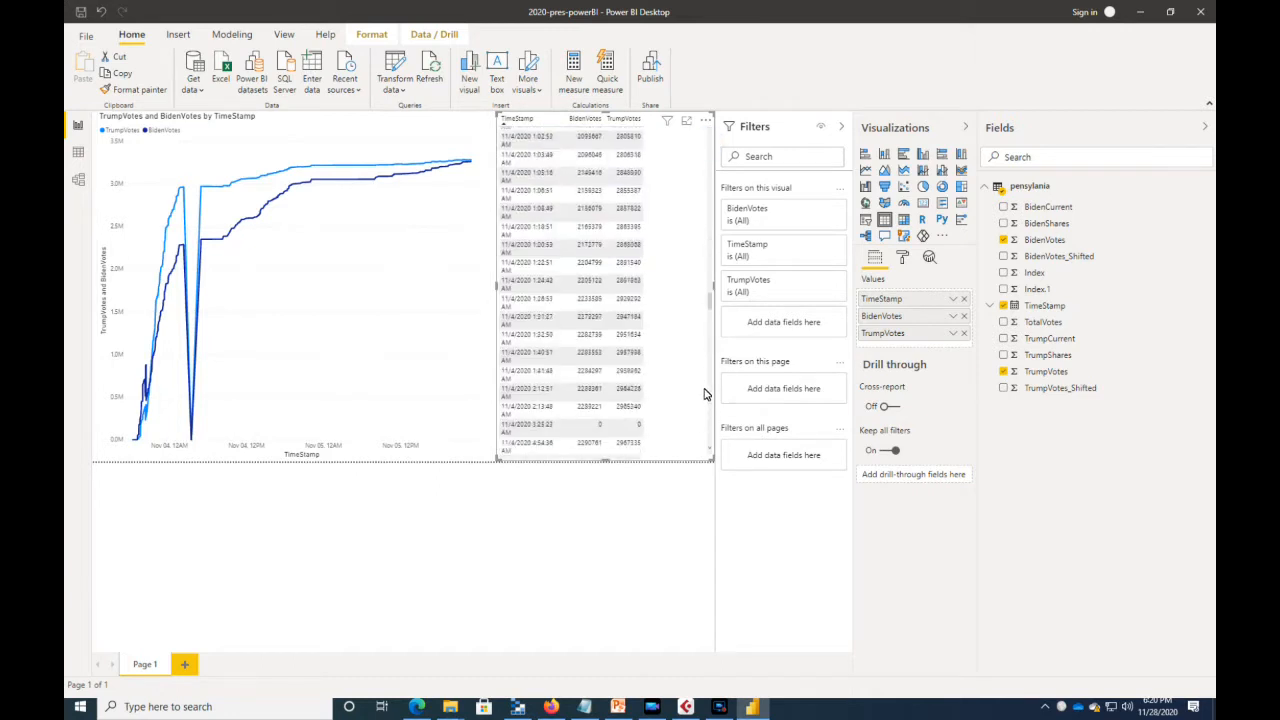
left_click_drag(708, 301, 716, 367)
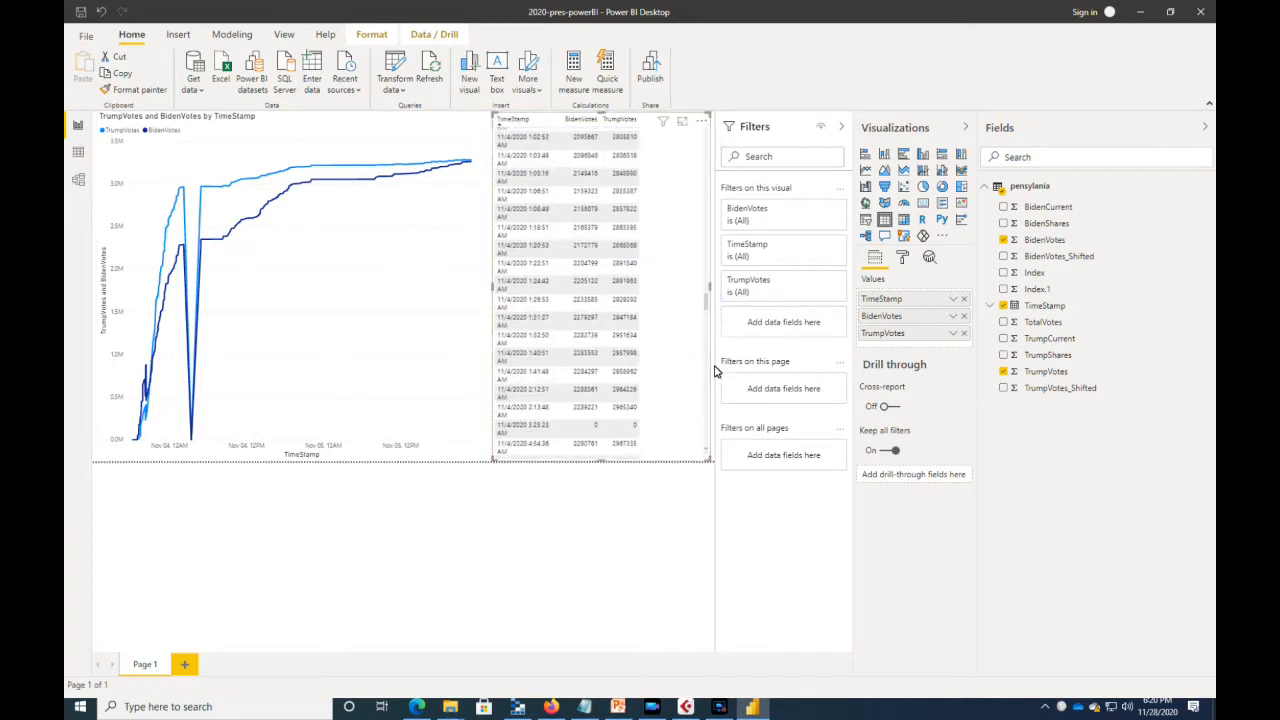
left_click_drag(704, 299, 709, 443)
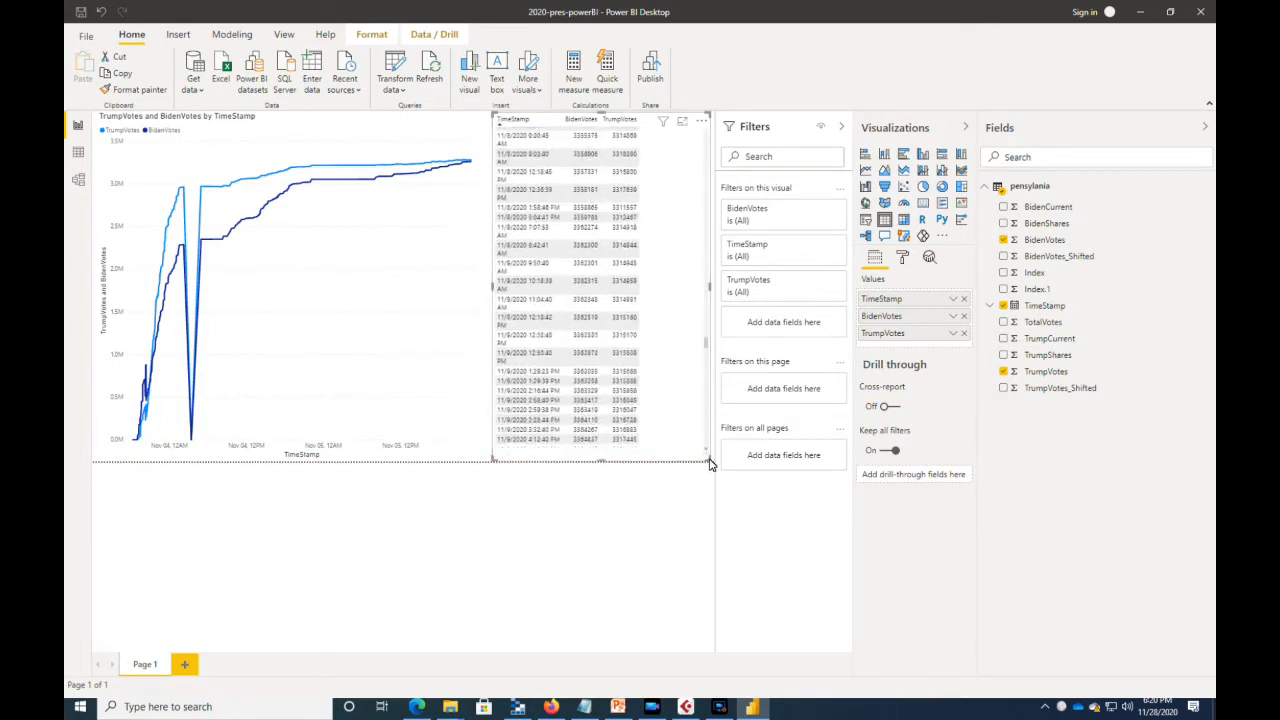
left_click(841, 125)
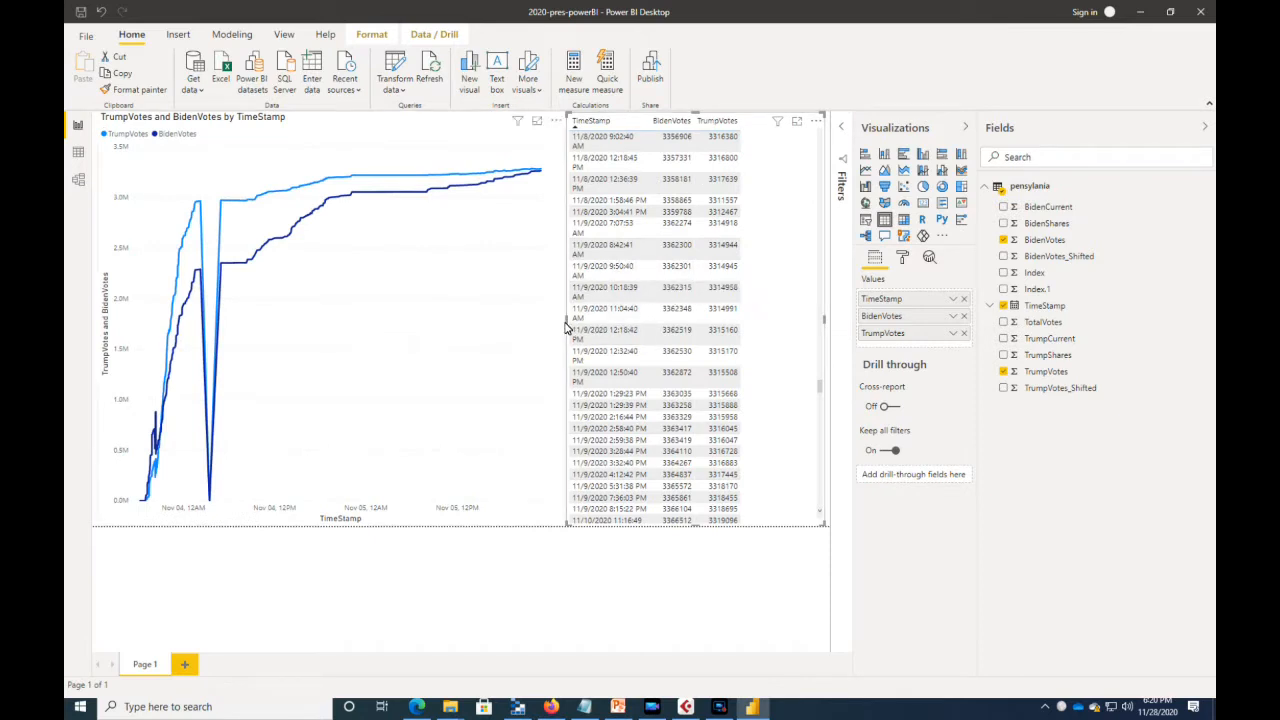
Step: Resize the table so it stands clear of the line chart with its three columns readable, and clear the row selection filtering the chart
left_click_drag(567, 328, 527, 323)
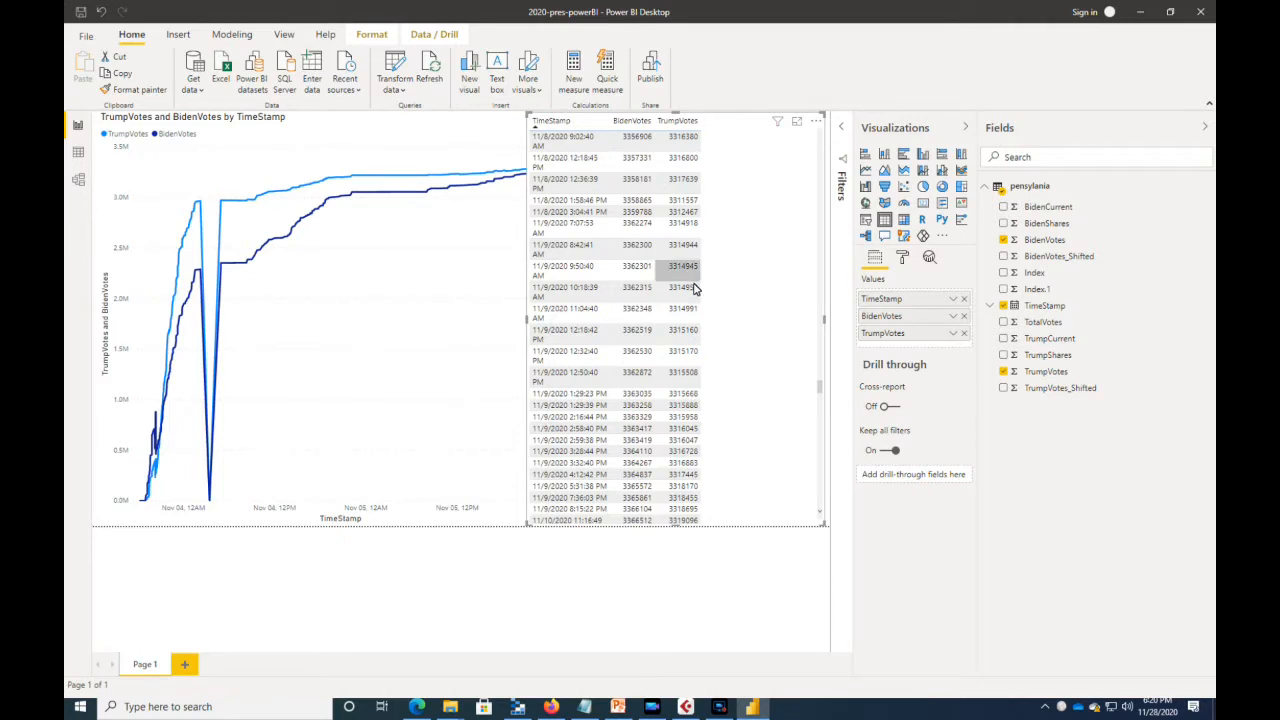
left_click(669, 372)
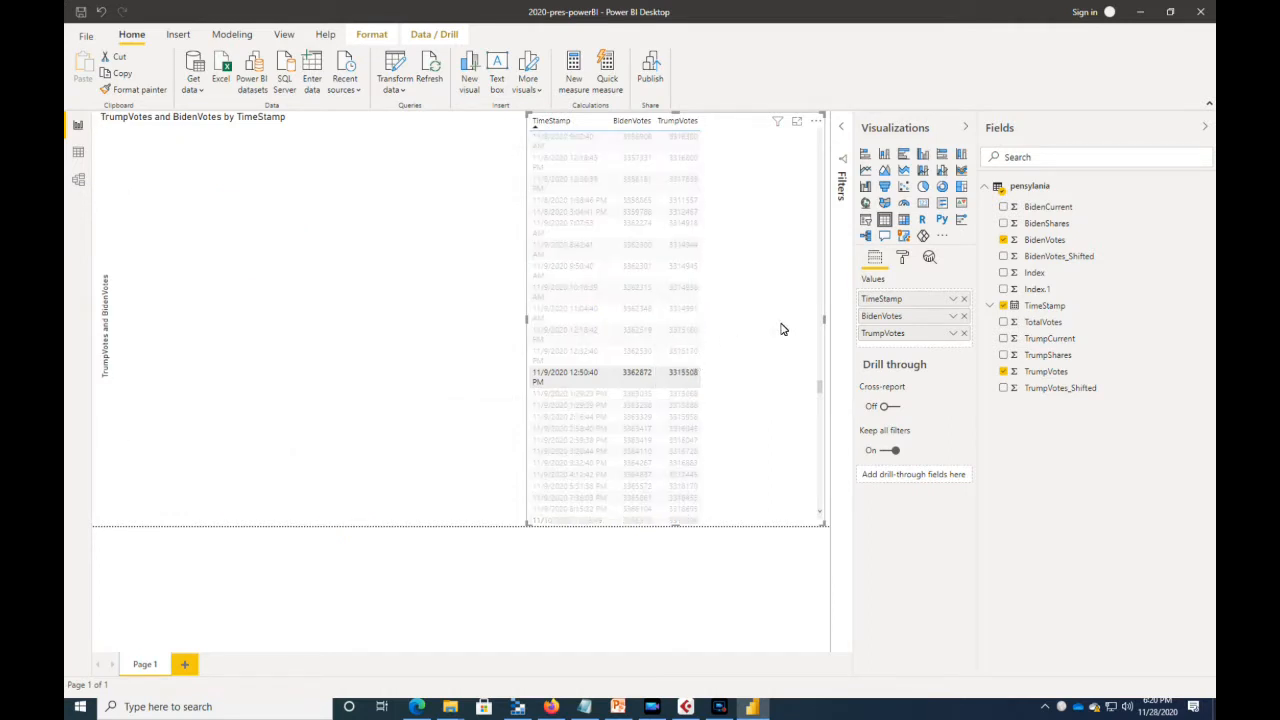
left_click_drag(826, 325, 774, 317)
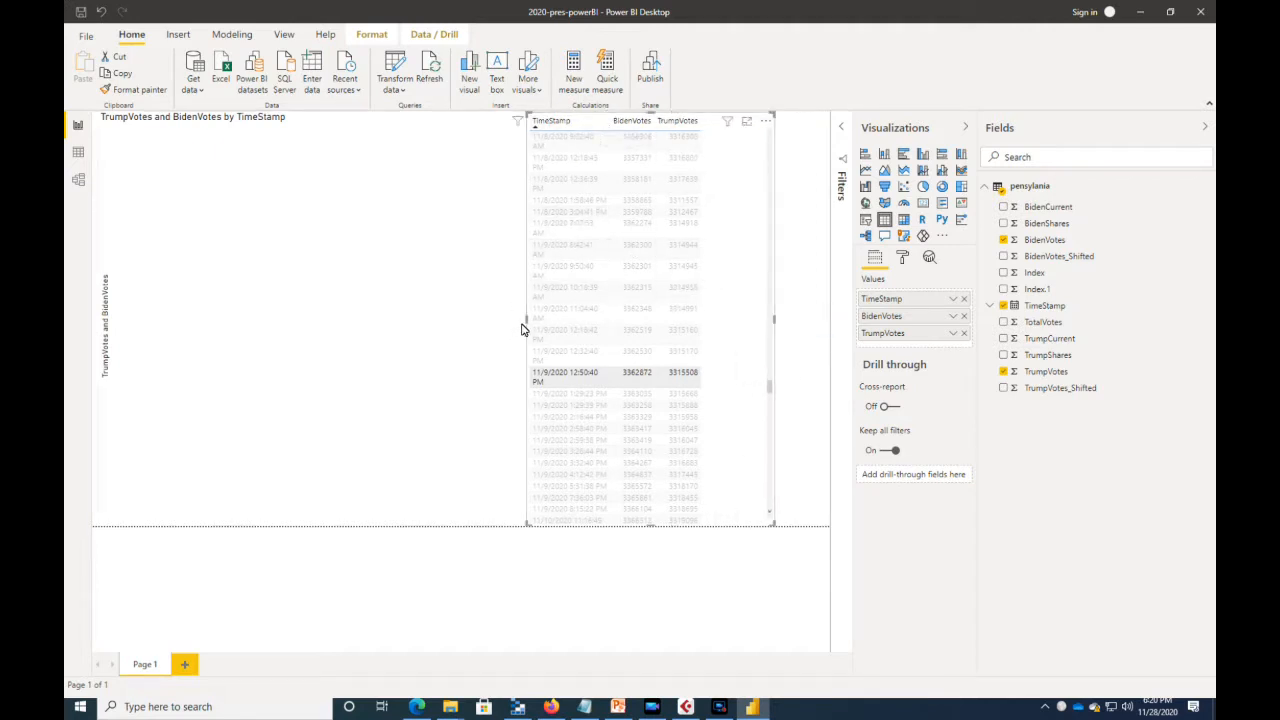
left_click_drag(529, 325, 608, 320)
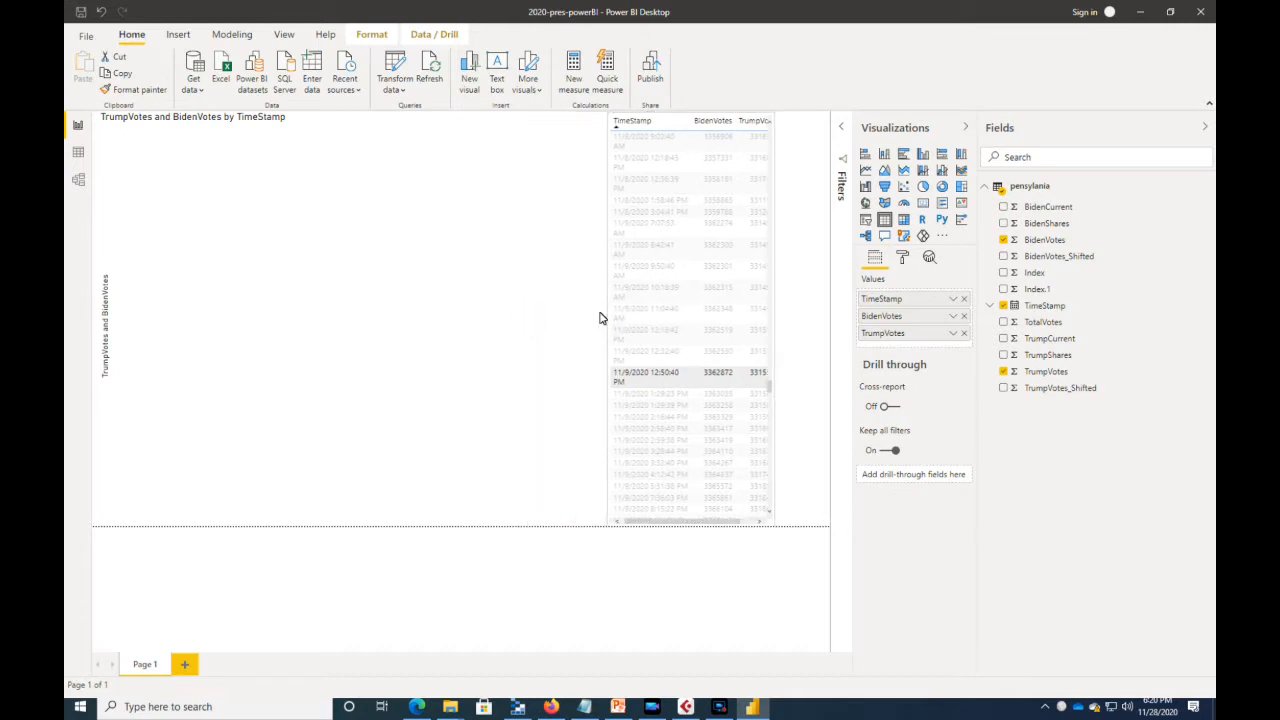
left_click(233, 227)
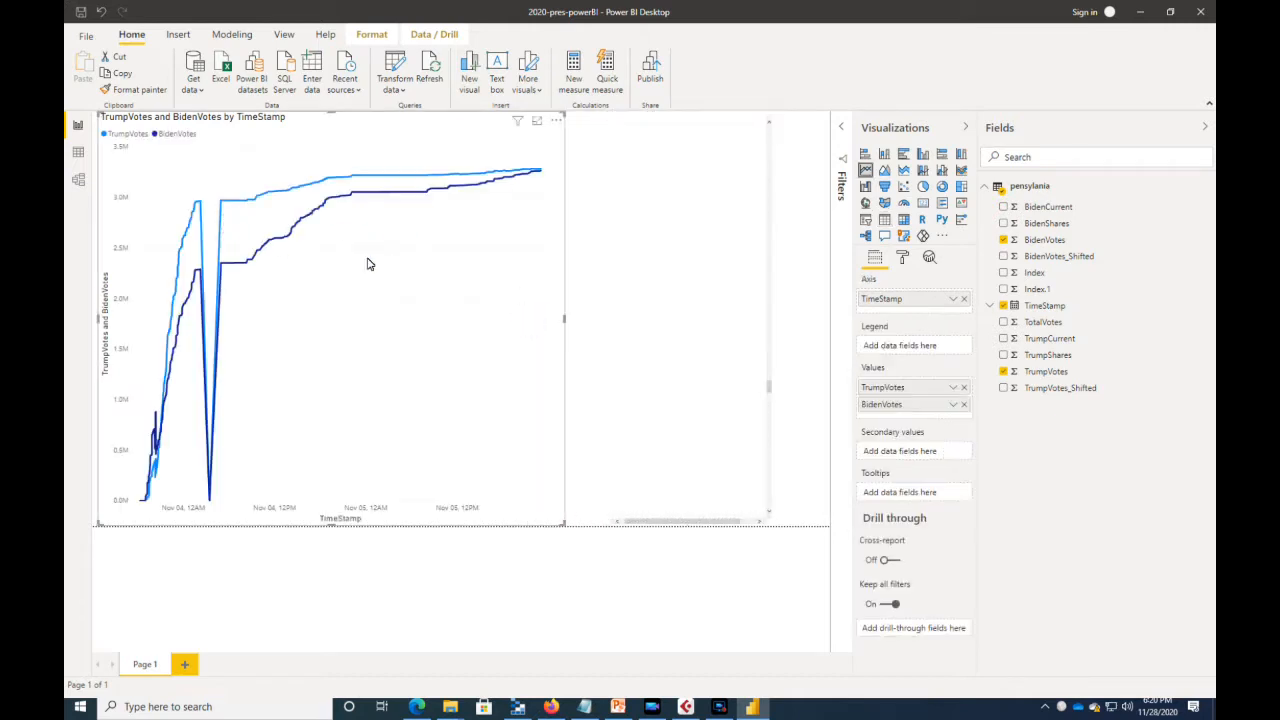
left_click(645, 280)
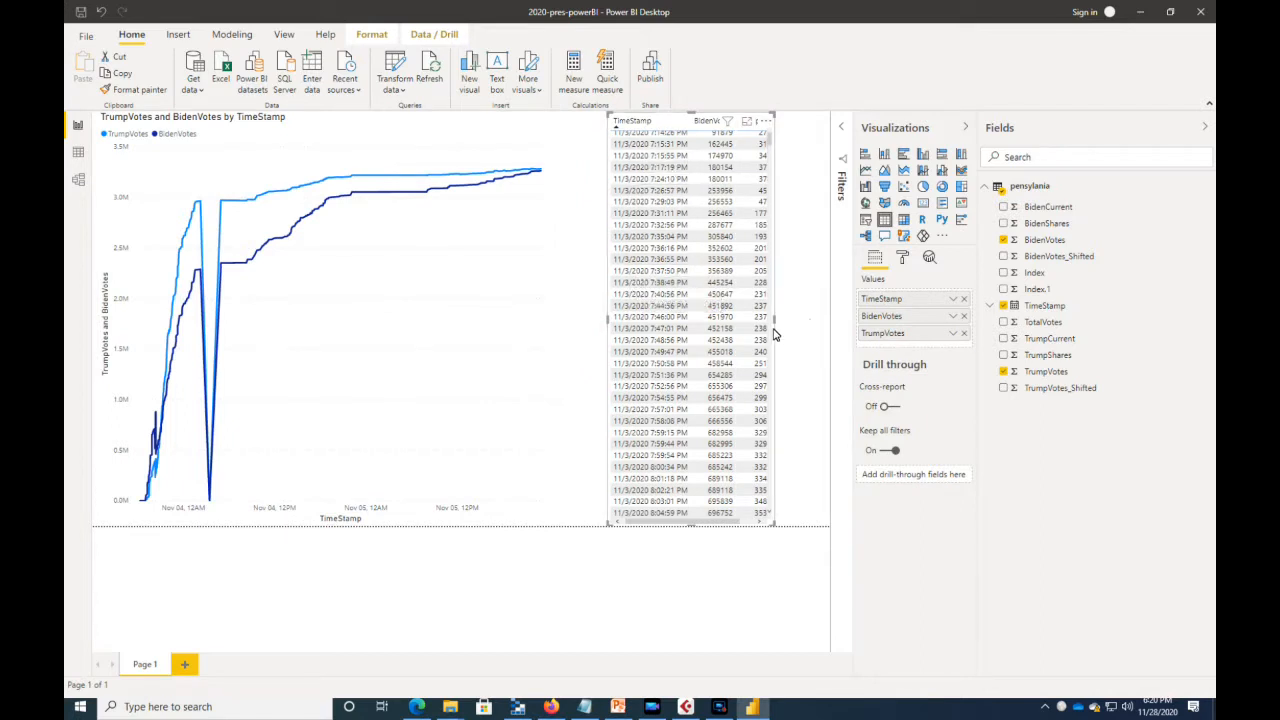
left_click_drag(774, 323, 812, 322)
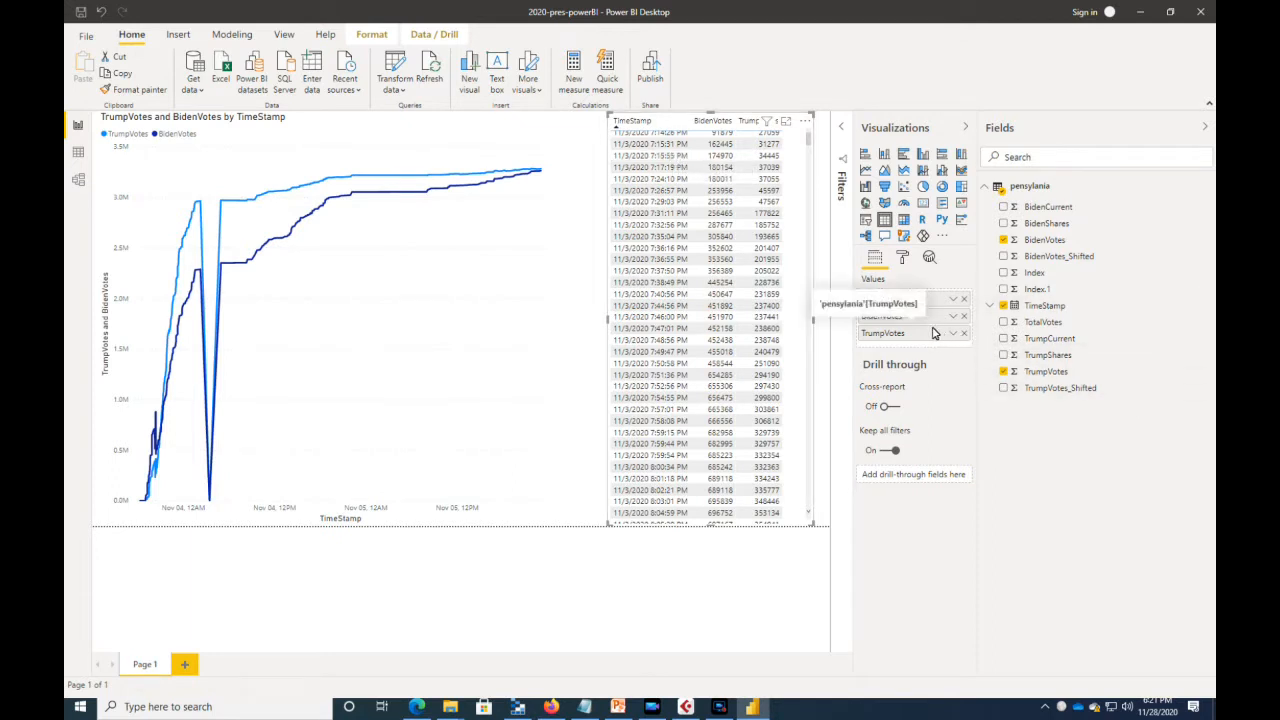
Step: Hide the visualization settings and format the TimeStamp column as 3/14/2001 1:30 PM (m/d/yyyy h:nn AM/PM)
left_click(970, 127)
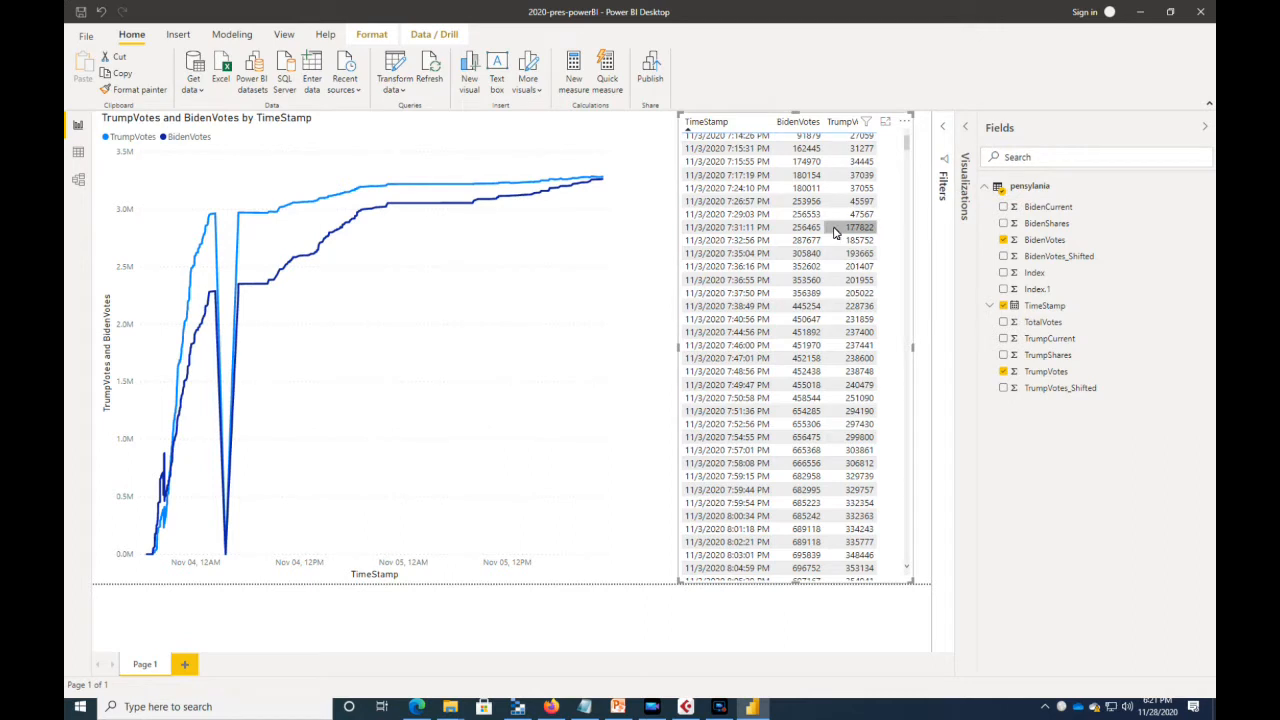
left_click(1042, 307)
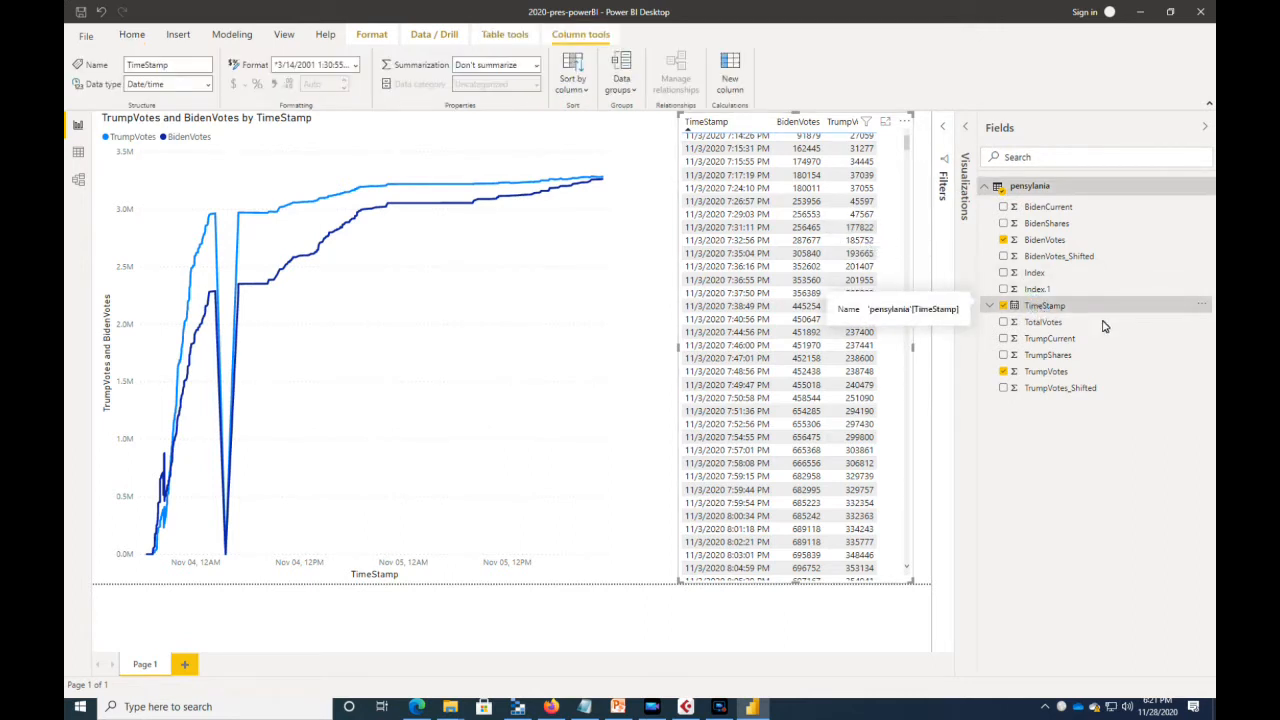
left_click(357, 66)
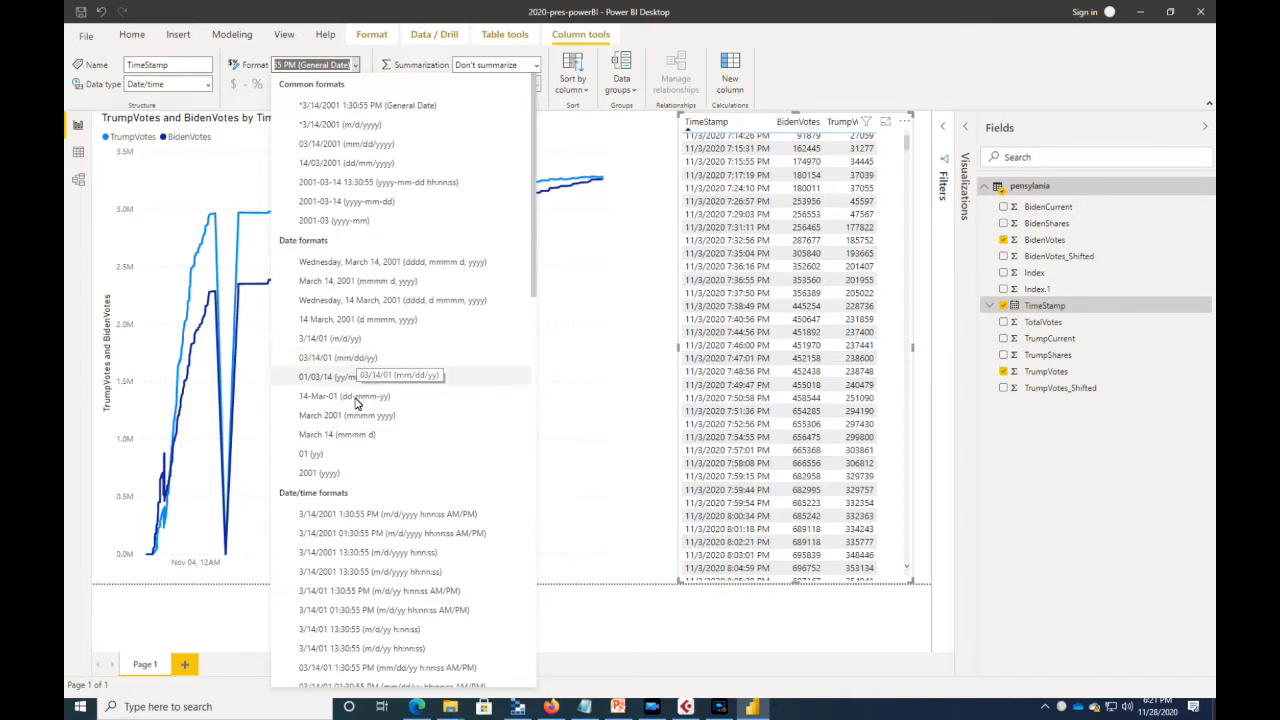
scroll(355, 412, "down", 1)
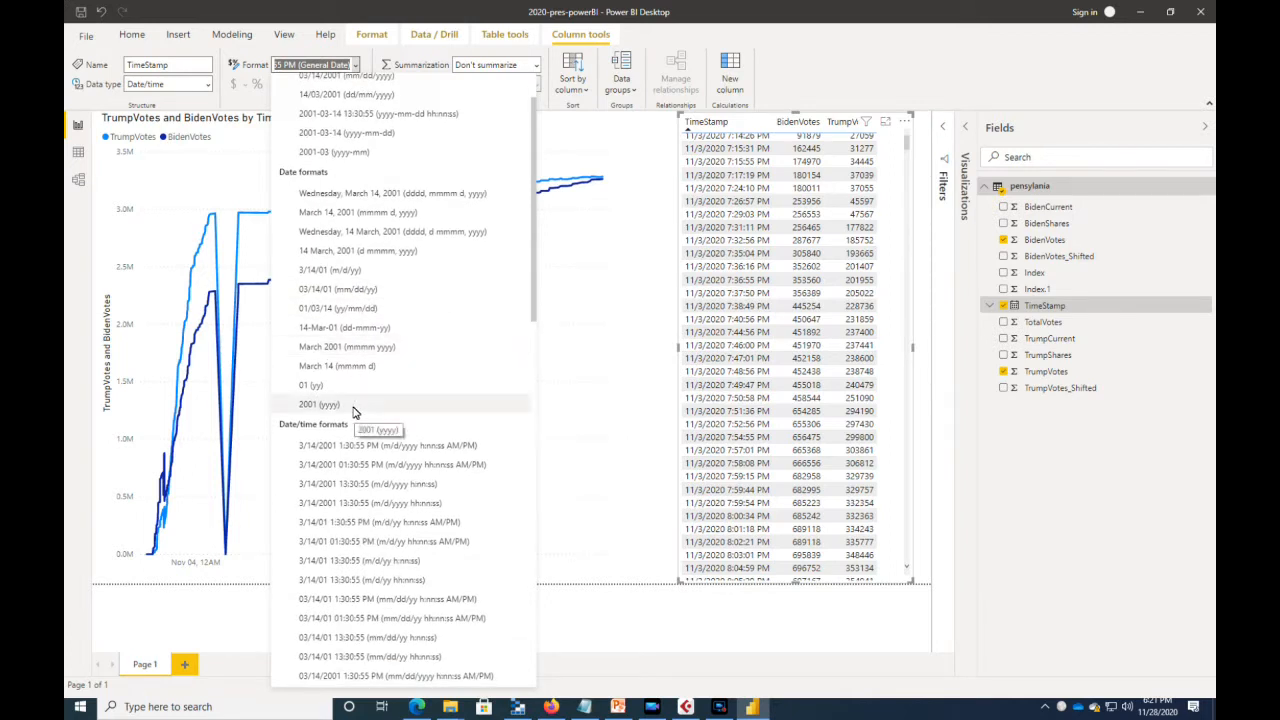
scroll(353, 412, "down", 1)
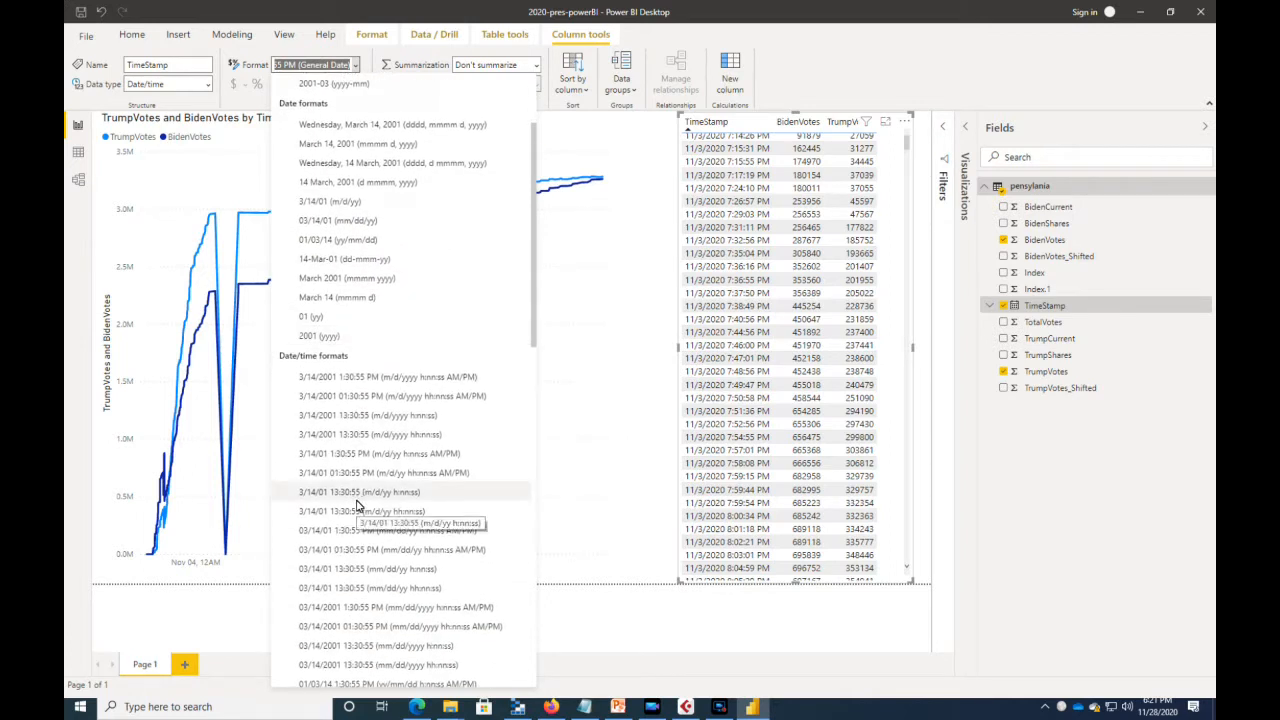
scroll(357, 510, "down", 1)
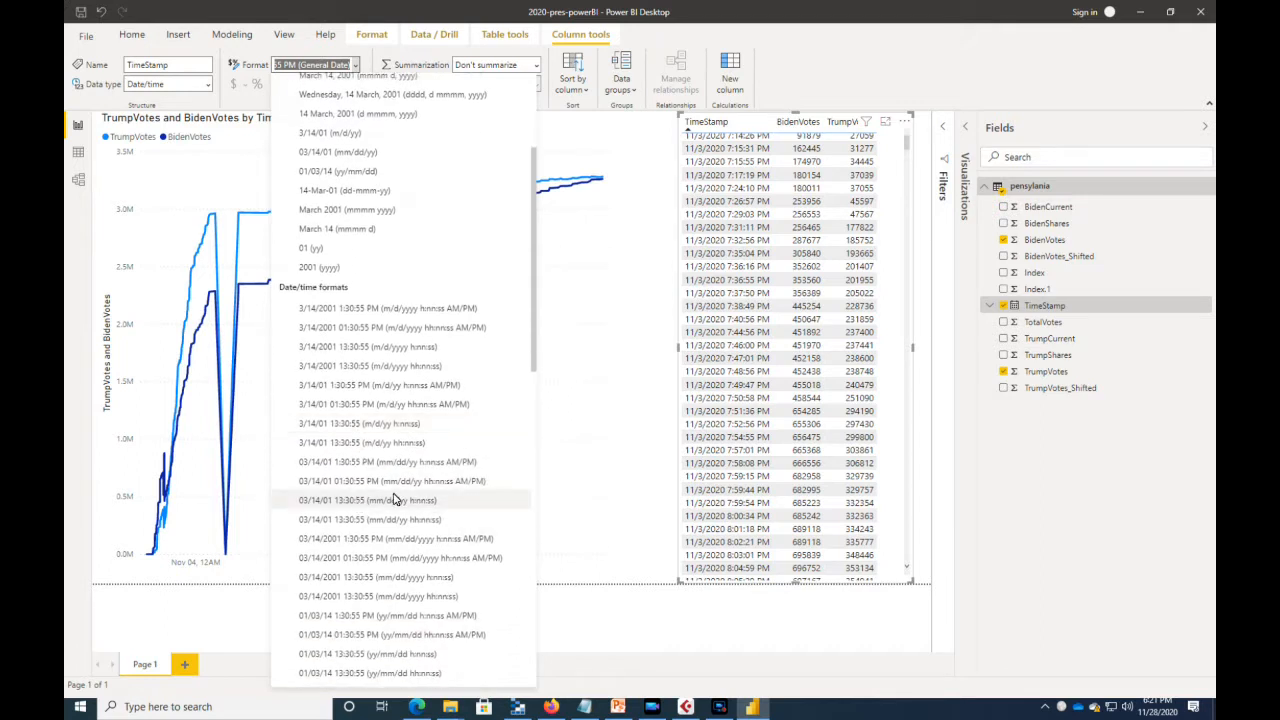
scroll(449, 455, "down", 1)
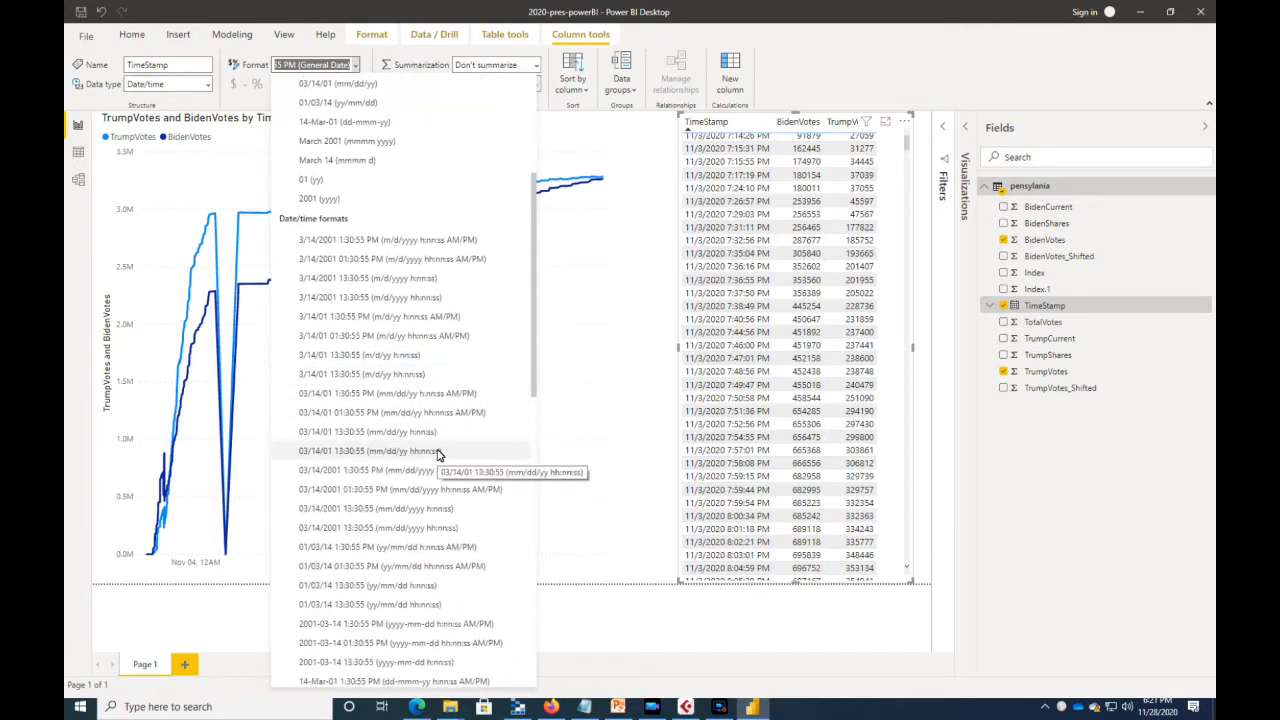
scroll(436, 455, "down", 1)
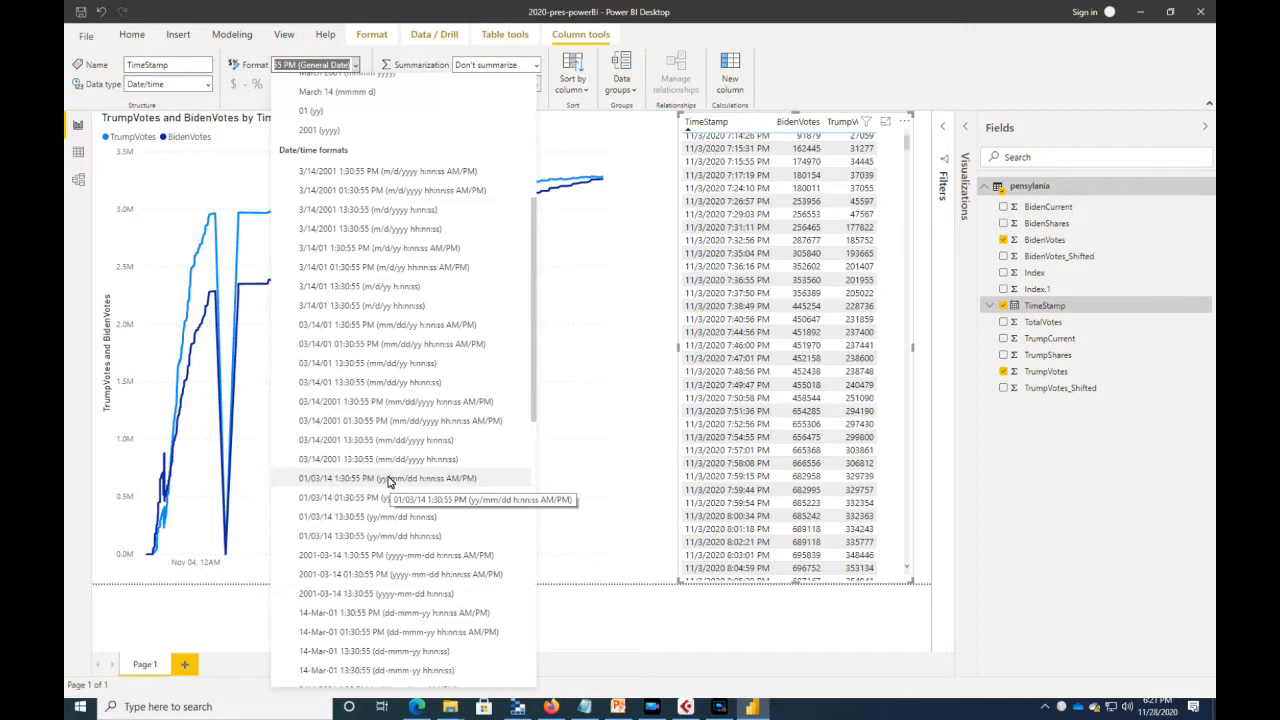
scroll(390, 482, "down", 1)
scroll(390, 482, "down", 1)
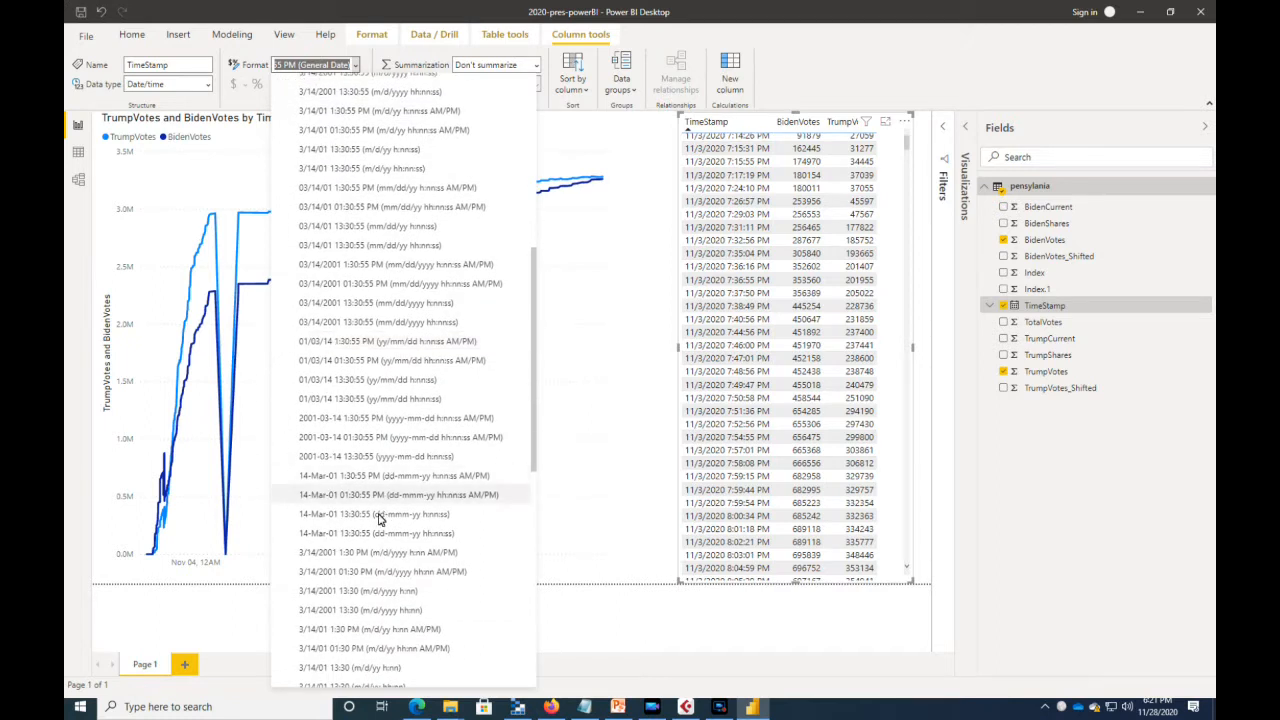
left_click(378, 558)
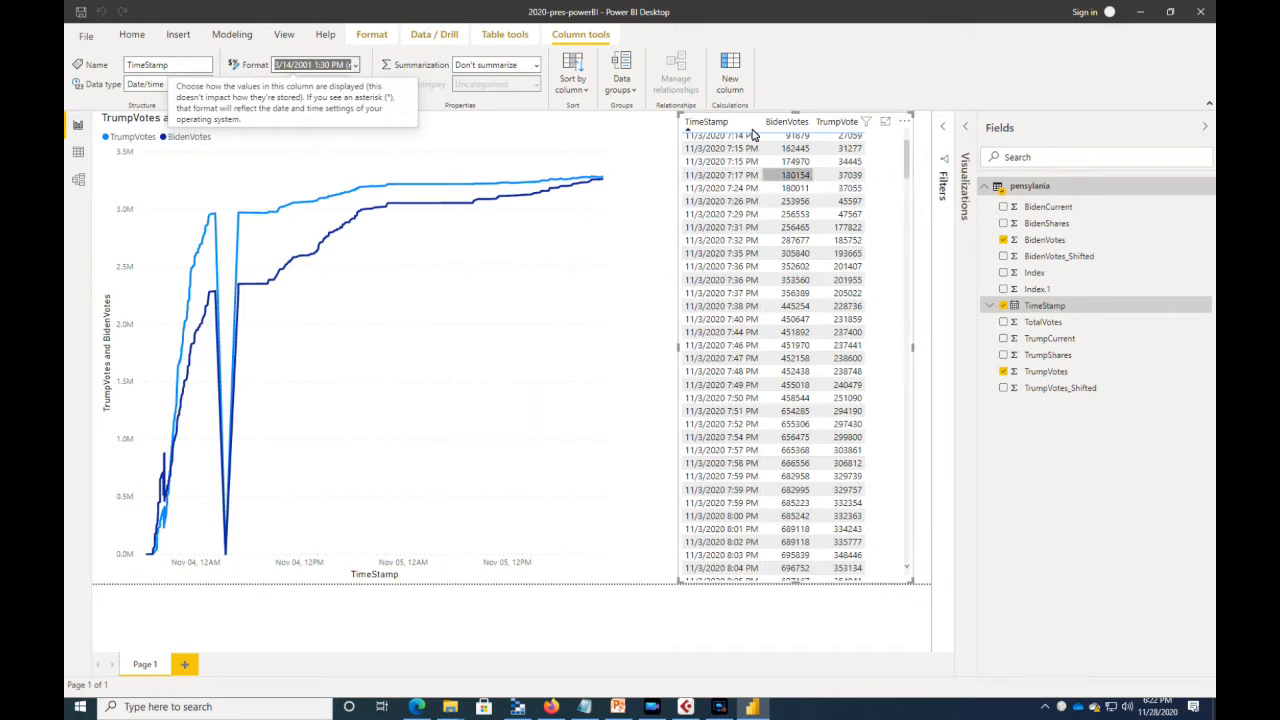
mouse_move(531, 199)
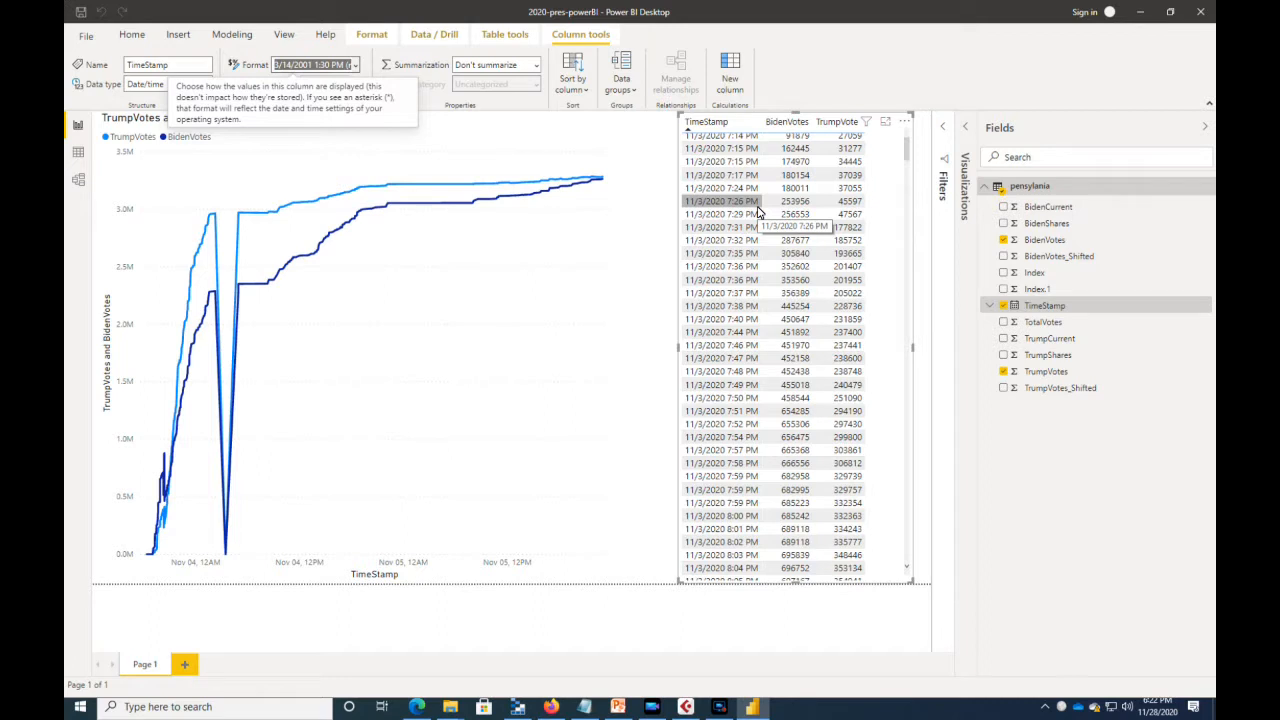
Step: Show the filters and clear the line chart's TimeStamp filter
left_click(943, 127)
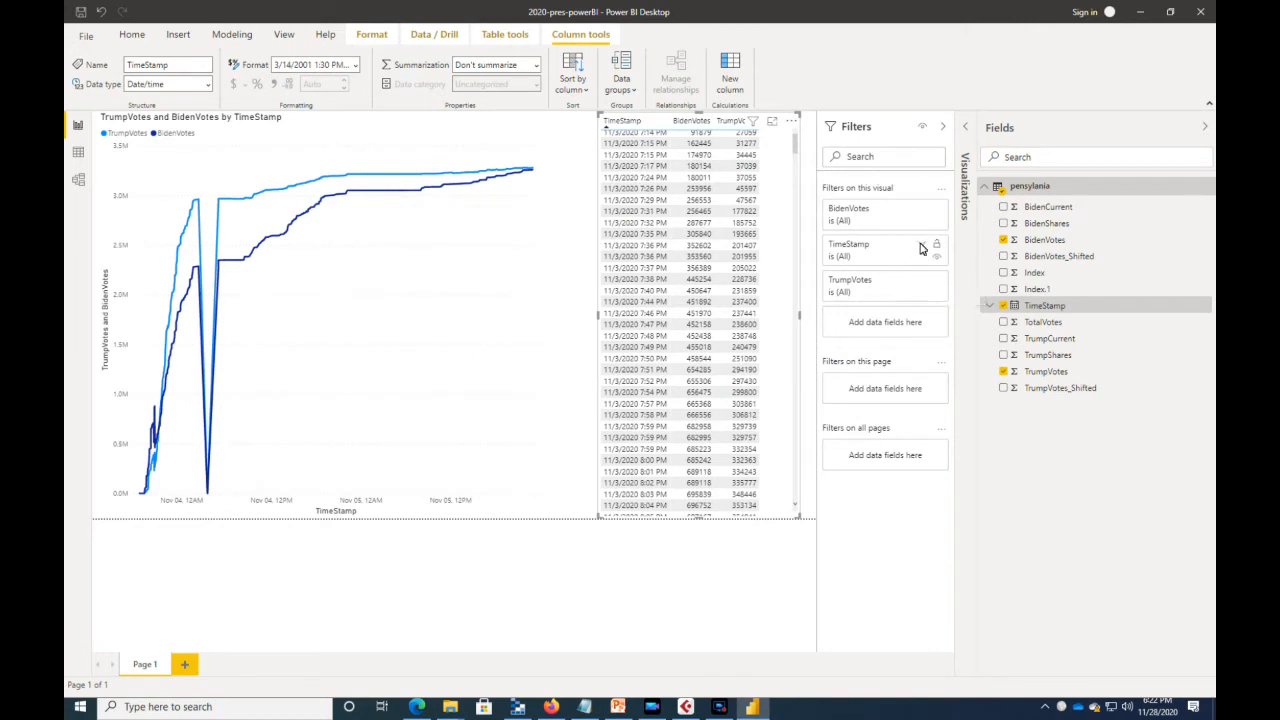
left_click(728, 566)
left_click(471, 258)
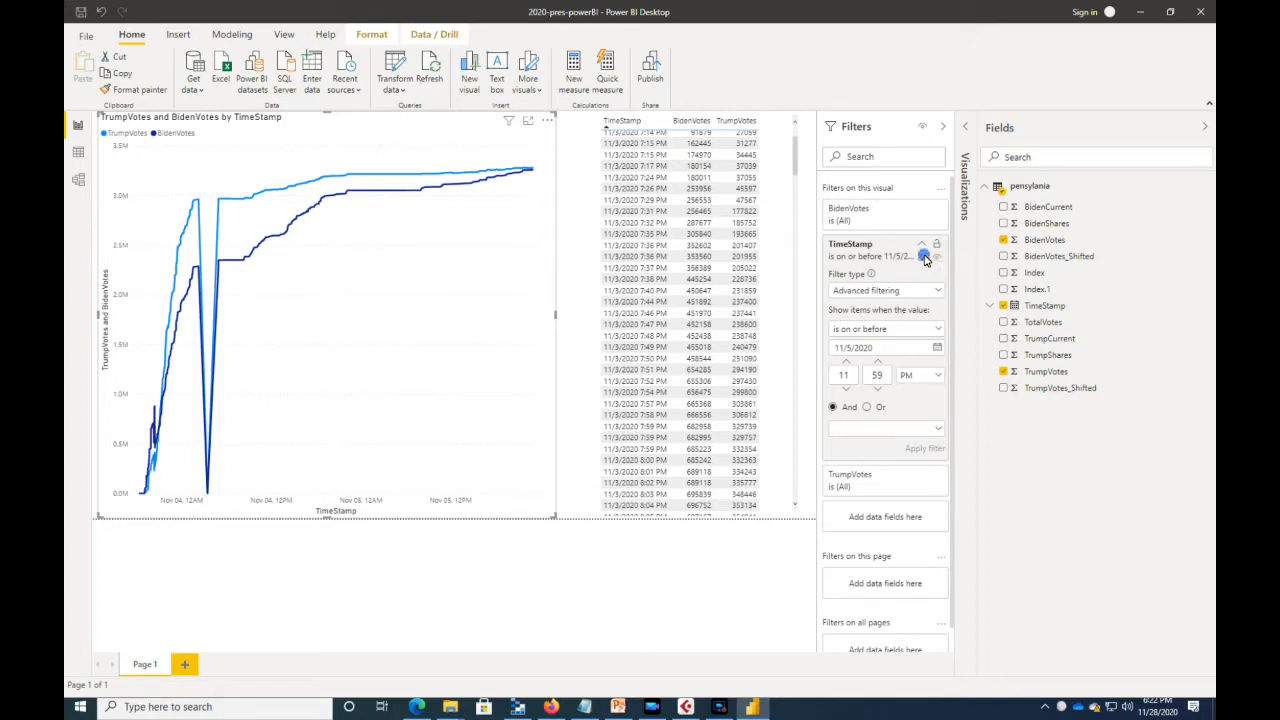
left_click(922, 256)
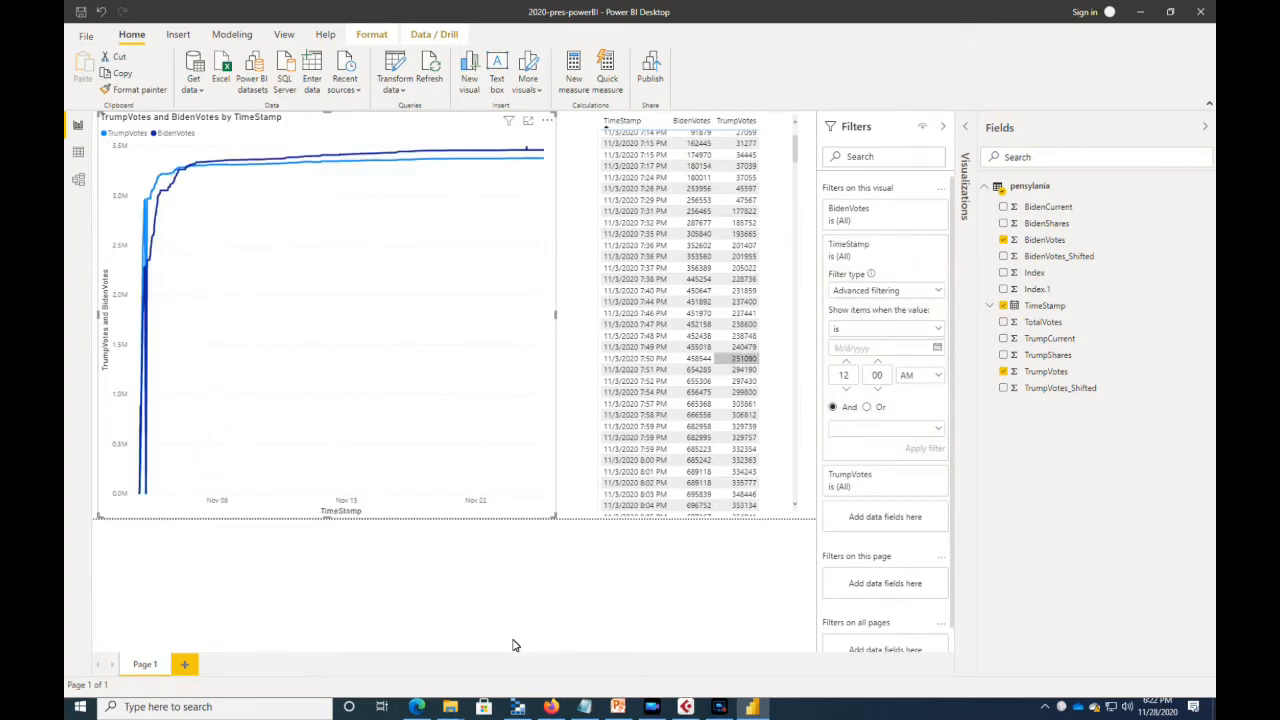
Step: Add TimeStamp as a filter for the whole page, using advanced filtering with the condition is on or before
left_click(520, 584)
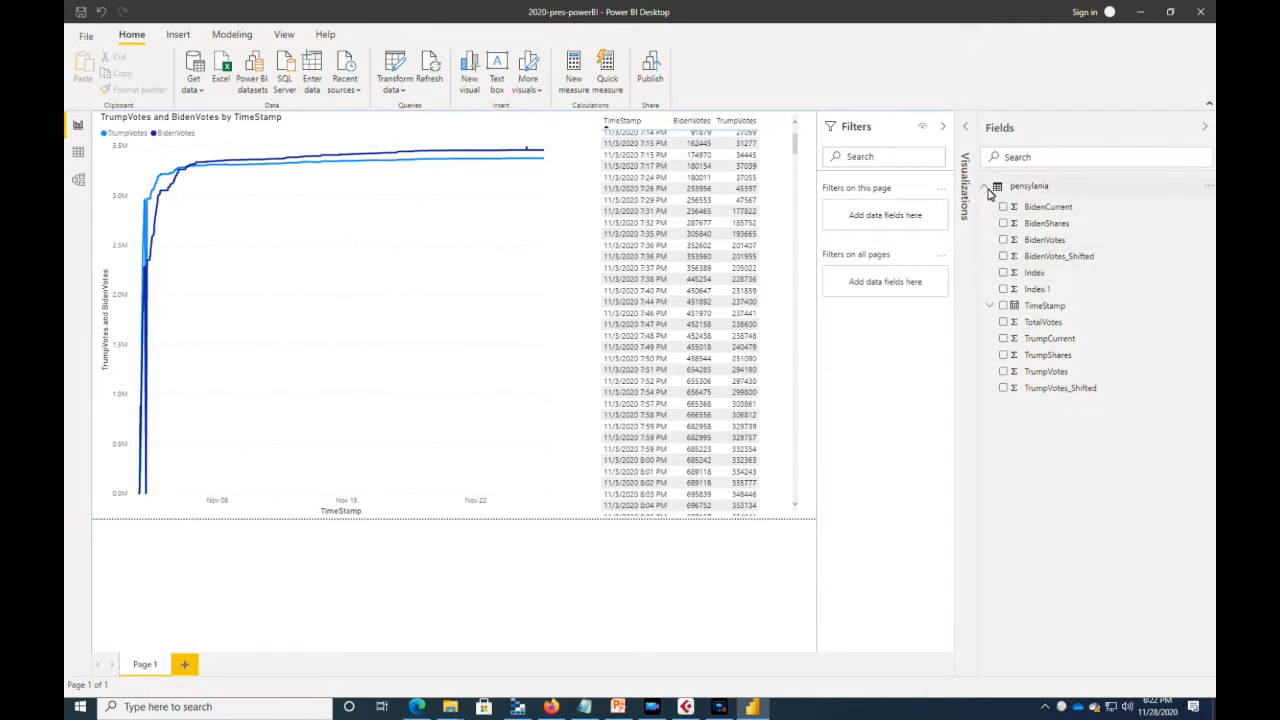
left_click_drag(1042, 305, 891, 211)
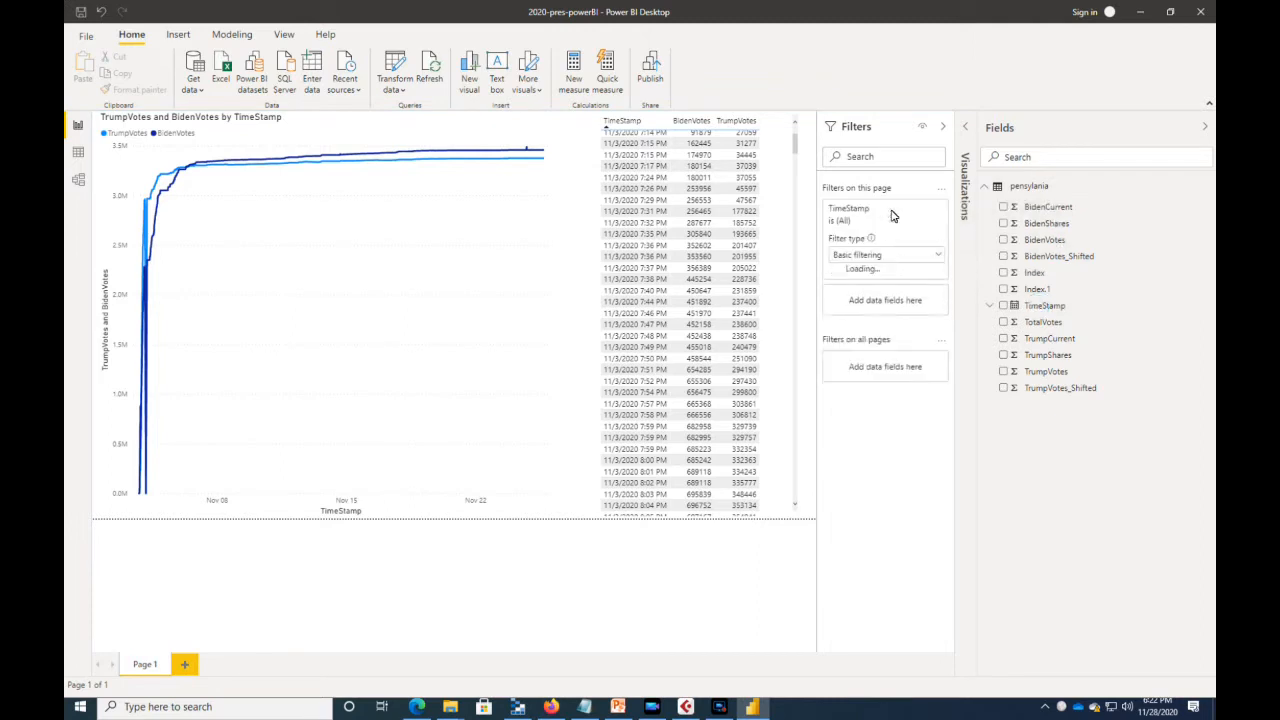
left_click(938, 257)
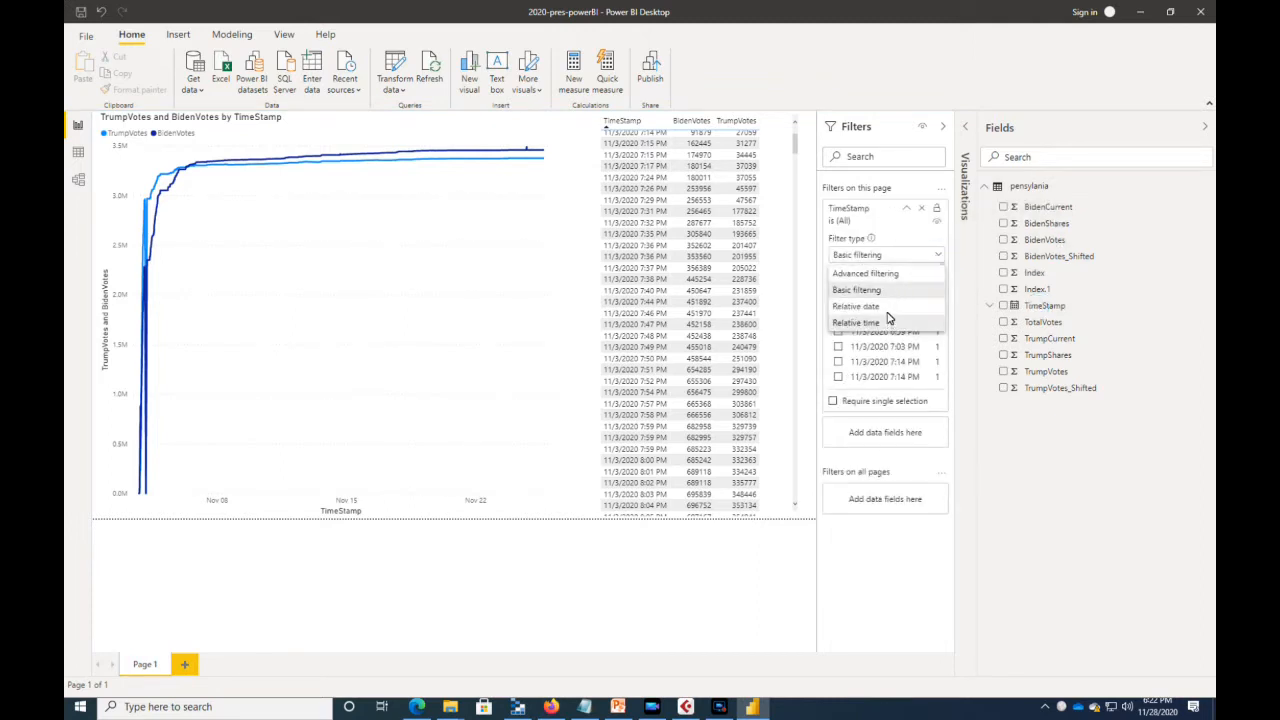
left_click(894, 276)
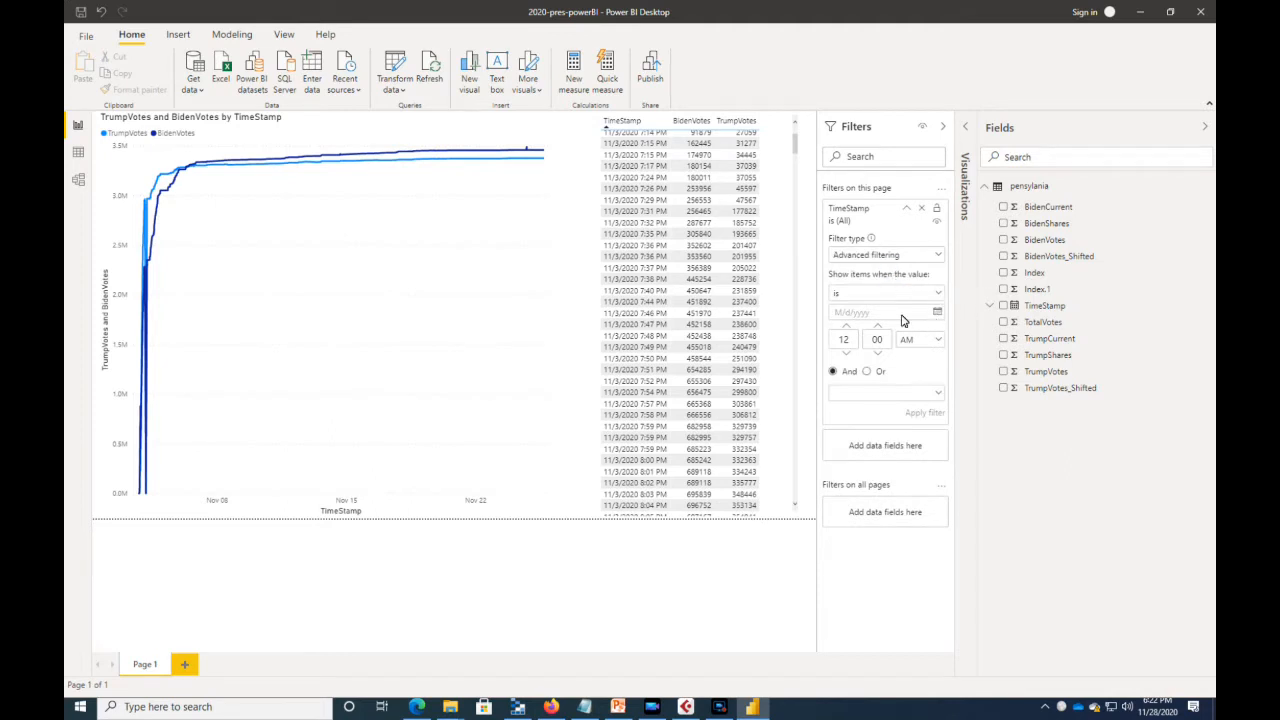
left_click(936, 292)
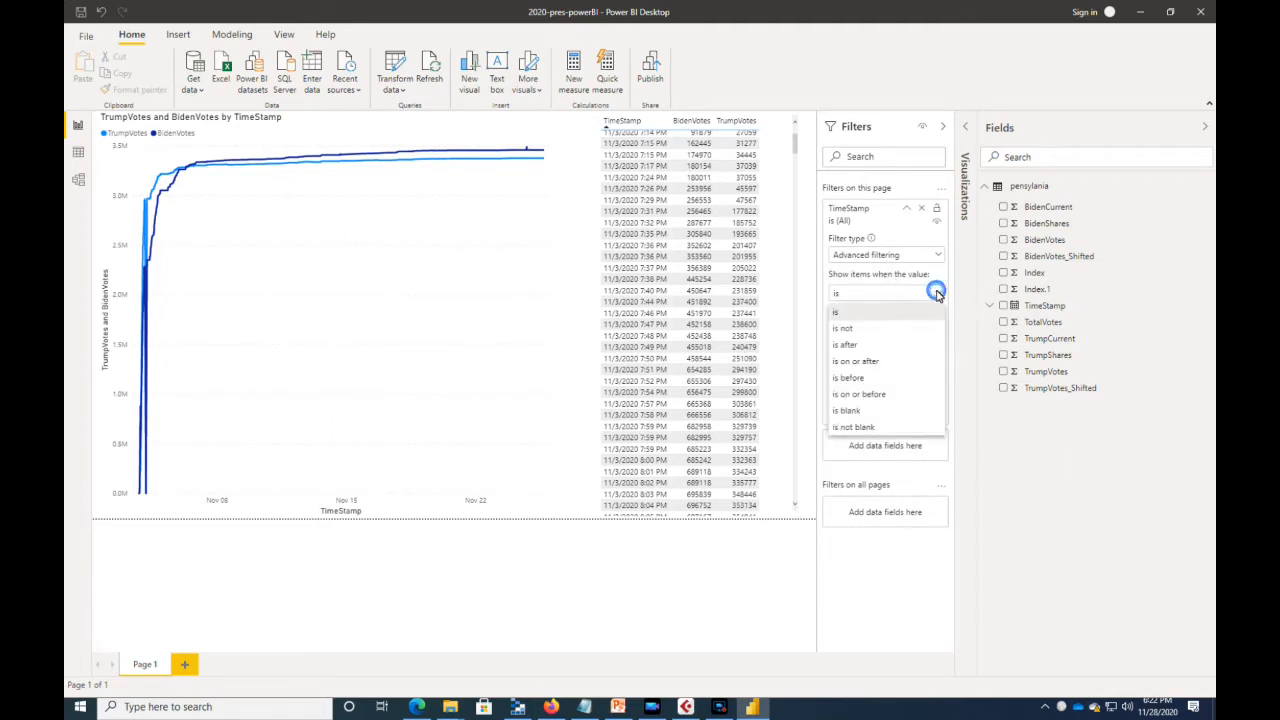
left_click(862, 394)
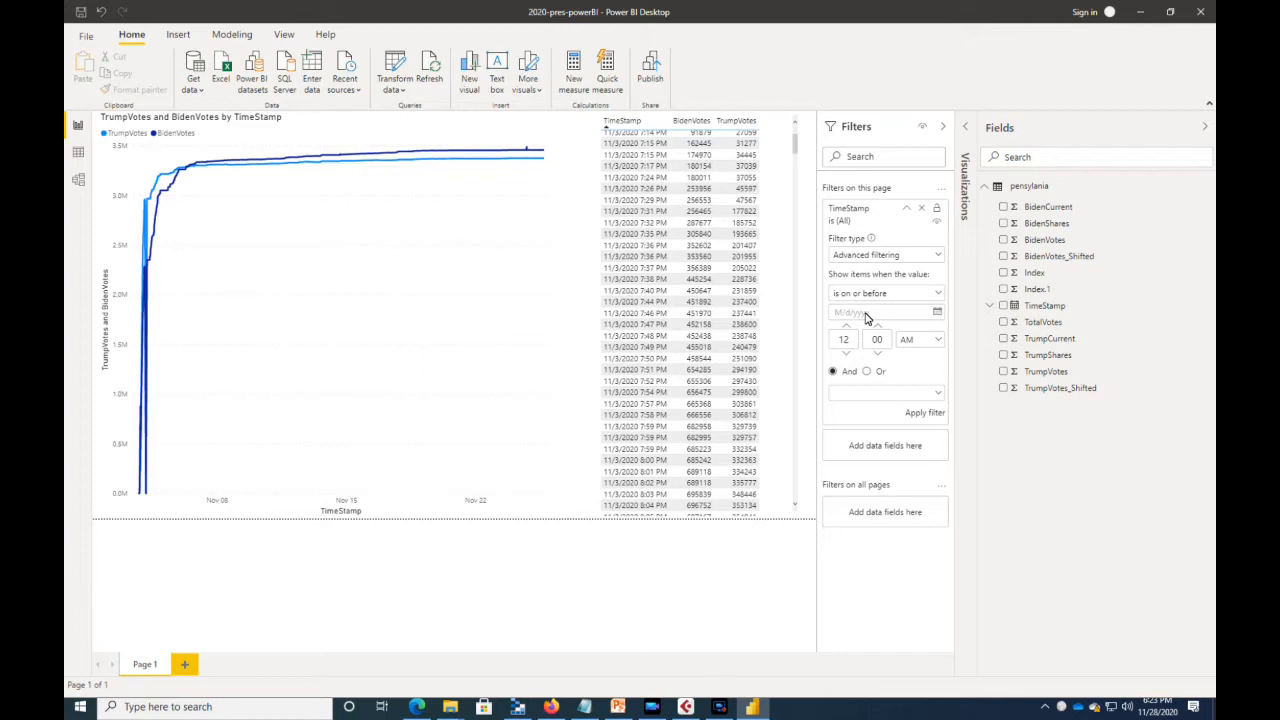
Step: Set the page filter's cutoff to 12/8/2020 11:59 PM and apply it
type("12/8/2020")
key("Tab")
left_click(938, 340)
left_click(907, 374)
left_click(925, 412)
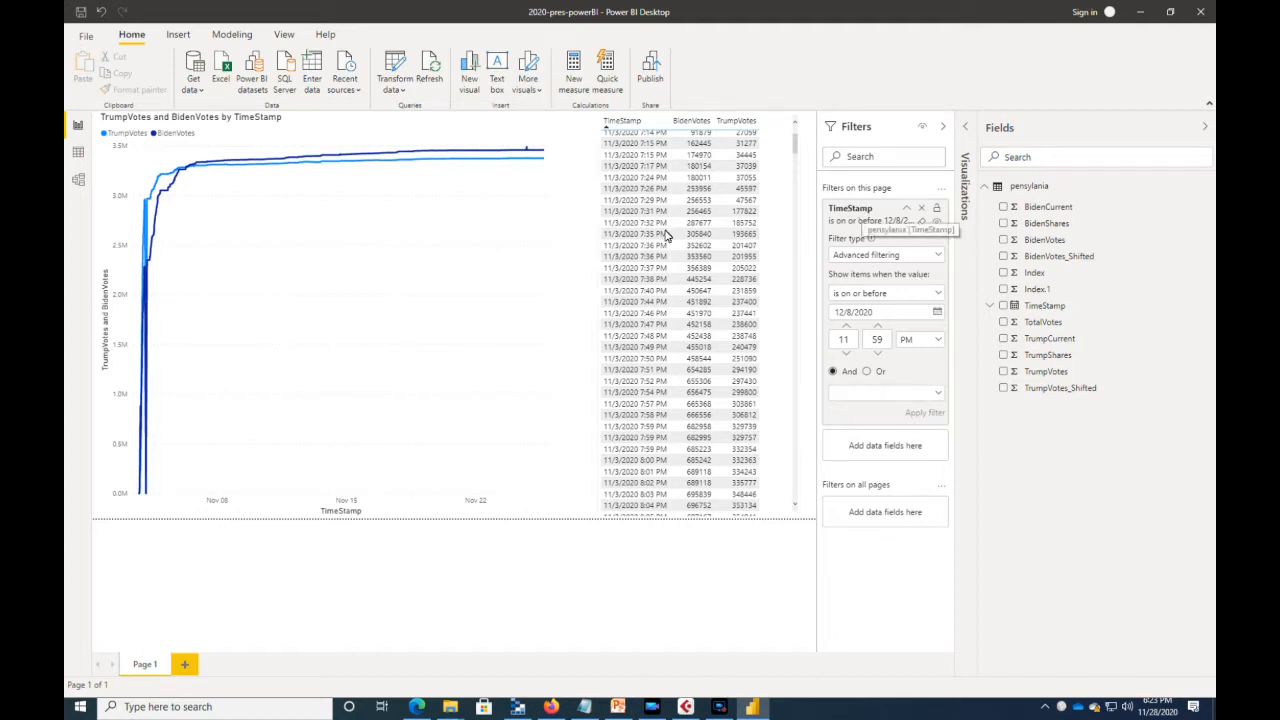
left_click(536, 567)
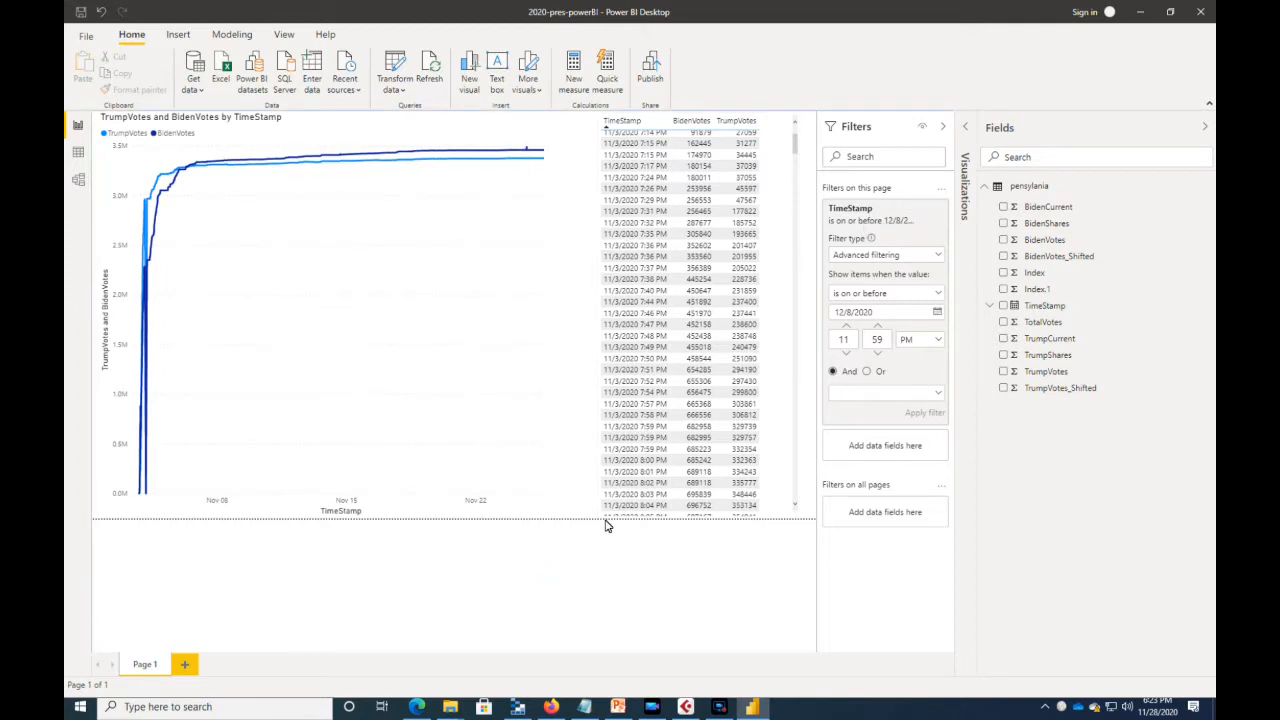
Step: Check the page filter's conditions and filter types, the table's rows and the line chart's own filters
left_click(938, 292)
left_click(938, 293)
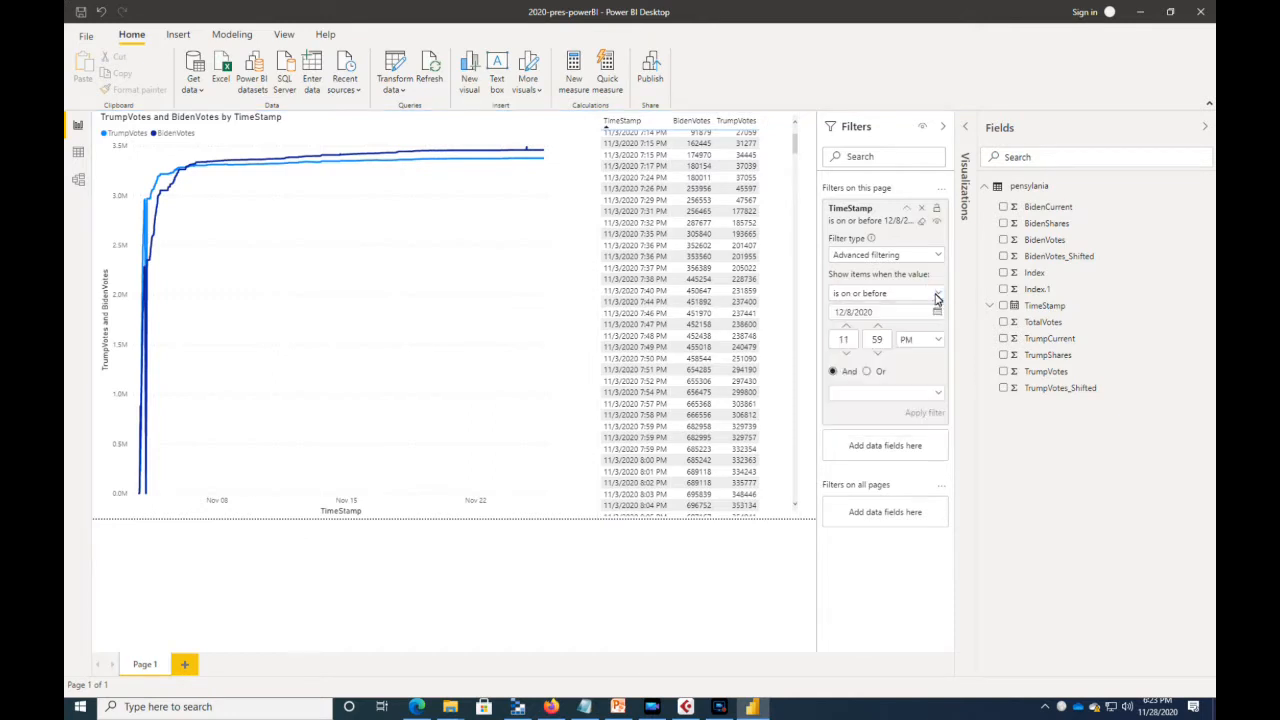
left_click(932, 257)
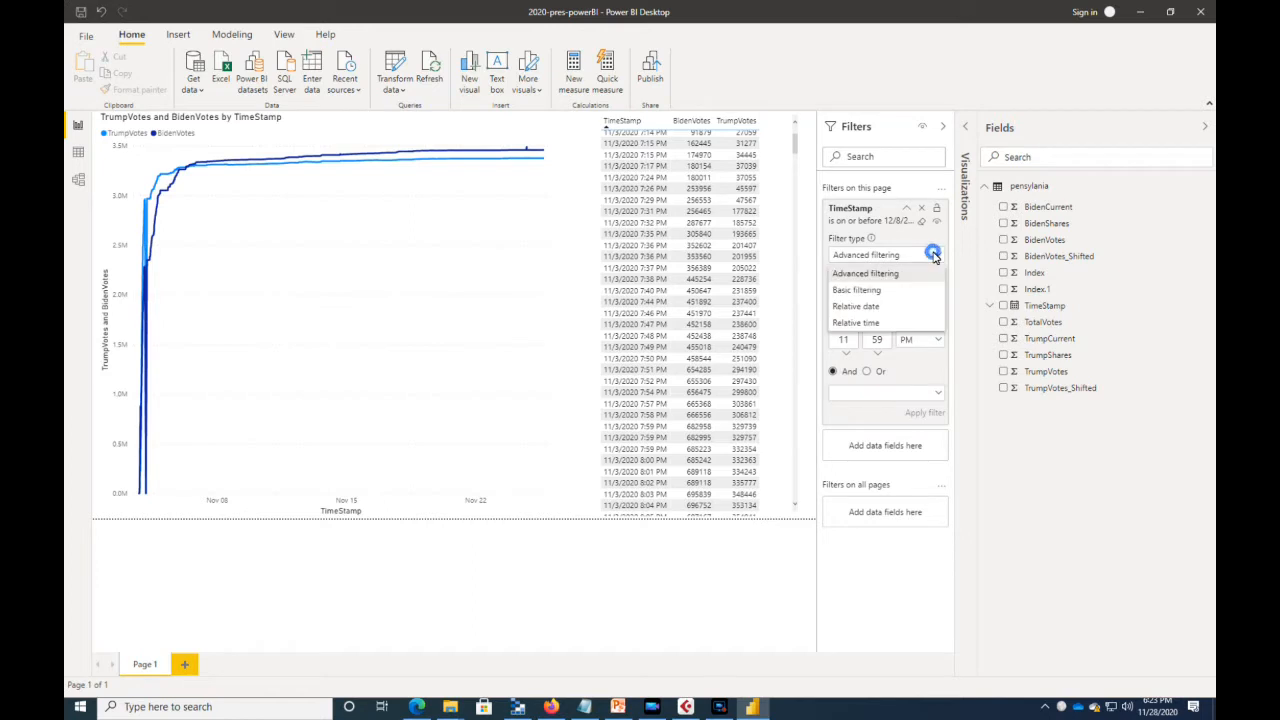
left_click(933, 255)
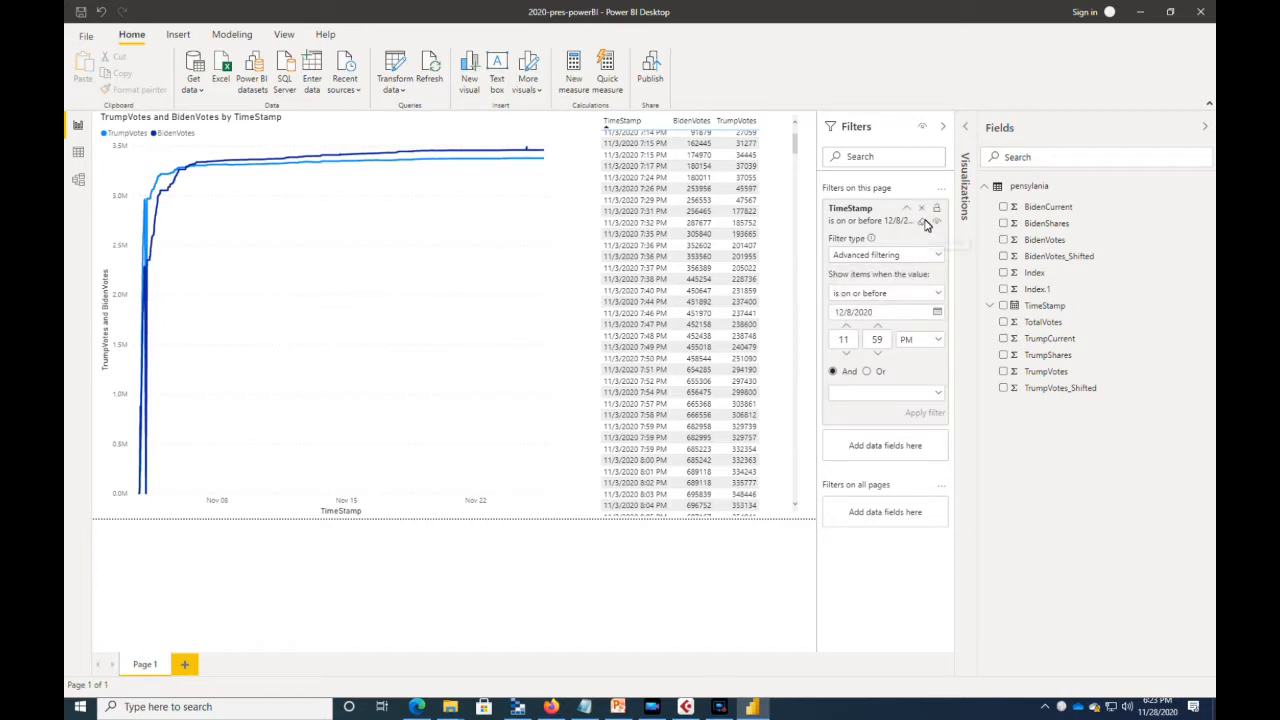
left_click(621, 558)
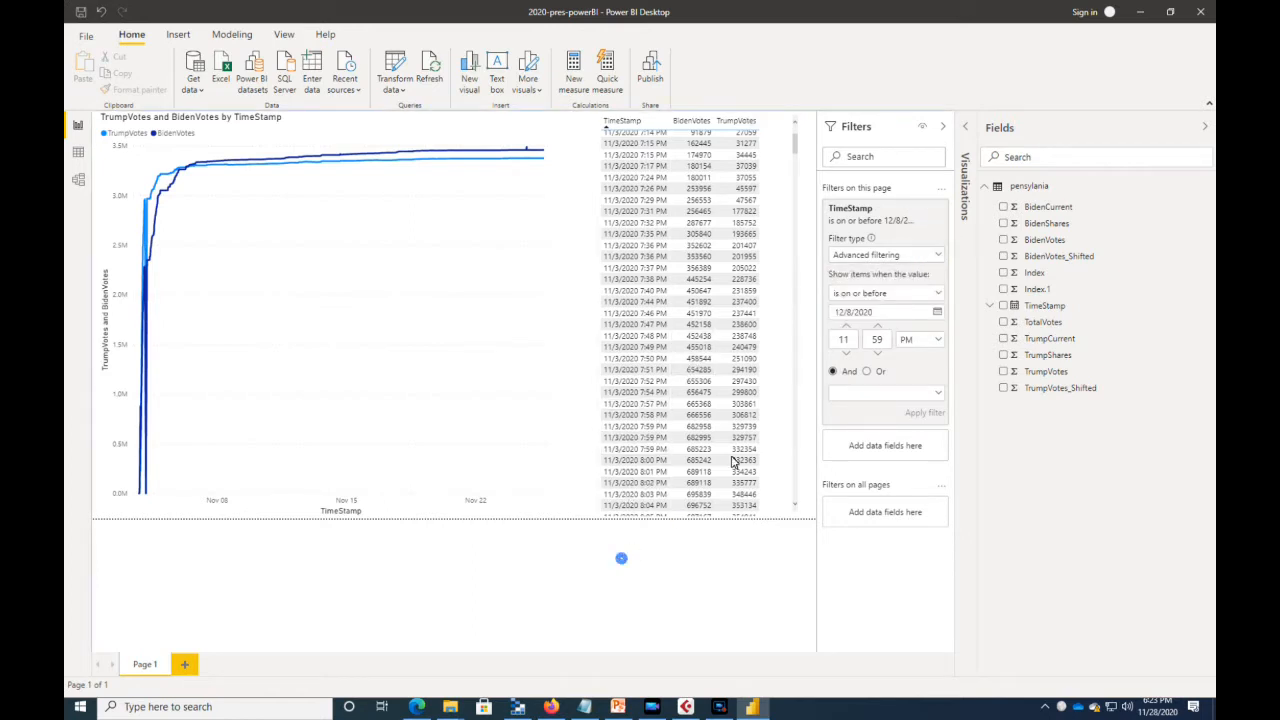
left_click_drag(795, 150, 790, 505)
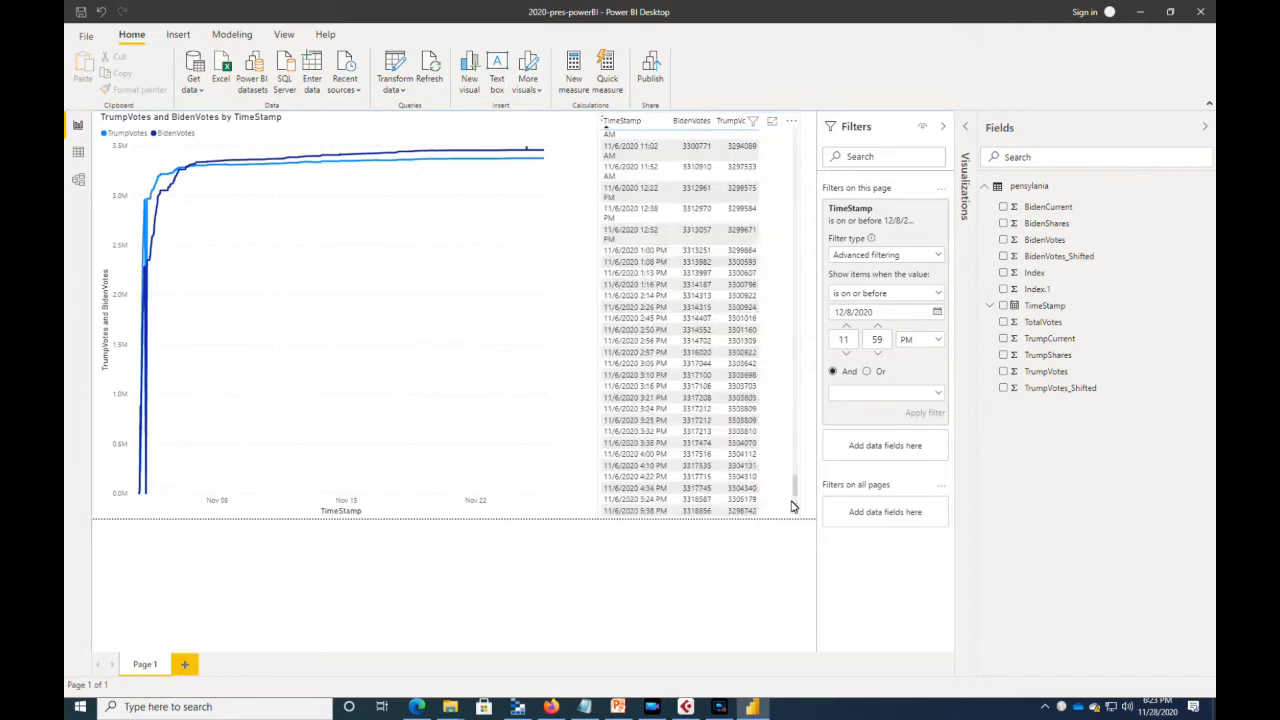
left_click(367, 306)
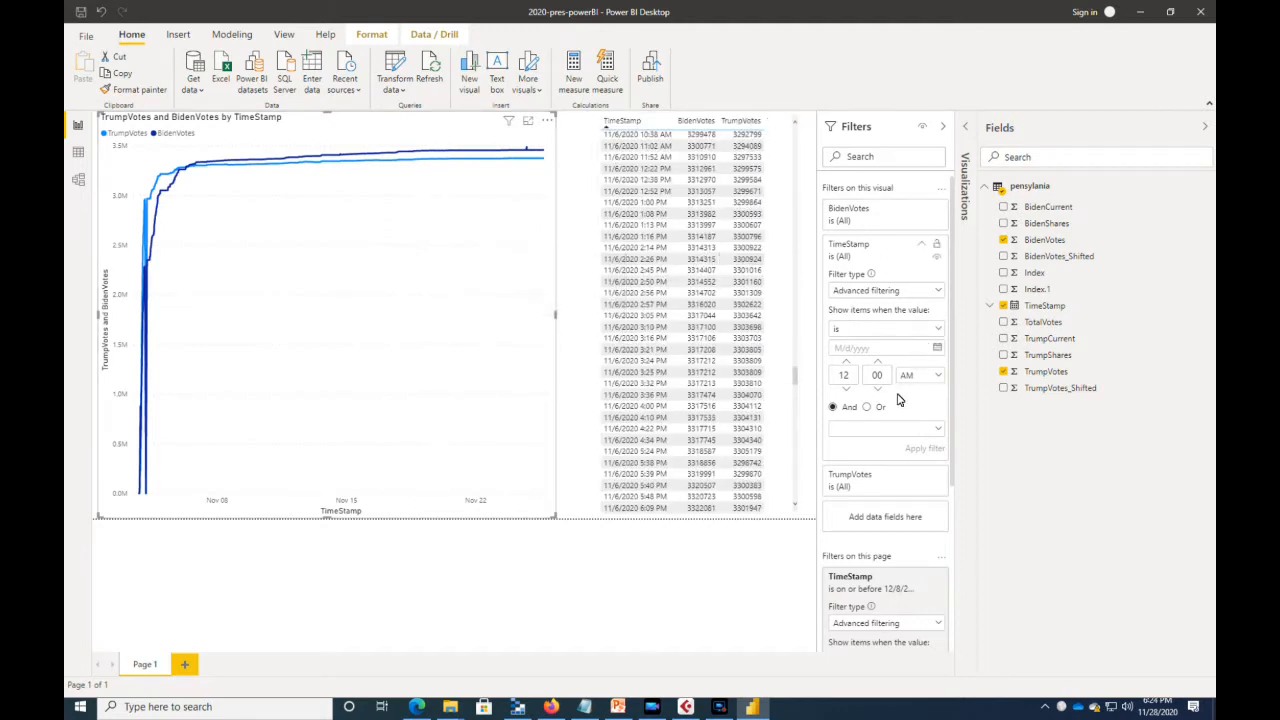
left_click(561, 564)
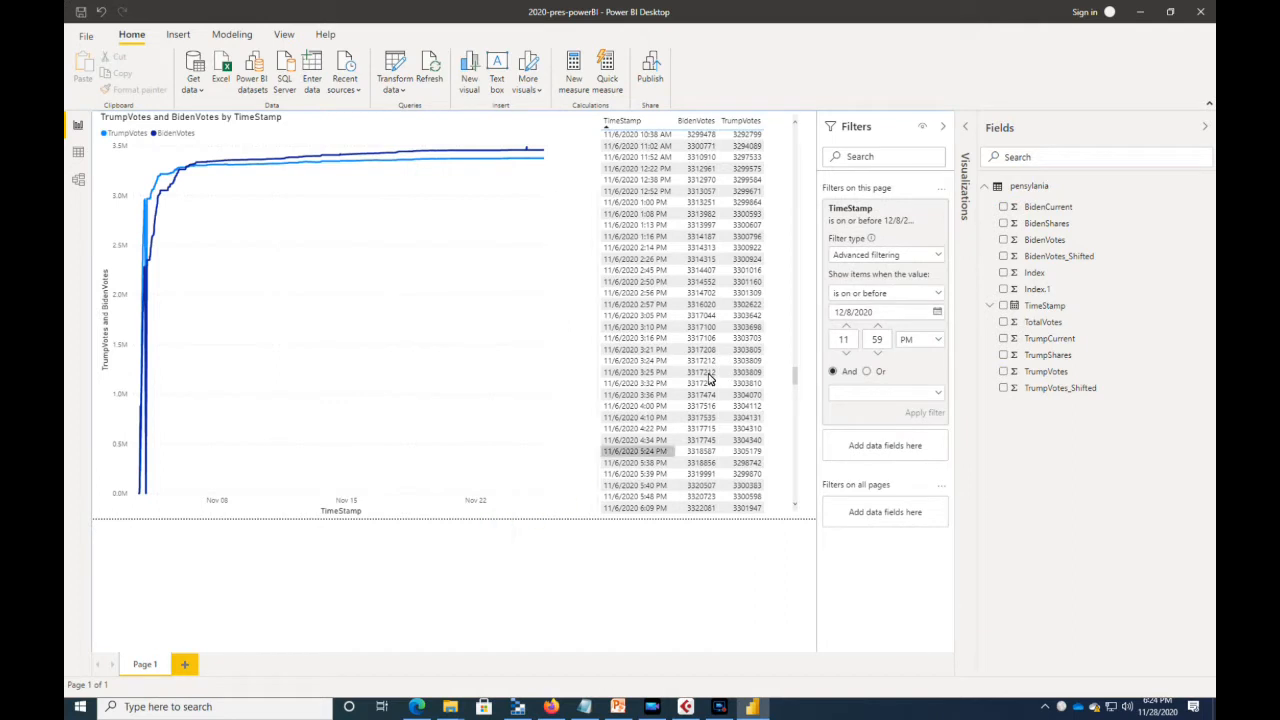
left_click(936, 293)
left_click(935, 292)
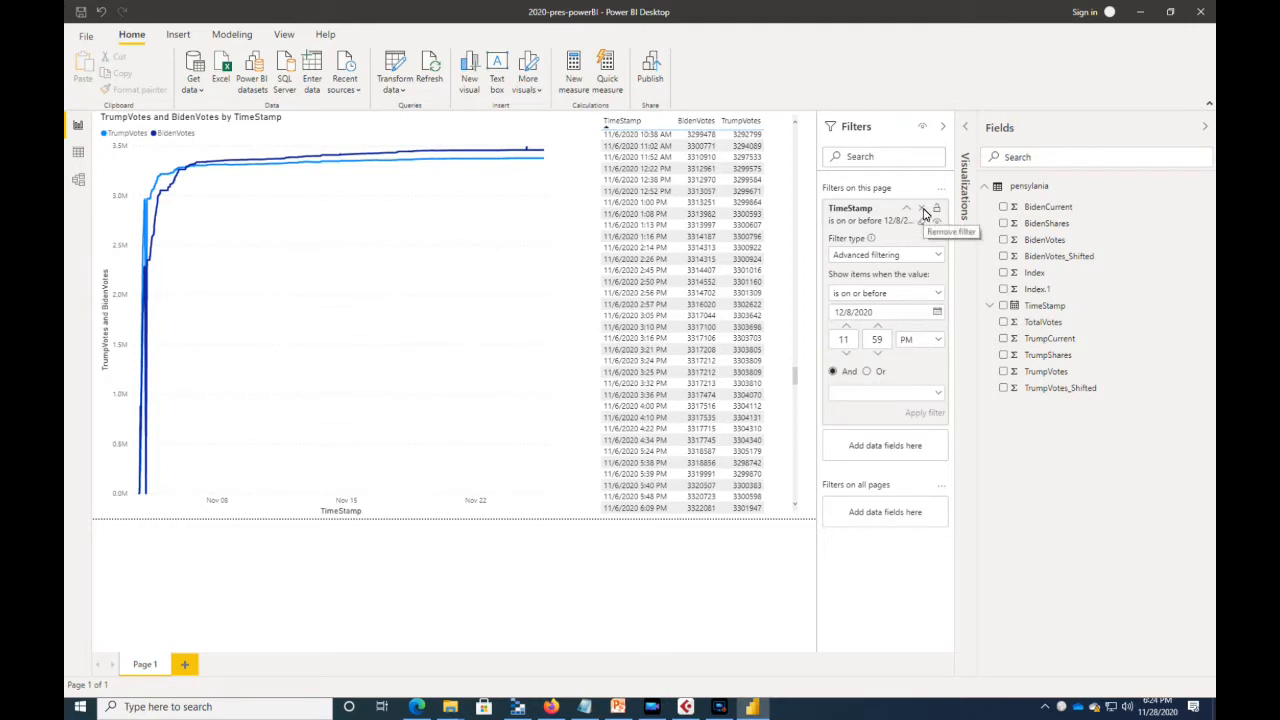
left_click(374, 232)
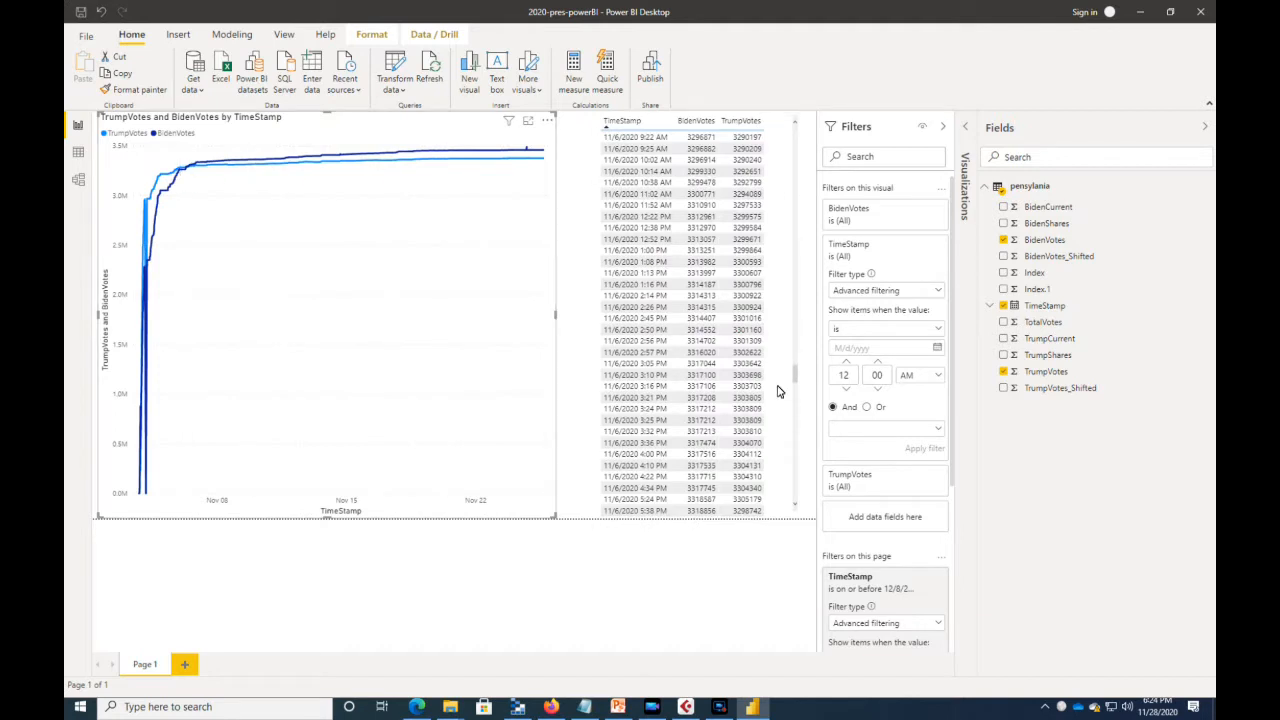
left_click(529, 590)
Step: Set the line chart's own TimeStamp filter to is before 11/8/2020
left_click(420, 341)
left_click(938, 330)
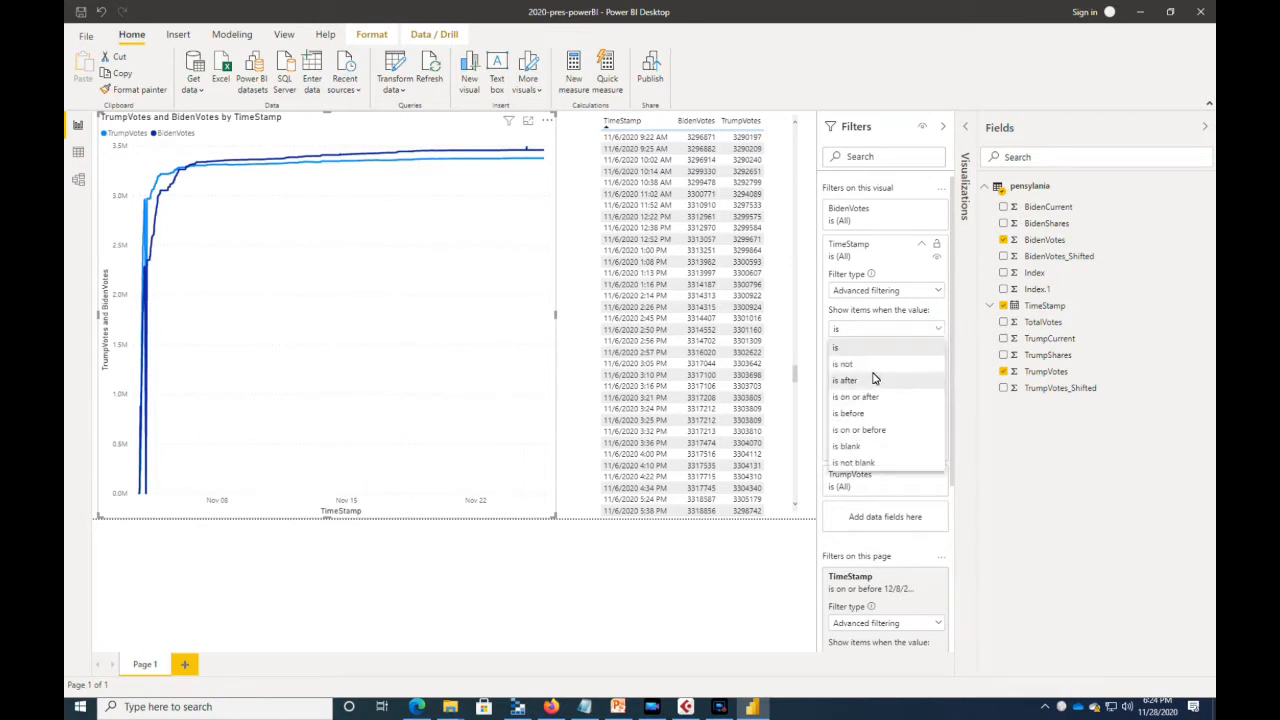
left_click(870, 412)
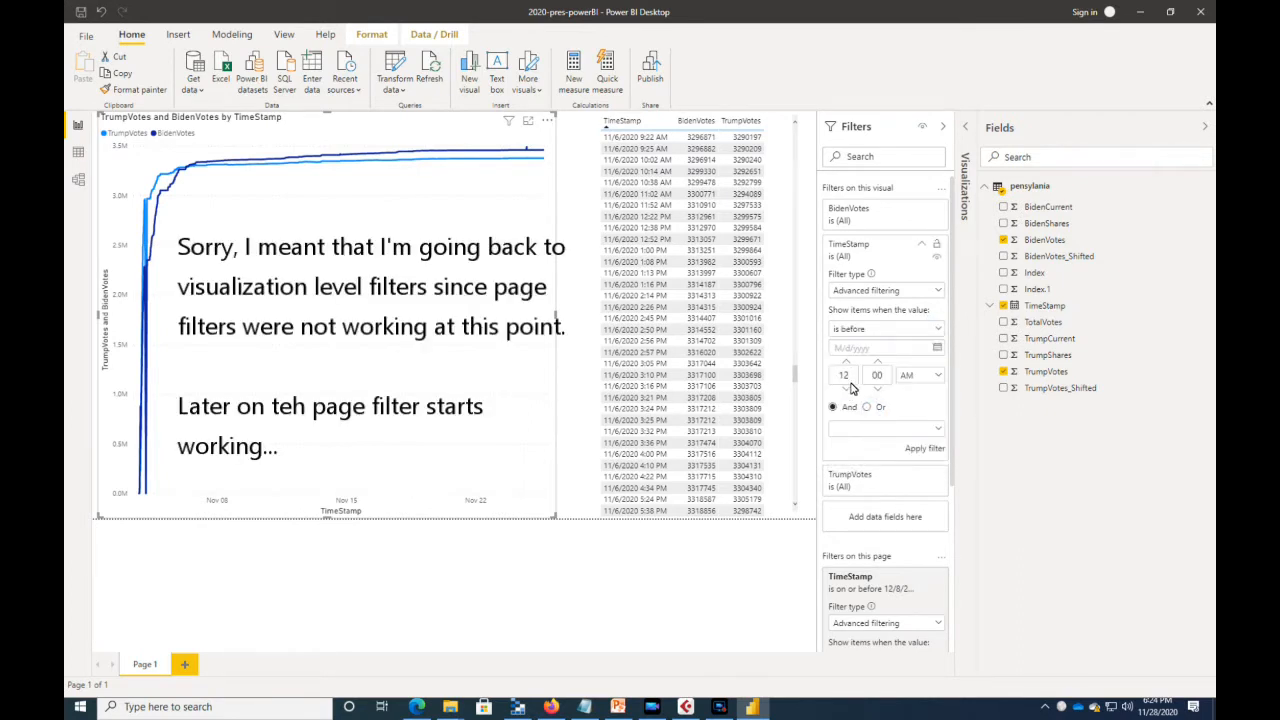
left_click(860, 347)
type("11/8/2020")
Step: Set the time of the line chart's TimeStamp filter to 11:59 PM and apply the filter
left_click(854, 380)
key("BackSpace")
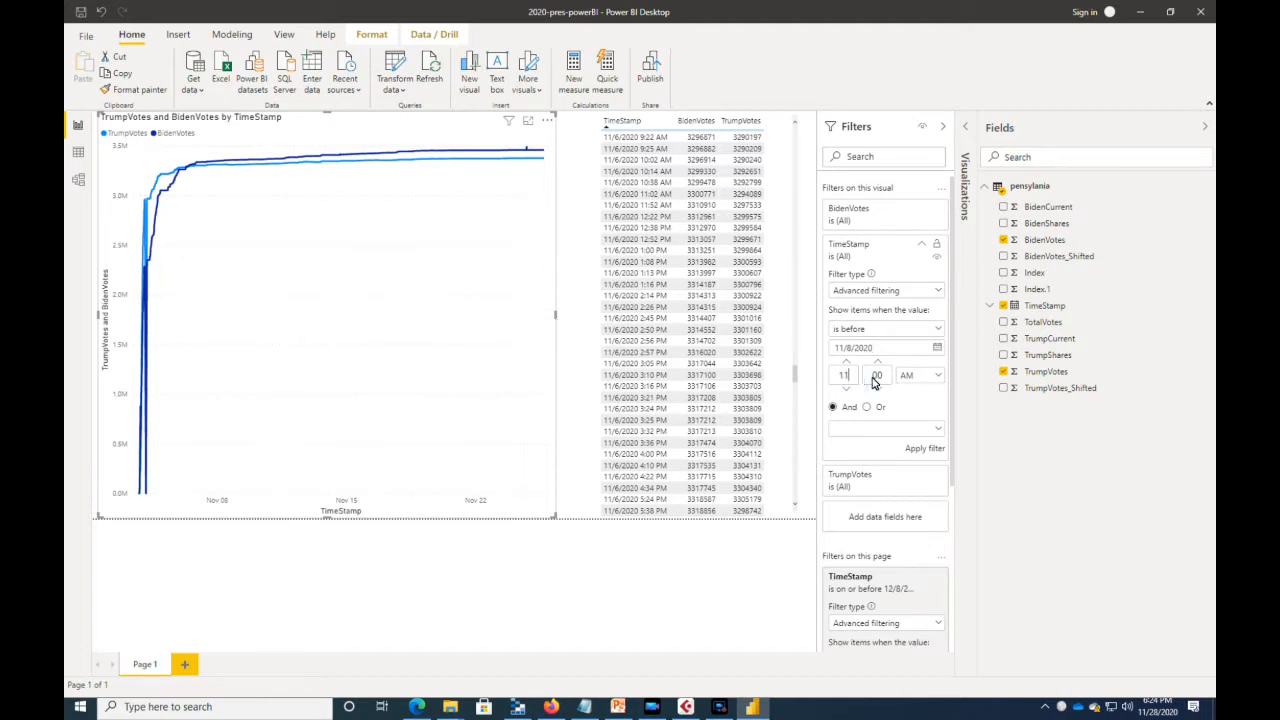
left_click(873, 380)
key("Tab")
left_click(936, 375)
left_click(917, 406)
left_click(929, 450)
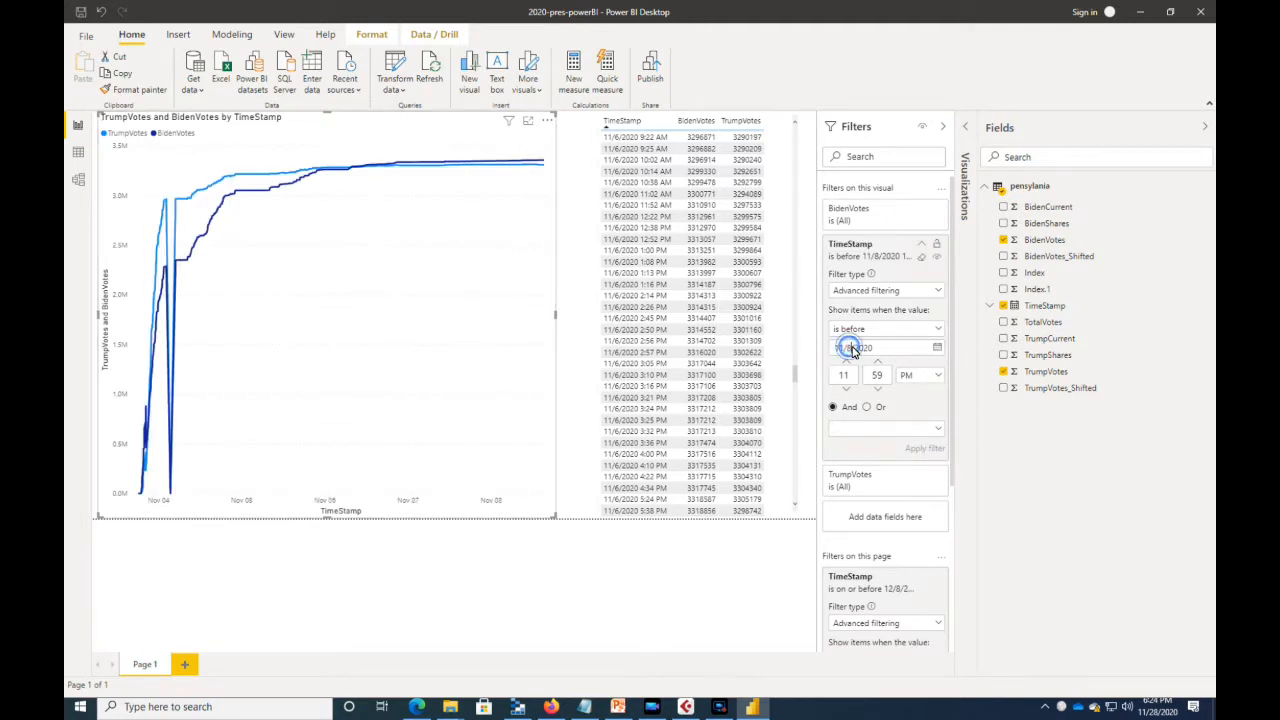
Step: Set the date of the line chart's own TimeStamp filter to 11/6/2020 and apply it
double_click(852, 347)
type("6")
left_click(916, 448)
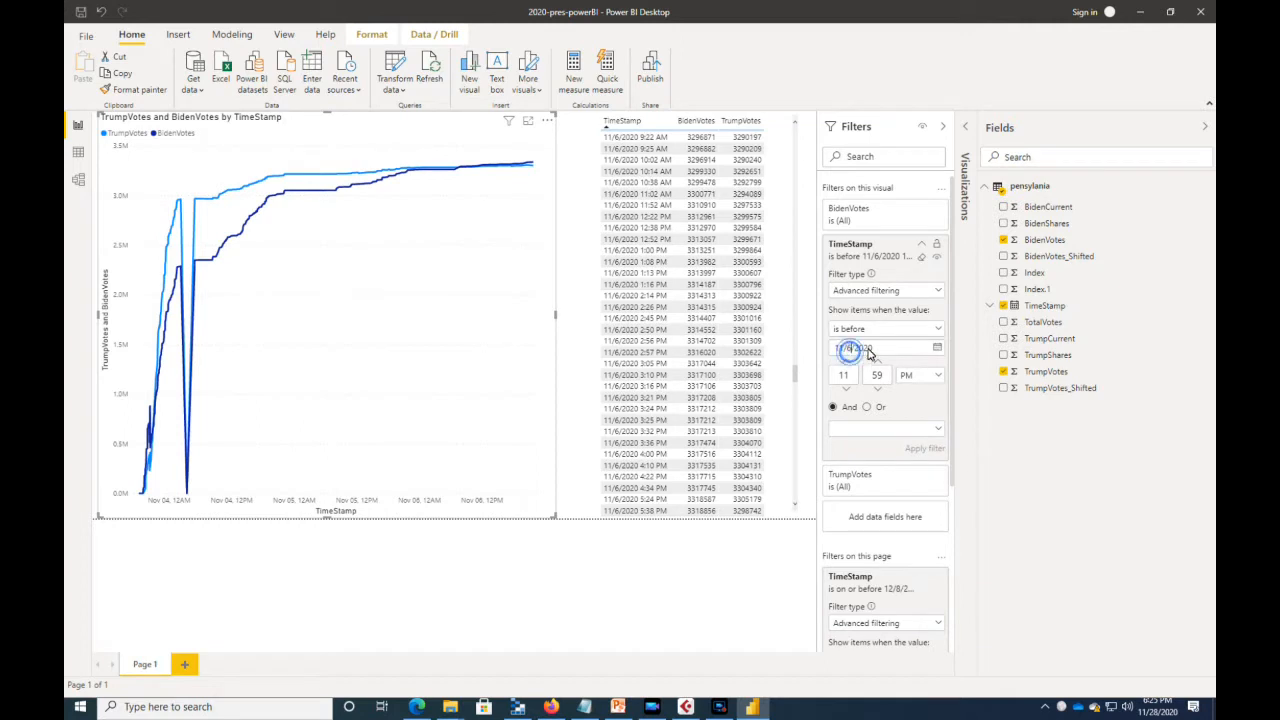
Step: Set the date of the line chart's own TimeStamp filter to 11/4/2020 and apply it
key("BackSpace")
type("4")
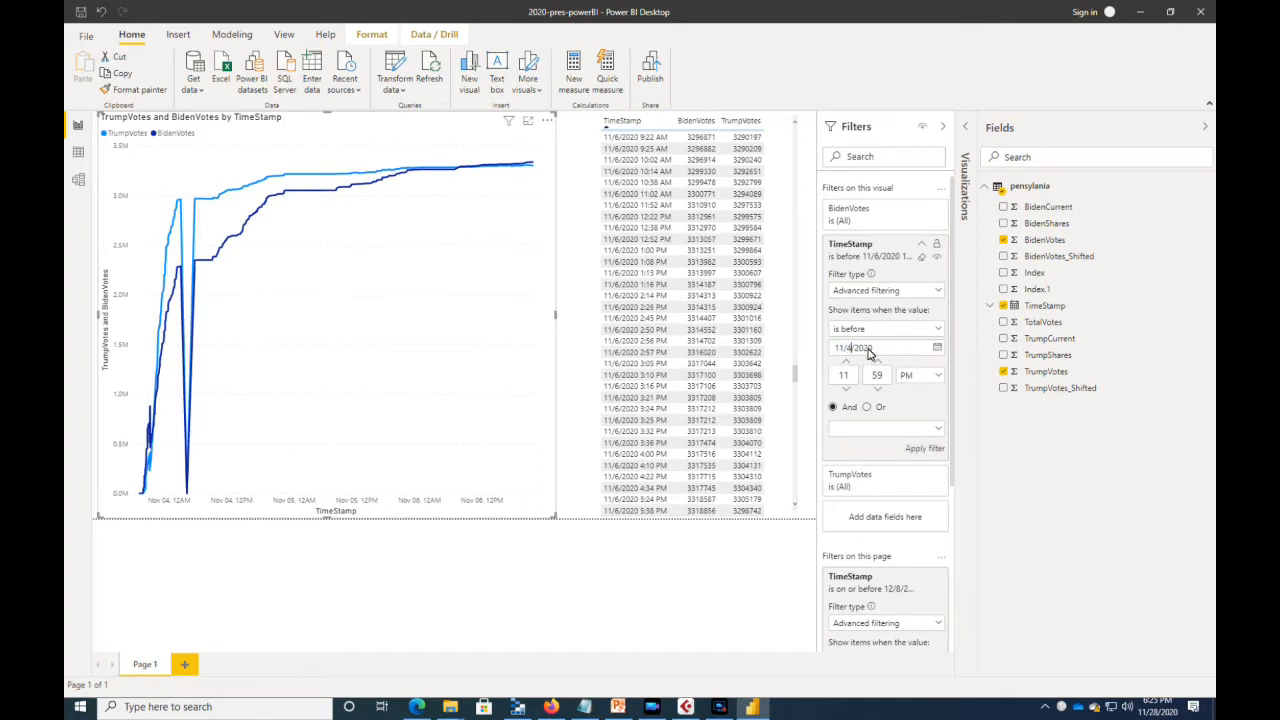
left_click(922, 449)
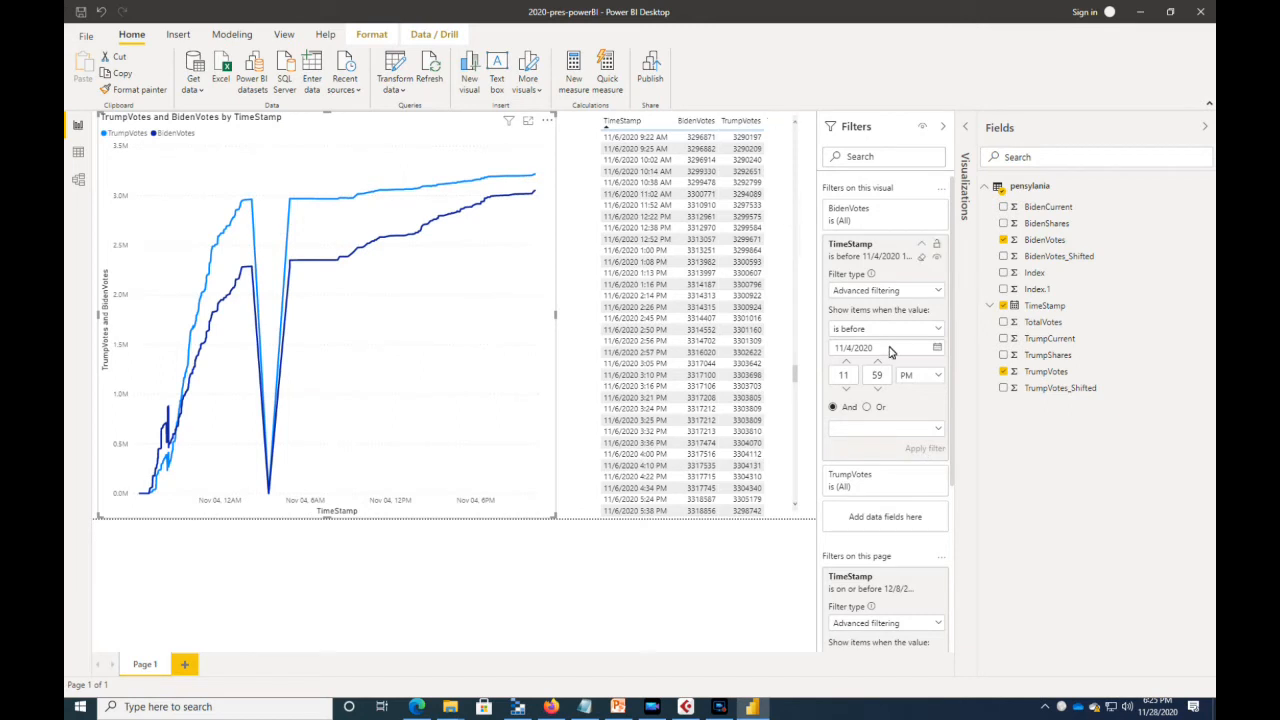
Step: Copy the line chart filter's date, 11/4/2020, into the page's TimeStamp filter and apply it
left_click_drag(889, 347, 809, 349)
key("ctrl+c")
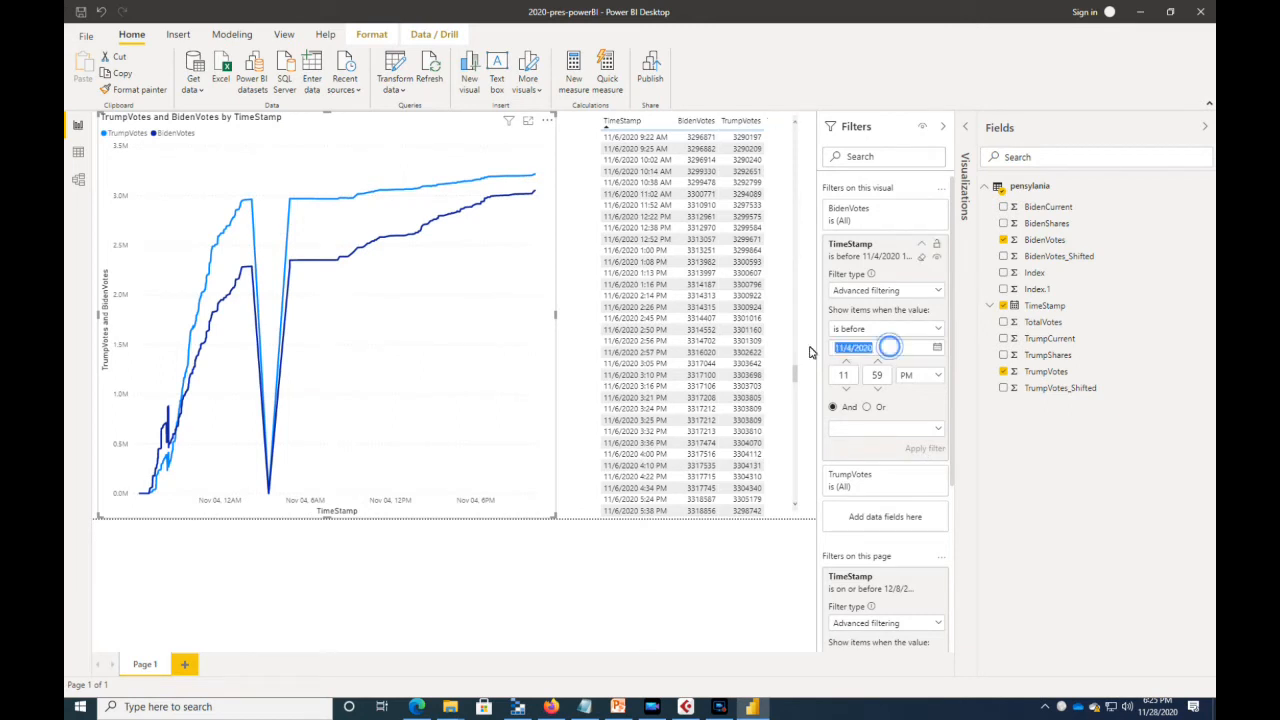
left_click(766, 257)
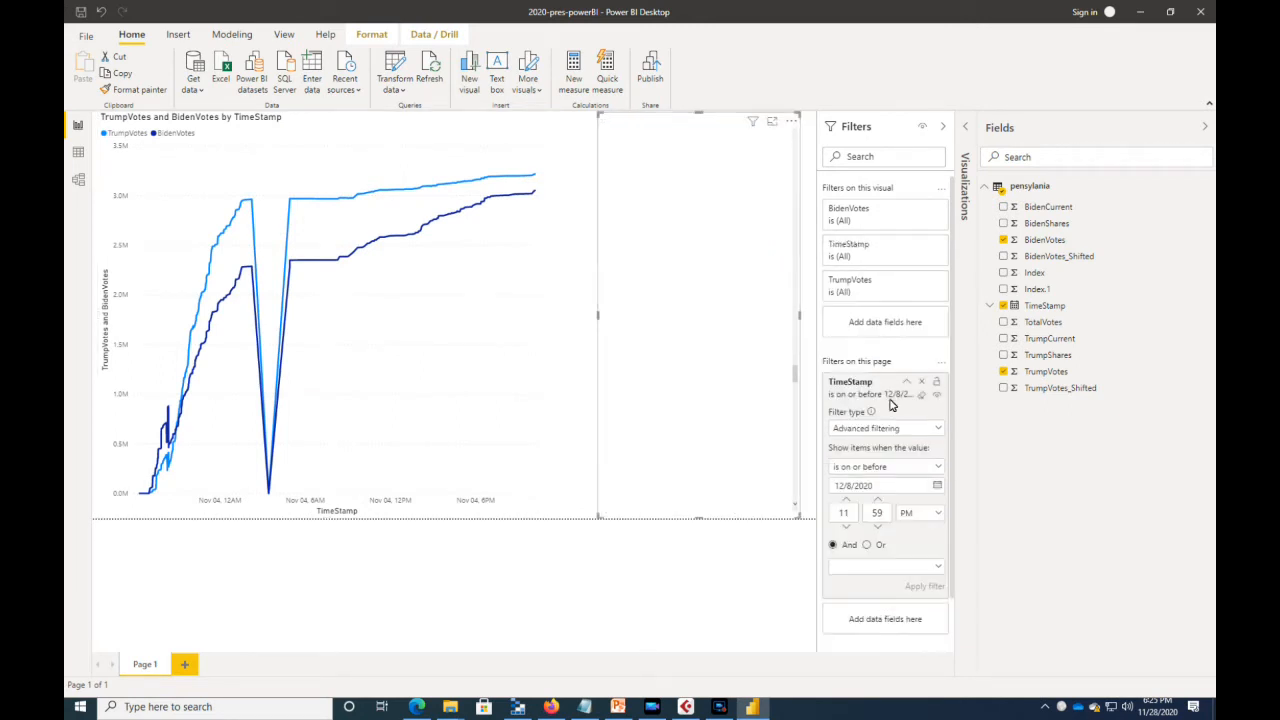
left_click_drag(883, 488, 814, 489)
key("ctrl+v")
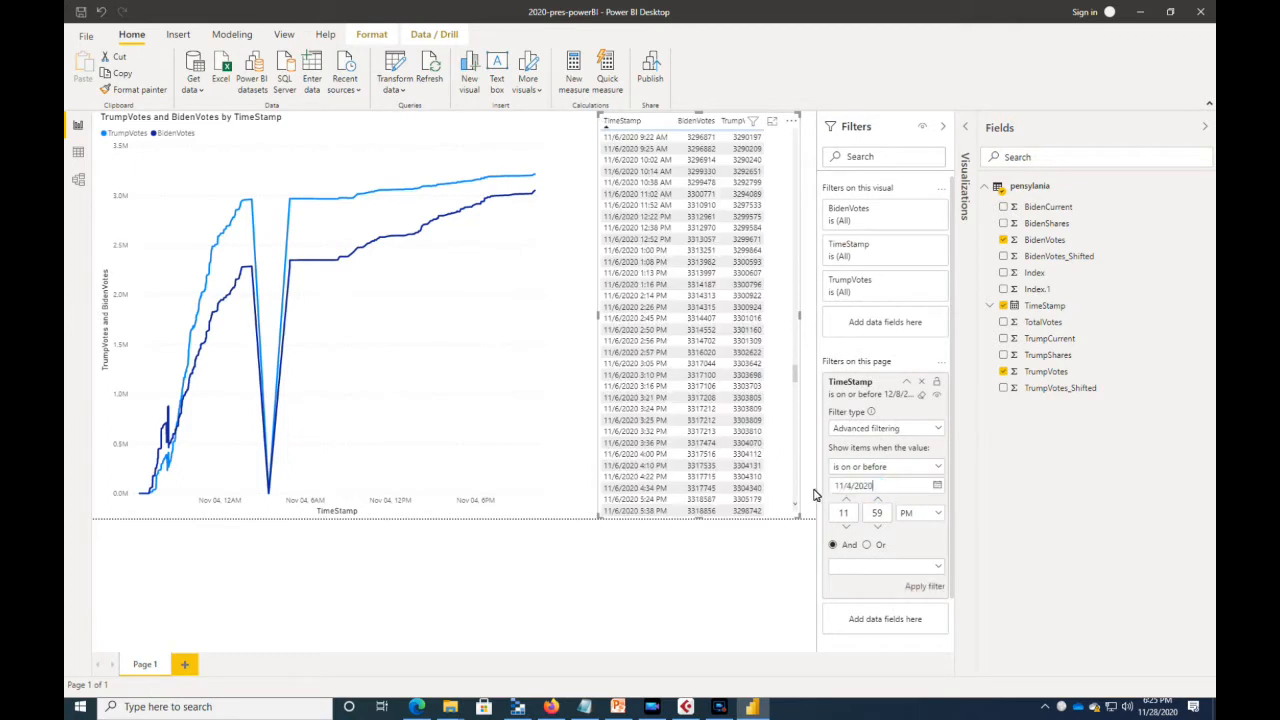
left_click(925, 585)
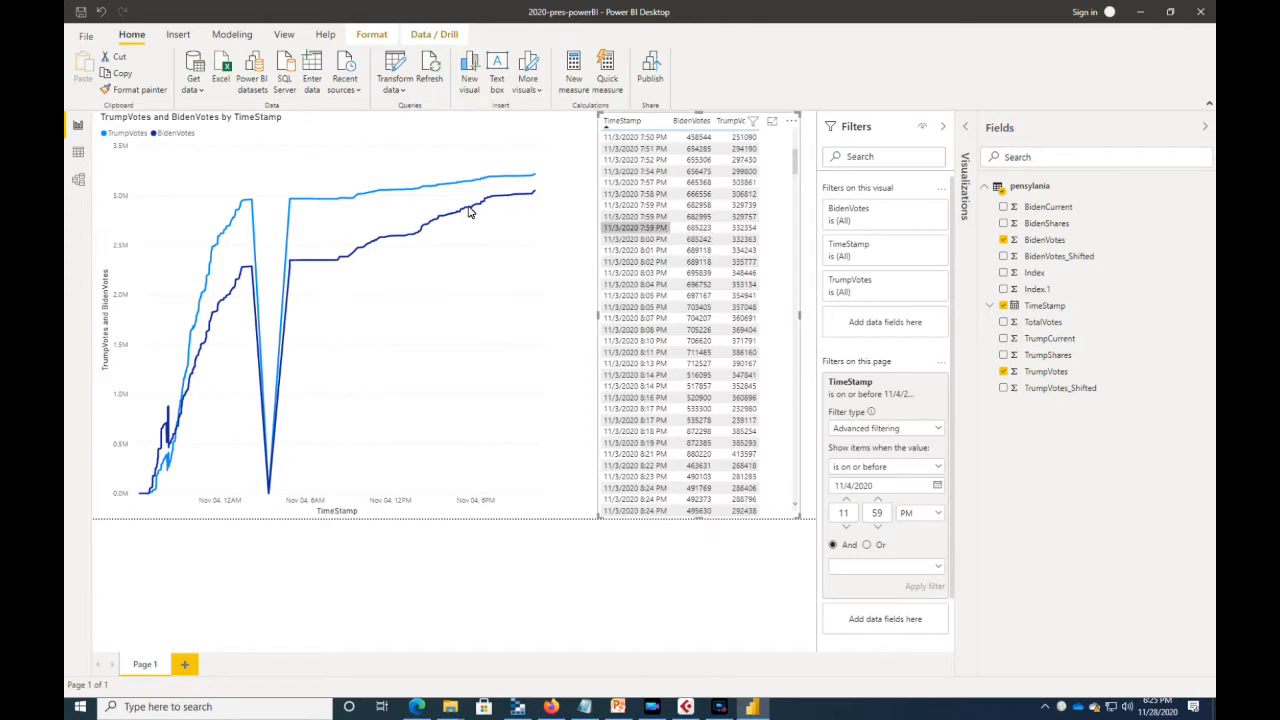
Step: Inspect the line chart's sharp dip on Nov 04 and select that point to isolate its row in the table
mouse_move(269, 495)
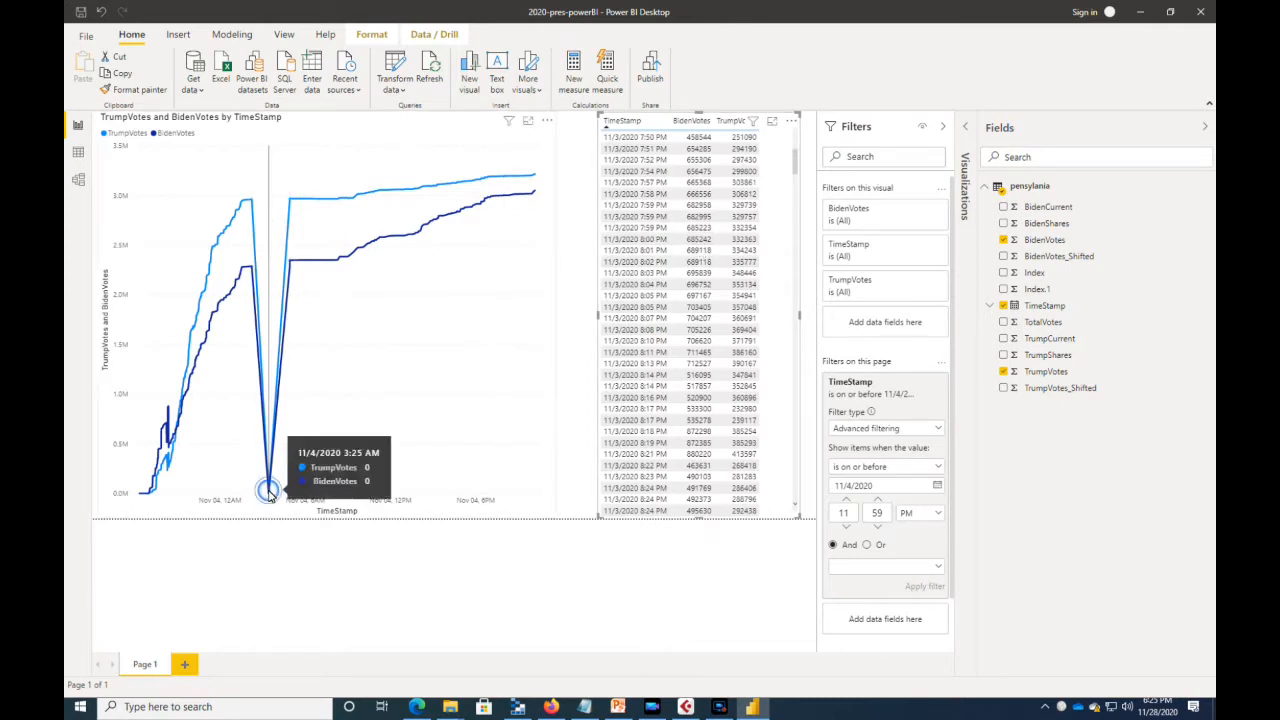
left_click(269, 495)
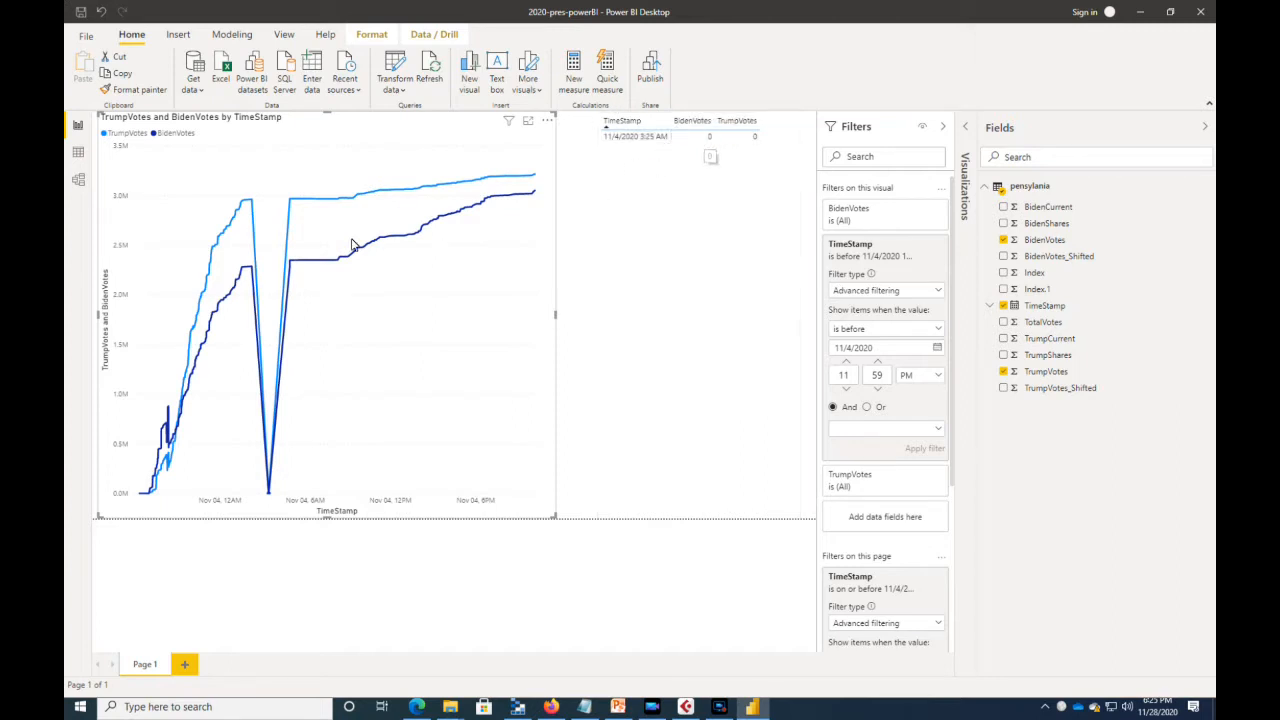
mouse_move(268, 304)
Step: Set the line chart's TimeStamp filter date to 11/30/2020 and apply it, and enter the same date in the page filter
type("30")
left_click(924, 450)
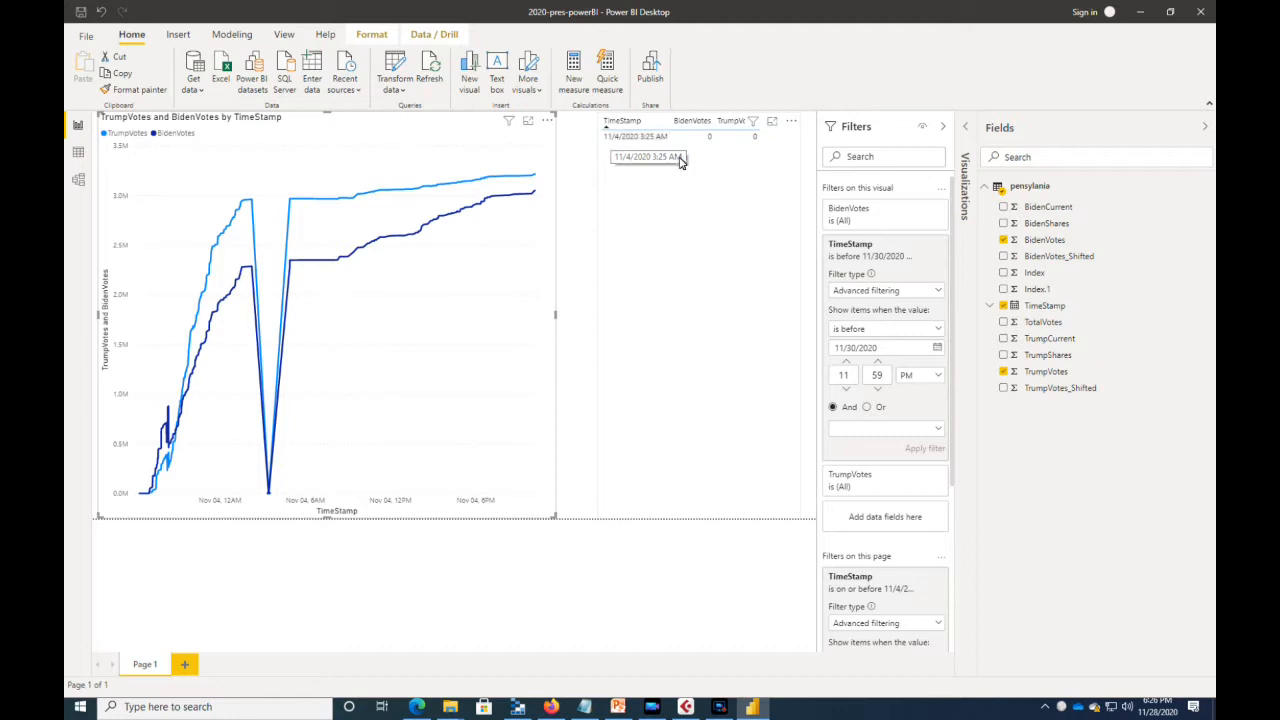
left_click(667, 198)
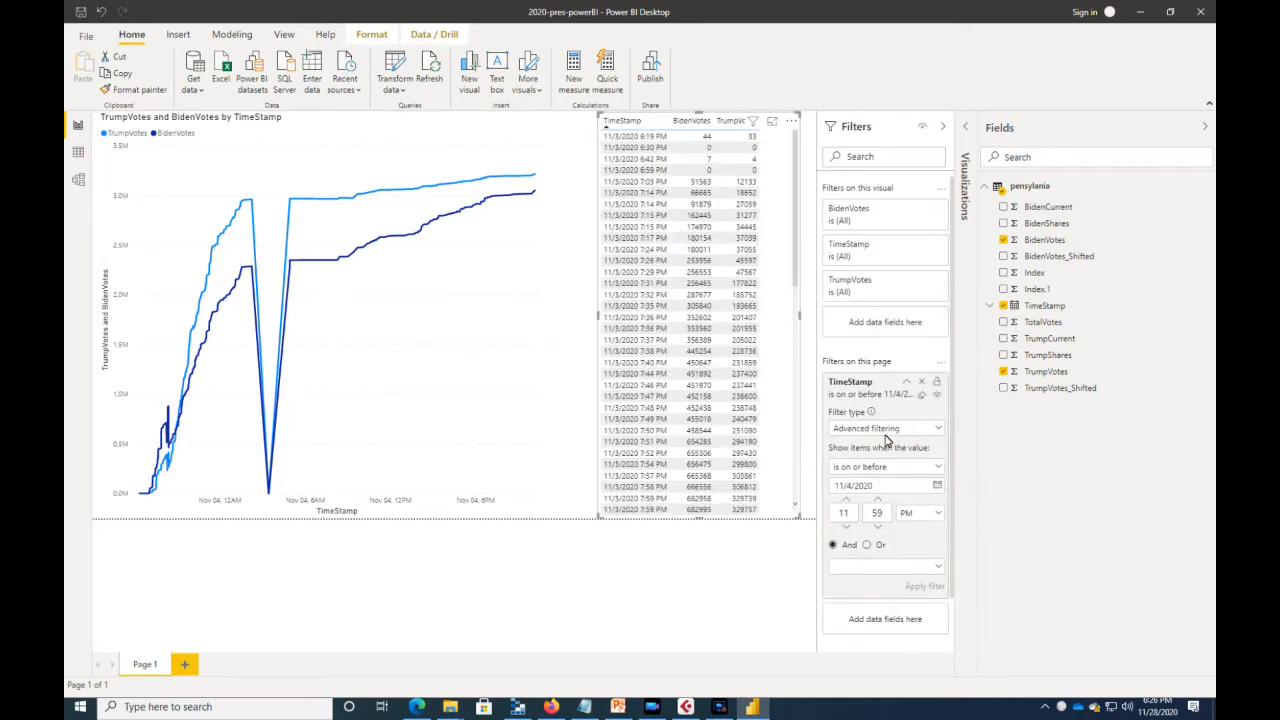
left_click(847, 486)
key("BackSpace")
type("30")
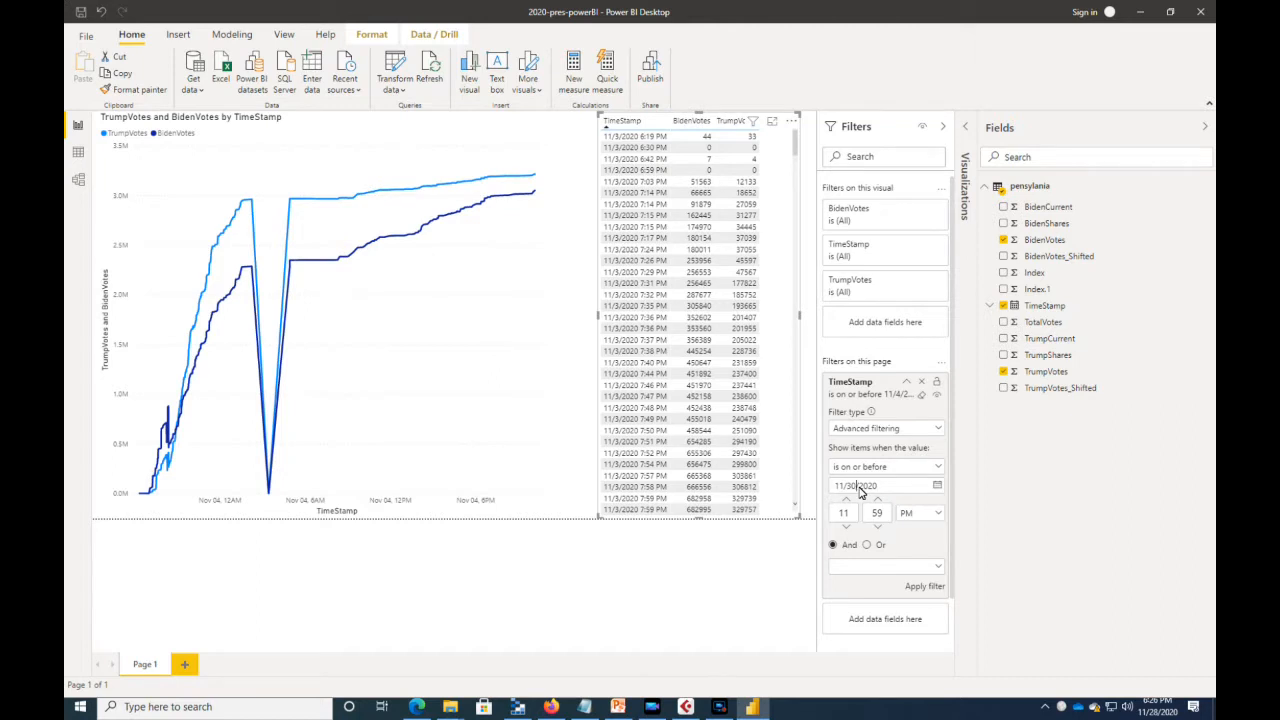
Step: Select the line chart's dip to zero and record its time, 11/4/2020 3:25 AM, in a new Notepad document
left_click(267, 494)
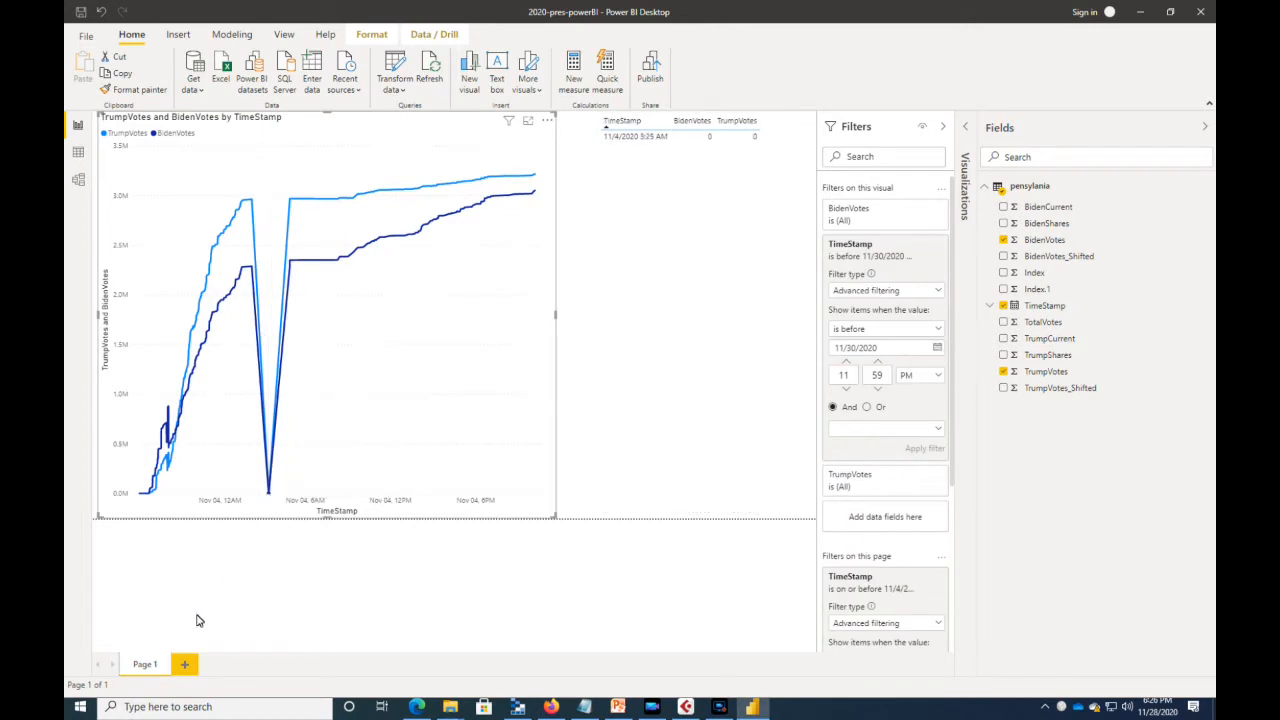
left_click(127, 707)
type("n")
key("BackSpace")
type("notepad")
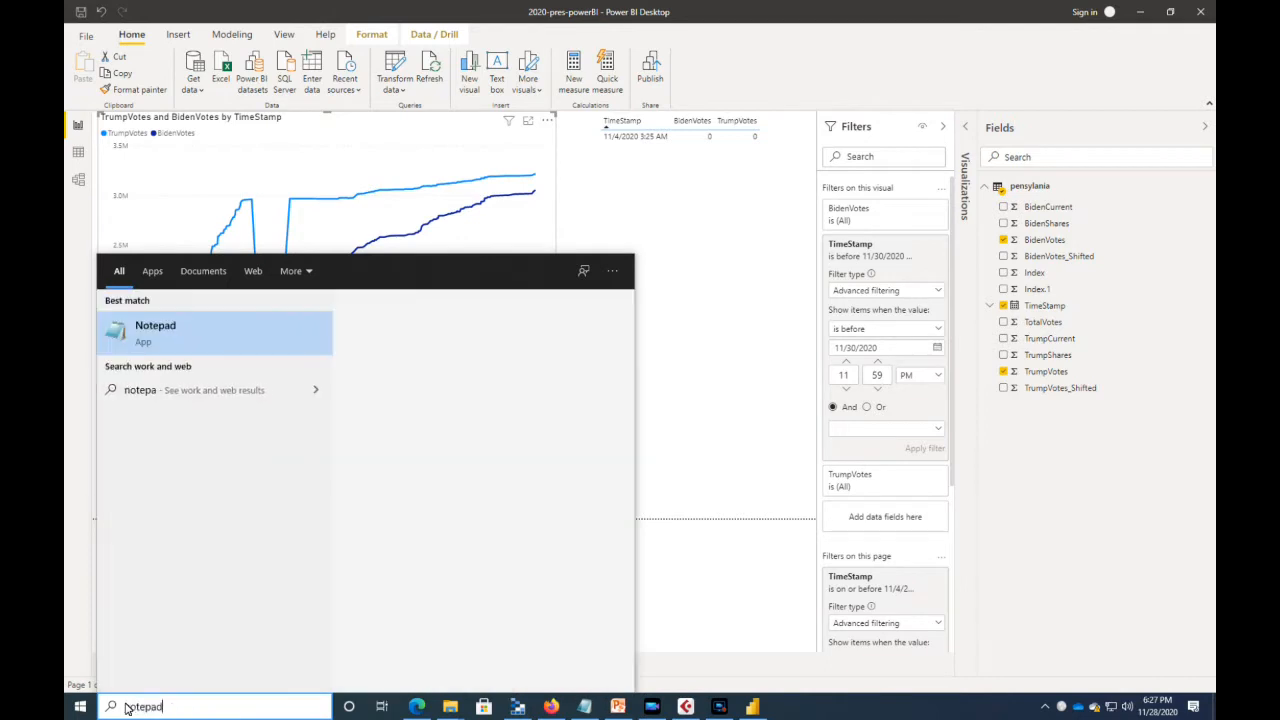
key("Return")
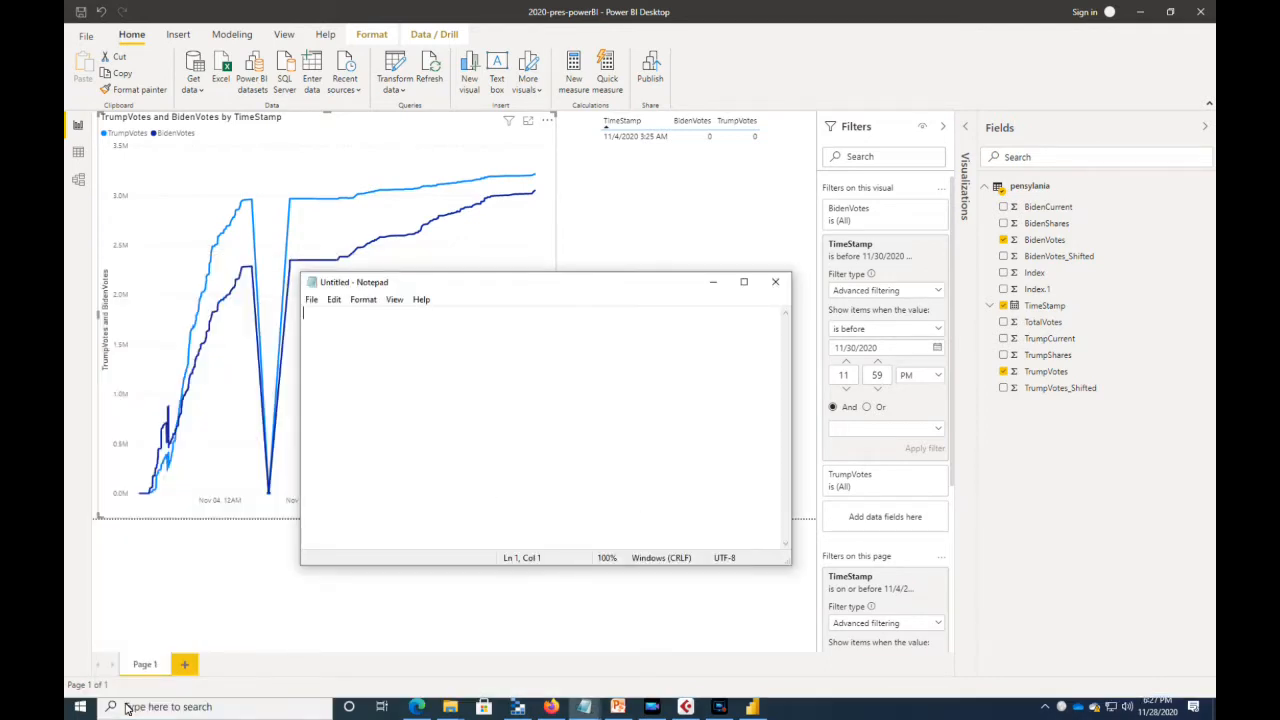
type("1/4/2020 3:25 AM")
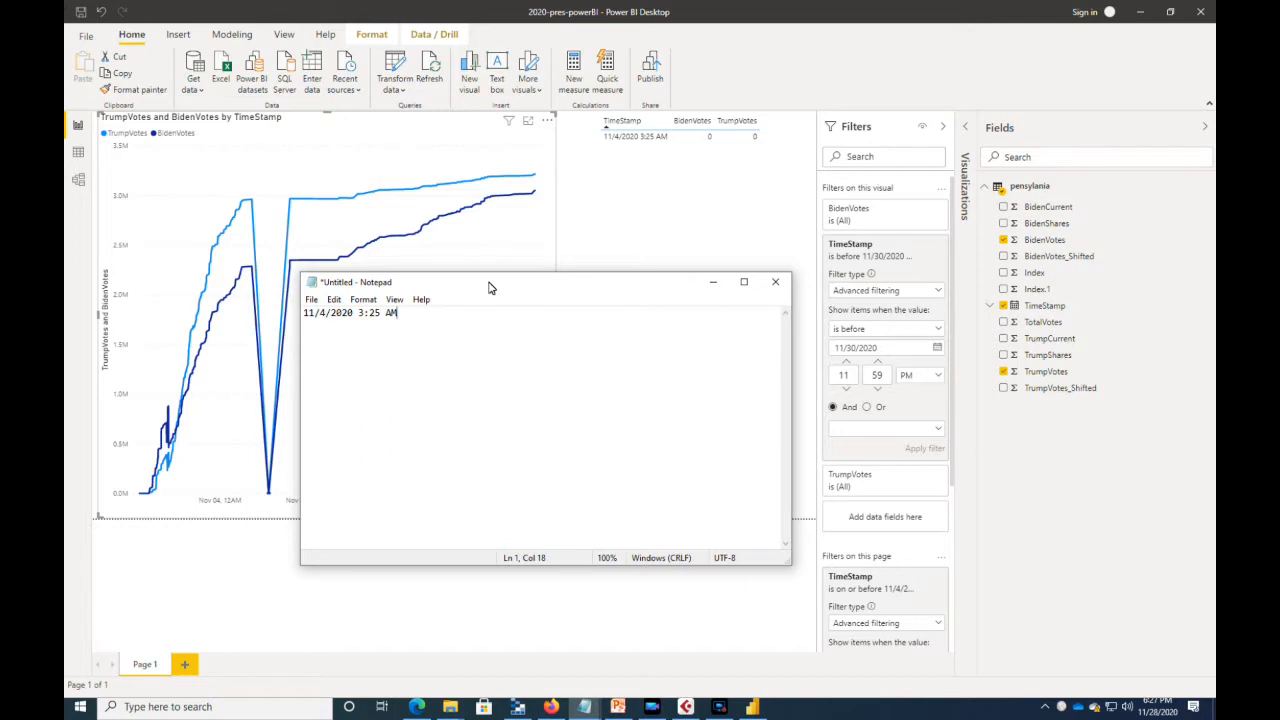
Step: Place the Notepad note below the visuals and restore the table's full list of rows, keeping the note in view
left_click_drag(488, 285, 484, 540)
left_click(640, 200)
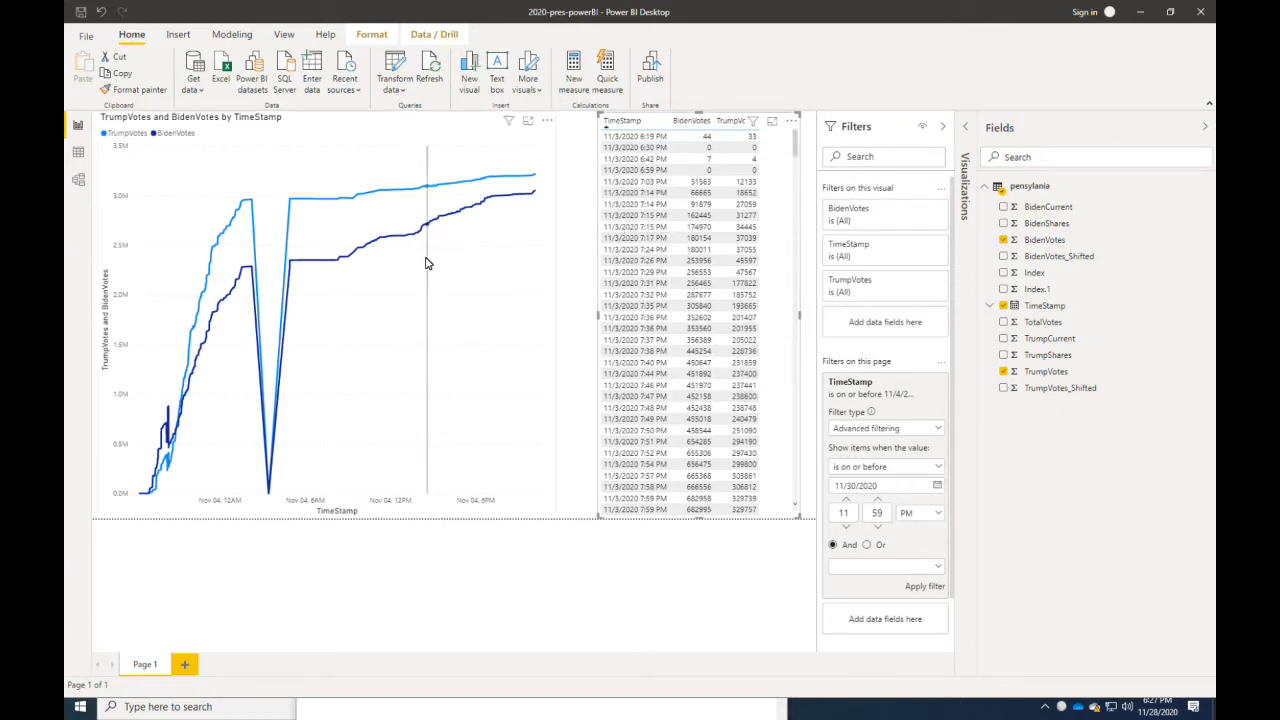
mouse_move(426, 263)
left_click(601, 715)
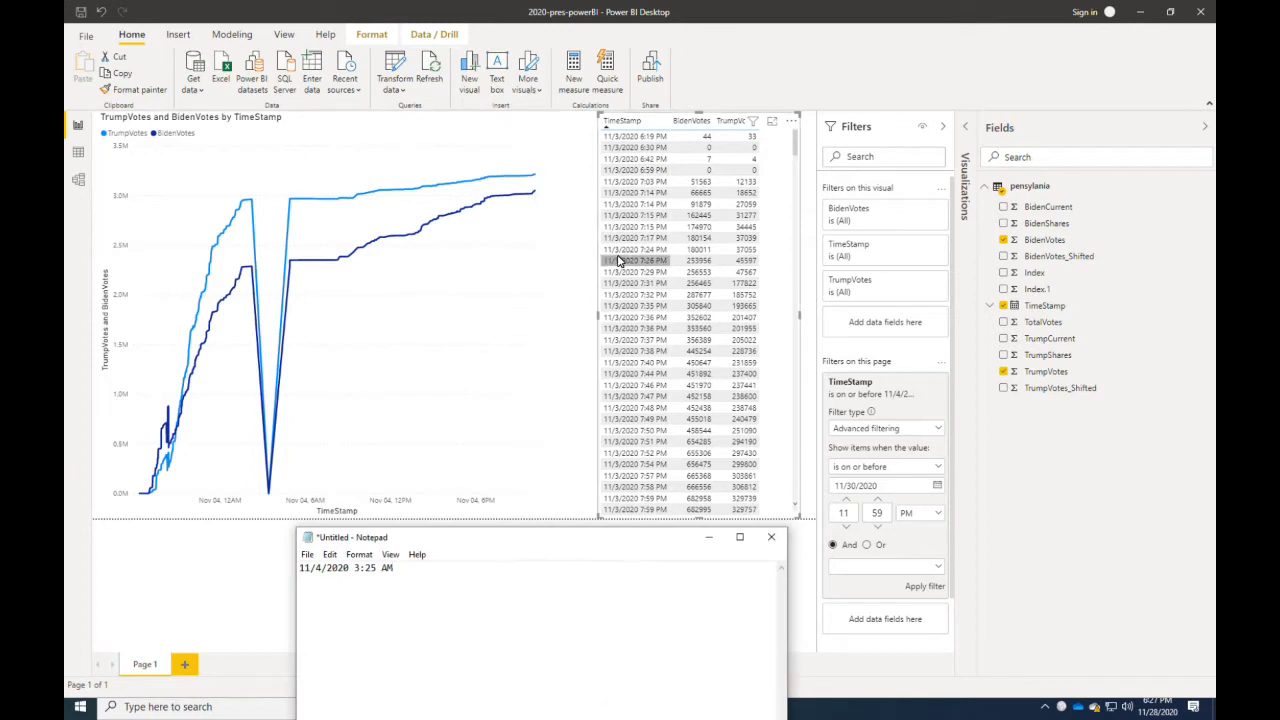
Step: Find the 11/4/2020 3:25 AM row in the table and examine the vote values around it
scroll(612, 392, "down", 10)
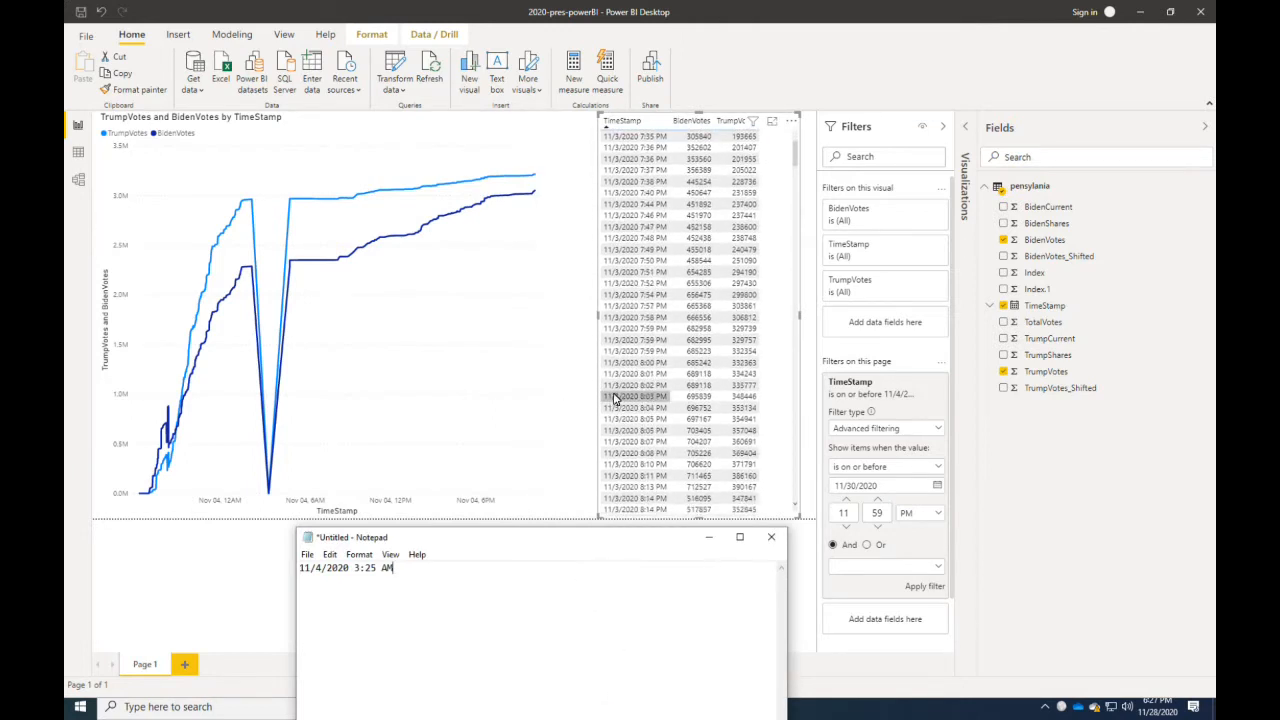
scroll(622, 415, "down", 15)
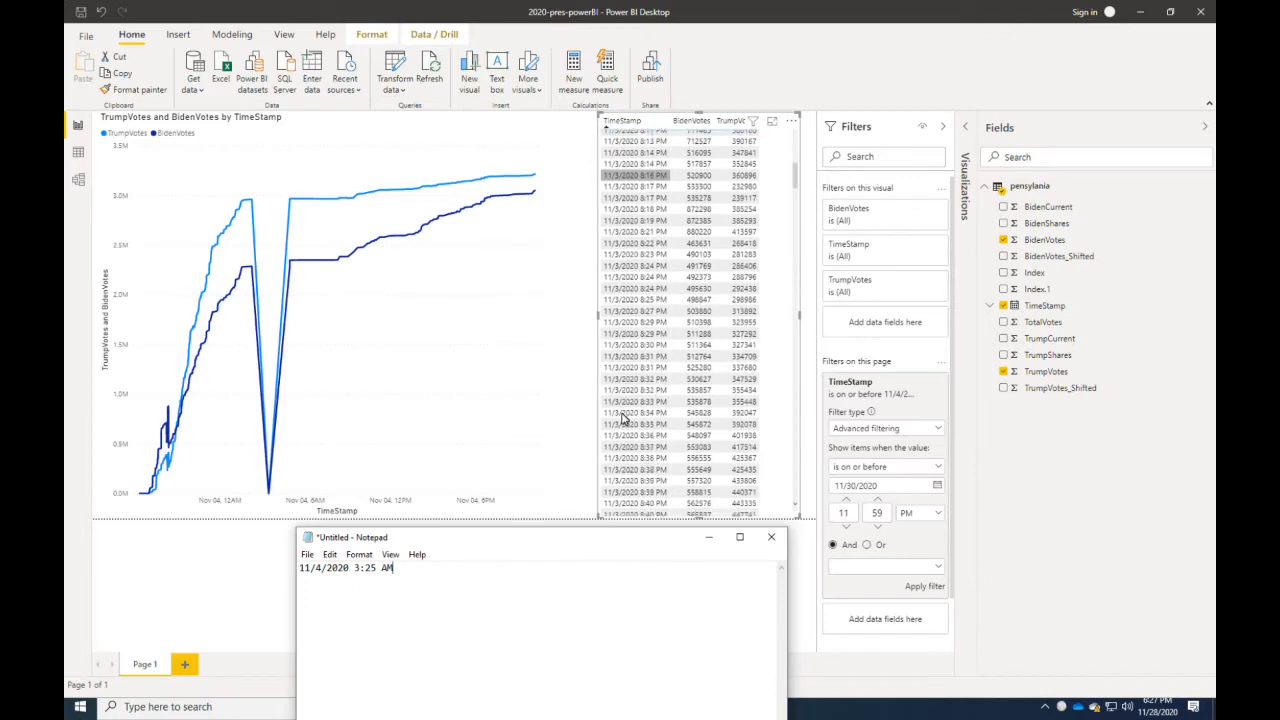
scroll(631, 458, "down", 20)
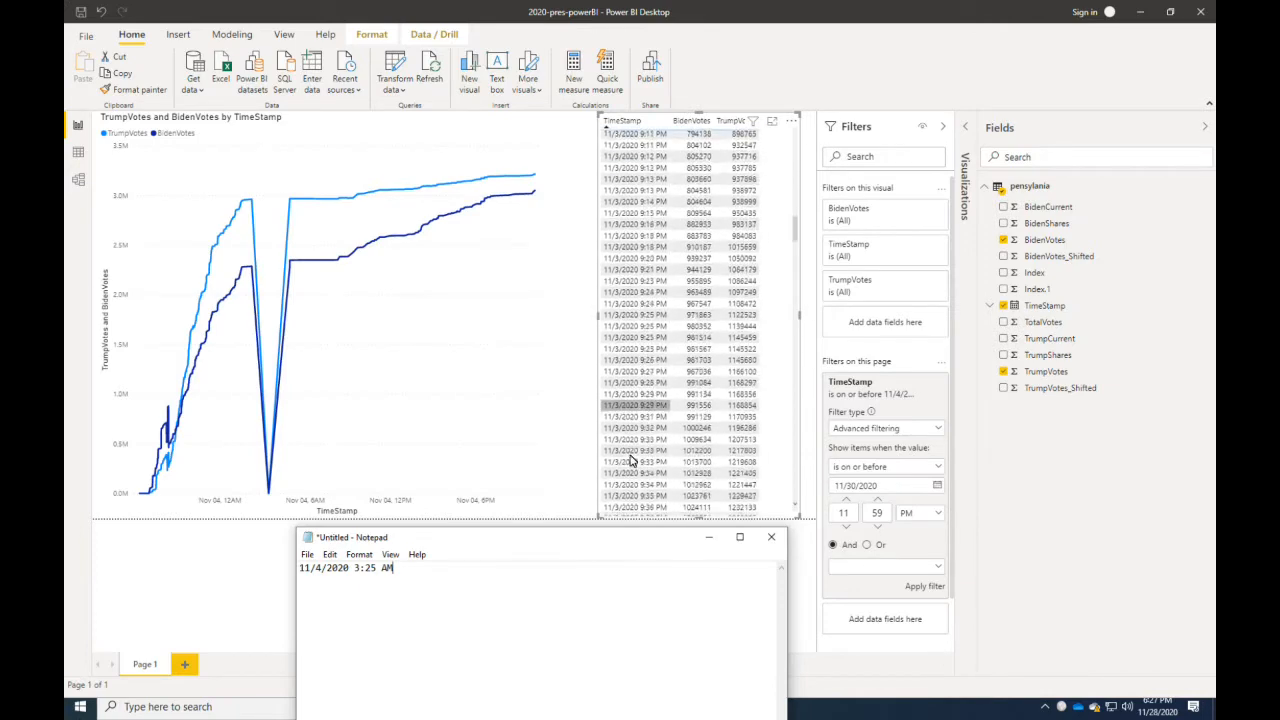
scroll(632, 464, "down", 15)
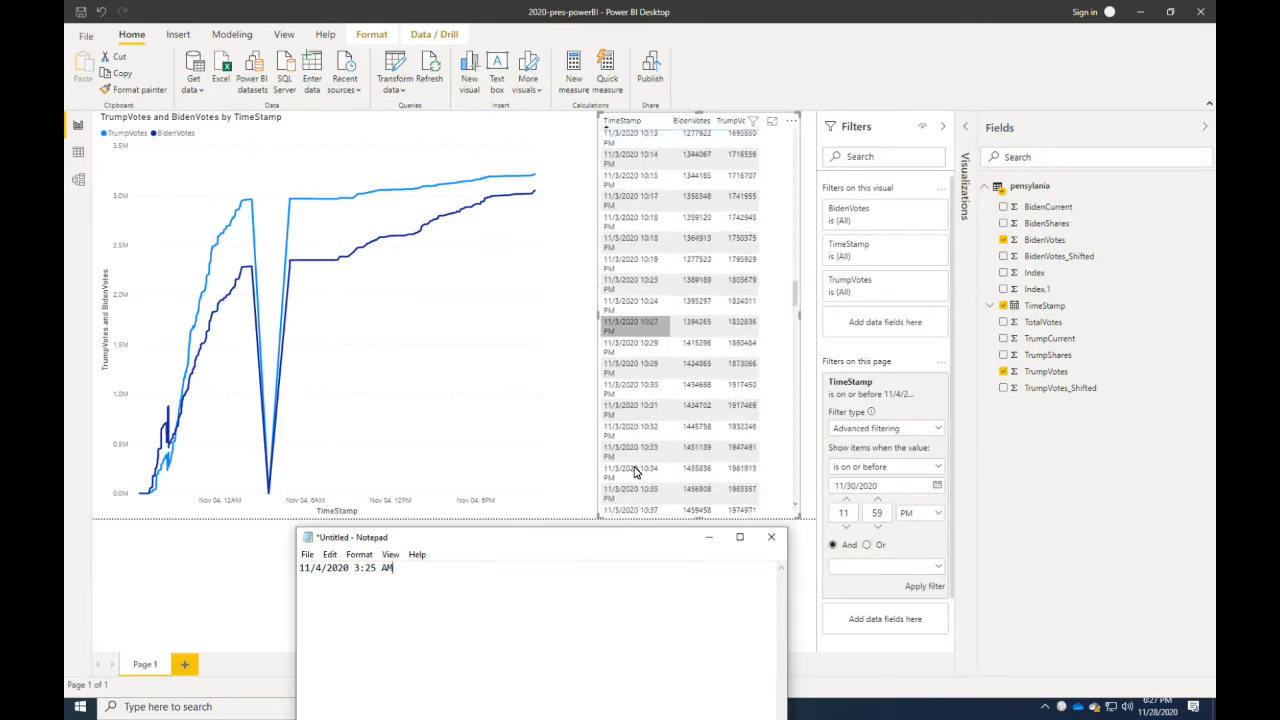
scroll(634, 467, "down", 20)
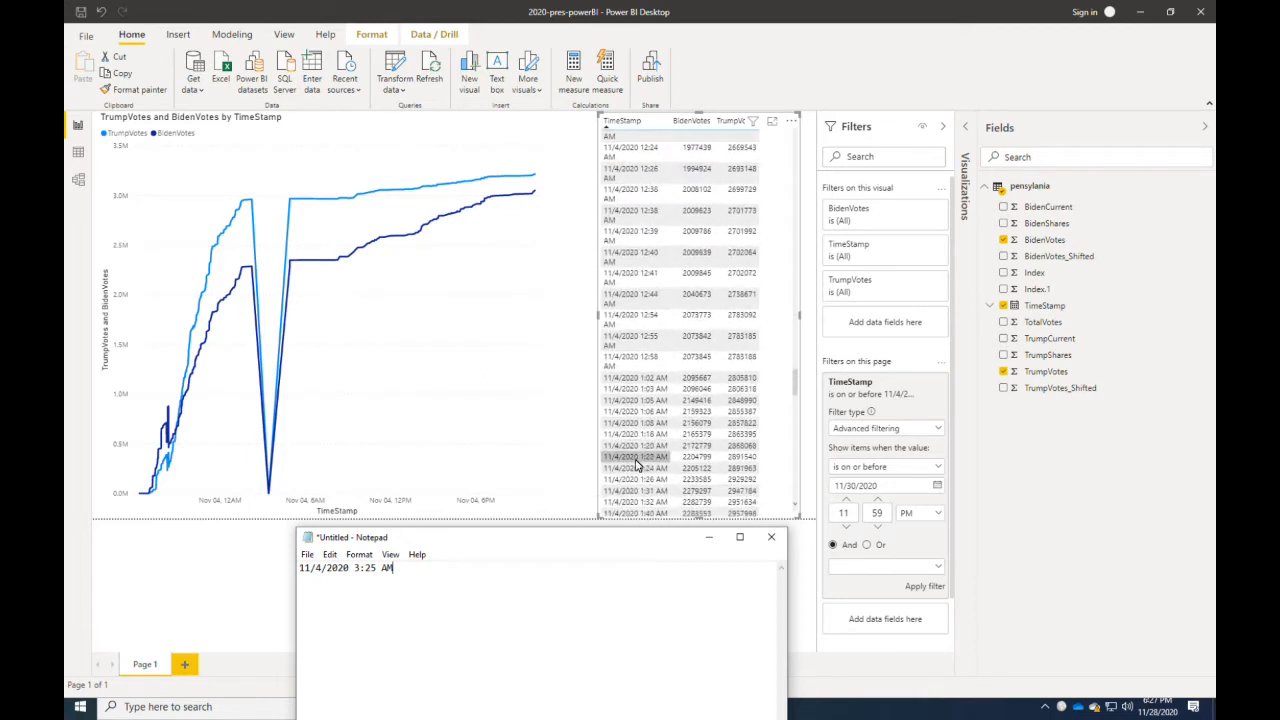
scroll(636, 463, "down", 3)
scroll(636, 465, "down", 3)
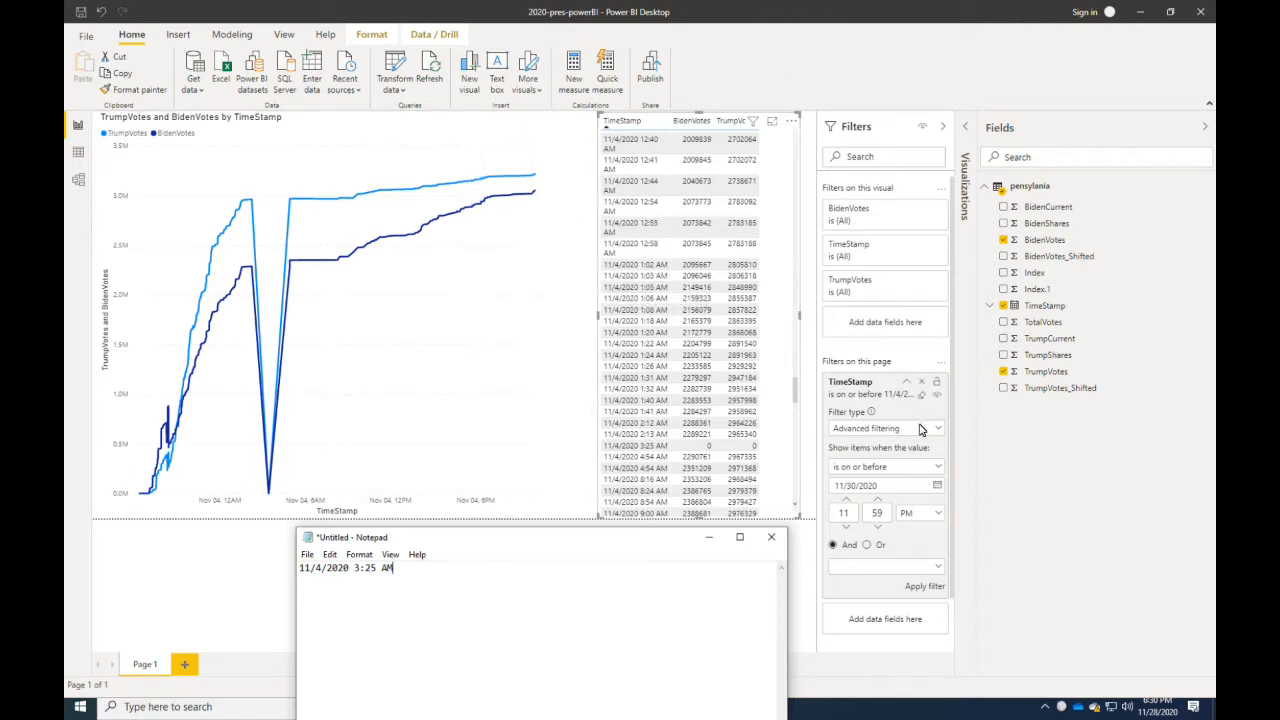
Step: Clear the line chart's own TimeStamp filter
left_click(902, 487)
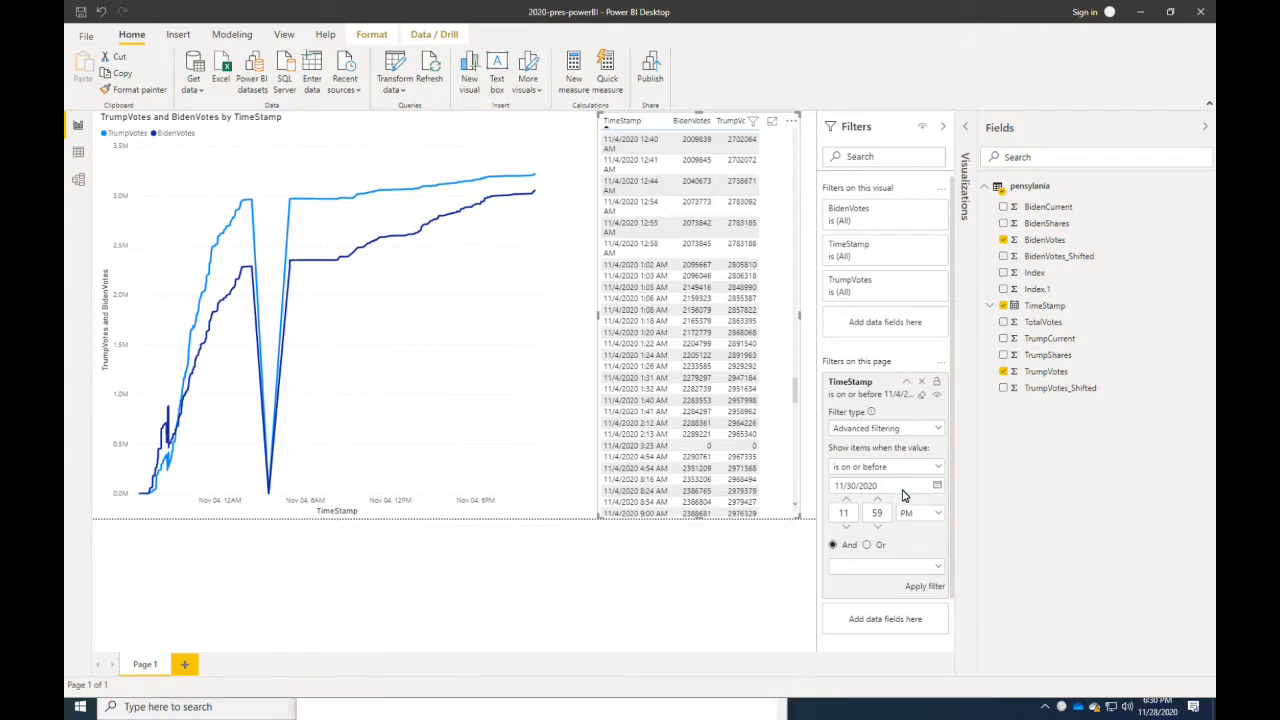
left_click(663, 366)
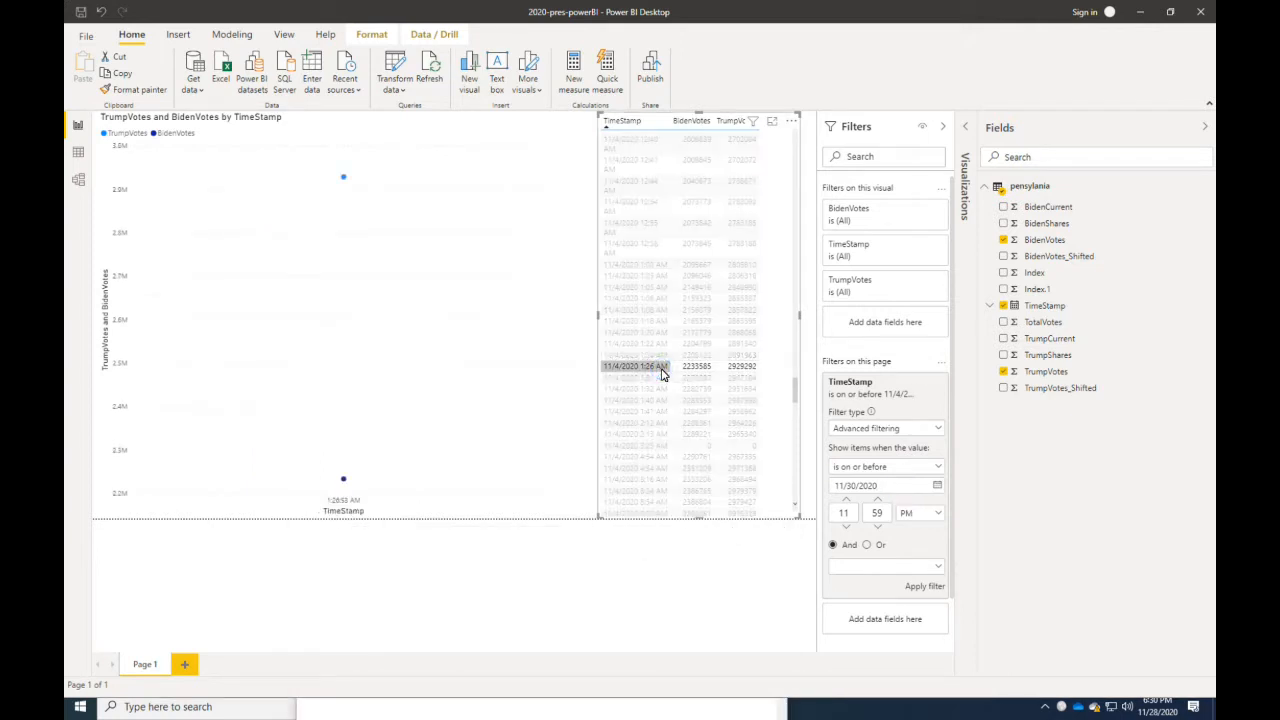
left_click(487, 326)
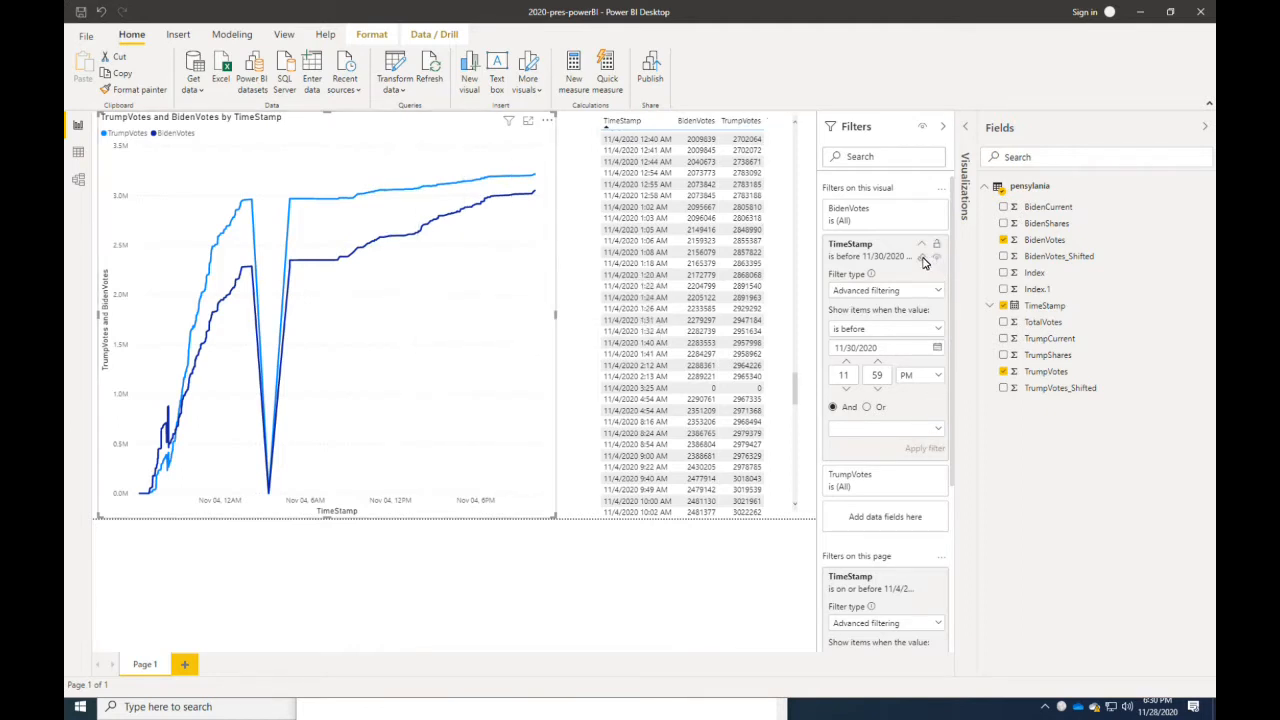
left_click(922, 258)
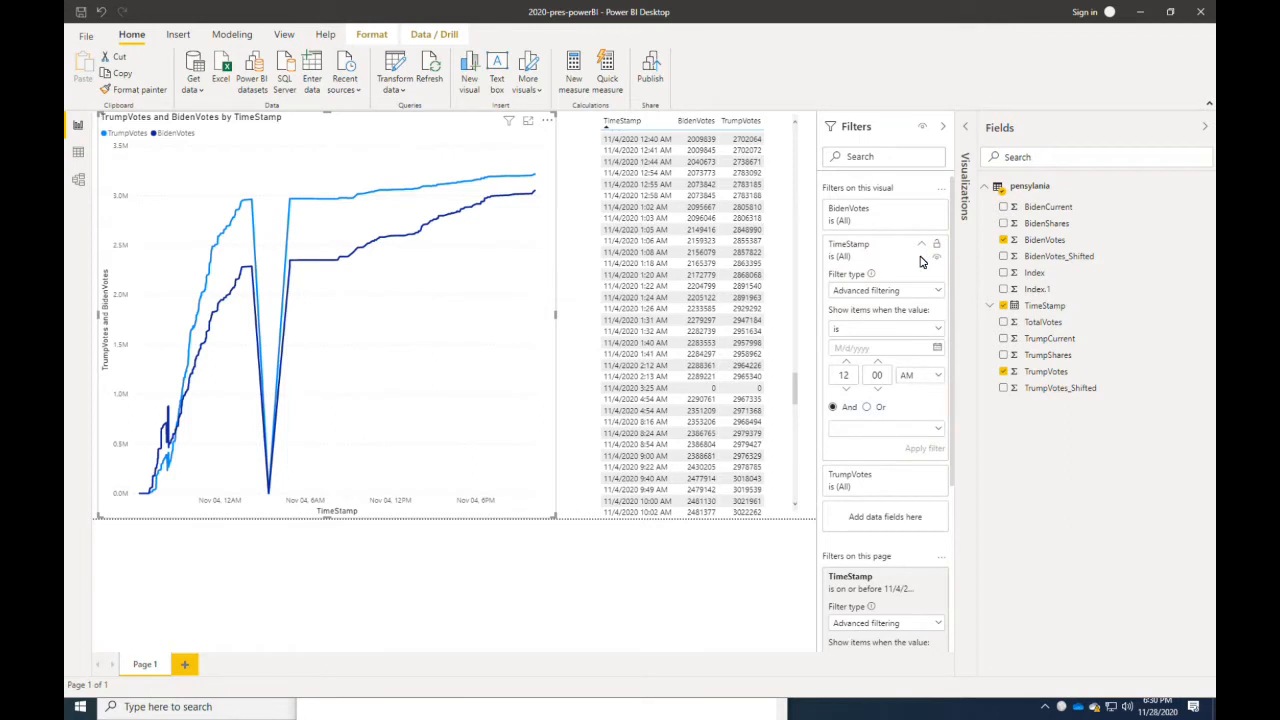
Step: Clear the page's TimeStamp filter and remove the table row selection so the line chart covers all dates
left_click(608, 444)
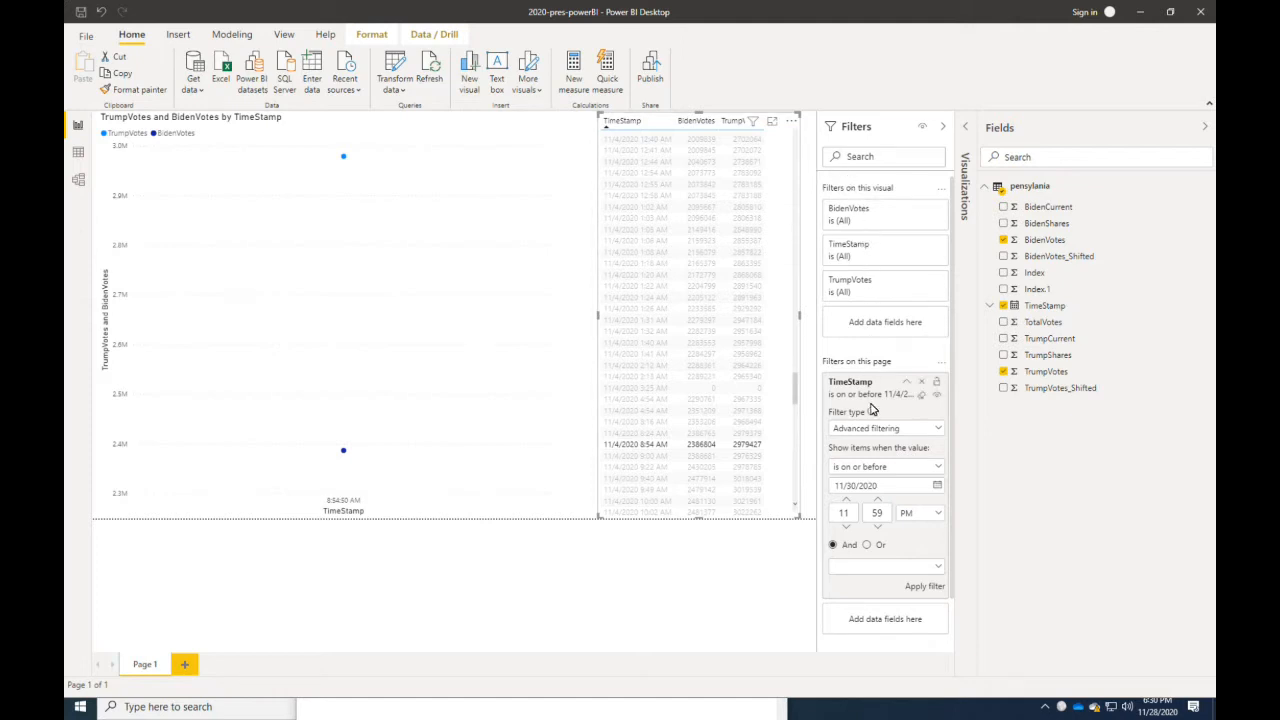
left_click(921, 395)
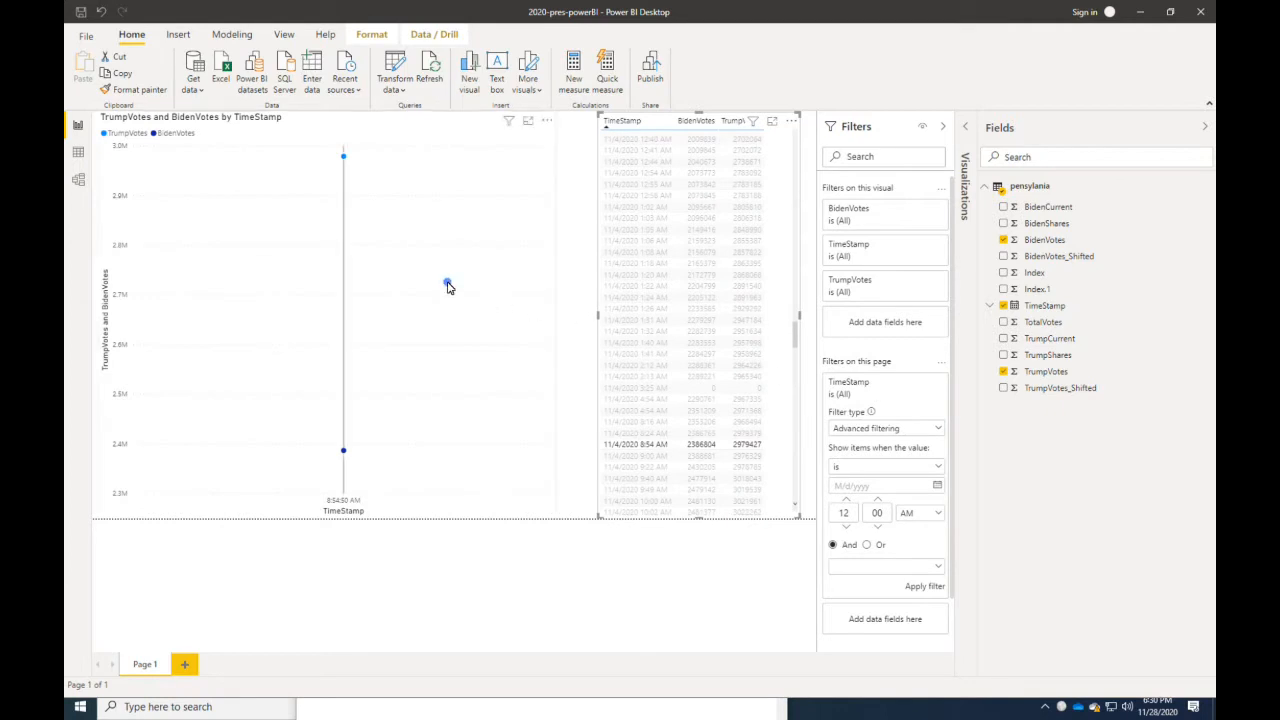
left_click(447, 286)
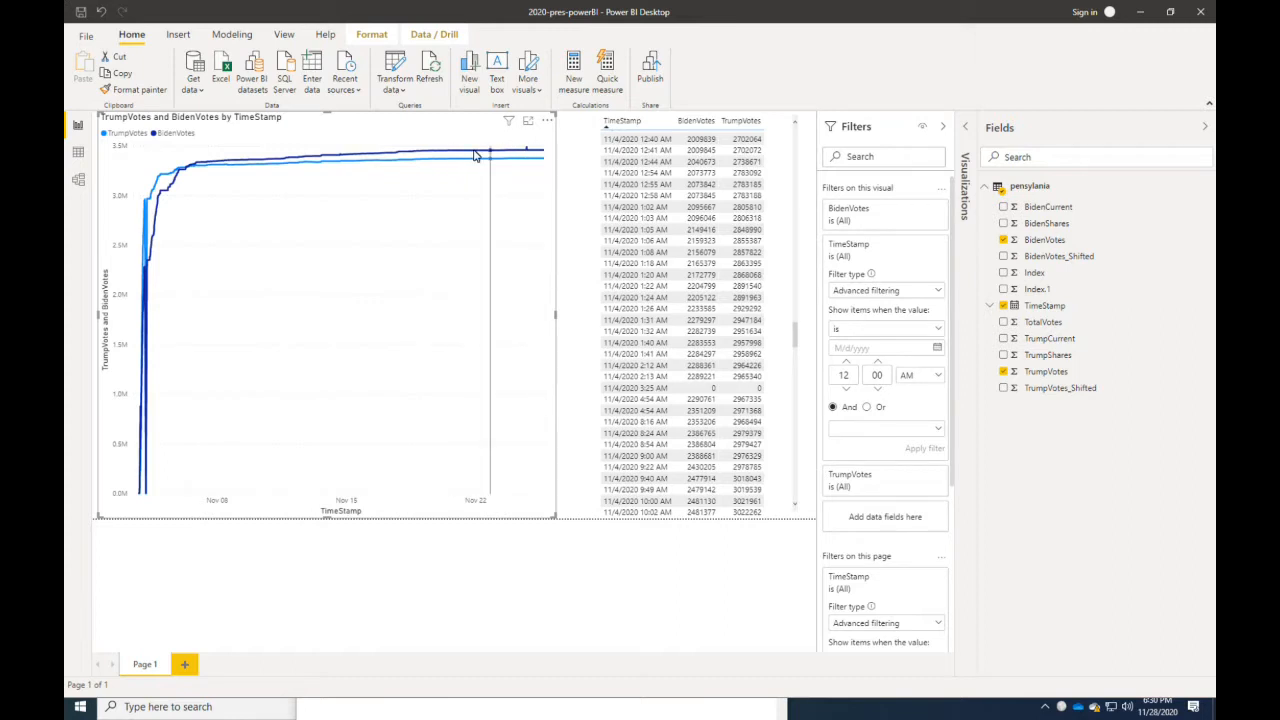
Step: Inspect the vote values at the small BidenVotes spike near the end of the line chart
mouse_move(475, 155)
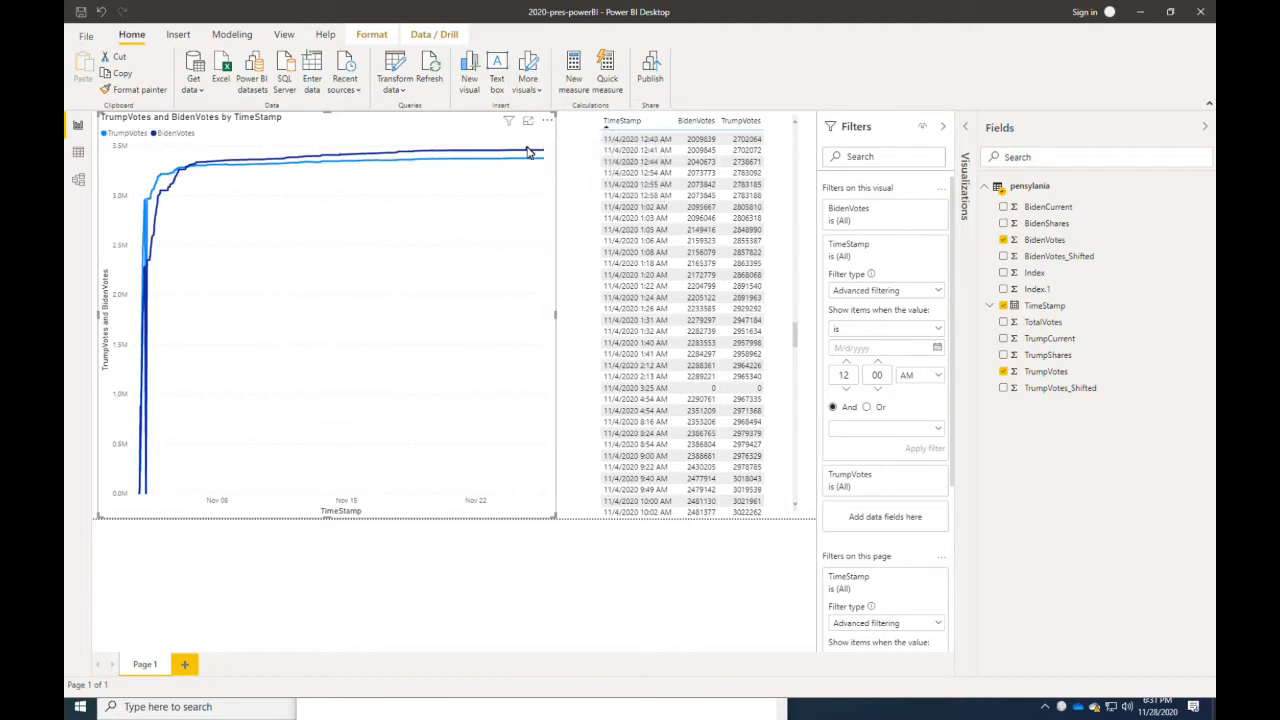
mouse_move(528, 155)
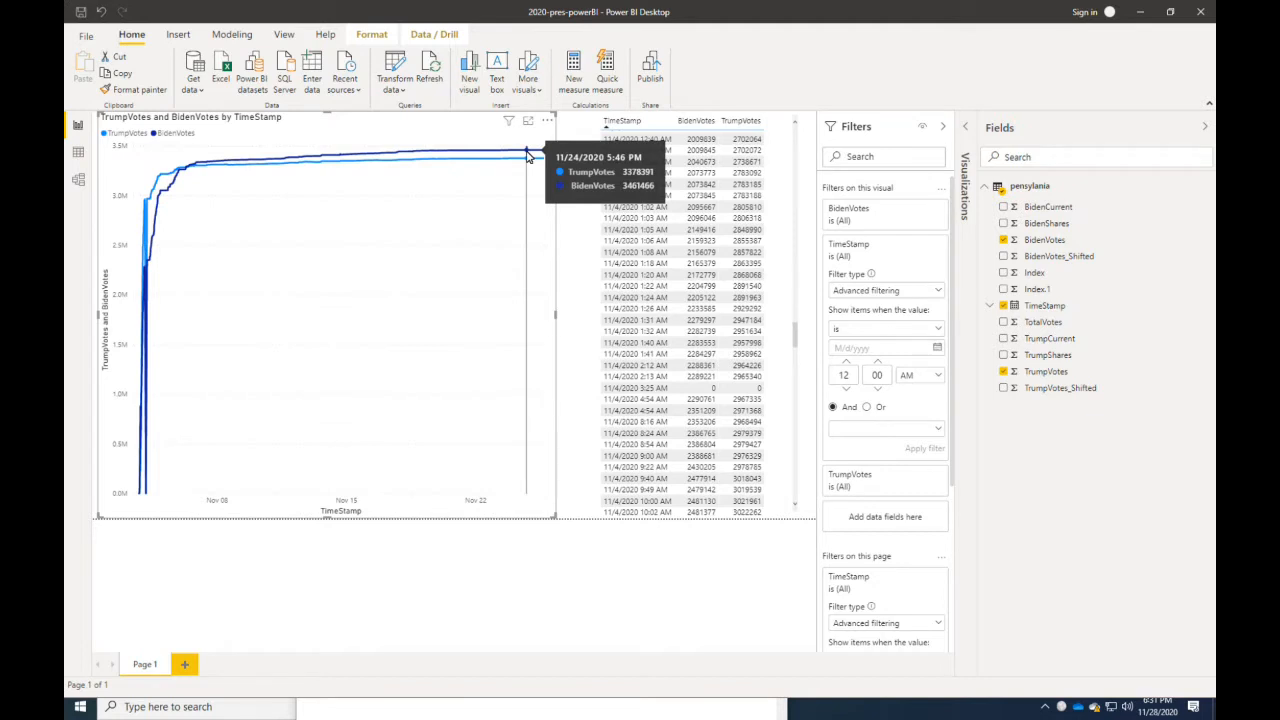
Step: Deselect the line chart and create a TrumpShares hierarchy with TimeStamp as its second level
left_click(559, 612)
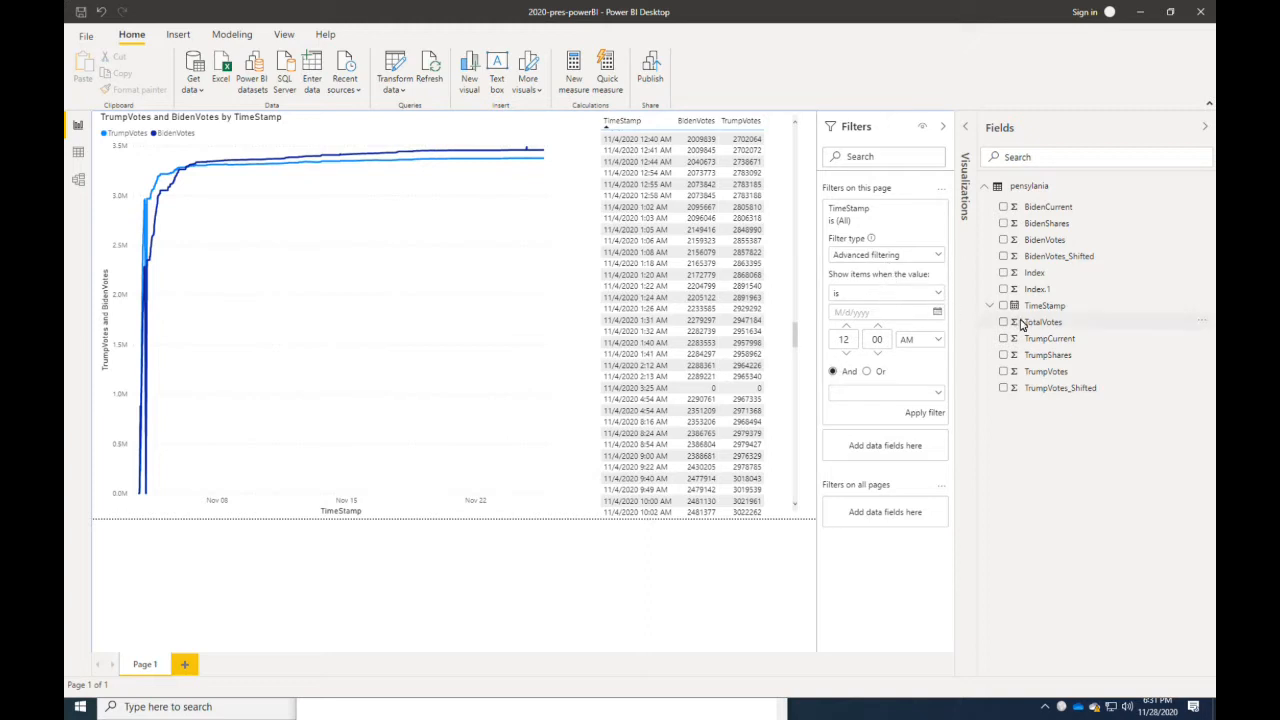
left_click_drag(1054, 313, 1127, 352)
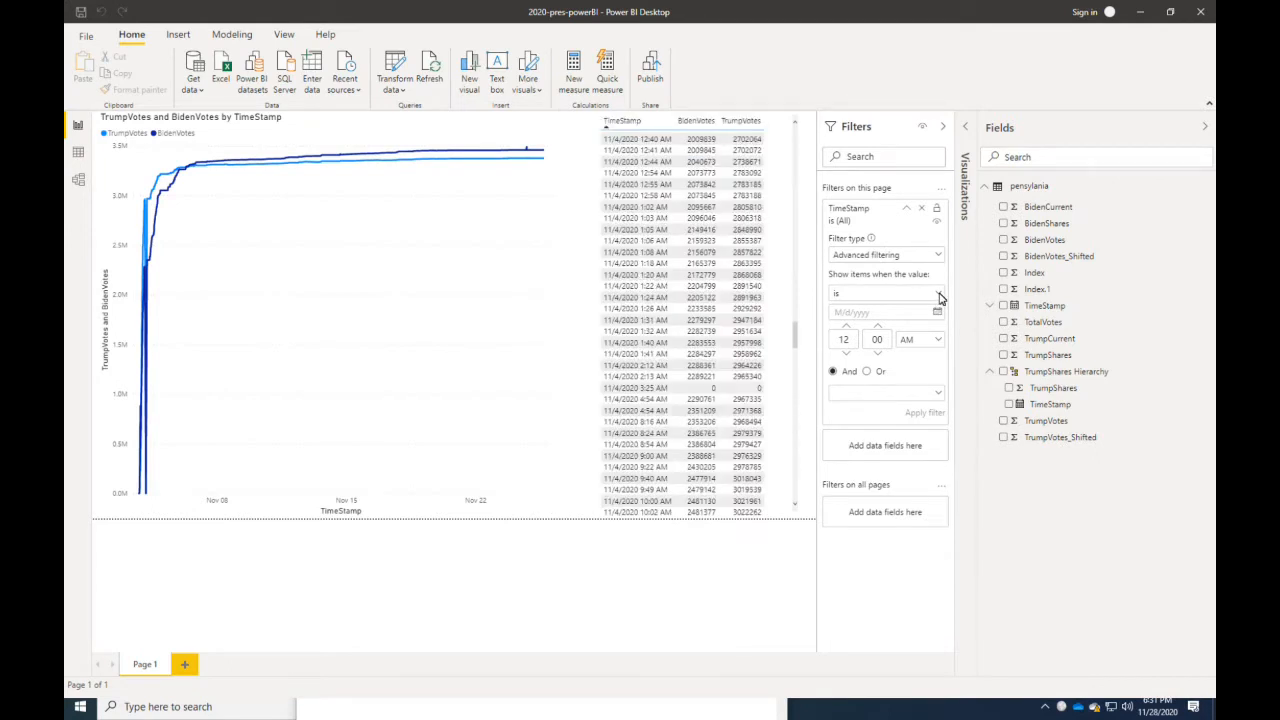
Step: Filter the page to TimeStamp values on or after 11/22/2020 at 12:01 AM
left_click(938, 294)
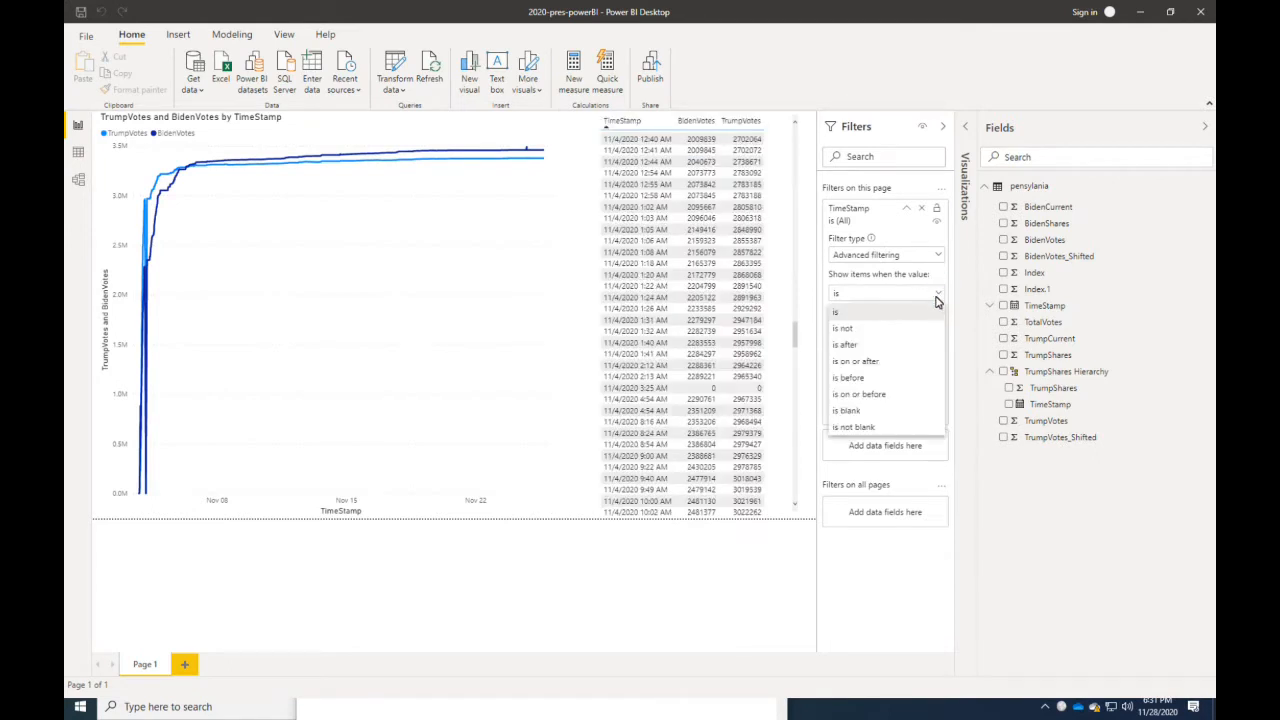
left_click(889, 362)
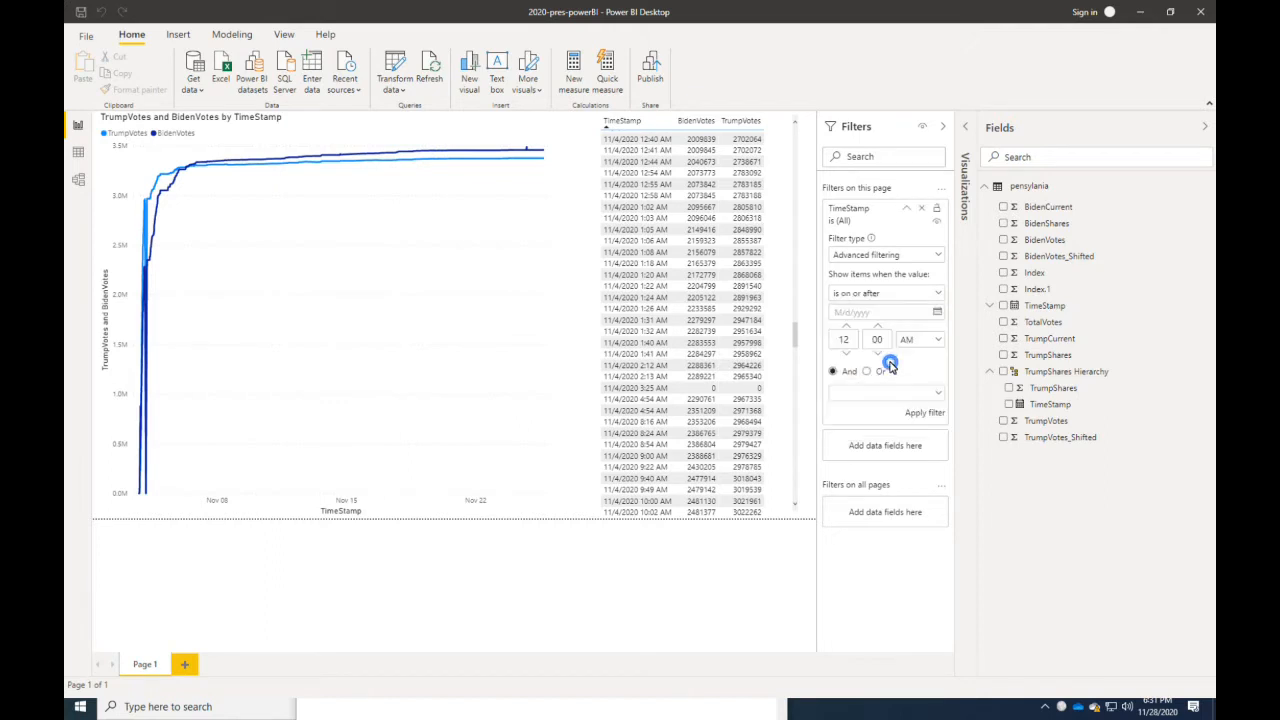
left_click(865, 314)
type("11/22/2020")
key("Up")
left_click(932, 418)
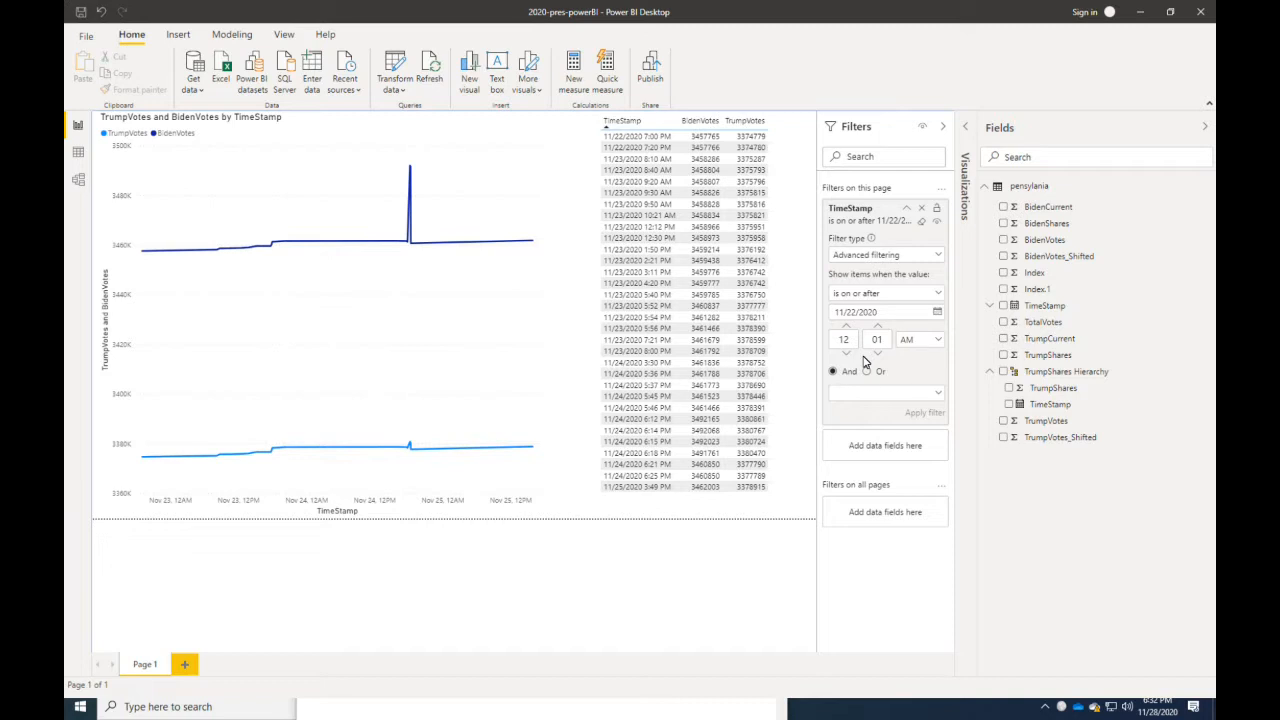
Step: Change the start date of the page's TimeStamp filter to 11/24/2020 and apply it
mouse_move(379, 278)
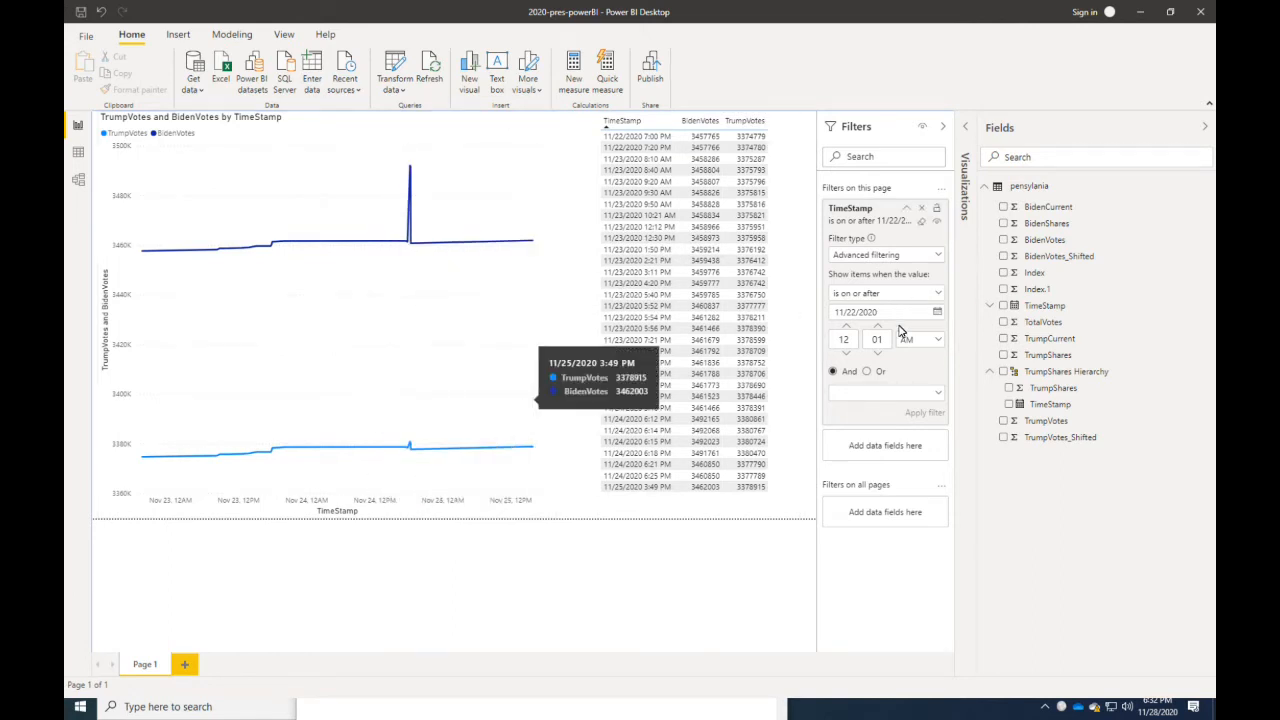
left_click(856, 312)
key("BackSpace")
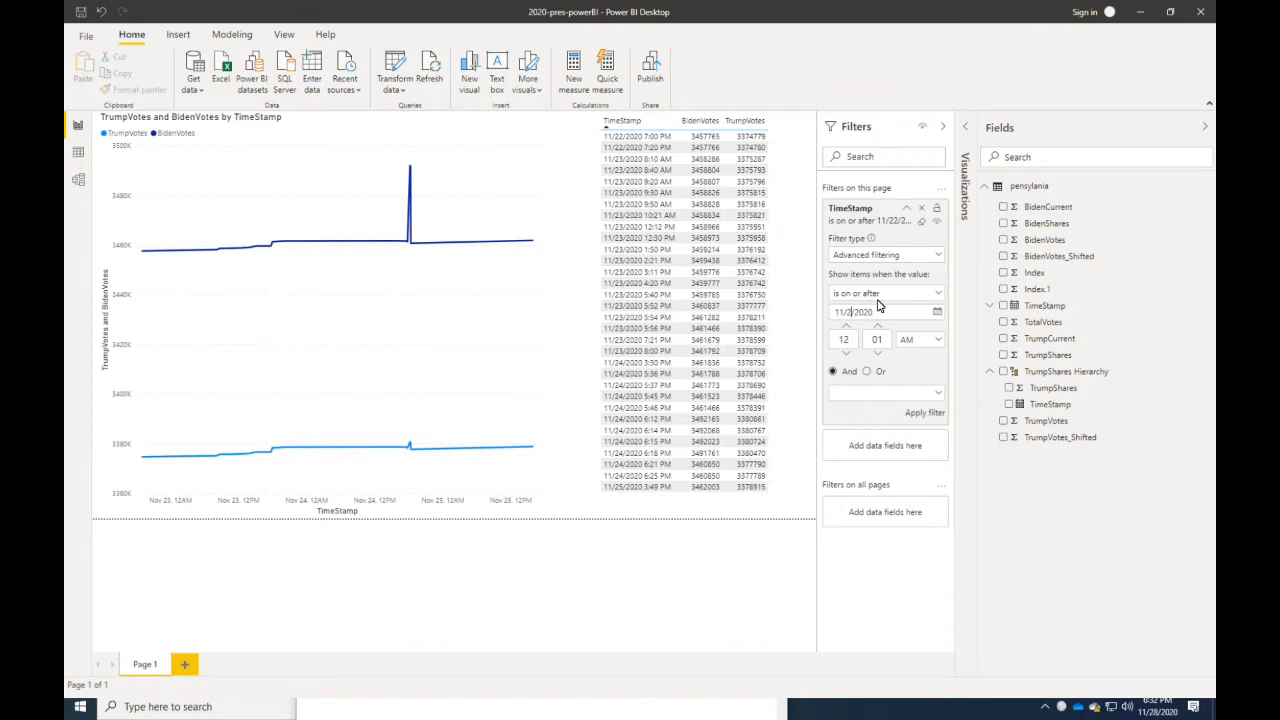
type("4")
left_click(925, 414)
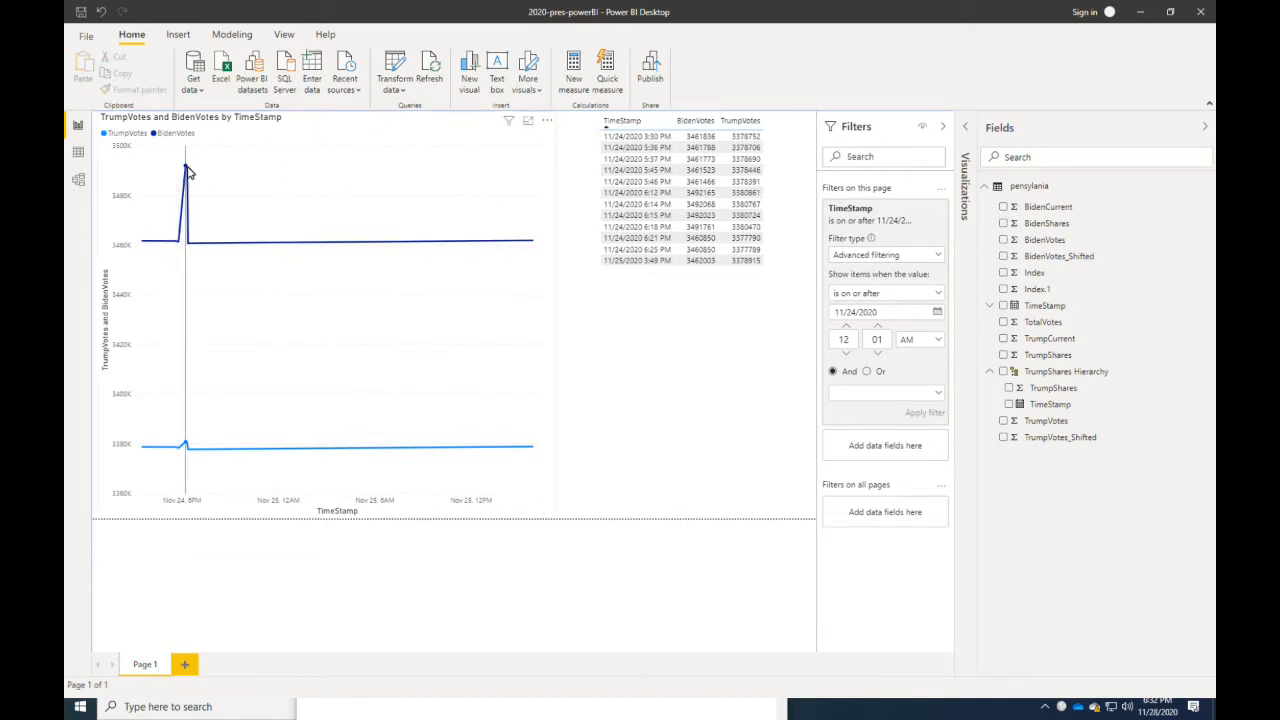
Step: Limit the line chart to the 11/24/2020 table rows from 5:46 PM through 6:18 PM by selecting them together
mouse_move(189, 173)
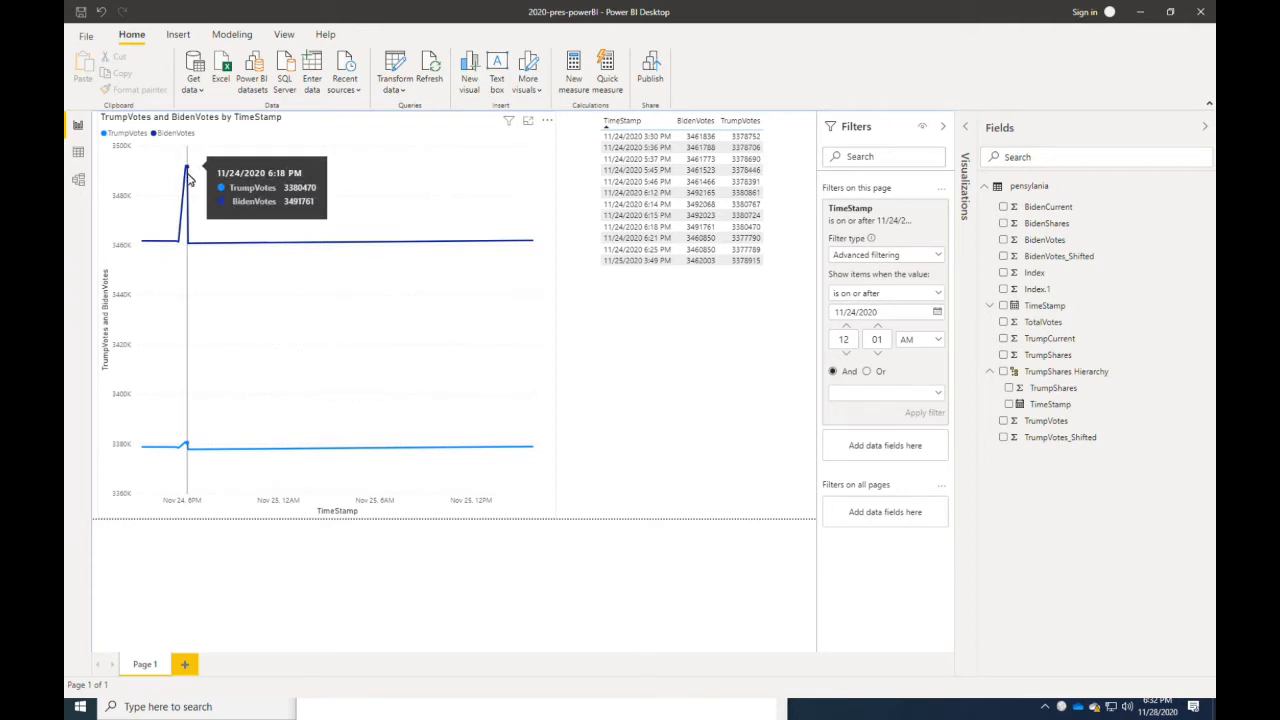
mouse_move(176, 251)
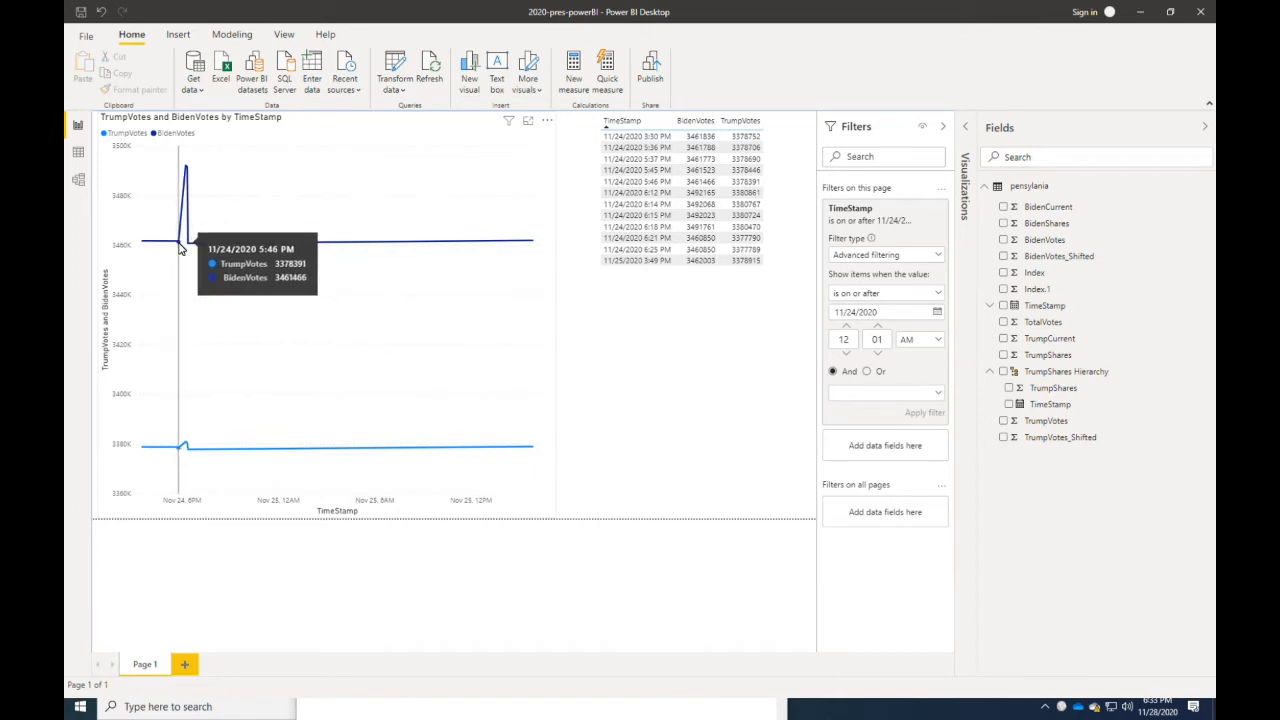
left_click(648, 192)
left_click(648, 192, "ctrl")
left_click(648, 204, "ctrl")
left_click(648, 215, "ctrl")
left_click(647, 227, "ctrl")
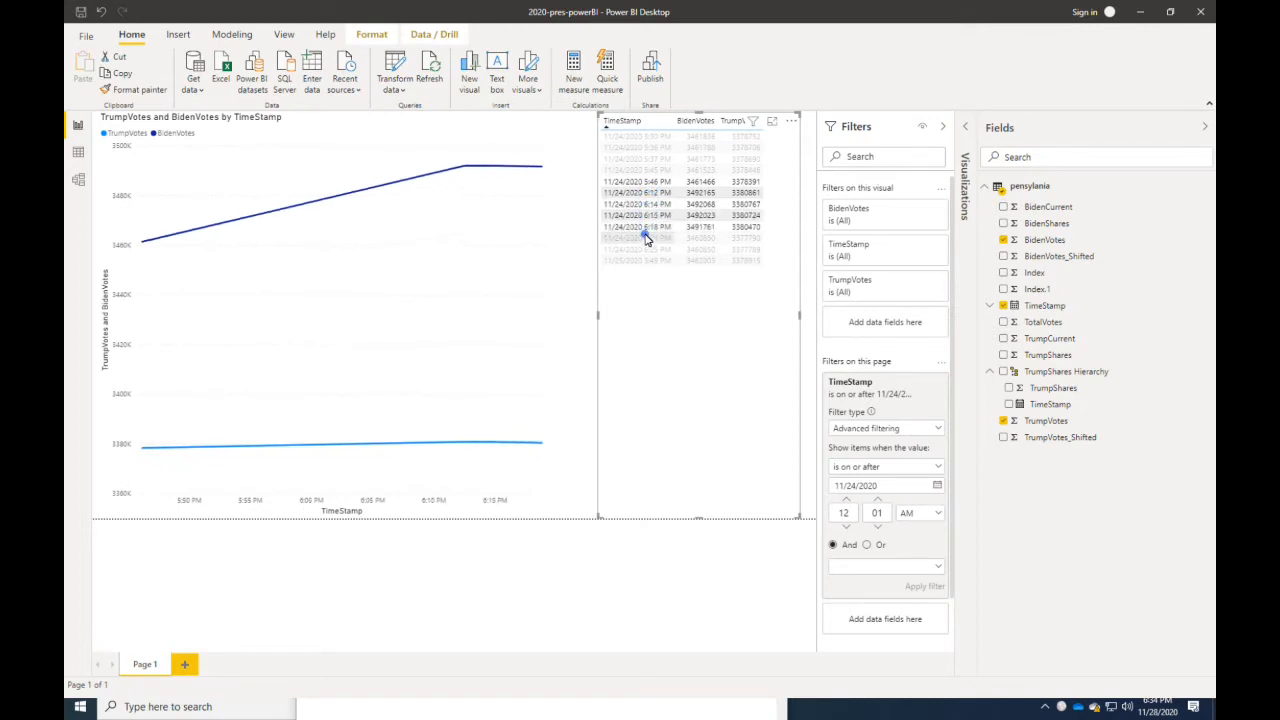
Step: Extend the table row selection so it covers 5:36 PM through 6:25 PM on 11/24/2020
left_click(645, 239, "ctrl")
left_click(645, 259, "ctrl")
left_click(645, 250, "ctrl")
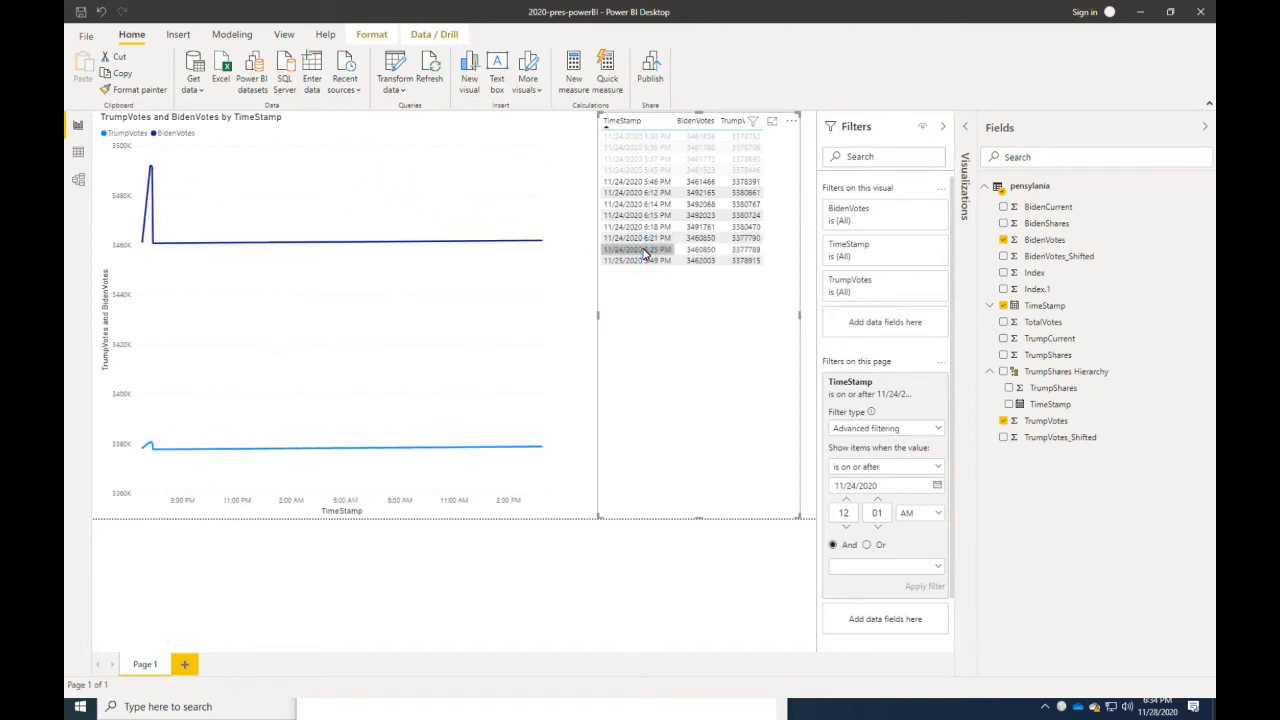
left_click(645, 259, "ctrl")
left_click(641, 250, "ctrl")
left_click(643, 249, "ctrl")
left_click(643, 170, "ctrl")
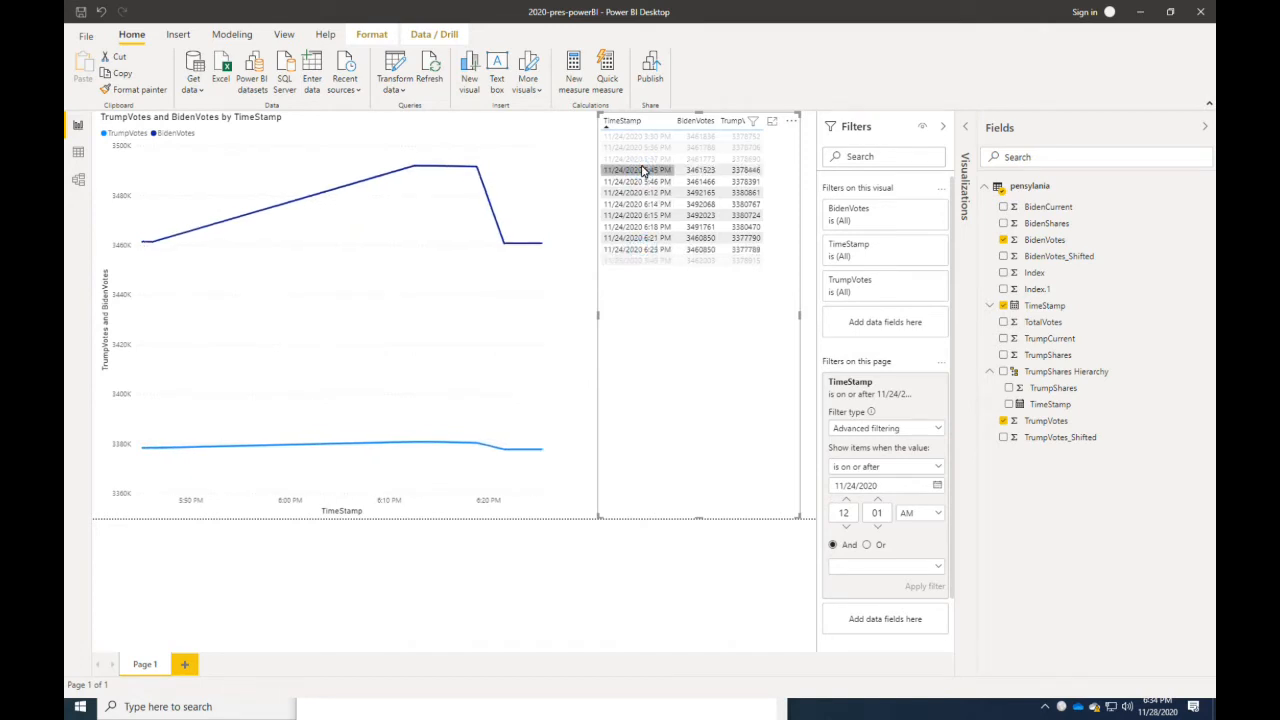
left_click(644, 160, "ctrl")
left_click(645, 148, "ctrl")
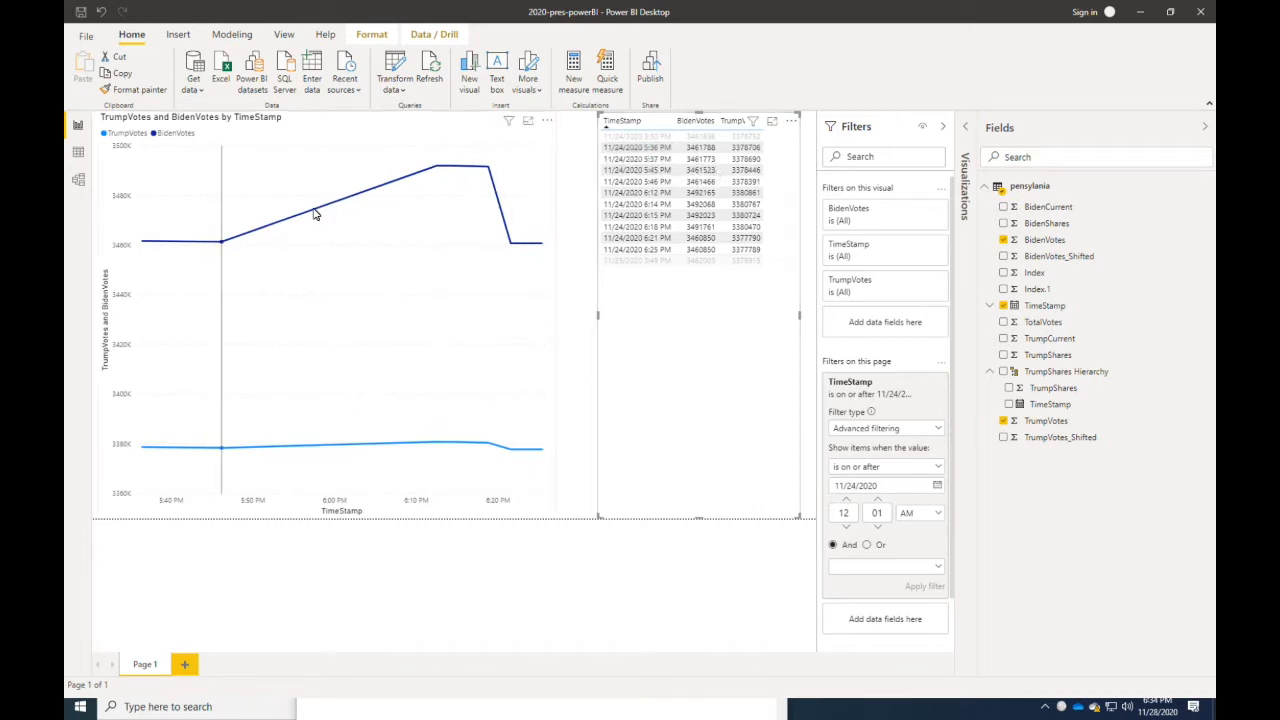
Step: Inspect the line chart's vote values at the peak, start and end of the BidenVotes spike
mouse_move(437, 174)
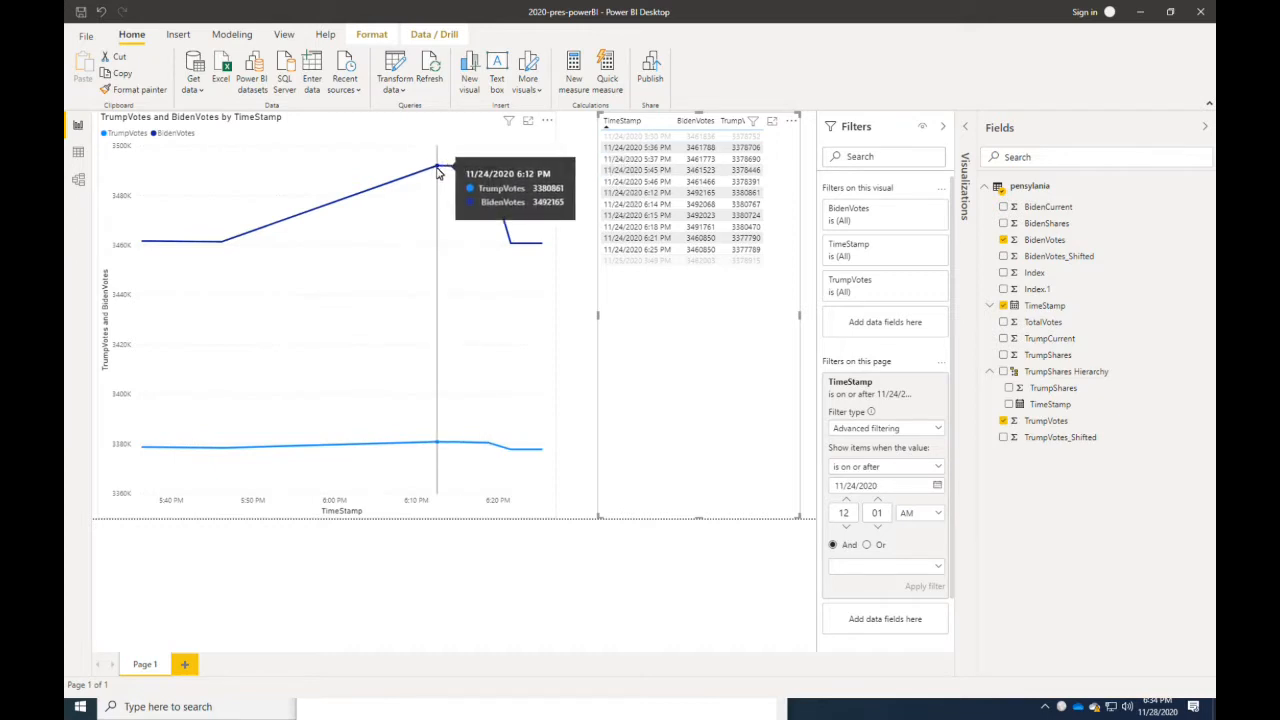
mouse_move(230, 248)
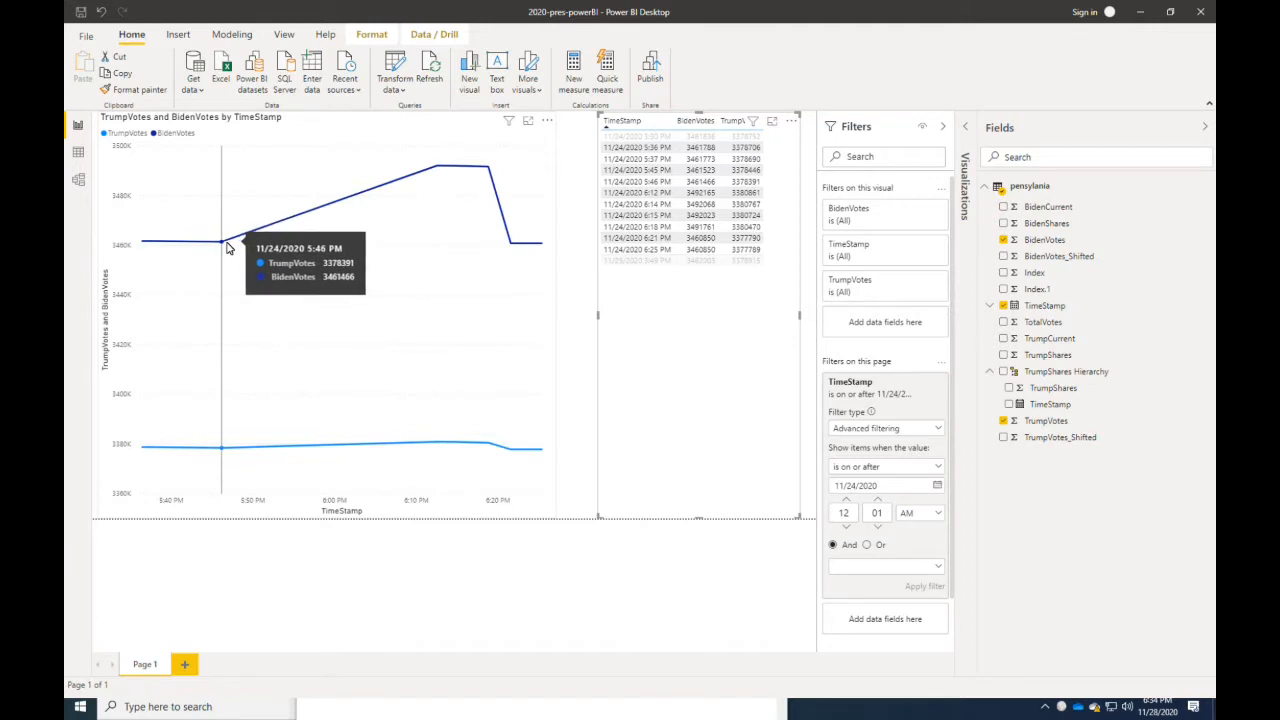
mouse_move(512, 250)
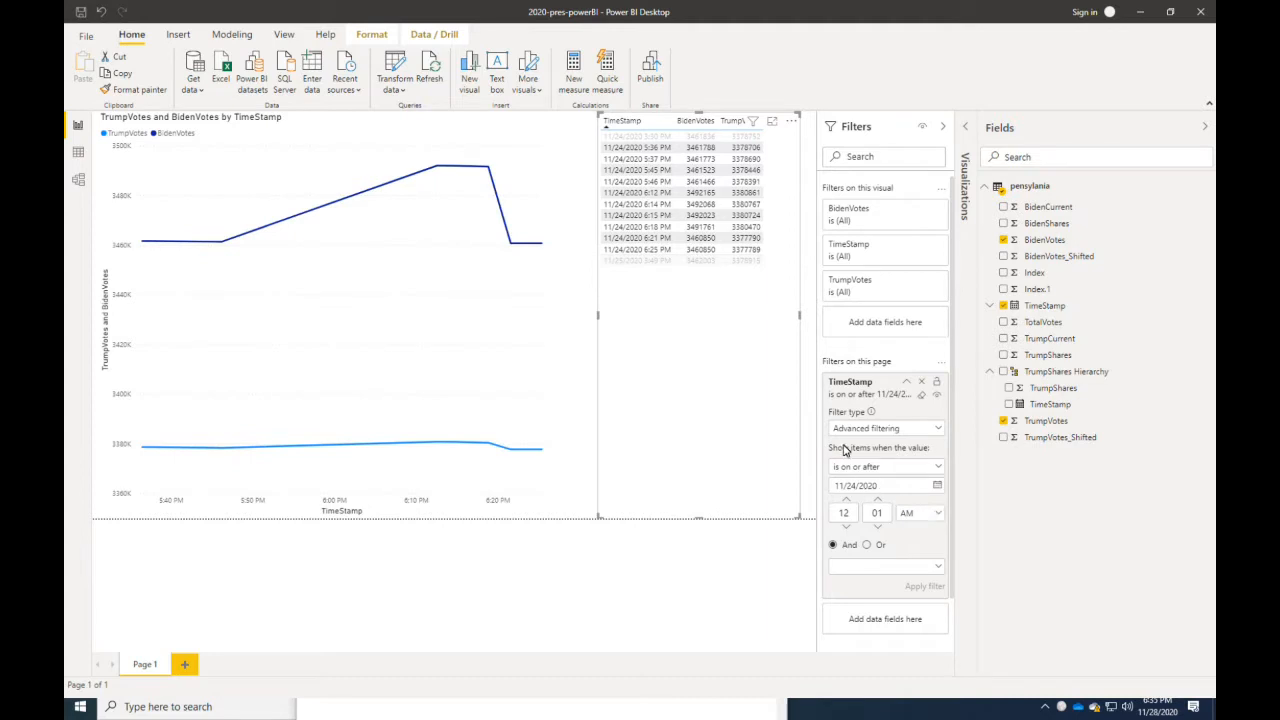
Step: Clear the page's TimeStamp filter and select the line chart so it covers all dates again
left_click(921, 394)
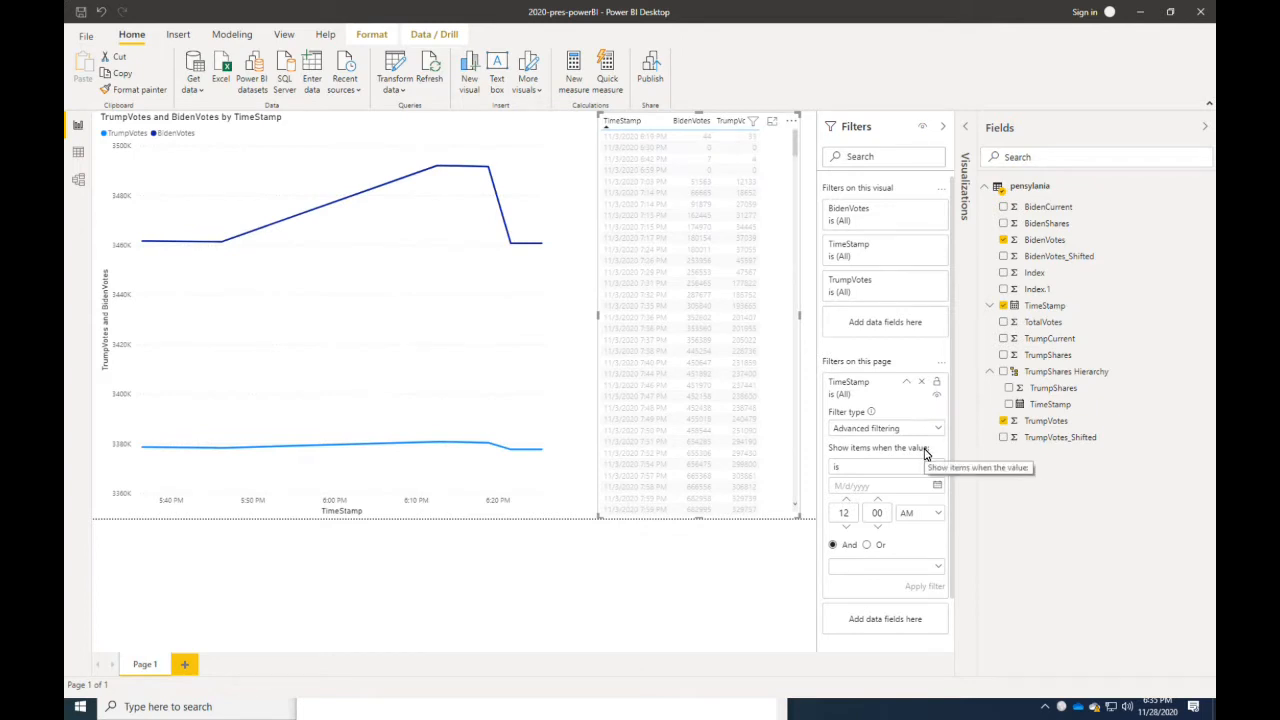
left_click(383, 391)
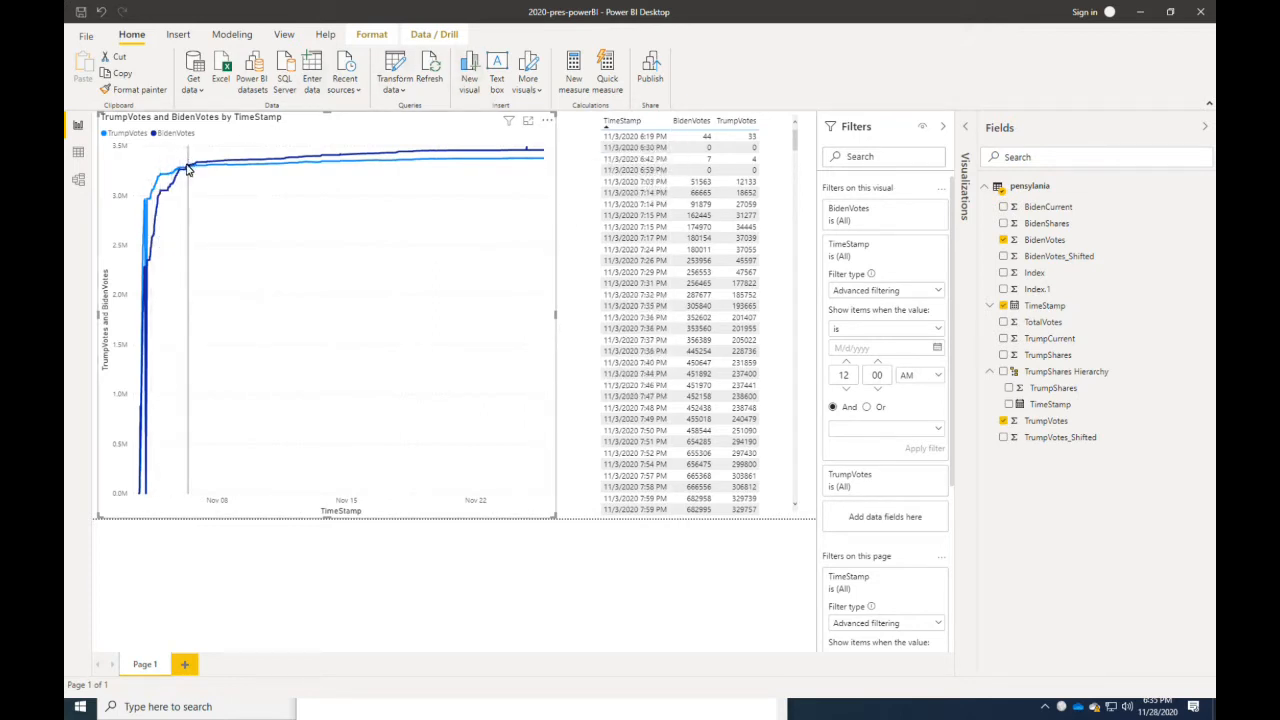
mouse_move(186, 171)
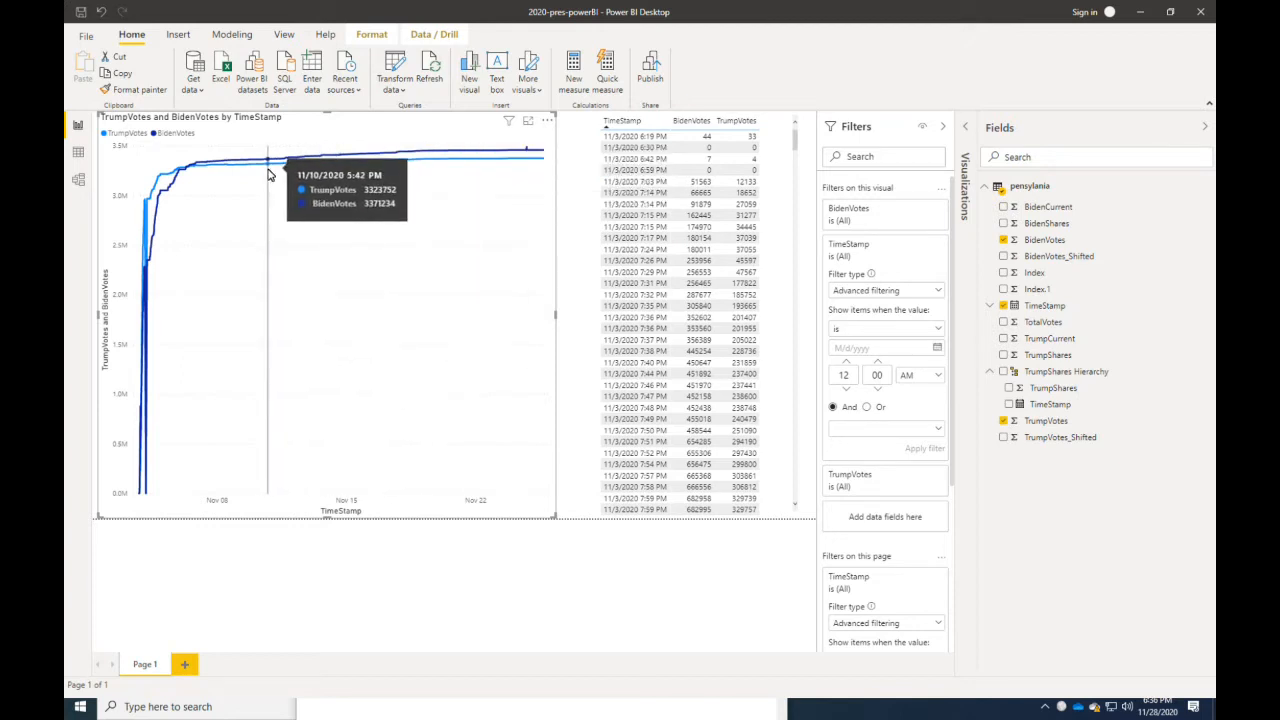
Step: Replace TrumpVotes and BidenVotes with TrumpCurrent and BidenCurrent as the line chart's values
left_click(965, 127)
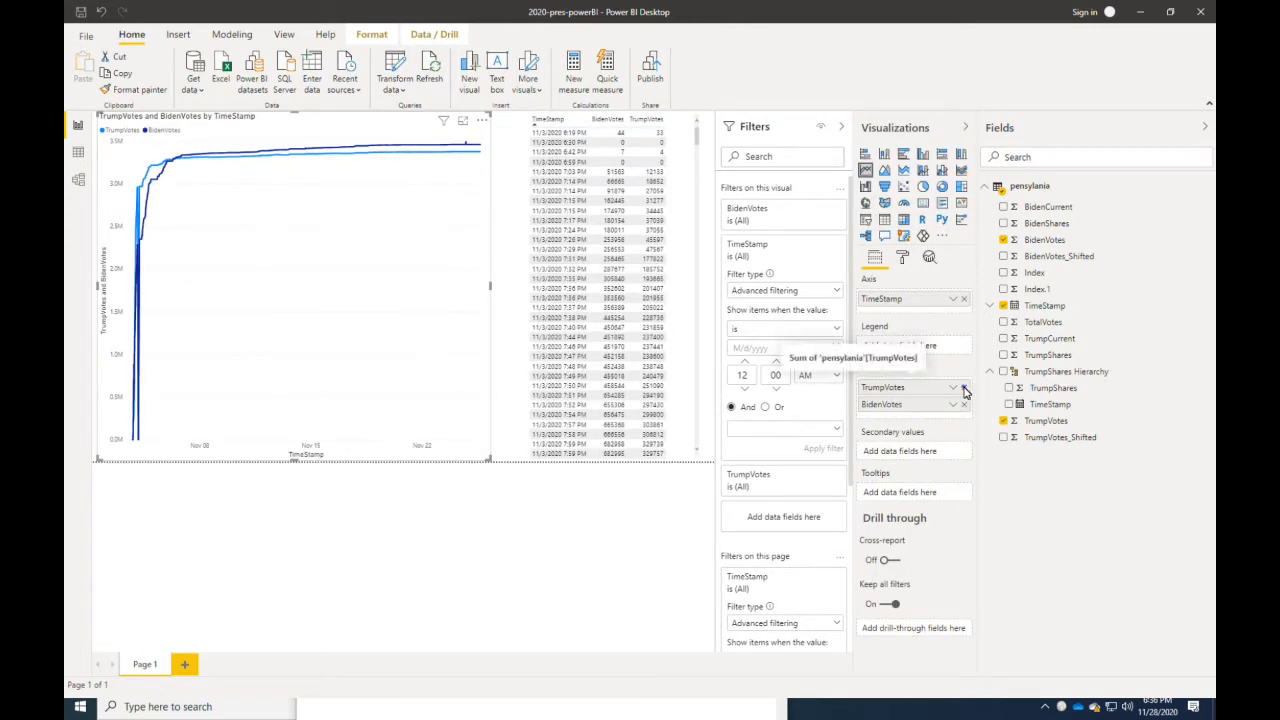
left_click(964, 387)
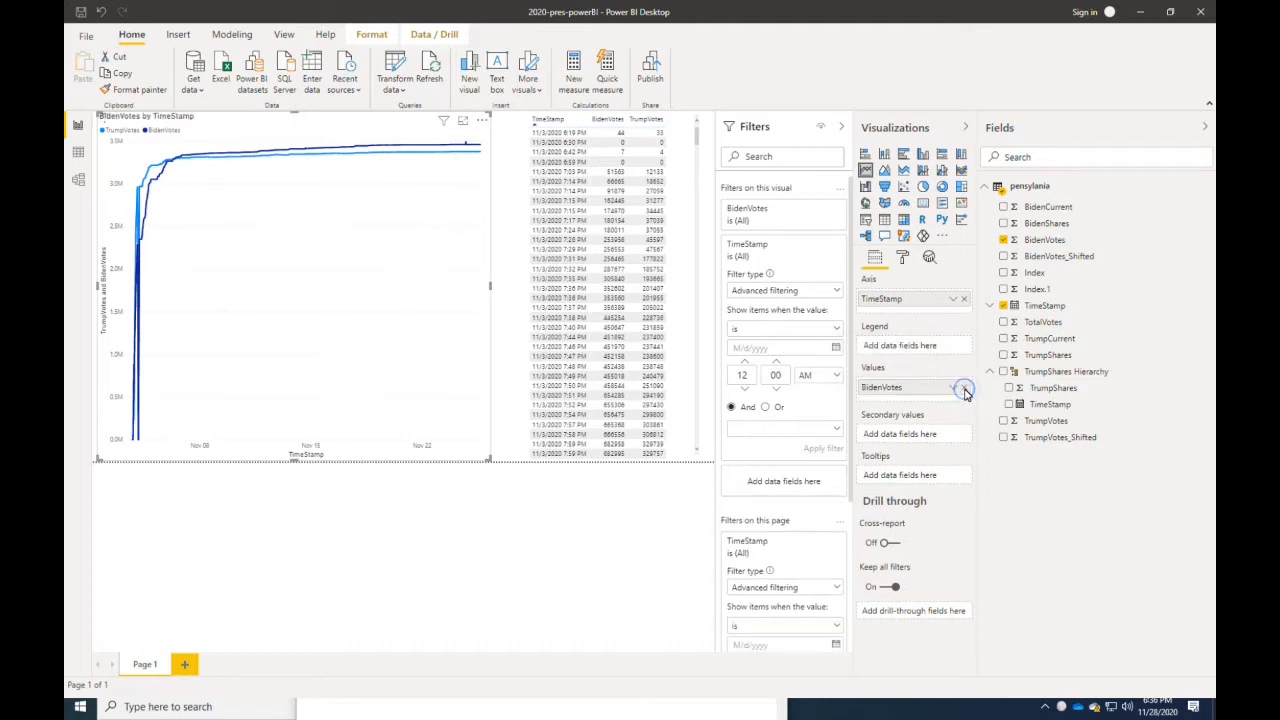
left_click(964, 388)
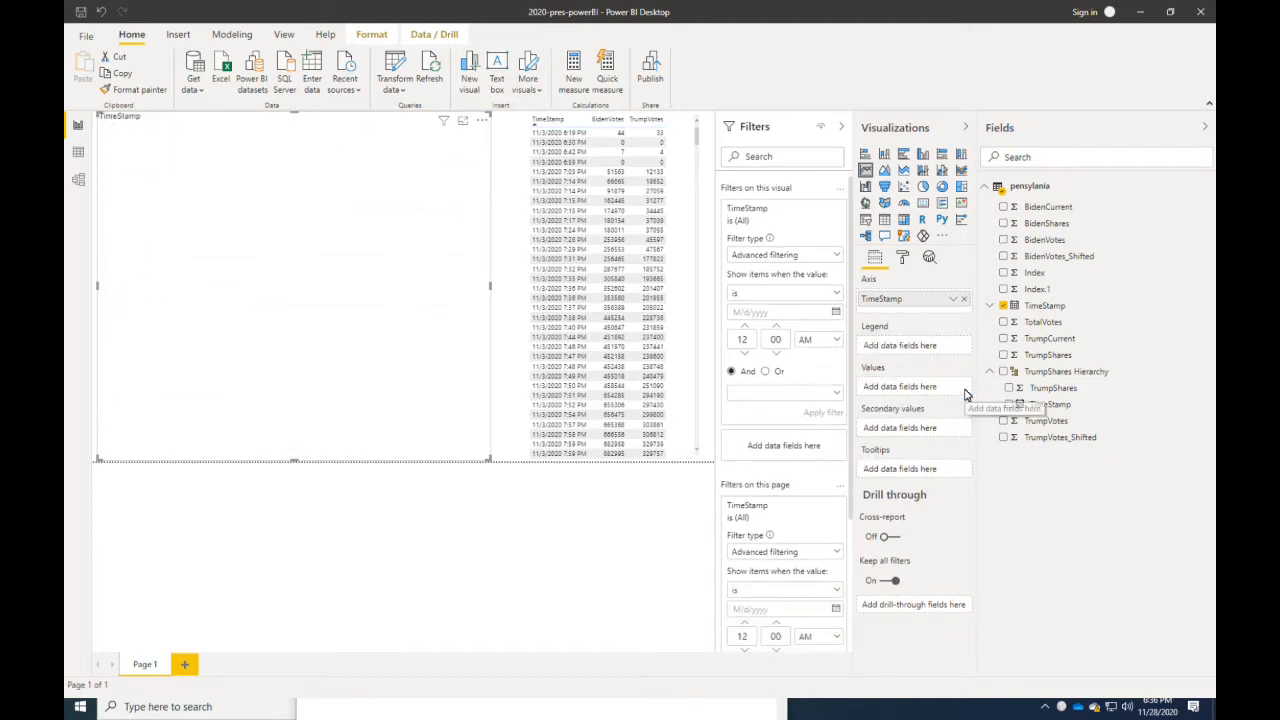
left_click_drag(1038, 339, 925, 388)
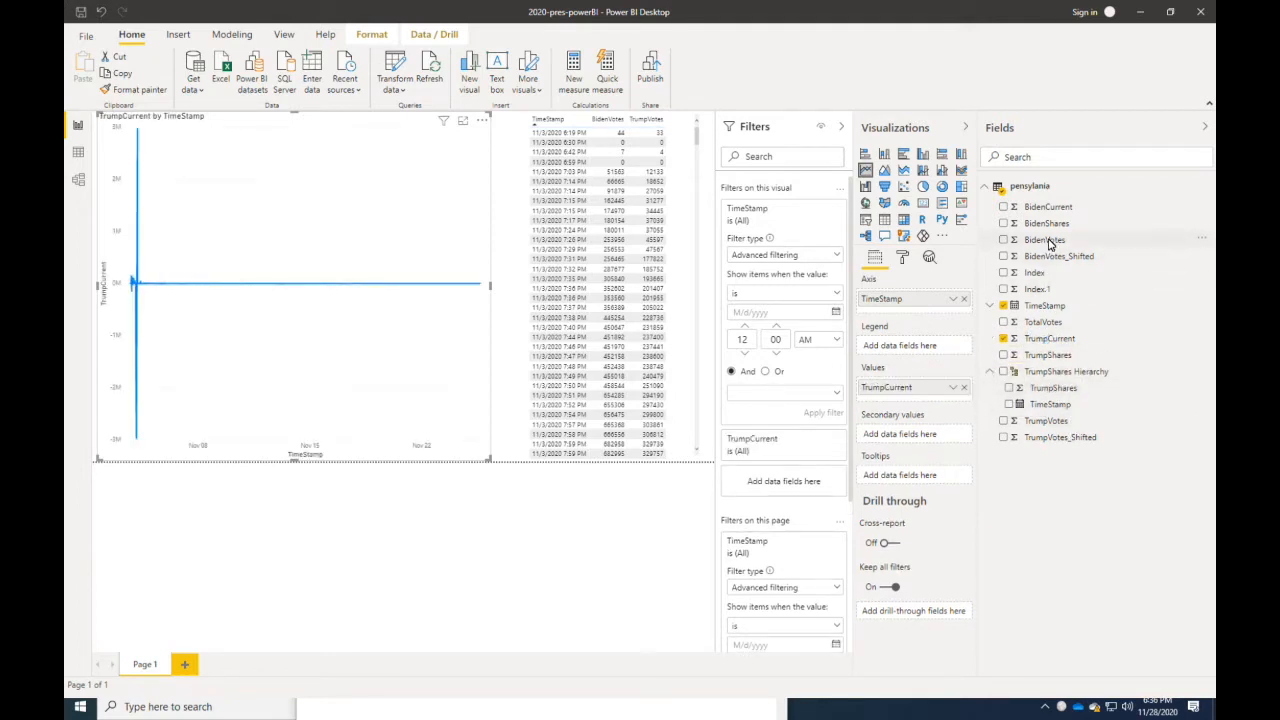
left_click_drag(1056, 207, 935, 408)
left_click_drag(1057, 206, 912, 403)
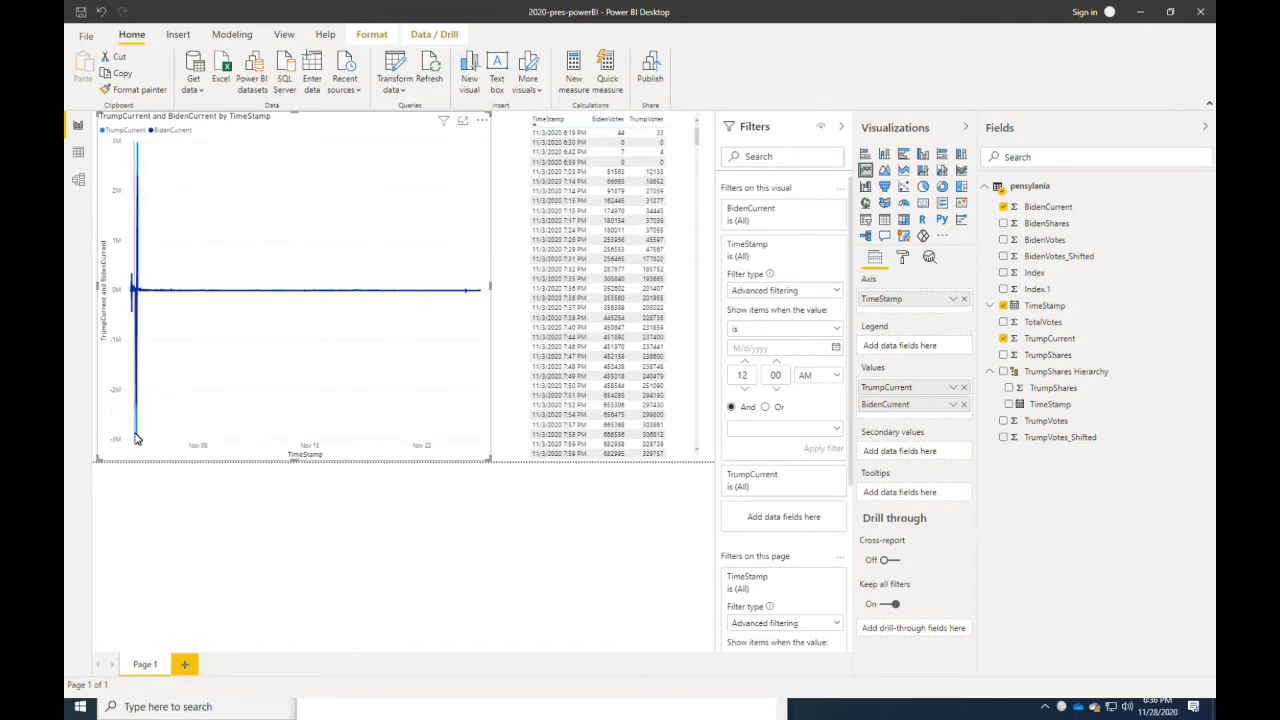
Step: Widen the detail table by extending its left edge to the line chart
mouse_move(136, 438)
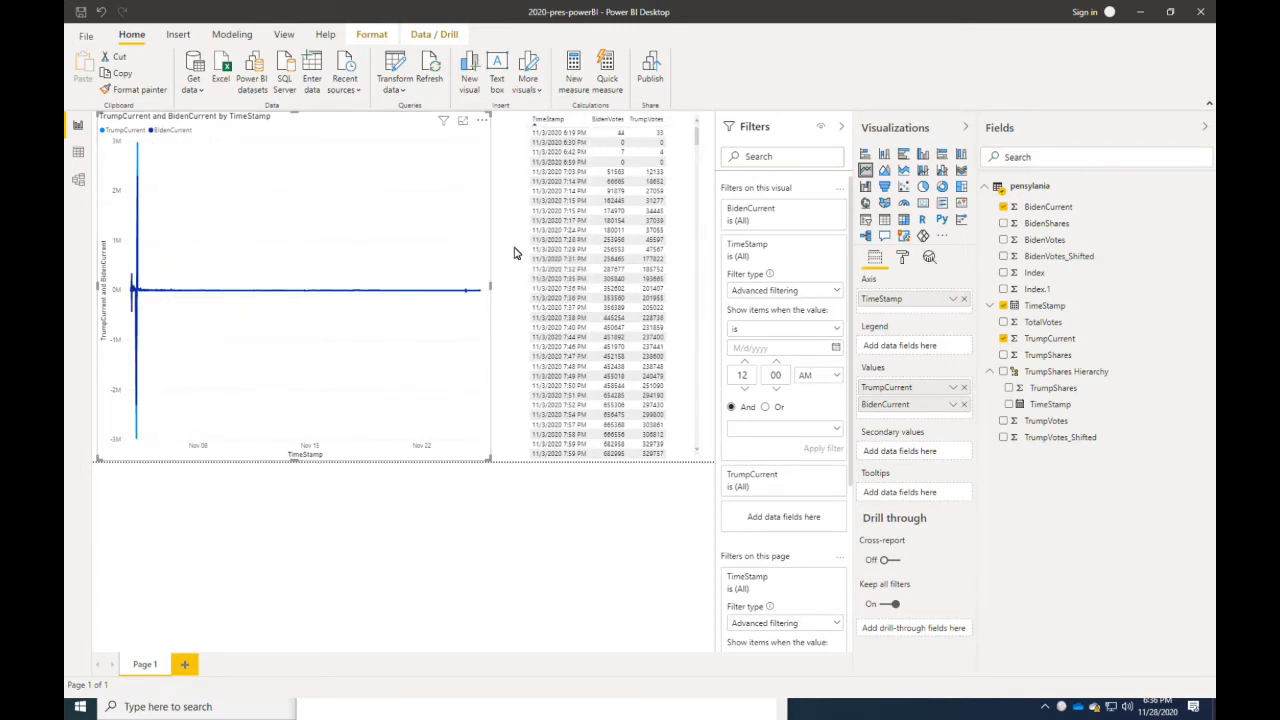
left_click(517, 278)
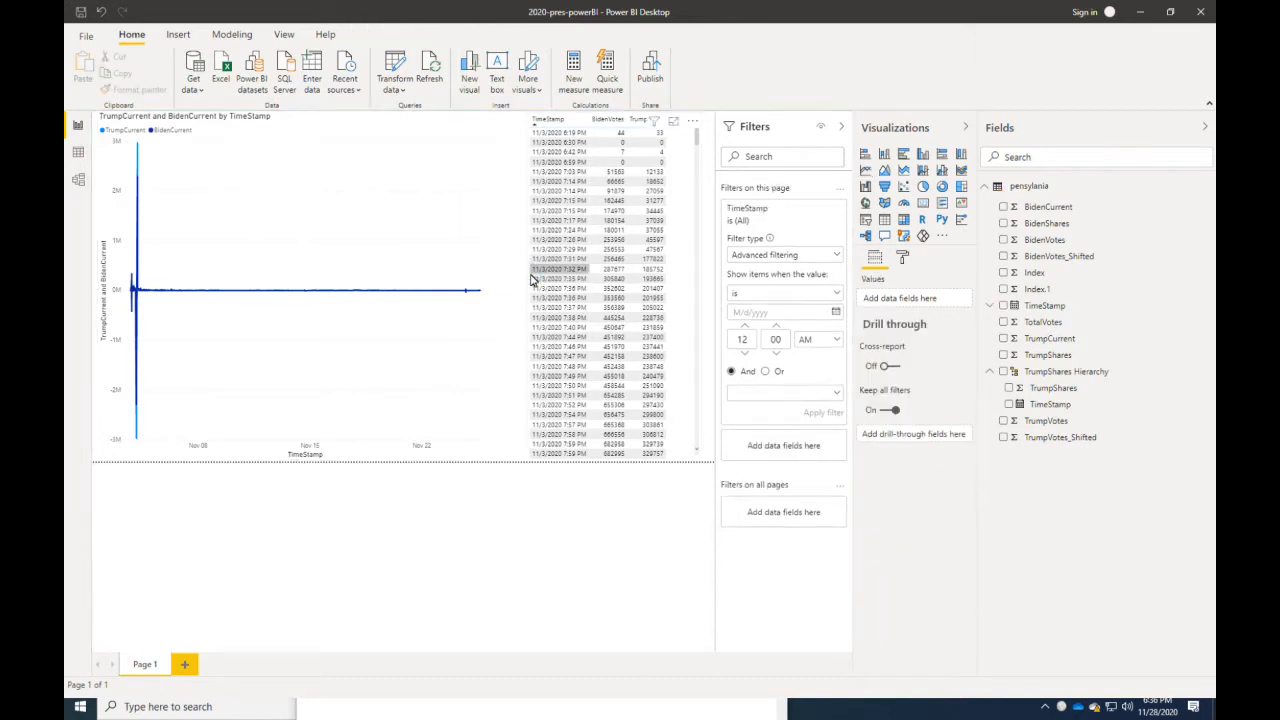
left_click(529, 270)
left_click_drag(526, 288, 479, 287)
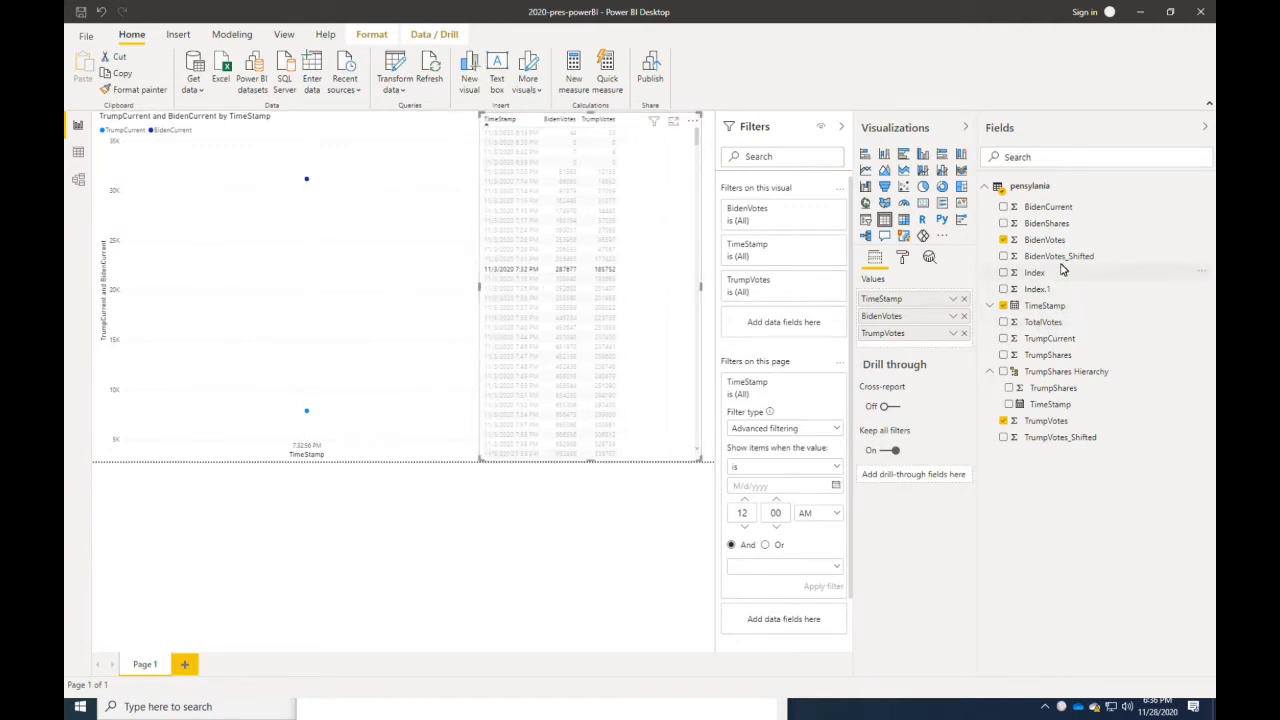
Step: Add TrumpCurrent and BidenCurrent columns to the detail table, then select the line chart to release the row selection
left_click_drag(1049, 340, 915, 350)
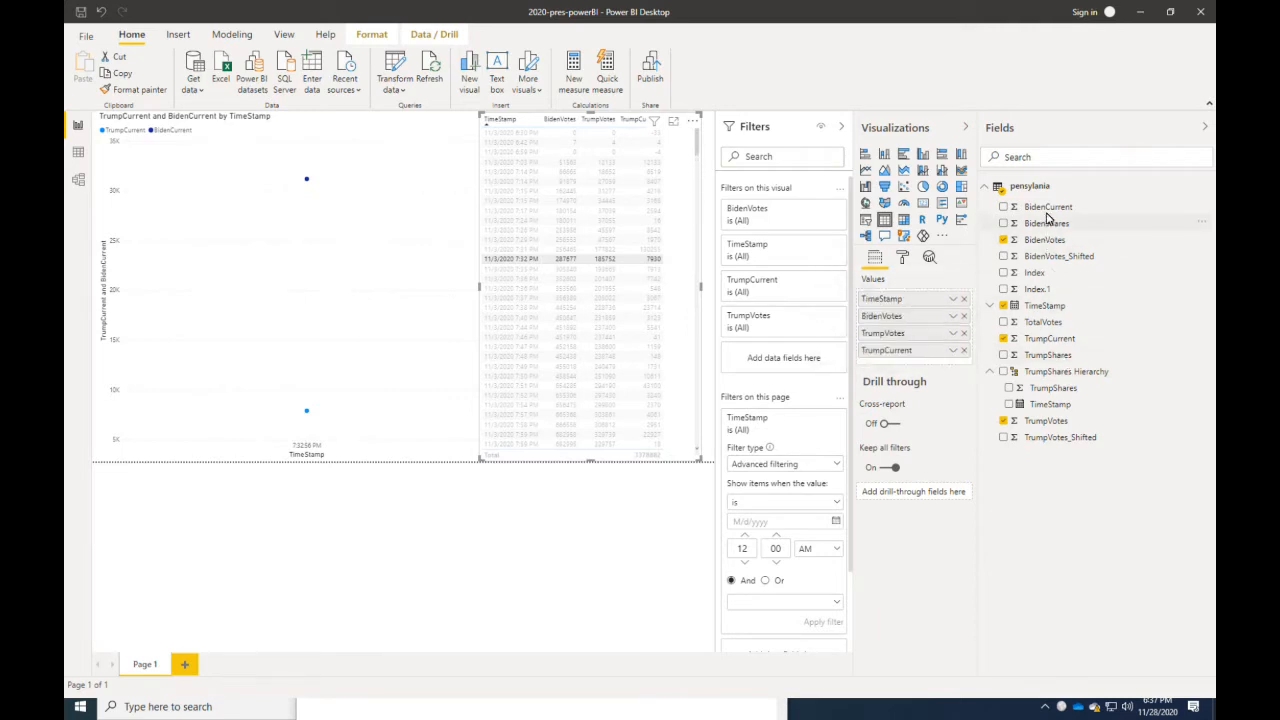
left_click_drag(1043, 206, 922, 366)
left_click(331, 203)
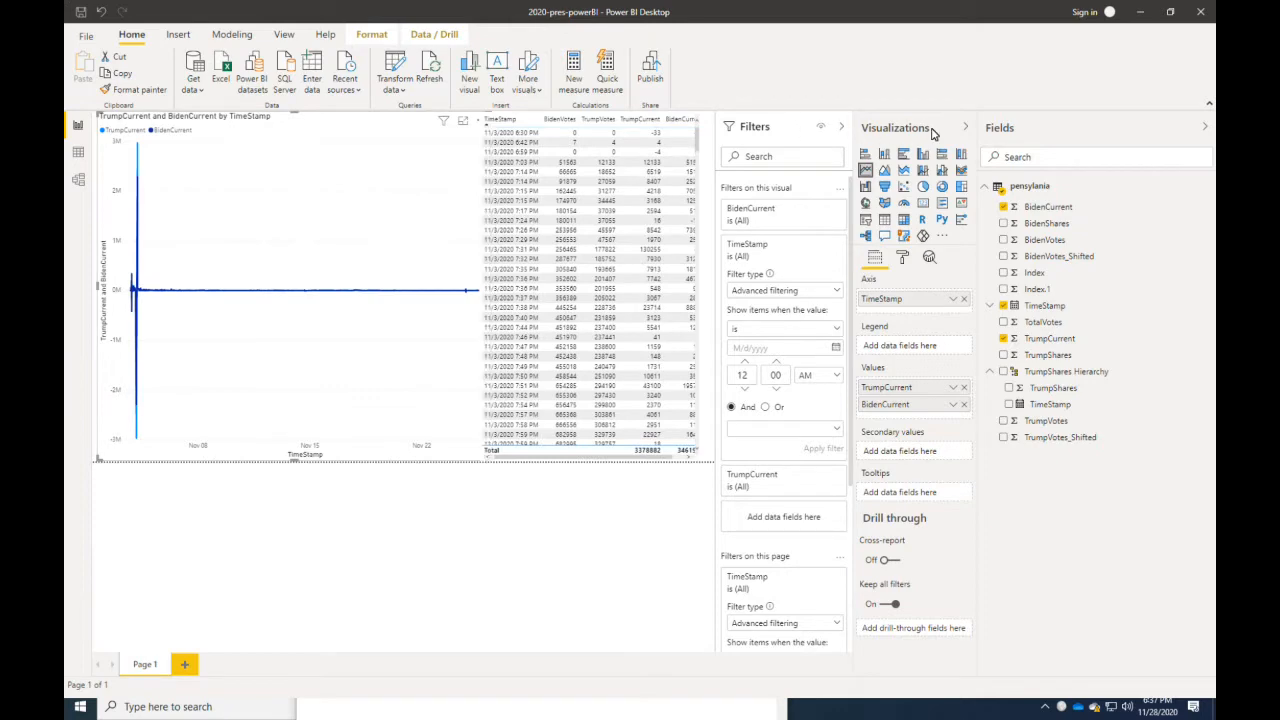
Step: Collapse the Visualizations and Fields panes and narrow the line chart to free space beside the table
left_click(965, 128)
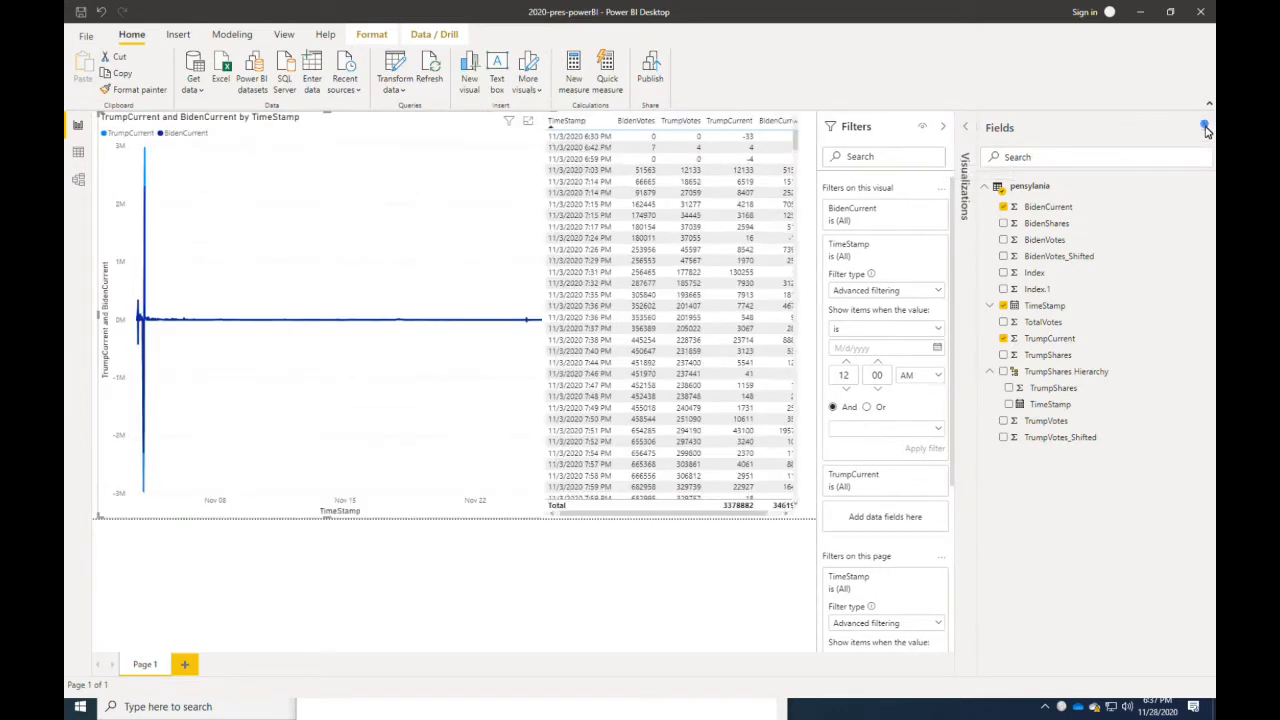
left_click(1203, 129)
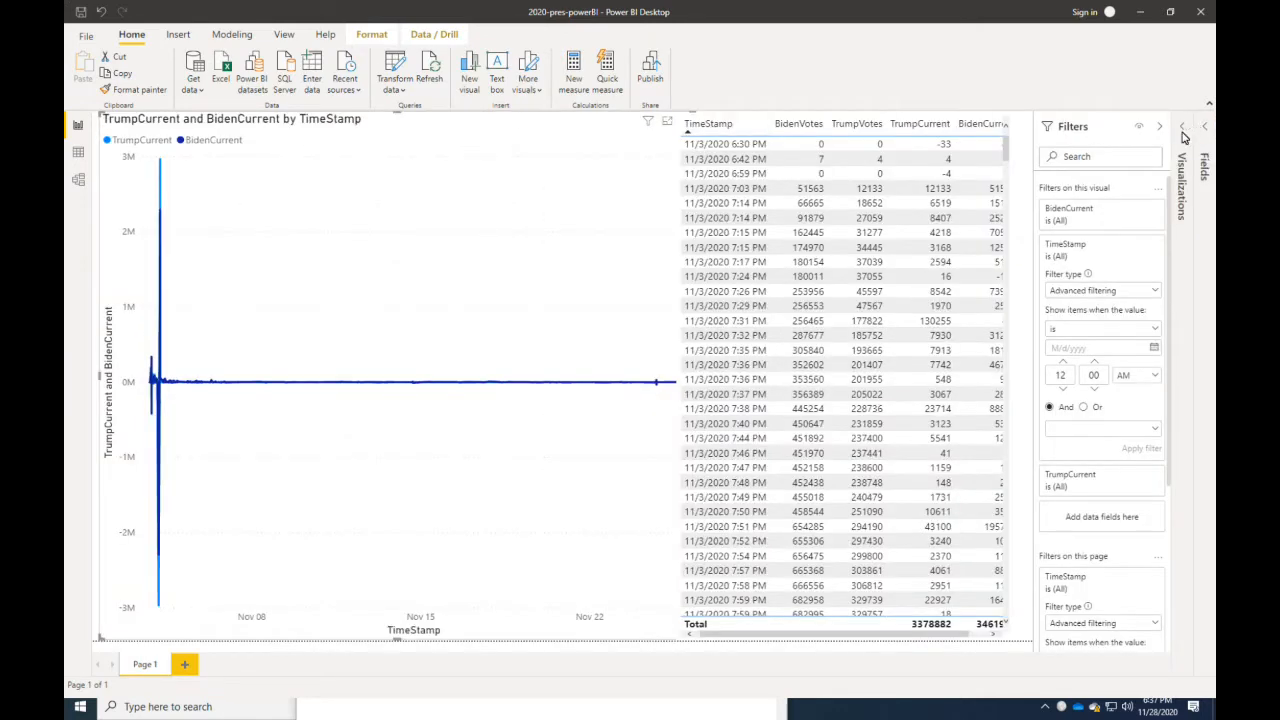
left_click_drag(679, 381, 642, 380)
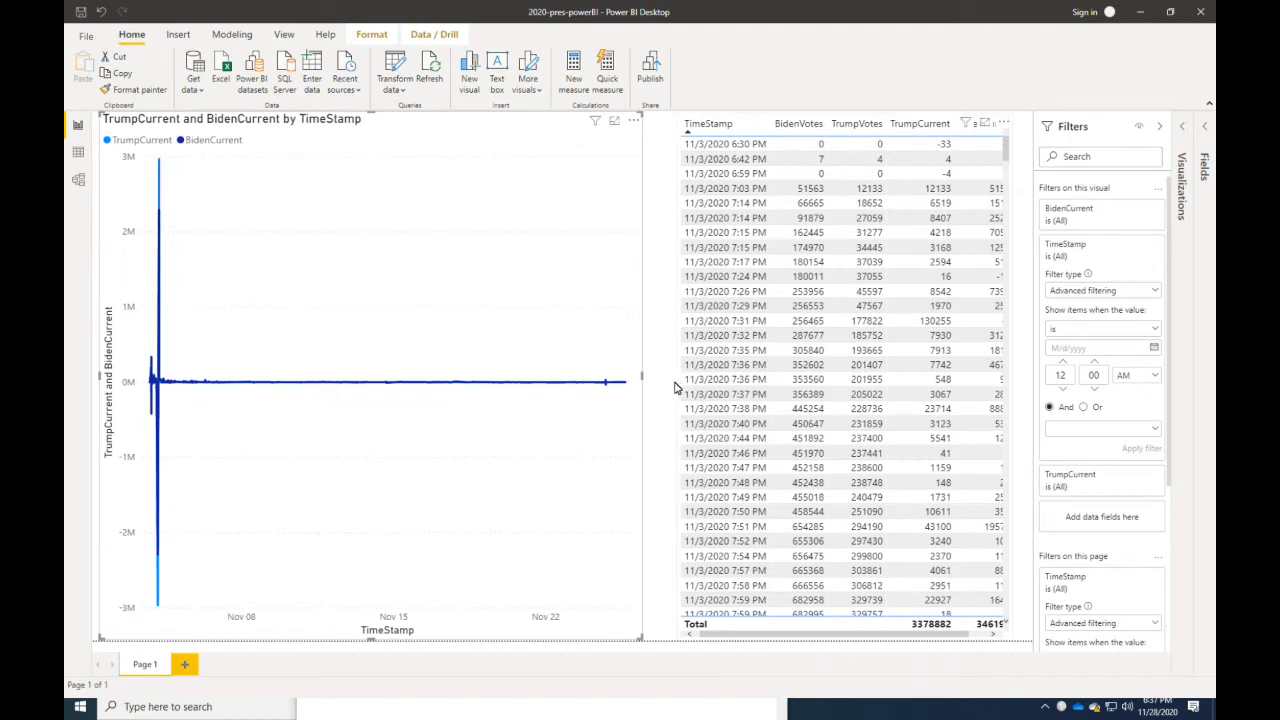
Step: Widen the detail table leftward so the full BidenCurrent column fits
left_click(672, 386)
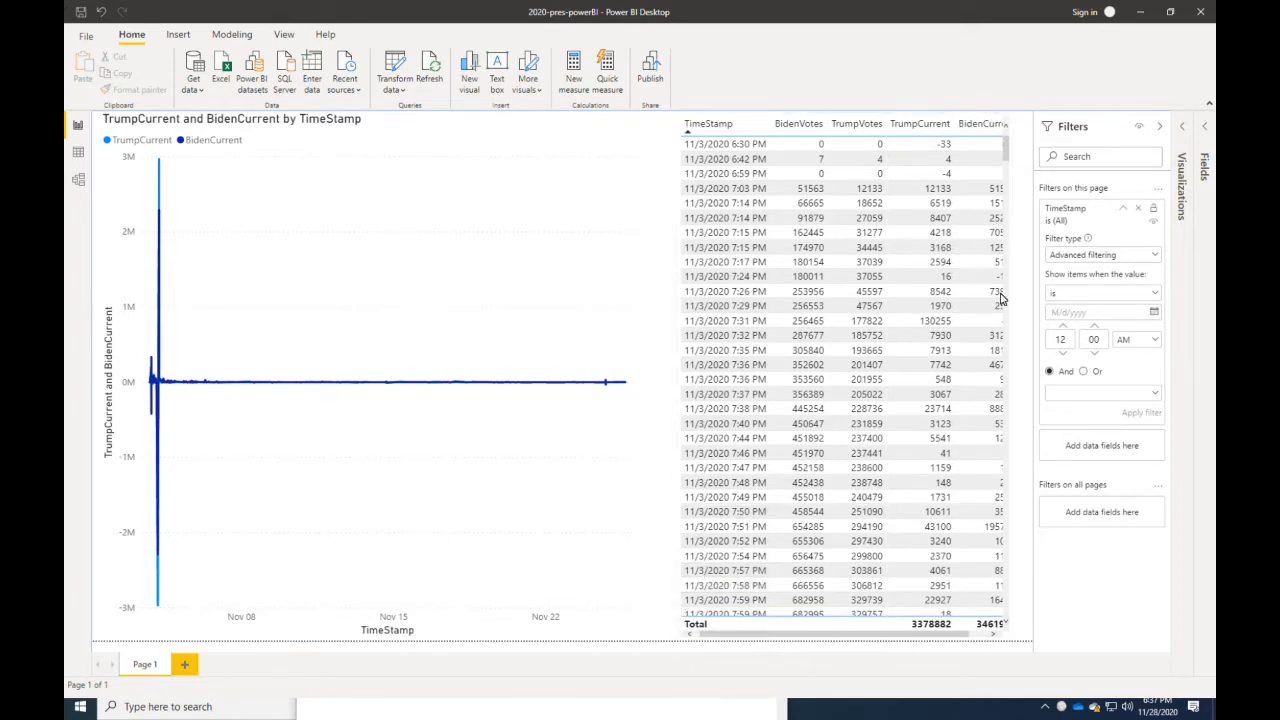
left_click(677, 244)
left_click_drag(677, 385, 630, 383)
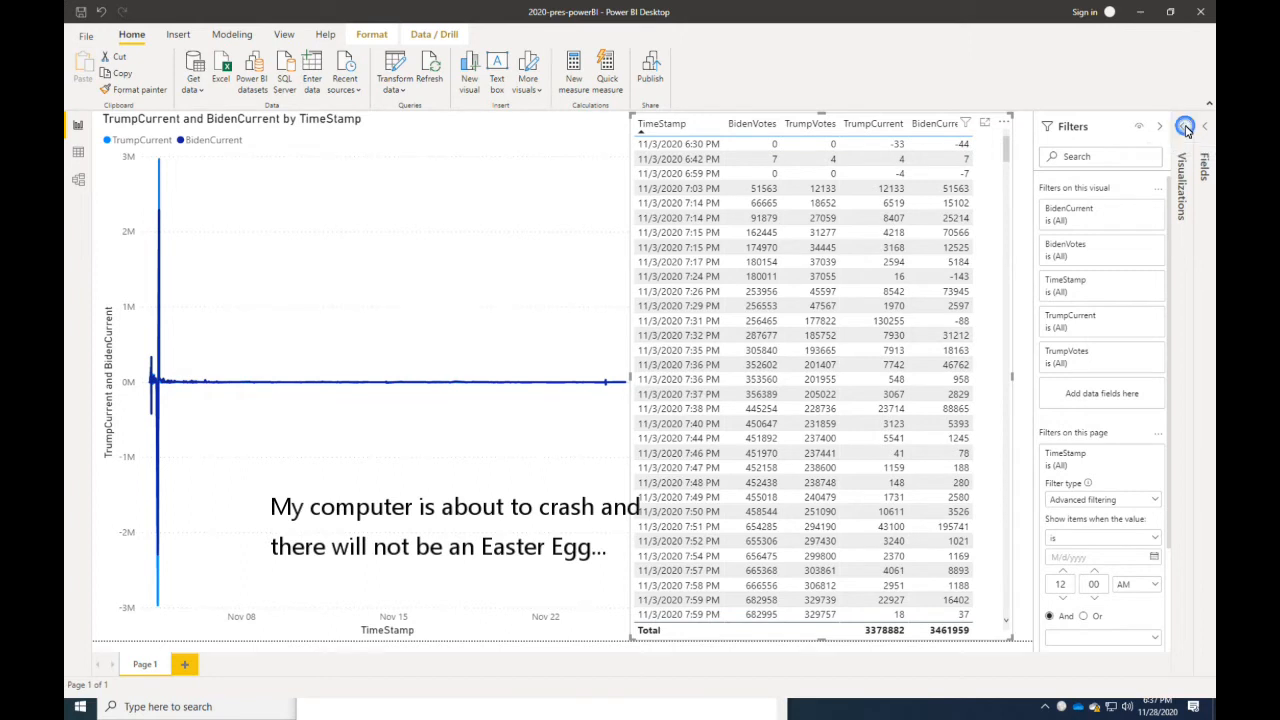
Step: Expand the Visualizations pane and summarize the detail table's TrumpCurrent column by Average
left_click(1185, 130)
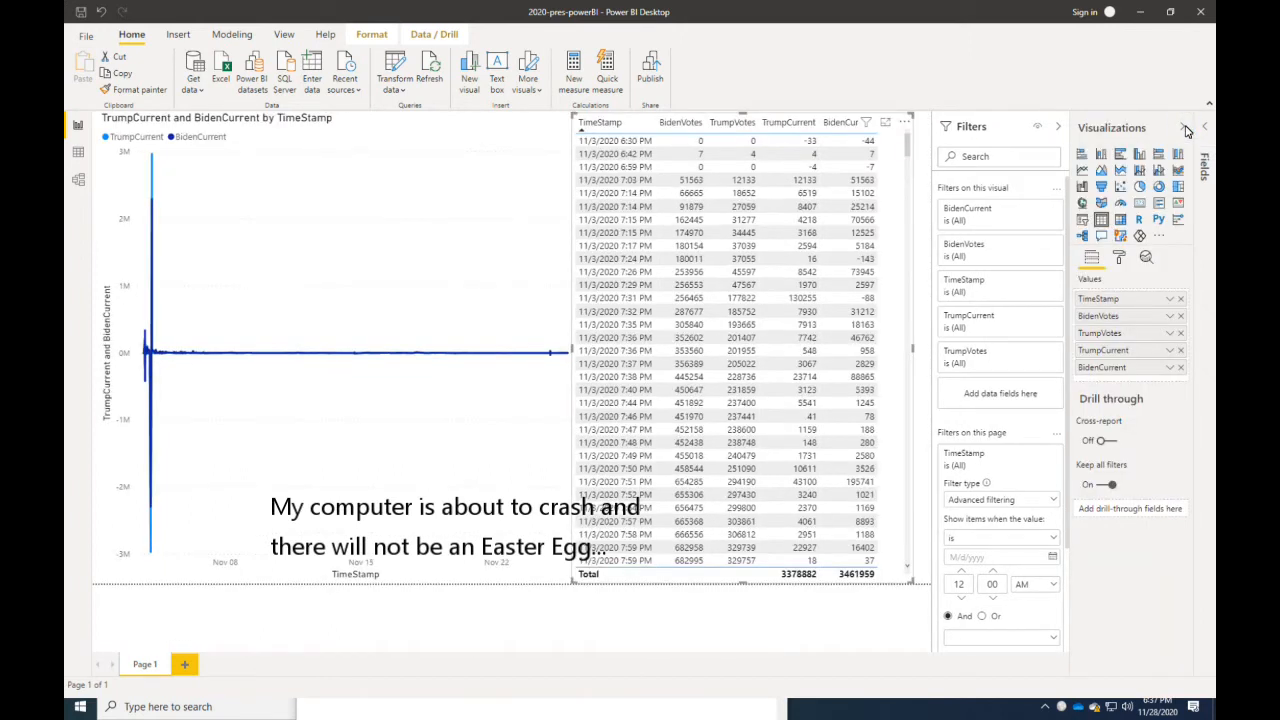
left_click(1169, 350)
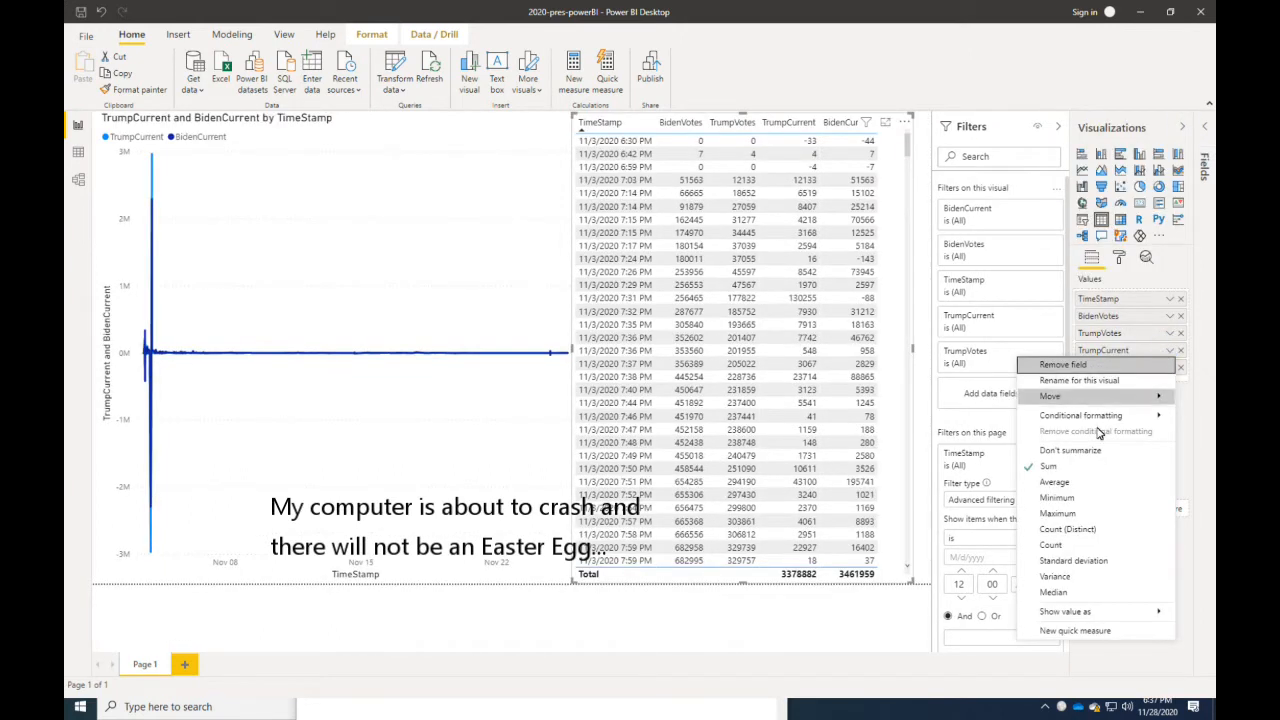
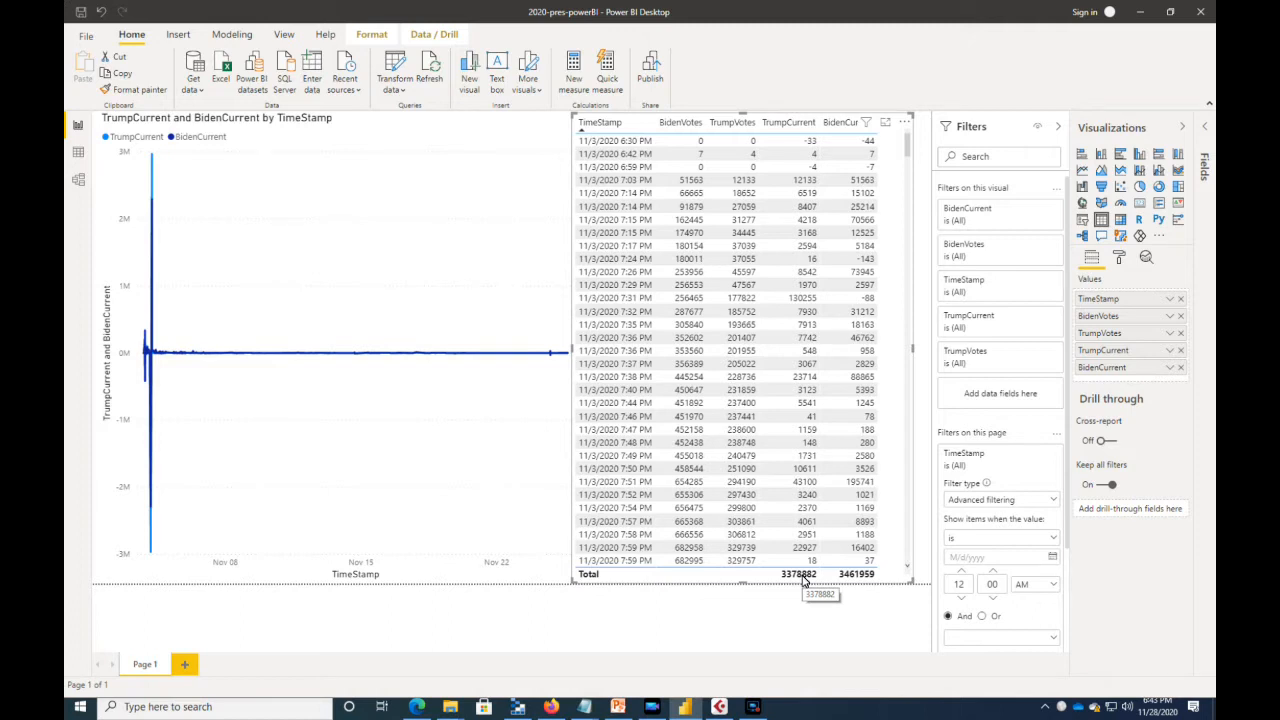
left_click(1170, 351)
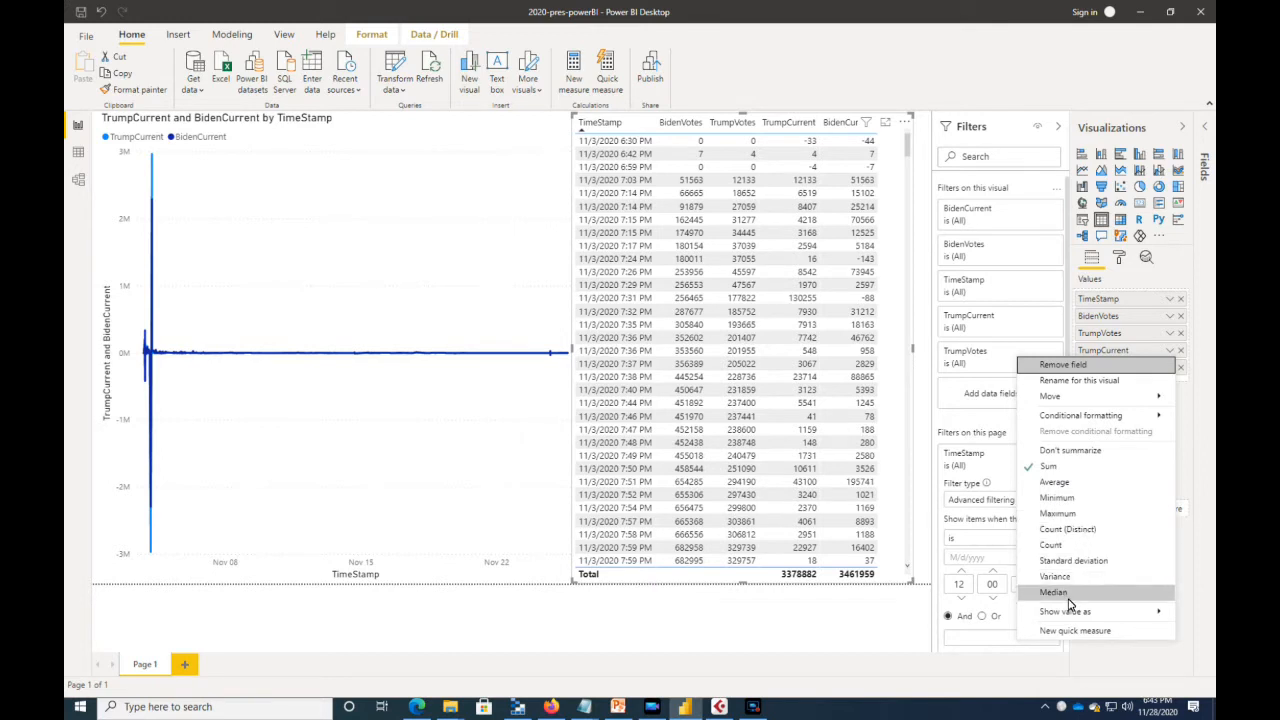
mouse_move(1068, 612)
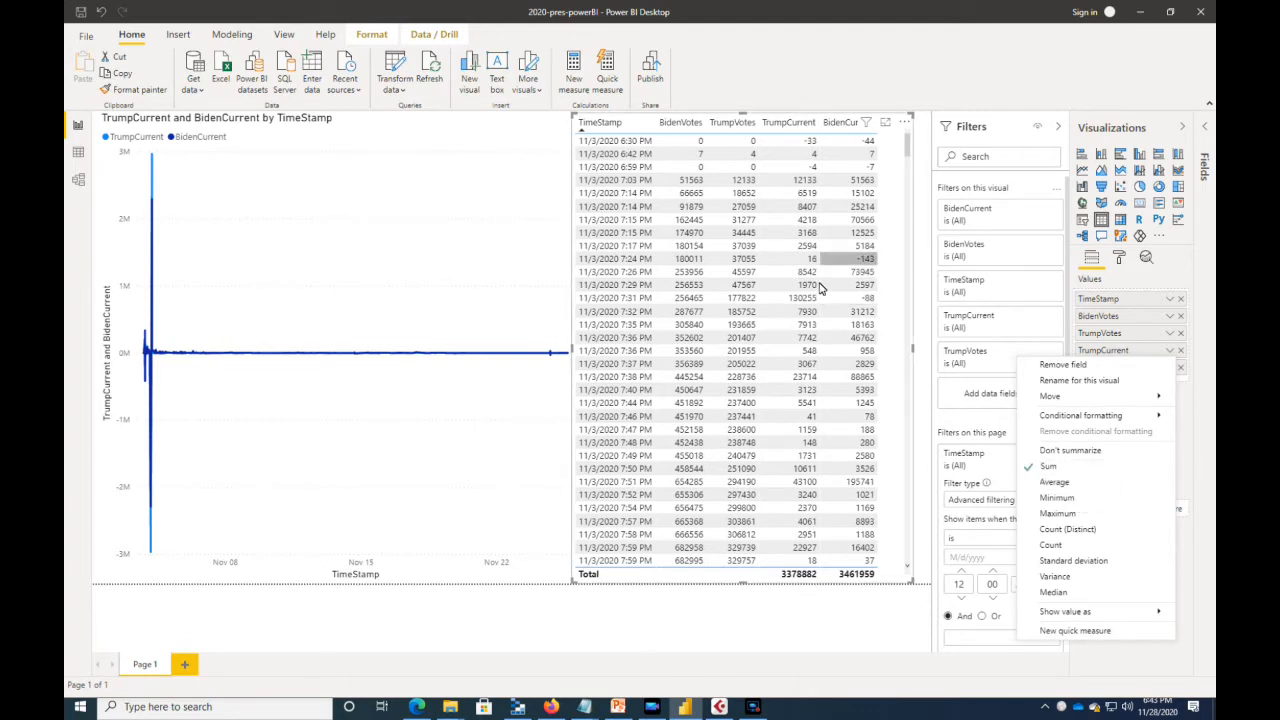
left_click(1066, 484)
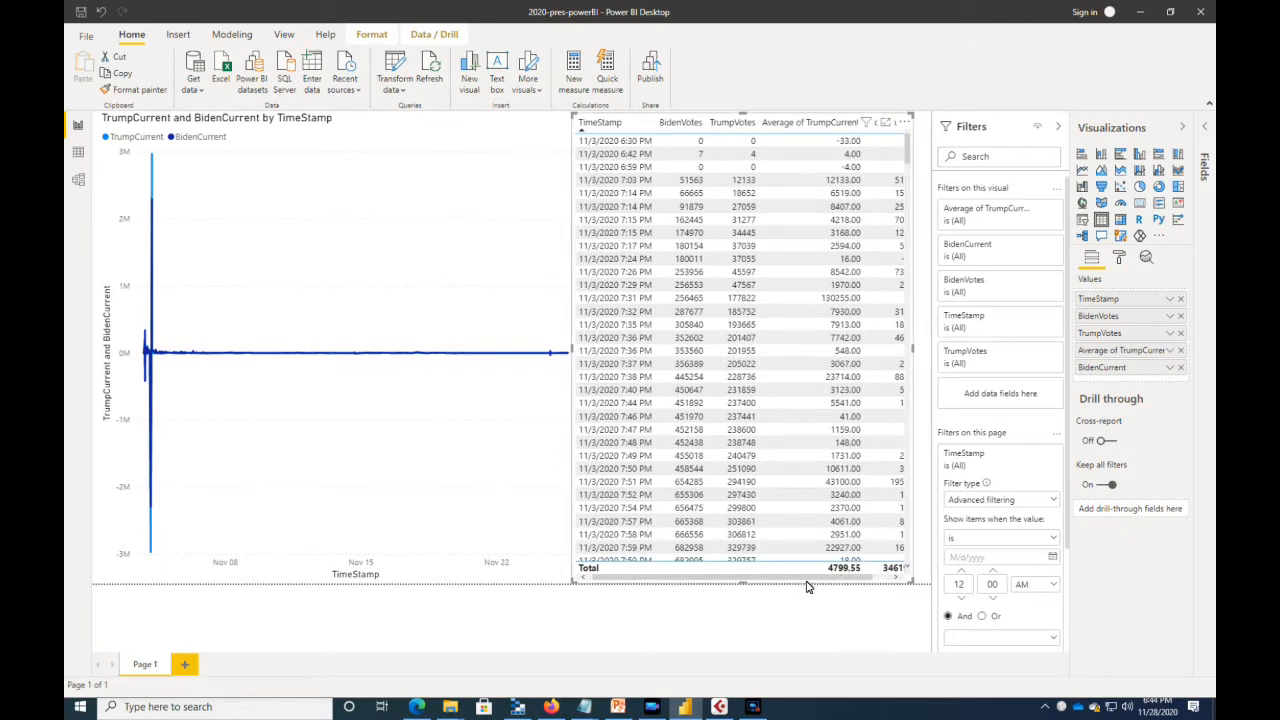
left_click_drag(811, 580, 878, 583)
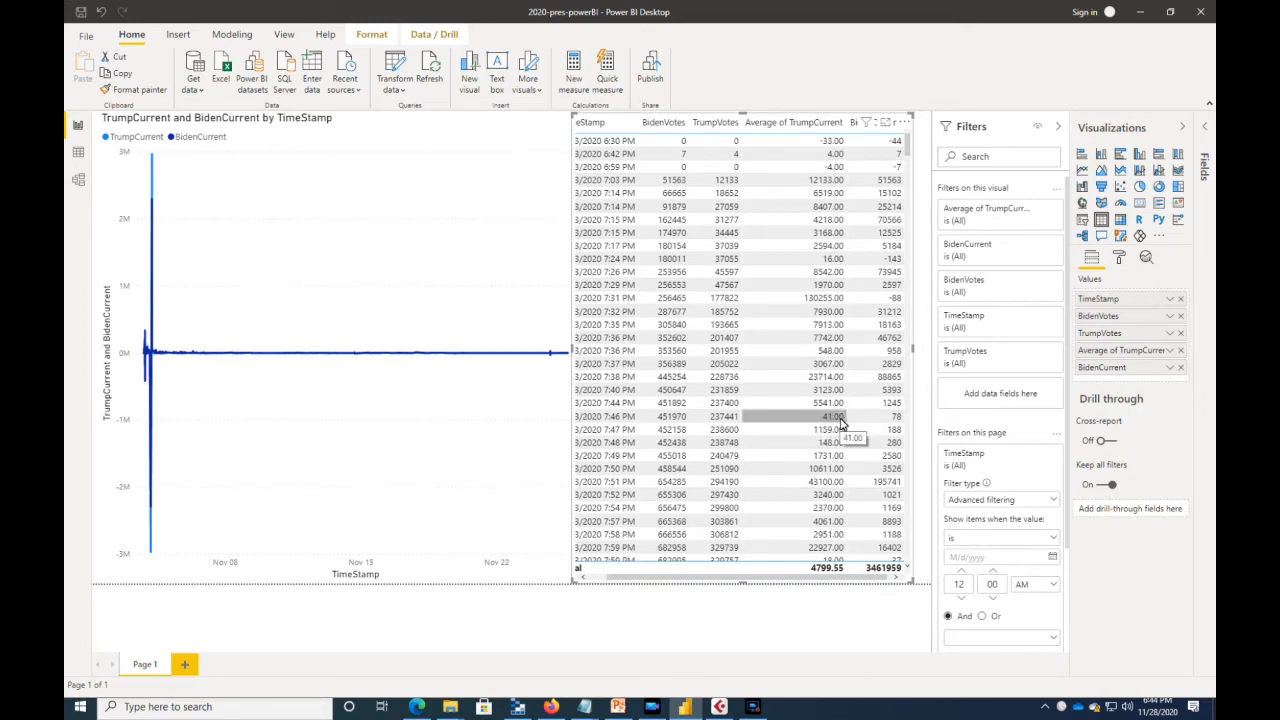
Step: Switch the detail table's TrumpCurrent summarization to Sum and back to Average to compare the totals
left_click(1169, 351)
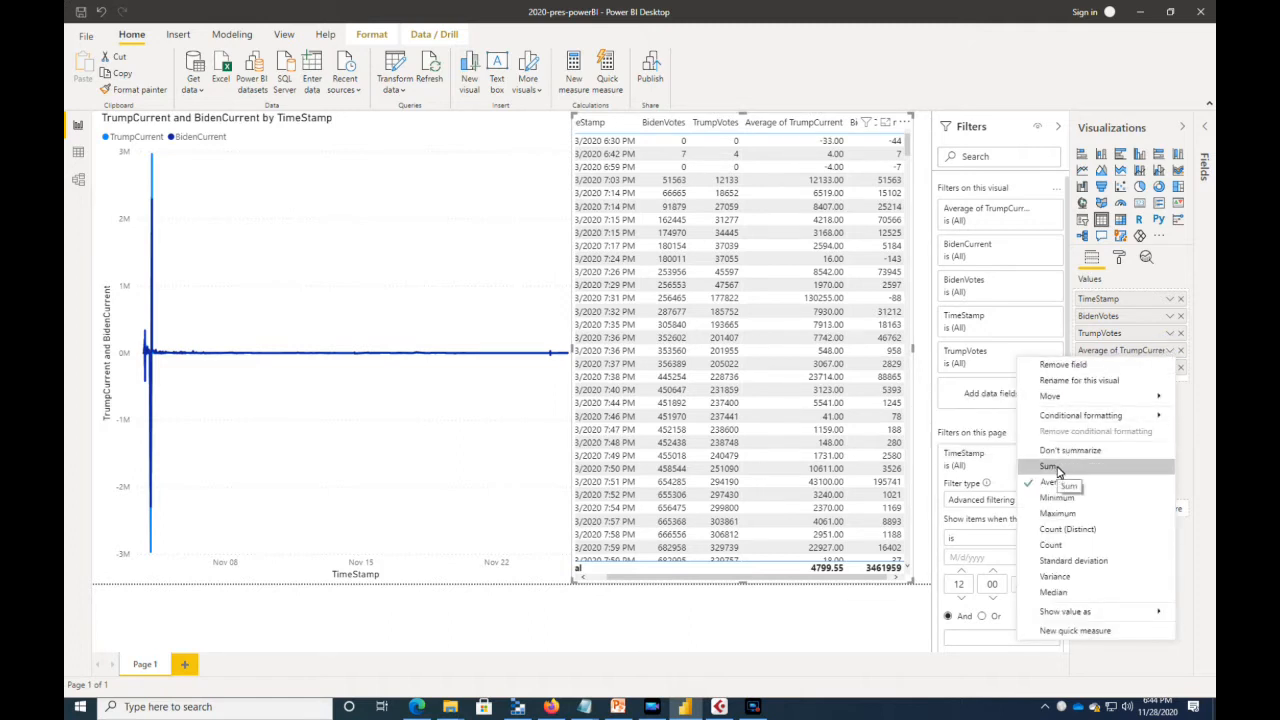
left_click(1050, 467)
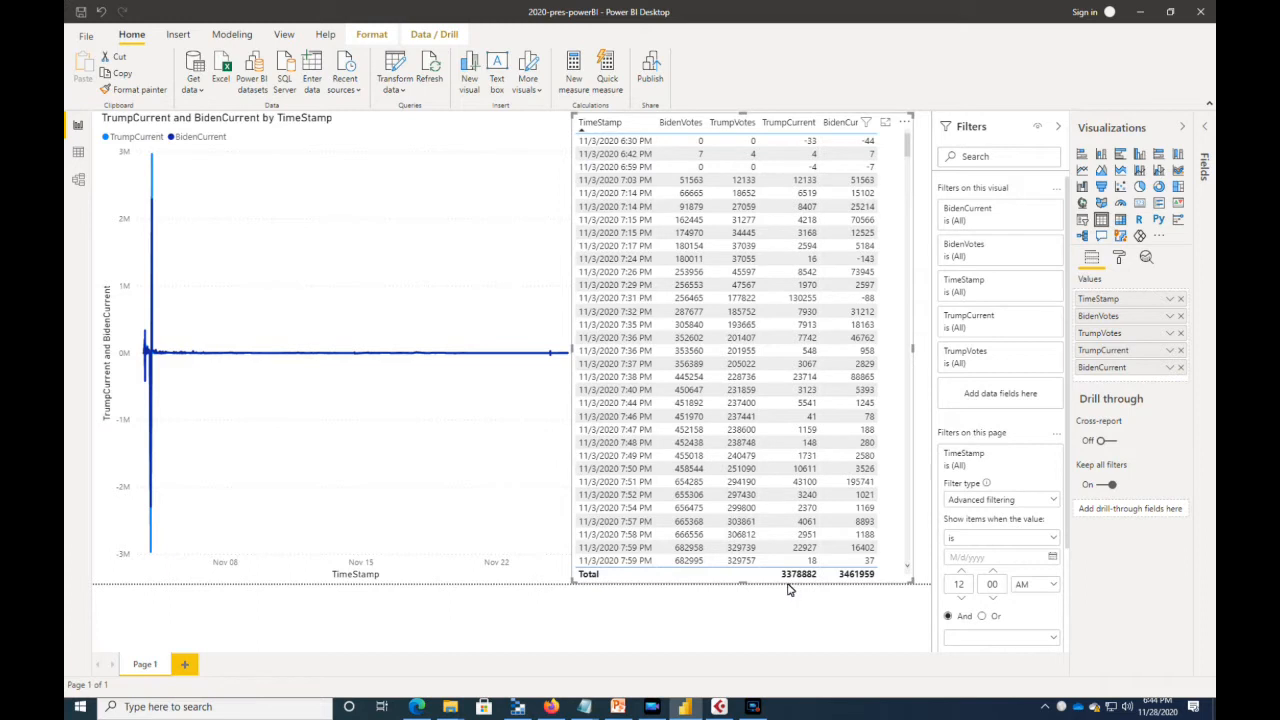
left_click(1168, 350)
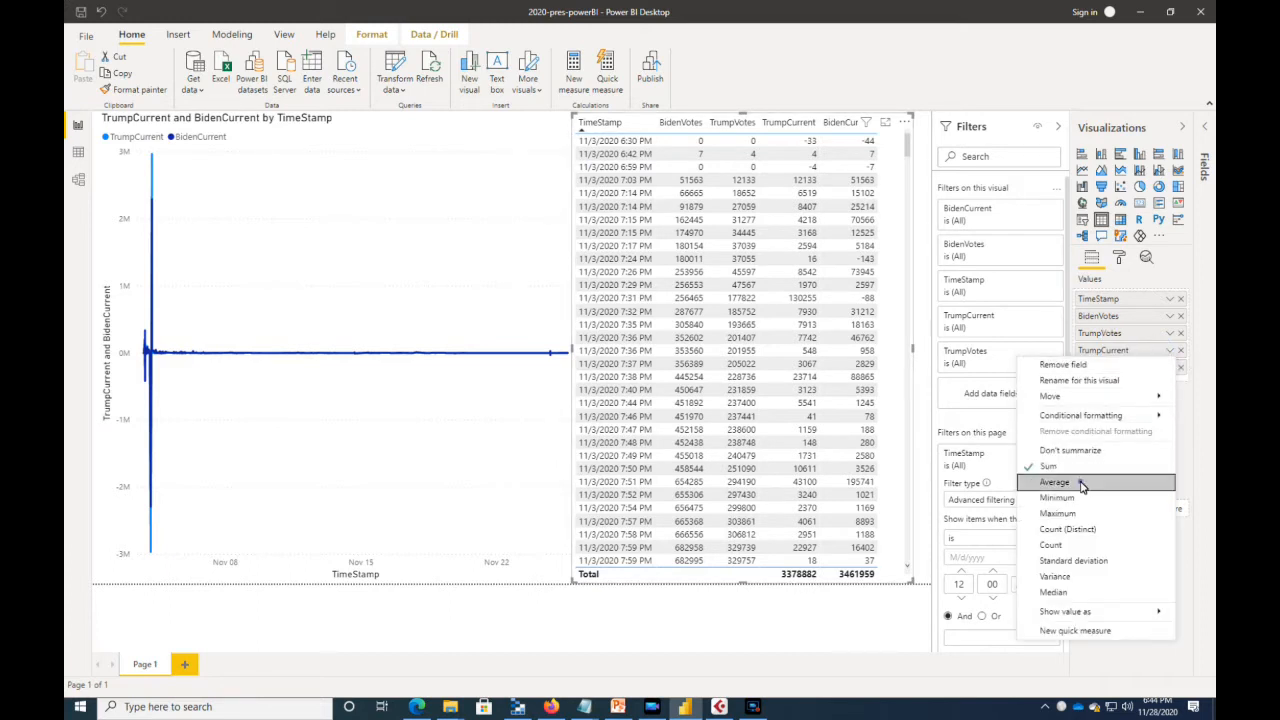
left_click(1054, 482)
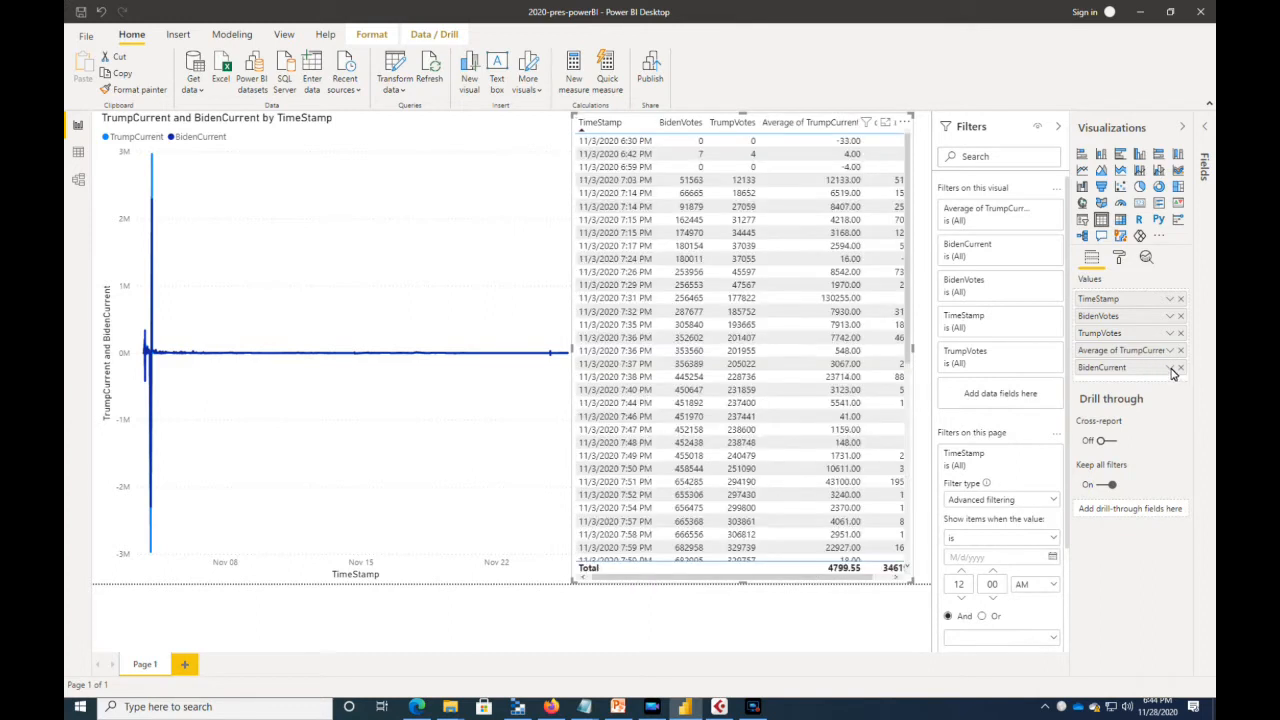
Step: Summarize the detail table's BidenCurrent column by Average and bring its total into view
left_click(1170, 367)
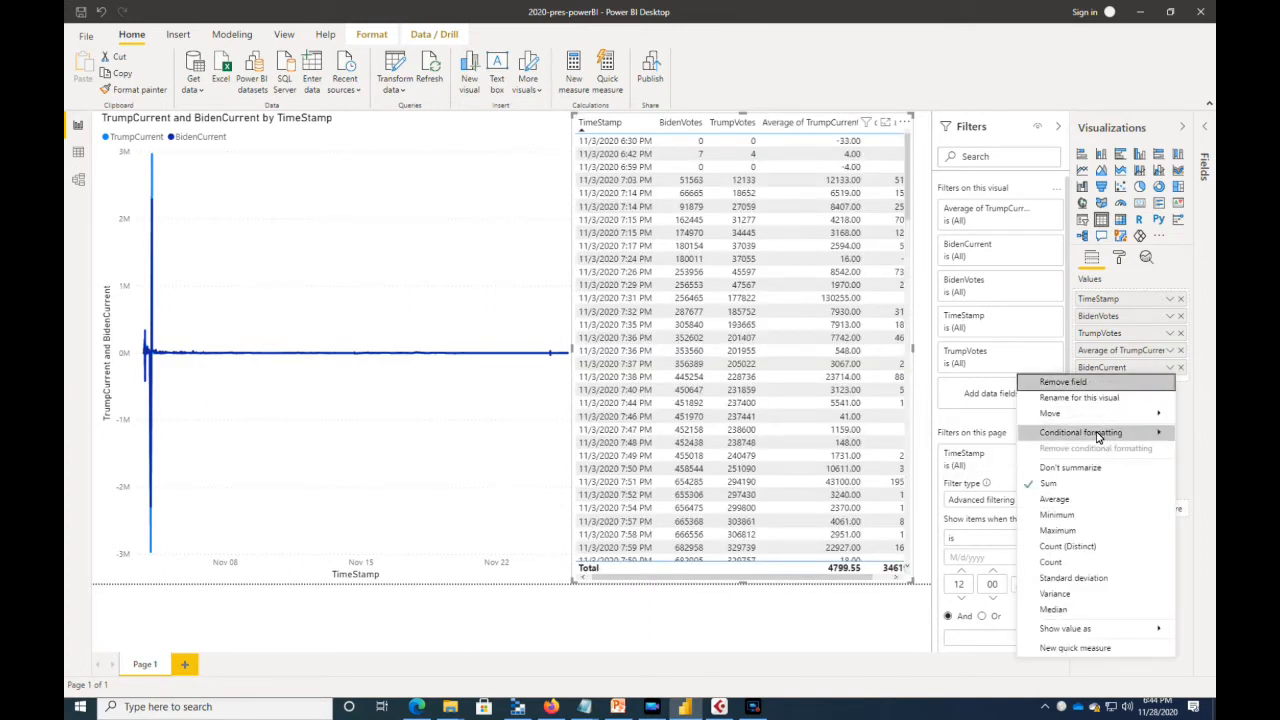
left_click(1056, 499)
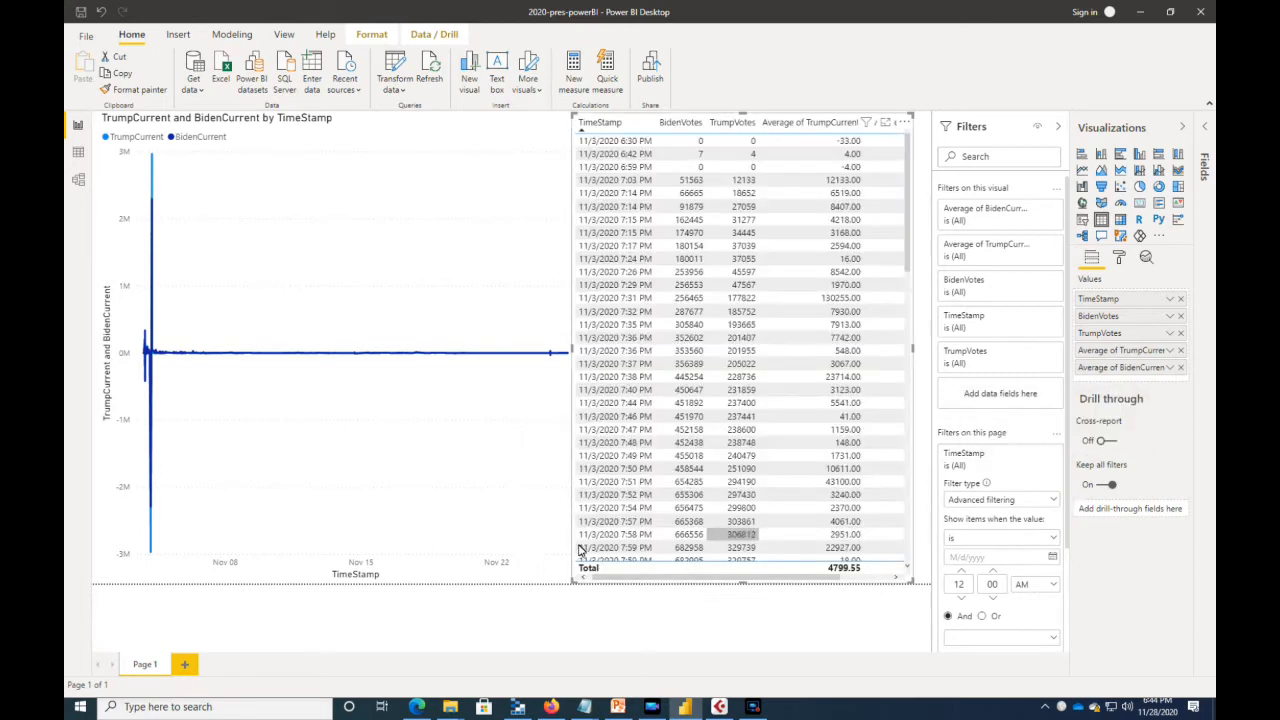
left_click_drag(640, 580, 729, 580)
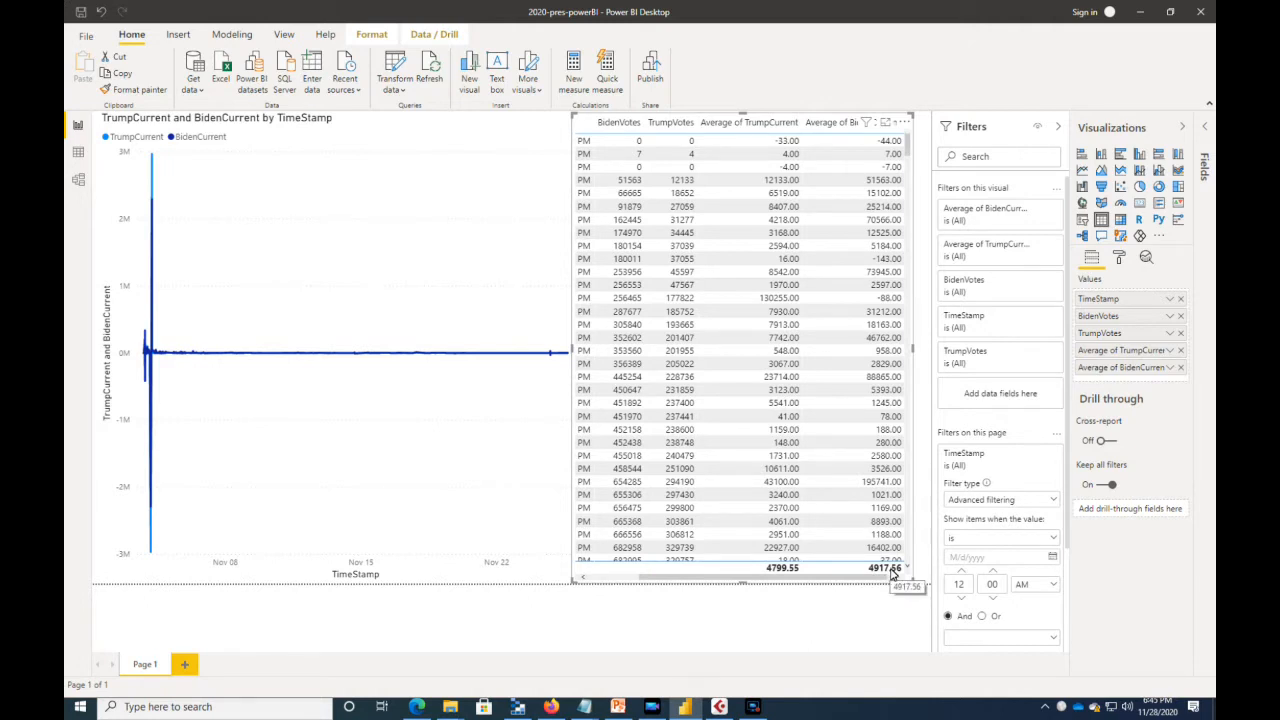
Step: Summarize both TrumpCurrent and BidenCurrent by Standard deviation in the detail table
left_click(1169, 351)
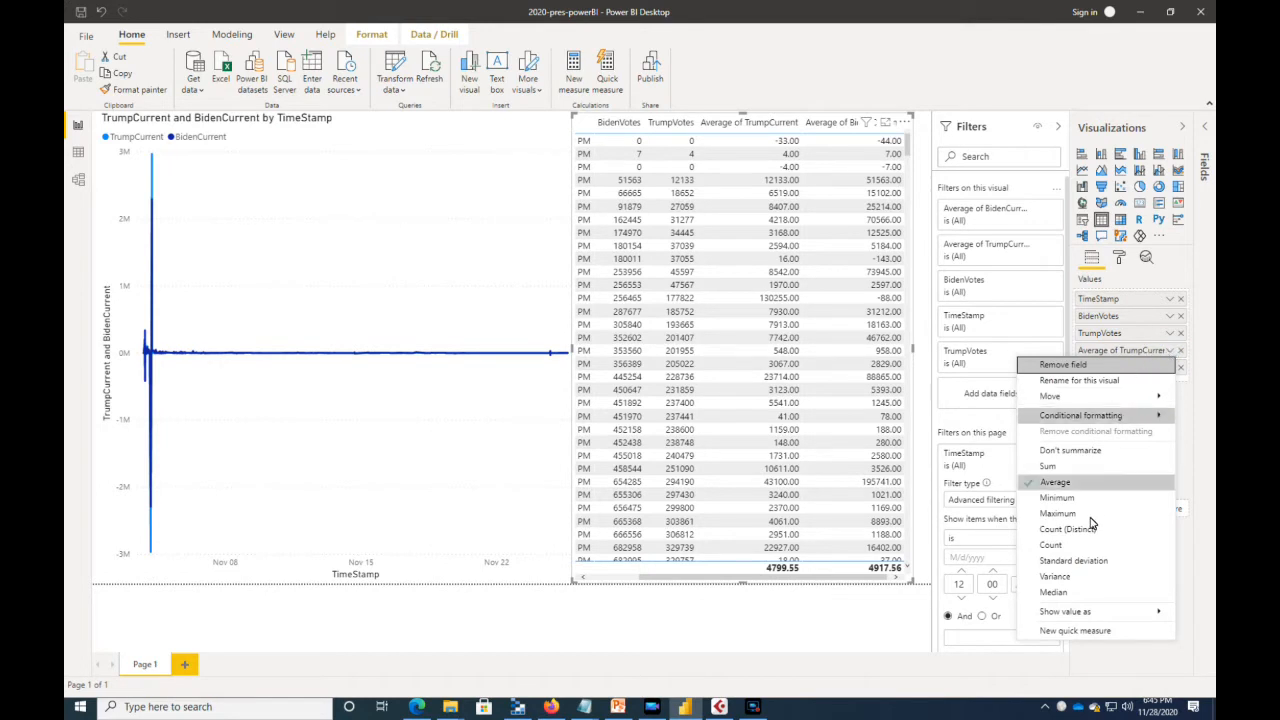
left_click(1088, 561)
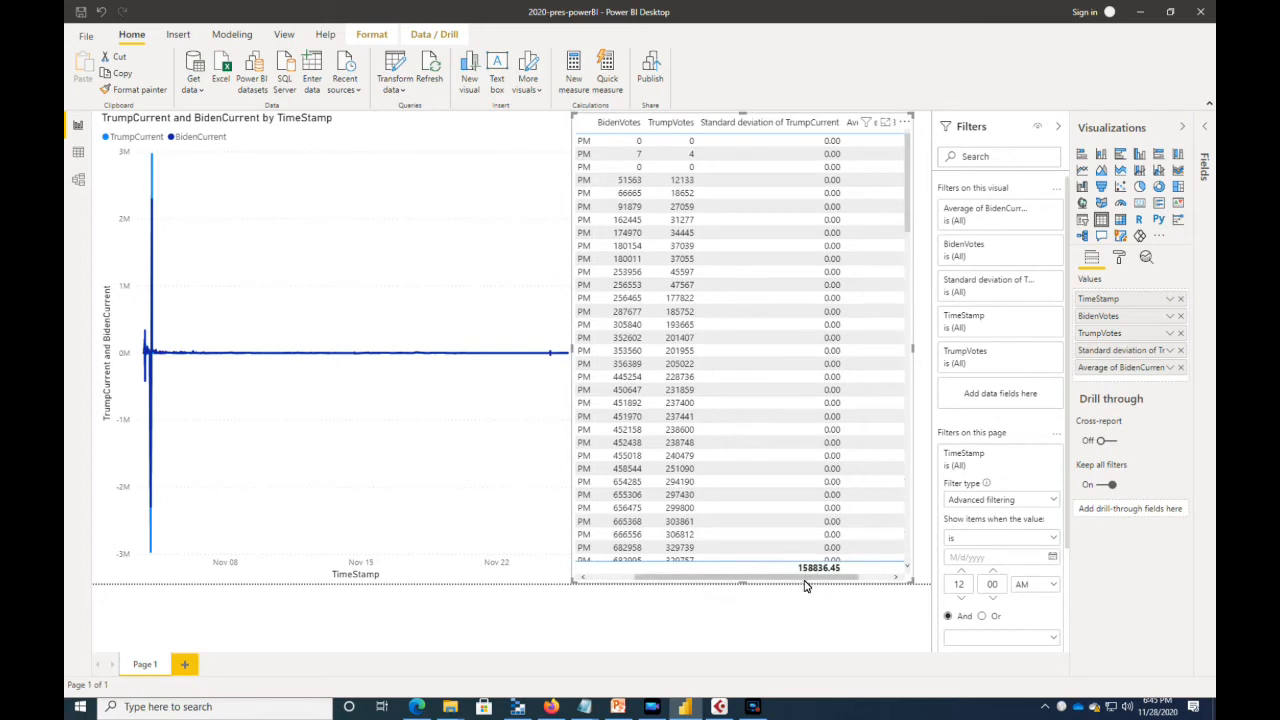
left_click_drag(806, 583, 927, 582)
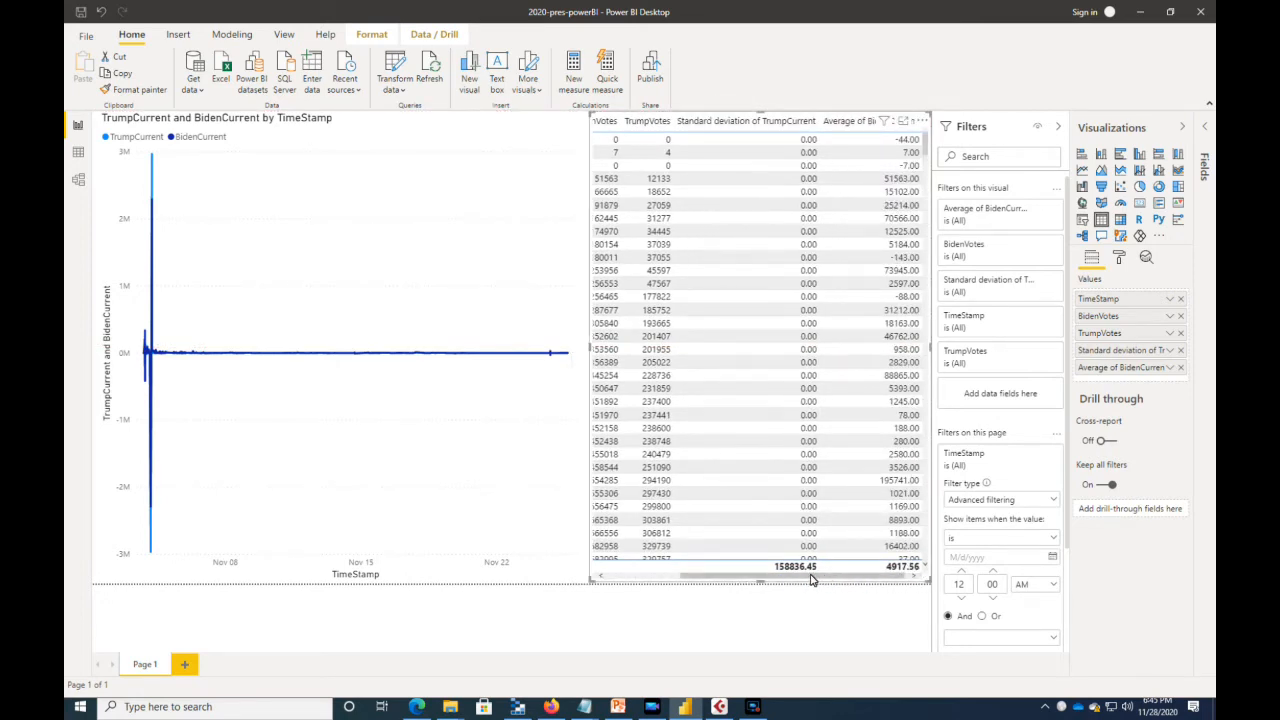
left_click(1170, 367)
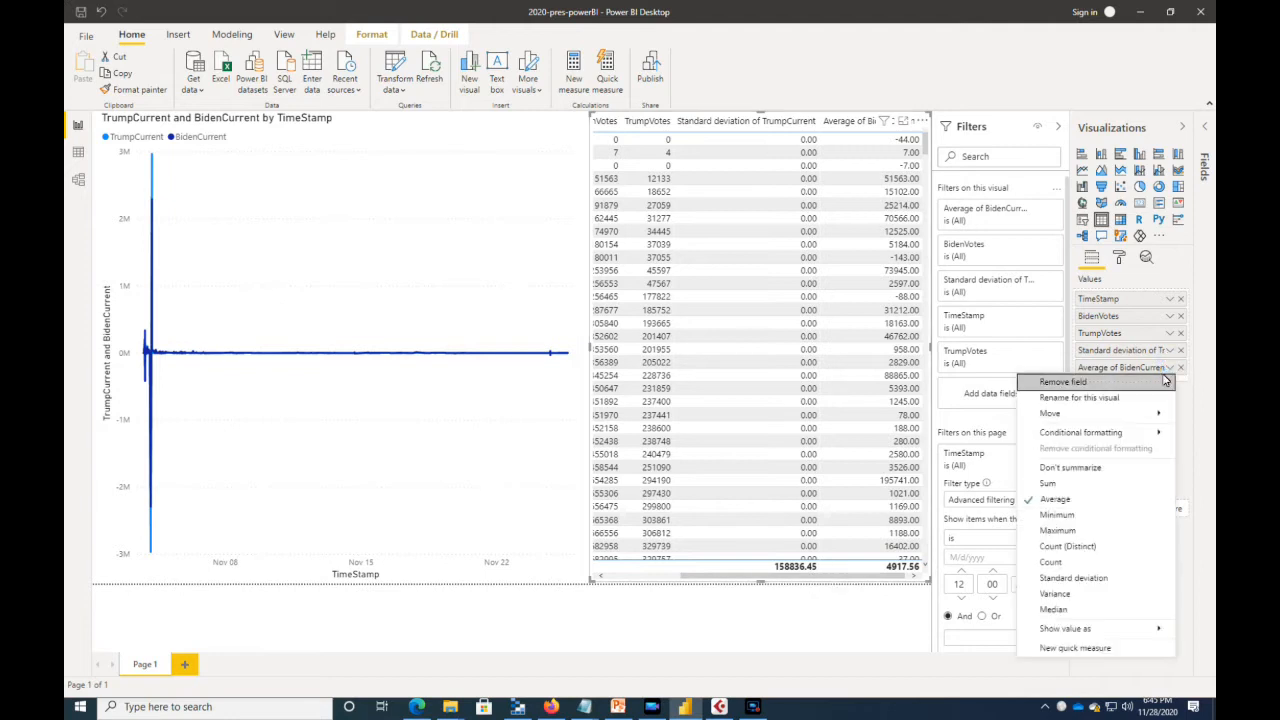
left_click(1082, 580)
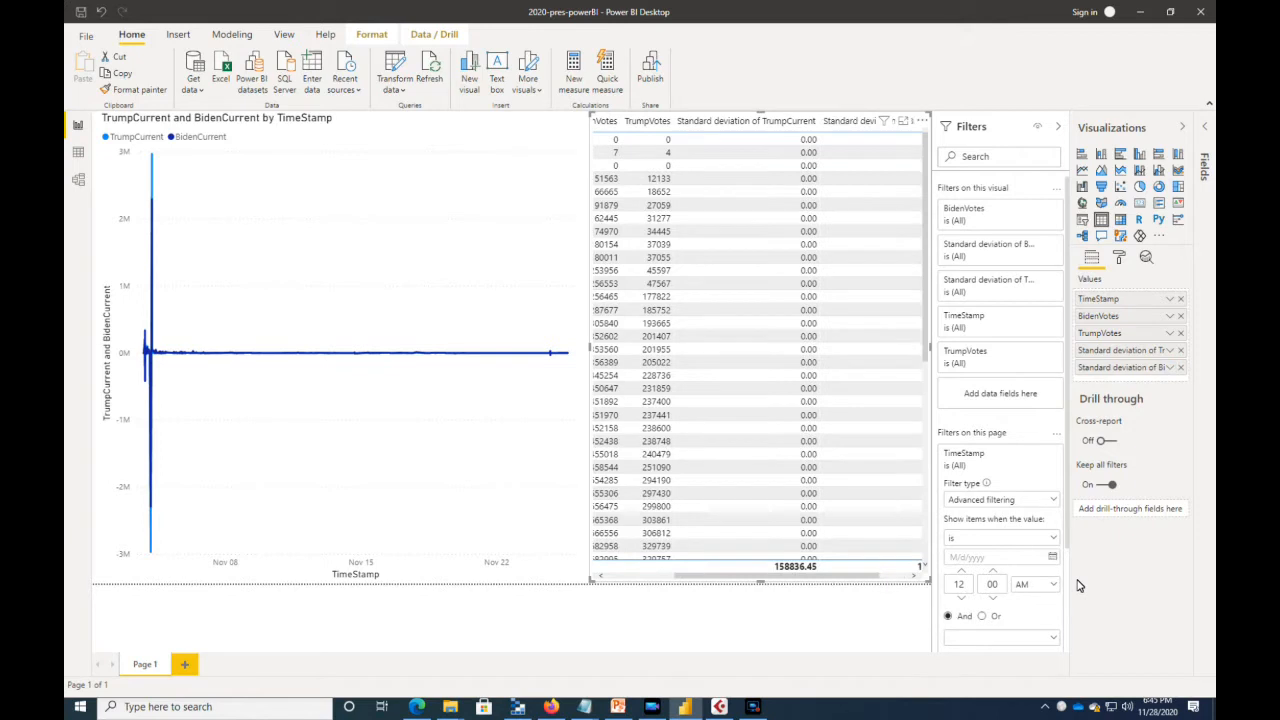
left_click_drag(814, 577, 918, 580)
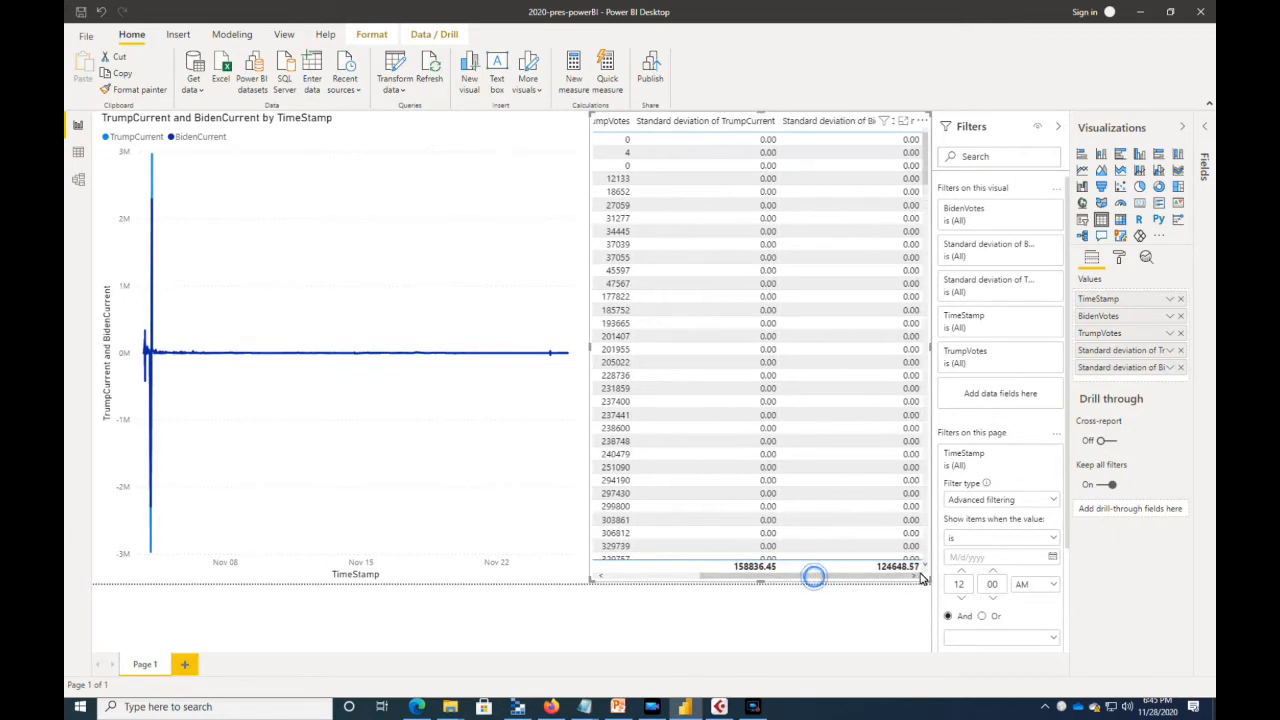
Step: Look through the table's standard deviation rows, and return both TrumpCurrent and BidenCurrent to Sum
left_click_drag(923, 142, 929, 542)
left_click_drag(927, 432, 925, 553)
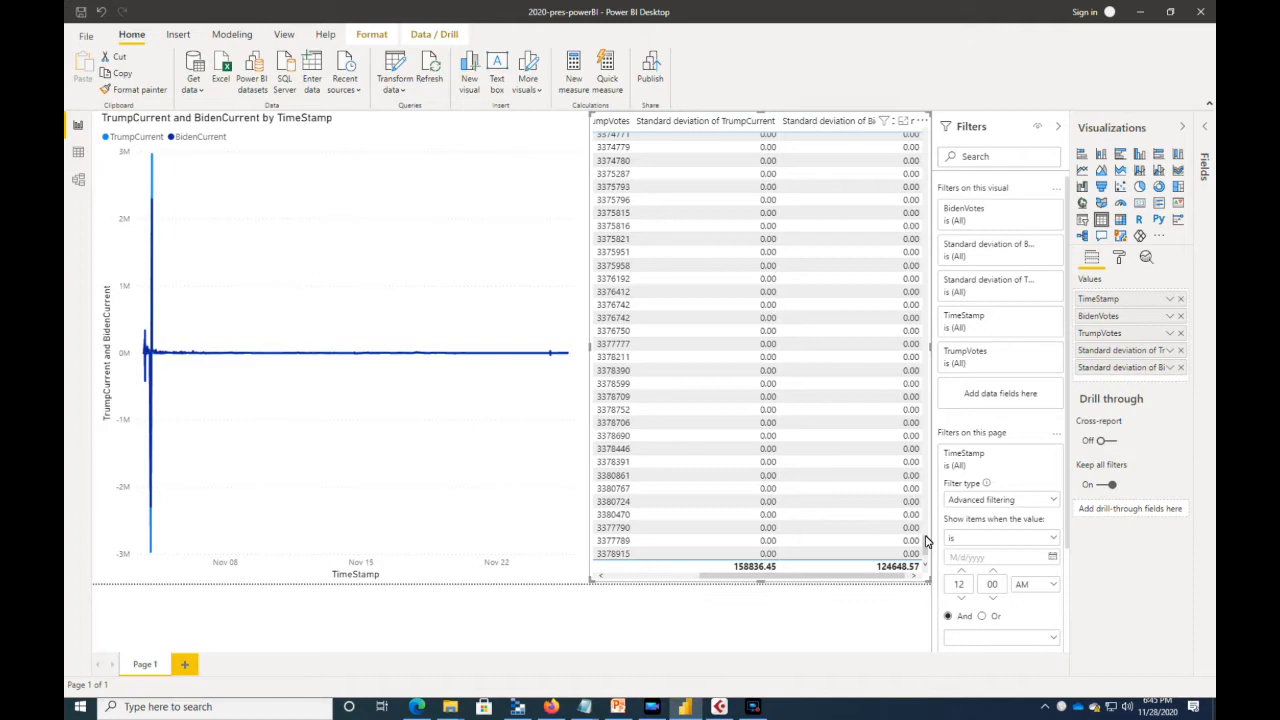
left_click_drag(926, 544, 952, 126)
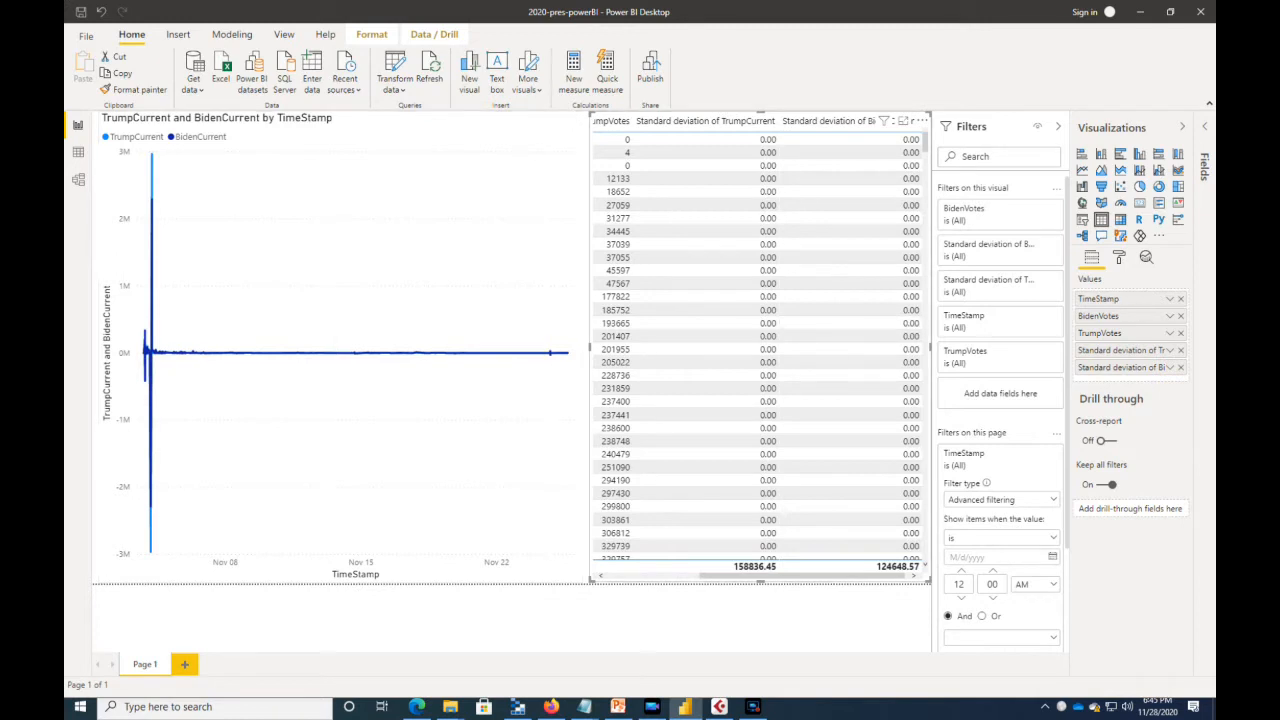
left_click_drag(924, 142, 925, 185)
left_click(1169, 350)
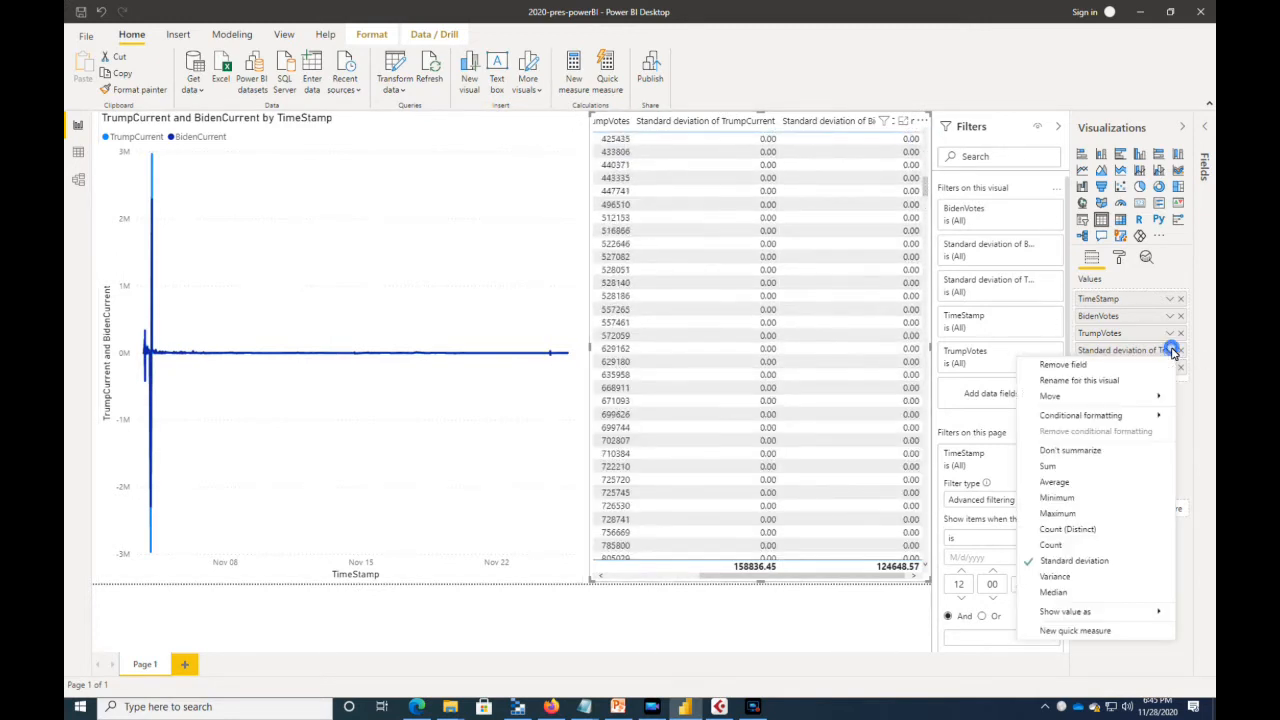
left_click(1097, 466)
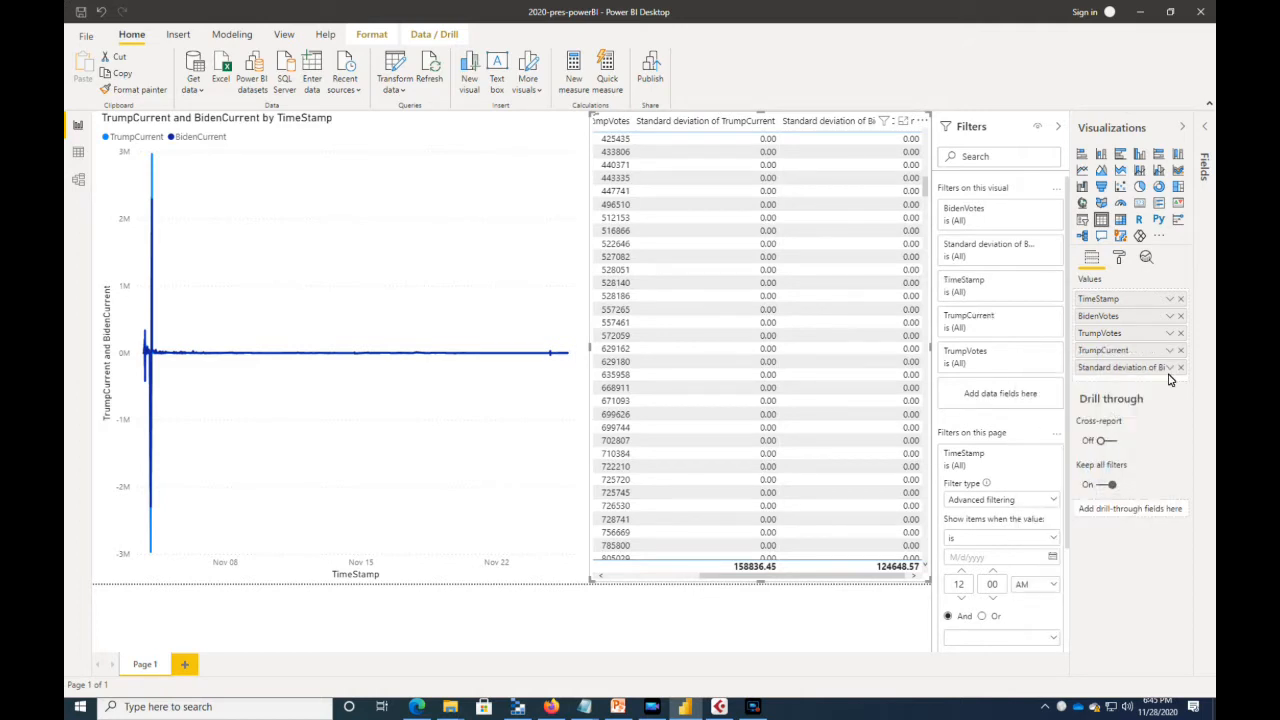
left_click(1169, 370)
left_click(1172, 371)
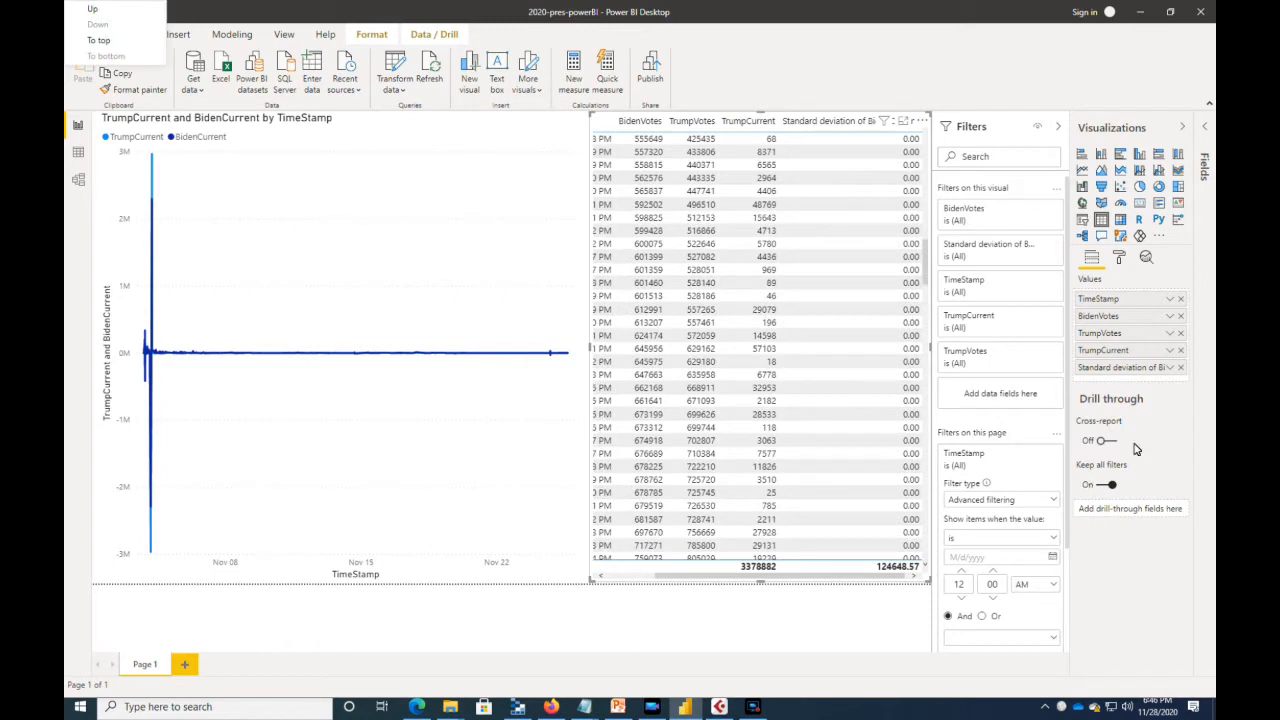
left_click(1169, 368)
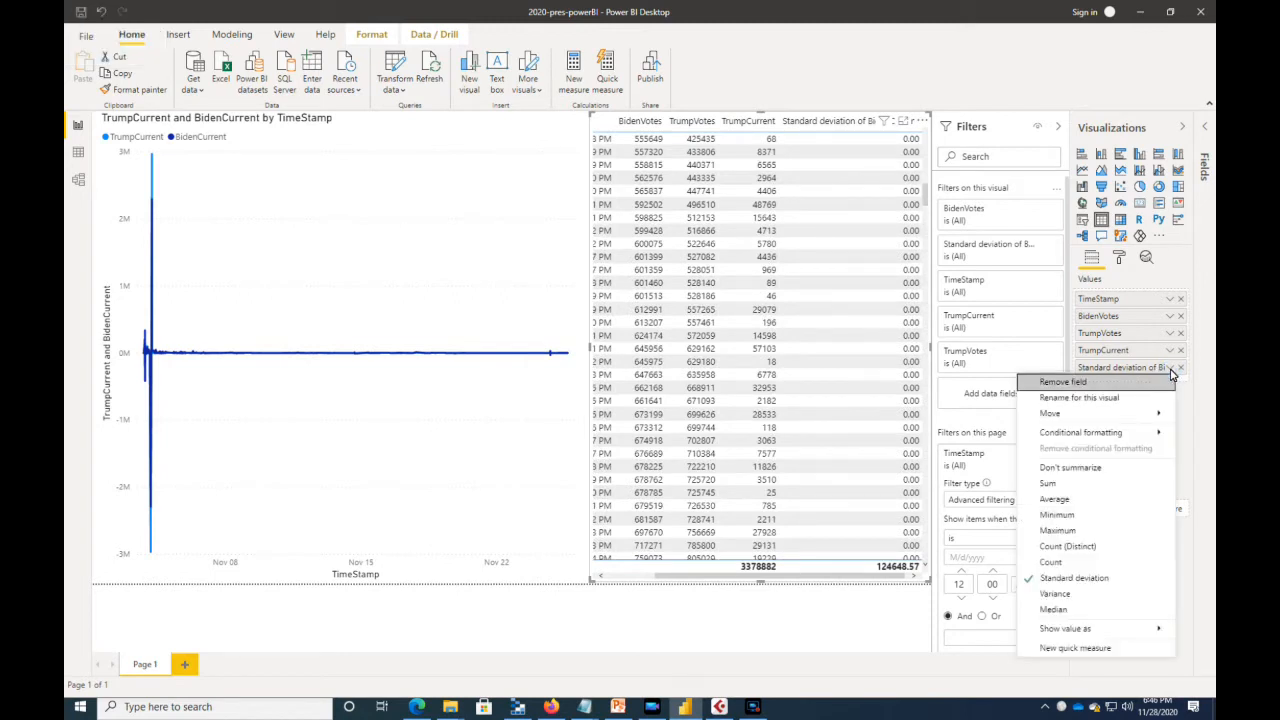
left_click(1079, 483)
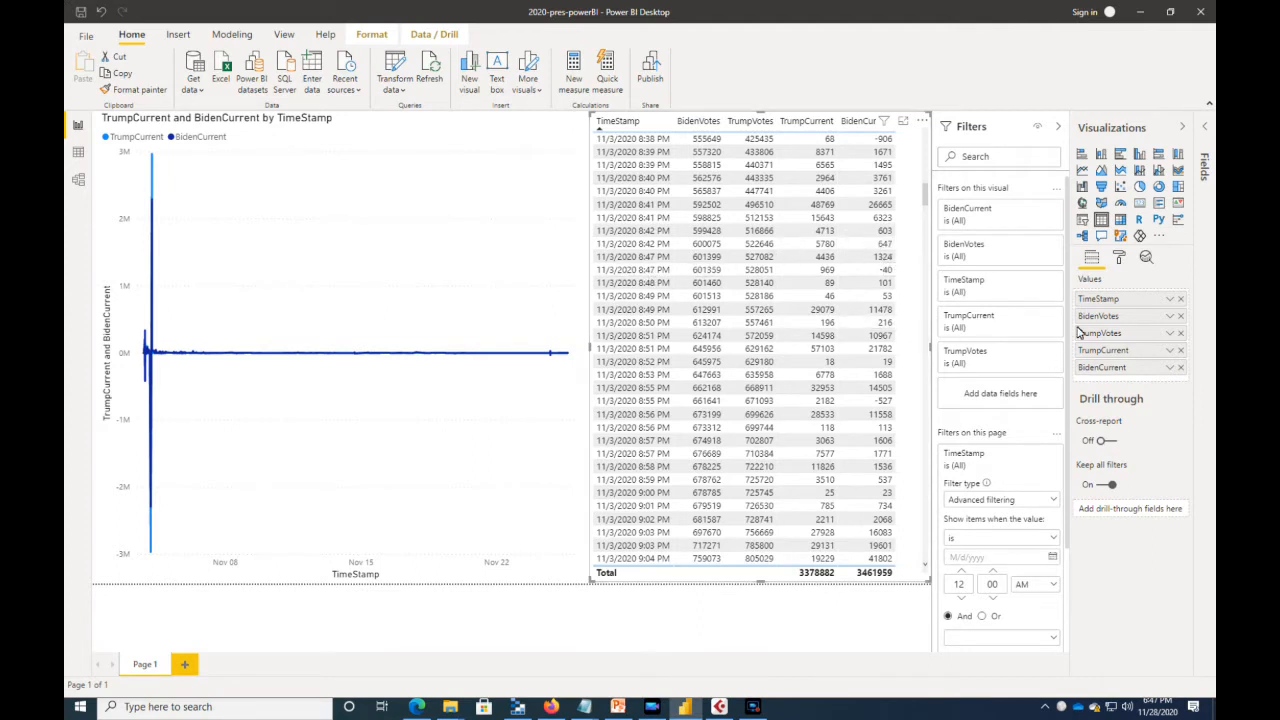
Step: With no visual selected, set the page-level TimeStamp filter to is on or before 11/7/2020
left_click(388, 280)
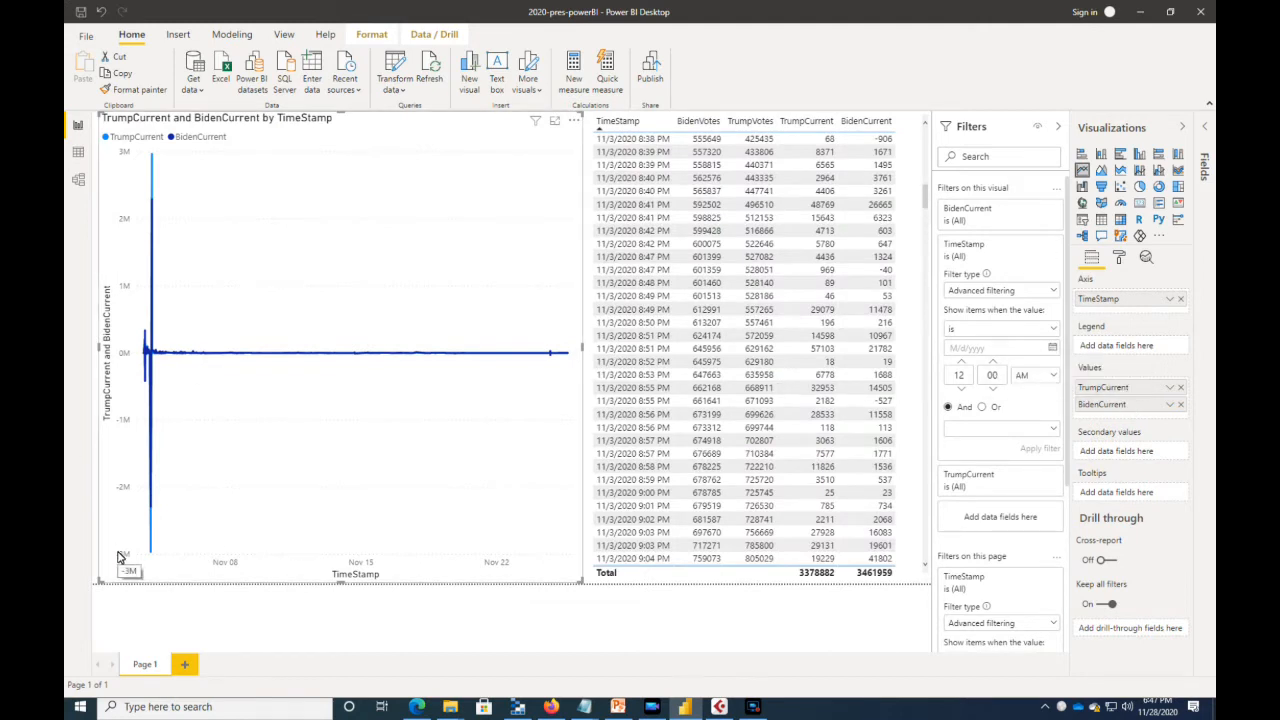
left_click(591, 636)
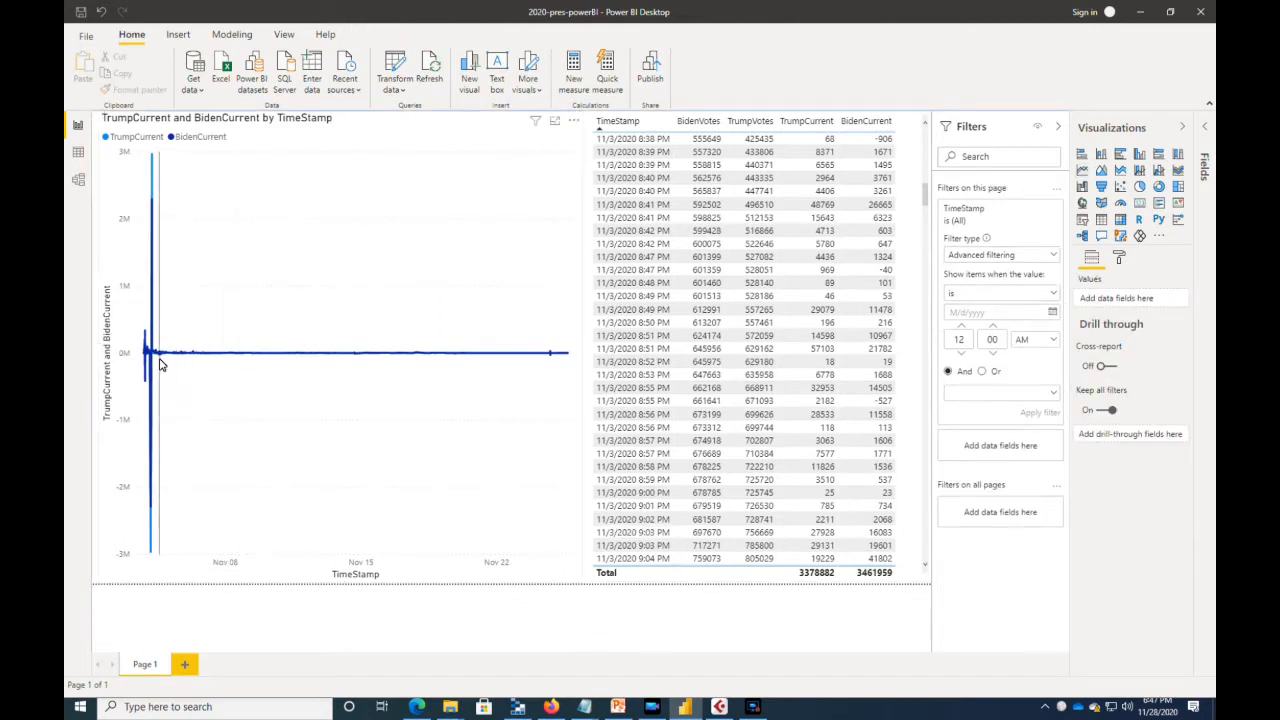
left_click(1050, 293)
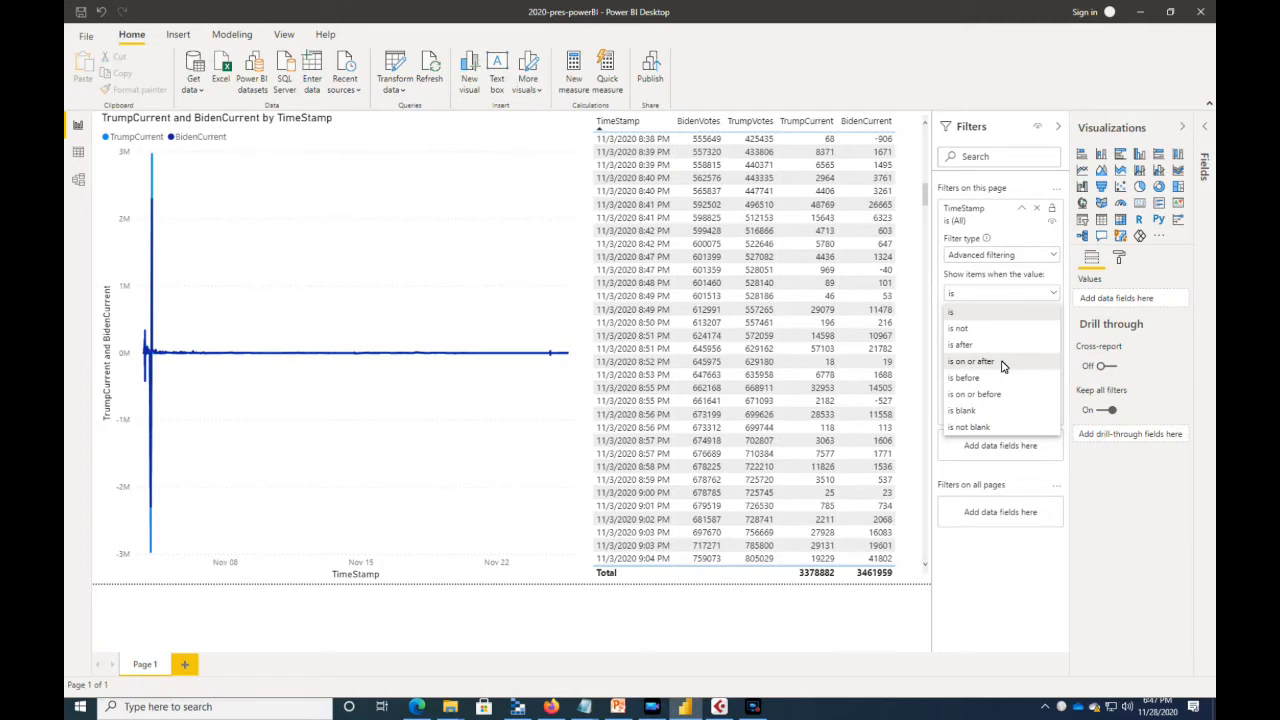
left_click(1004, 395)
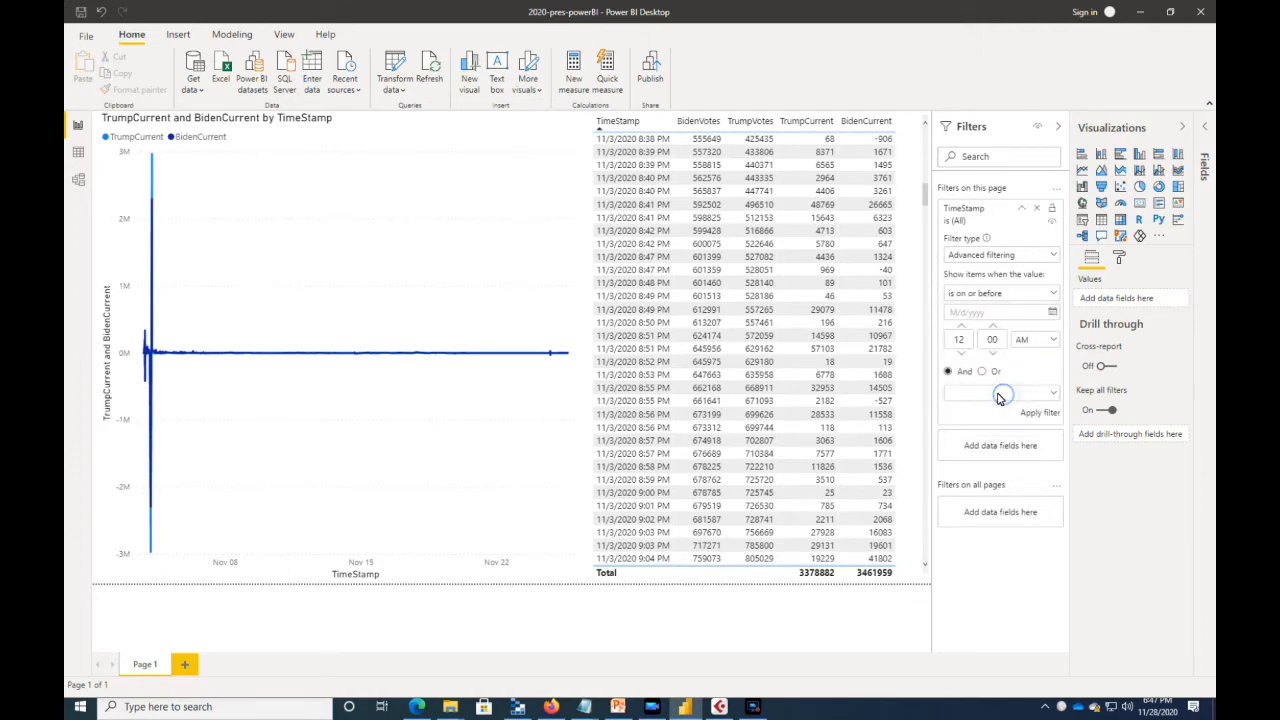
left_click(970, 343)
left_click(962, 314)
type("11/07/2020")
Step: Set the page filter's time to 11:59 PM and apply the filter
left_click(991, 341)
left_click(996, 341)
left_click(981, 344)
left_click(1040, 341)
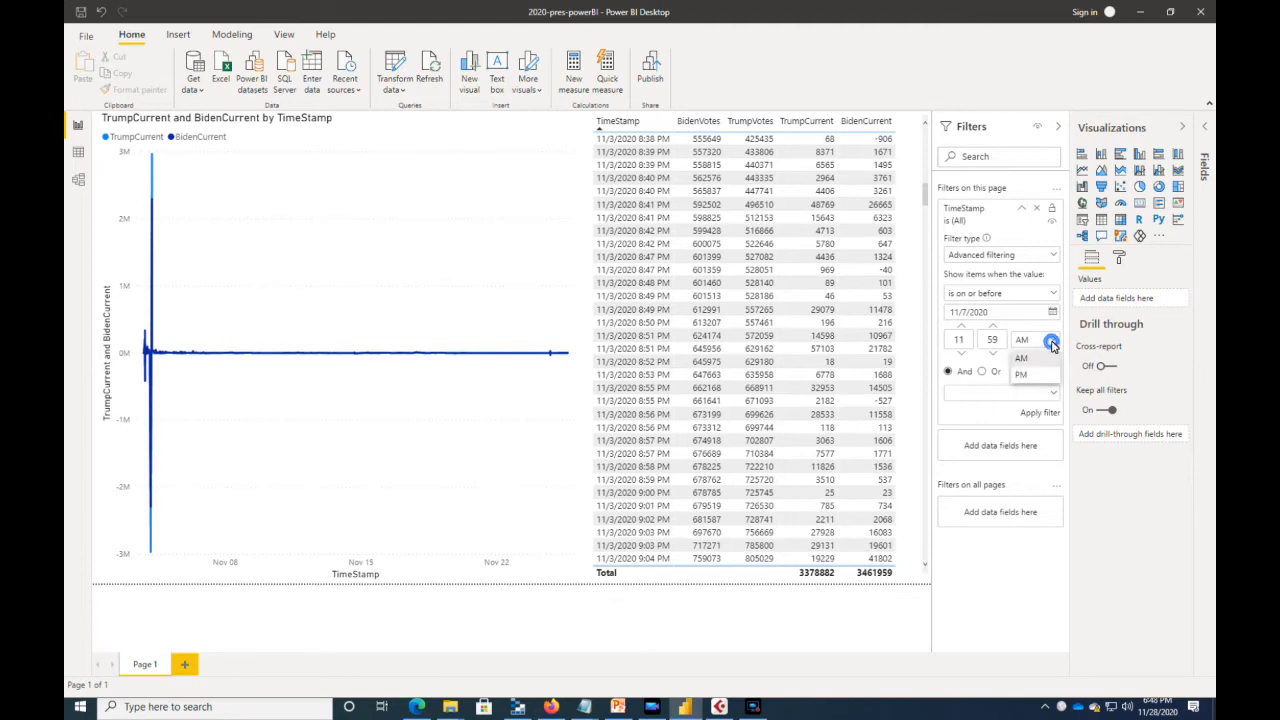
left_click(1021, 377)
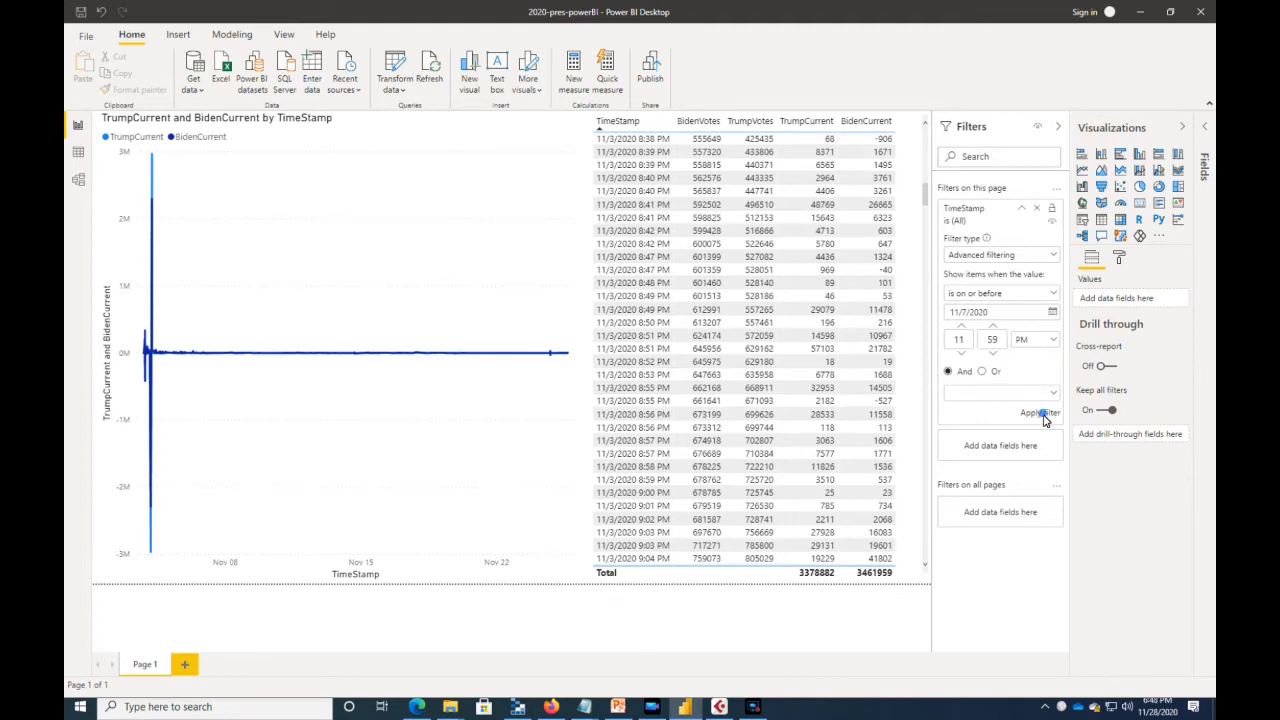
left_click(1041, 415)
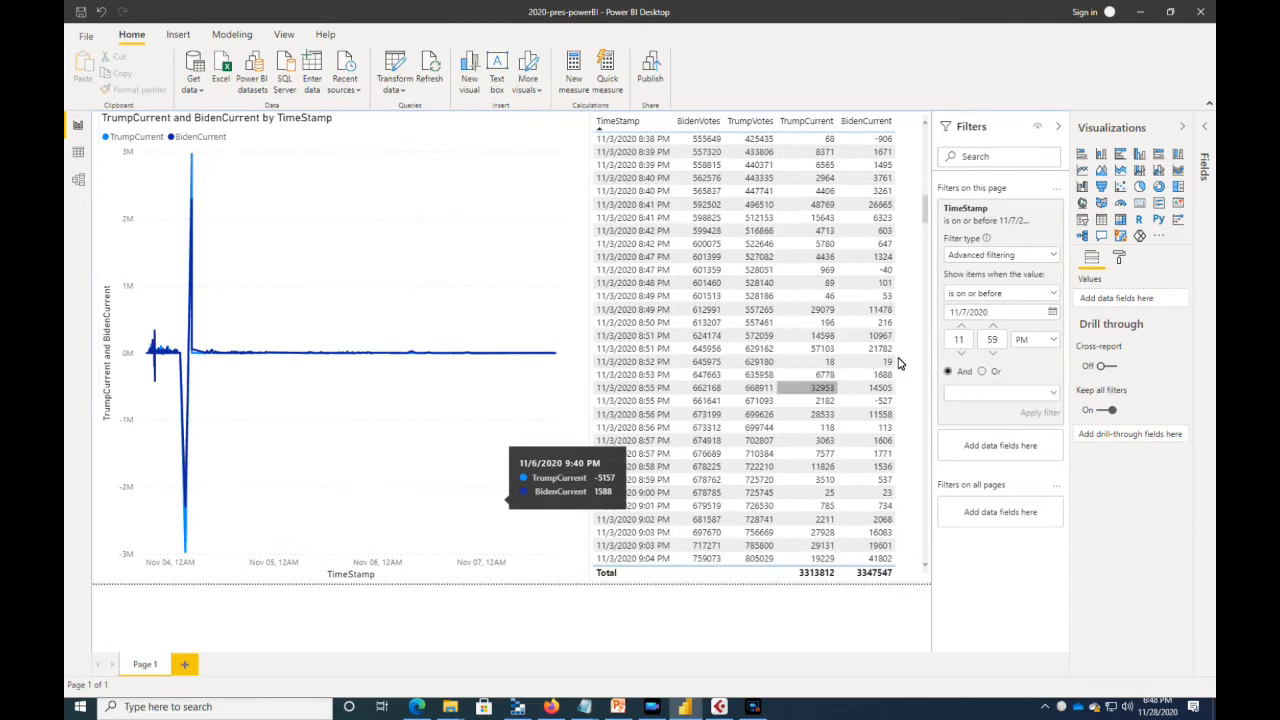
Step: Set the page-level TimeStamp filter's date to 11/5/2020 and apply it
left_click_drag(961, 312, 973, 311)
left_click(975, 313)
key("BackSpace")
type("5")
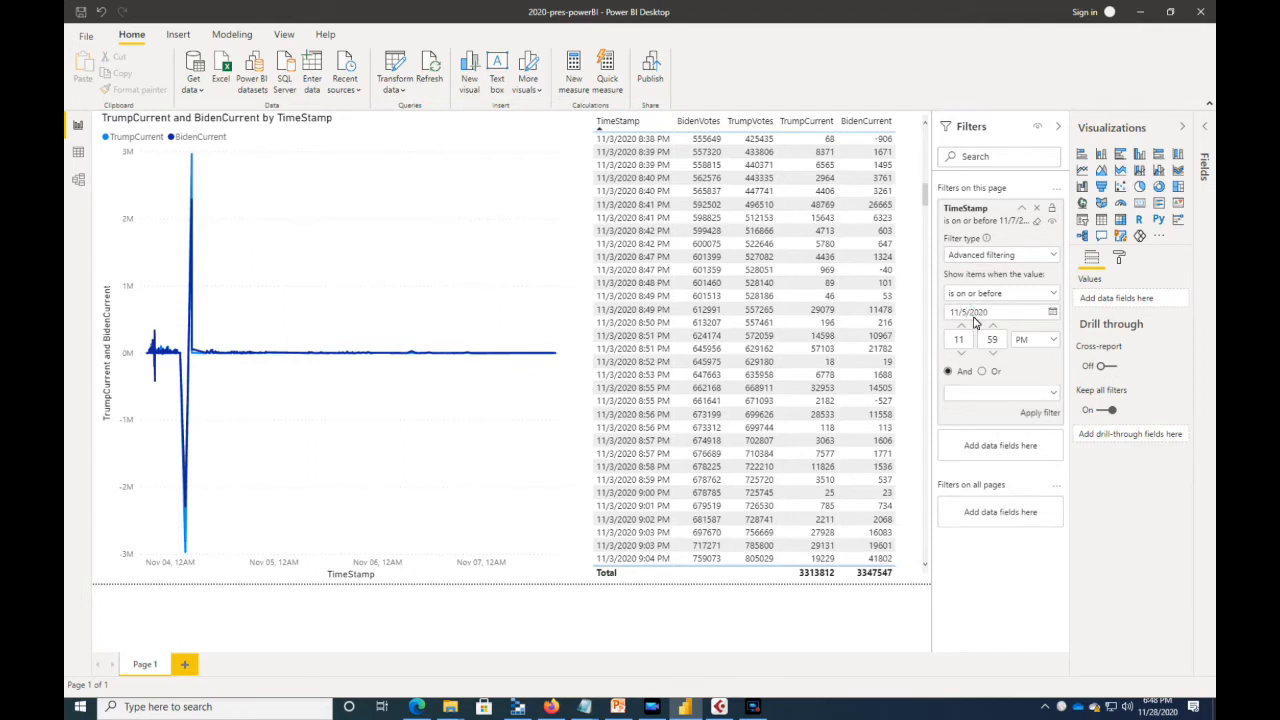
left_click(1048, 415)
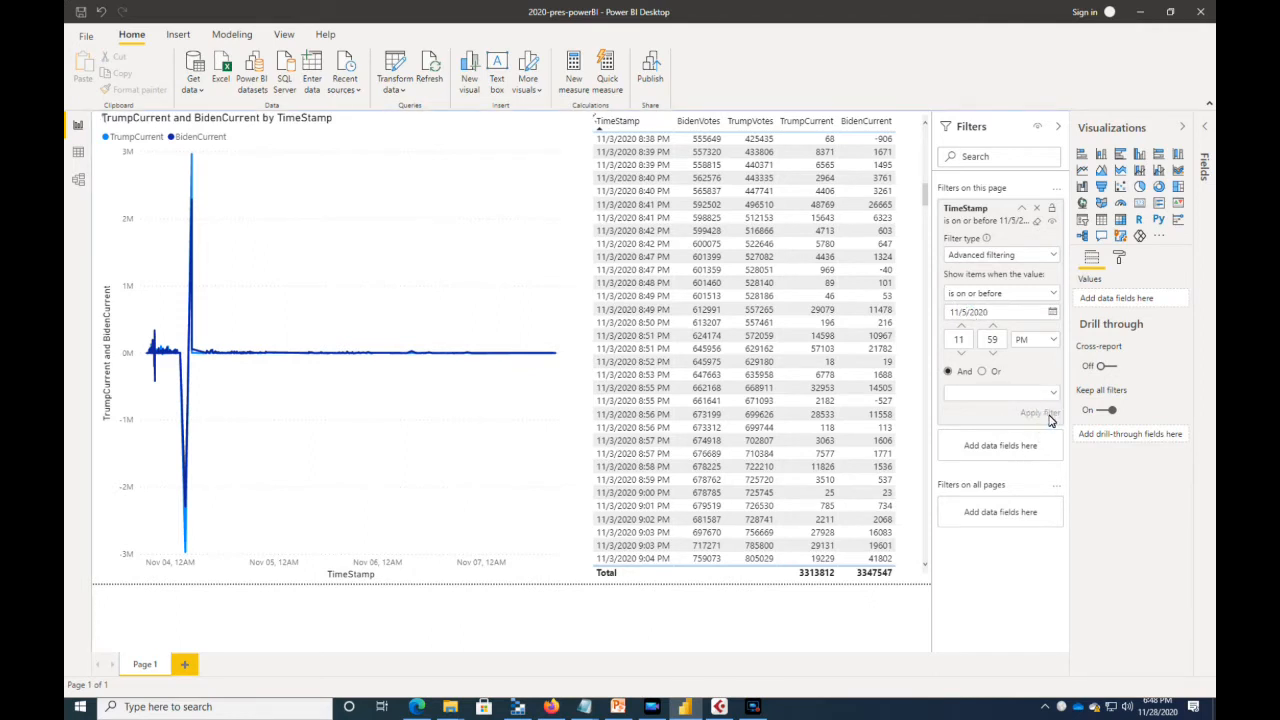
Step: Narrow the page-level TimeStamp filter to is on or before 11/4/2020 and apply it
double_click(965, 311)
type("4")
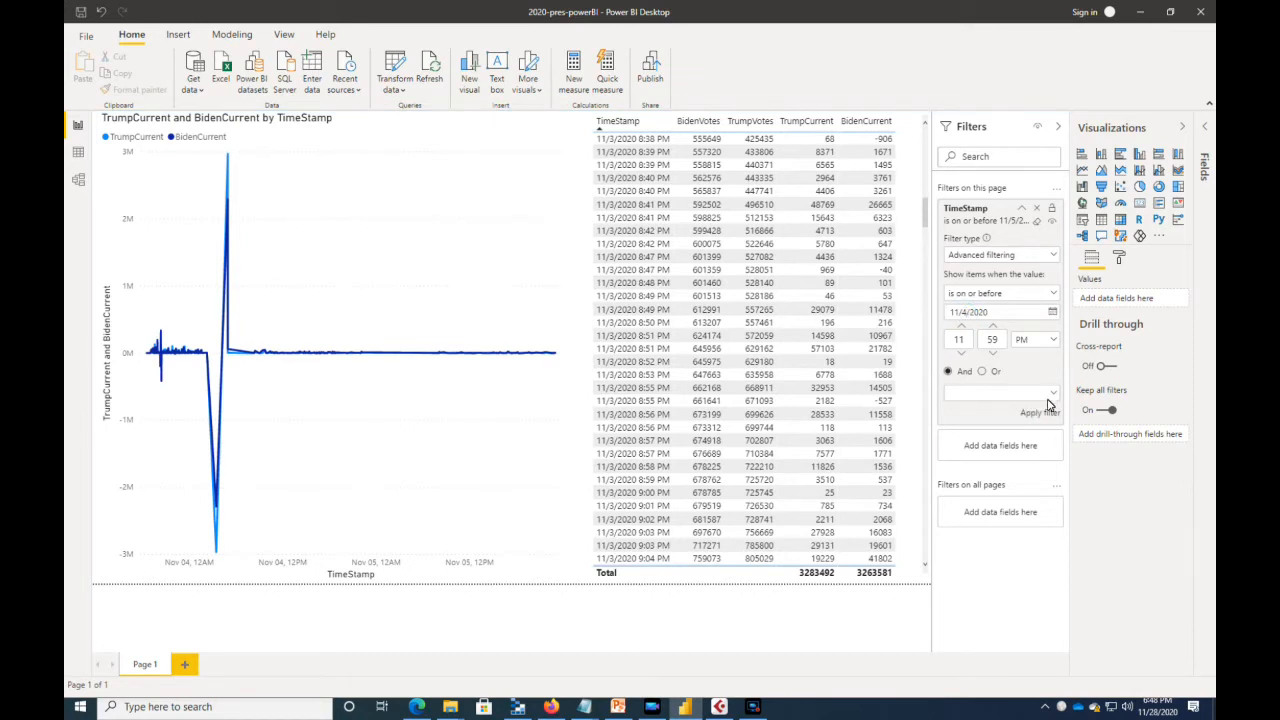
left_click(1039, 412)
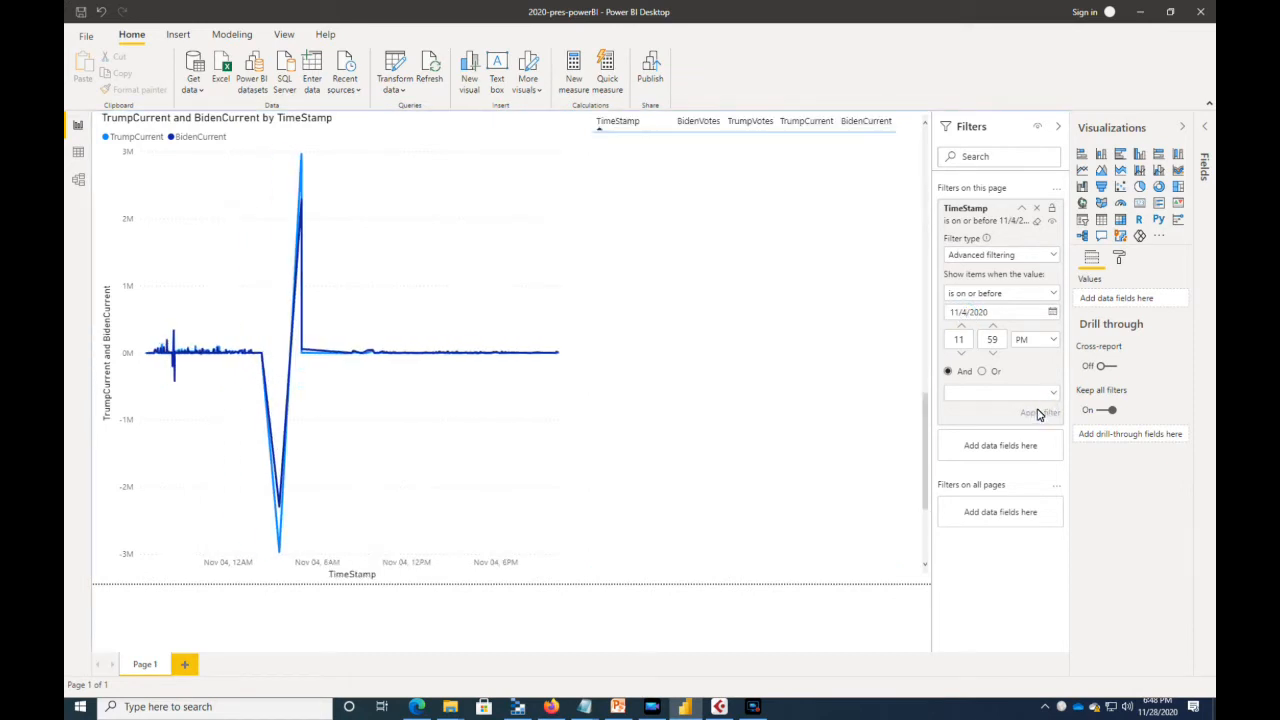
Step: Change the page-level TimeStamp filter's date to 11/3/2020 and apply it to chart and table
double_click(965, 311)
type("3")
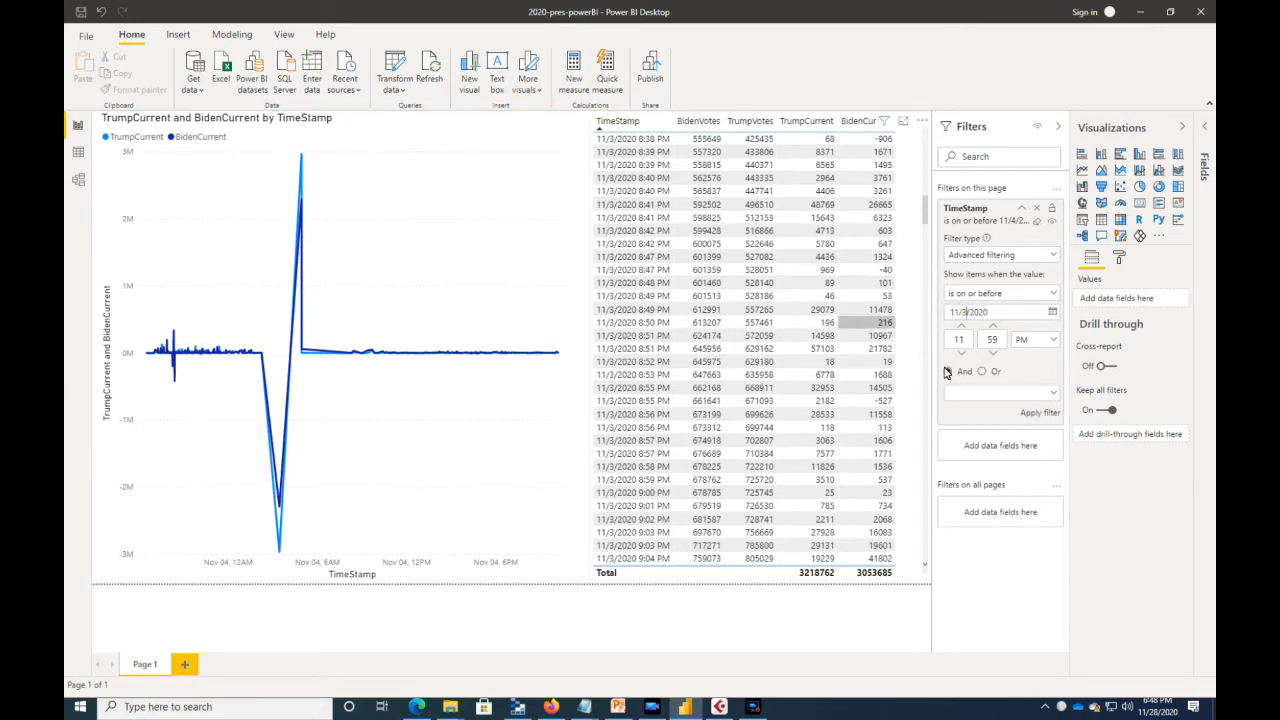
left_click(1039, 414)
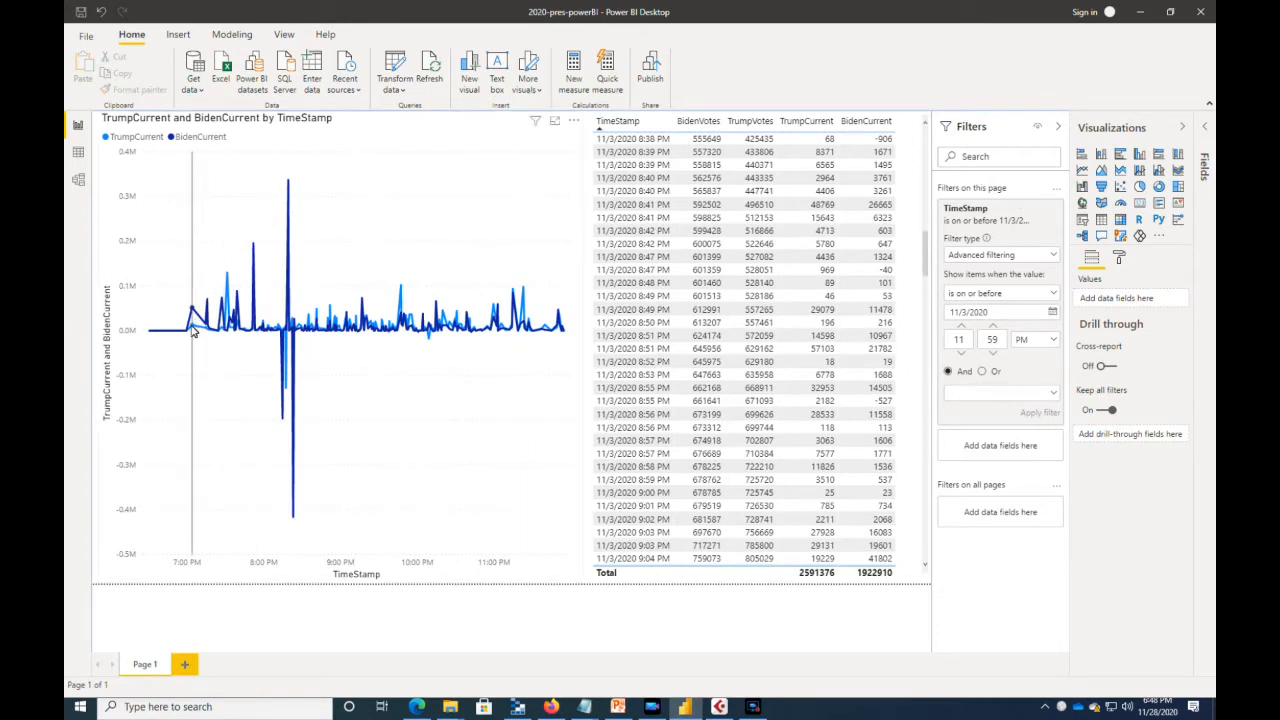
Step: Inspect the line chart's 7:03 PM BidenCurrent peak and 7:31 PM TrumpCurrent peak by cross-filtering the table to each point
mouse_move(192, 328)
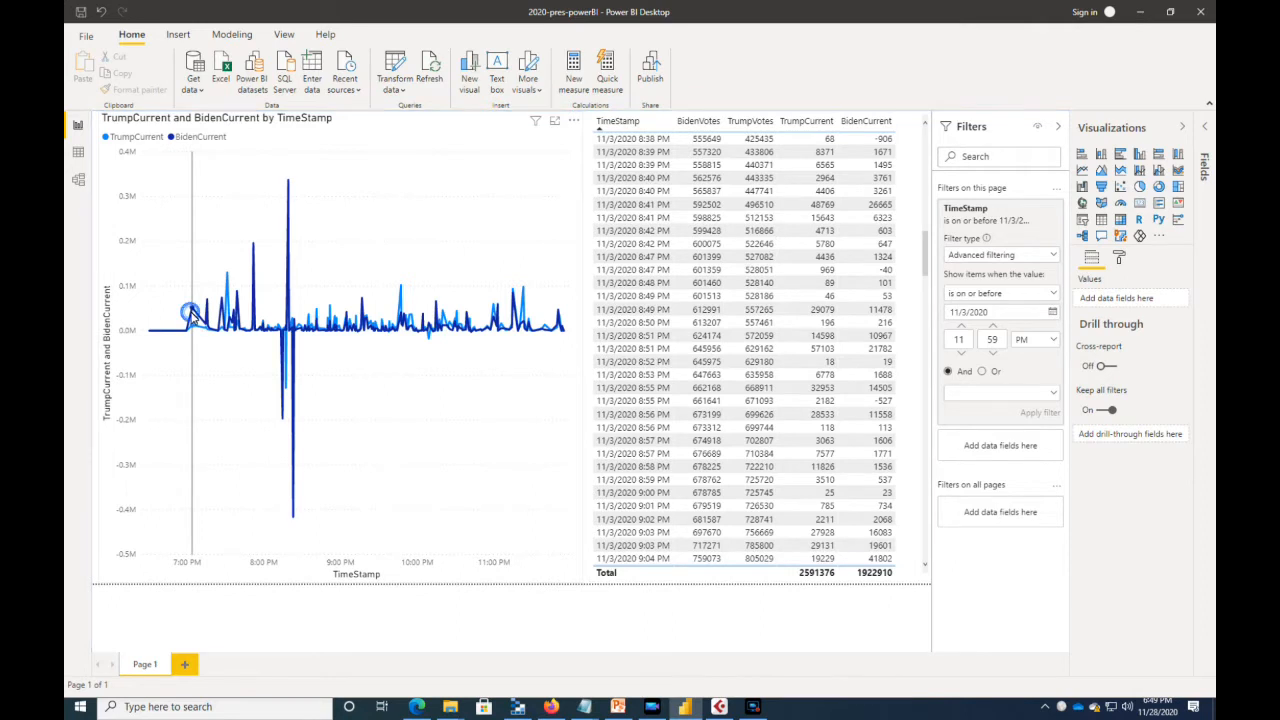
left_click(191, 310)
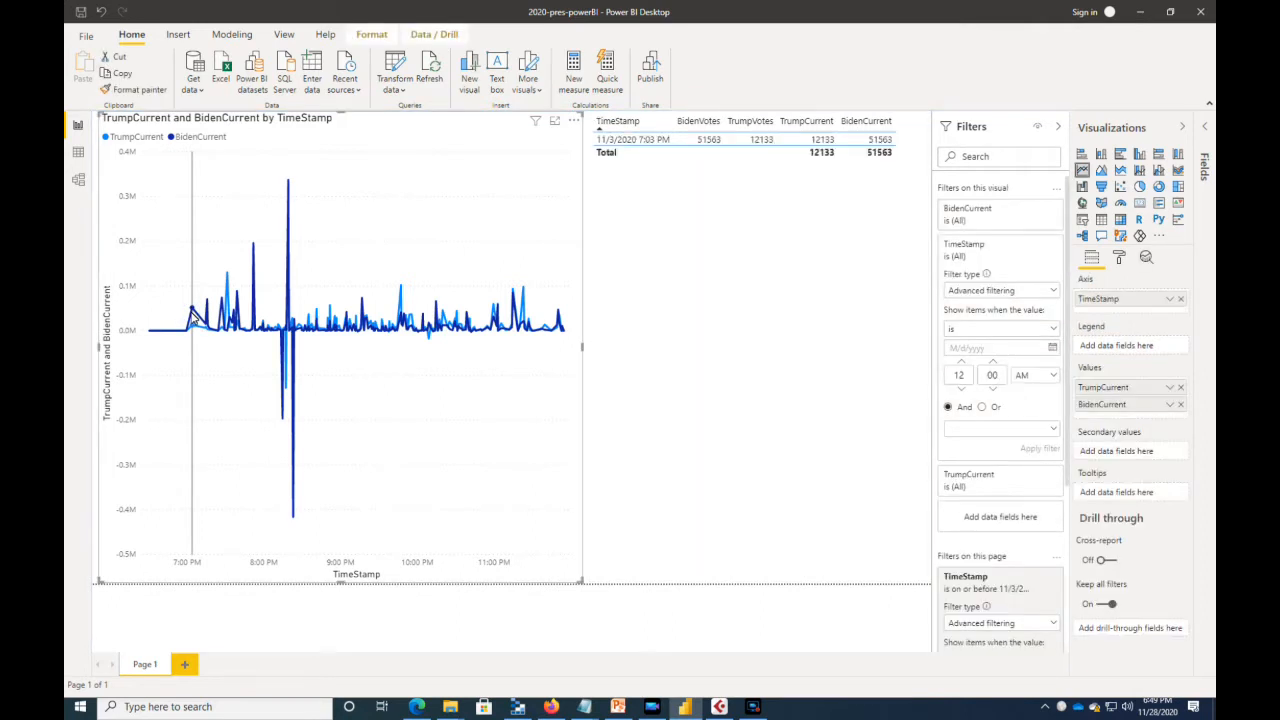
left_click(550, 402)
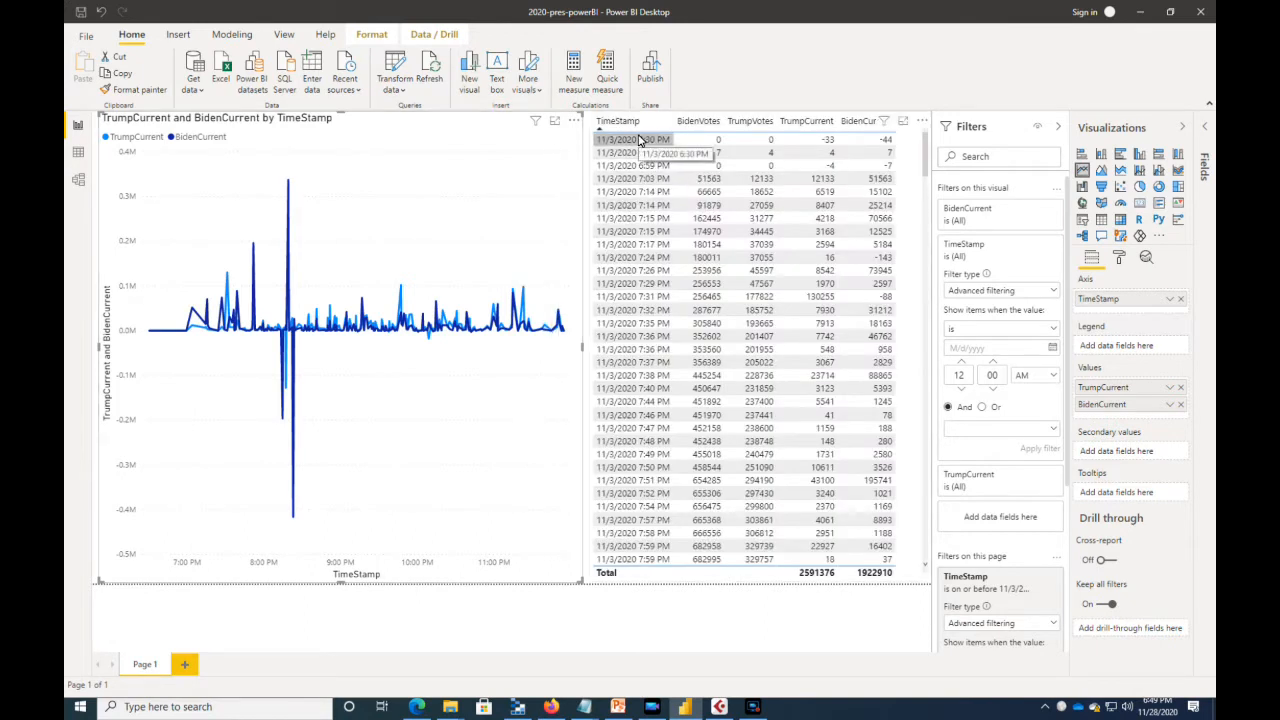
left_click(742, 616)
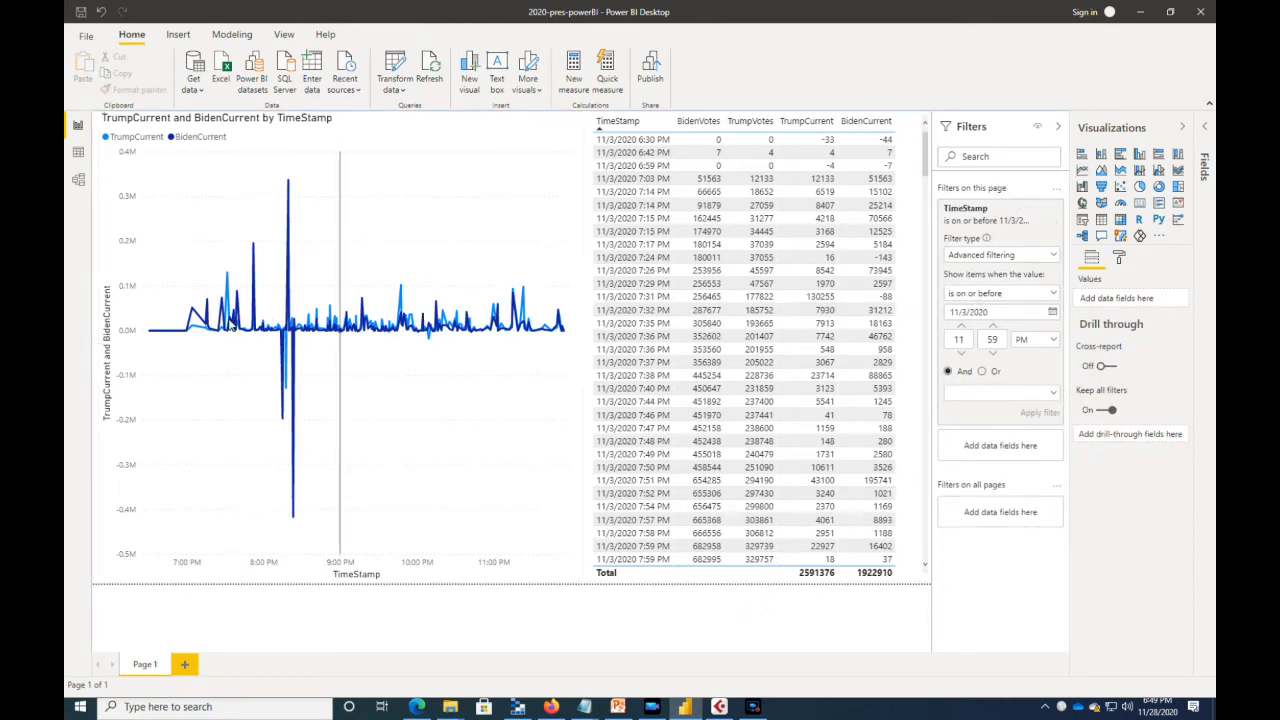
left_click(194, 314)
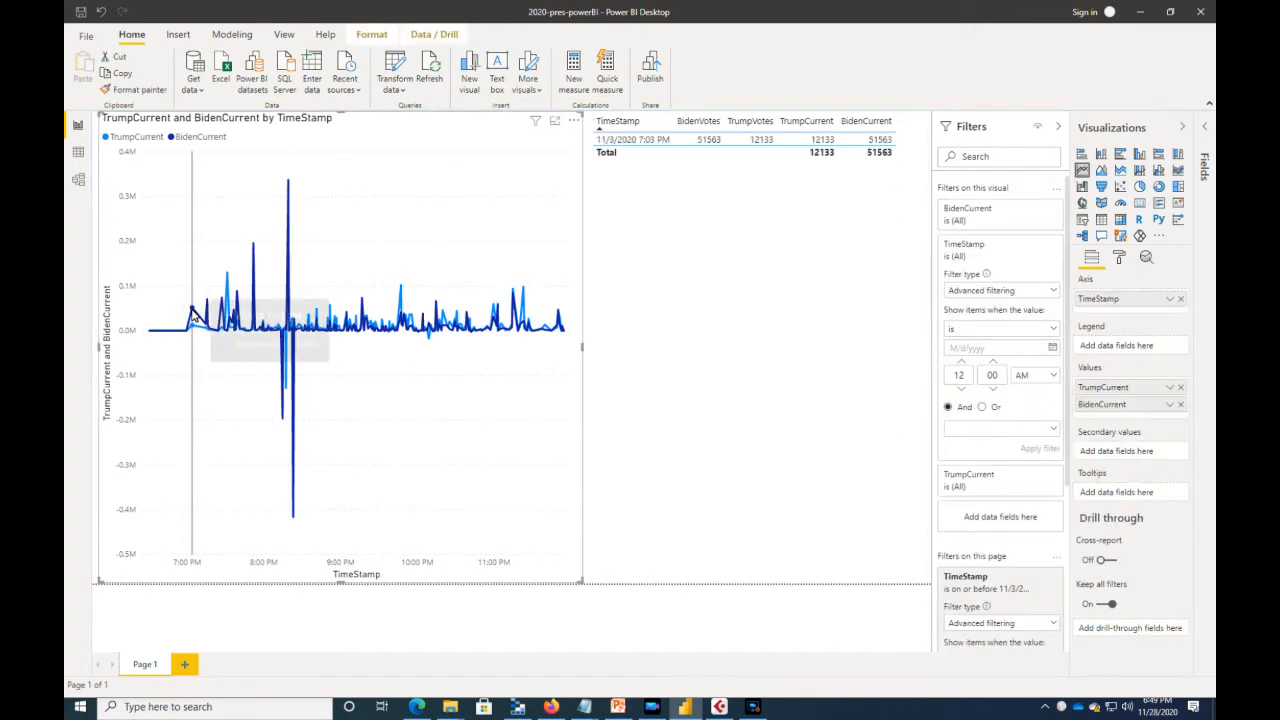
left_click(192, 313)
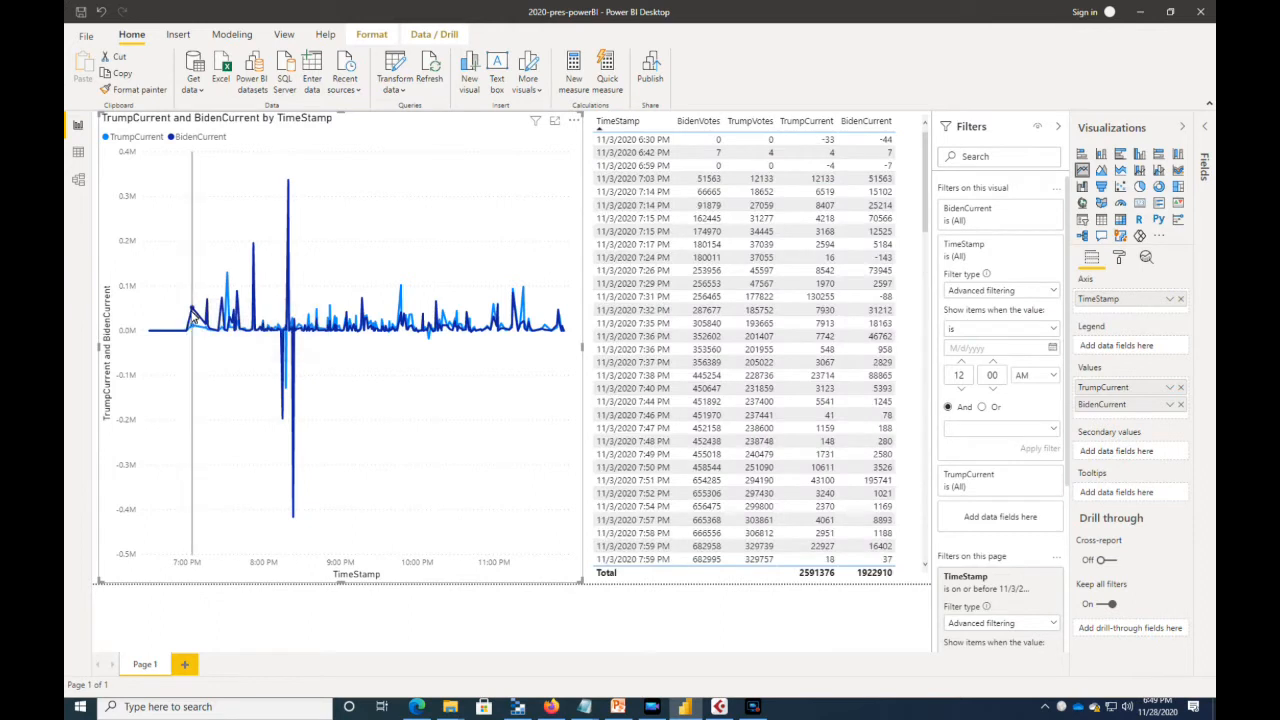
mouse_move(193, 314)
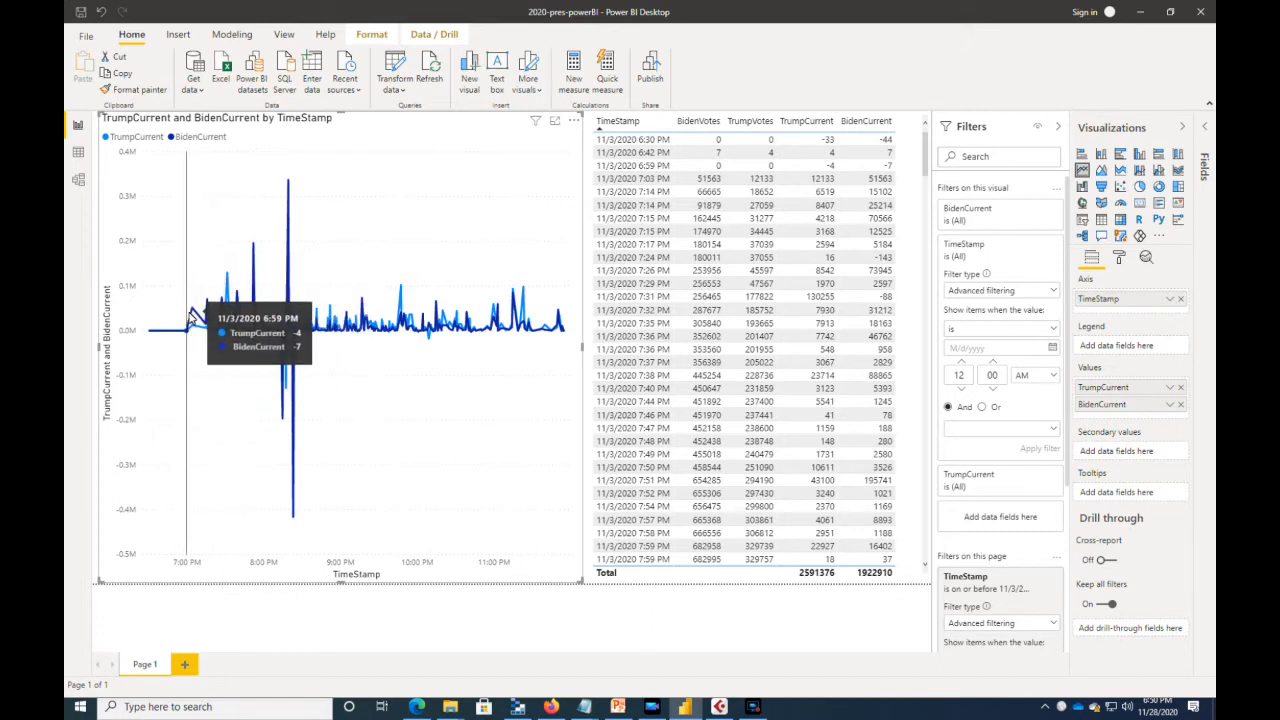
left_click(228, 276)
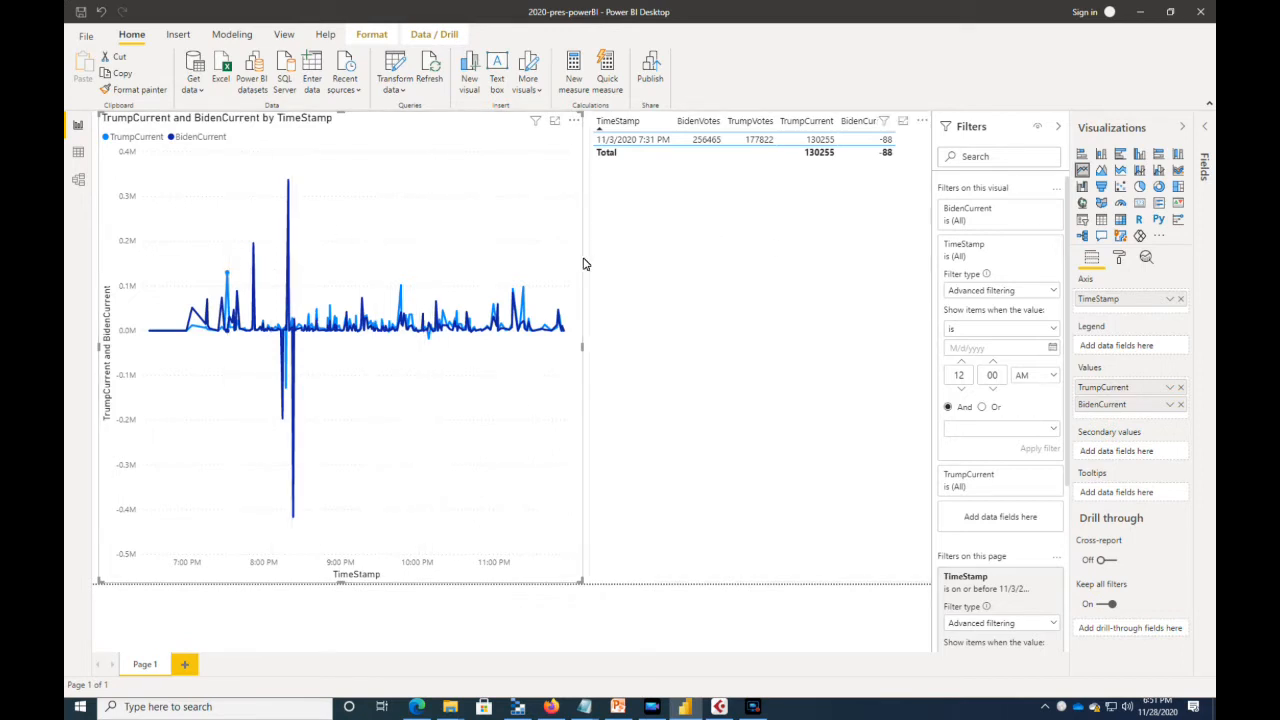
Step: Narrow the line chart and widen the detail table into the freed space
left_click_drag(578, 351, 516, 360)
left_click(621, 332)
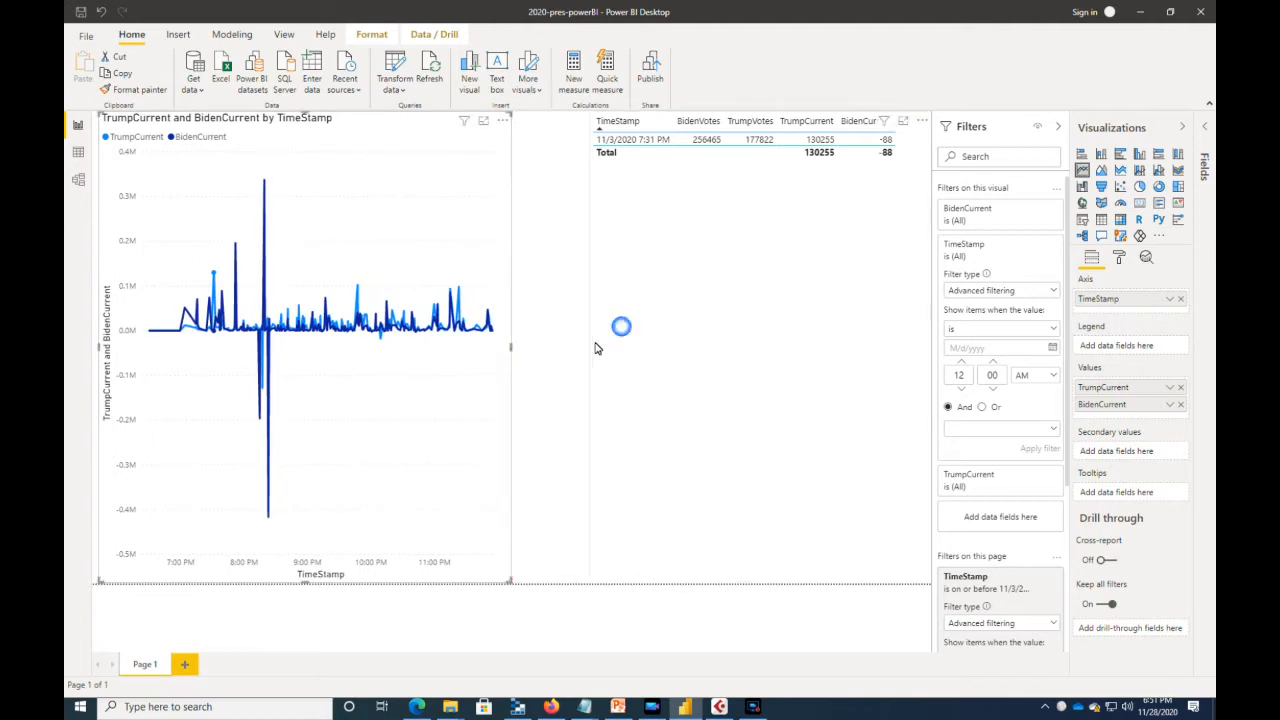
left_click_drag(590, 350, 514, 349)
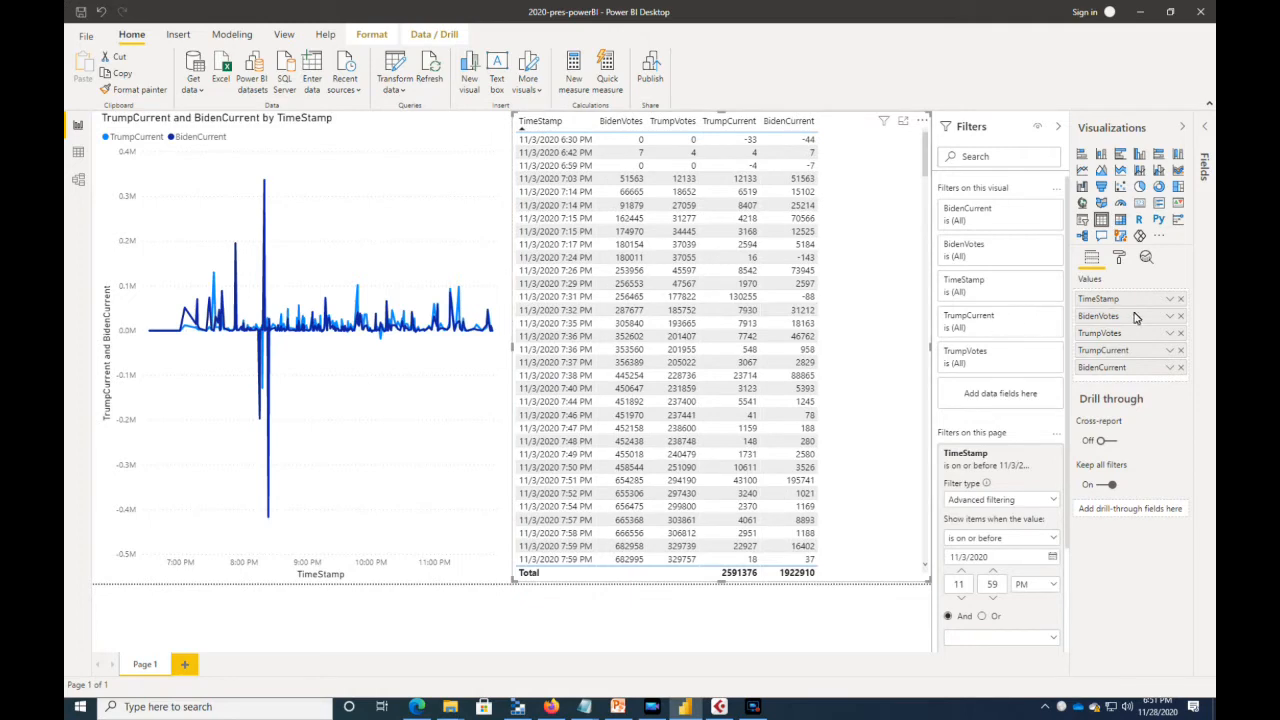
Step: Add the TrumpShares and BidenShares fields after BidenCurrent in the detail table
left_click(1207, 128)
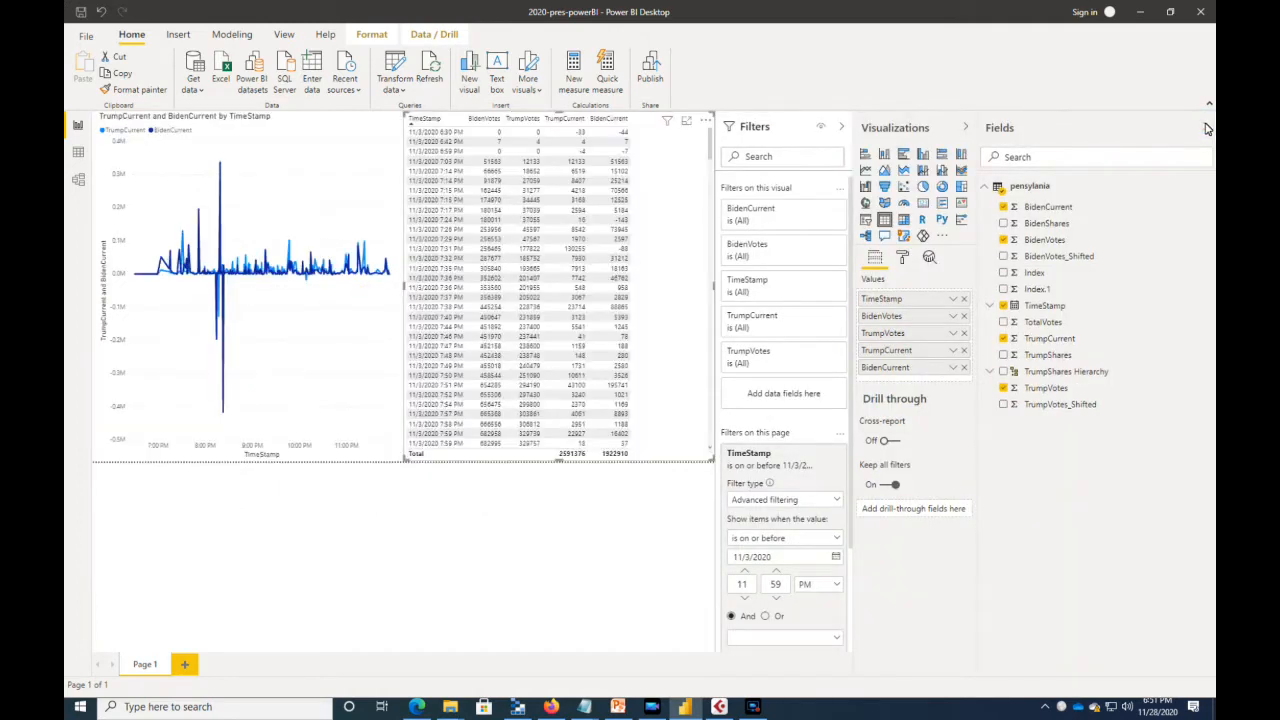
left_click(1028, 356)
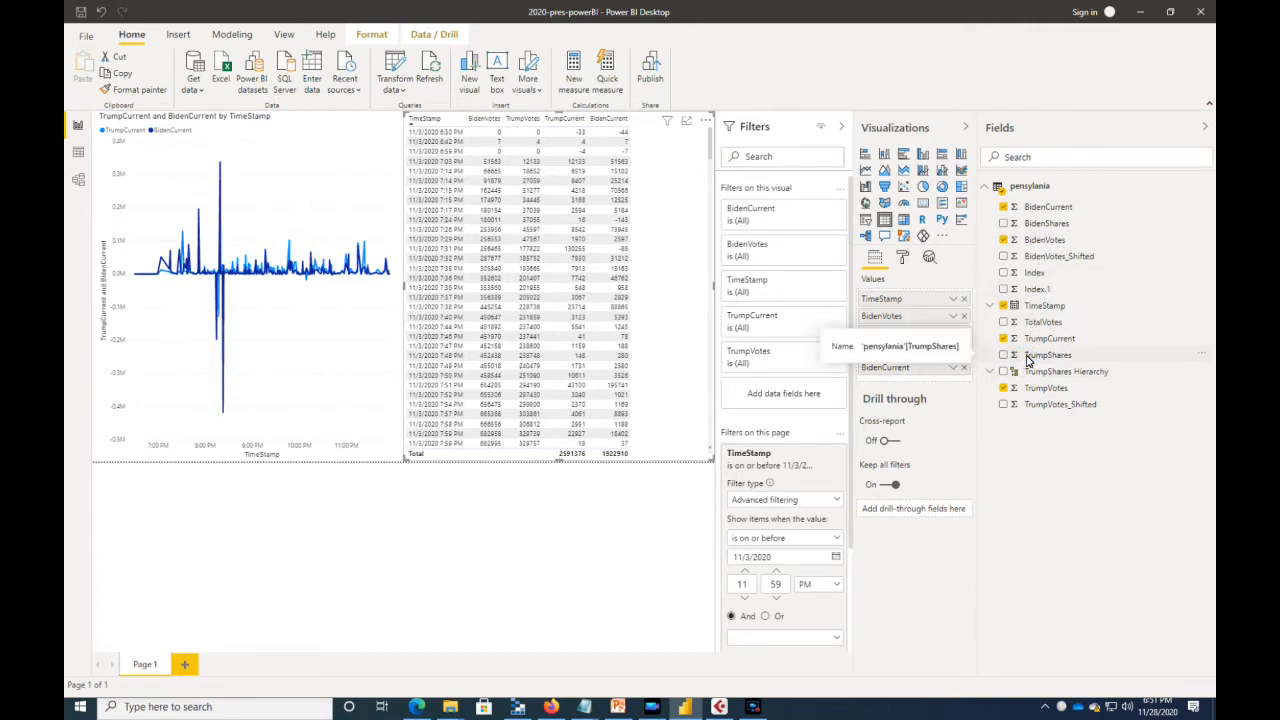
left_click(1028, 358)
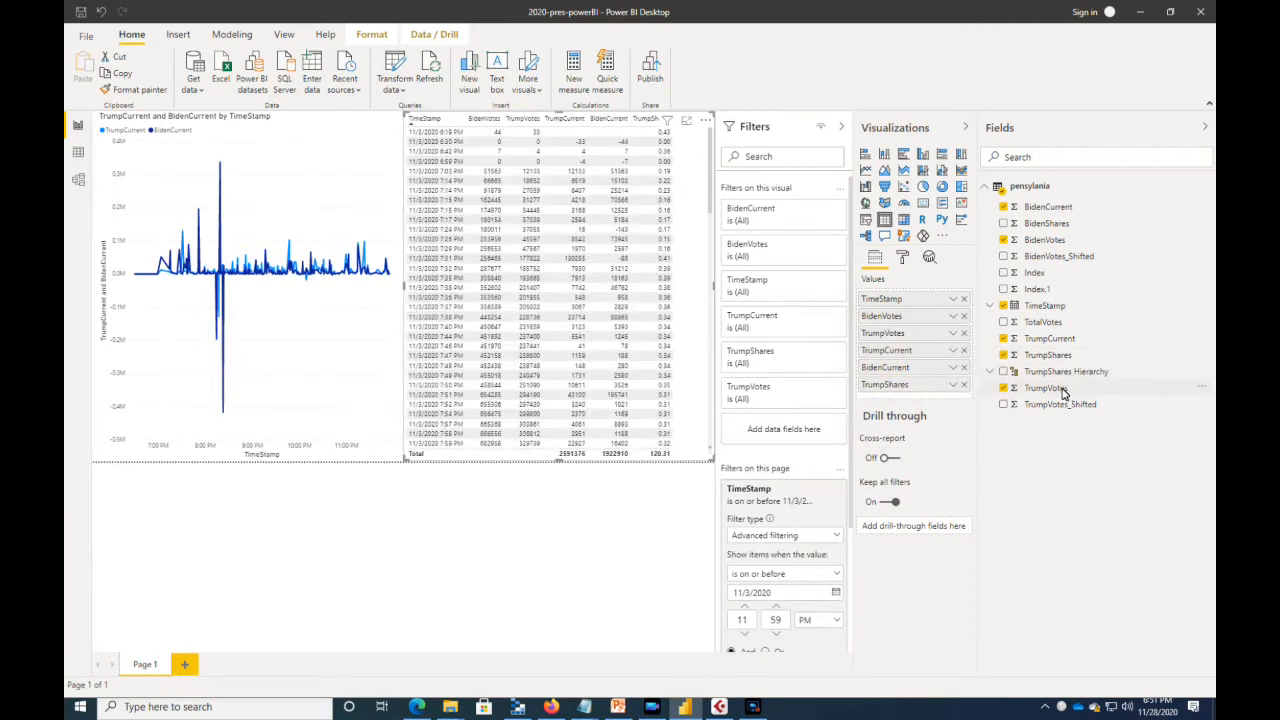
left_click_drag(1046, 224, 925, 401)
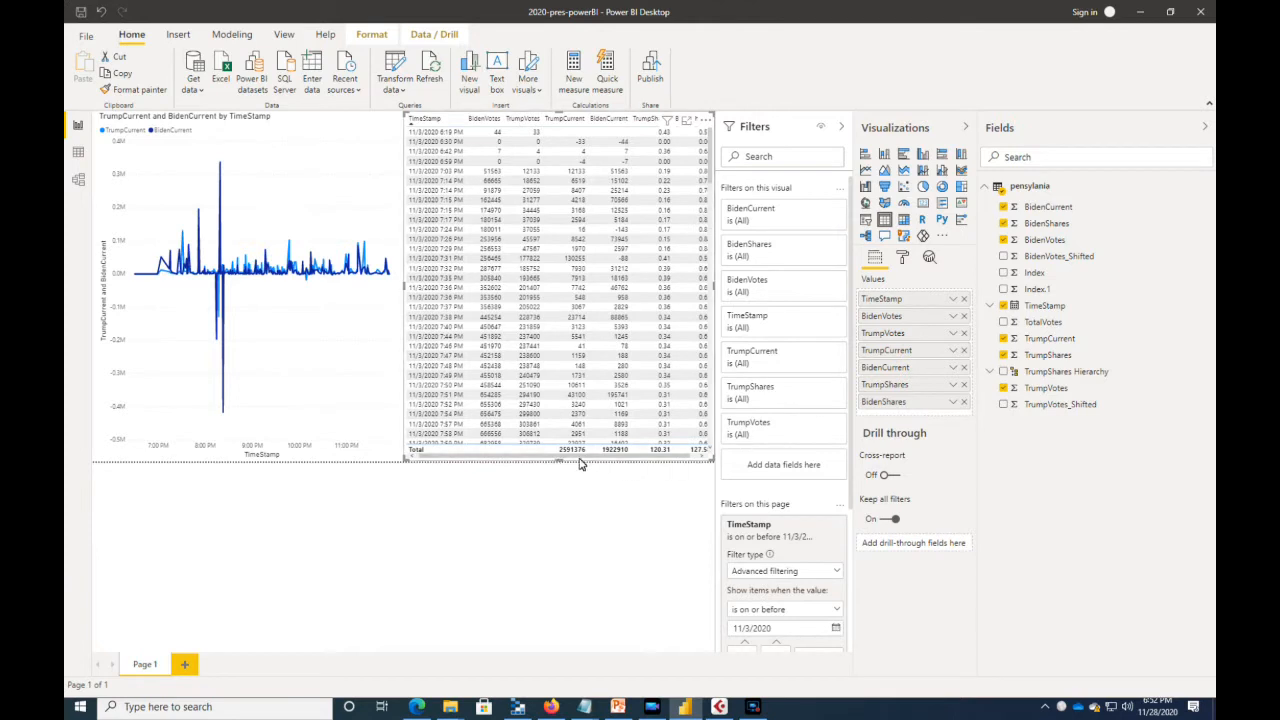
left_click_drag(614, 456, 665, 457)
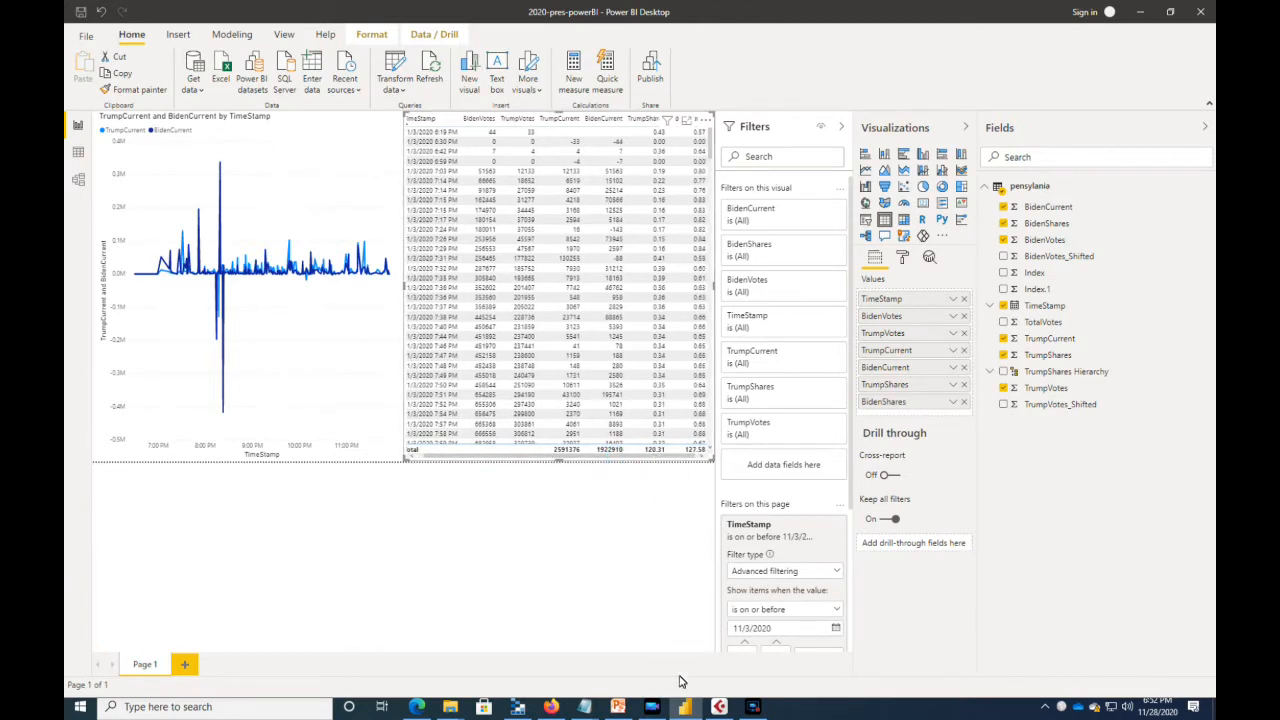
Step: Check the Resources slide in PowerPoint, and return to the Power BI report's highest chart peak
left_click(620, 707)
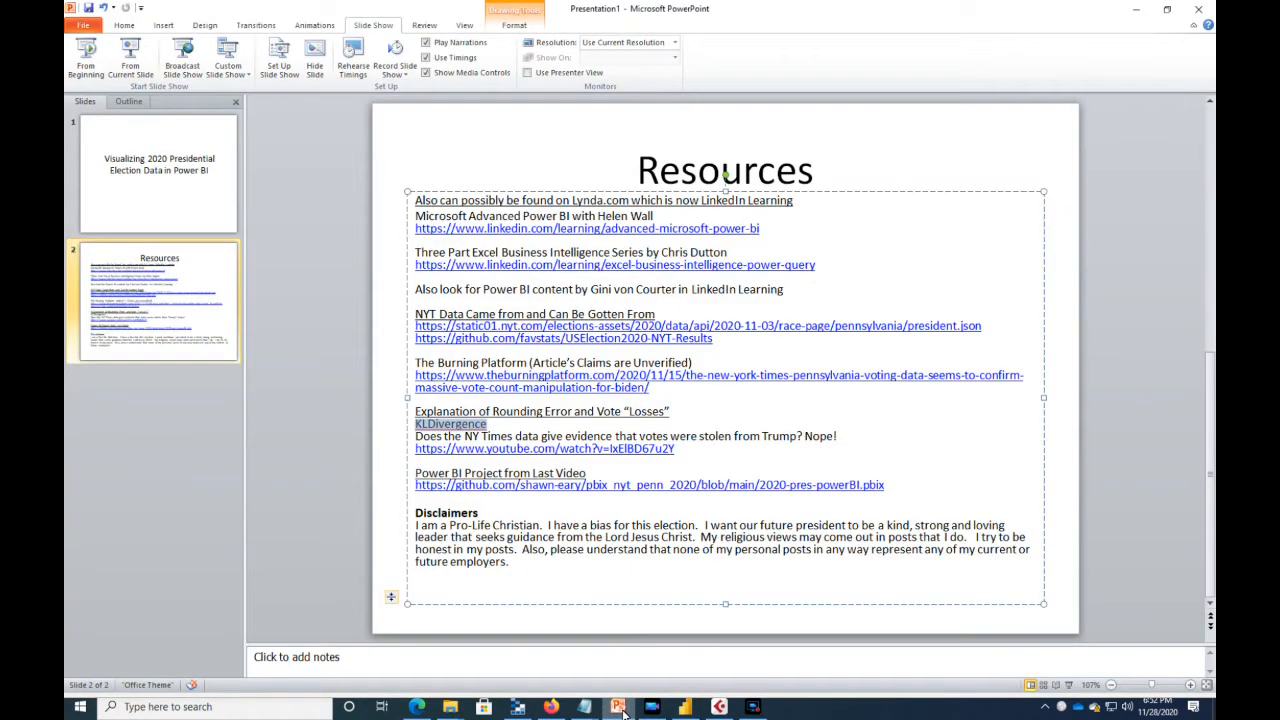
left_click(1136, 9)
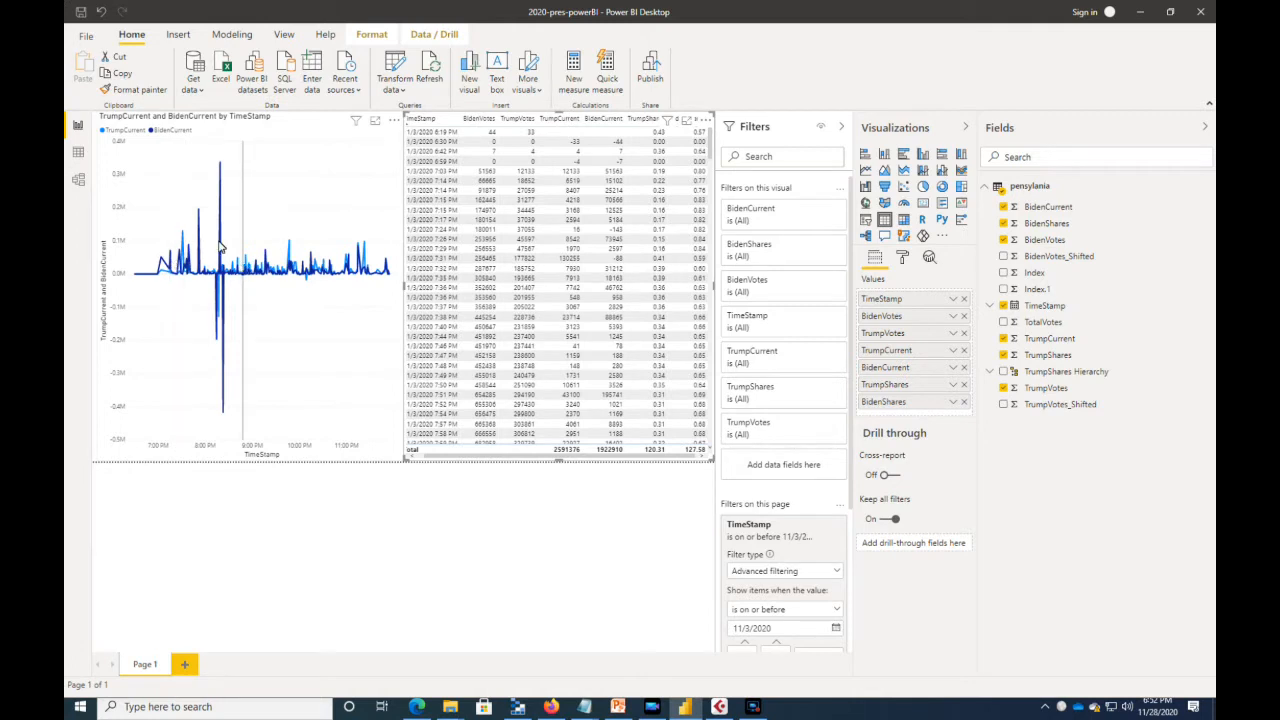
mouse_move(222, 180)
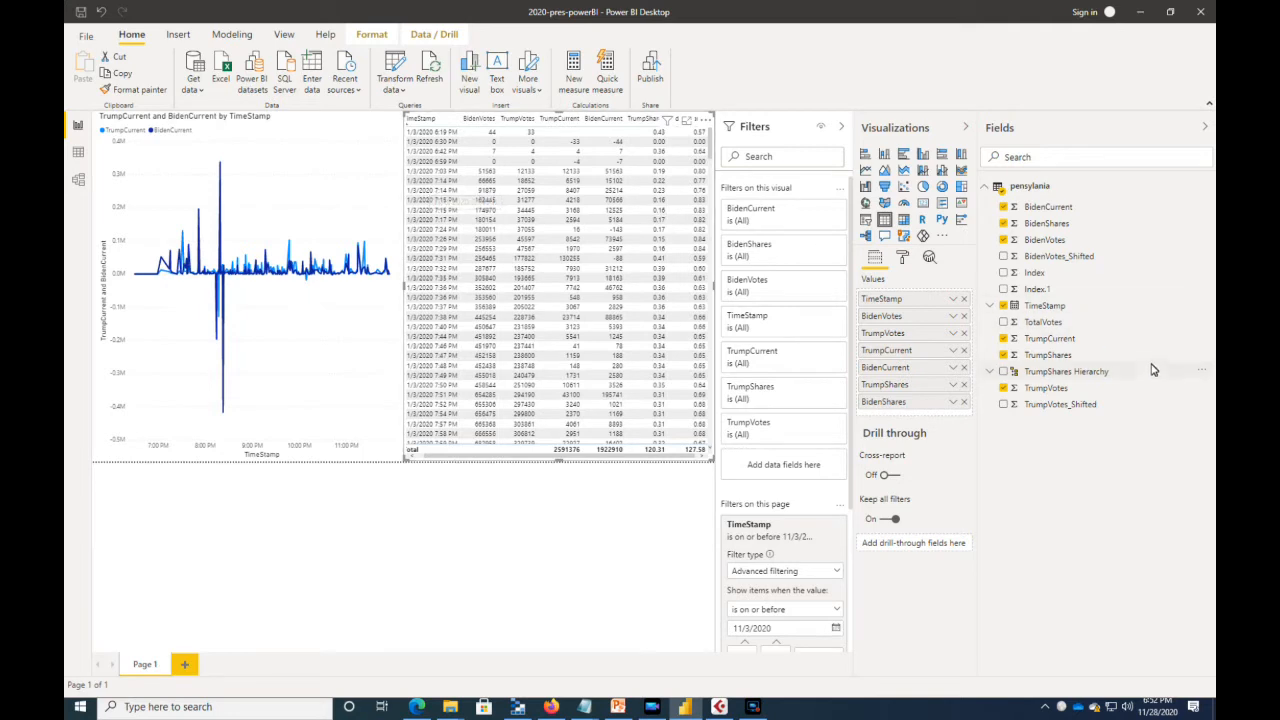
Step: Add TotalVotes to the detail table and widen it to show every column, with the Filters, Visualizations and Fields panes collapsed
left_click_drag(1045, 322, 906, 411)
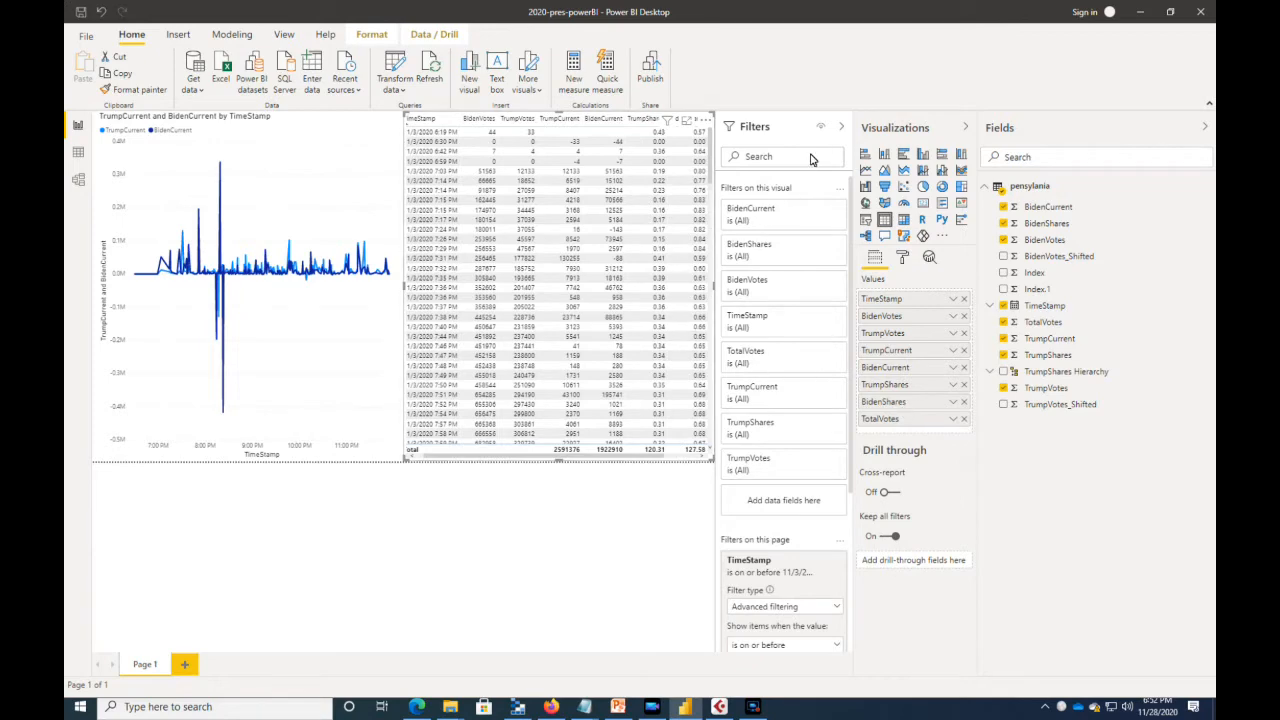
left_click(965, 128)
left_click(946, 128)
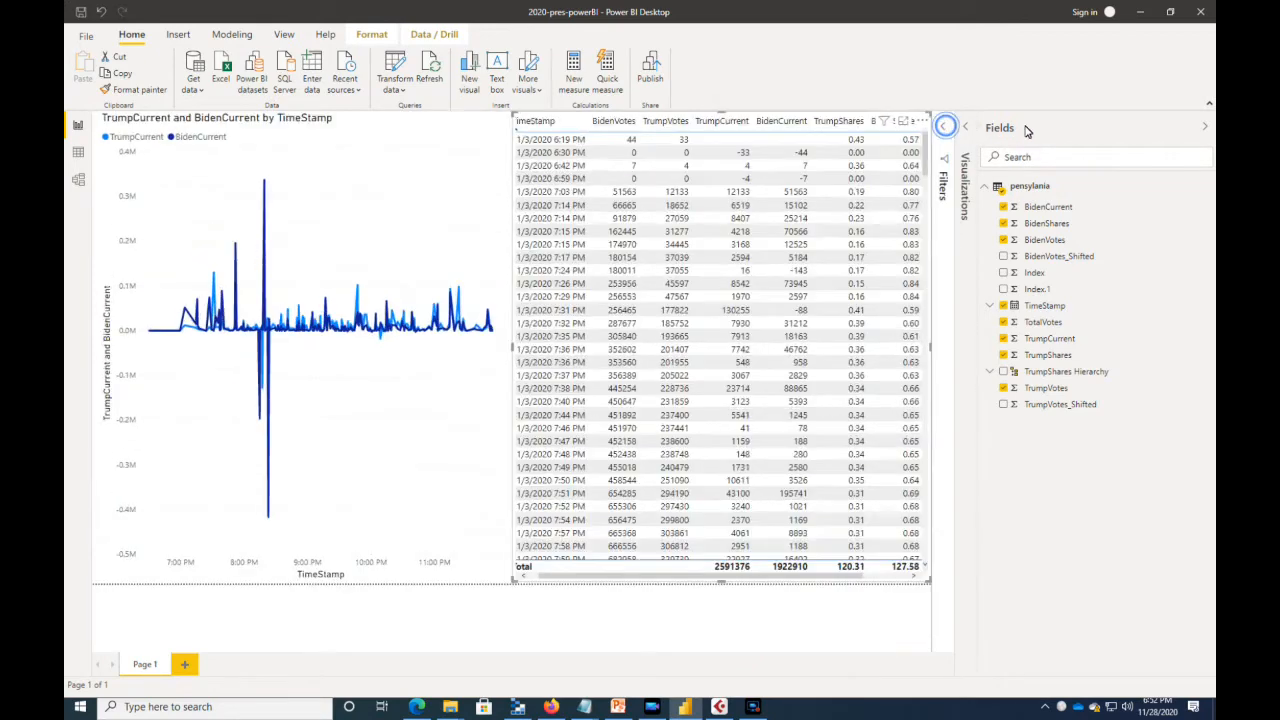
left_click(1203, 130)
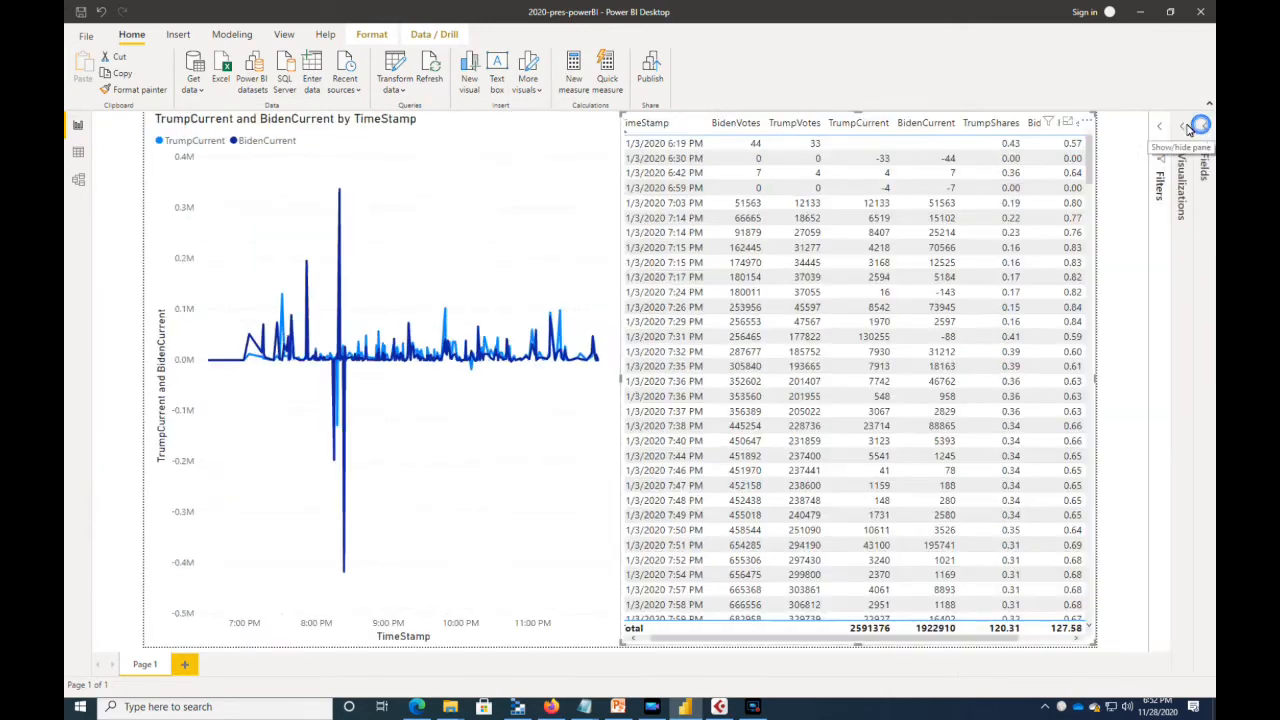
left_click_drag(619, 381, 533, 381)
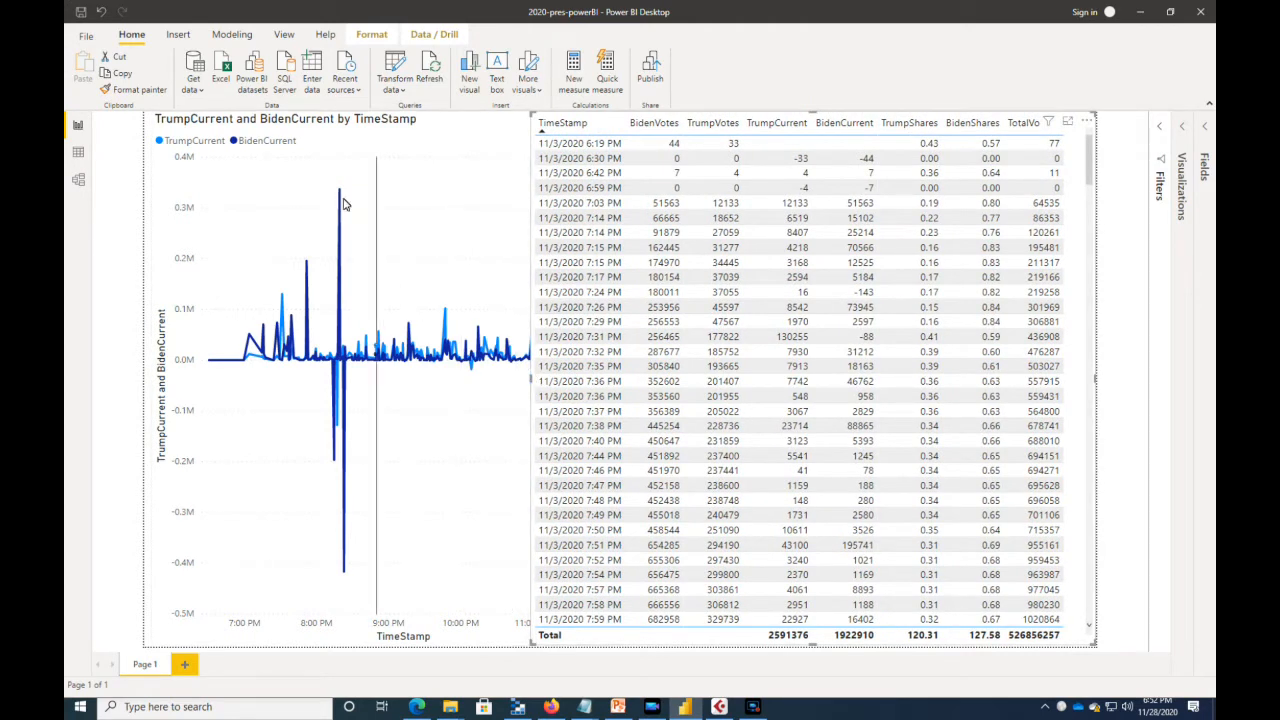
mouse_move(340, 197)
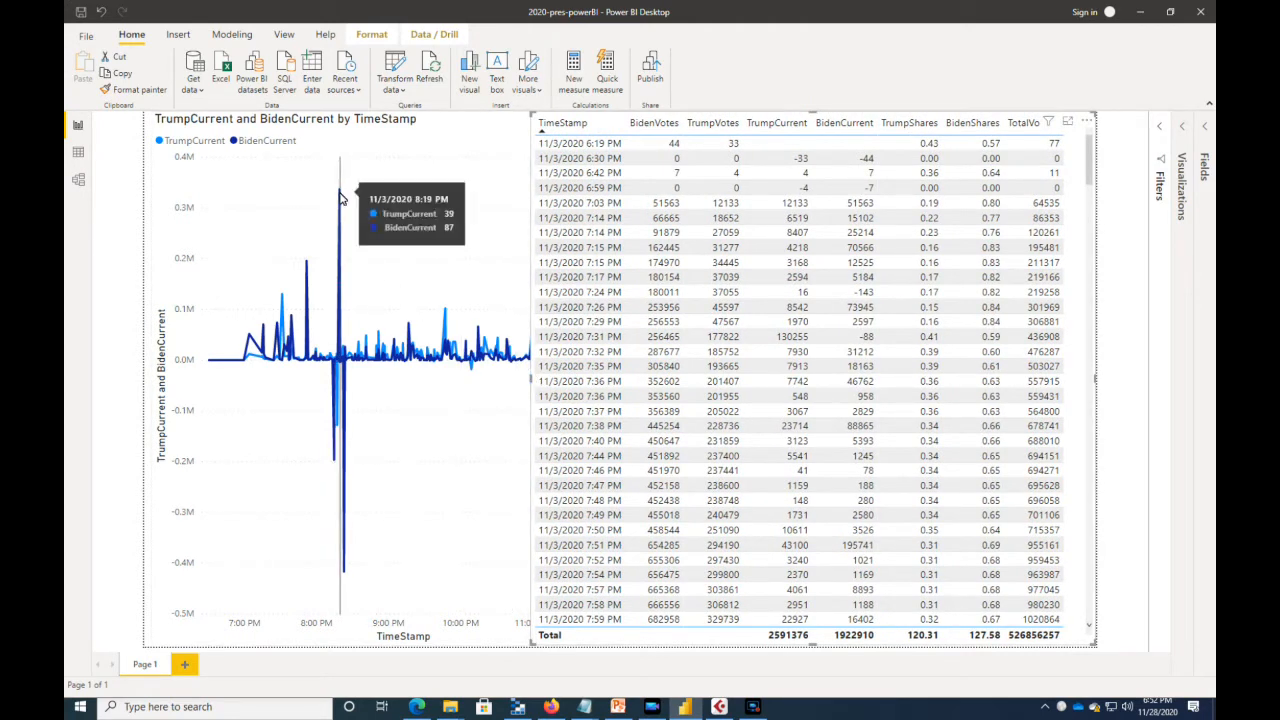
left_click(598, 398)
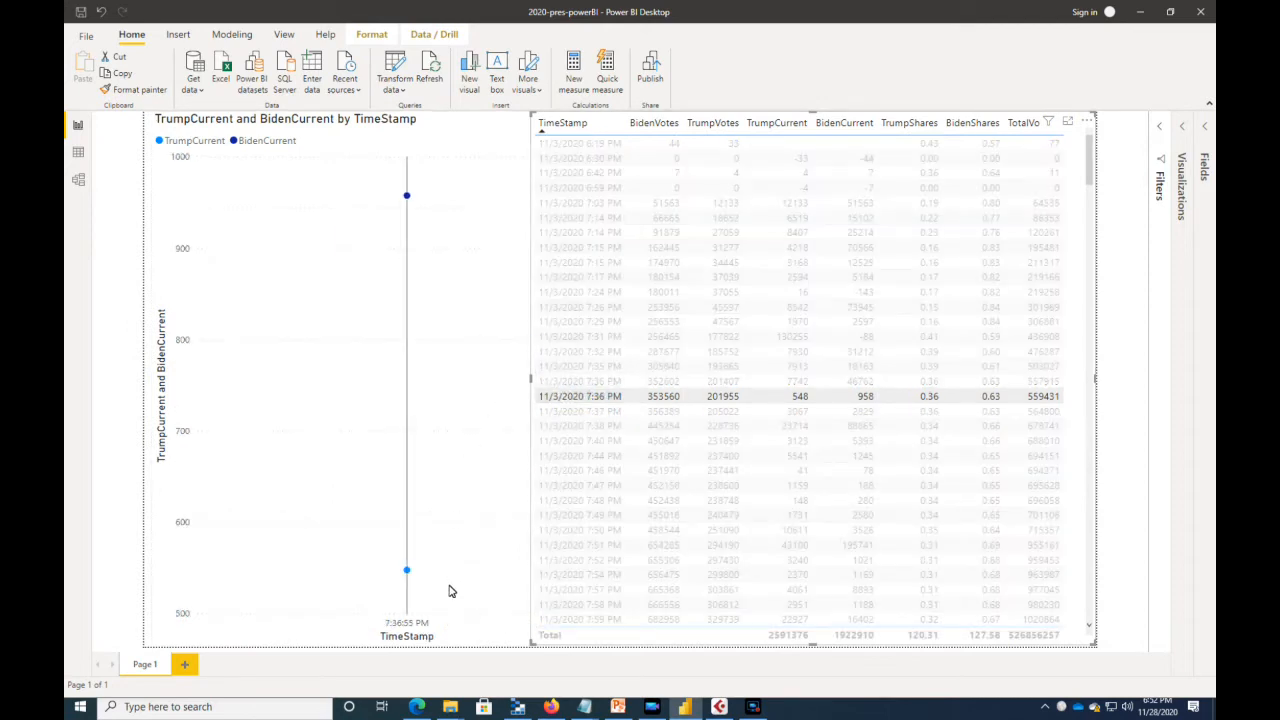
left_click(118, 579)
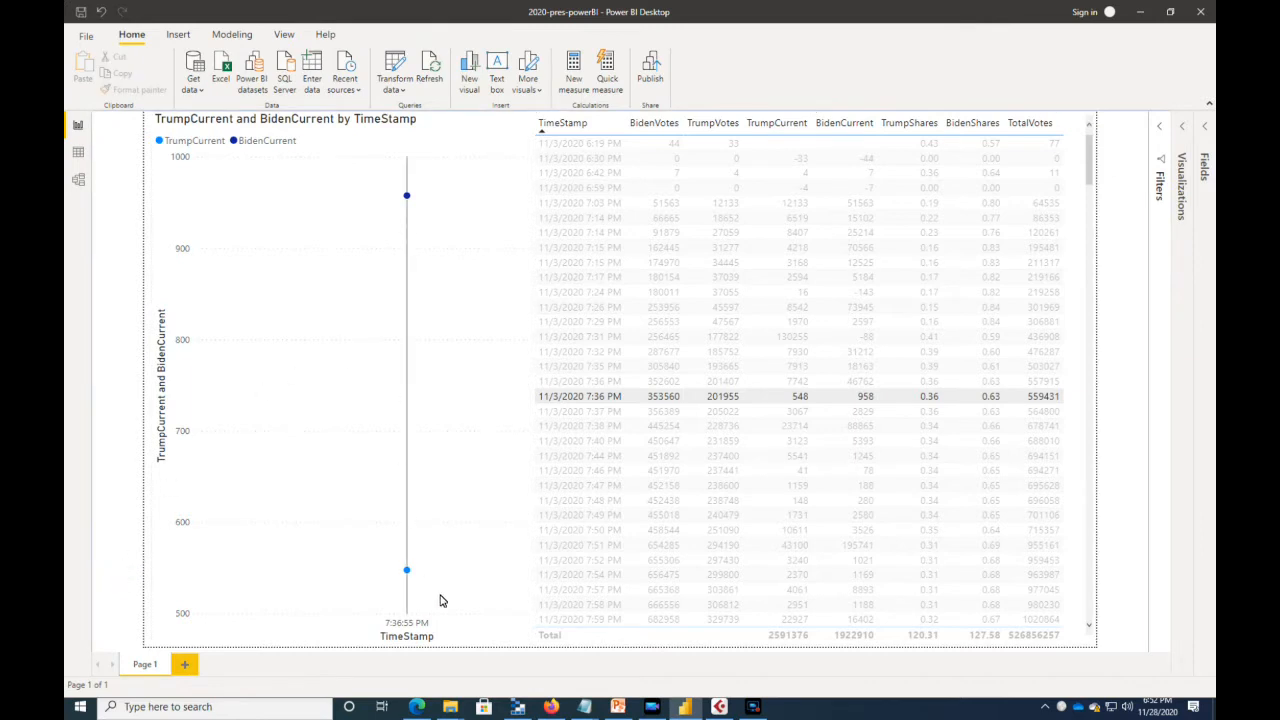
left_click(491, 648)
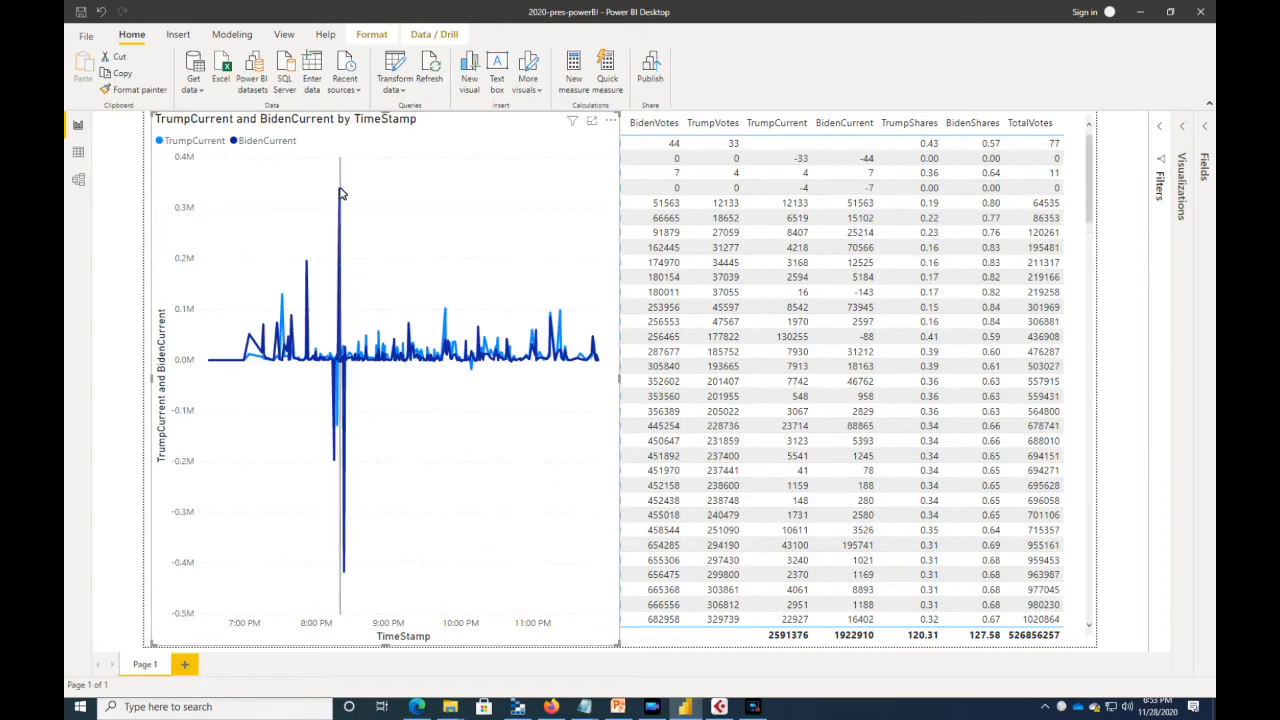
Step: Narrow the line chart so that it ends just before the detail table's TimeStamp column
mouse_move(339, 192)
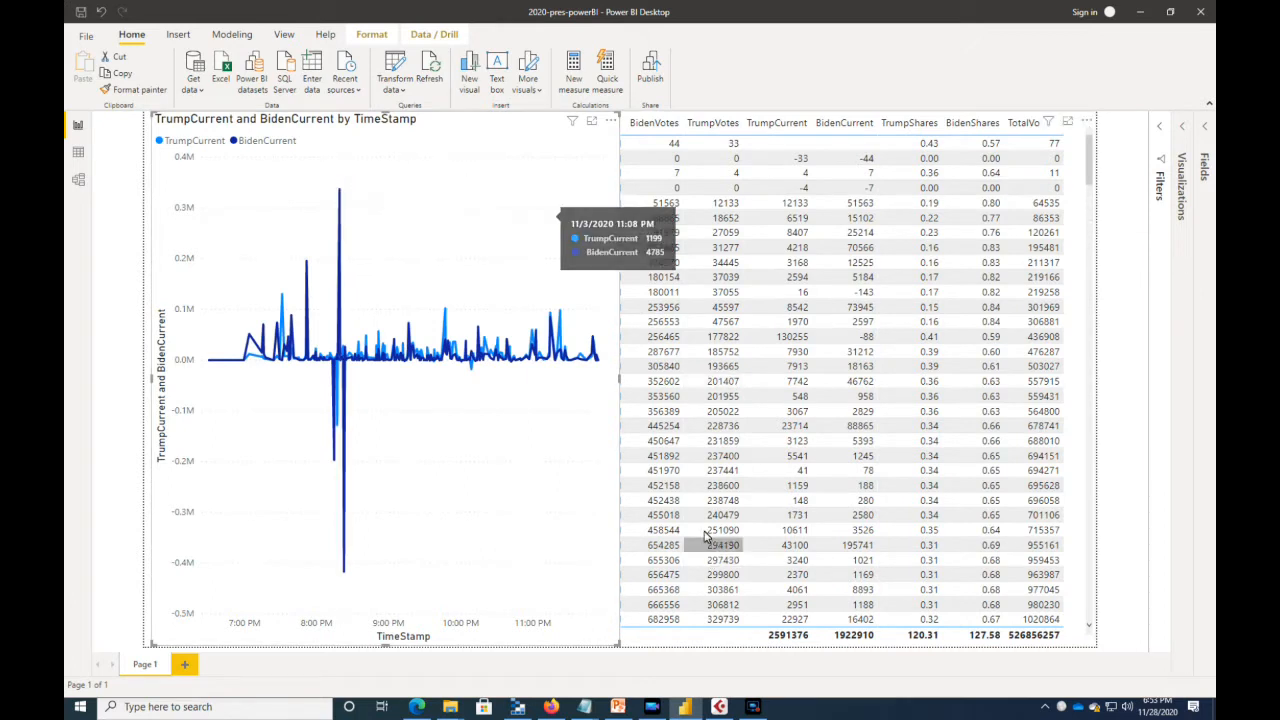
left_click_drag(617, 384, 525, 378)
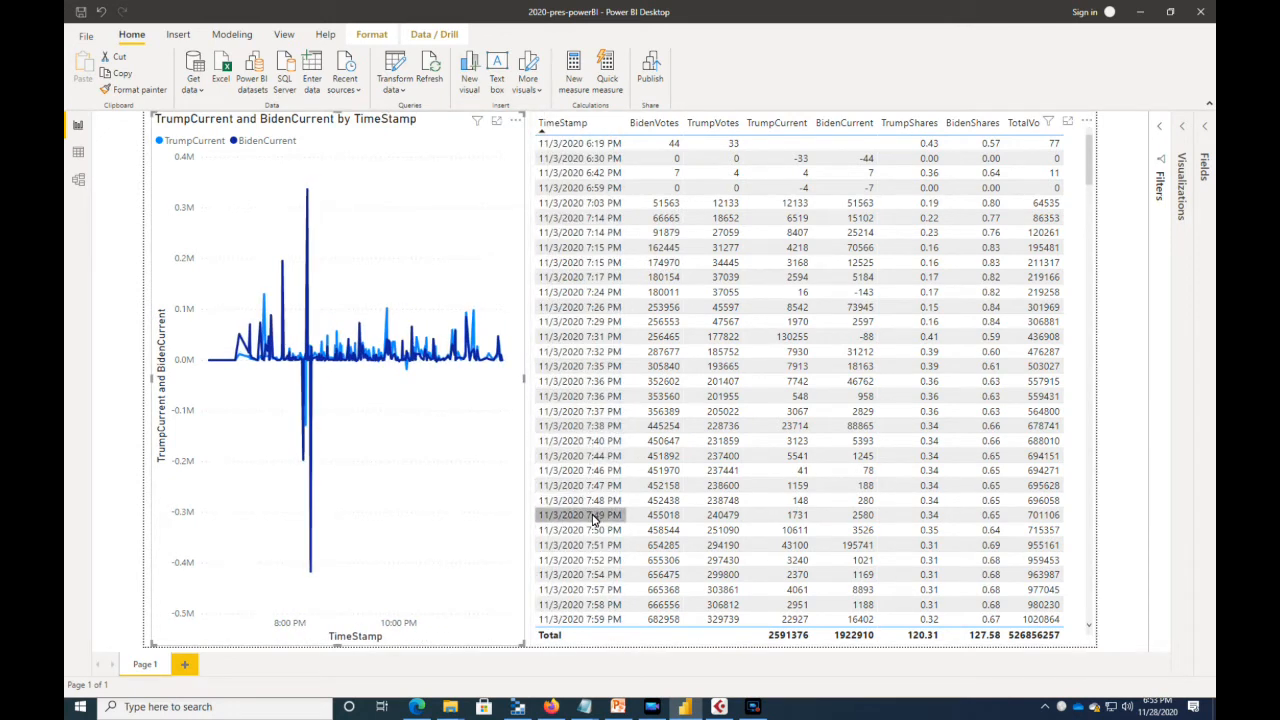
Step: Highlight the detail table rows from 11/3/2020 8:16 PM through 8:21 PM to narrow the line chart to them
scroll(594, 518, "down", 3)
scroll(594, 519, "down", 3)
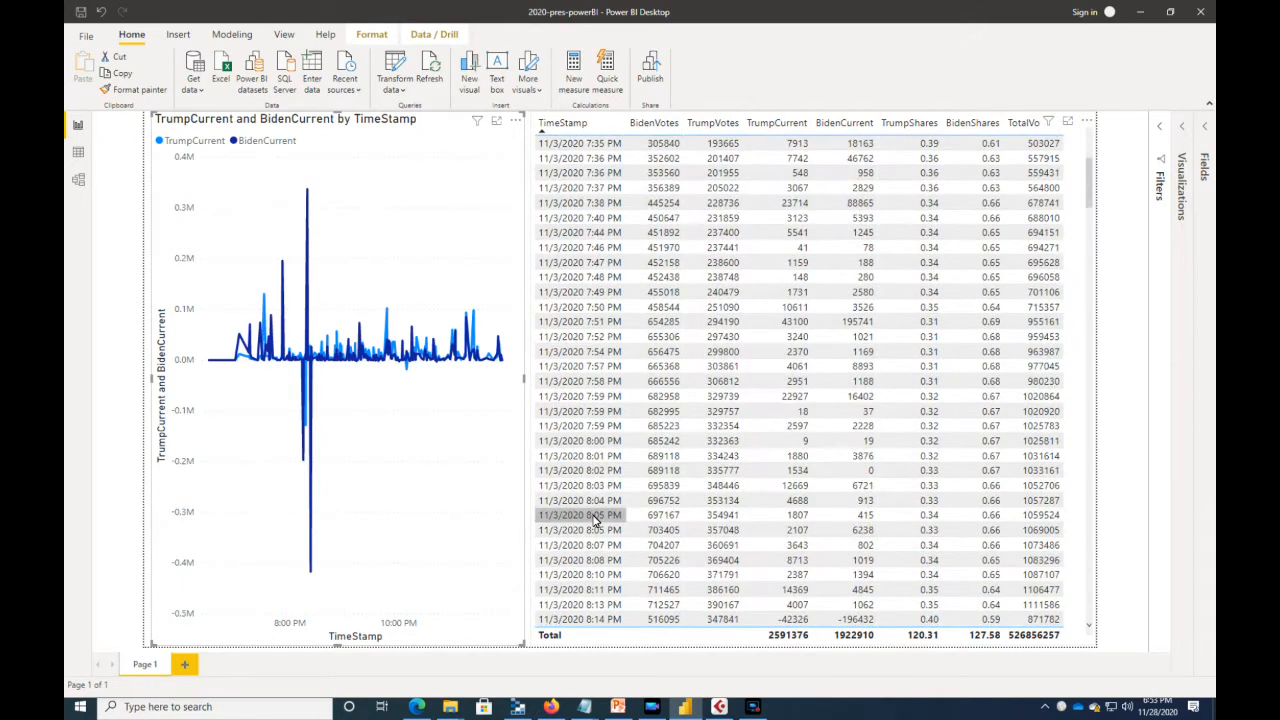
scroll(594, 523, "down", 1)
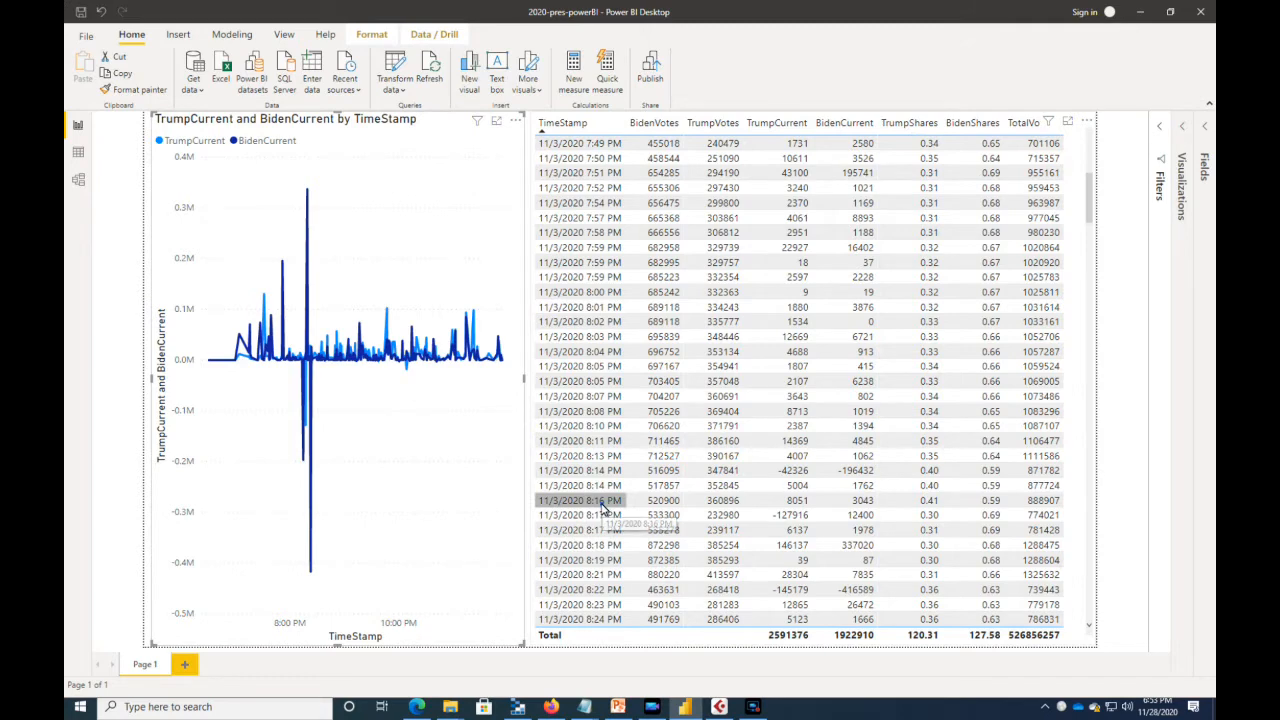
left_click(603, 503)
left_click(604, 516, "ctrl")
left_click(604, 530, "ctrl")
left_click(603, 545, "ctrl")
left_click(603, 560, "ctrl")
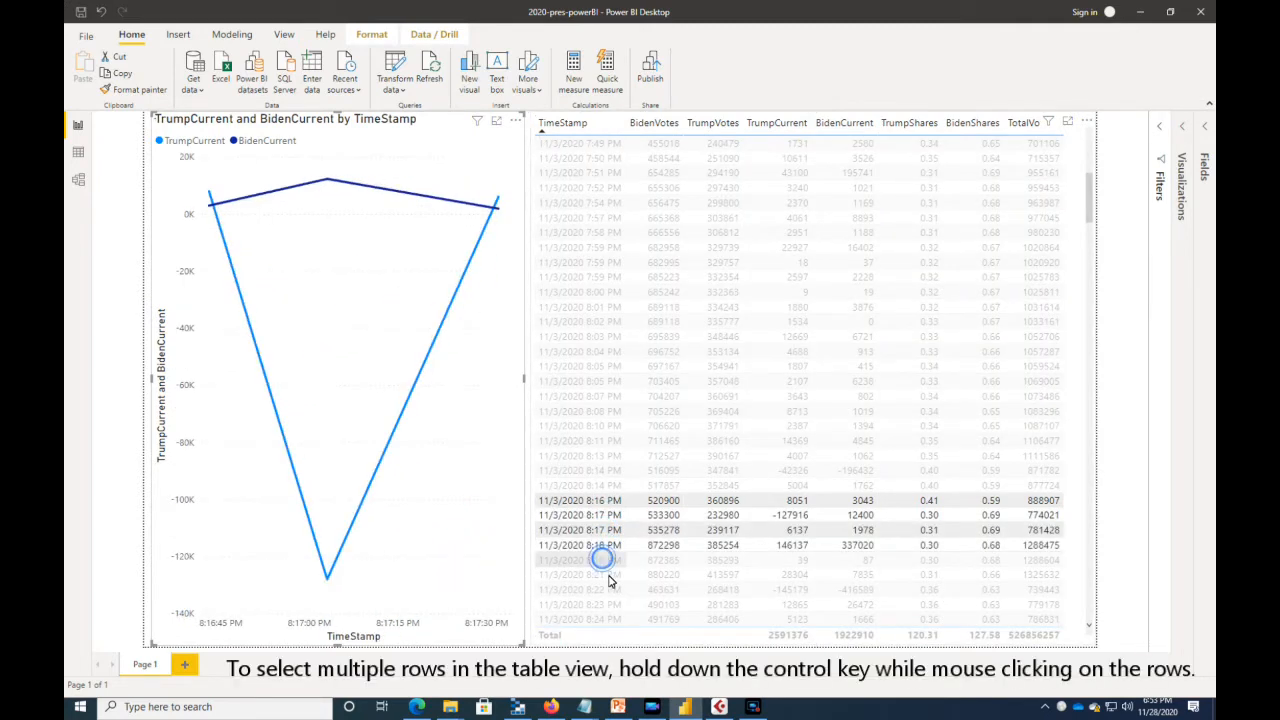
left_click(610, 576, "ctrl")
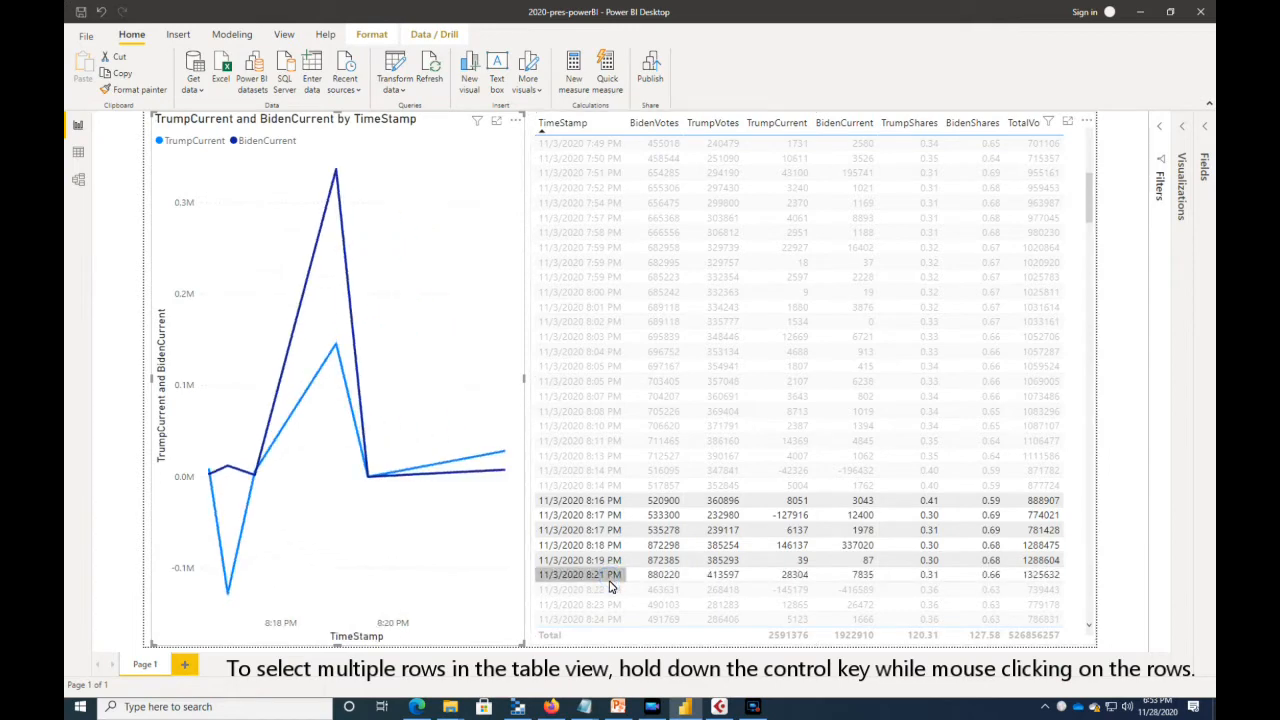
Step: Extend the row selection through 11/3/2020 8:24 PM, and examine the chart's 8:18 PM peak against the share columns
left_click(605, 575, "ctrl")
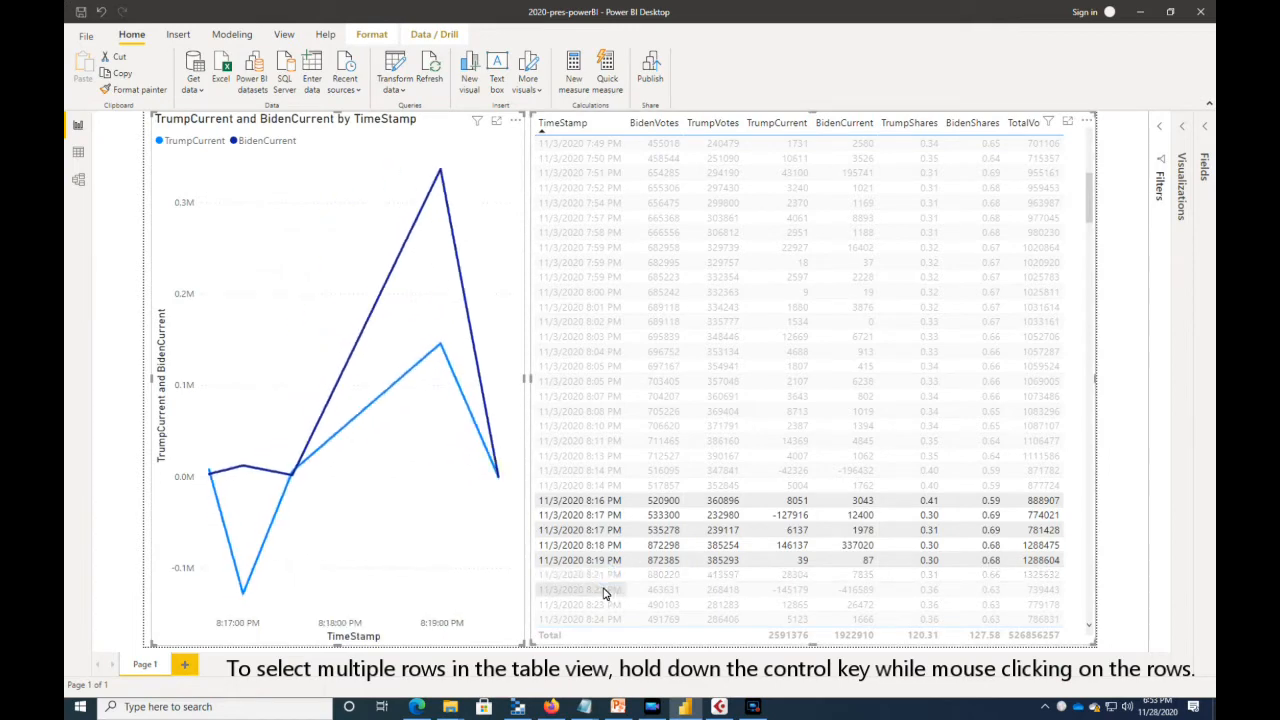
left_click(605, 575, "ctrl")
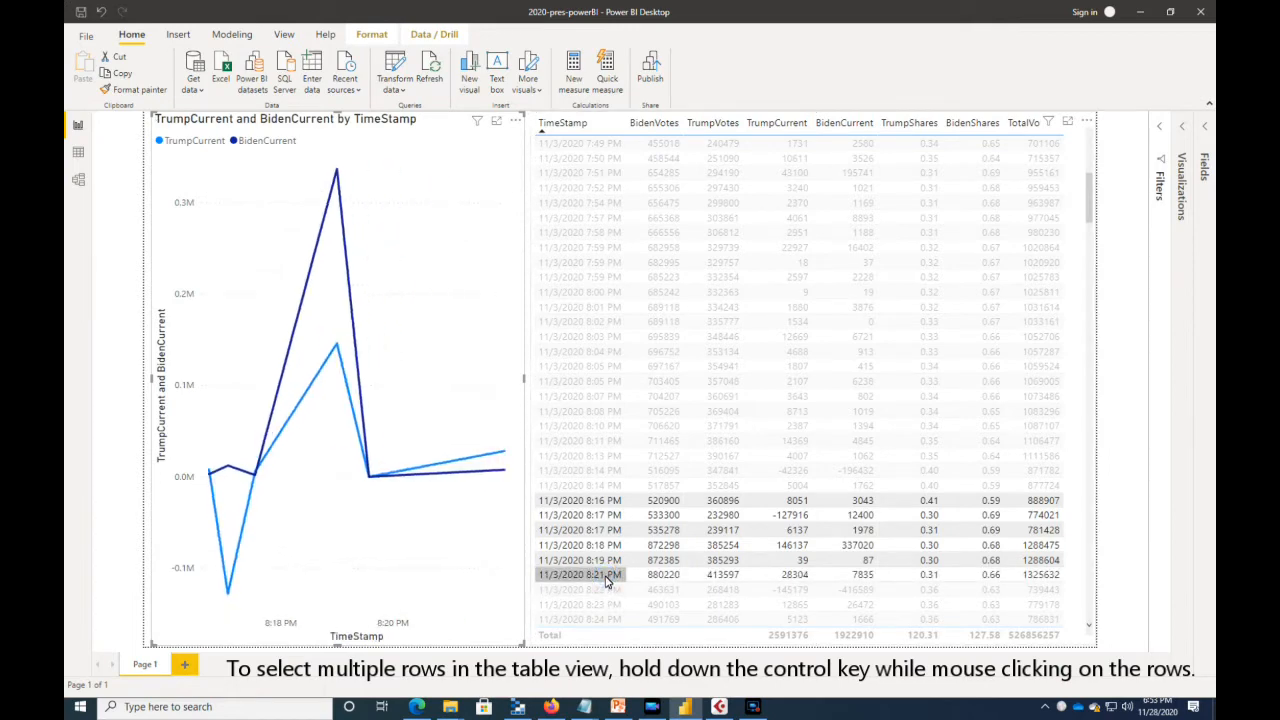
left_click(607, 590, "ctrl")
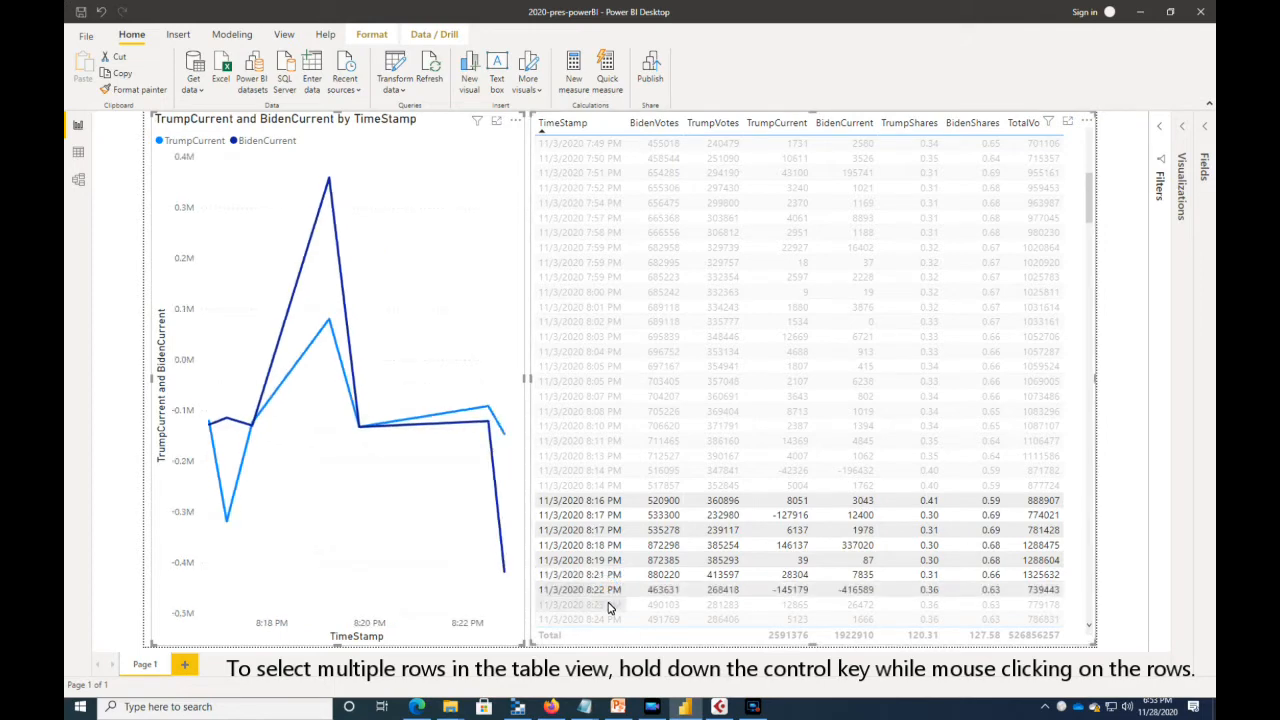
left_click(607, 605, "ctrl")
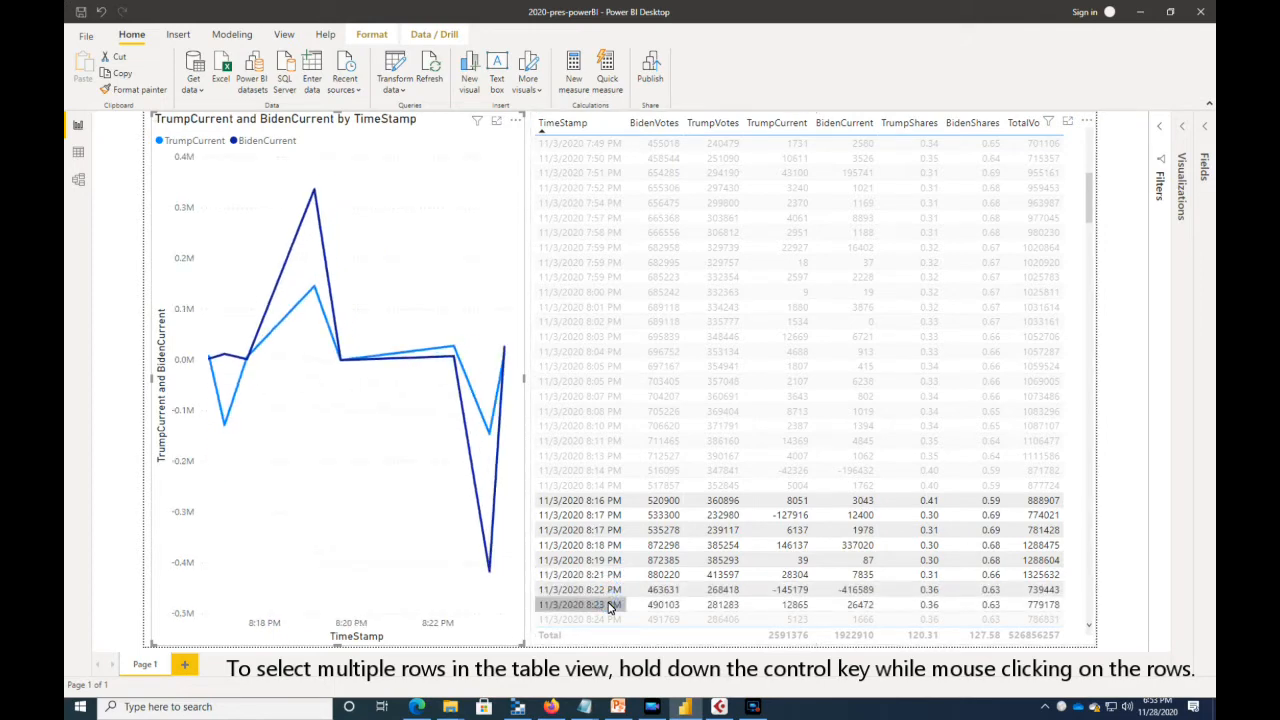
left_click(610, 619, "ctrl")
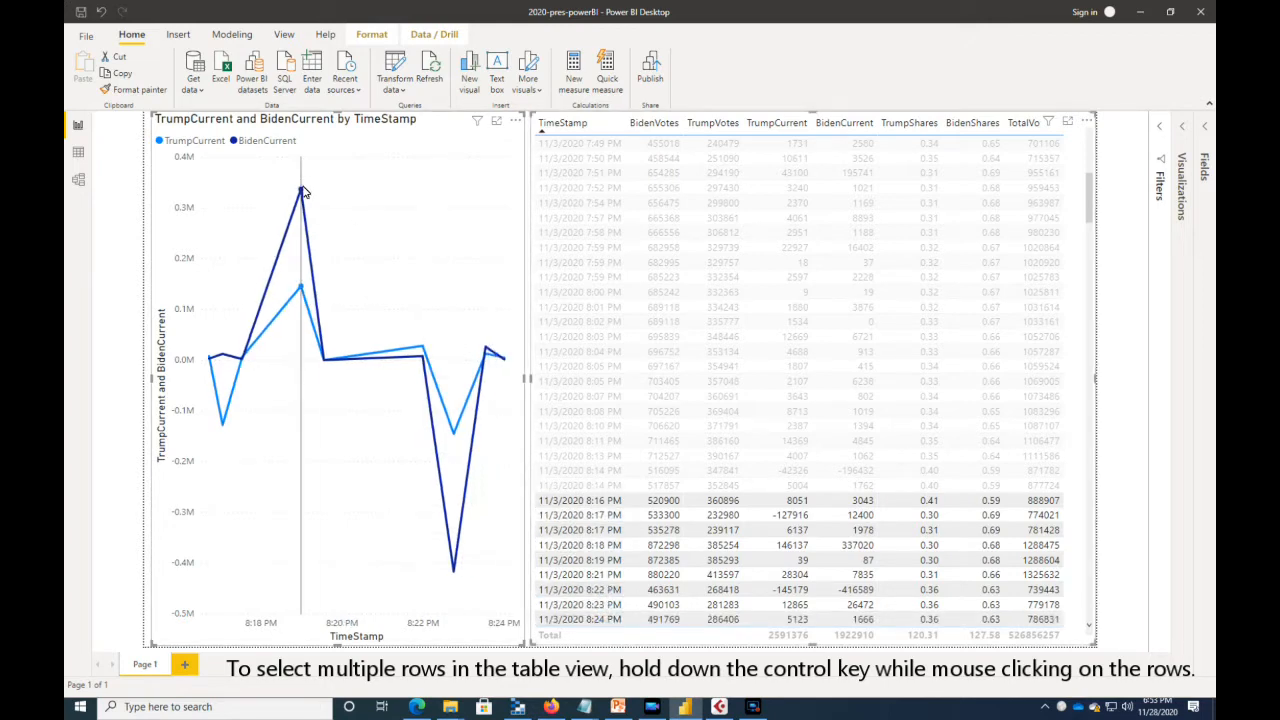
mouse_move(452, 584)
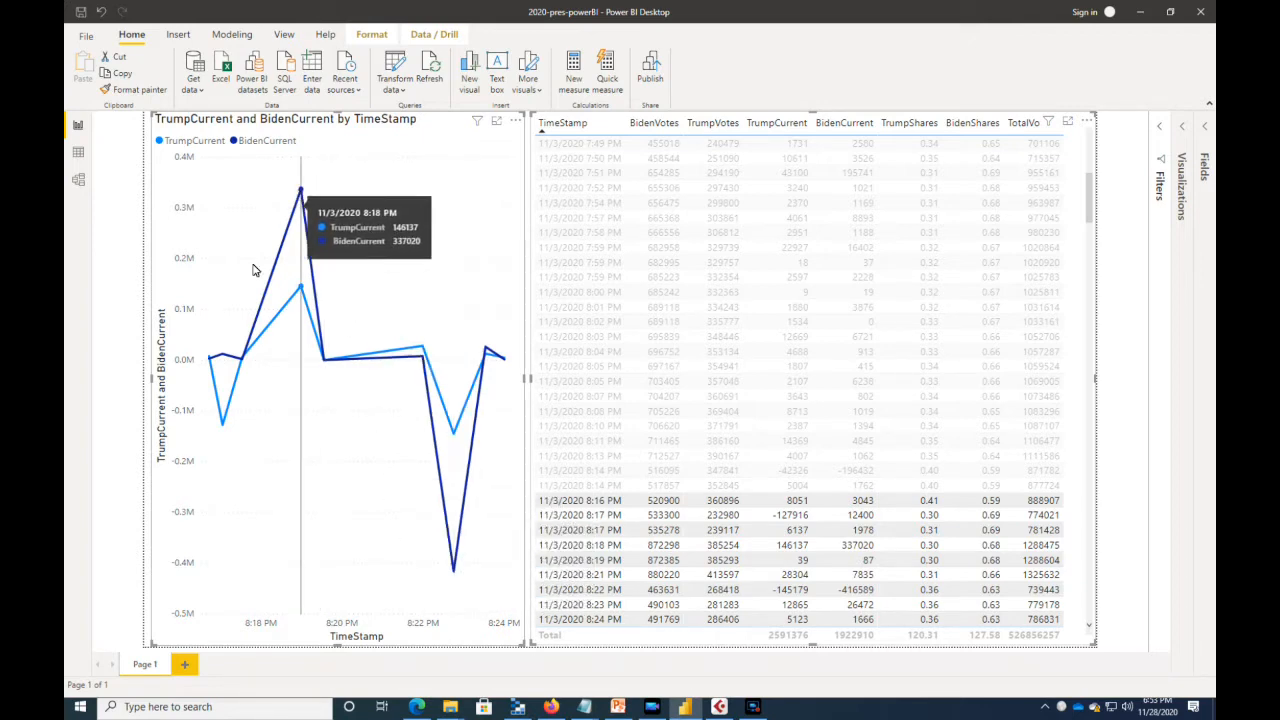
mouse_move(253, 270)
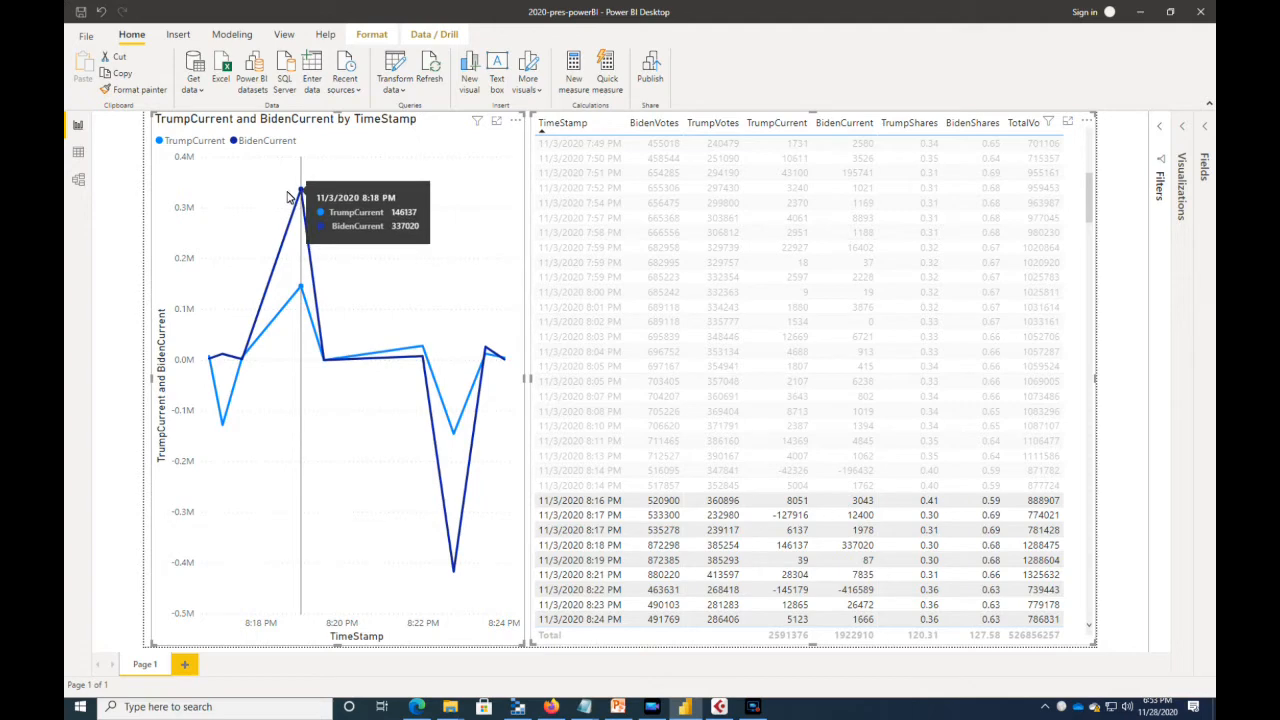
scroll(974, 520, "down", 2)
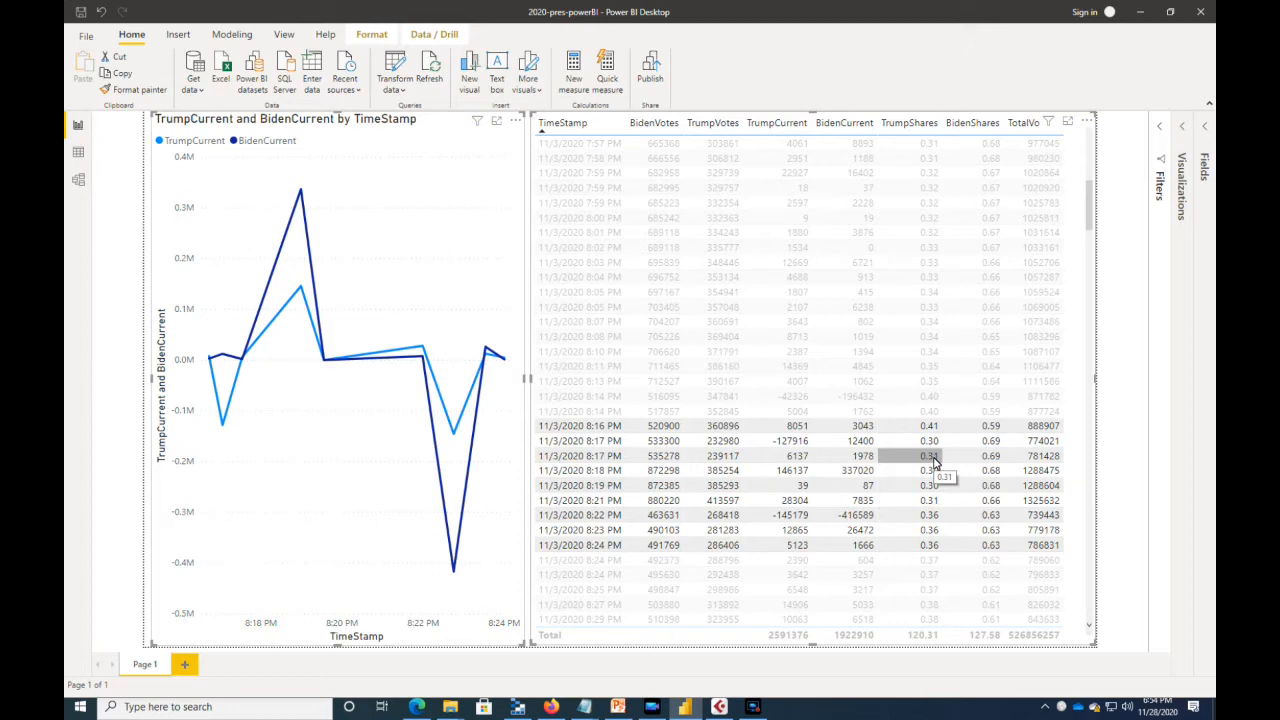
Step: Expand the Visualizations and Fields panes, and select the detail table with its row highlighting cleared
left_click(1181, 132)
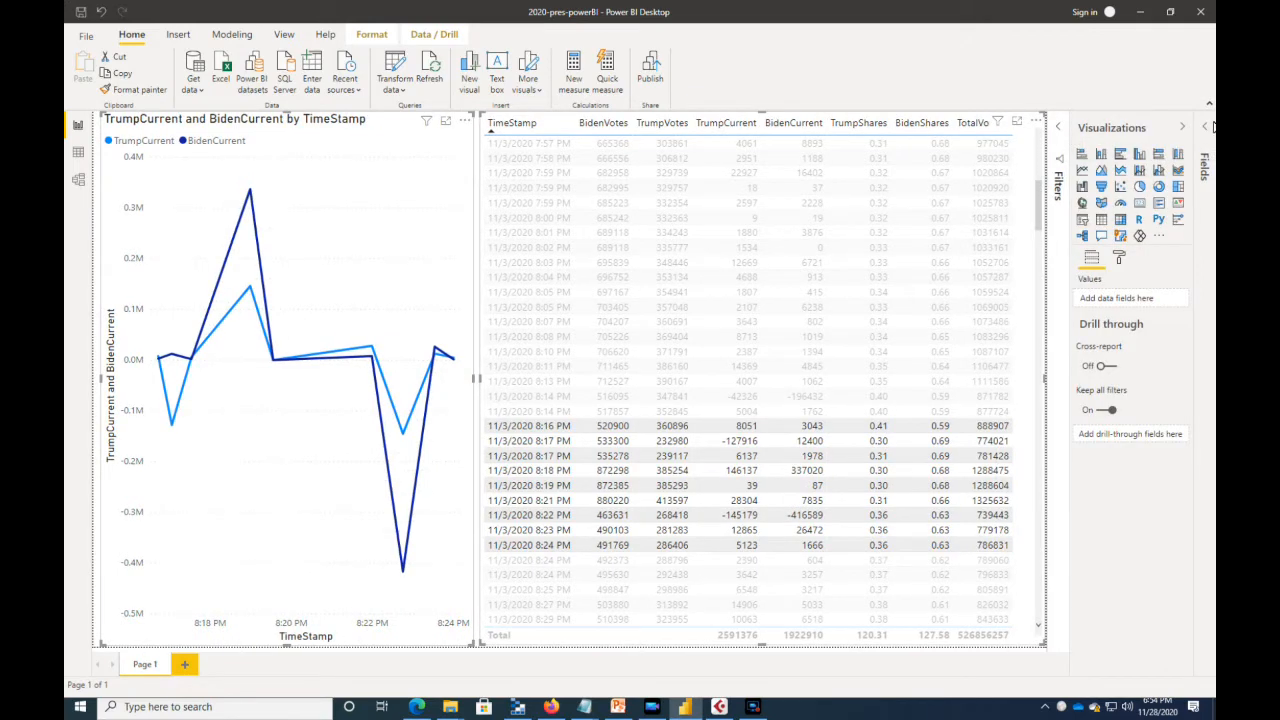
left_click(1206, 127)
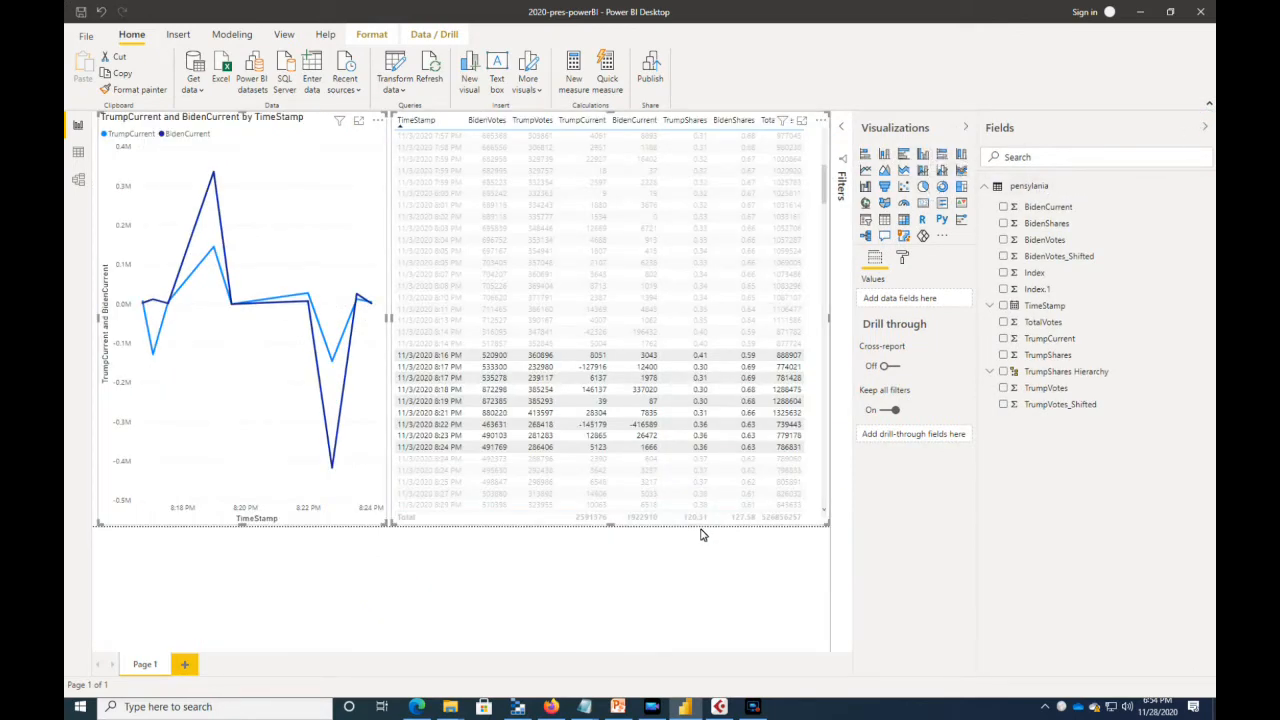
left_click(481, 521)
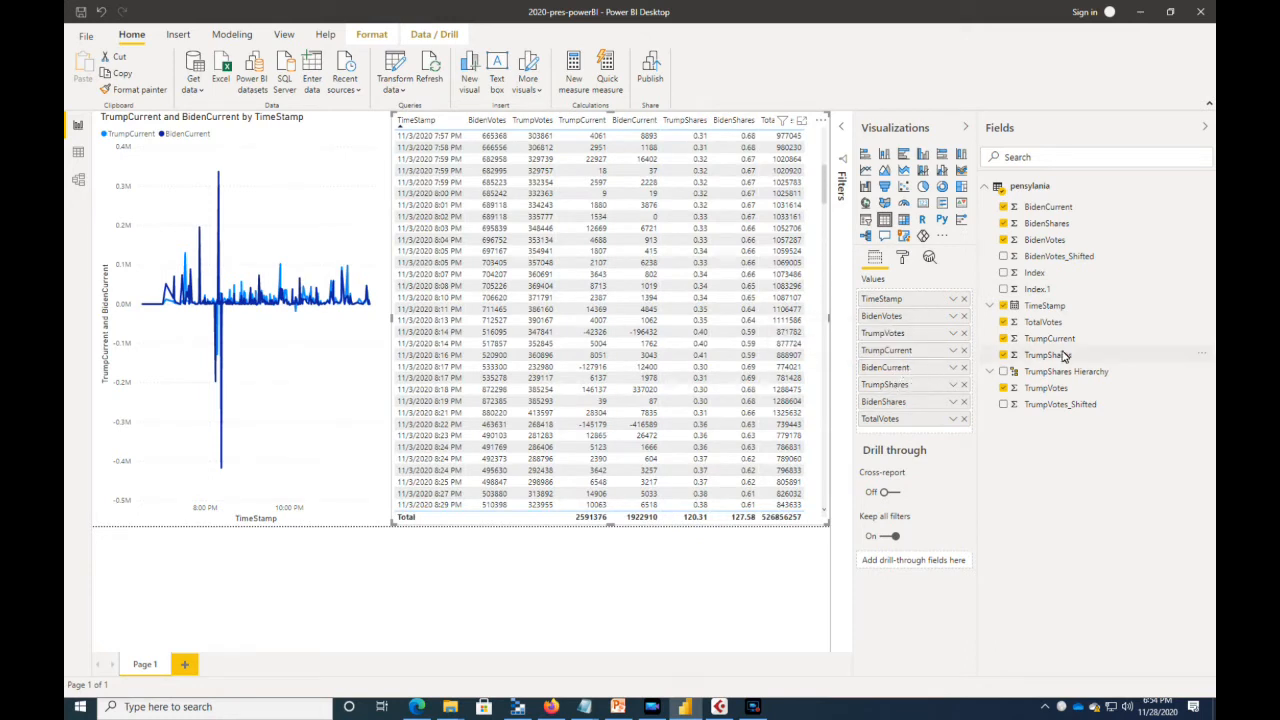
Step: Format the BidenShares column to show 3 decimal places
left_click(1050, 223)
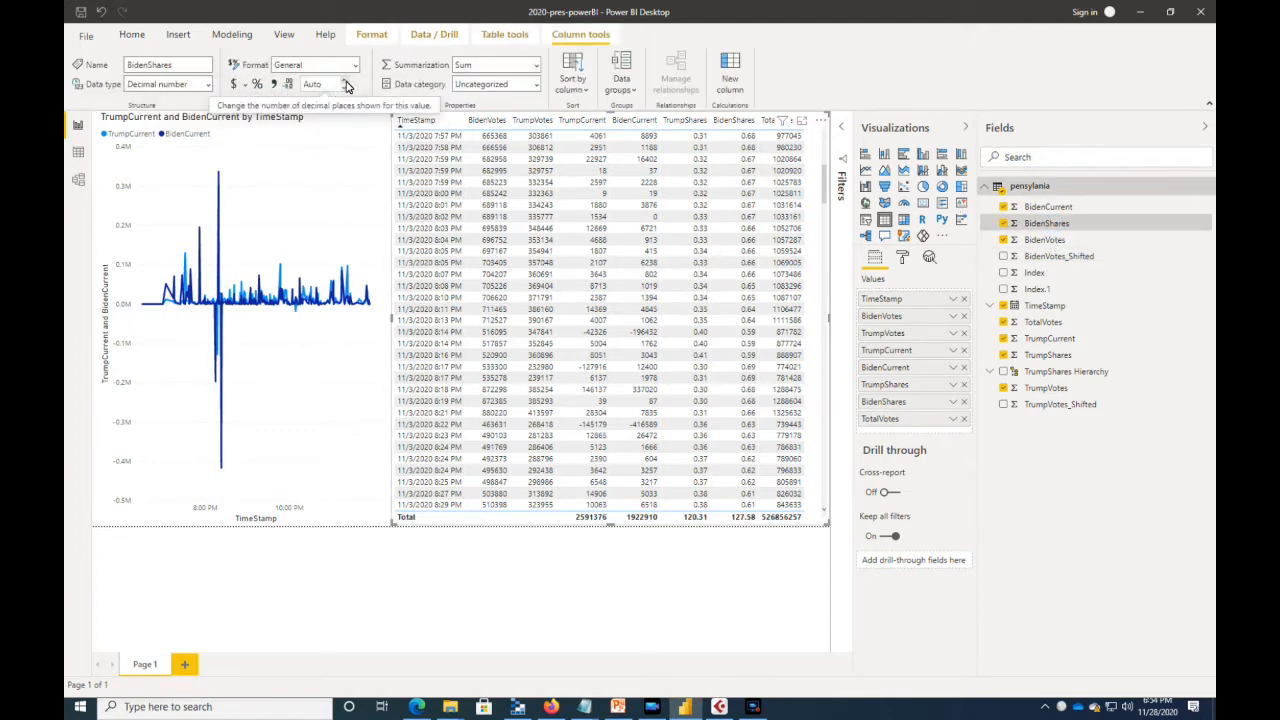
left_click(346, 86)
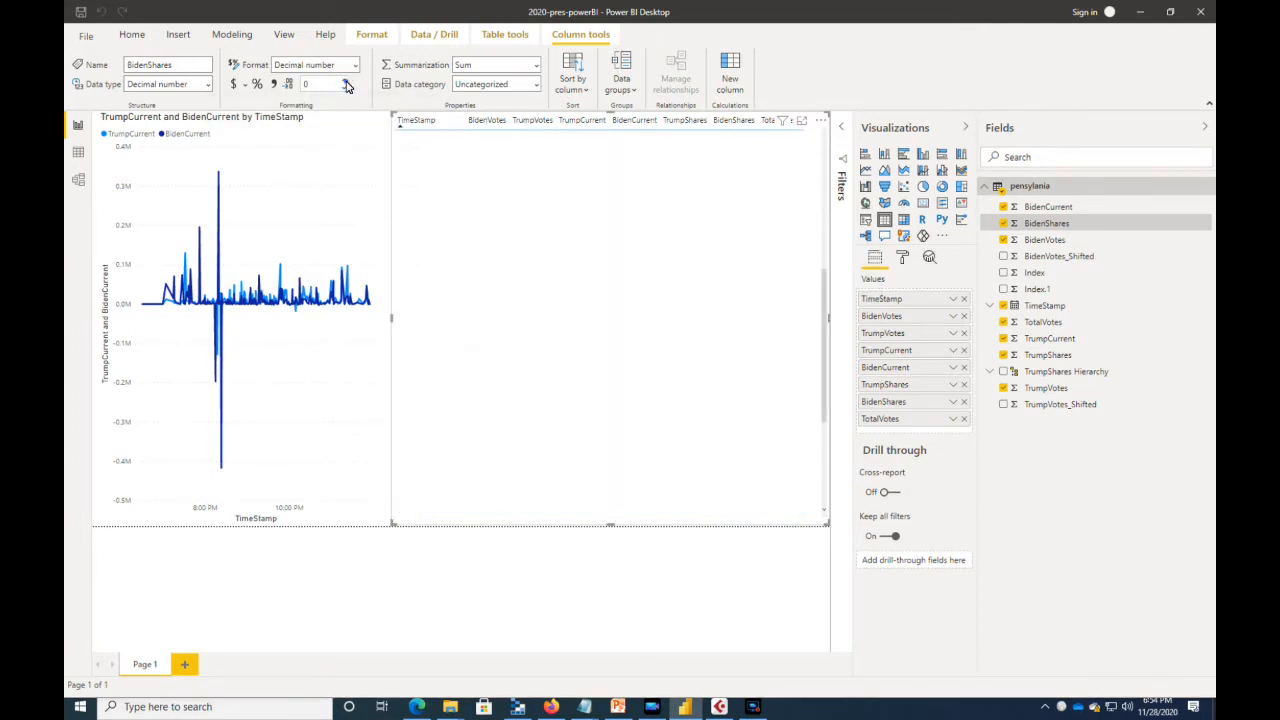
left_click(346, 82)
left_click(346, 82)
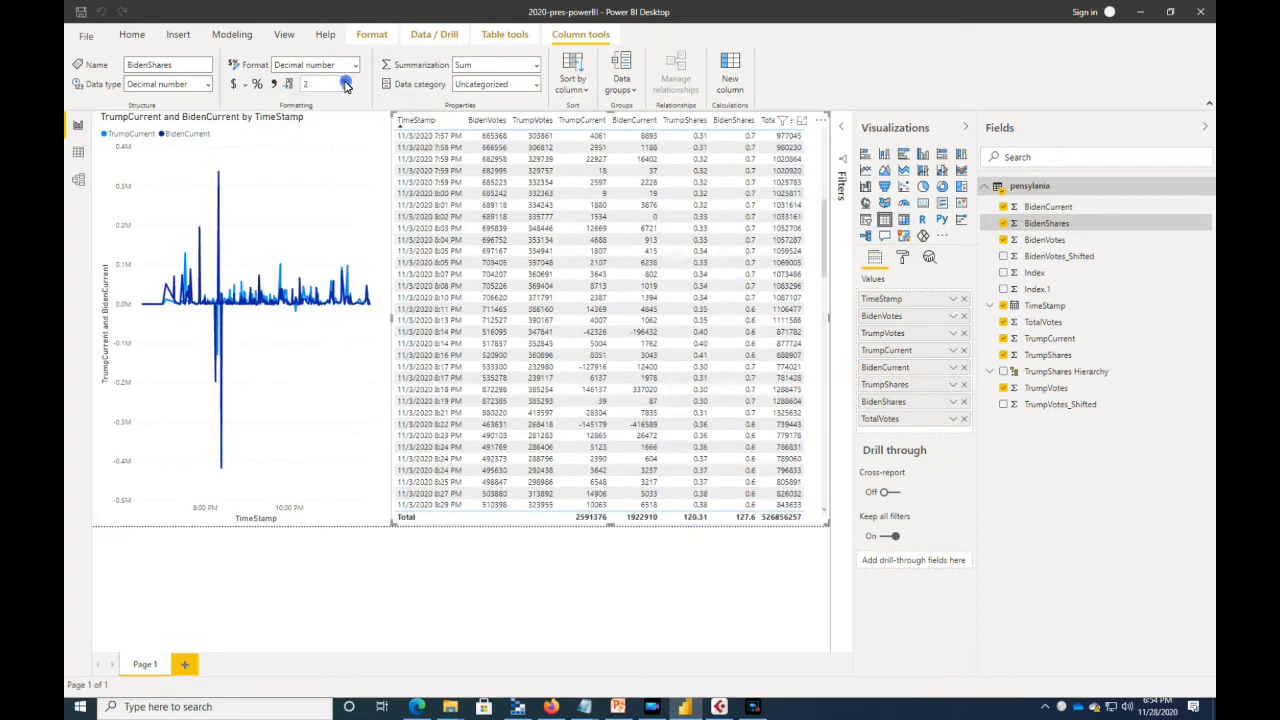
left_click(346, 83)
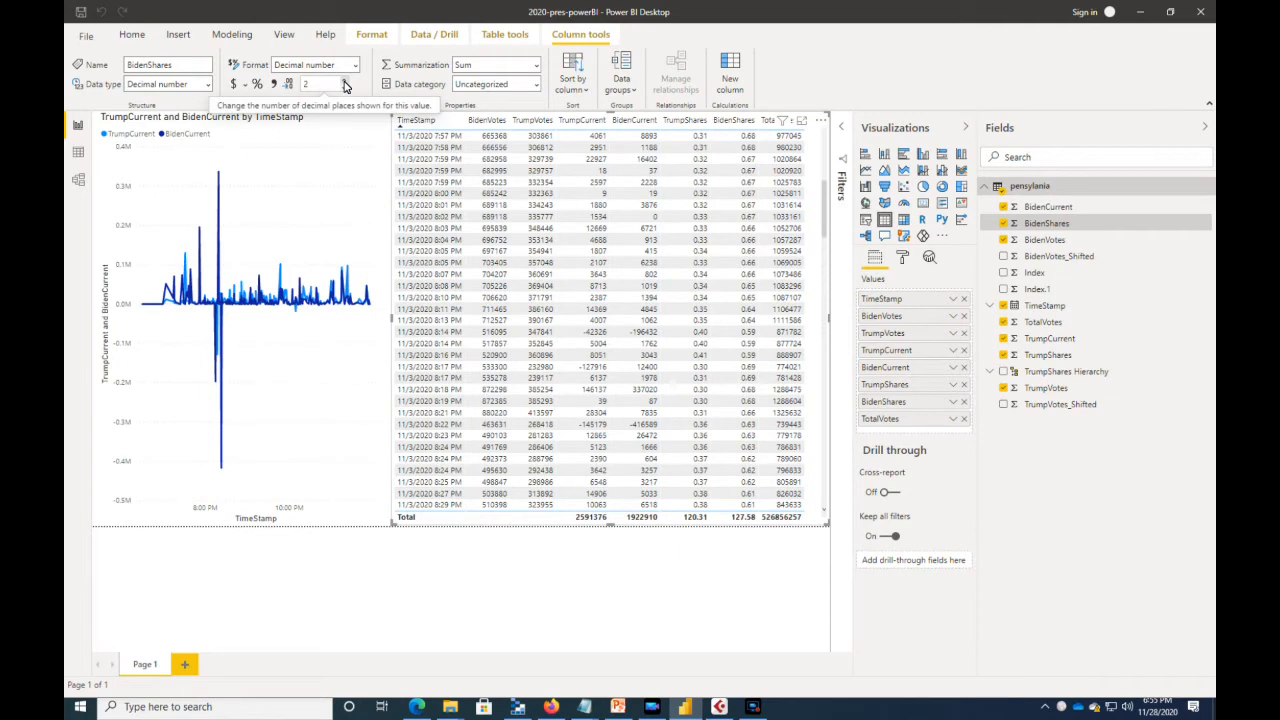
left_click(344, 82)
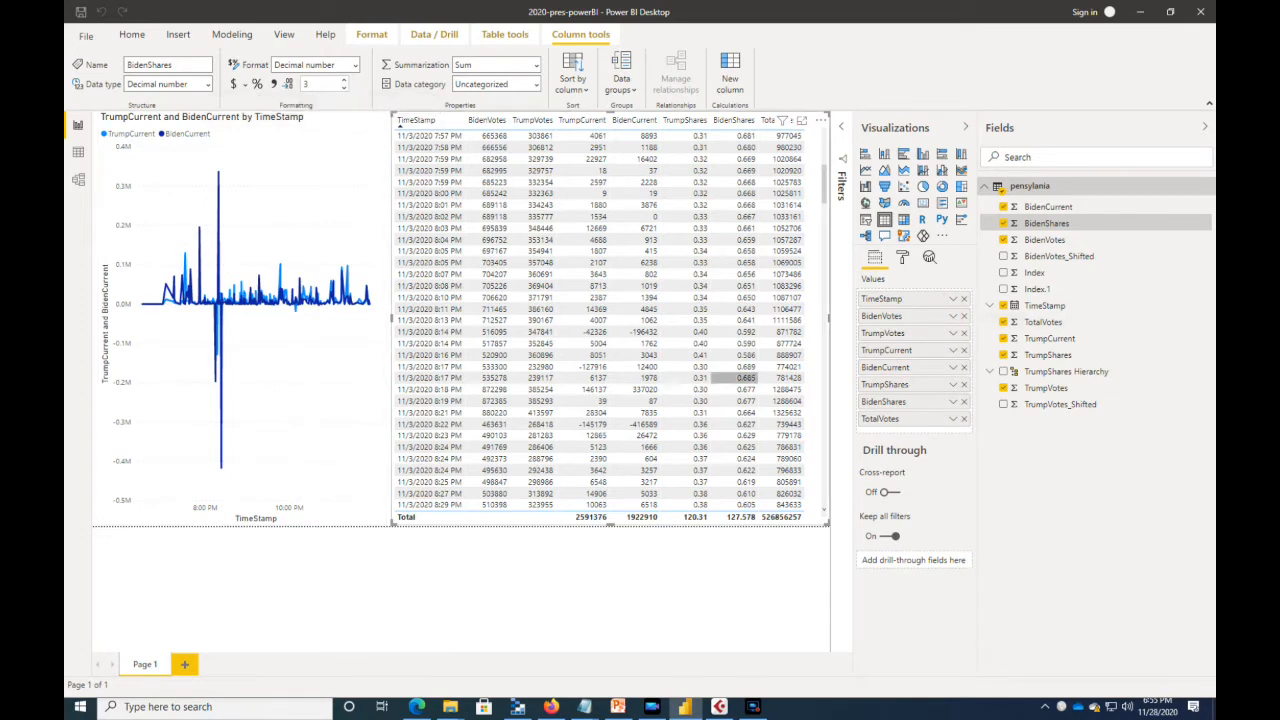
Step: Launch Git Bash and place its window over the detail table
left_click(220, 710)
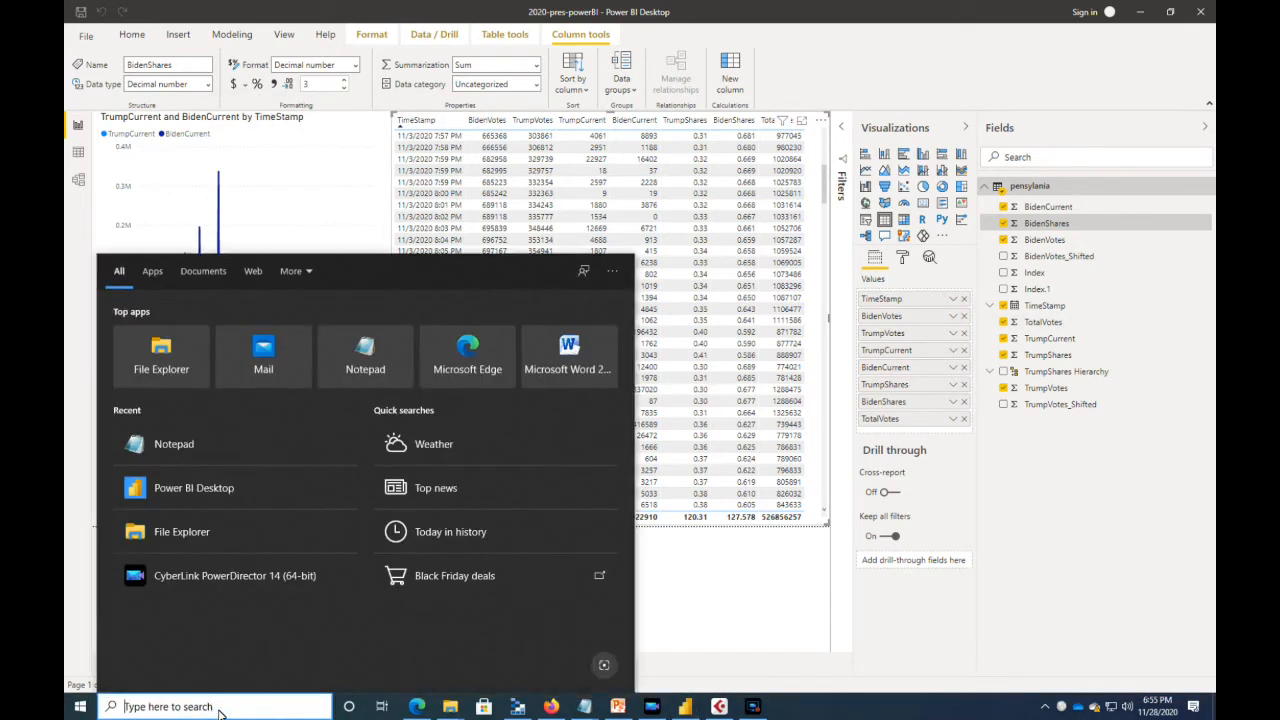
type("gi")
key("Return")
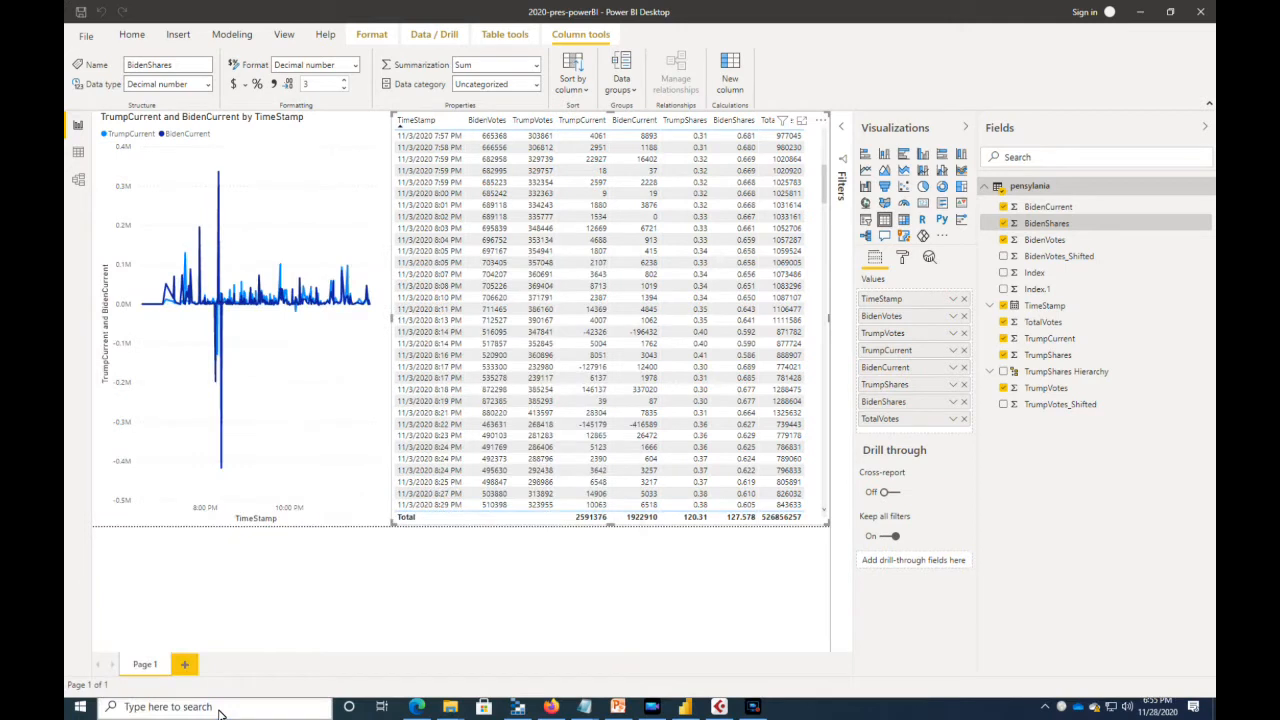
left_click_drag(309, 134, 608, 213)
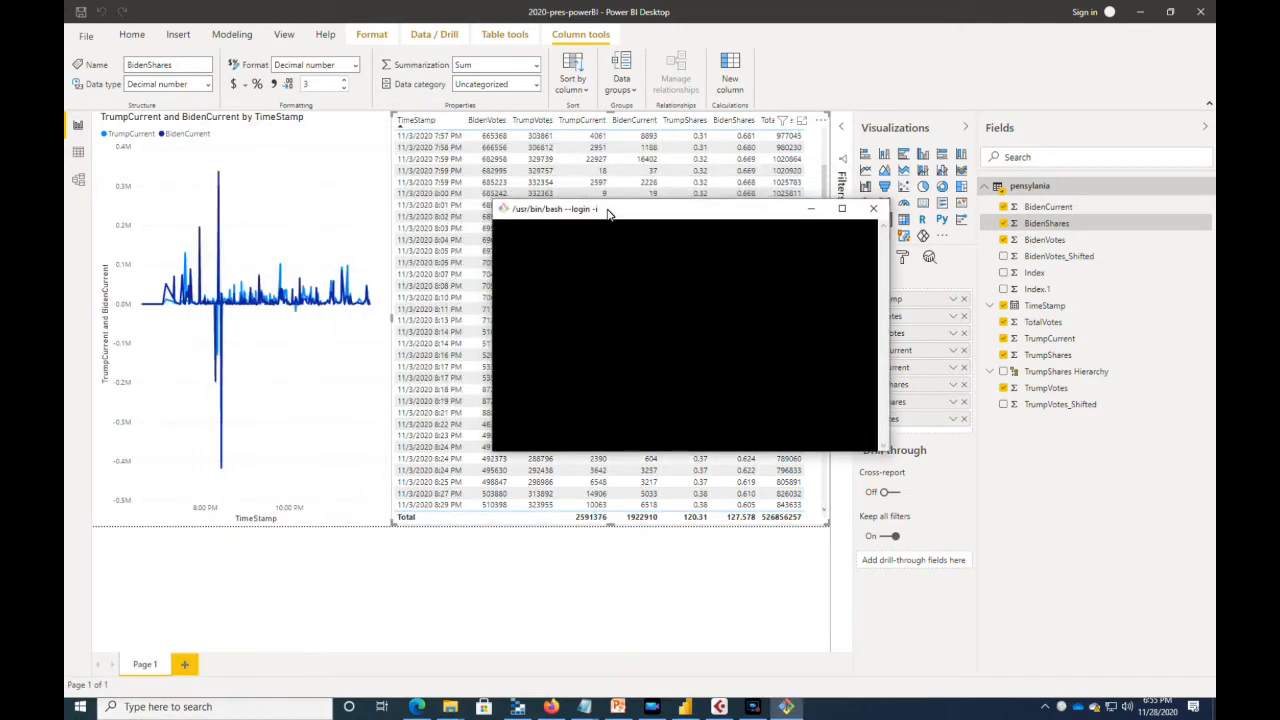
Step: List the home folder's contents and print the current working directory
type("ls")
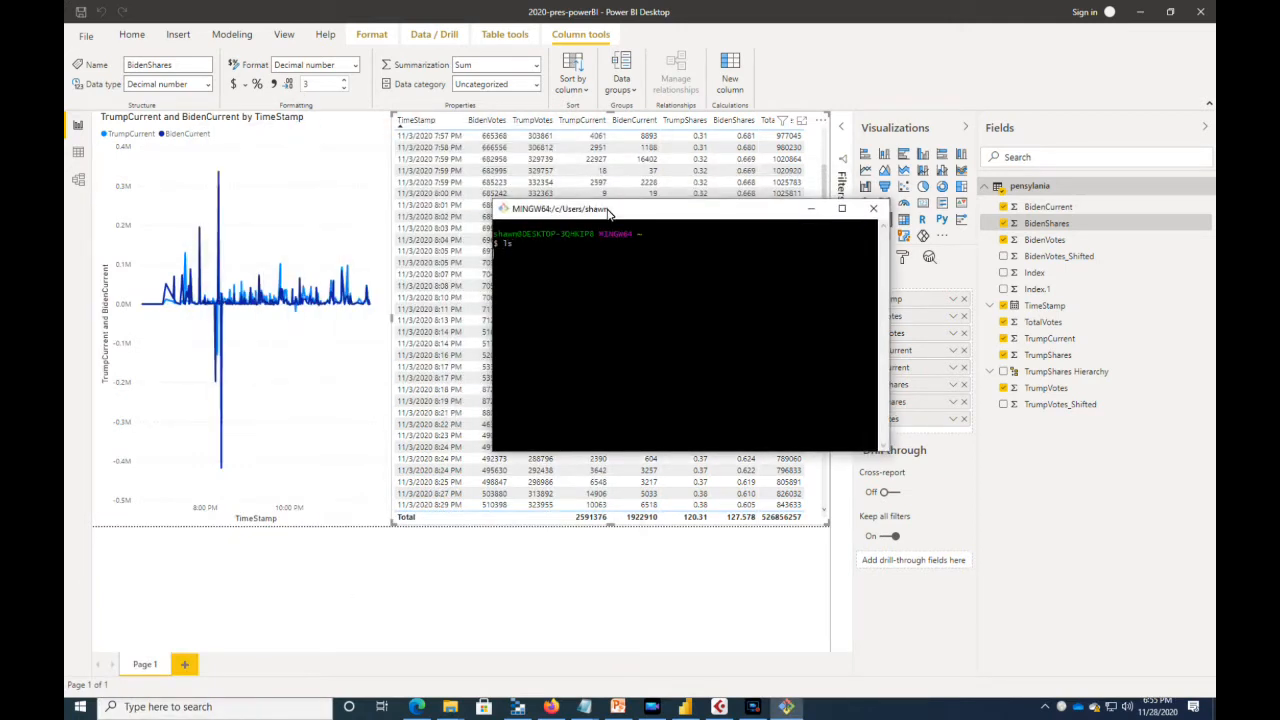
key("Return")
type("pwed")
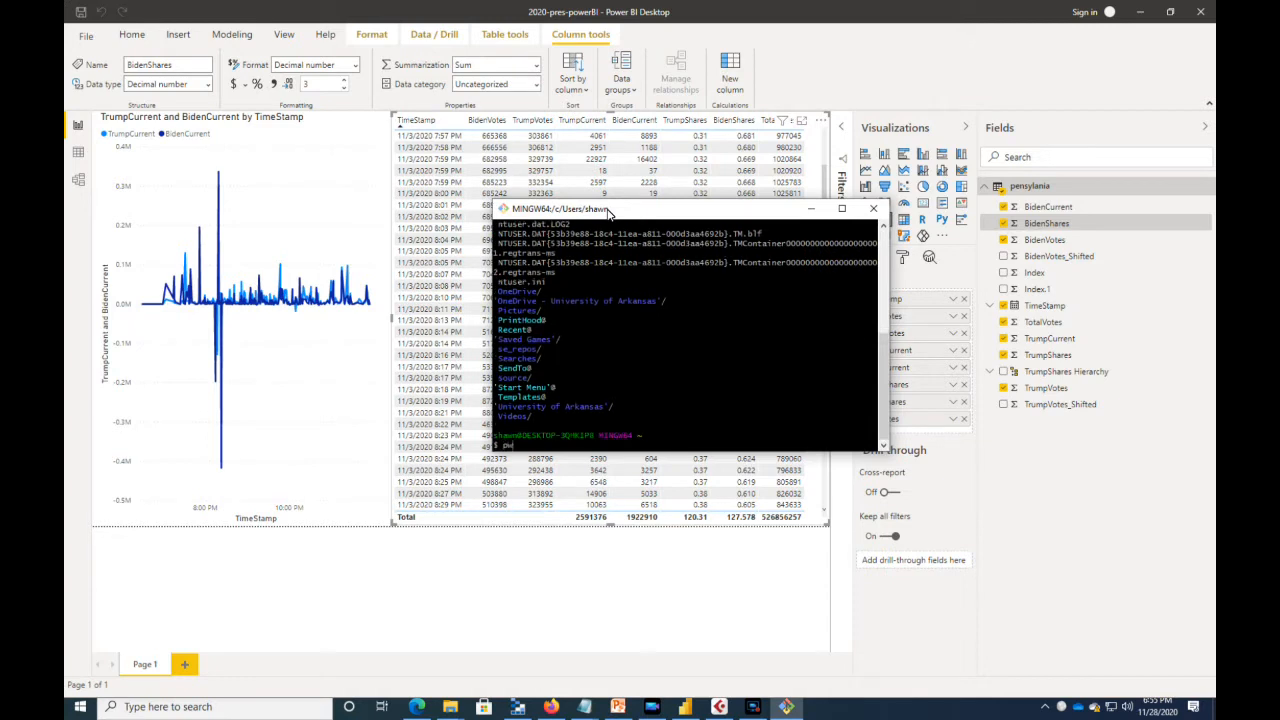
key("Return")
type("pwd")
key("Return")
Step: Change to the Desktop folder and list its contents
type("cd Desk")
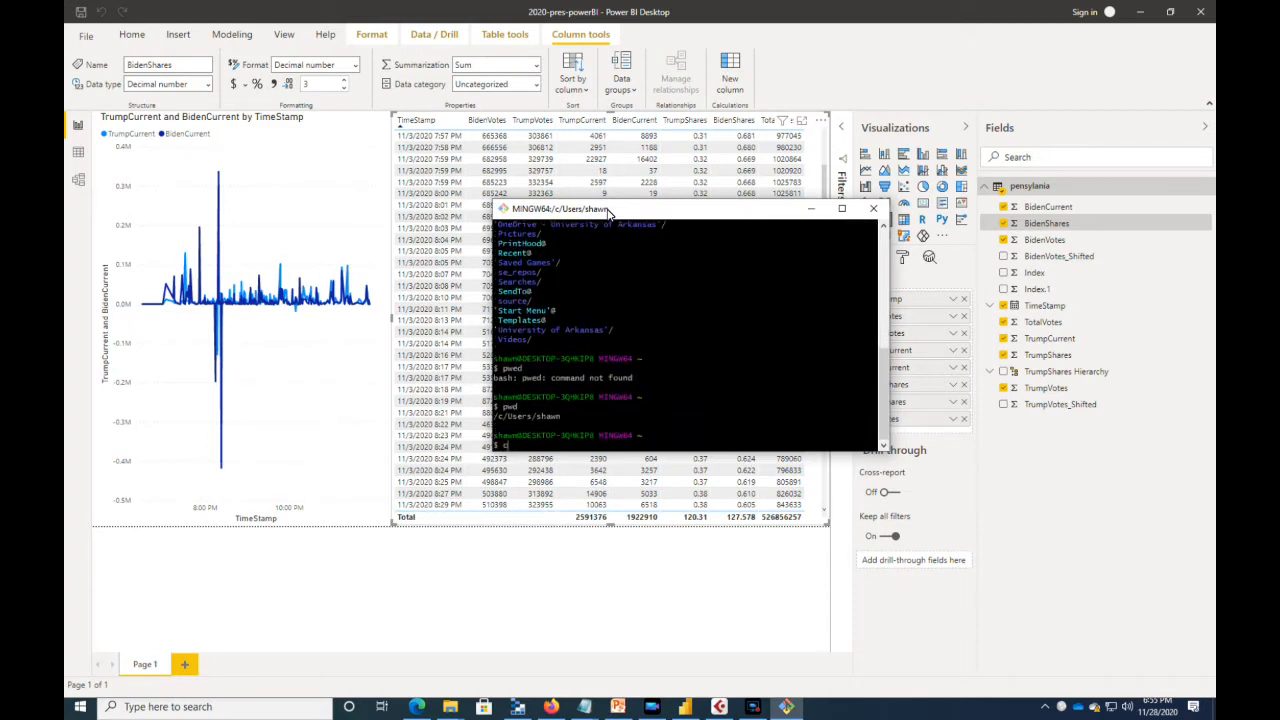
type("top")
key("Return")
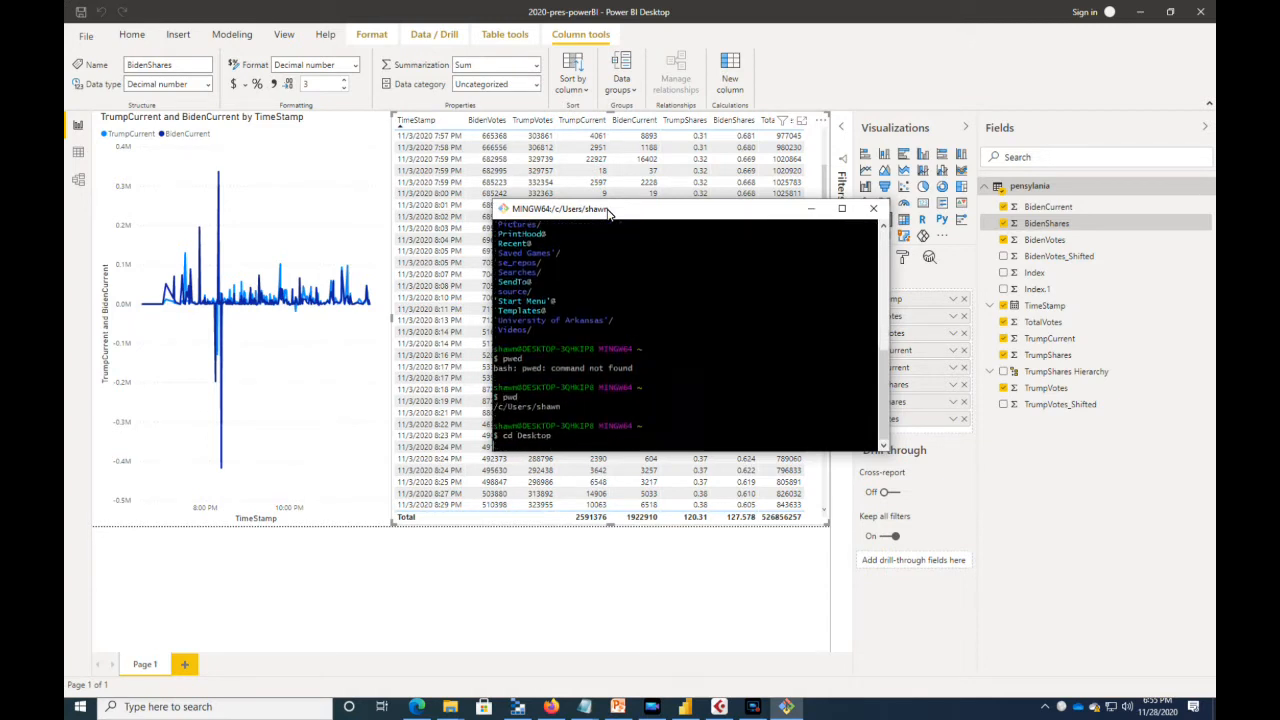
type("ls")
key("Return")
Step: Change to the Election folder on the Desktop and list its contents
type("cde E")
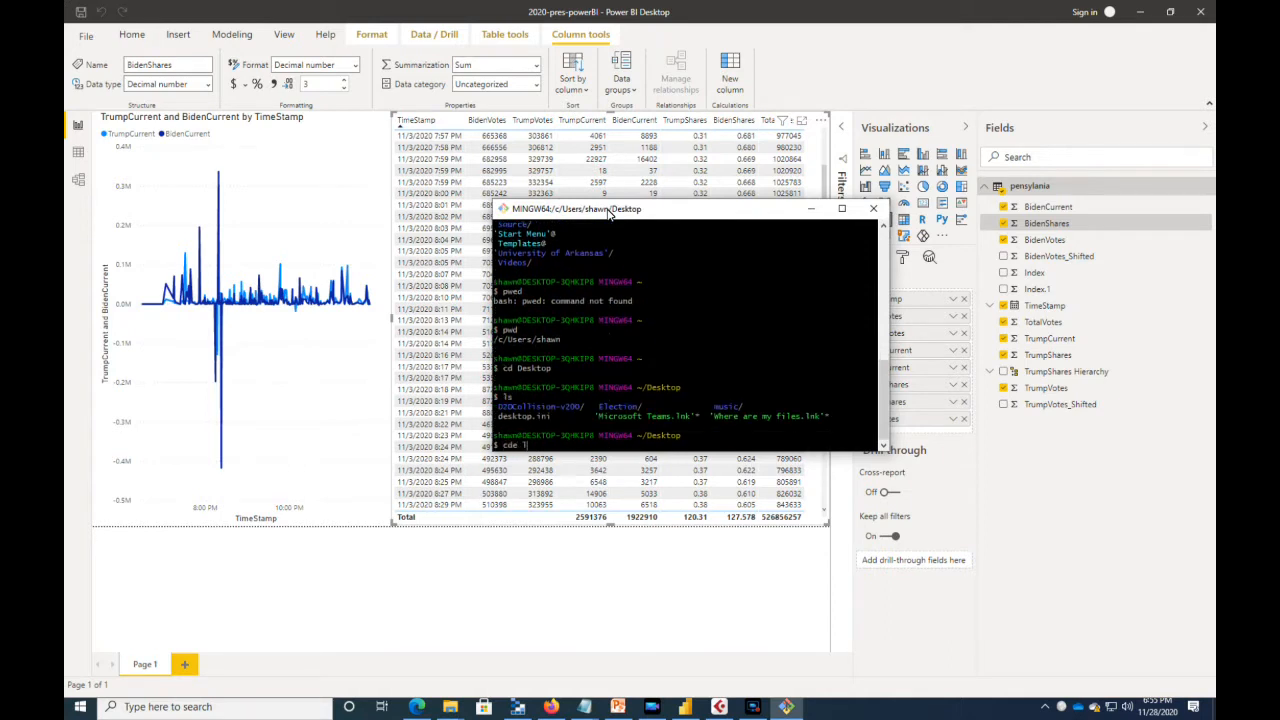
type("lection")
key("Return")
type("ls")
key("Return")
type("cd Election")
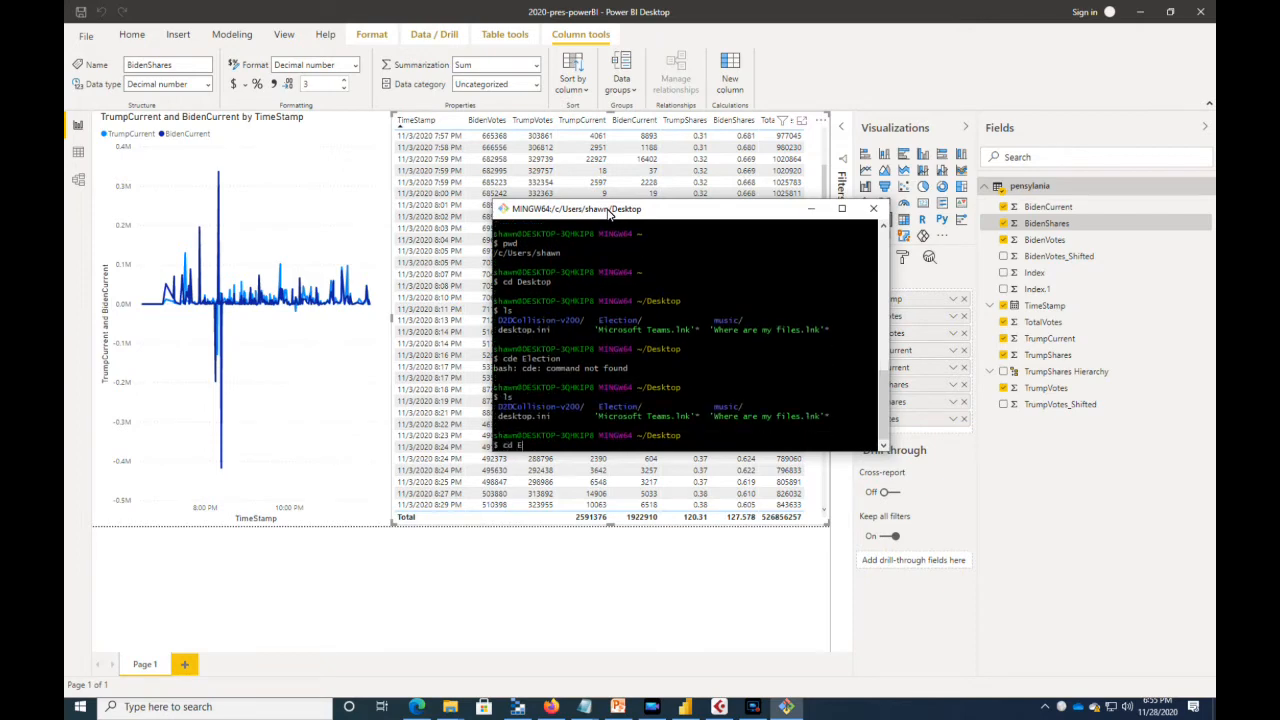
key("Return")
type("ls")
key("Return")
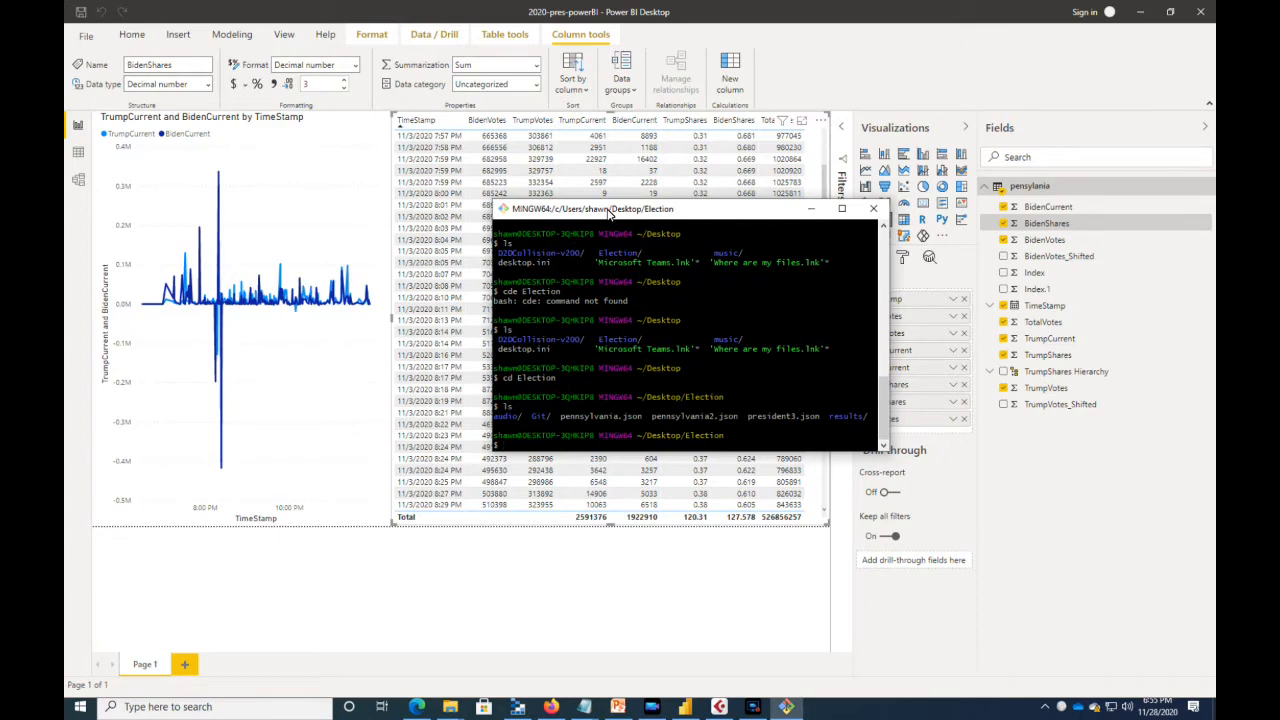
Step: Change to the Git subfolder of Election and list its files
type("cd Git")
key("Return")
type("ls")
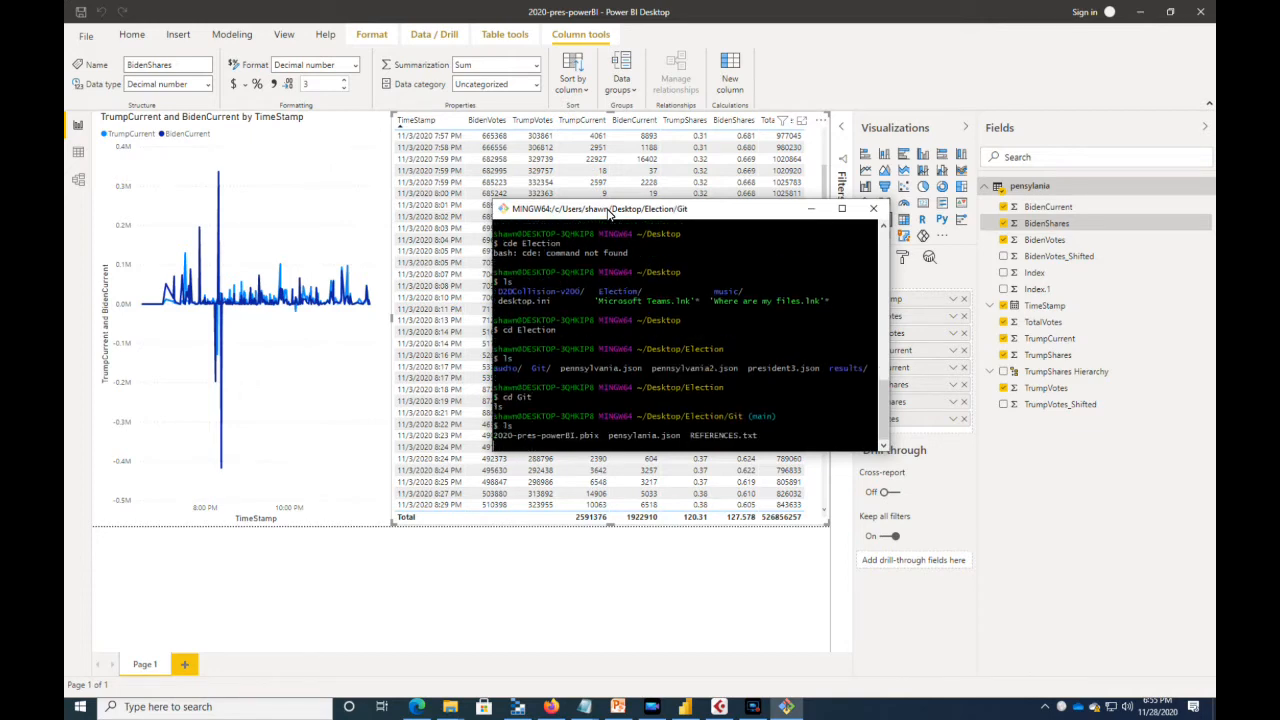
key("Return")
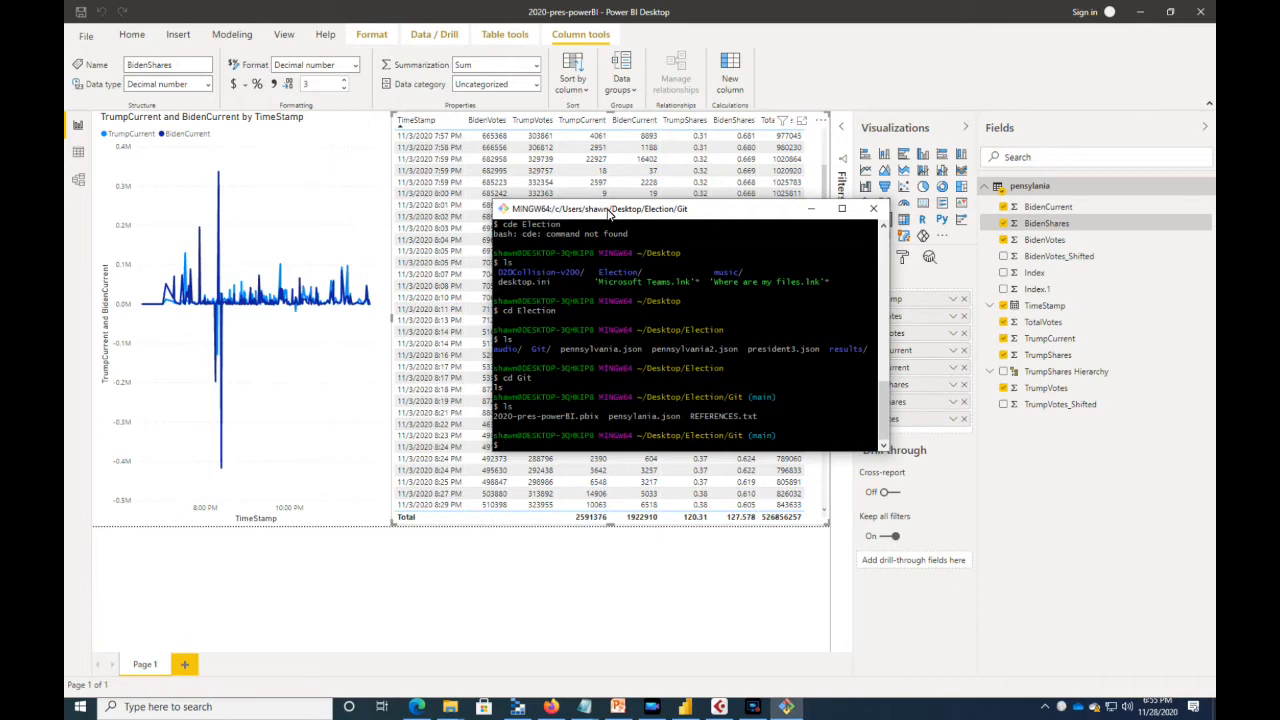
Step: Open pensylania.json in the vi editor
type("vi pensylv")
key("BackSpace")
type("ania.json")
key("Return")
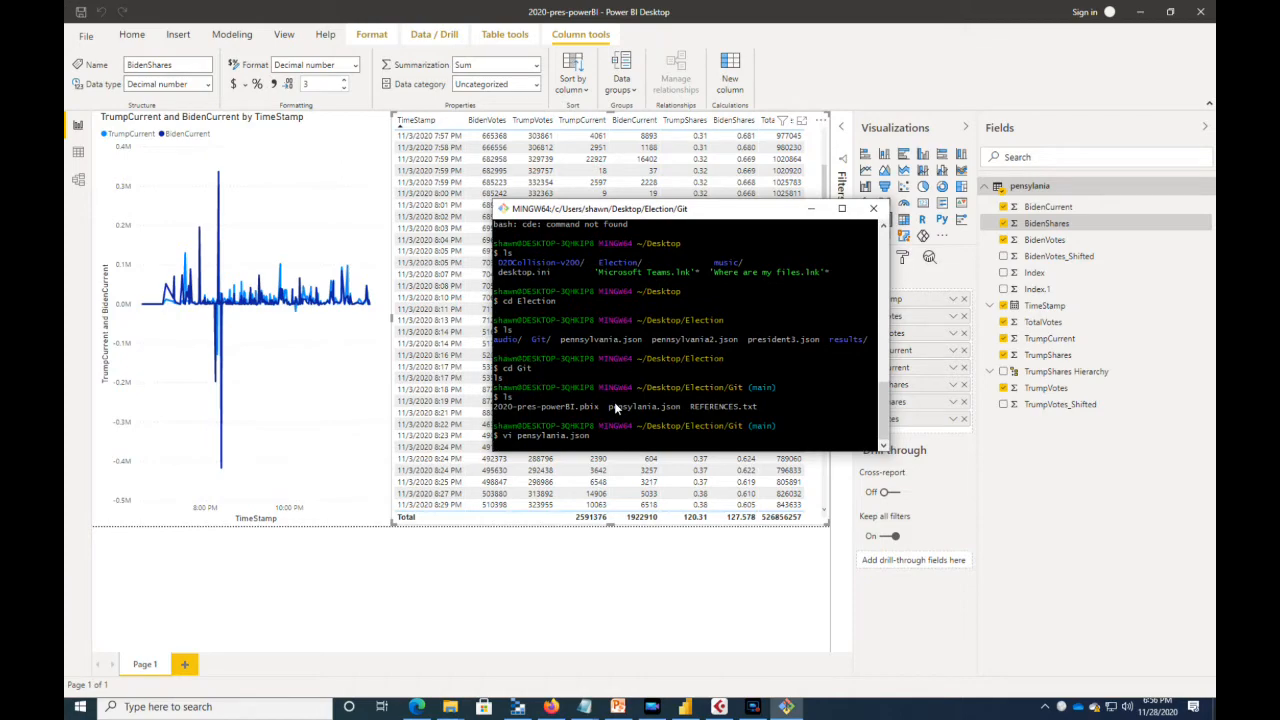
Step: Move the terminal window clear of most of the detail table and search pensylania.json for 1111
left_click_drag(645, 213, 770, 341)
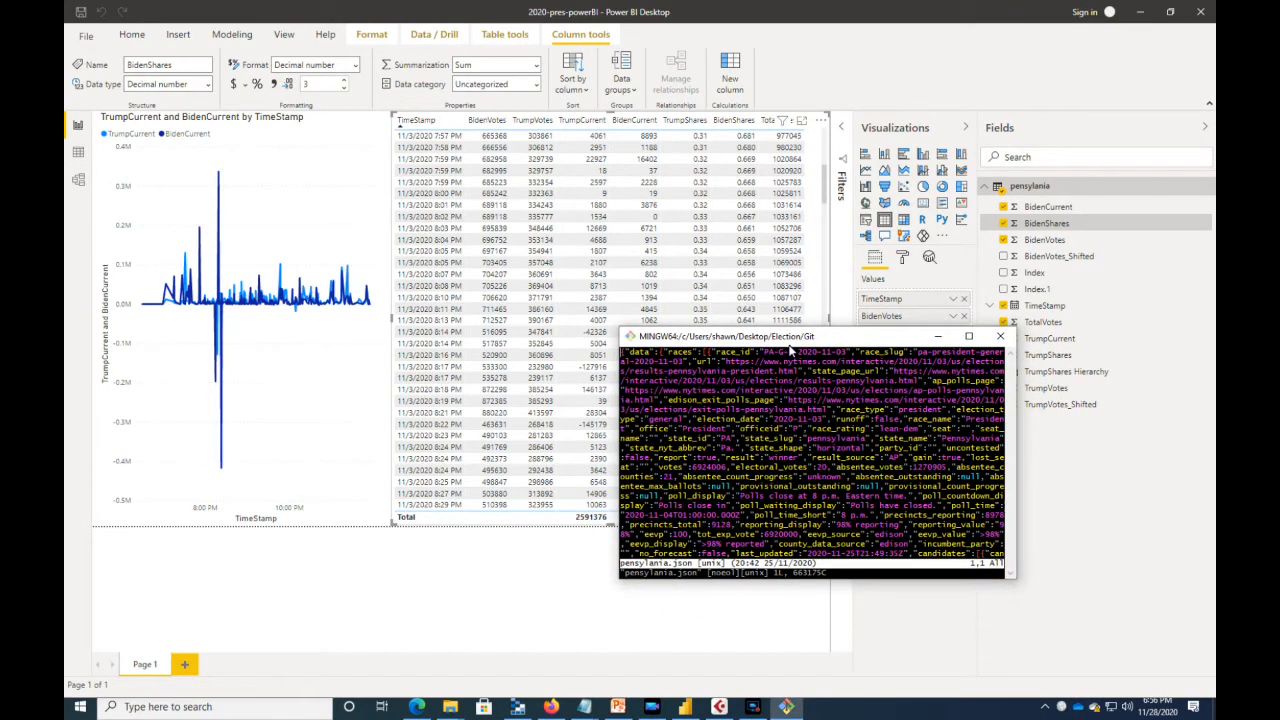
type("/1111")
key("Return")
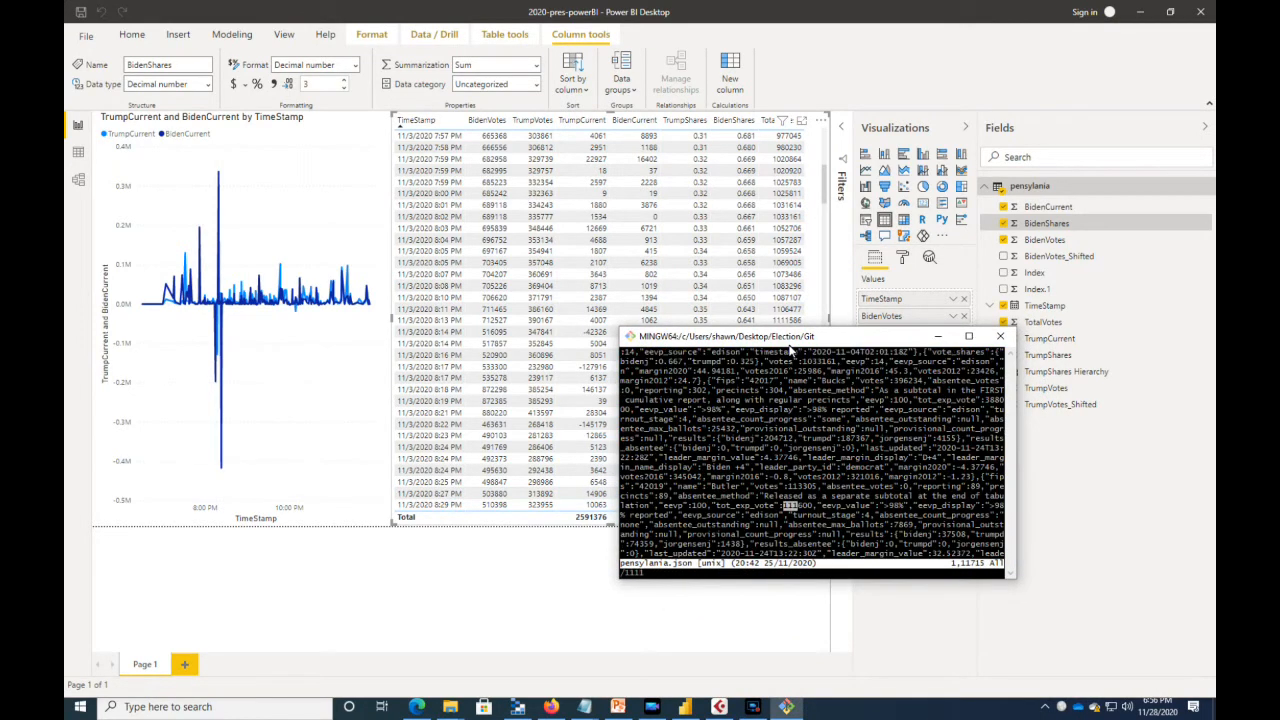
Step: Search pensylania.json for the vote total 1111586 and highlight the vote_shares entry that follows the match
type("n")
type("586")
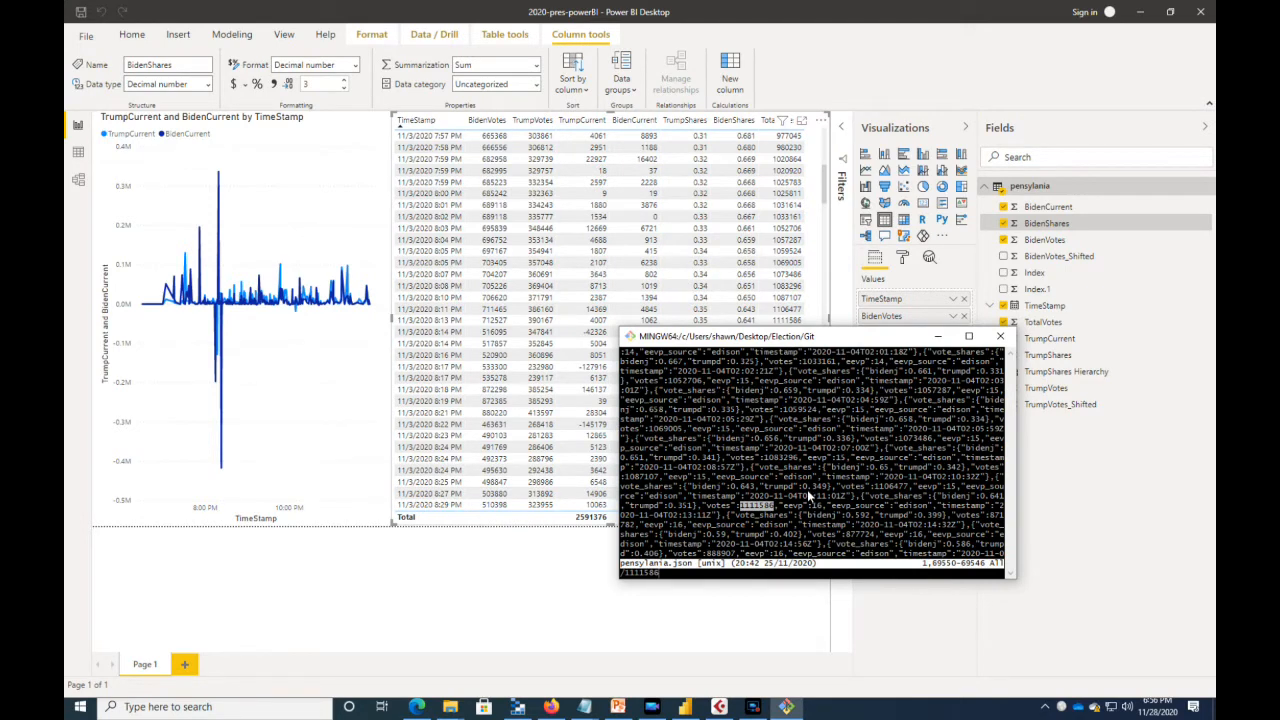
left_click_drag(731, 521, 945, 520)
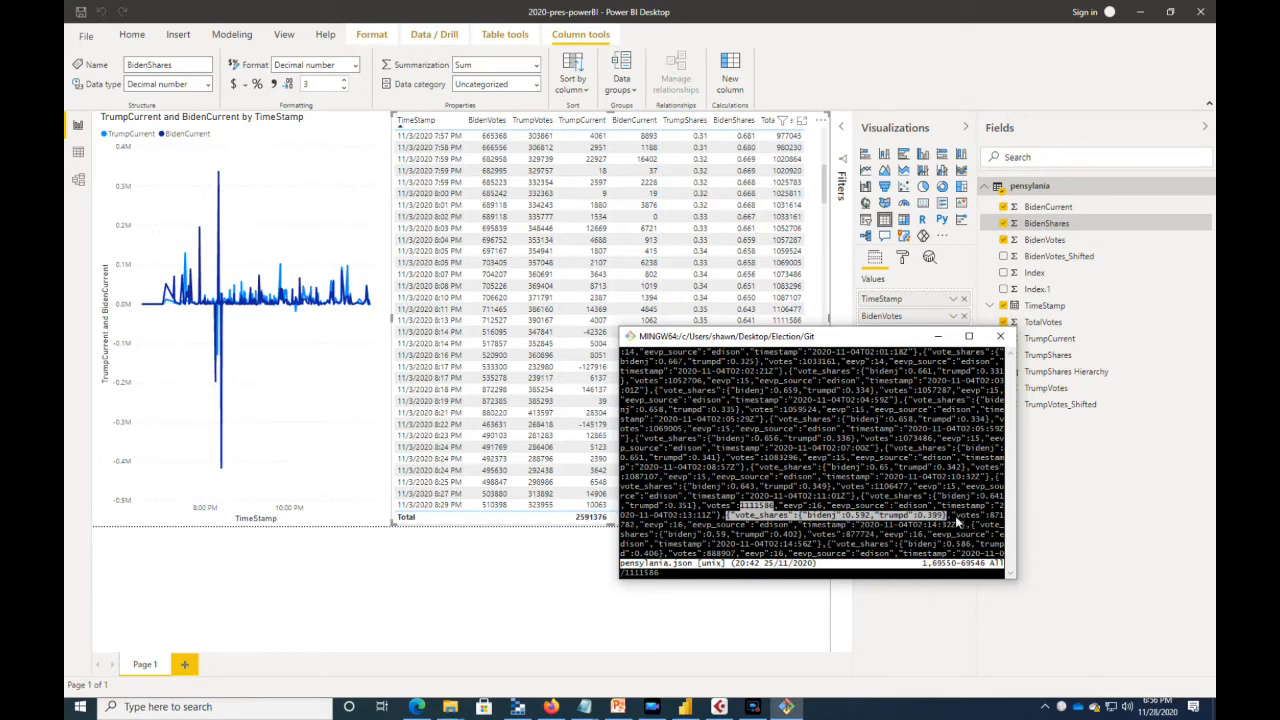
Step: Switch back to Power BI and increase the number of decimal places shown for the TrumpShares column
left_click_drag(918, 340, 890, 487)
left_click(890, 487)
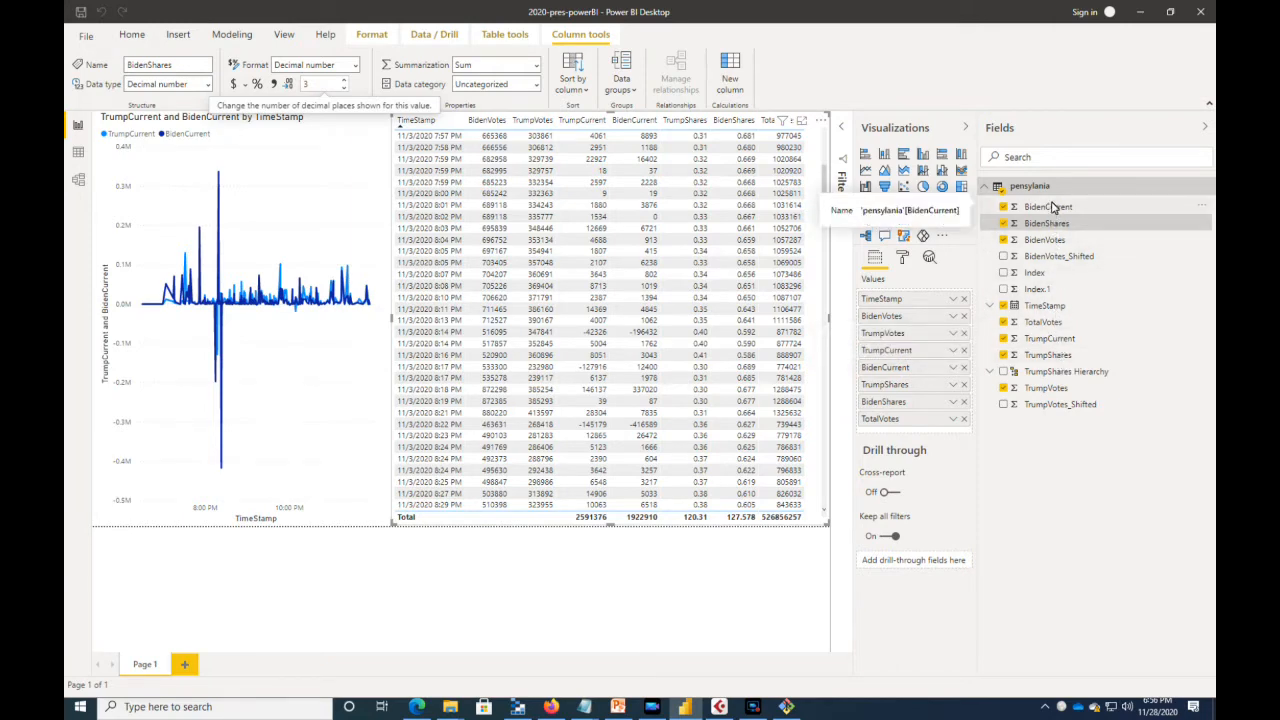
left_click(1050, 356)
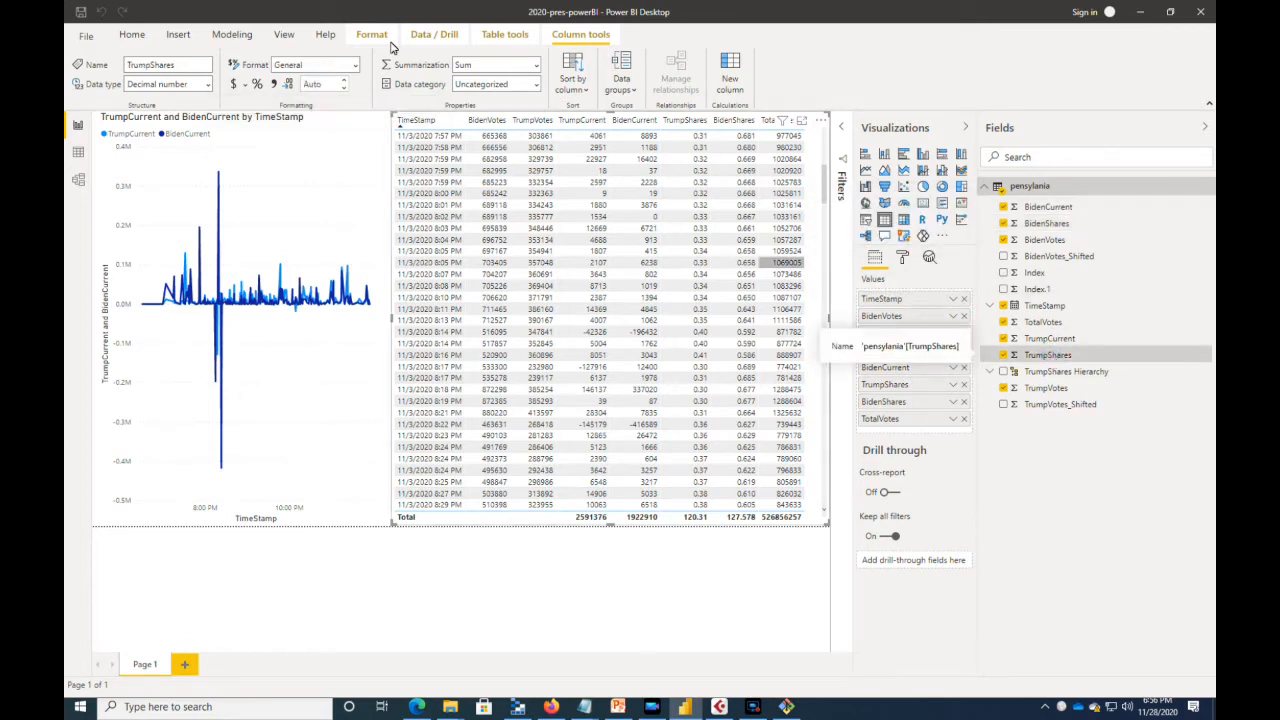
left_click(348, 84)
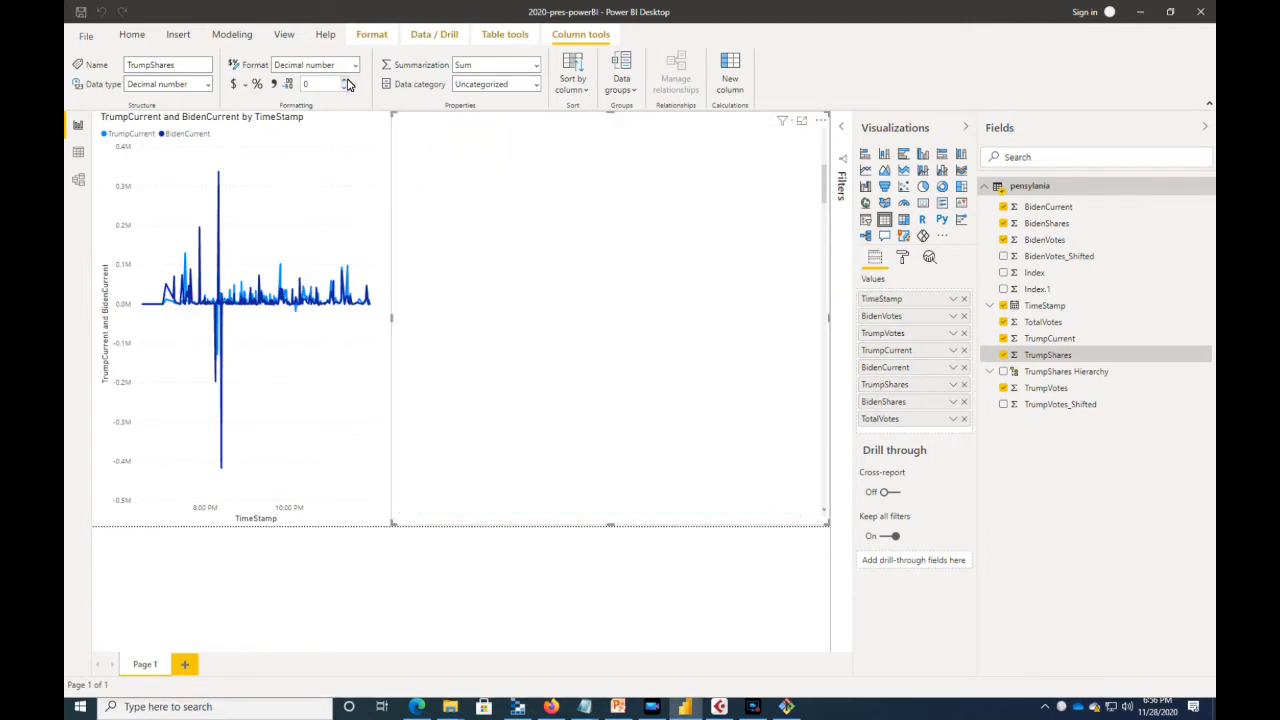
left_click(345, 82)
left_click(345, 82)
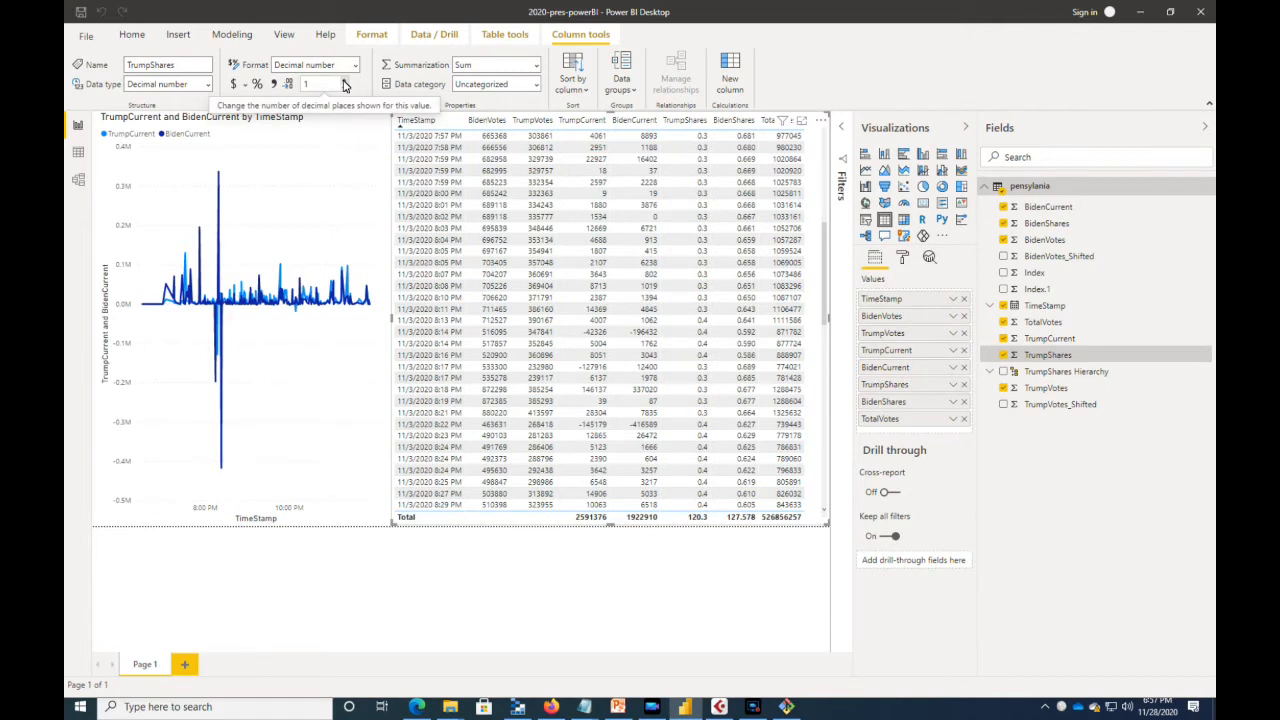
Step: Set the TrumpShares column's format to three decimal places
left_click(345, 82)
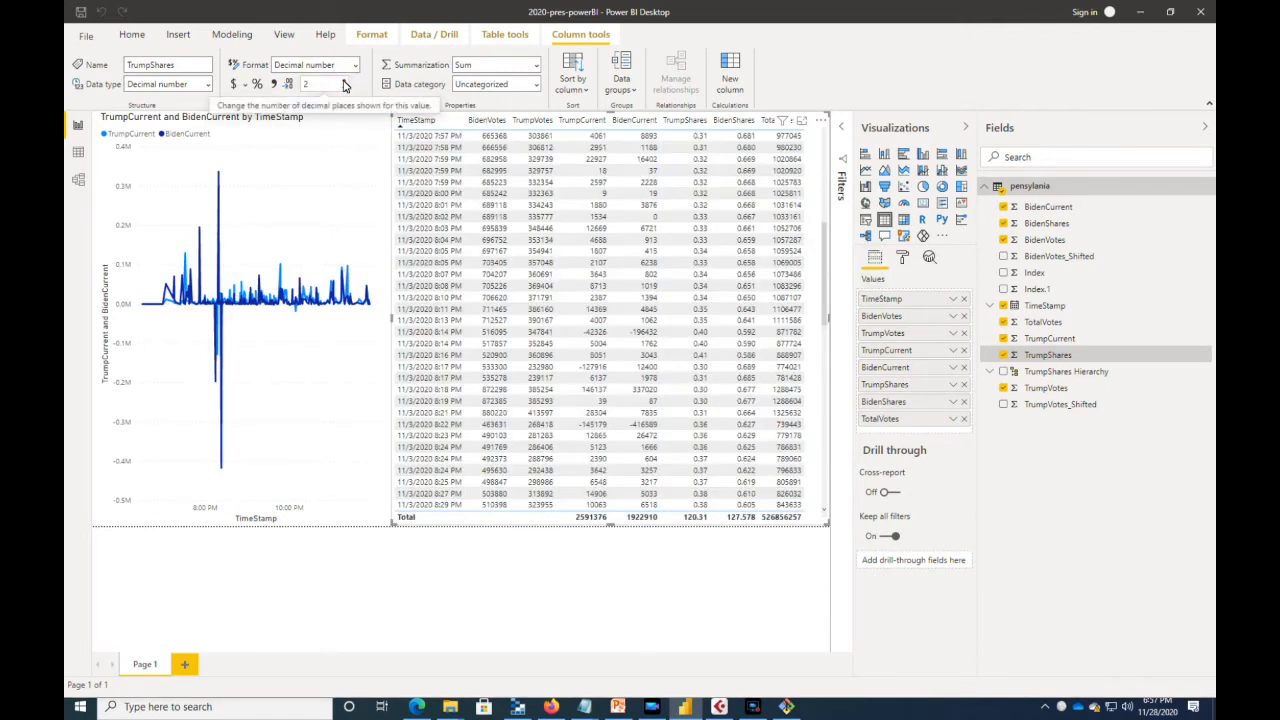
left_click(344, 82)
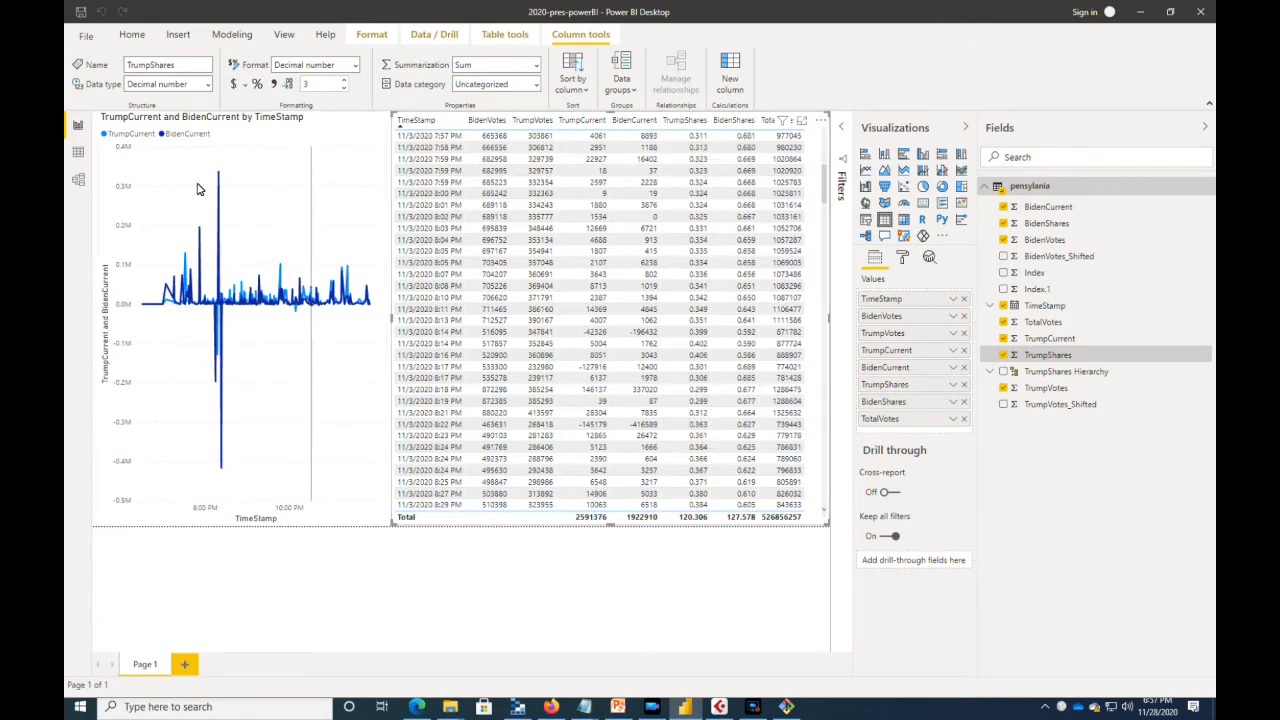
mouse_move(220, 173)
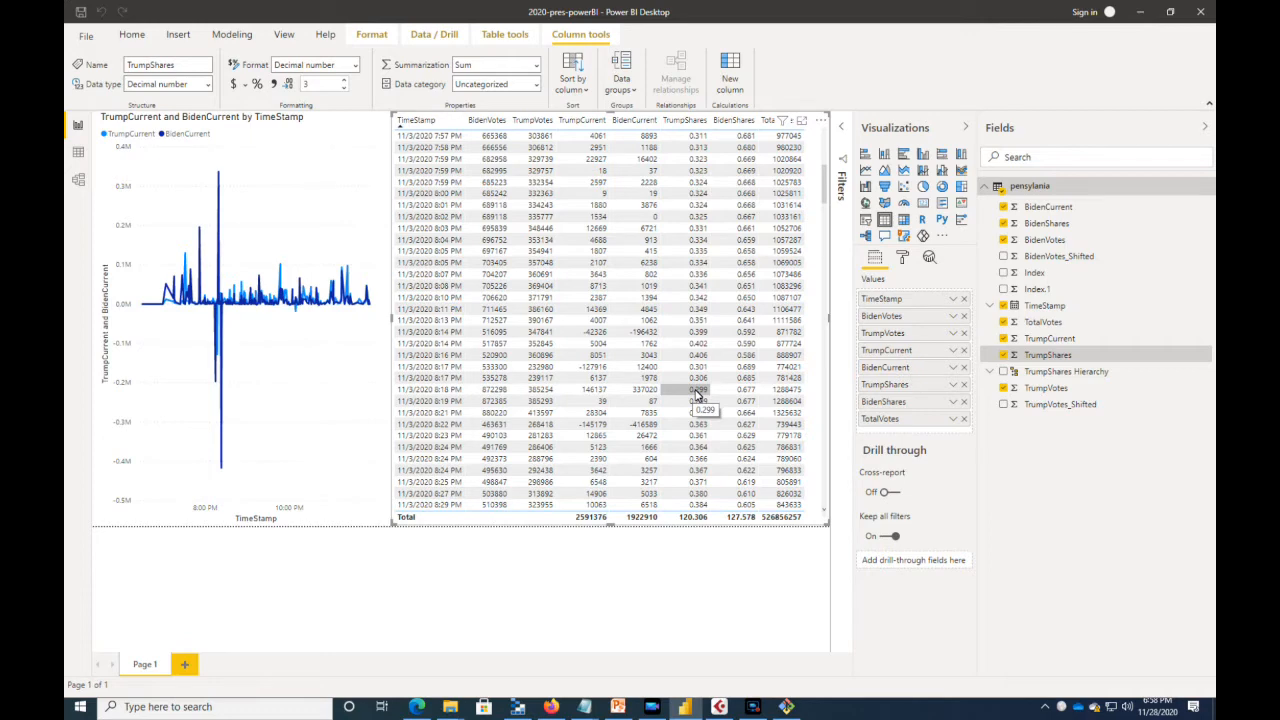
Step: Switch to Edge, look up Jo Jorgensen in a new tab, and minimize the browser window
left_click(416, 706)
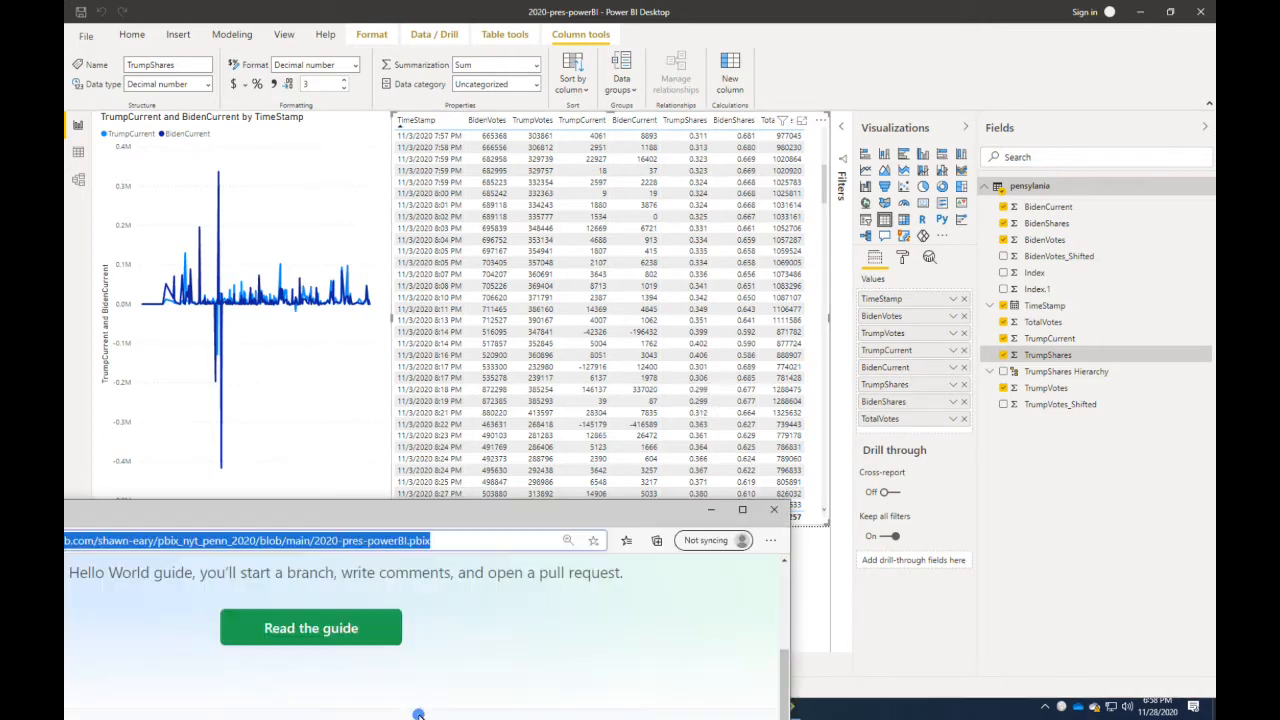
left_click_drag(483, 511, 940, 316)
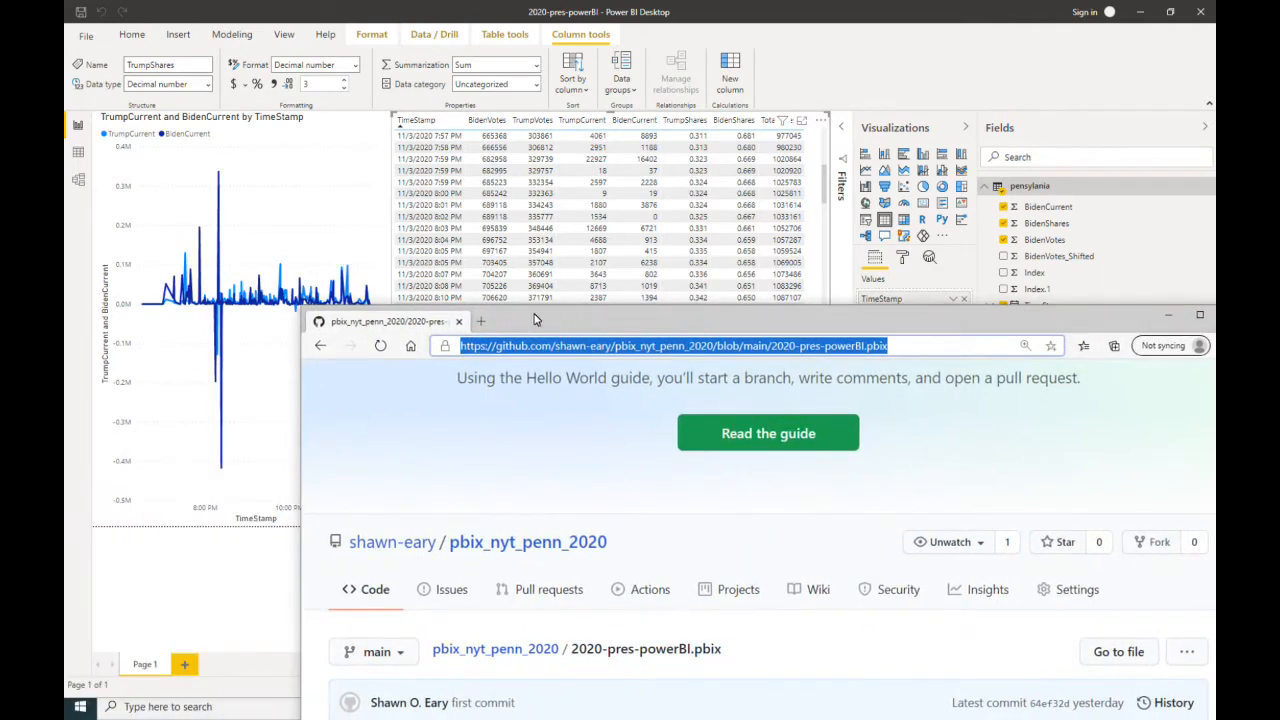
left_click(481, 322)
type("jo")
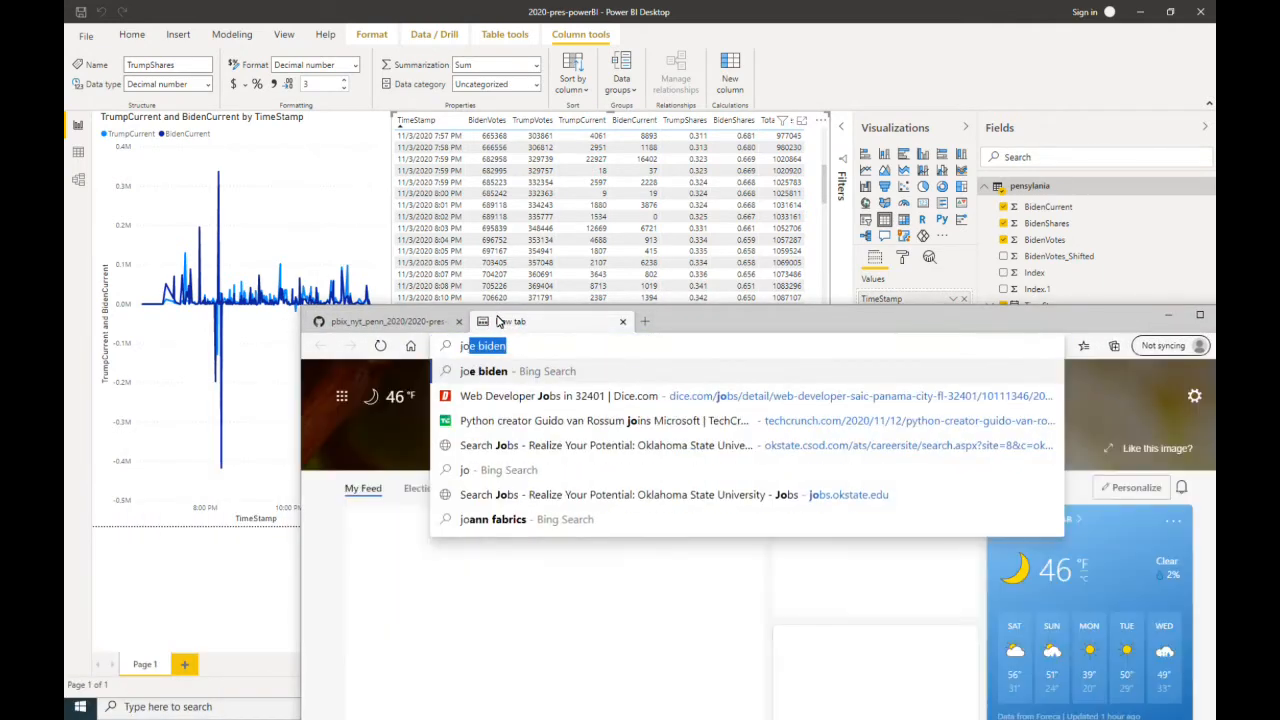
type(" jor")
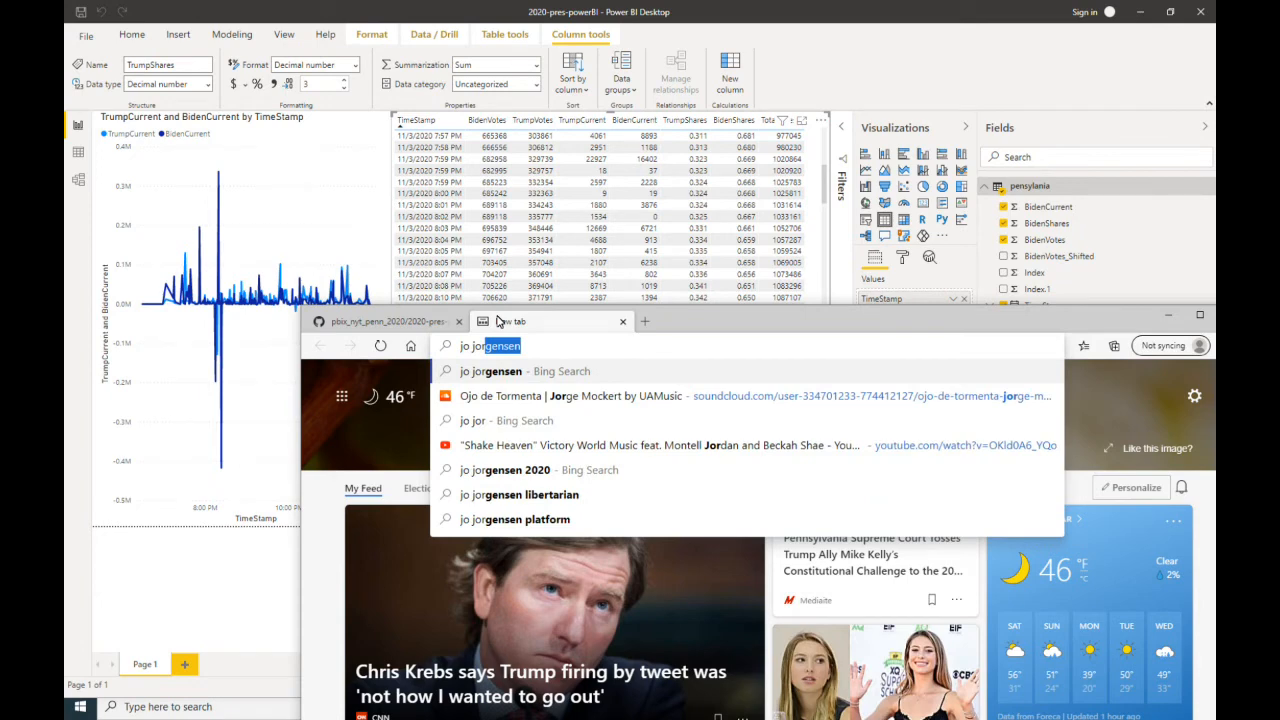
left_click(1160, 316)
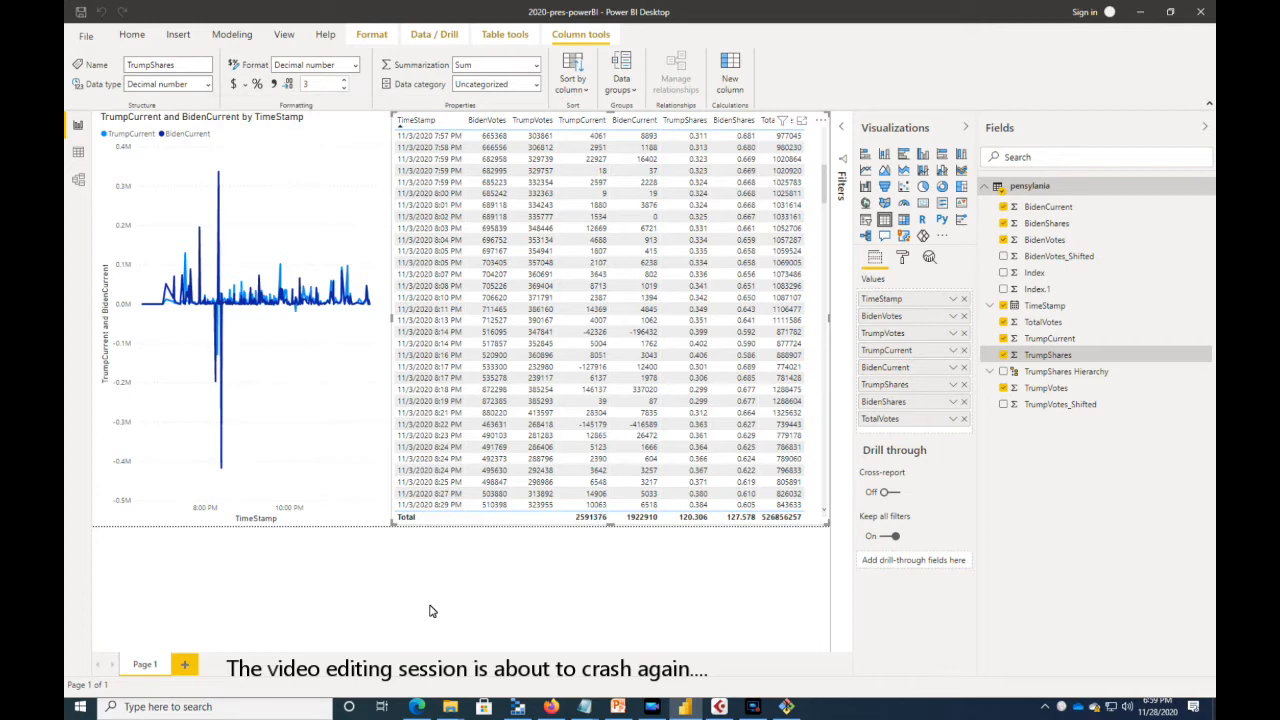
Step: Open Calculator and add the two candidates' vote shares, 0.299 and 0.677
left_click(226, 707)
type("calc")
key("Return")
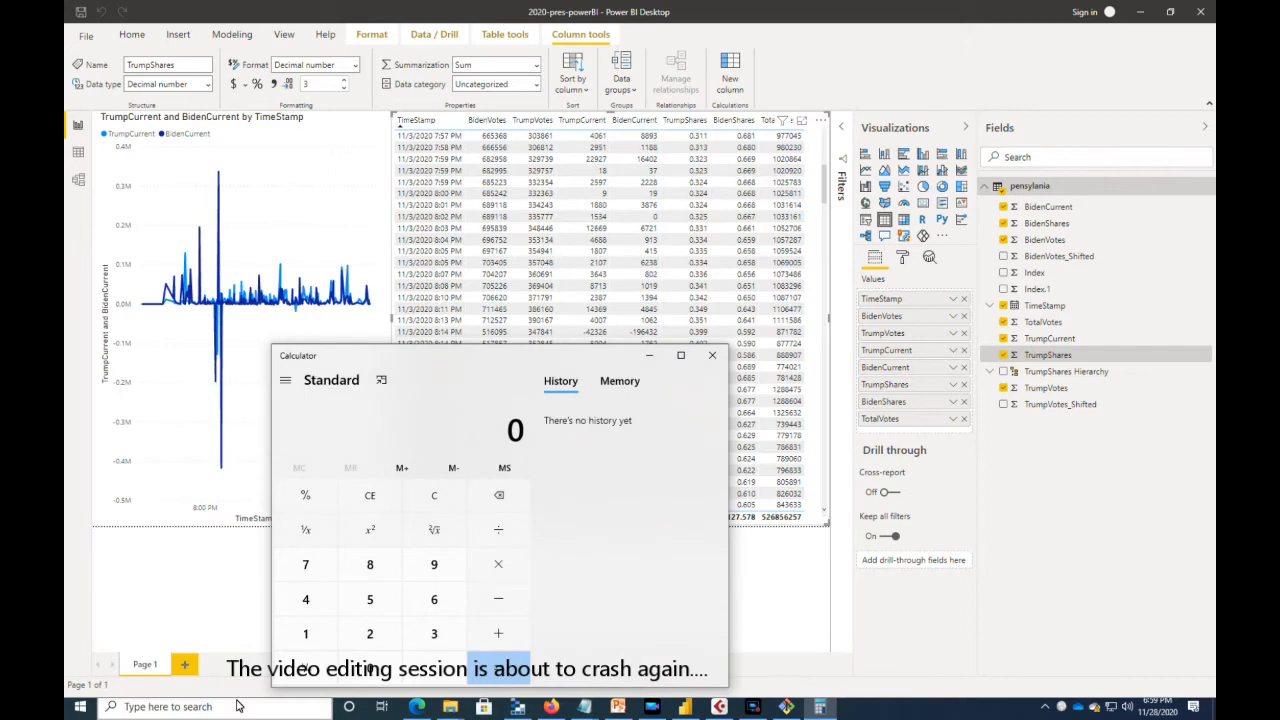
left_click_drag(603, 358, 858, 54)
left_click(690, 363)
left_click(625, 331)
left_click(686, 262)
left_click(686, 262)
left_click(752, 329)
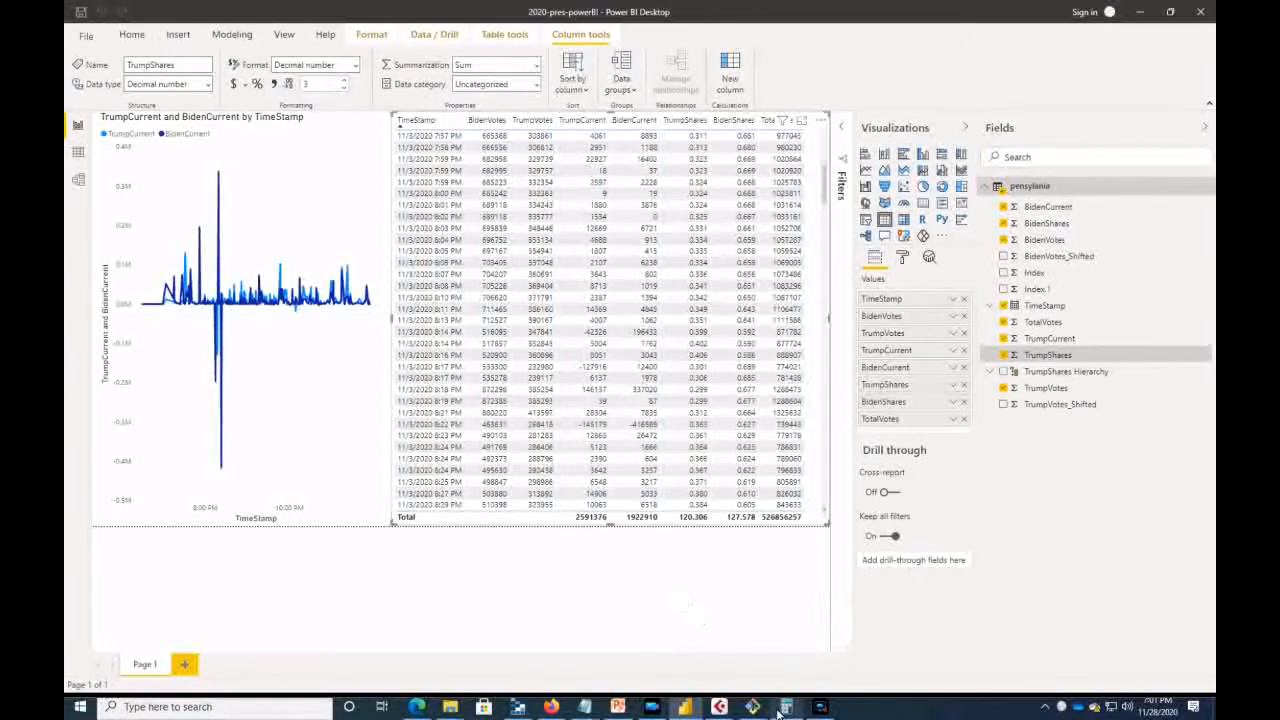
Step: Bring the Calculator window back to the front and place it clear of the report's table rows
left_click(786, 706)
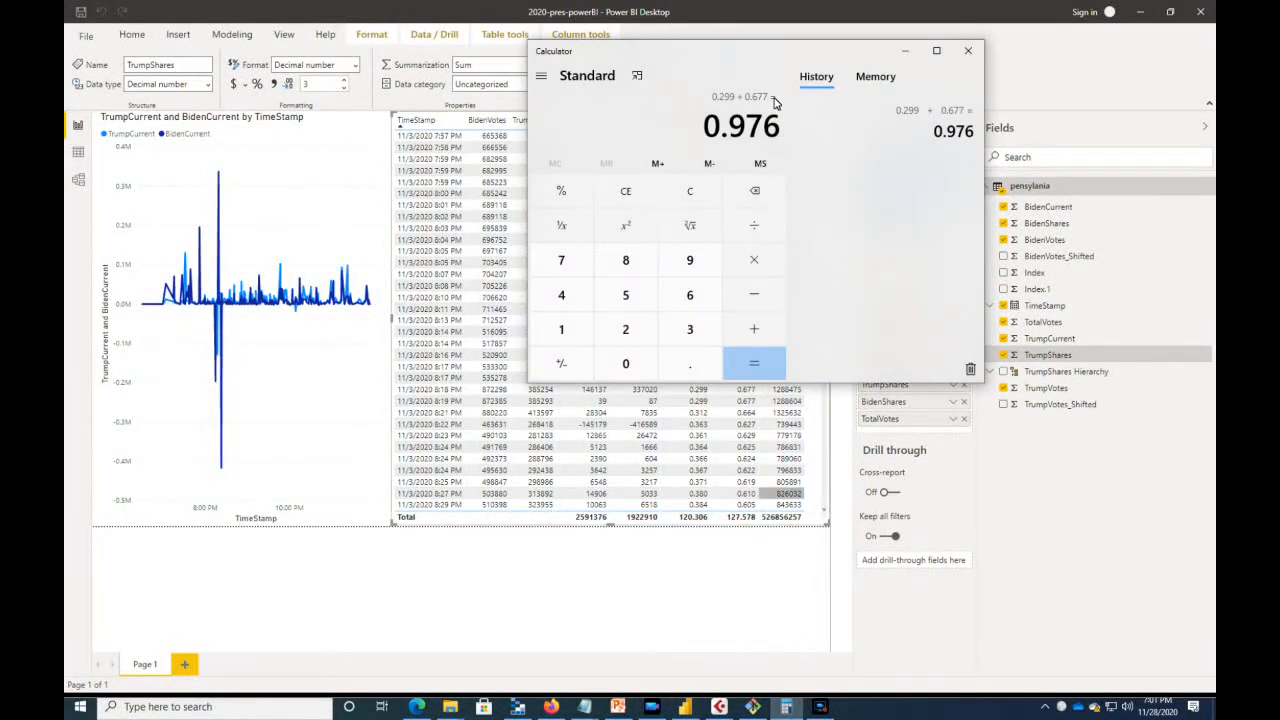
left_click_drag(774, 51, 681, 408)
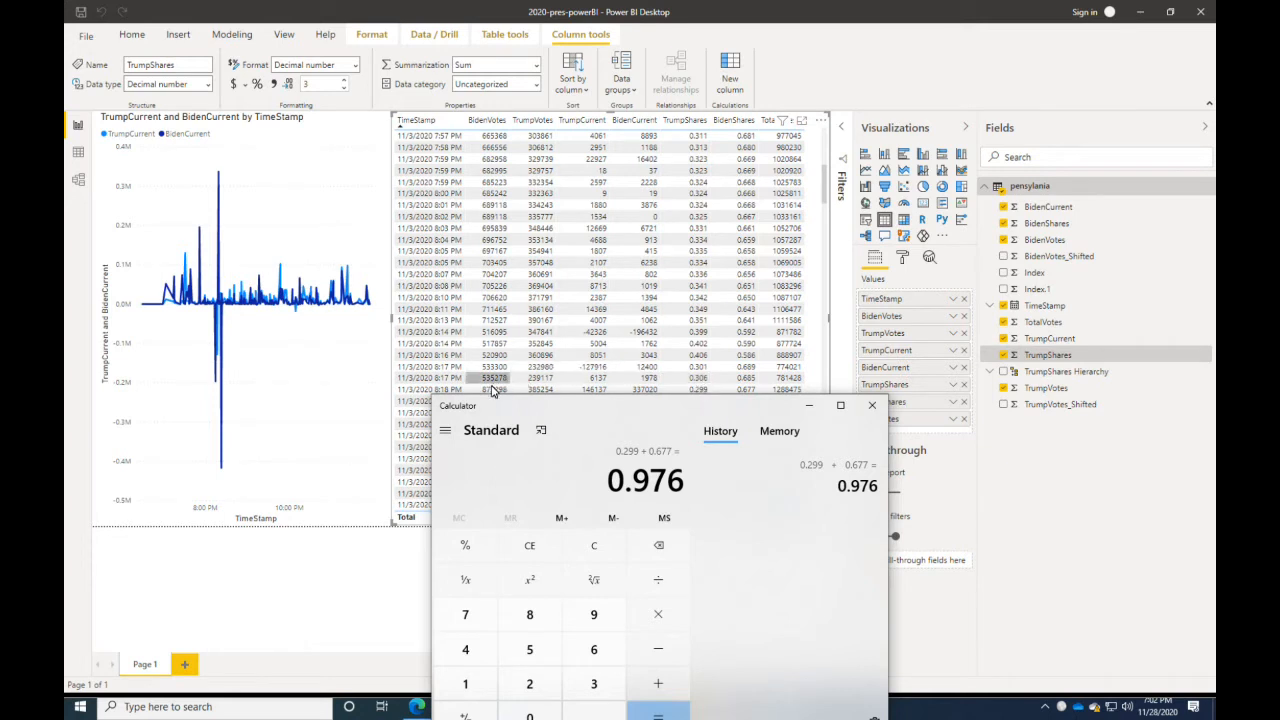
left_click_drag(745, 407, 1092, 446)
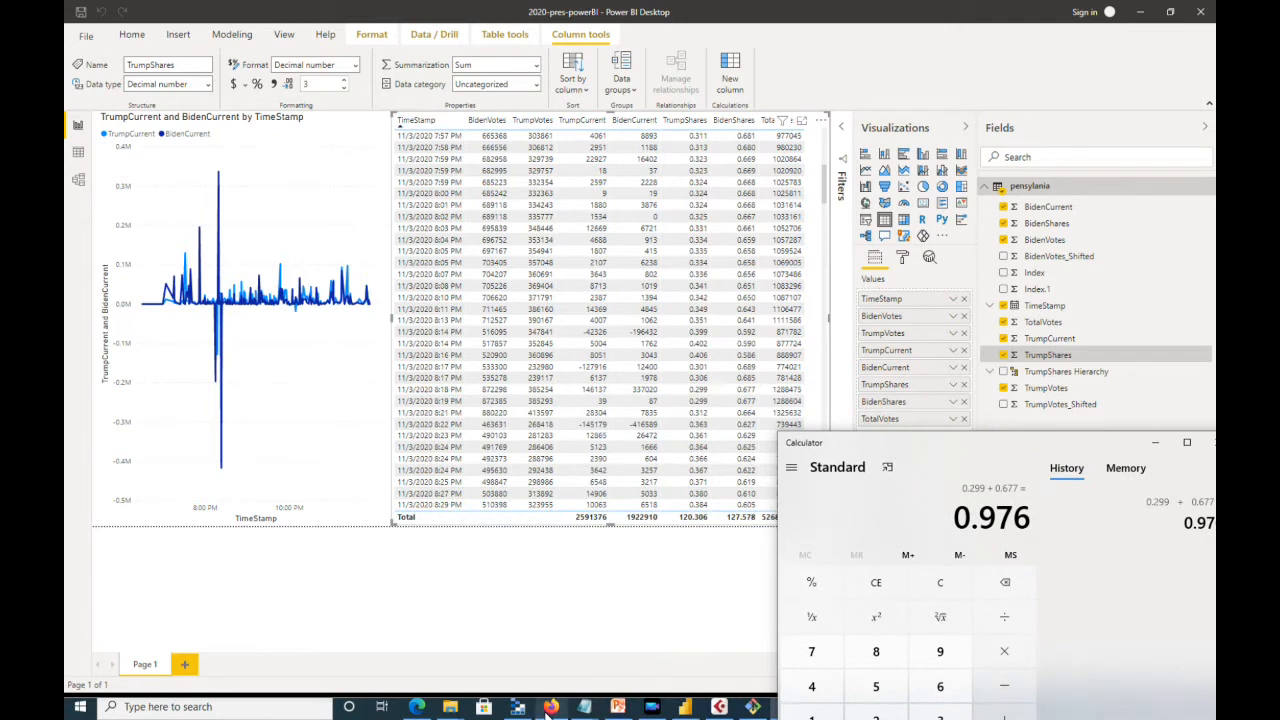
Step: Switch to the Git Bash window with pensylania.json, place it below the 8:18 PM table row, and clear its text selection
mouse_move(549, 708)
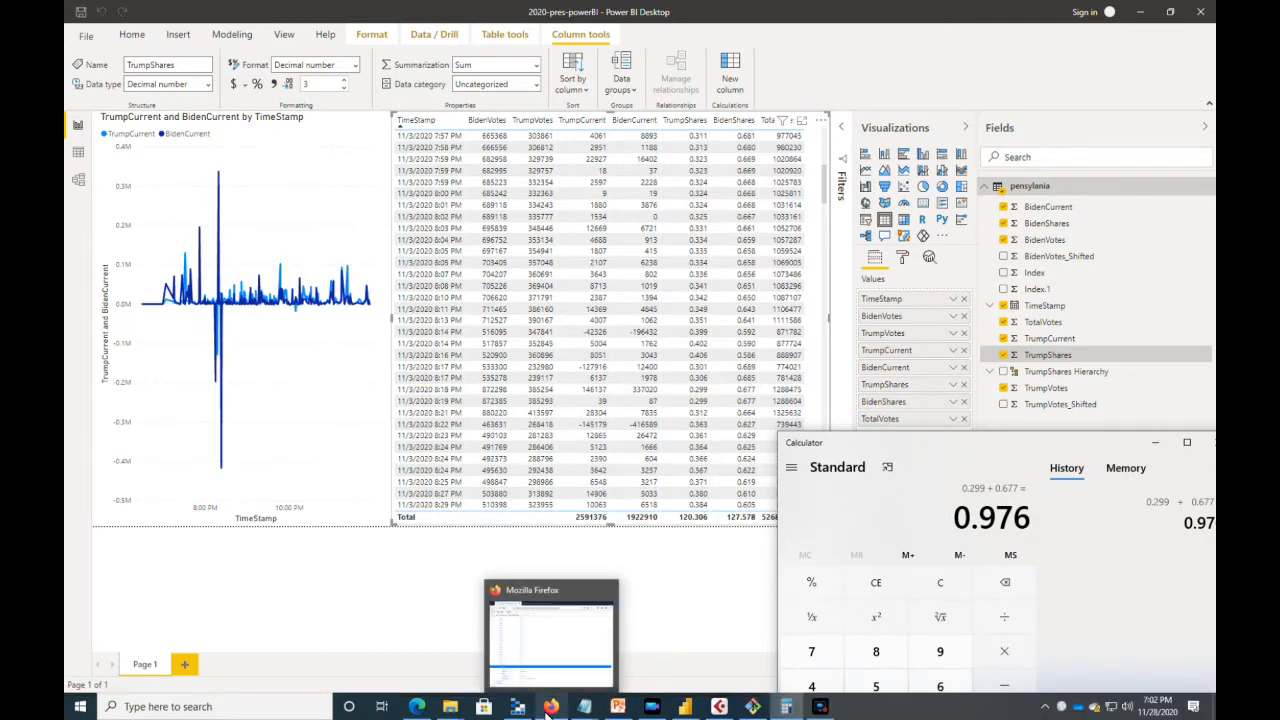
left_click(752, 707)
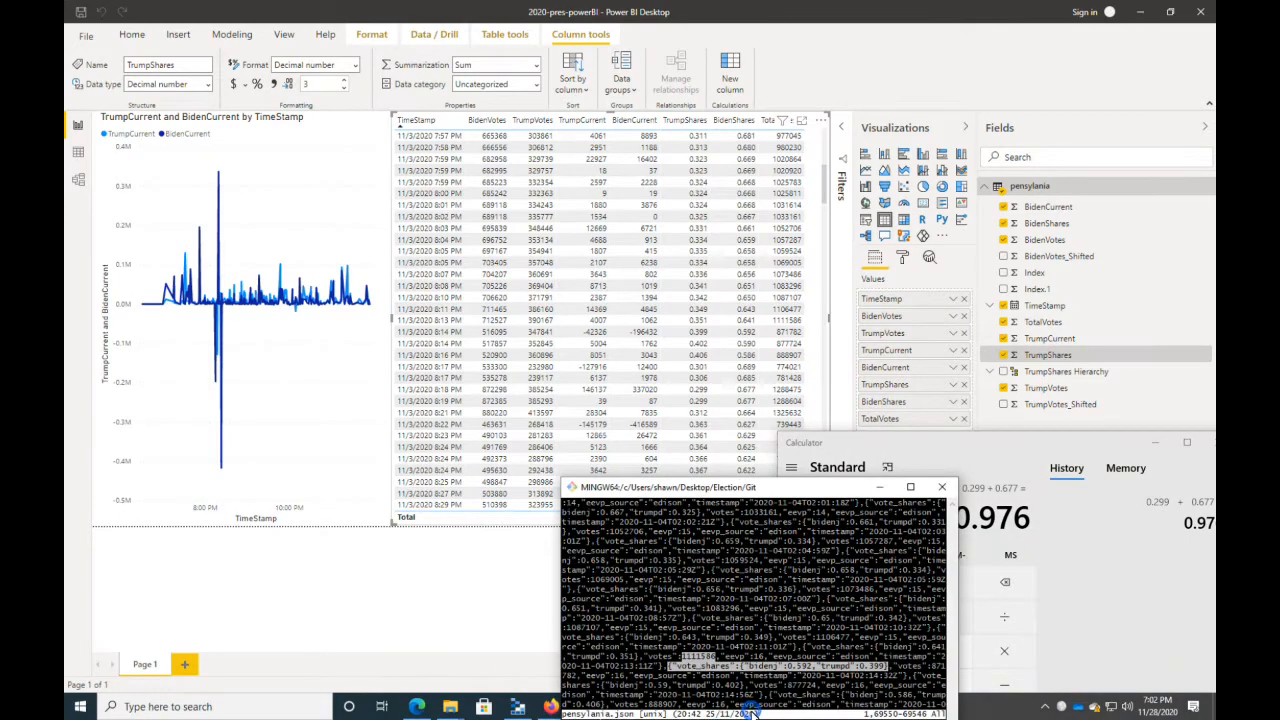
left_click_drag(750, 489, 627, 410)
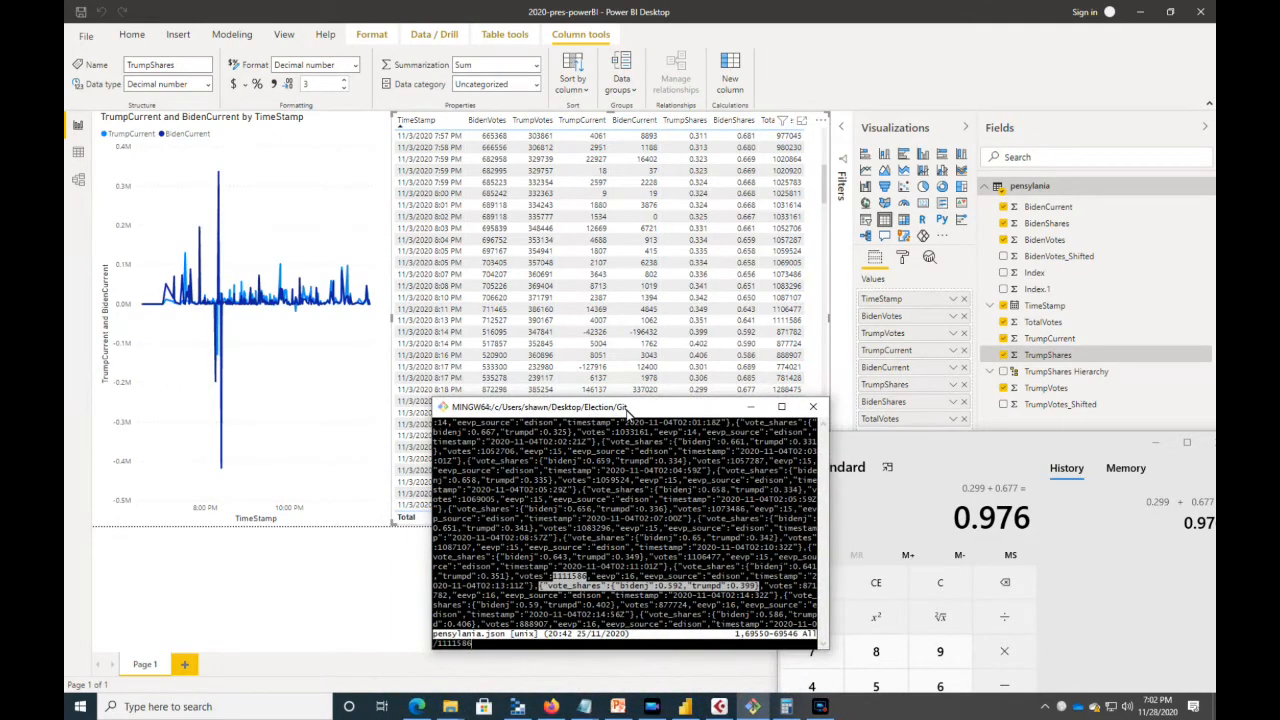
left_click(683, 483)
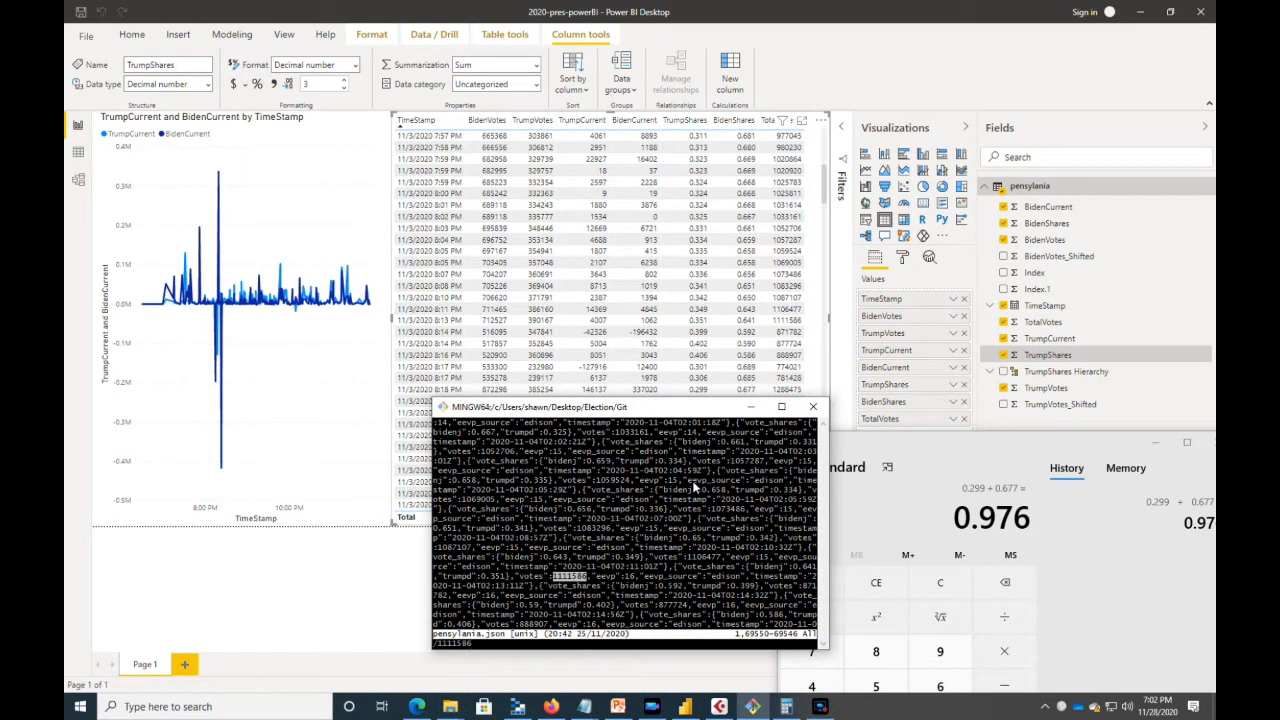
Step: Jump to the start of pensylania.json and clear the leftover 1111586 search entry
key("g")
key("g")
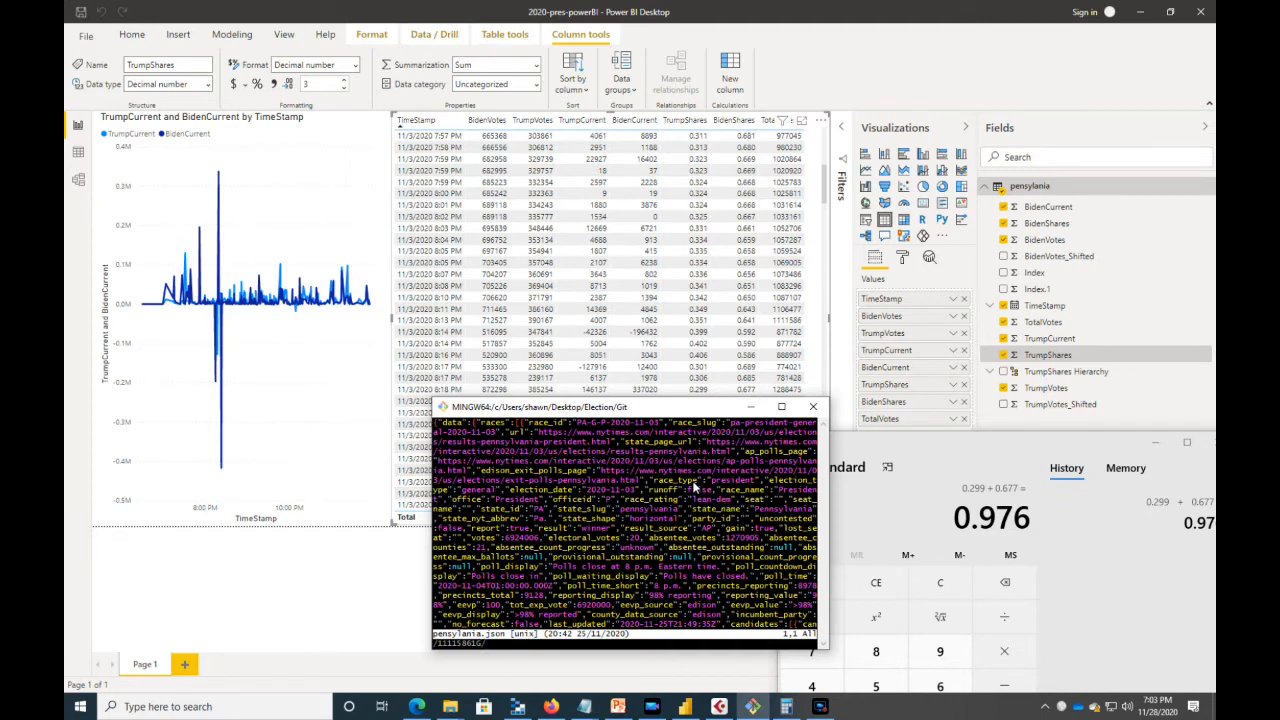
key("BackSpace")
key("BackSpace")
key("BackSpace")
key("BackSpace")
key("BackSpace")
key("BackSpace")
key("BackSpace")
key("BackSpace")
key("BackSpace")
key("BackSpace")
key("BackSpace")
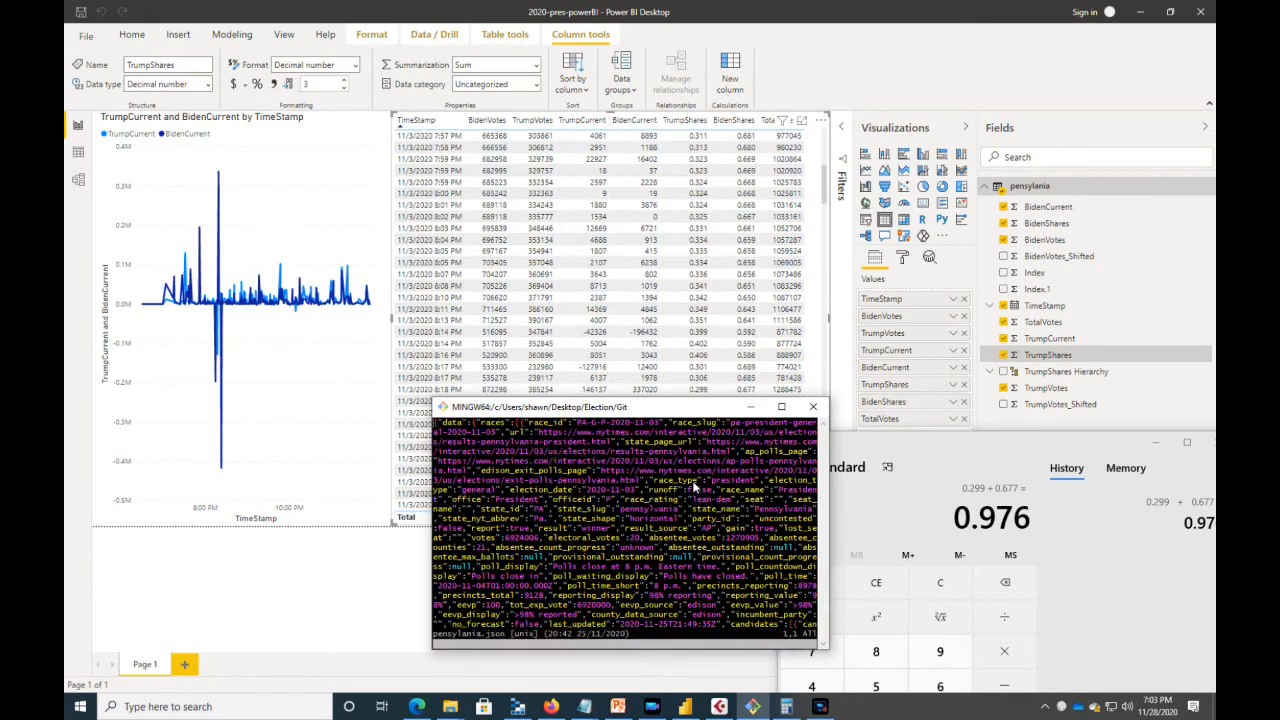
Step: Search pensylania.json for the vote total 1288475 and highlight the bidenj and trumpd vote shares on the line below it
type("/")
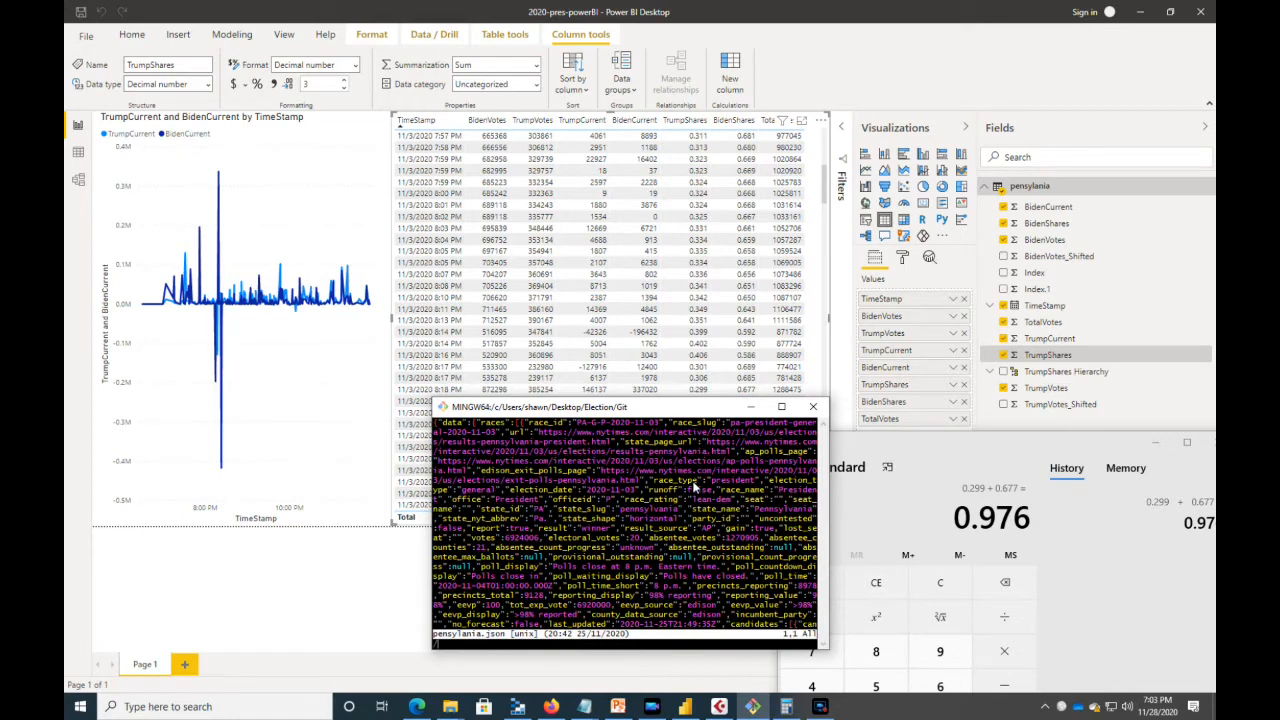
type("128")
key("Return")
type("/1286")
key("Return")
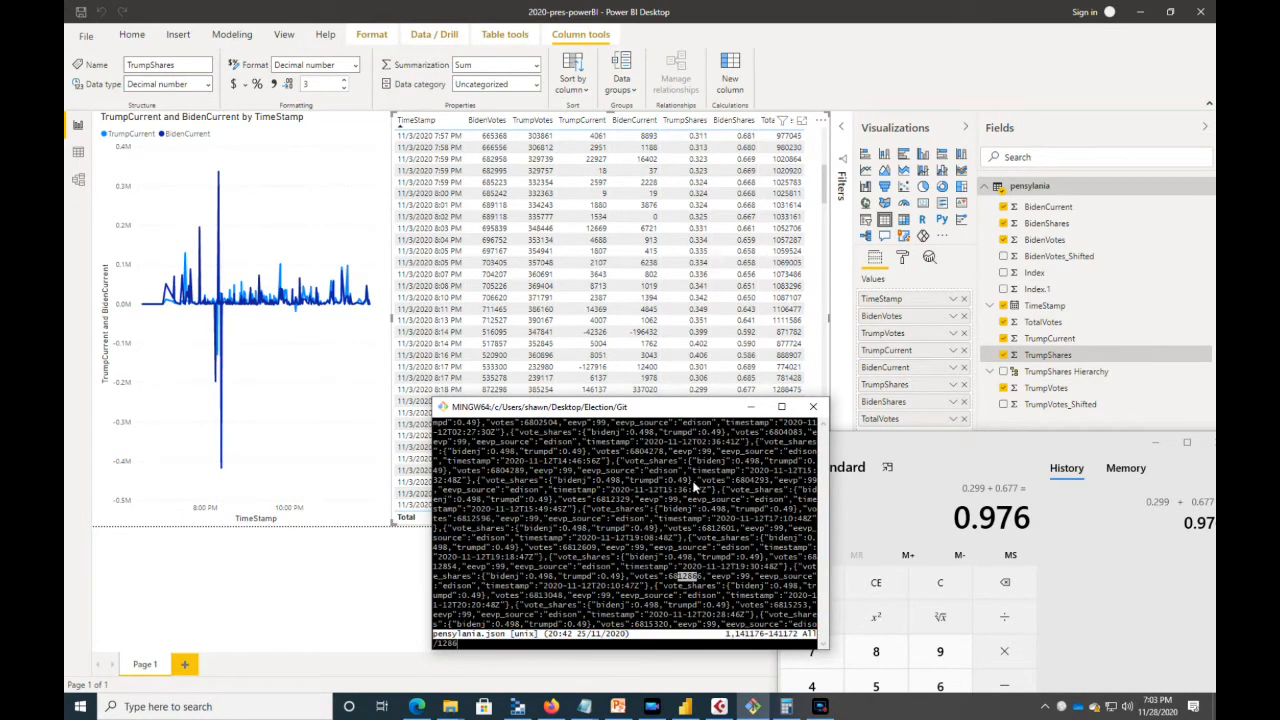
type("4")
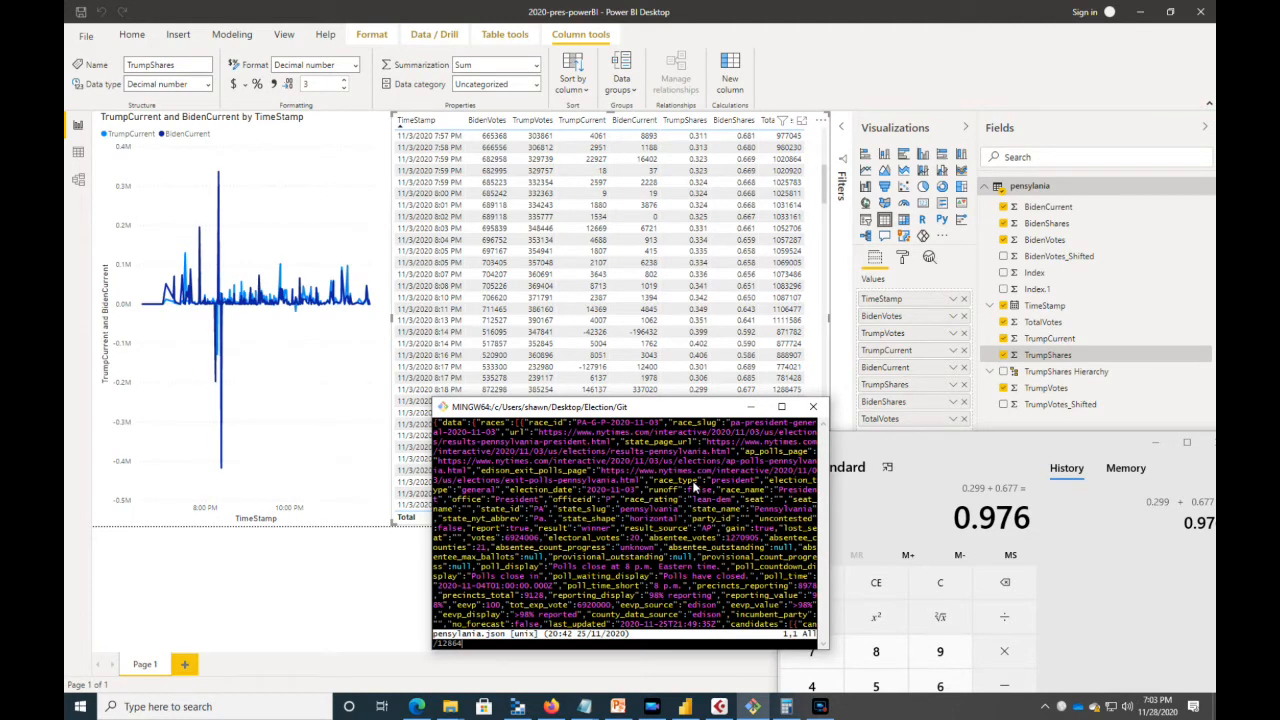
key("BackSpace")
key("BackSpace")
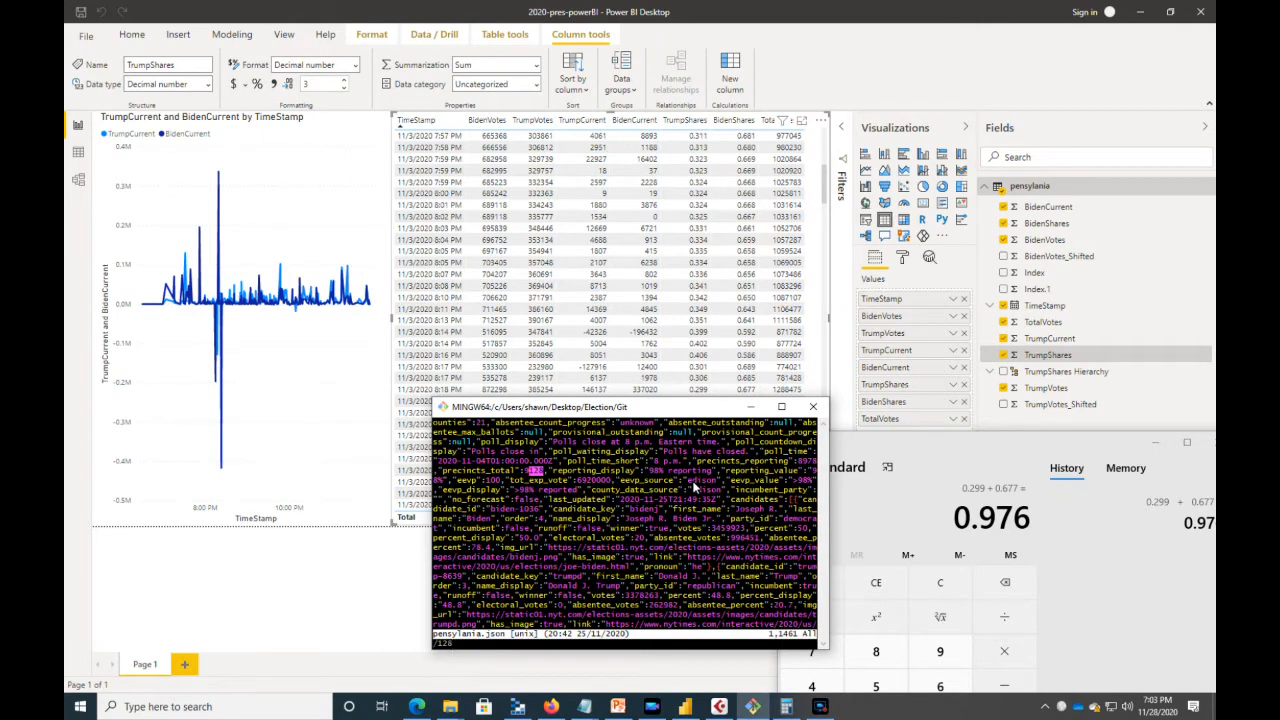
type("8475")
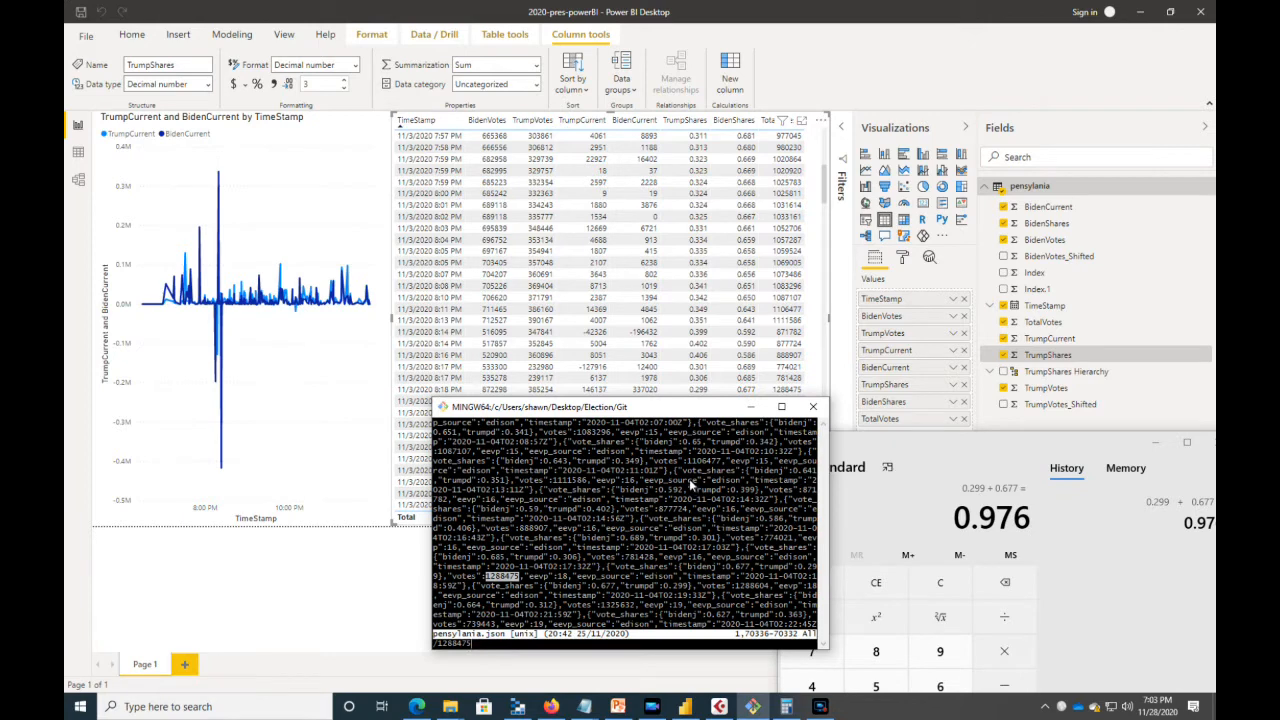
left_click_drag(553, 591, 690, 592)
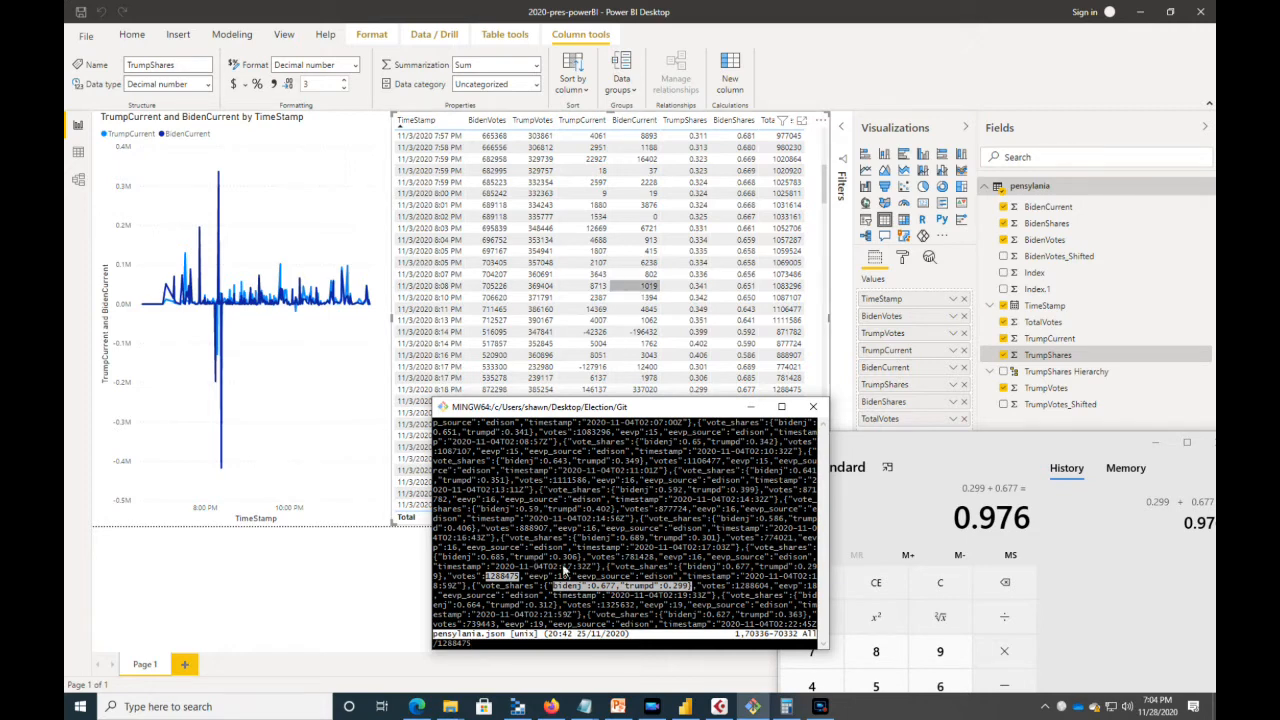
Step: Switch to pensylania.json in Firefox and collapse race entry 0 and the races node
left_click(551, 706)
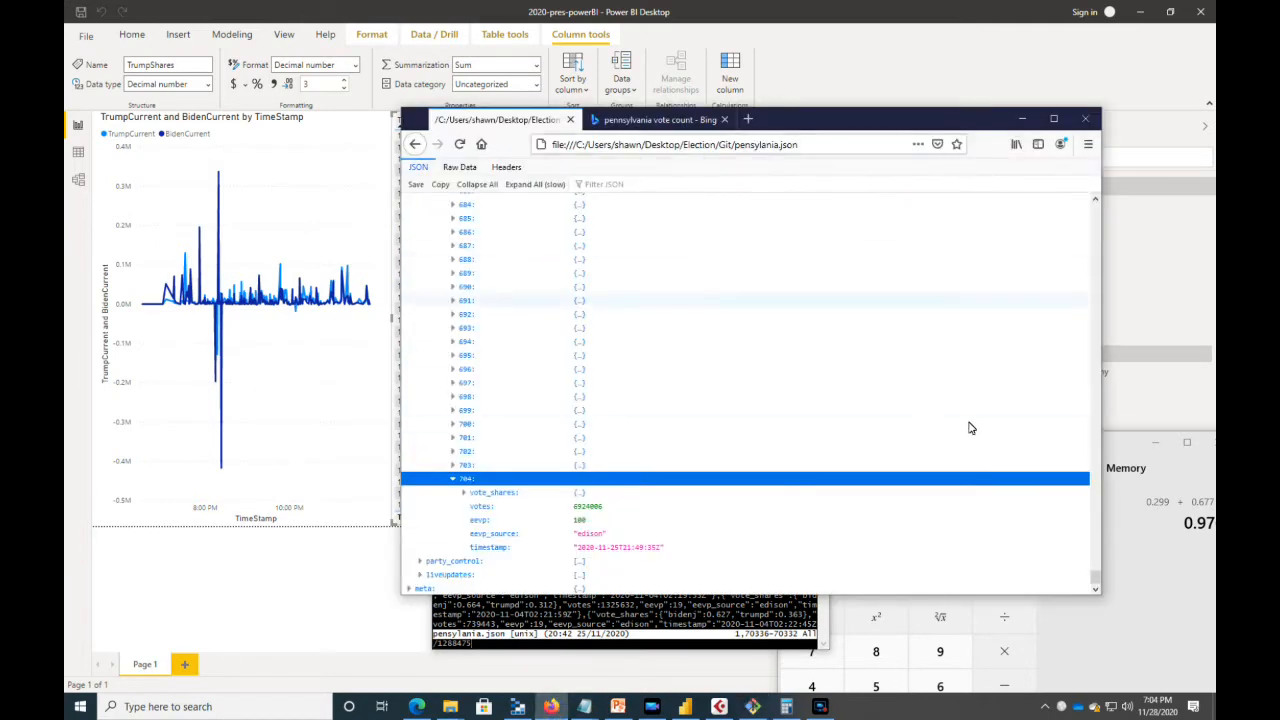
left_click_drag(1094, 578, 1092, 200)
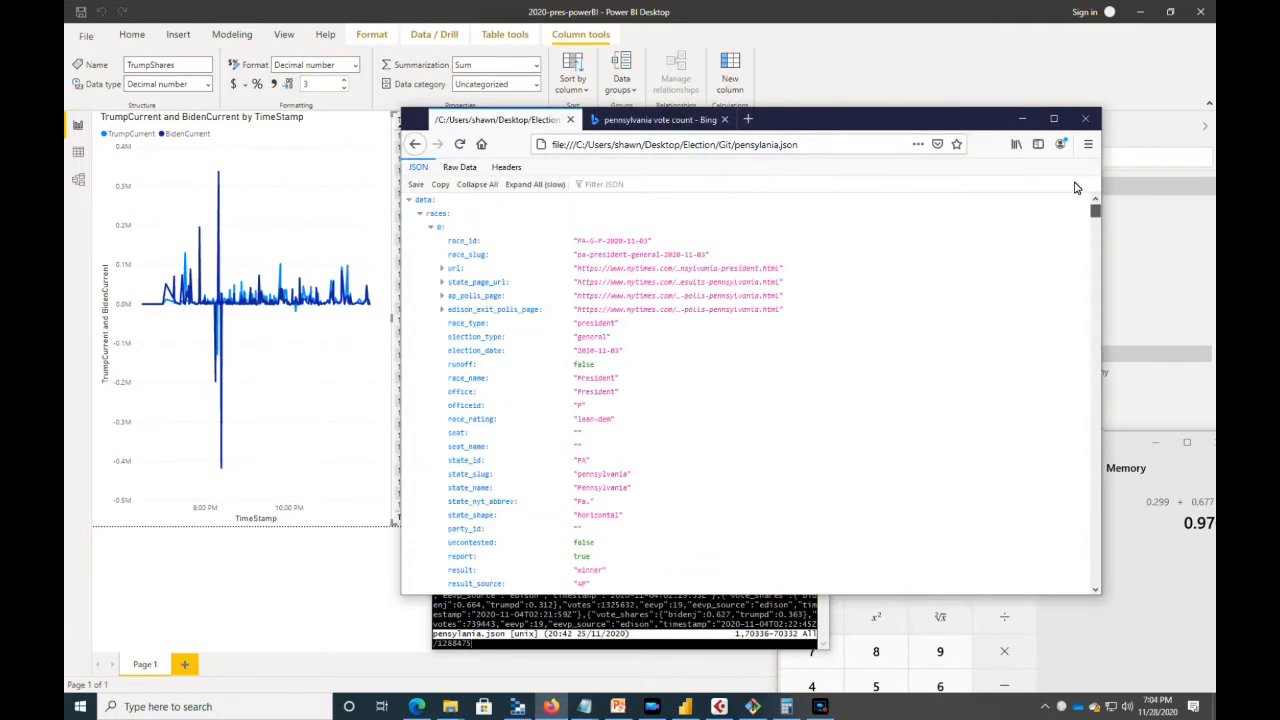
left_click(432, 228)
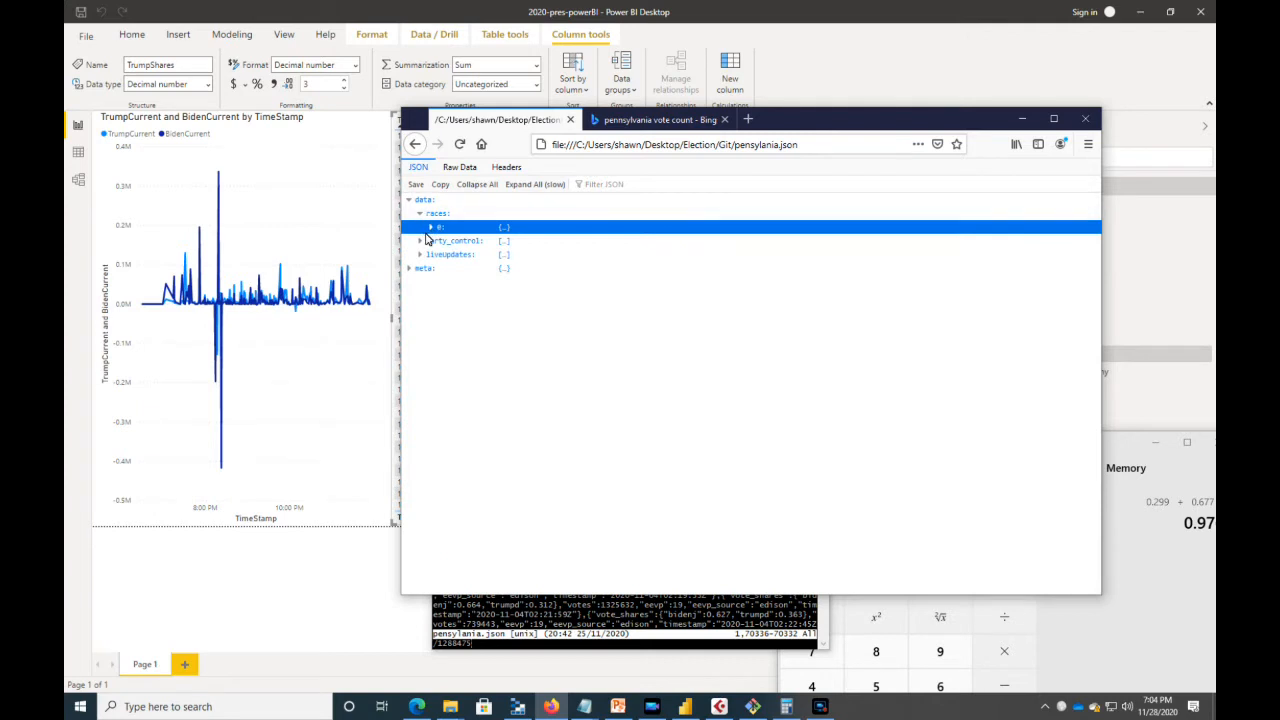
left_click(419, 214)
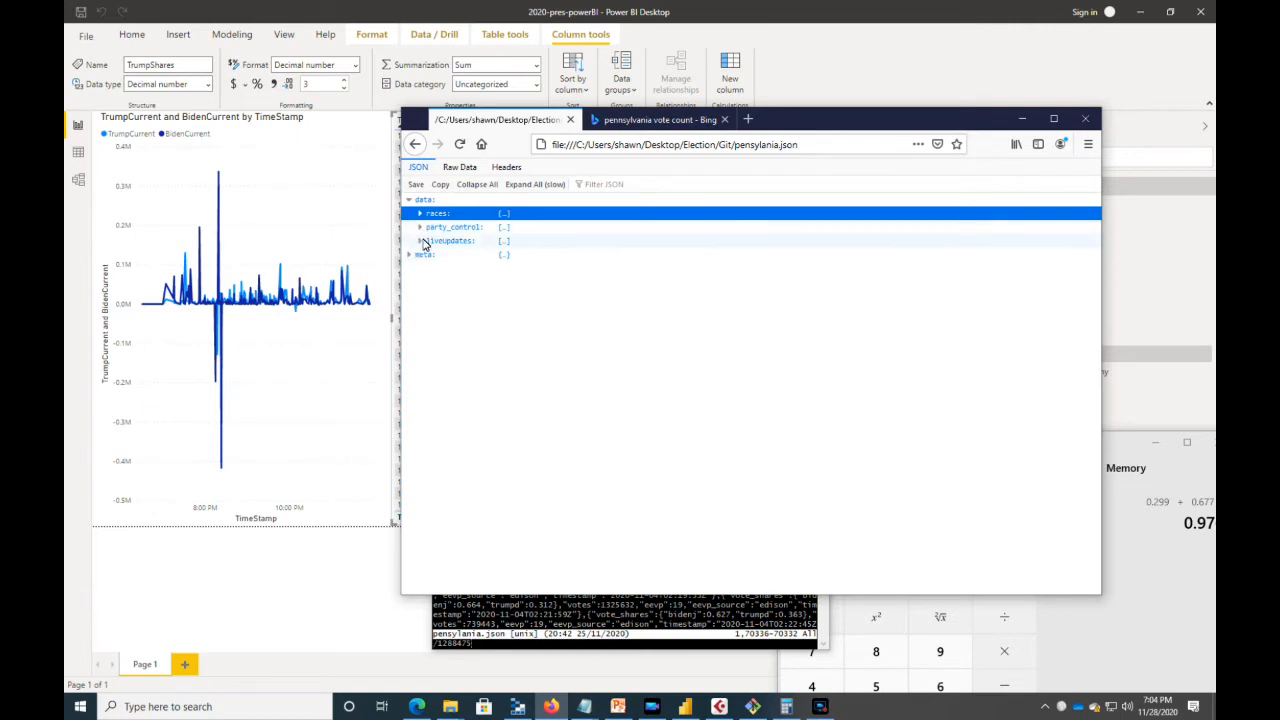
Step: Expand the liveupdates, party_control and meta nodes of the JSON file and collapse the data node
left_click(421, 241)
left_click(420, 246)
left_click(421, 241)
left_click(420, 227)
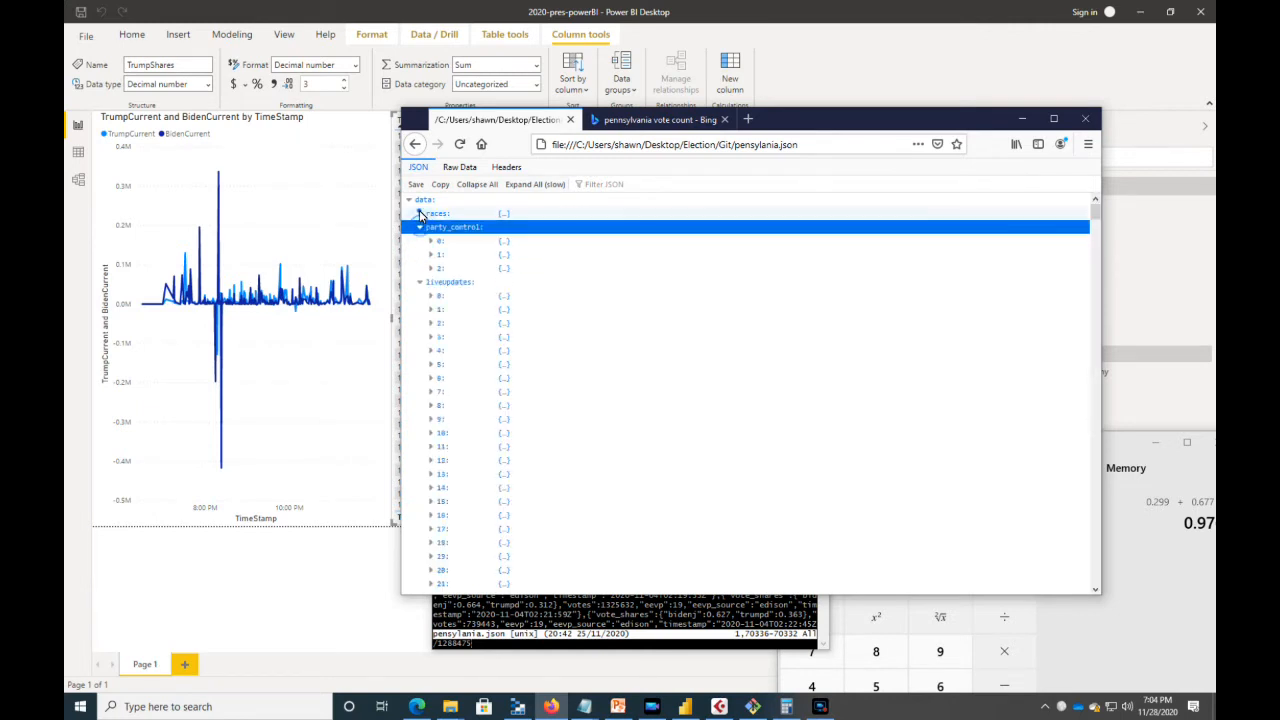
left_click(420, 213)
left_click(408, 200)
left_click(418, 214)
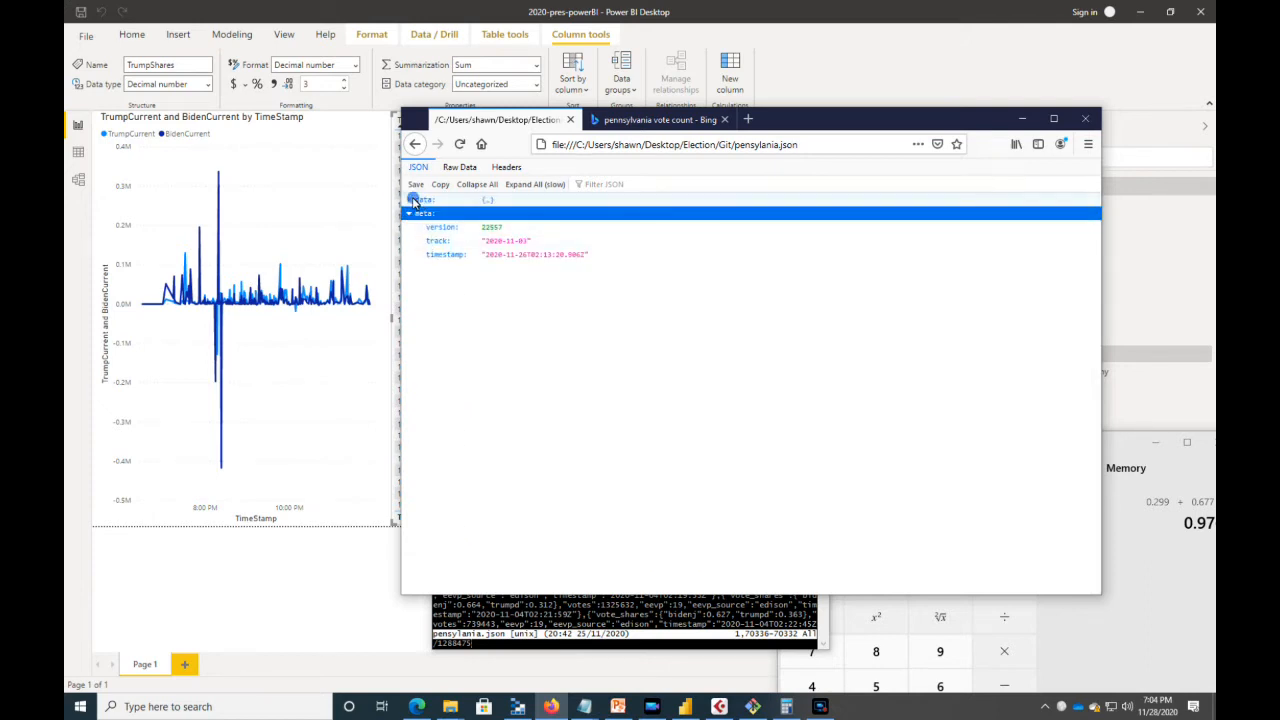
Step: Expand the data node of pensylania.json and collapse its races, party_control and liveupdates nodes
left_click(410, 200)
left_click(419, 213)
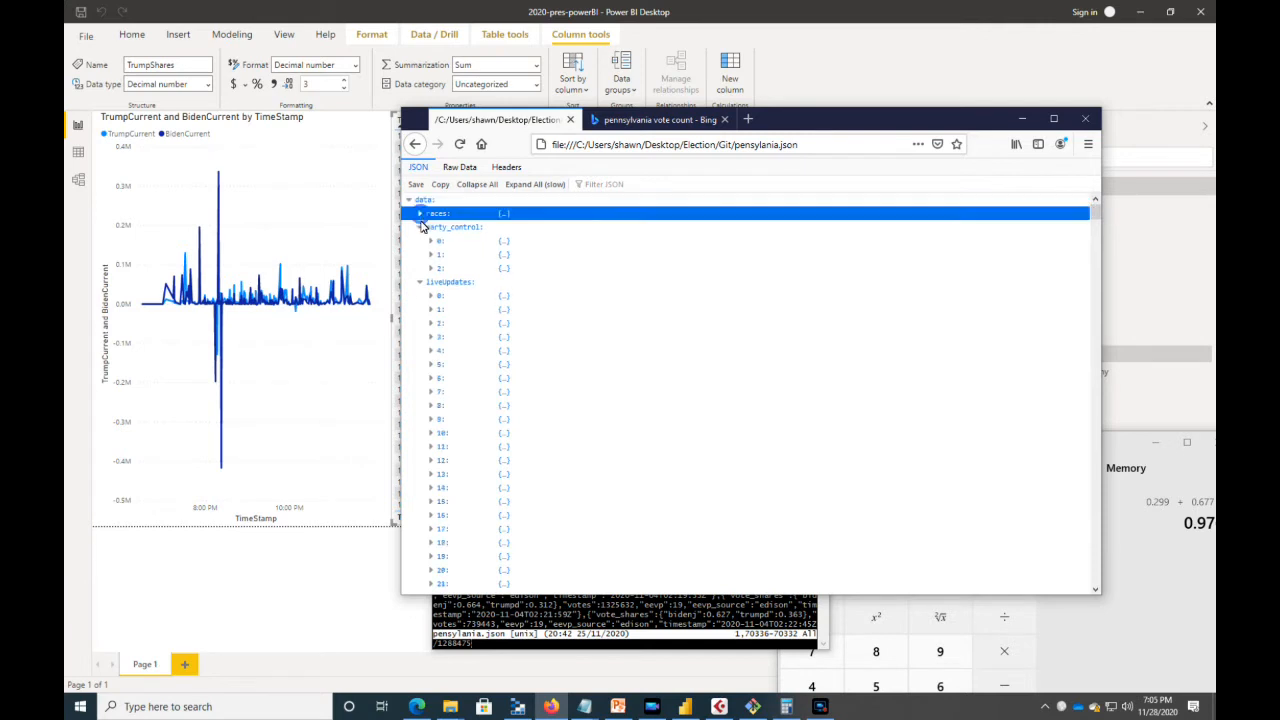
left_click(420, 227)
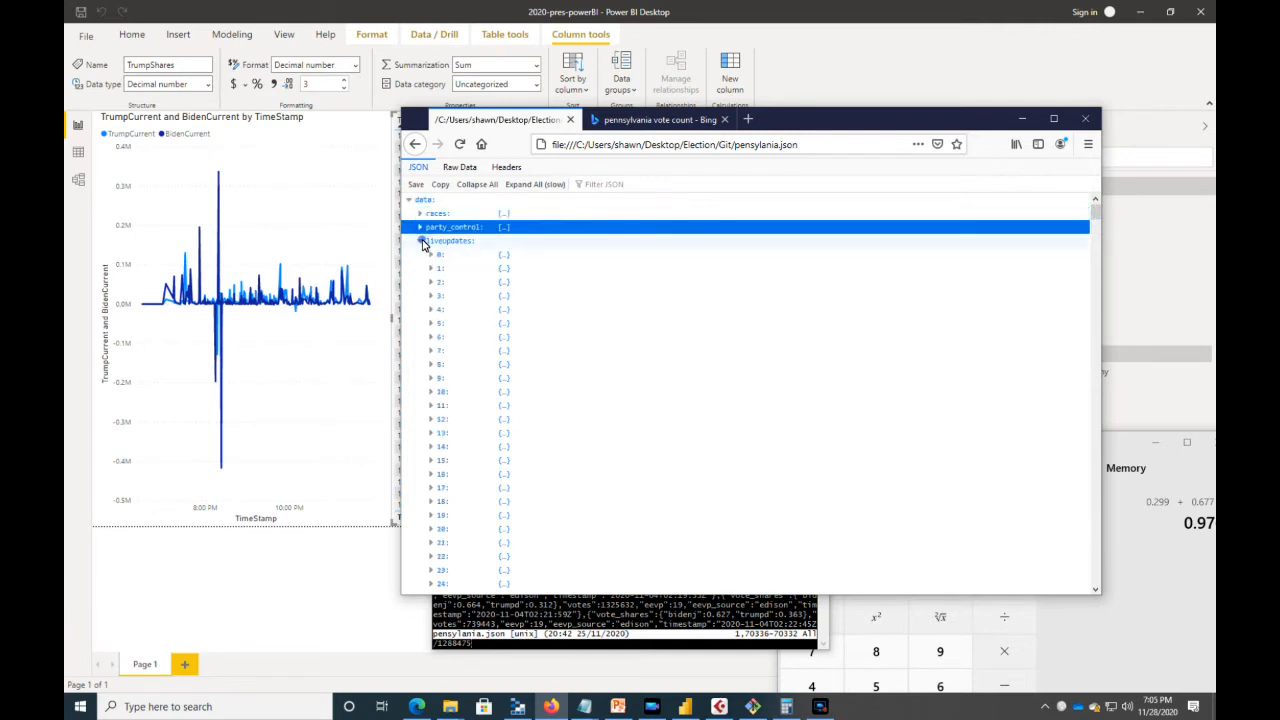
left_click(422, 243)
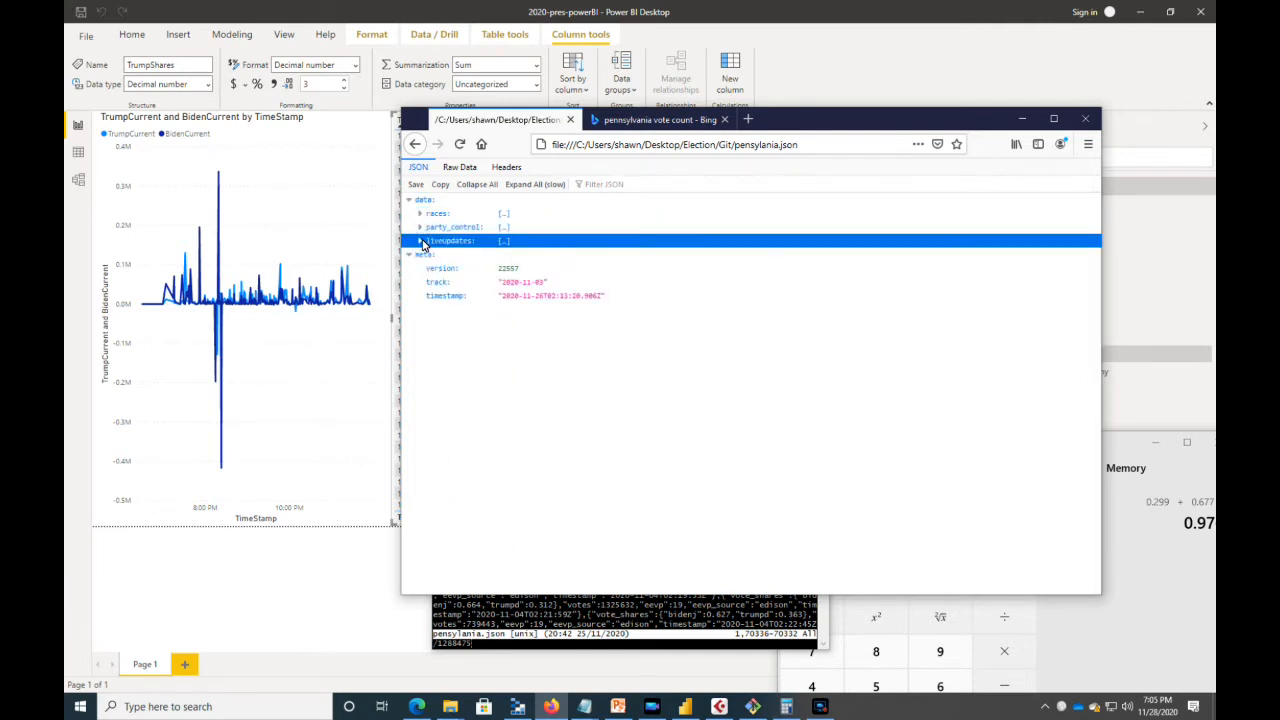
Step: Expand party_control, inspect the details of its entries 0, 1 and 2, and collapse the node again
left_click(420, 227)
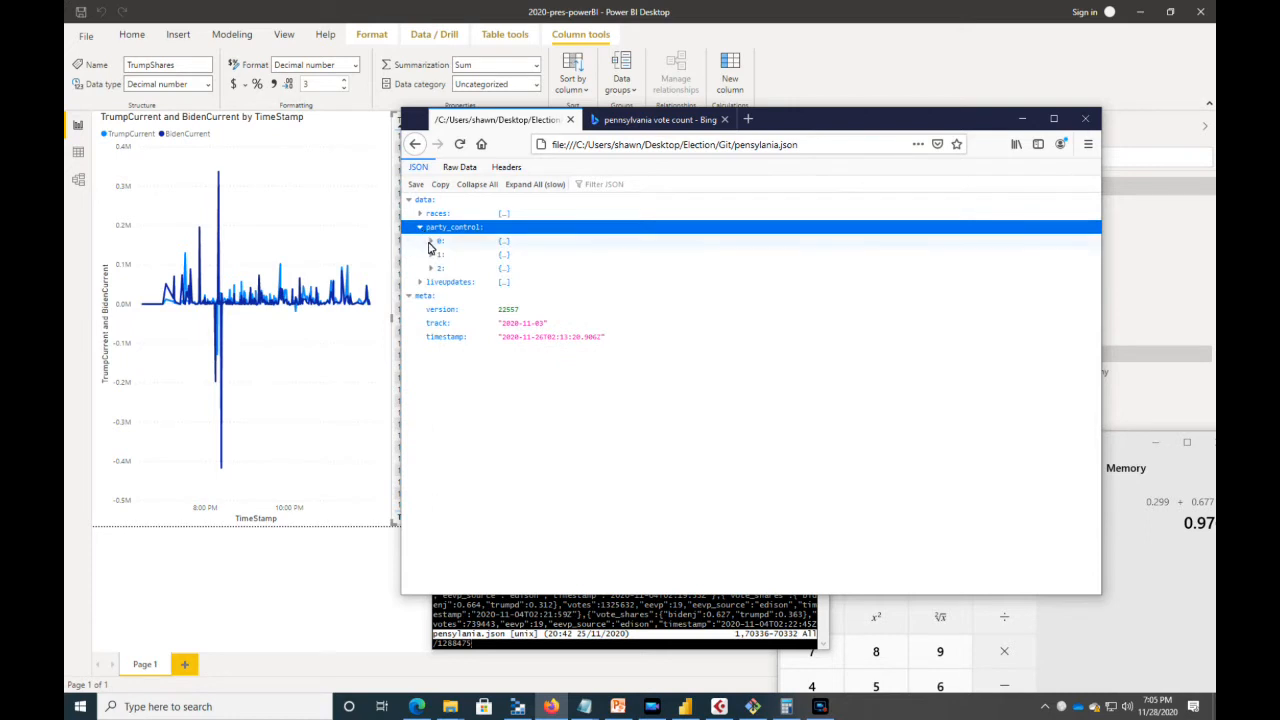
left_click(431, 269)
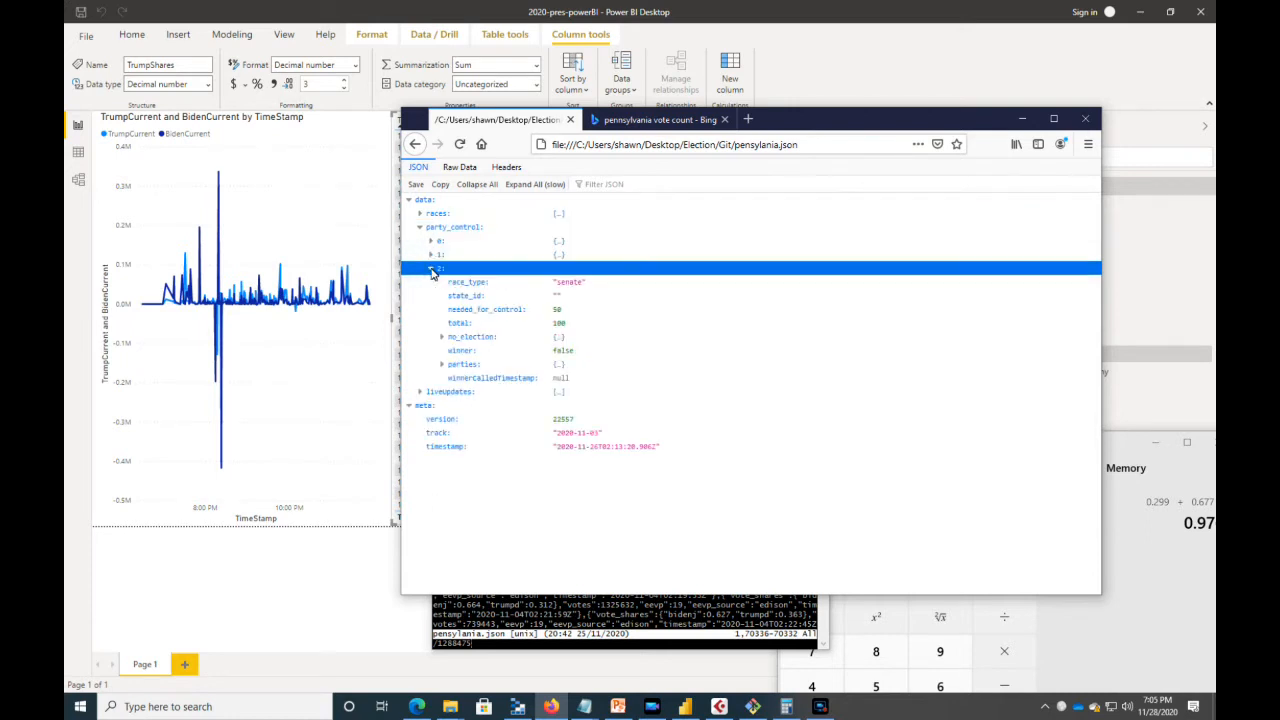
left_click(432, 270)
left_click(432, 256)
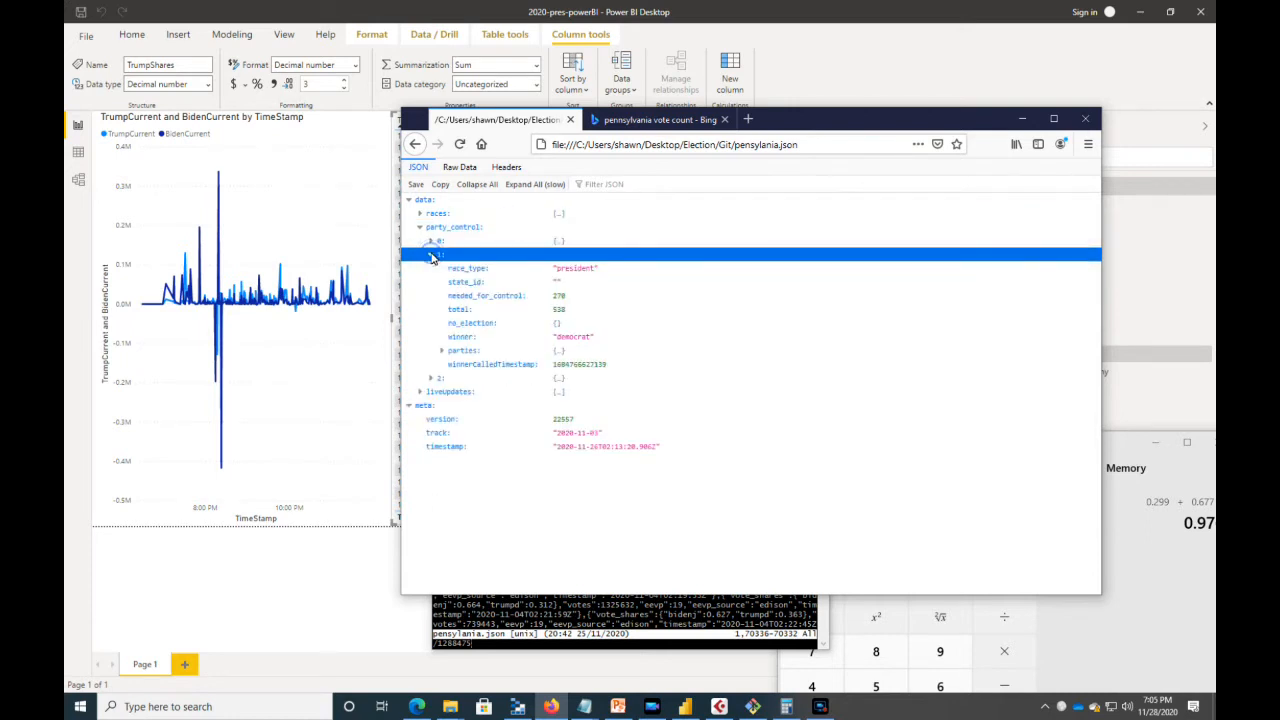
left_click(431, 241)
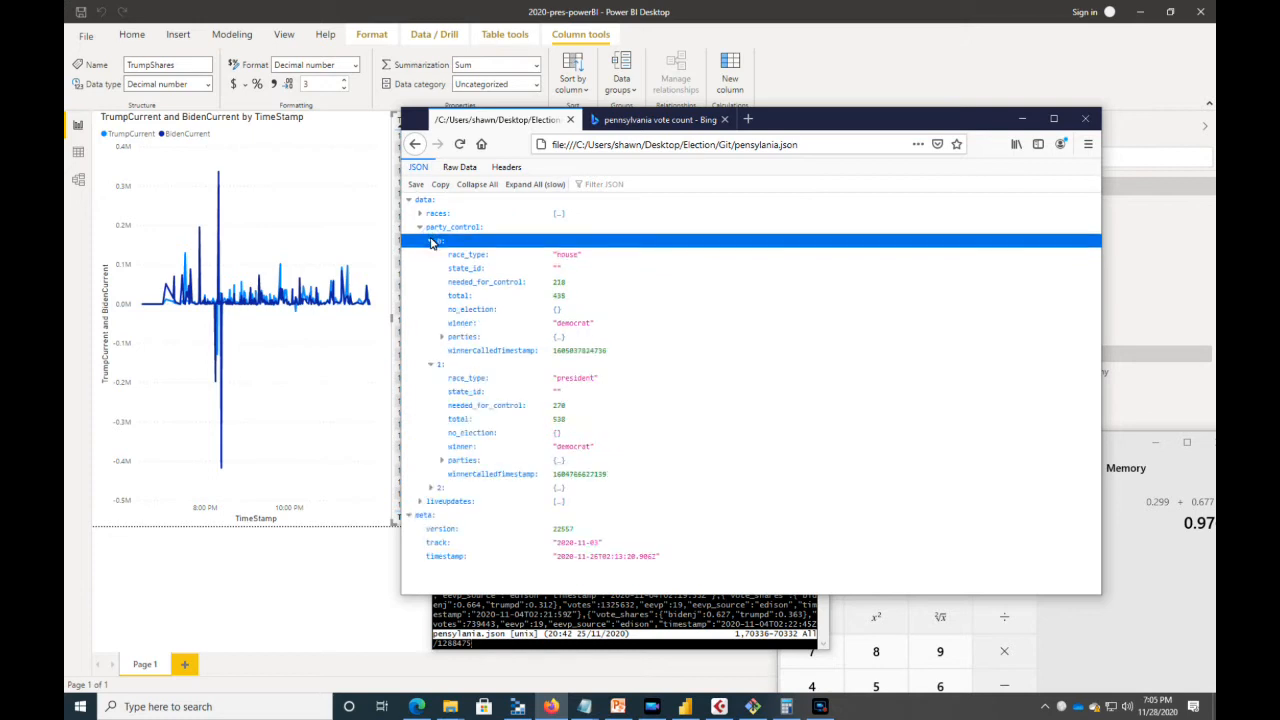
left_click(431, 242)
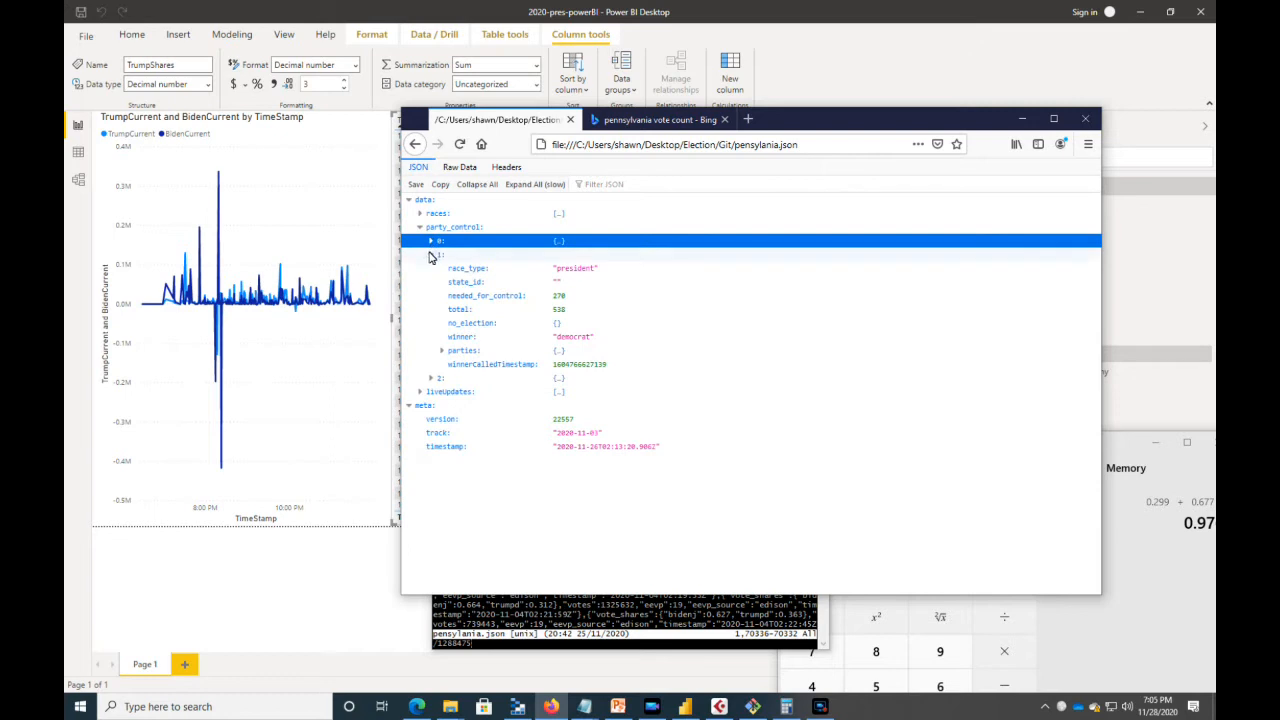
left_click(431, 256)
left_click(431, 270)
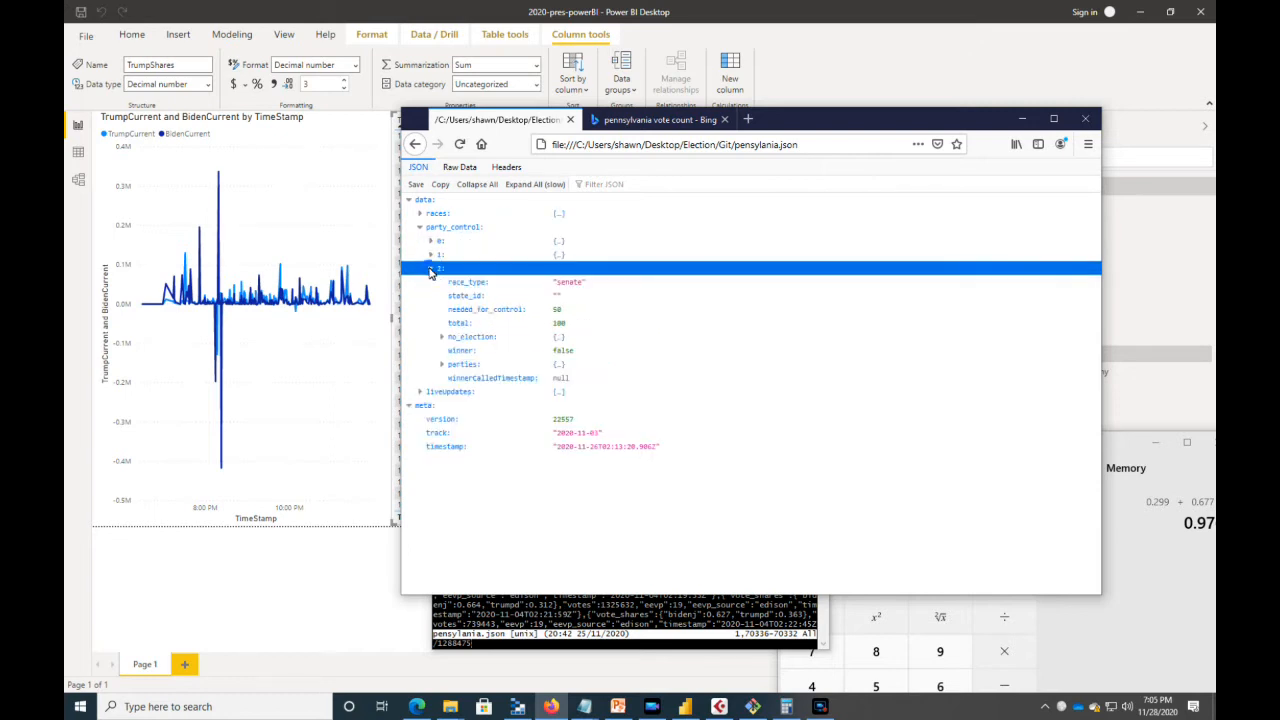
left_click(421, 228)
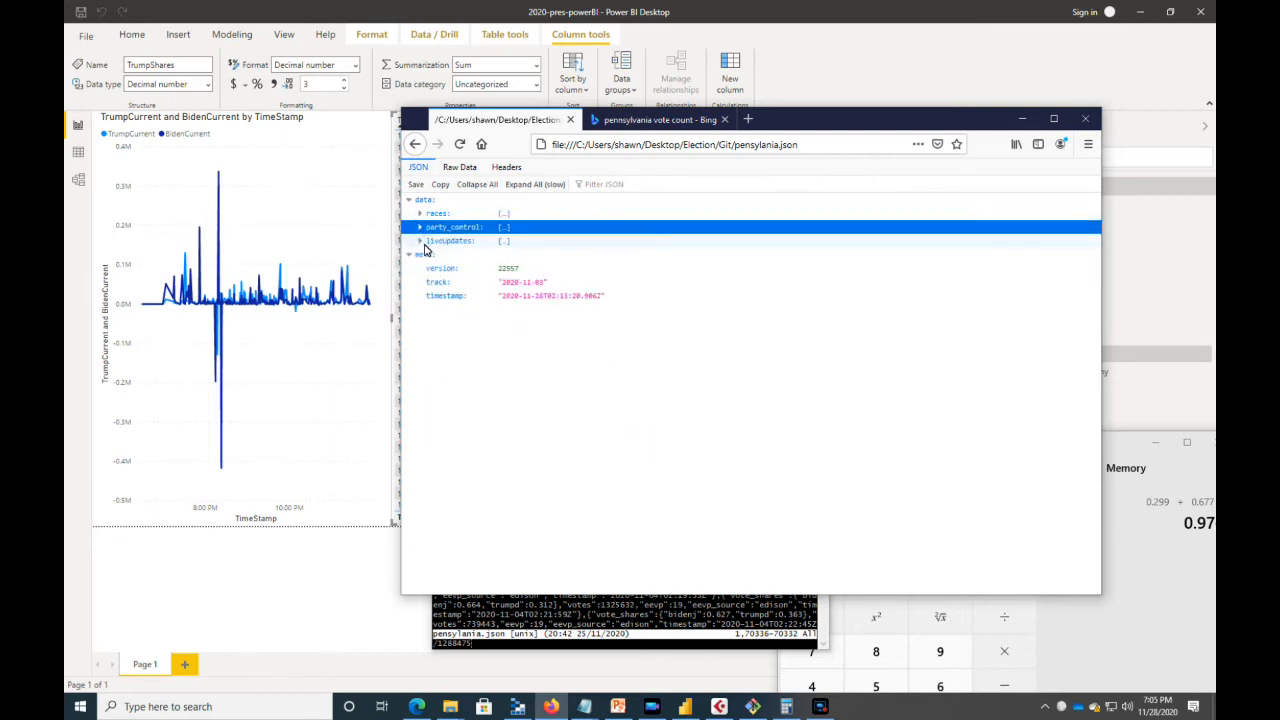
Step: Expand the liveupdates node and examine the details of entries 1, 3 and 6
left_click(421, 242)
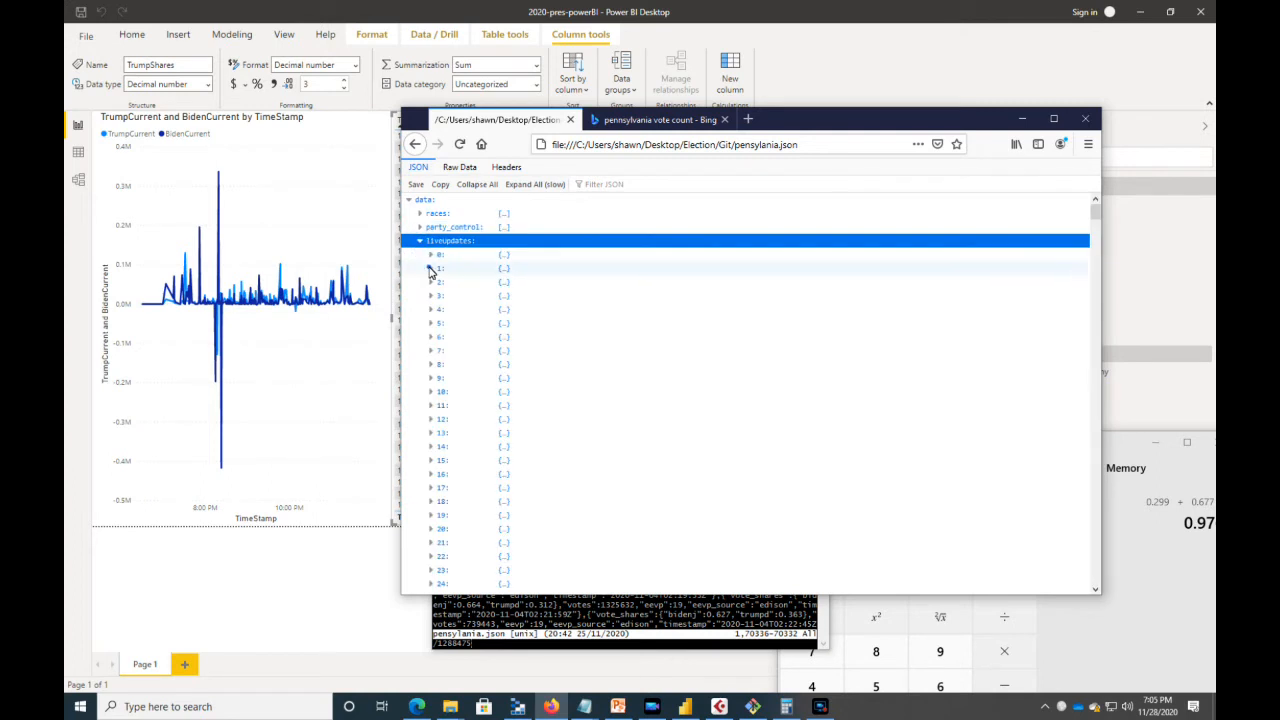
left_click(430, 268)
scroll(568, 355, "down", 2)
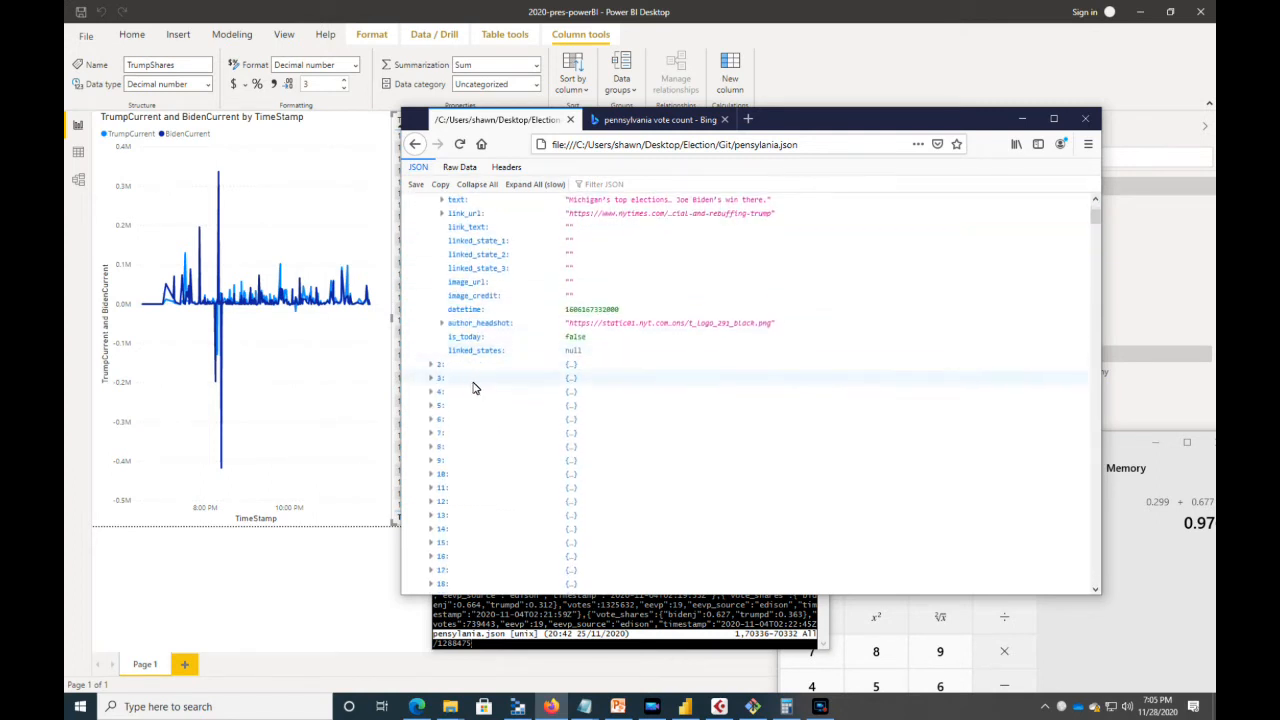
left_click(430, 380)
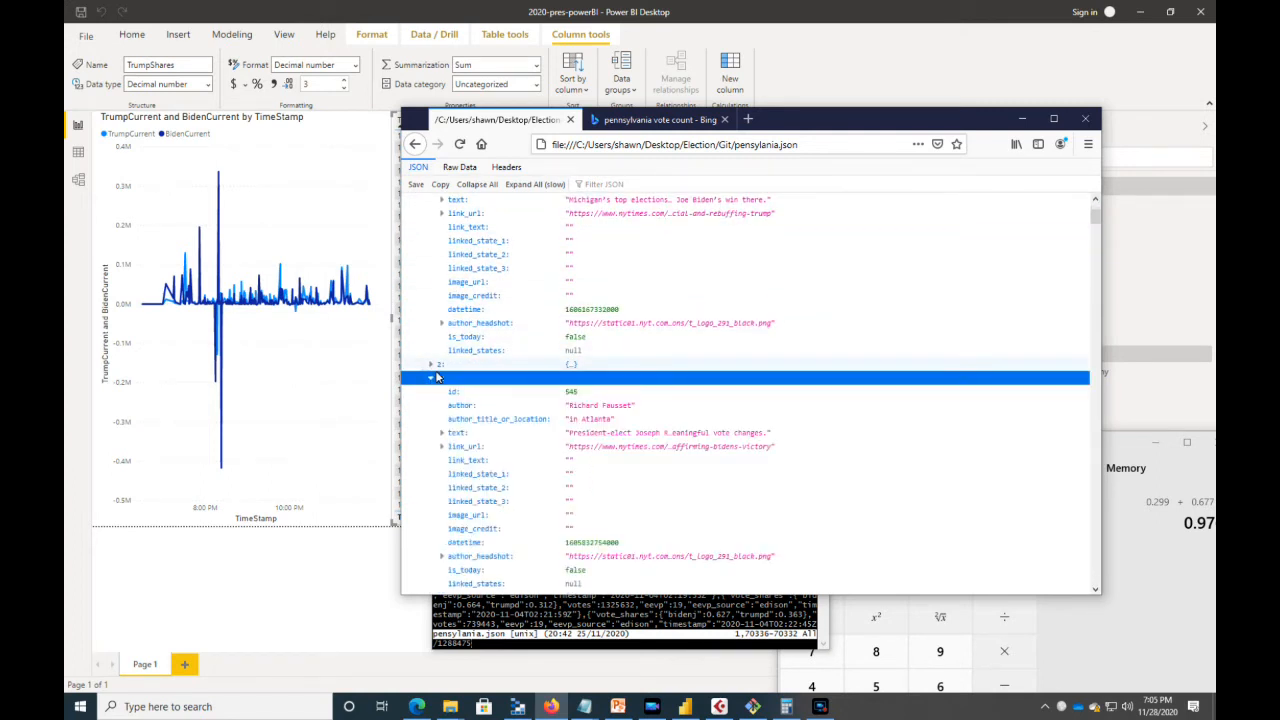
scroll(434, 380, "down", 3)
left_click(430, 439)
scroll(438, 430, "down", 2)
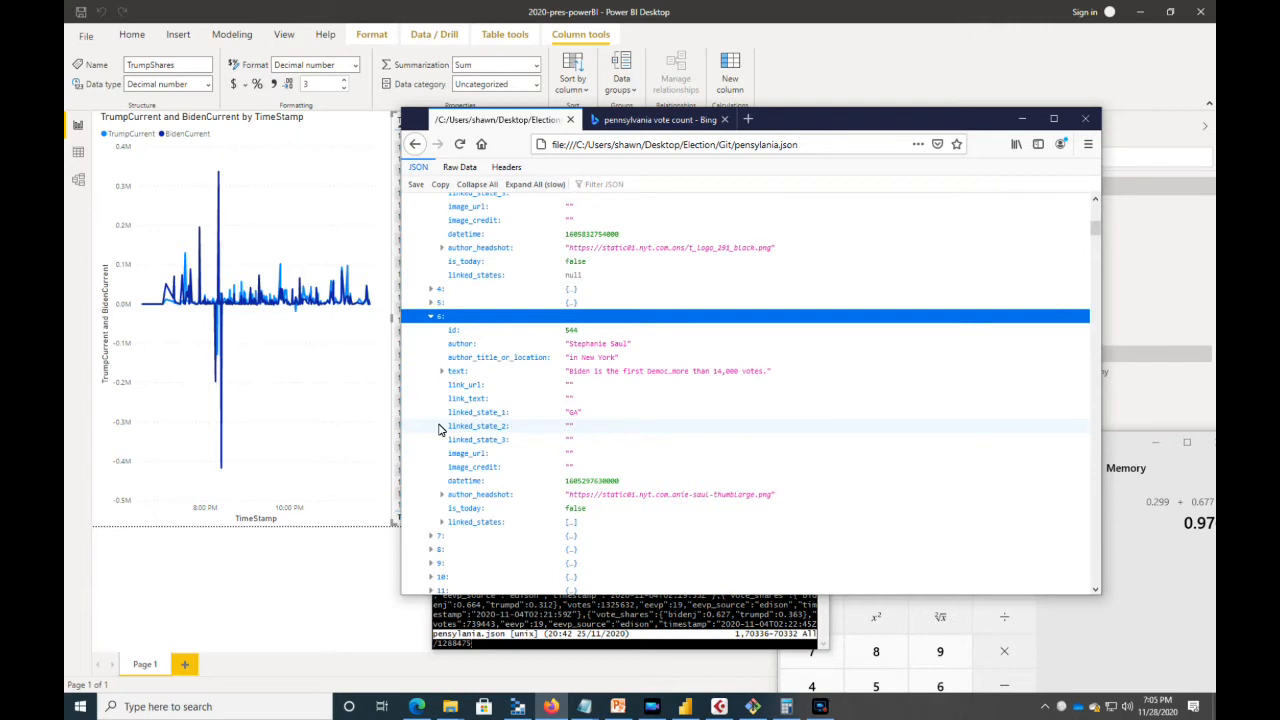
scroll(438, 430, "up", 7)
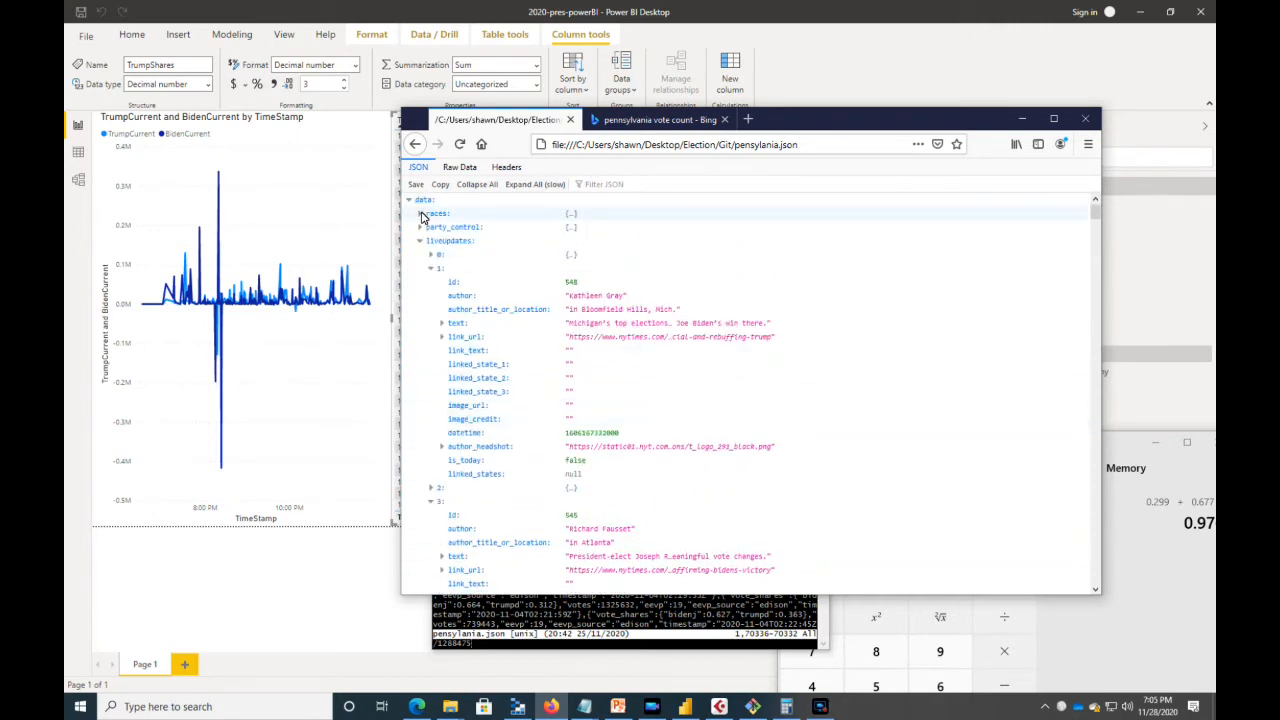
Step: Expand race entry 0 under races and reveal the vote_shares of vote update 24 in its numbered list
left_click(424, 213)
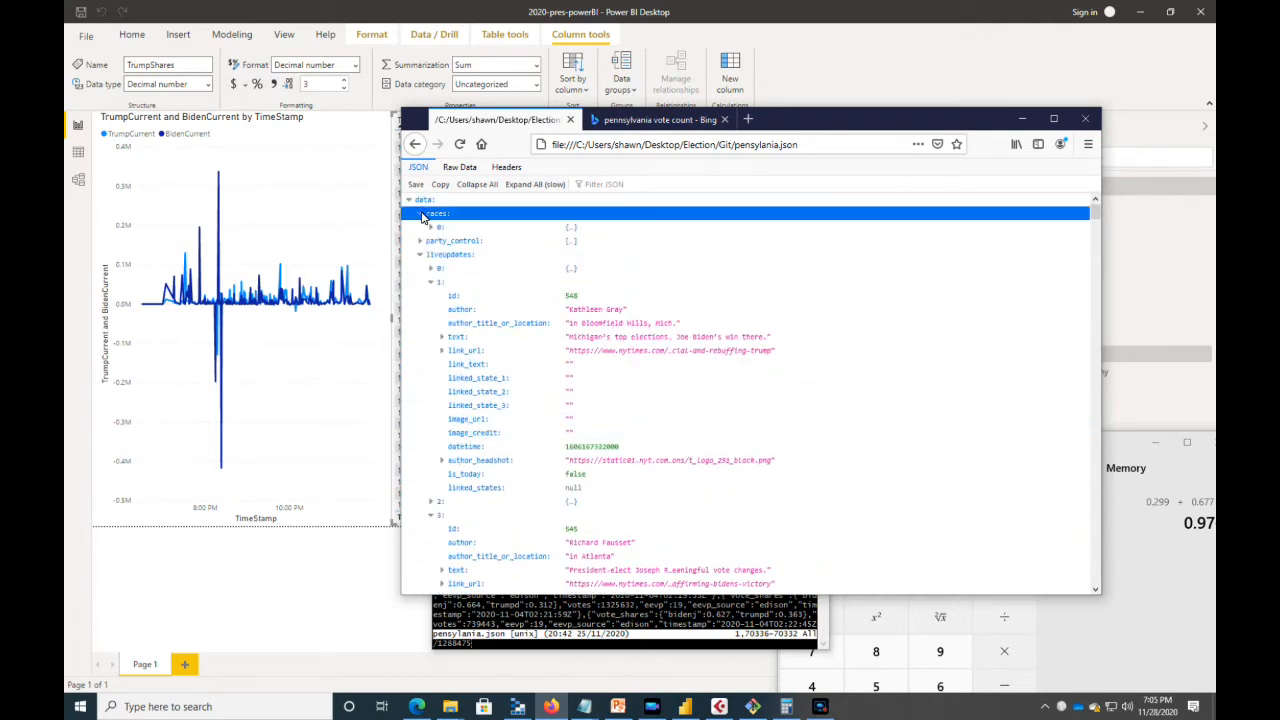
left_click(431, 228)
scroll(450, 393, "down", 5)
scroll(450, 393, "down", 15)
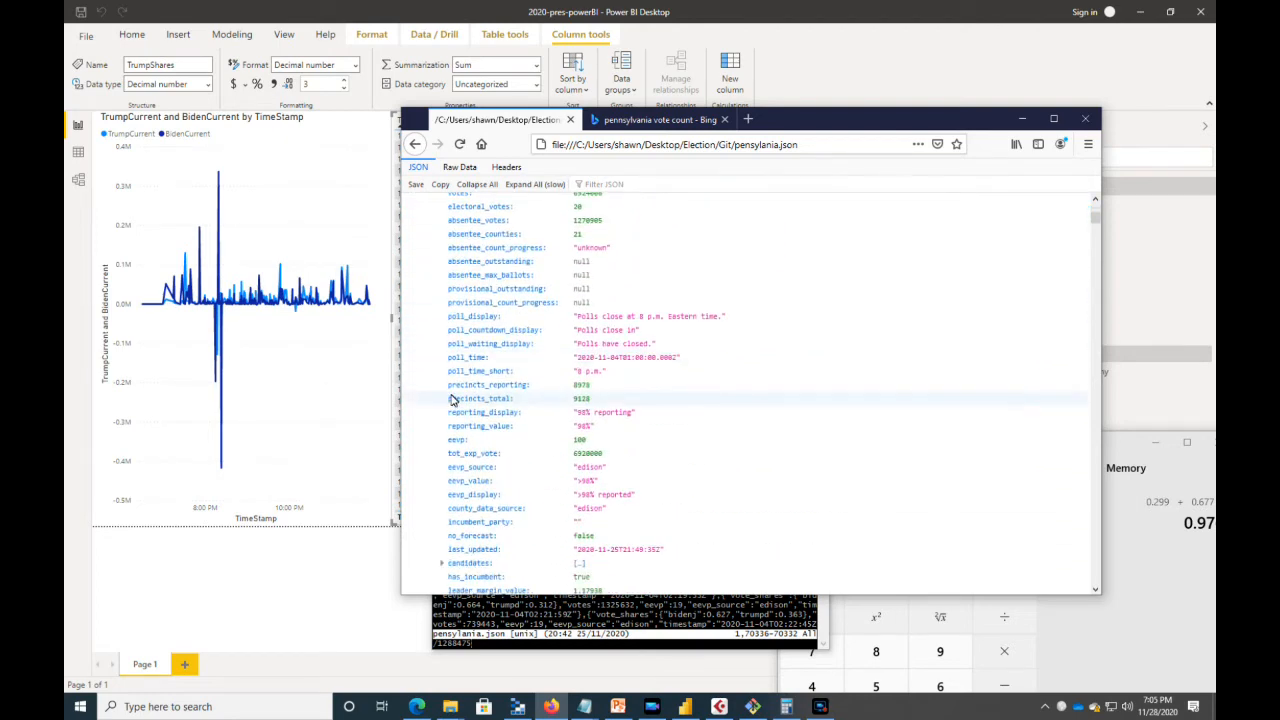
scroll(450, 404, "down", 3)
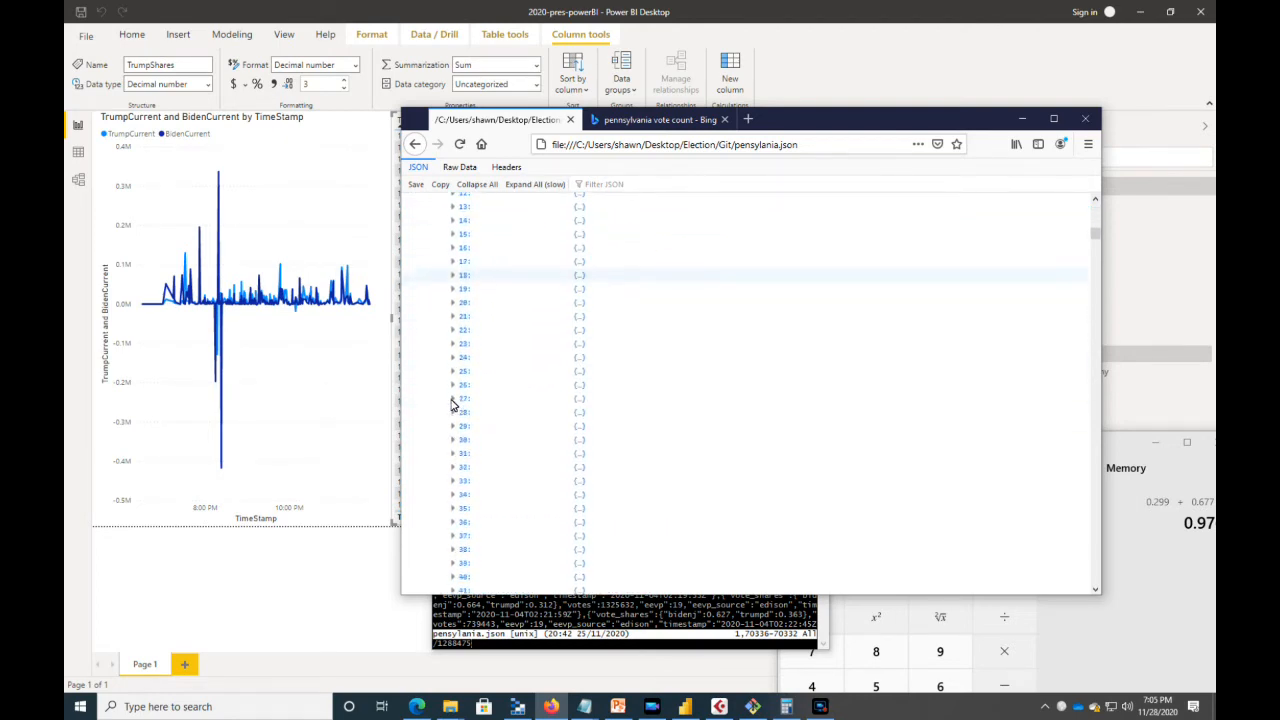
left_click(451, 358)
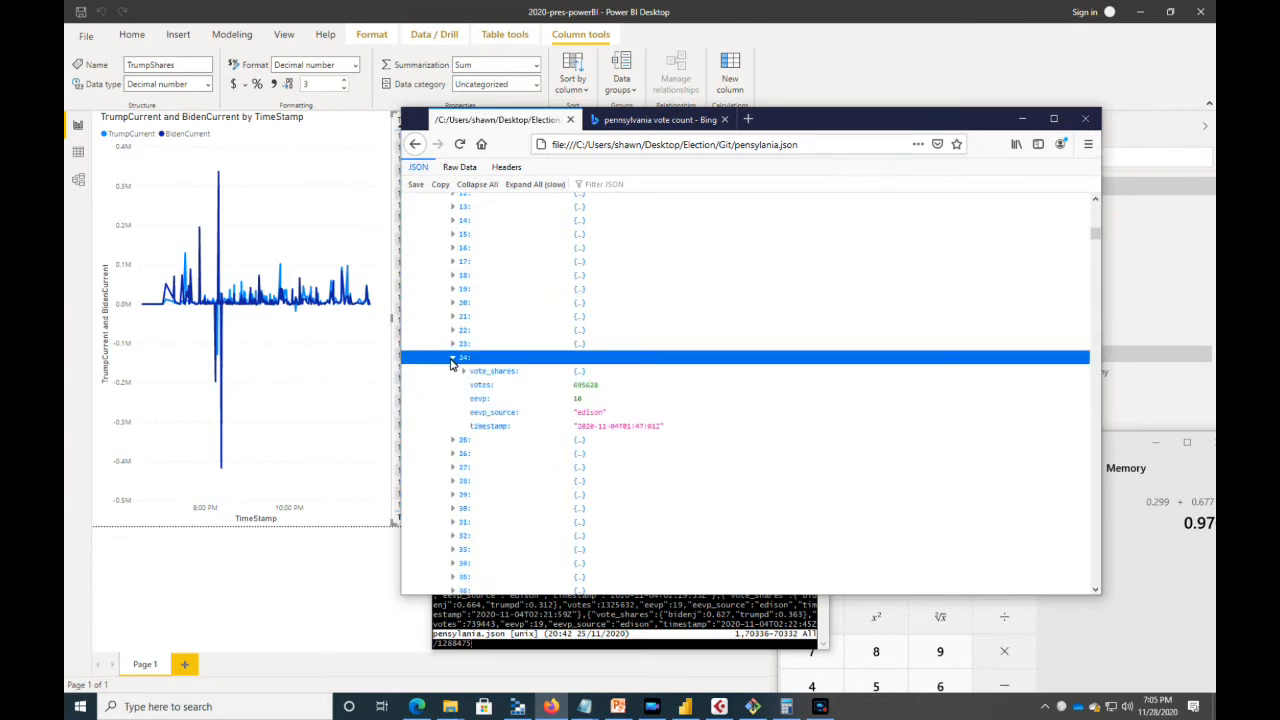
left_click(463, 371)
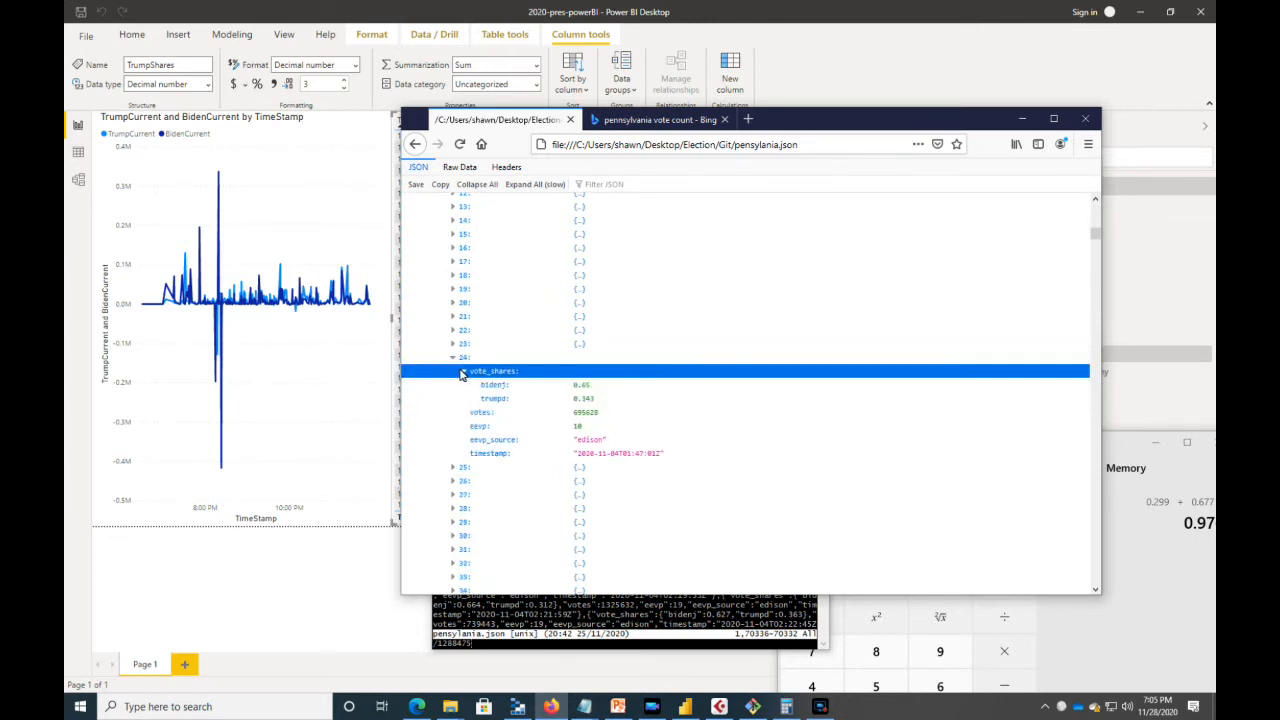
left_click(590, 401)
Step: Expand vote update 21 with its vote_shares and highlight the bidenj and trumpd values
left_click(453, 317)
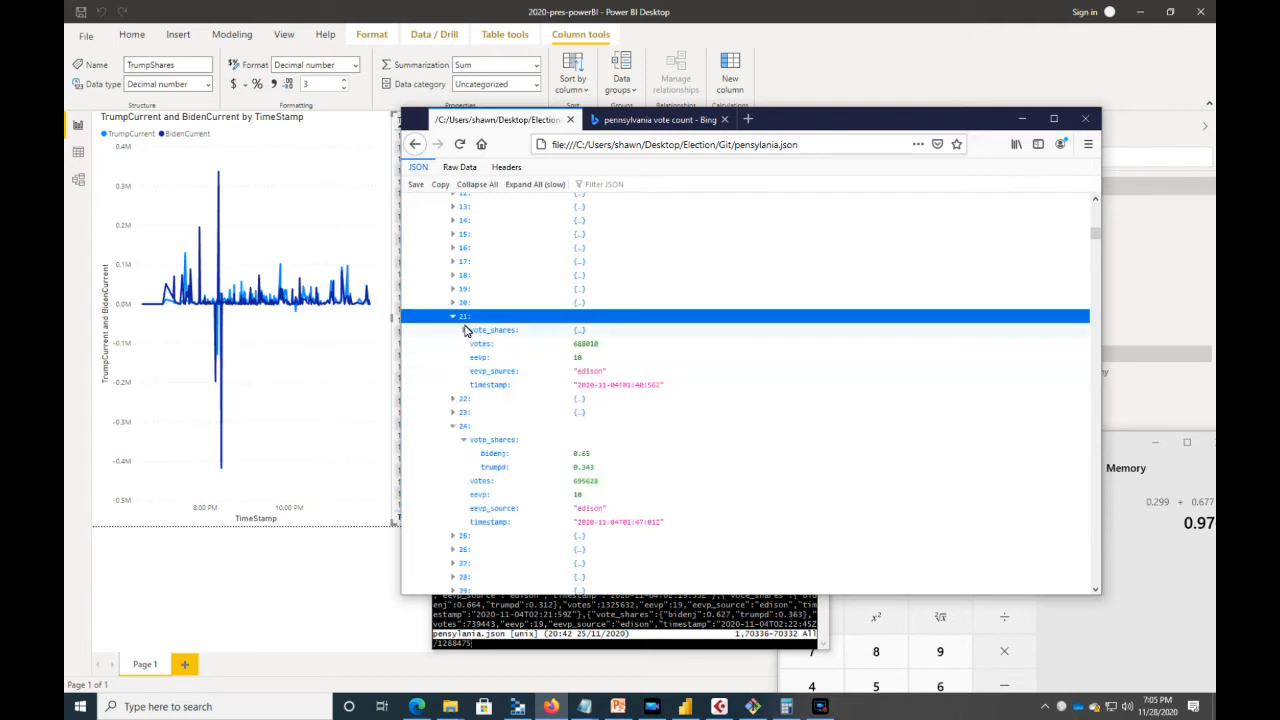
left_click(463, 331)
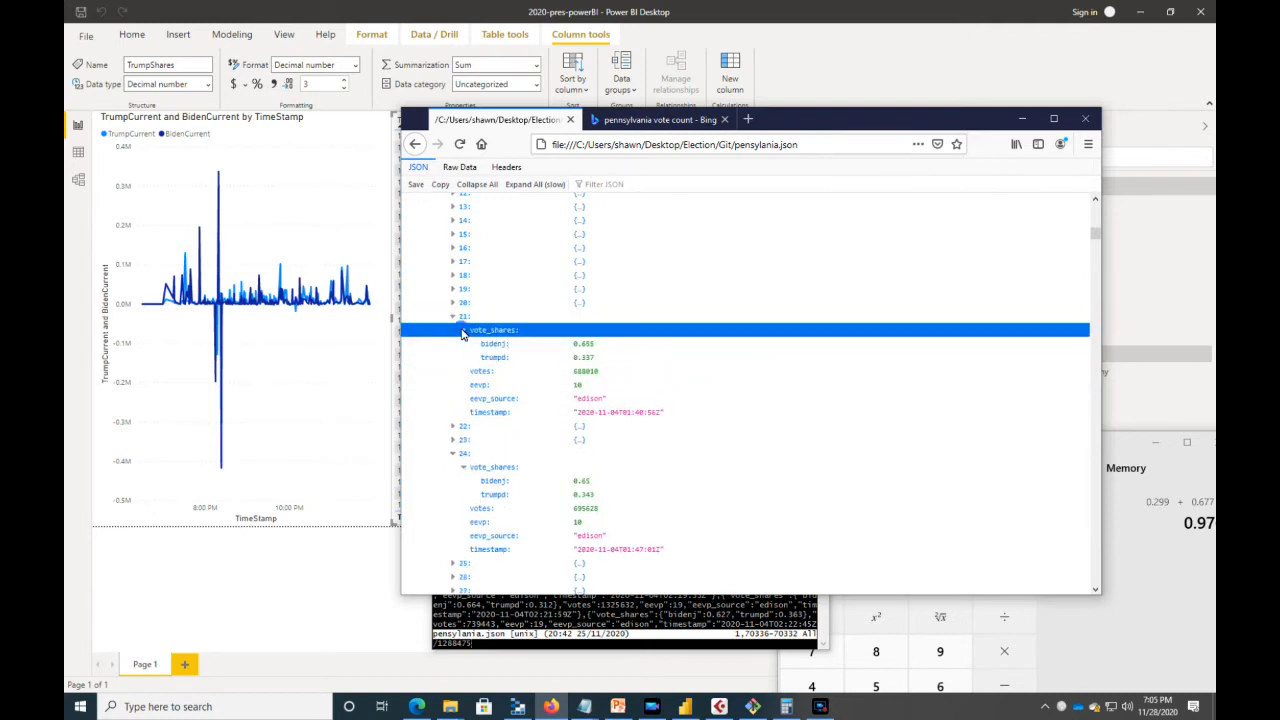
left_click_drag(572, 344, 598, 344)
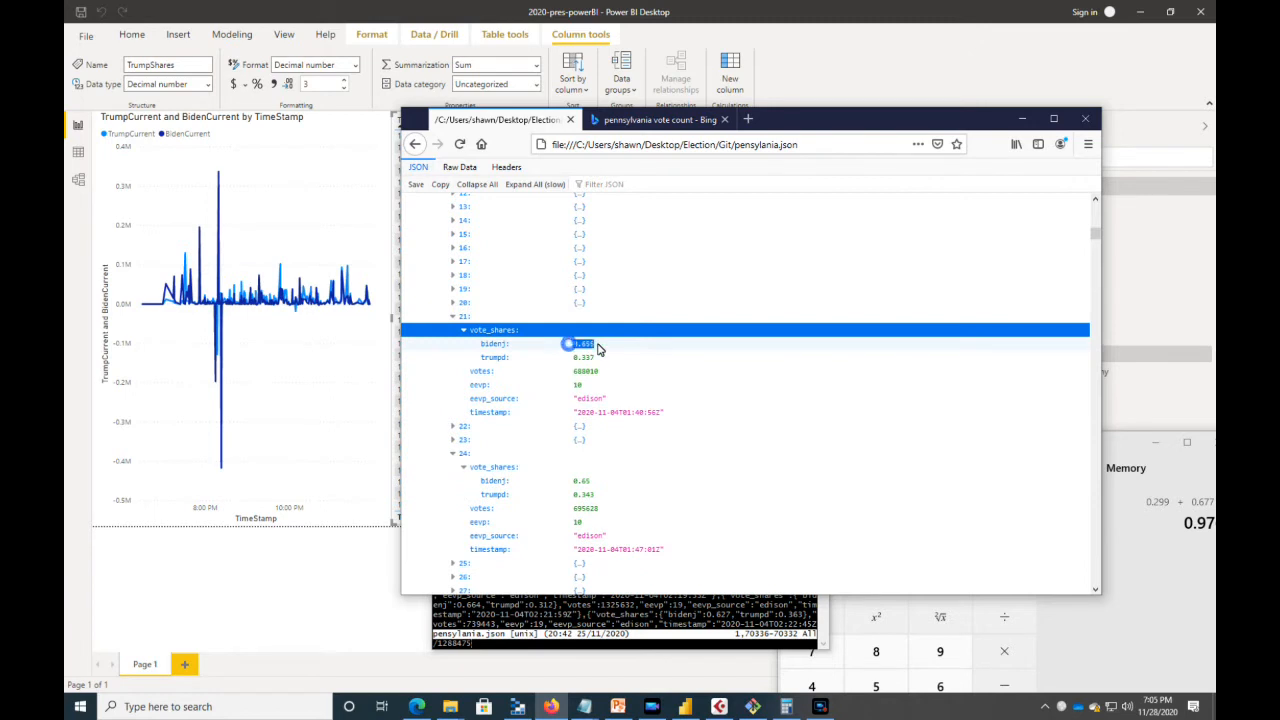
left_click(578, 357)
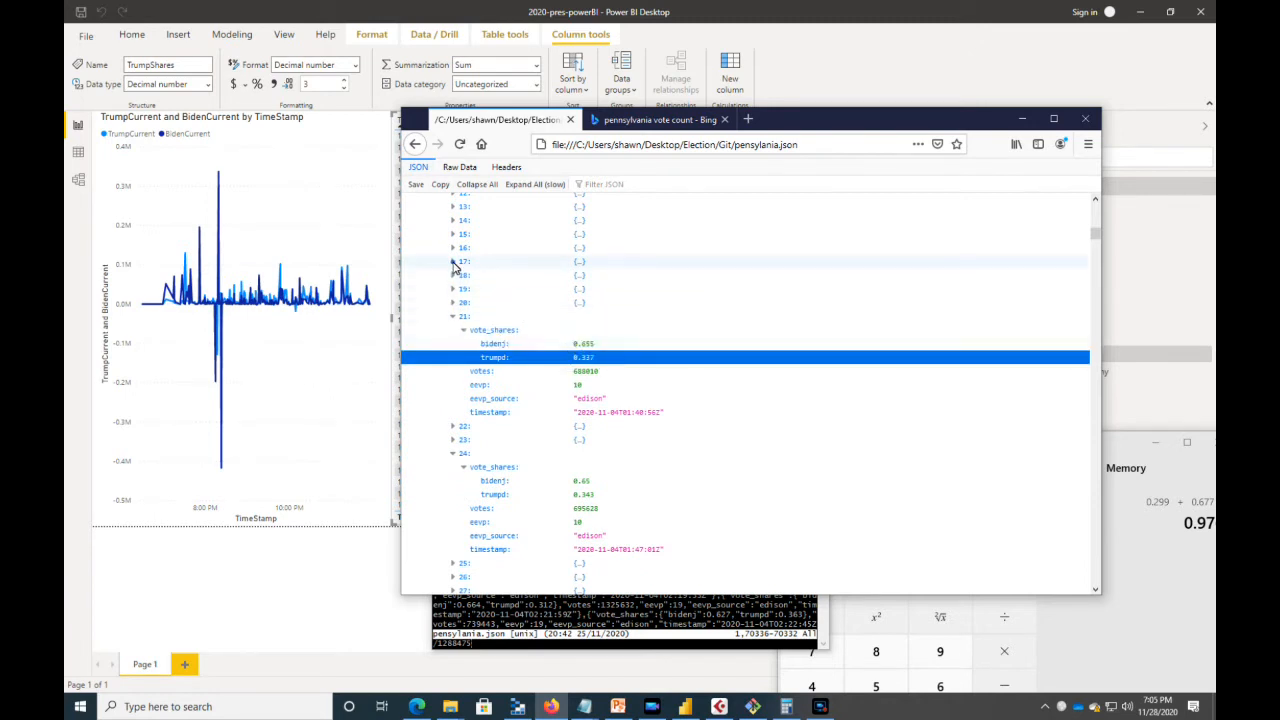
Step: Expand vote updates 17 and 14 together with their vote_shares for comparison
left_click(453, 262)
left_click(463, 275)
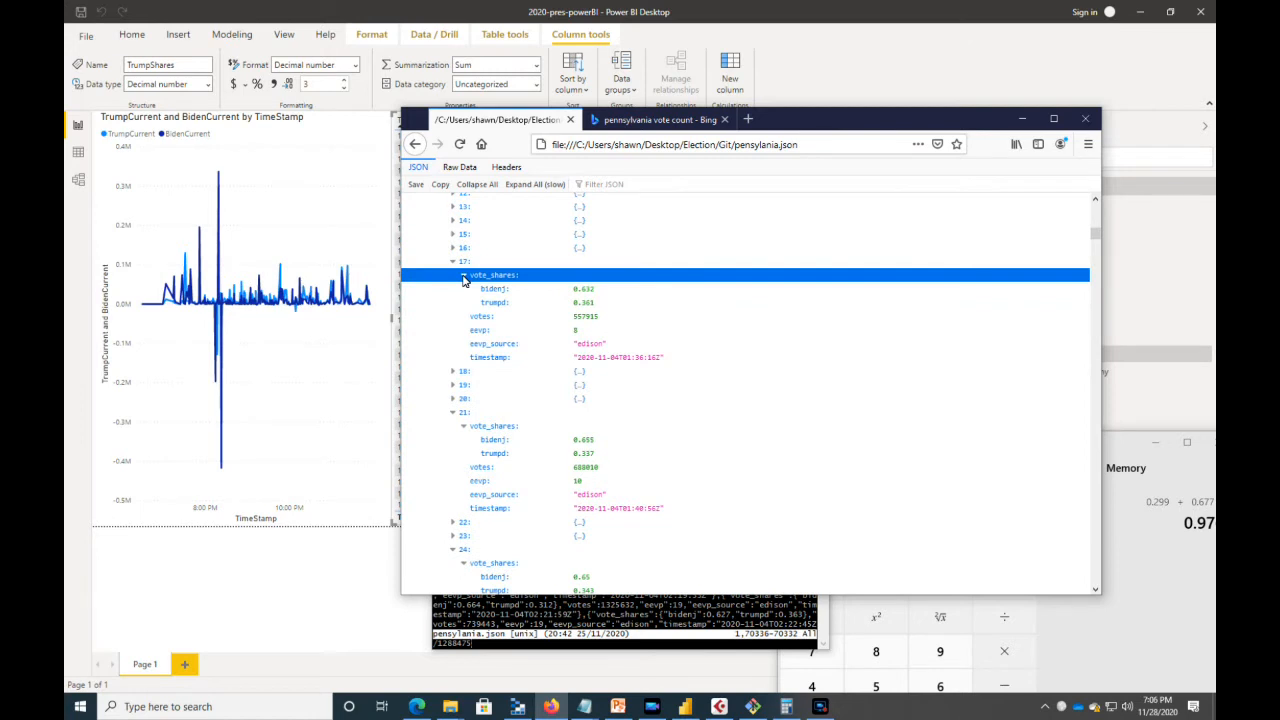
left_click(453, 221)
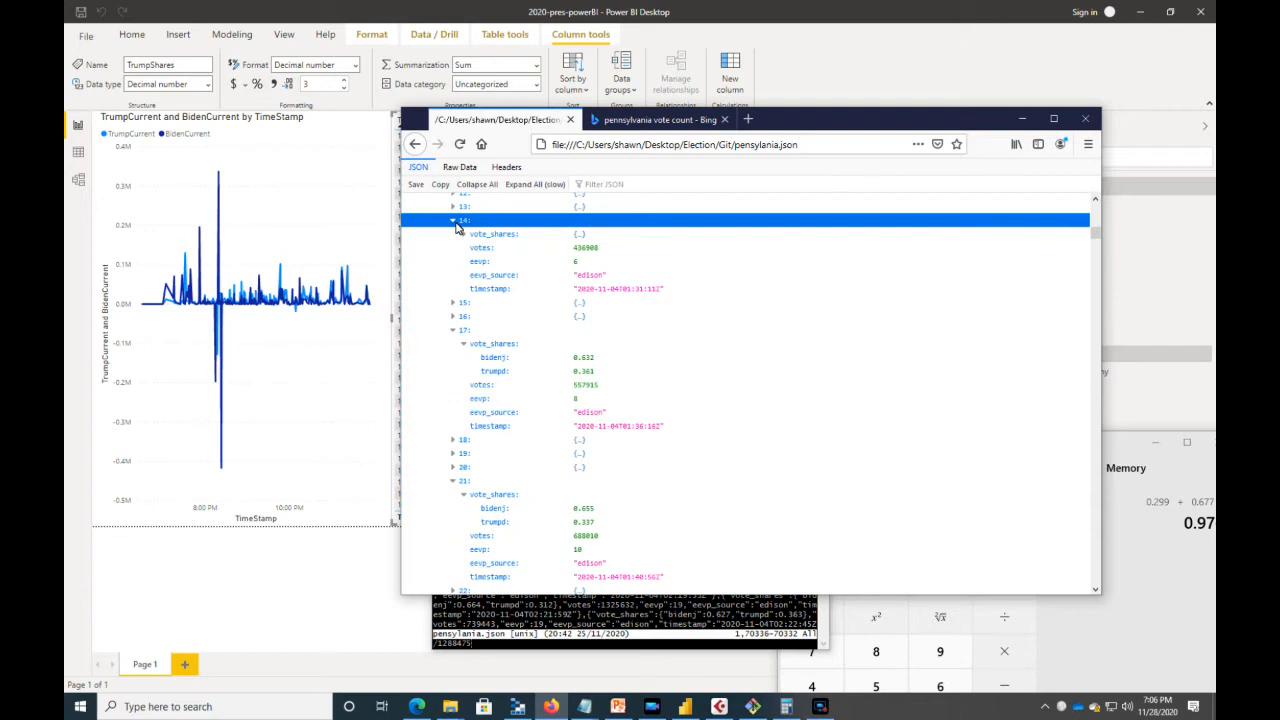
left_click(462, 236)
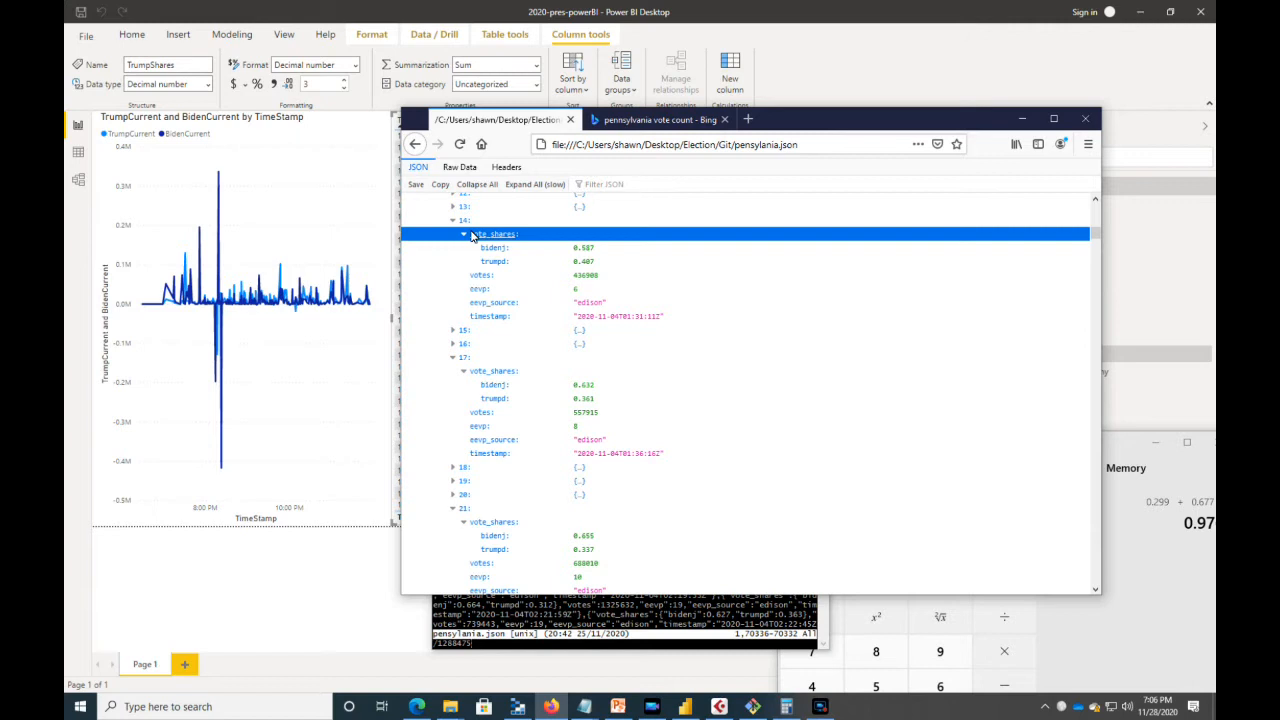
Step: Collapse vote updates 14, 17, 21 and 24 in the JSON tree
left_click(454, 220)
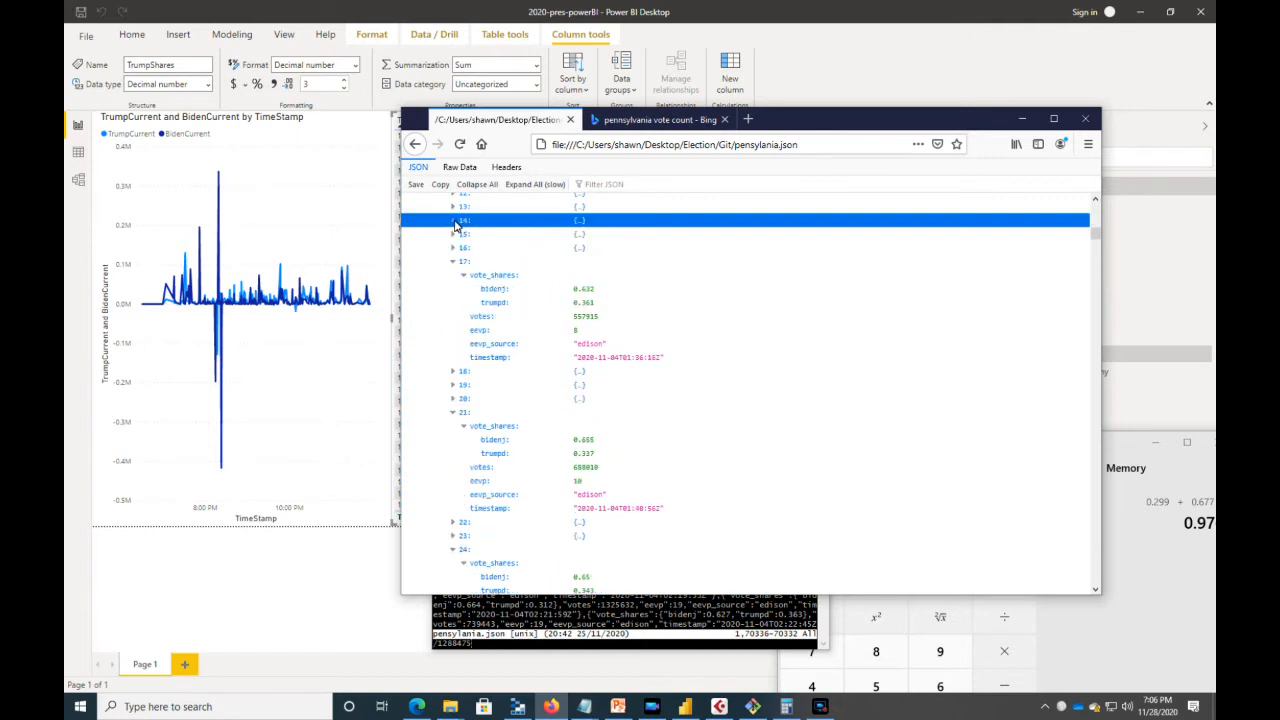
left_click(453, 261)
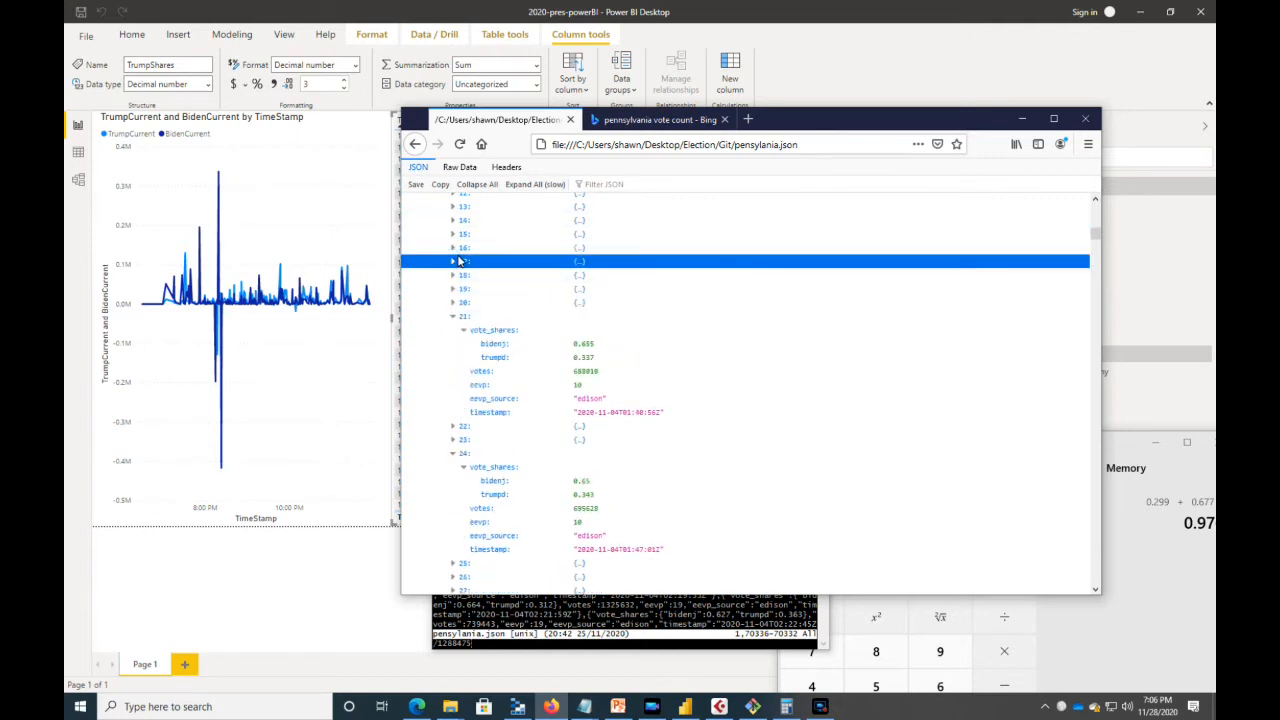
left_click(449, 318)
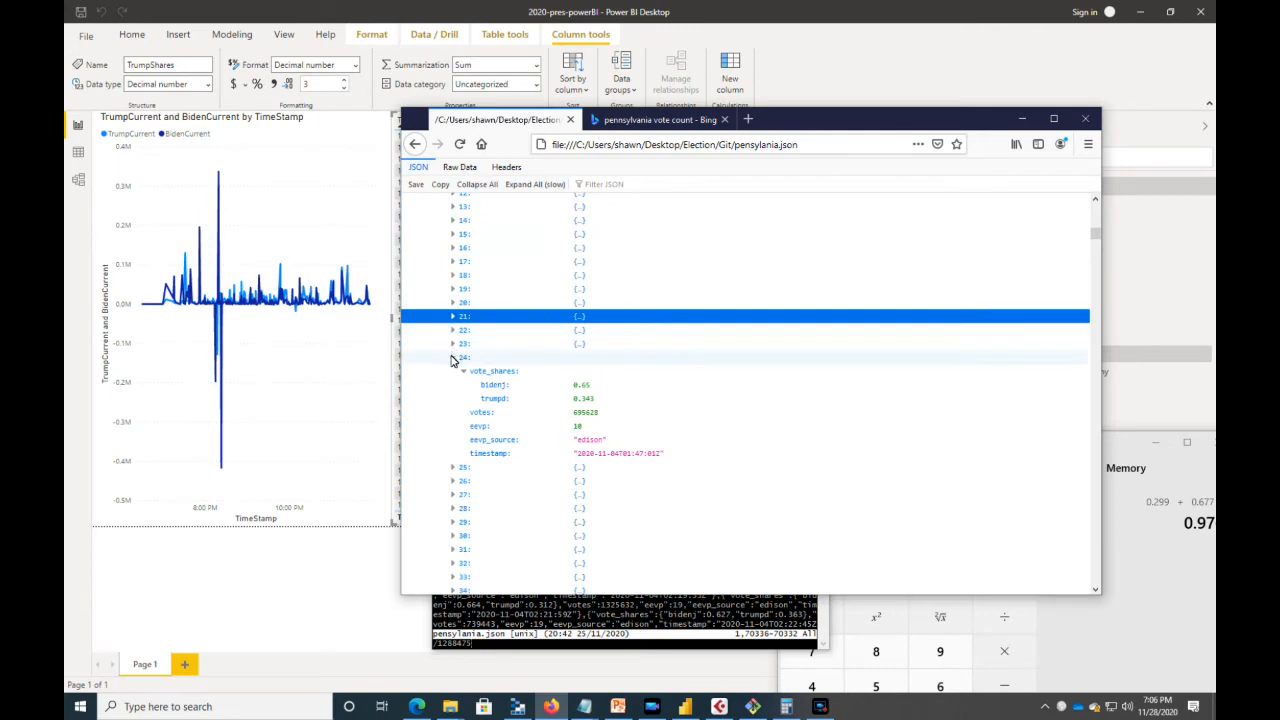
left_click(452, 359)
Step: Return to the Power BI report, narrow the table visual slightly from its left edge, and clear the selection
left_click_drag(816, 120, 766, 209)
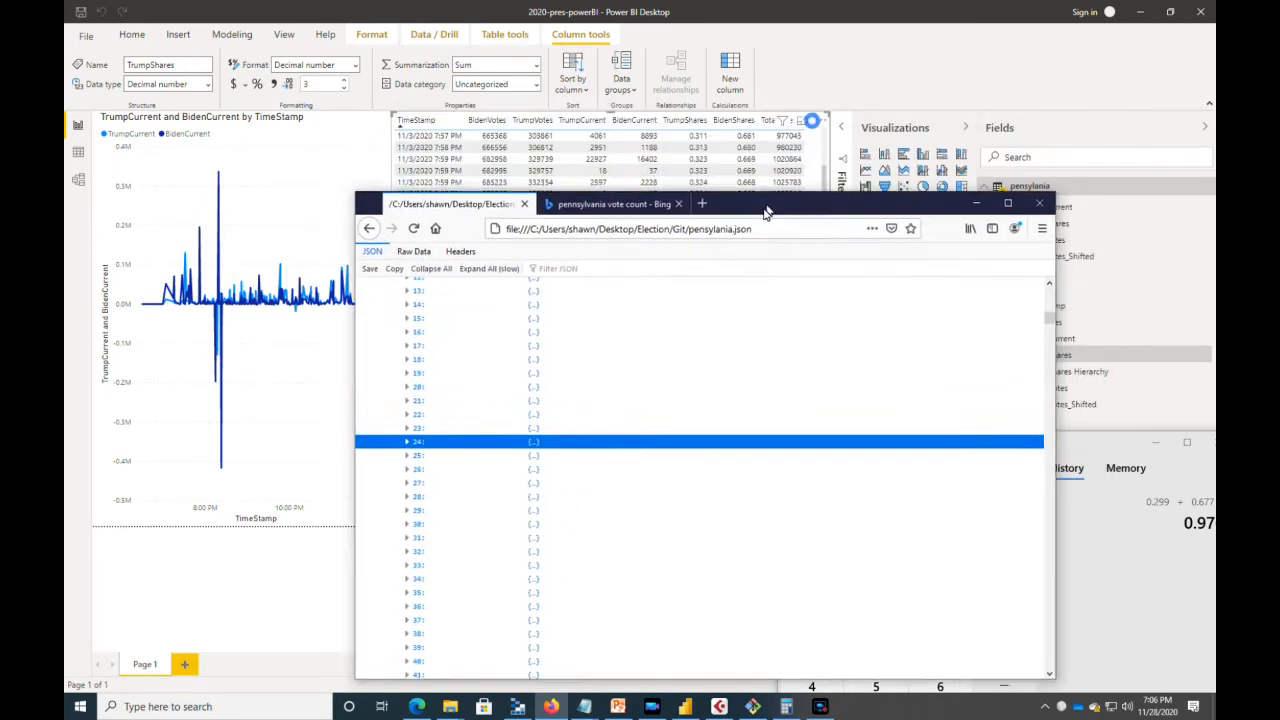
left_click(972, 208)
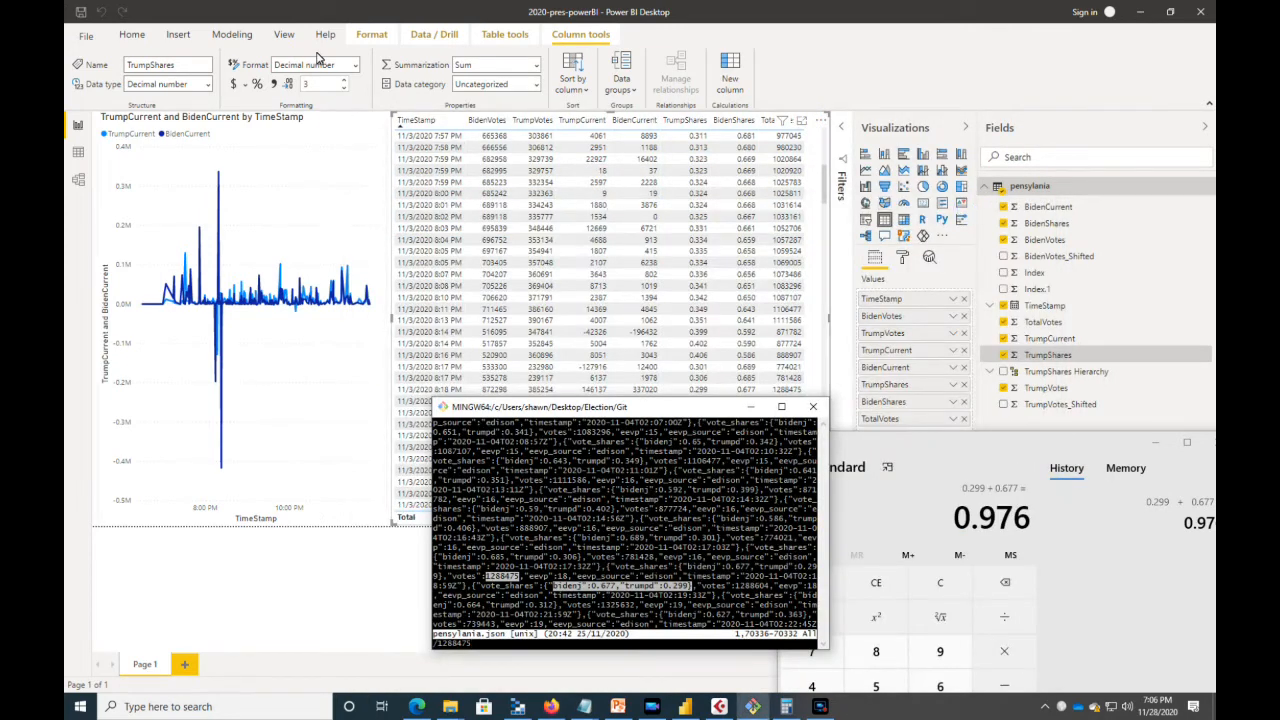
left_click(410, 322)
left_click_drag(410, 322, 420, 322)
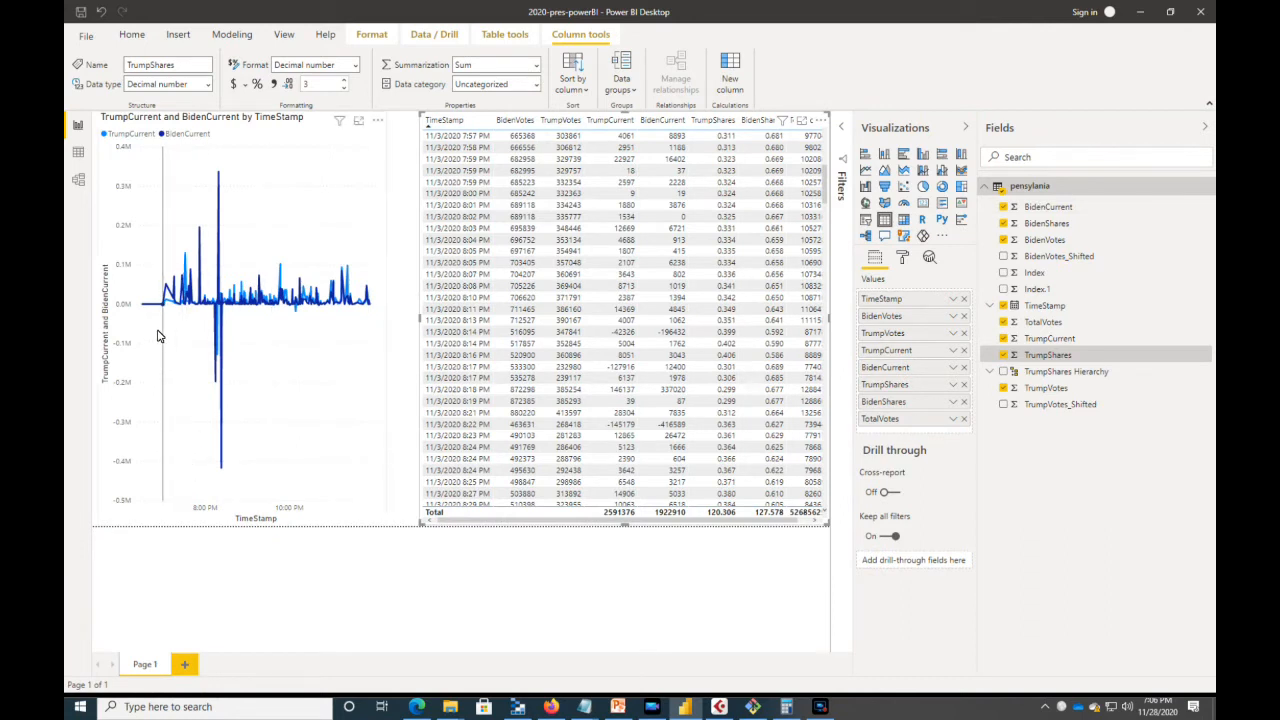
mouse_move(157, 335)
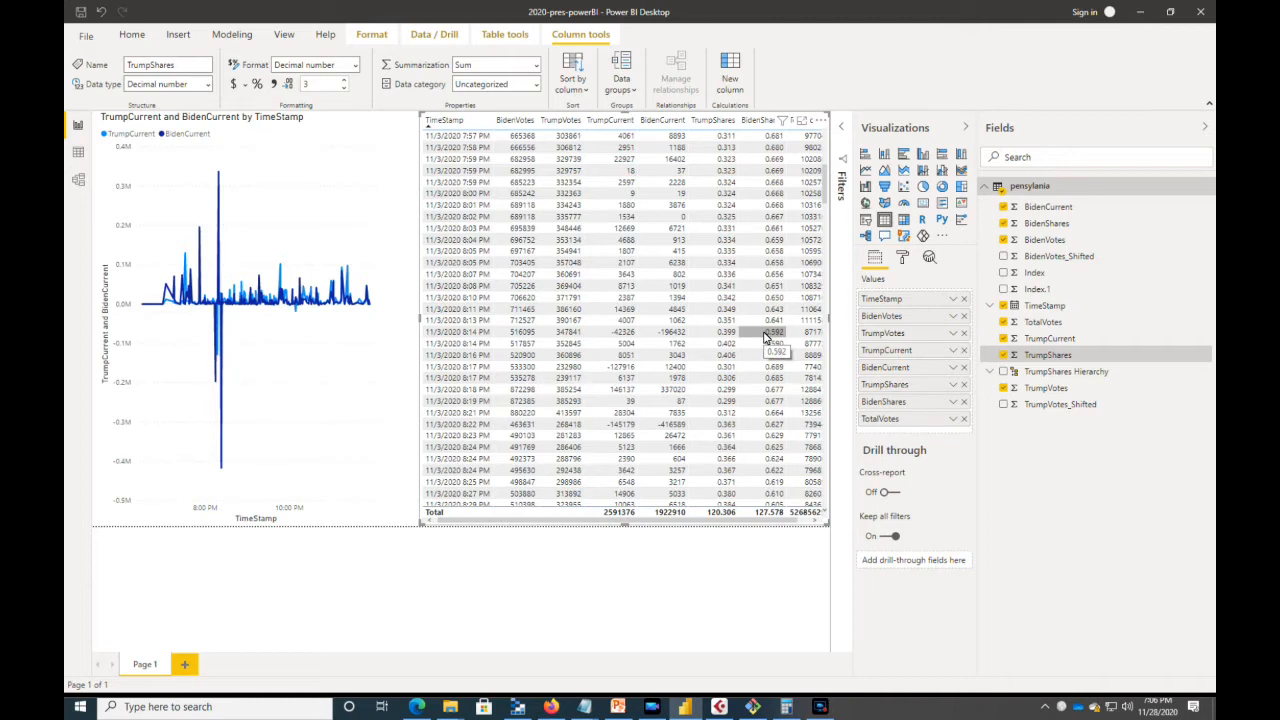
left_click(622, 621)
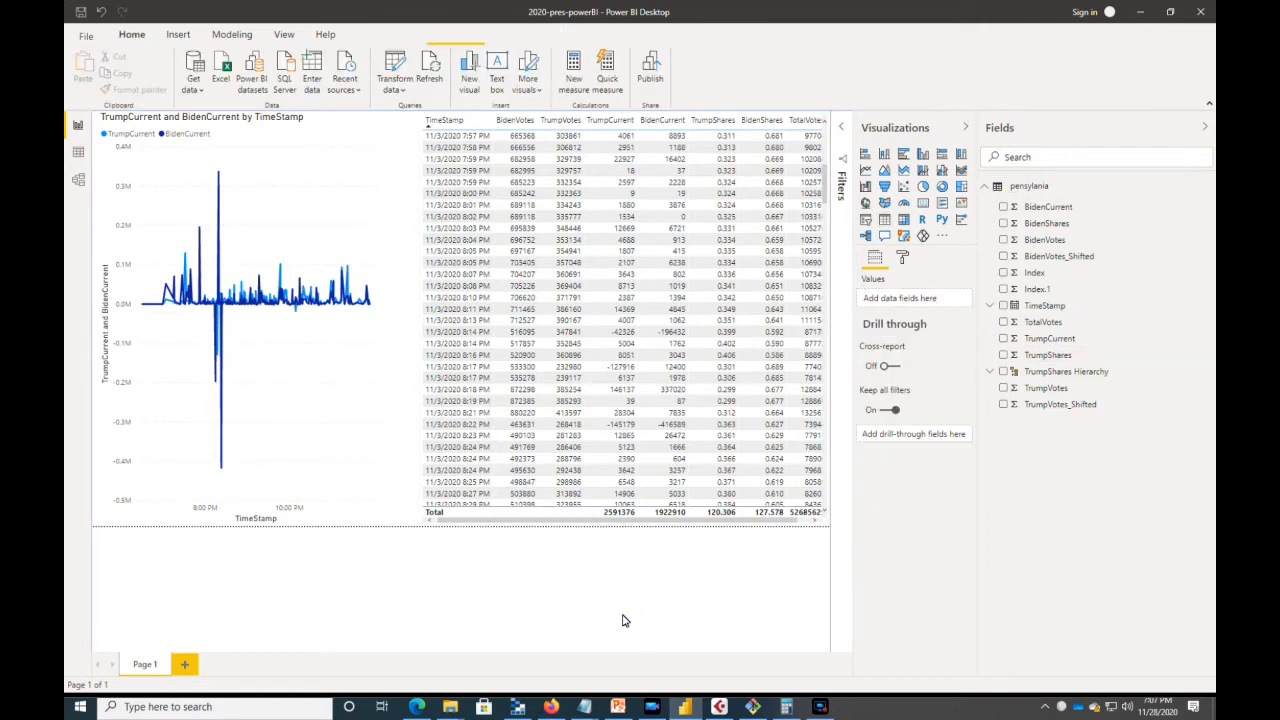
Step: Show the report page's filters and clear the TimeStamp filter so the chart covers all dates
left_click(630, 579)
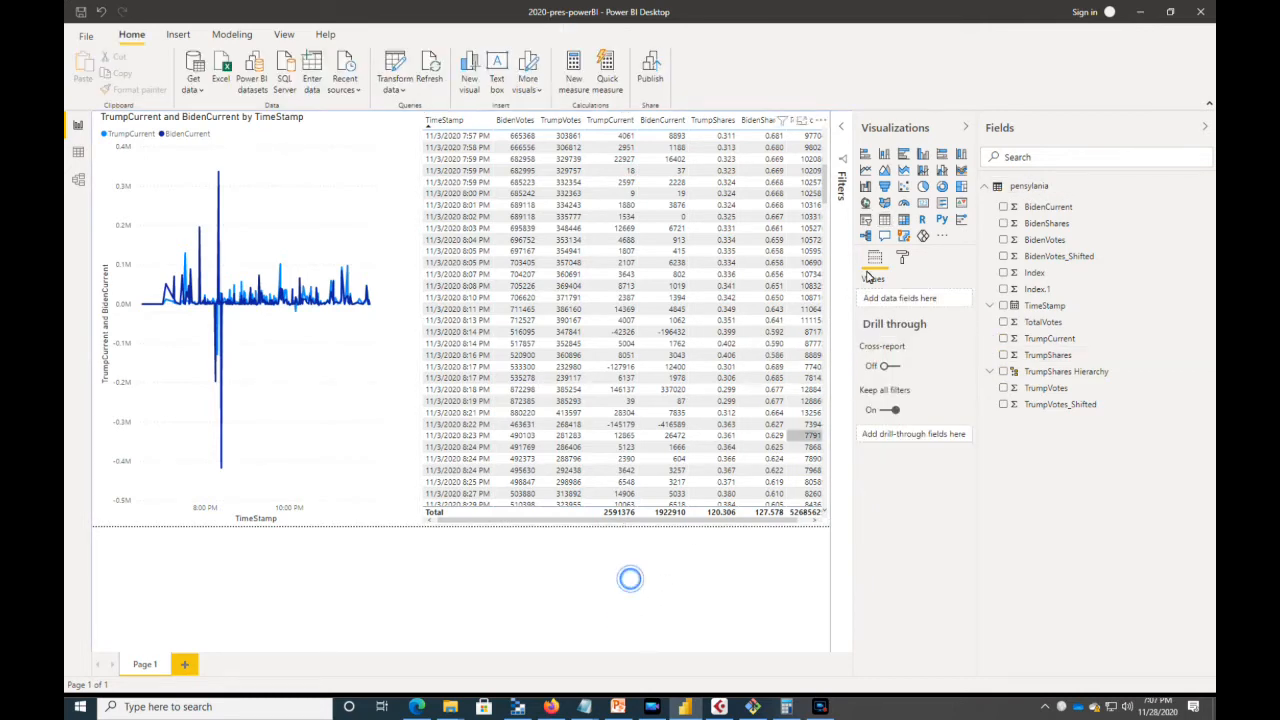
left_click(841, 127)
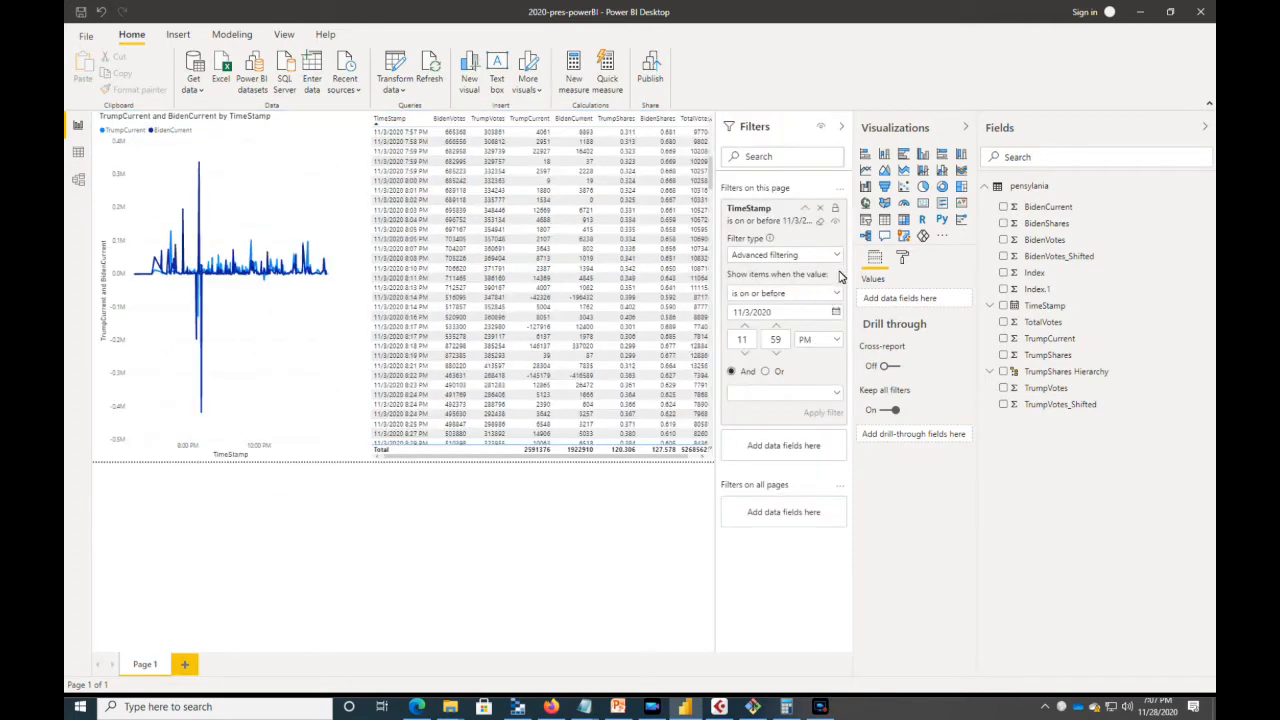
left_click(820, 219)
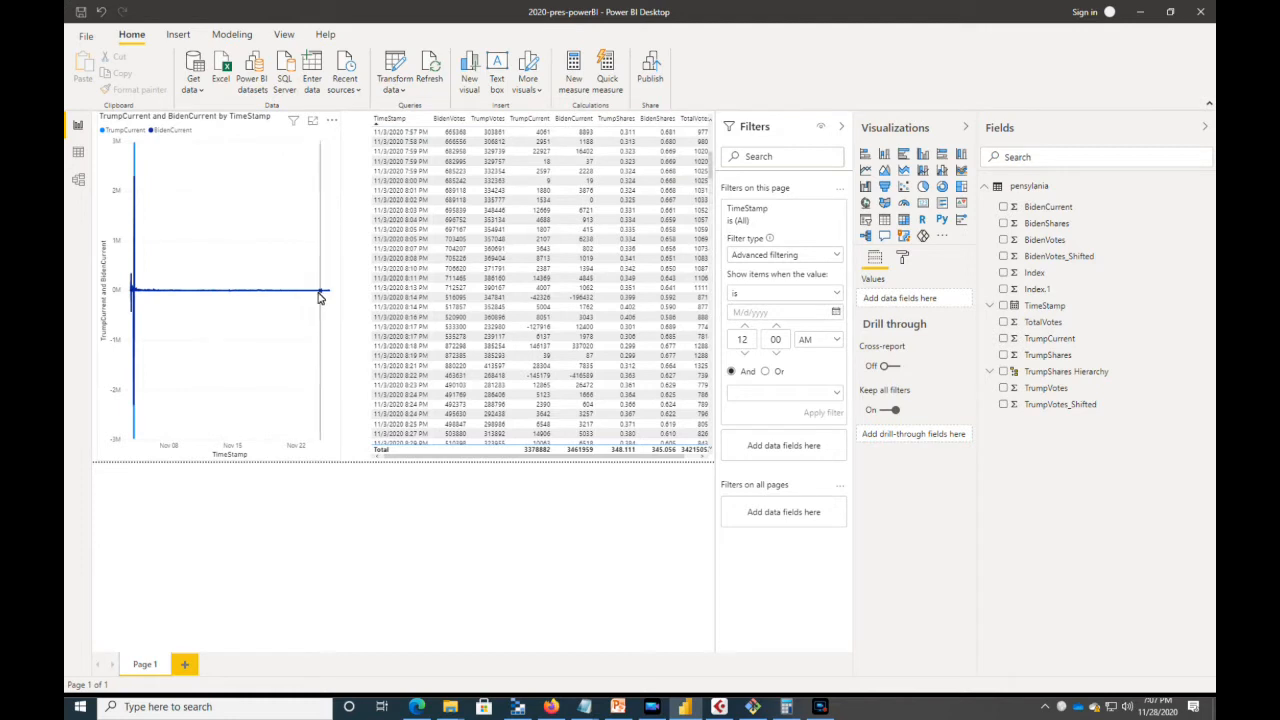
mouse_move(320, 297)
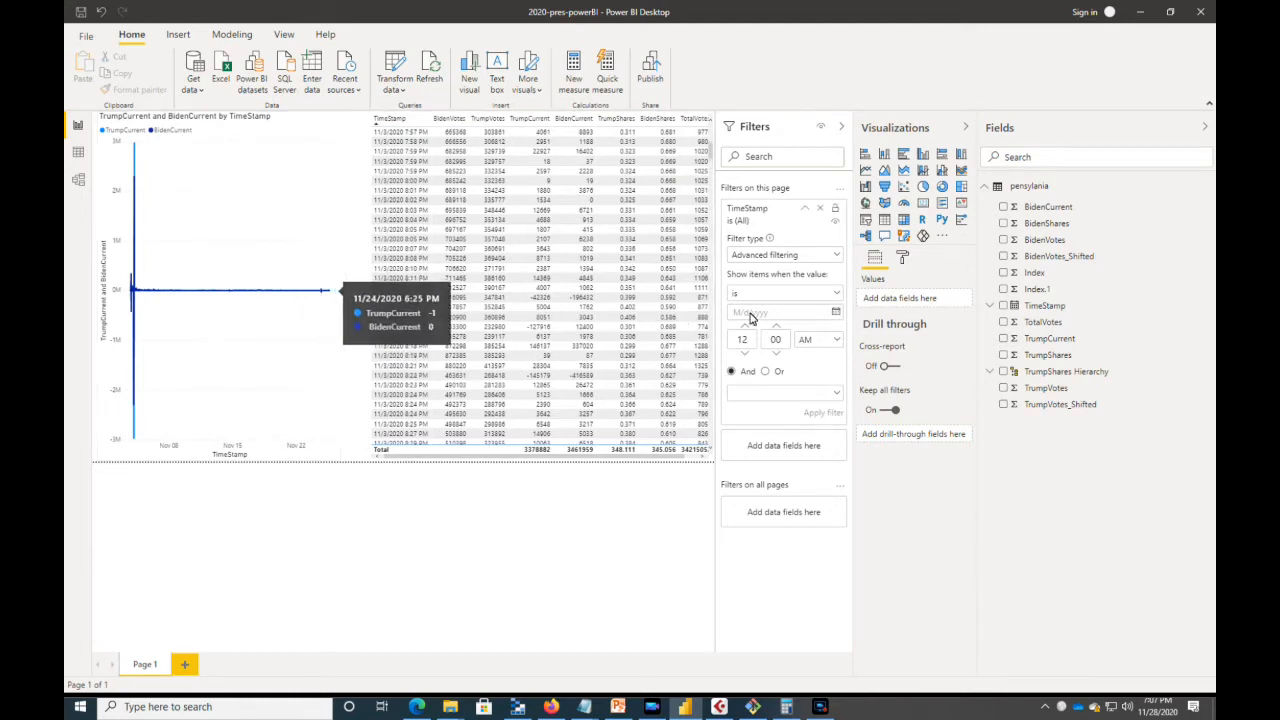
Step: Filter the page to TimeStamp values on or after 11/22/2020 12:01 AM and apply the filter
left_click(831, 293)
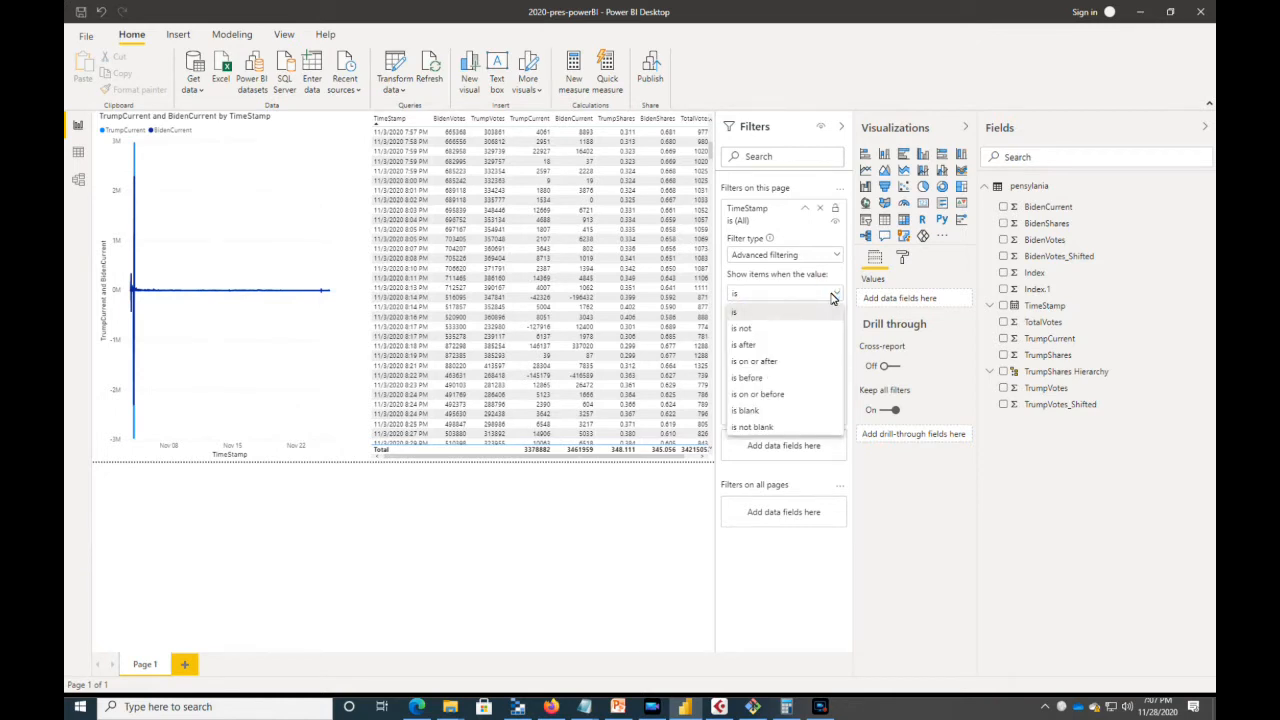
left_click(770, 362)
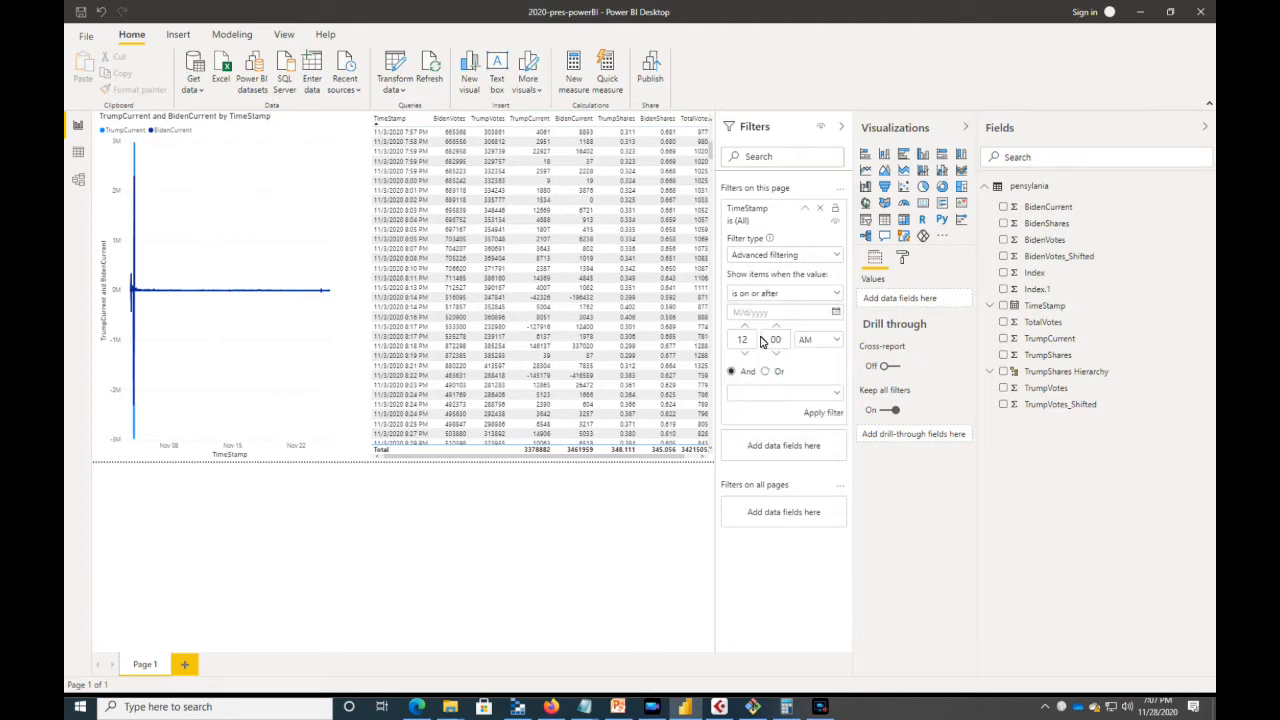
left_click(737, 315)
type("11/22/2020")
left_click(748, 341)
left_click(784, 341)
key("BackSpace")
type("1")
left_click(825, 413)
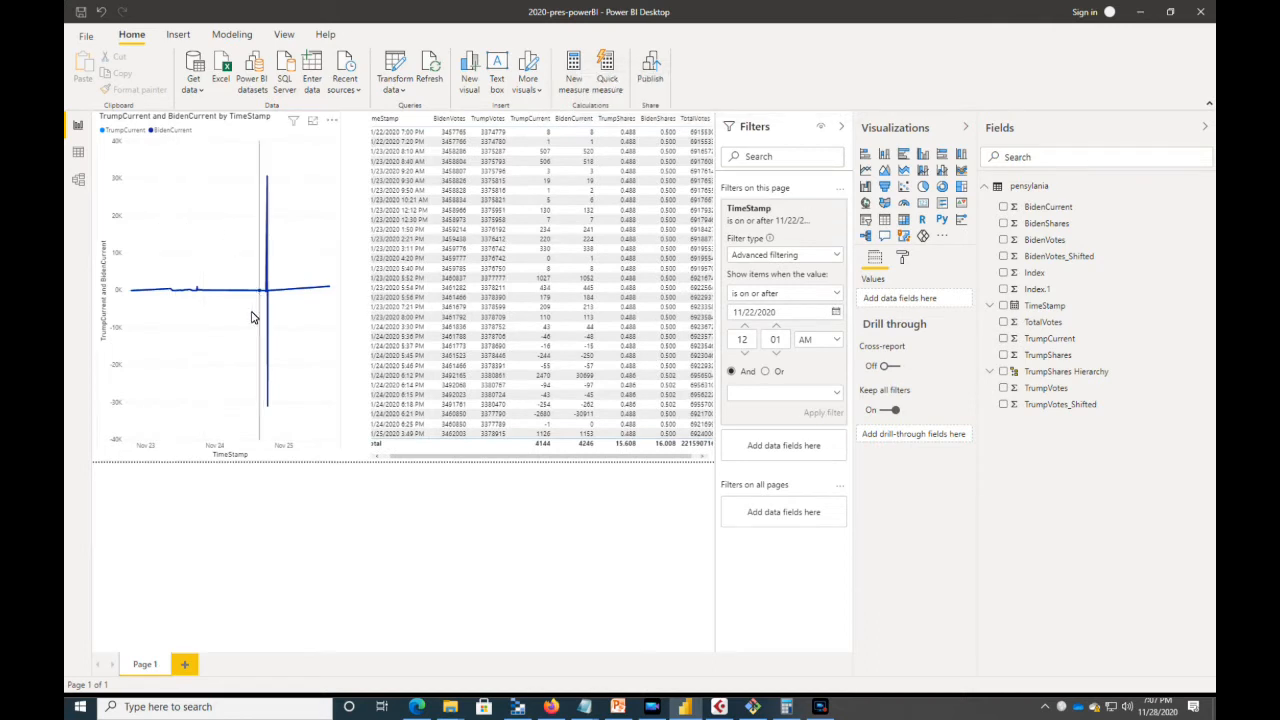
Step: Set the page's TimeStamp filter date to 11/23/2020, apply it, and collapse the Visualizations and Fields panes
mouse_move(197, 292)
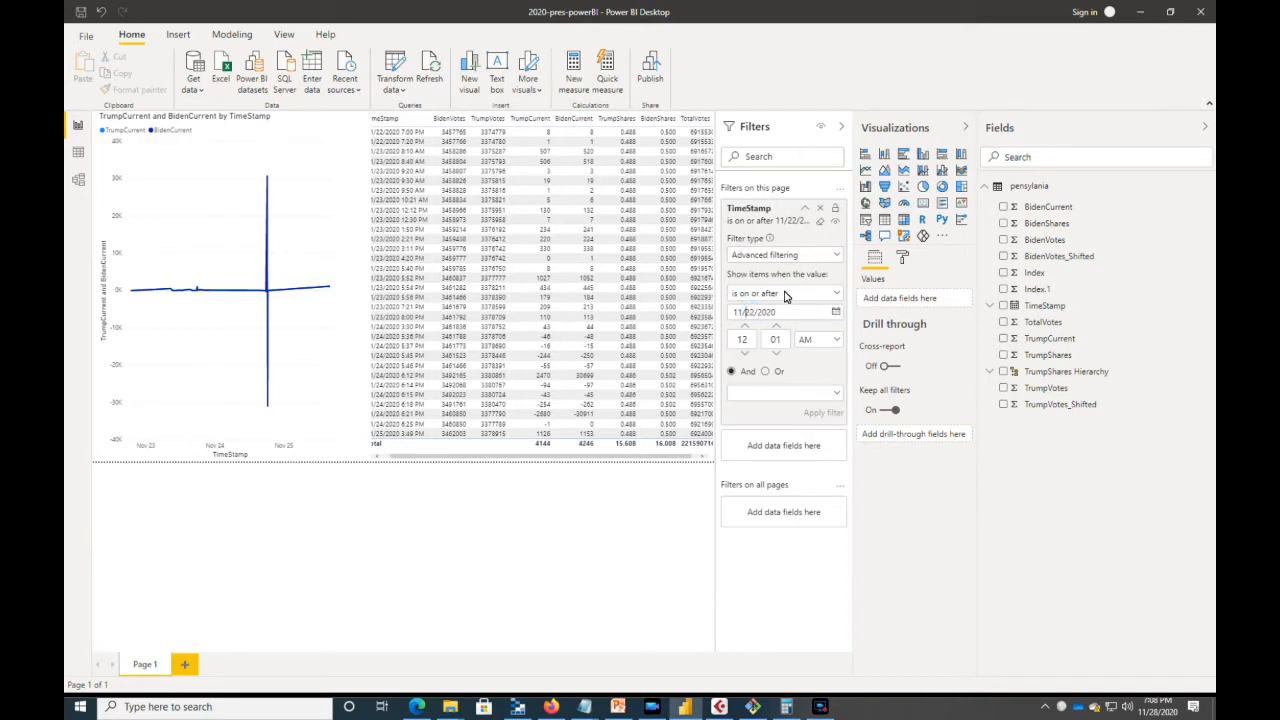
key("Delete")
type("3")
left_click(812, 415)
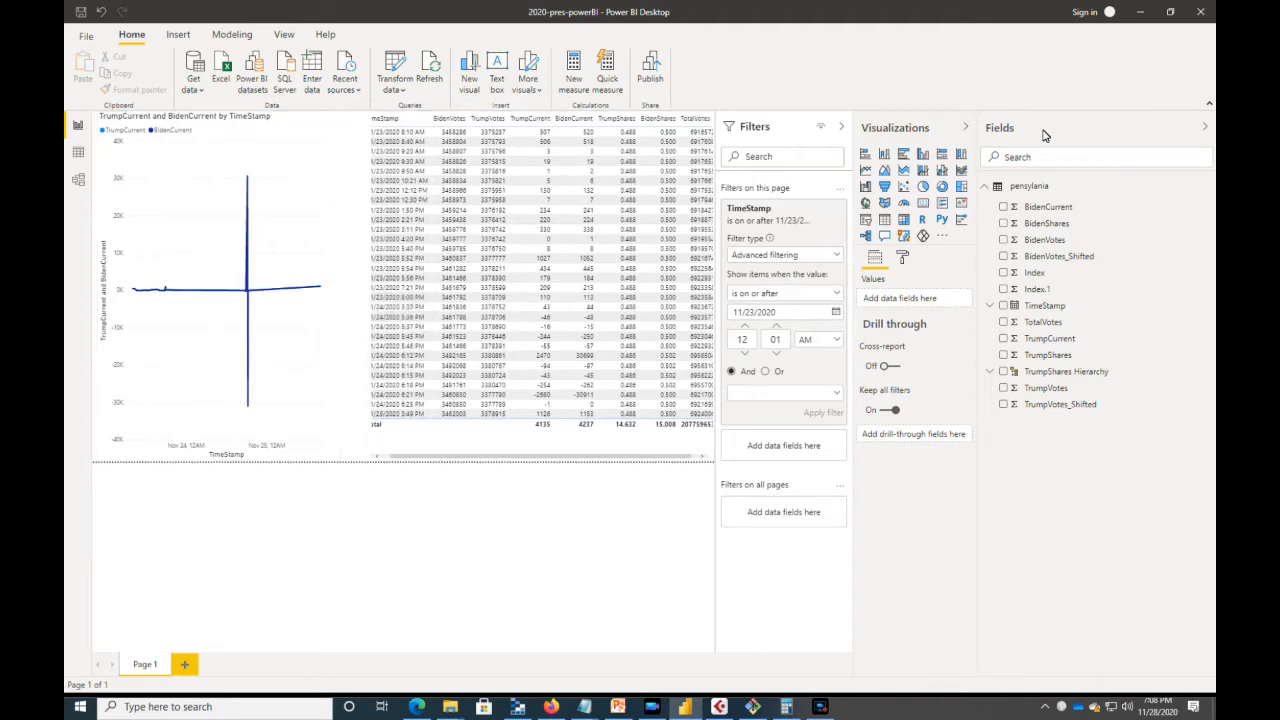
left_click(961, 131)
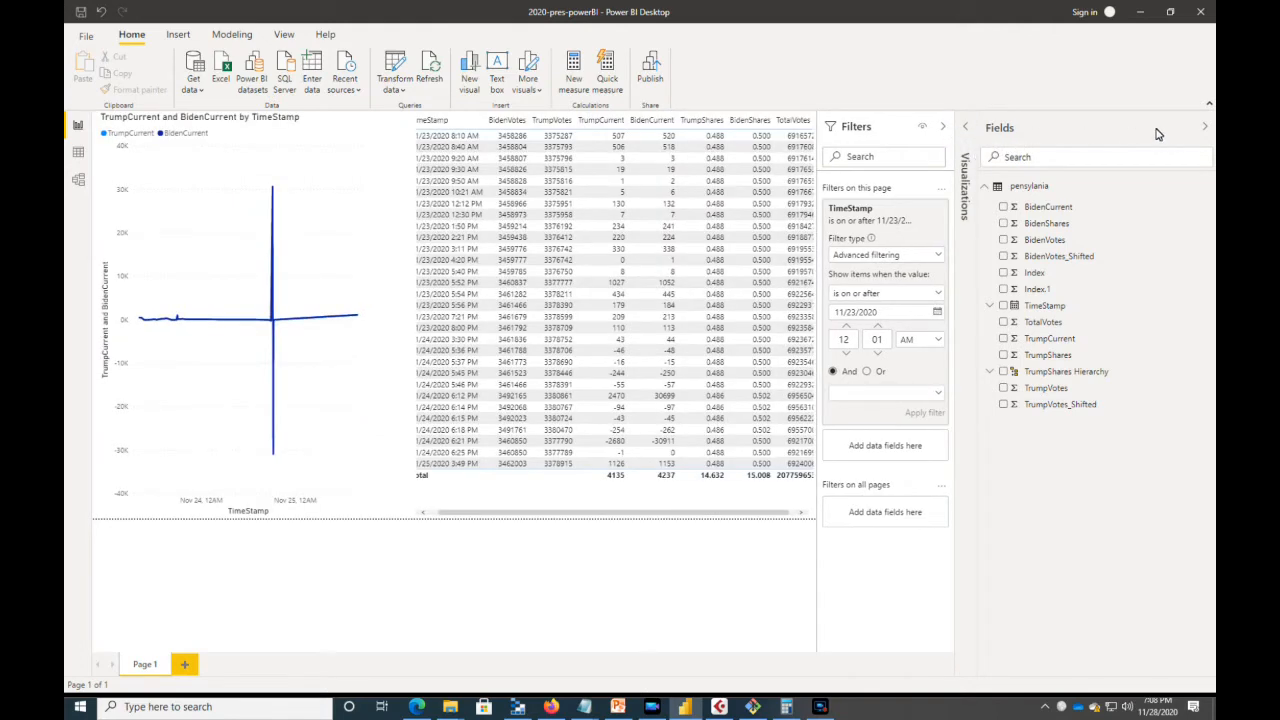
left_click(1205, 126)
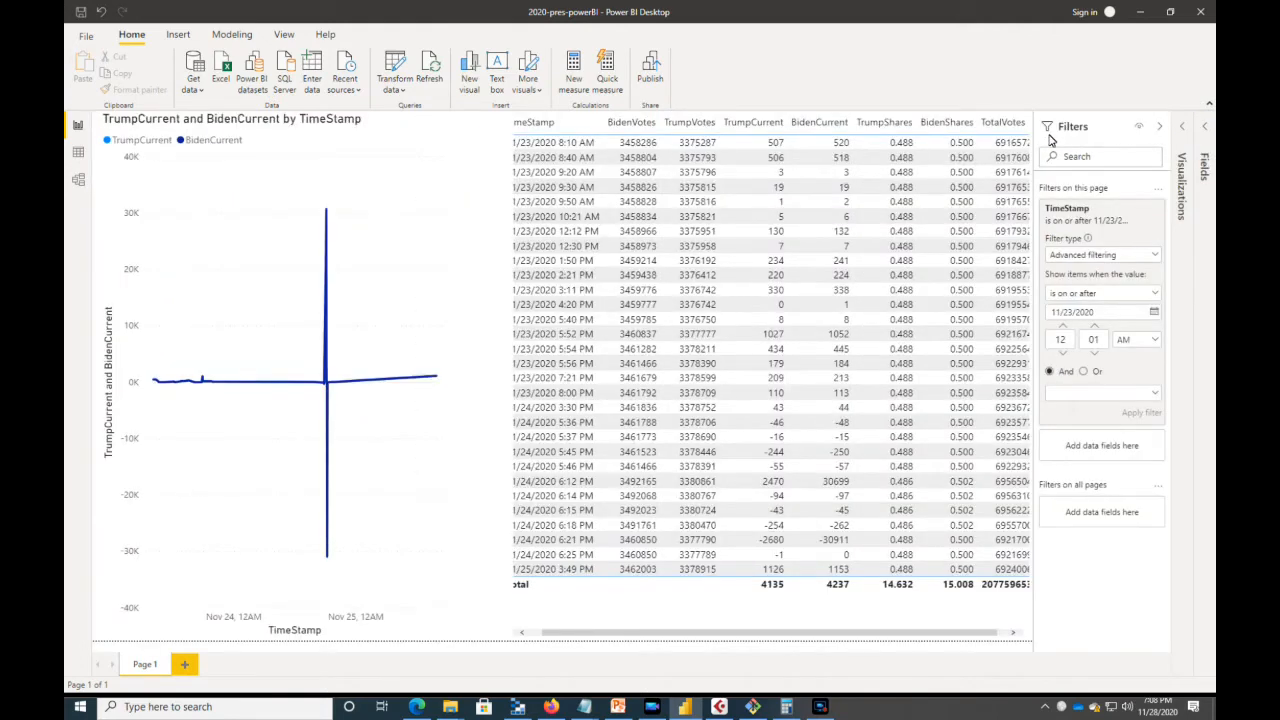
Step: Select the table rows from 11/23/2020 3:11 PM through 8:00 PM together to examine them in the line chart
mouse_move(203, 381)
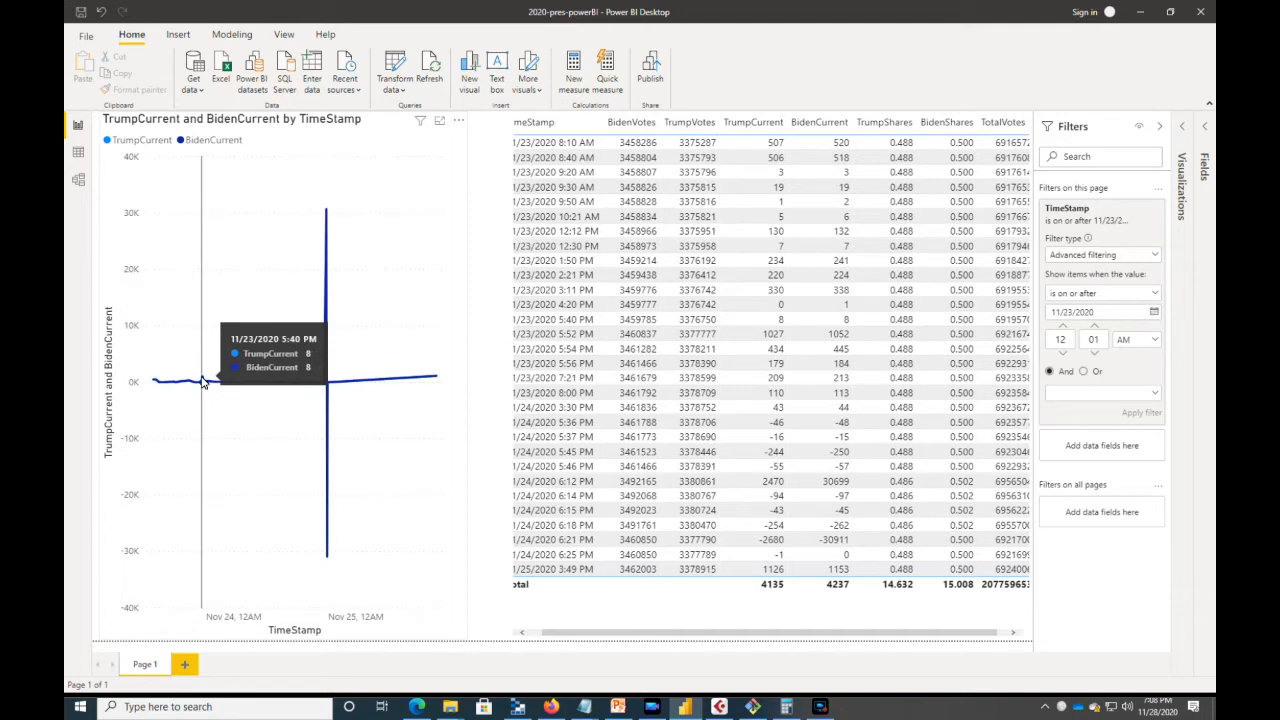
left_click(568, 290)
left_click(568, 304, "ctrl")
left_click(568, 319, "ctrl")
left_click(568, 334, "ctrl")
left_click(568, 349, "ctrl")
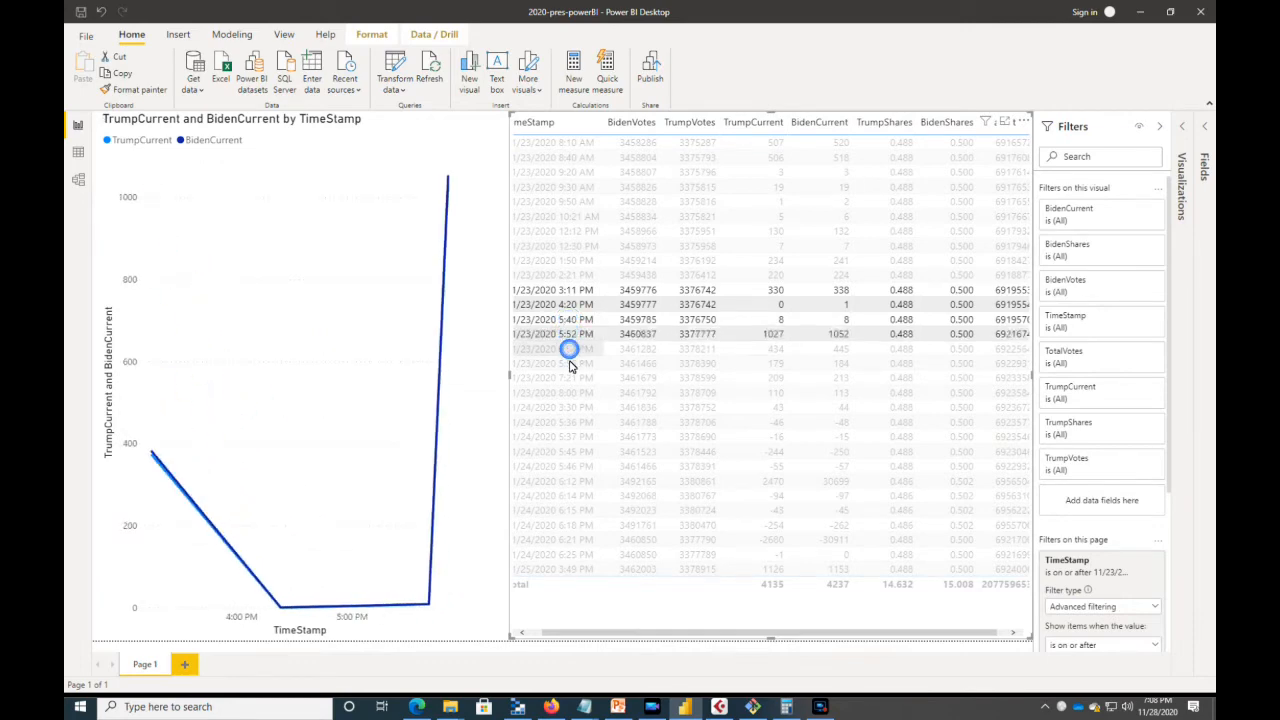
left_click(568, 363, "ctrl")
left_click(568, 378, "ctrl")
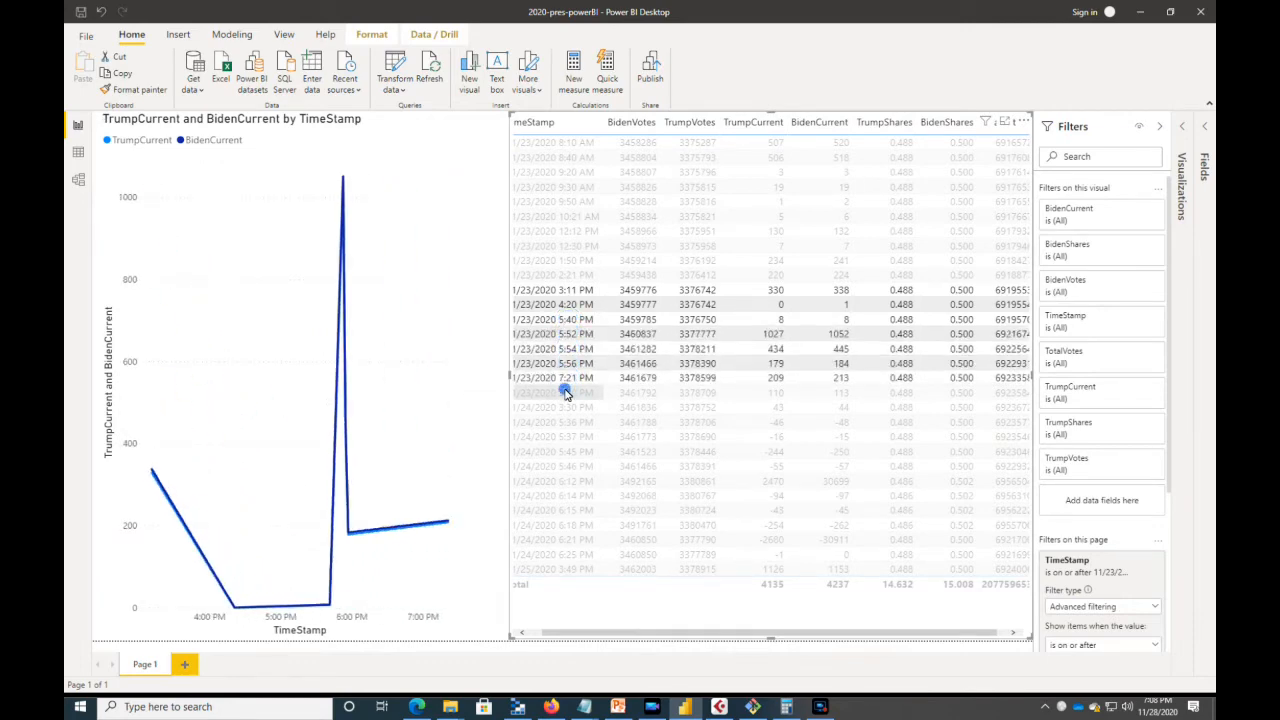
left_click(566, 392, "ctrl")
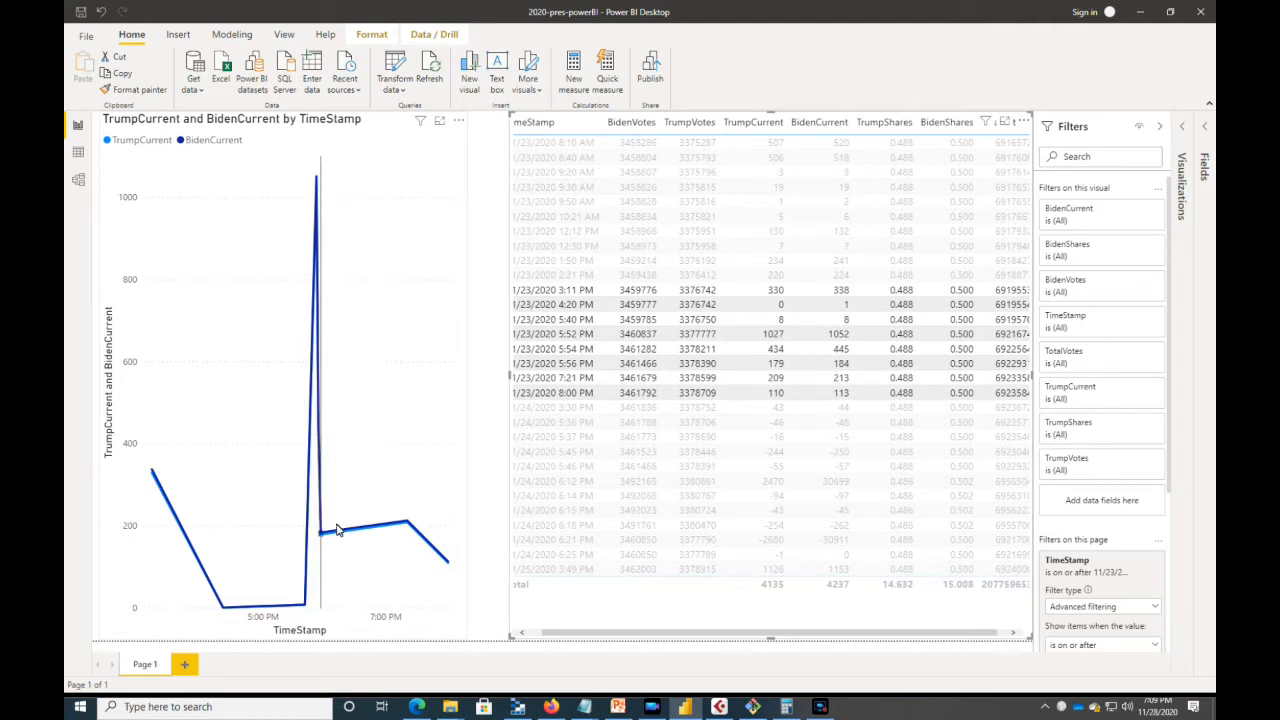
mouse_move(337, 530)
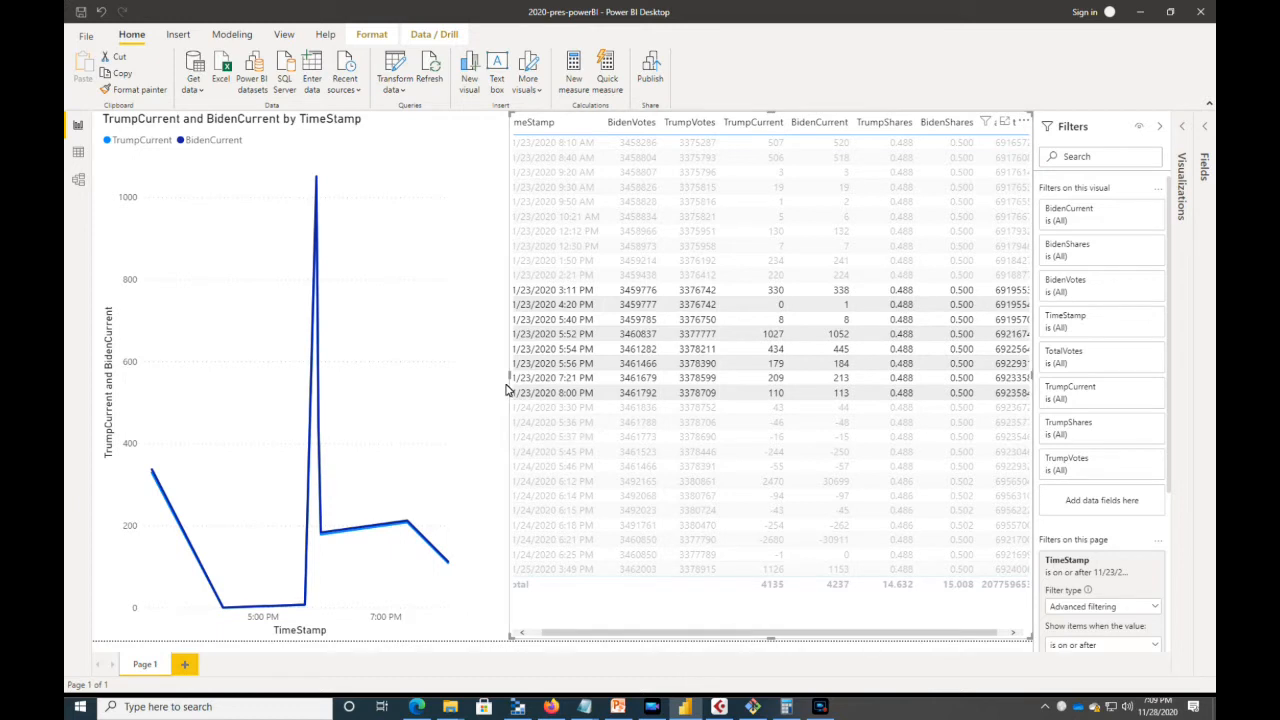
Step: Widen the table visual from its left edge to show the full TimeStamp column, and clear the row selection
left_click_drag(481, 383, 477, 381)
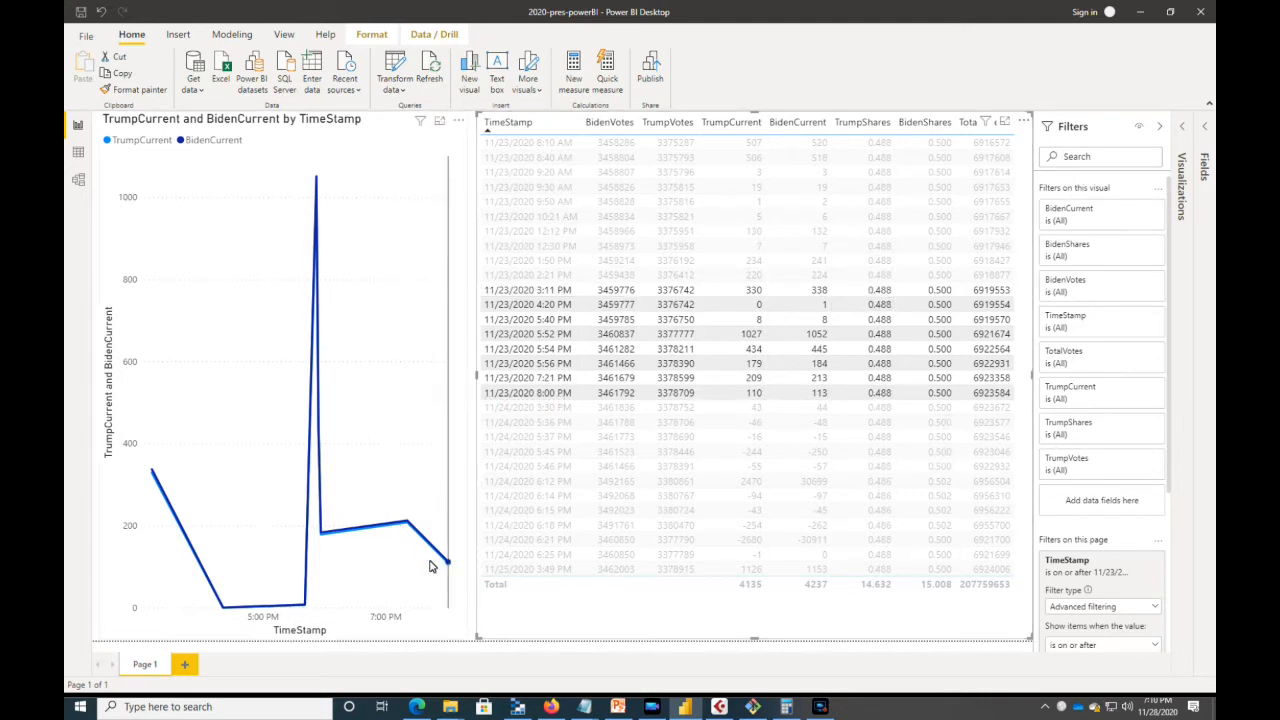
left_click(459, 653)
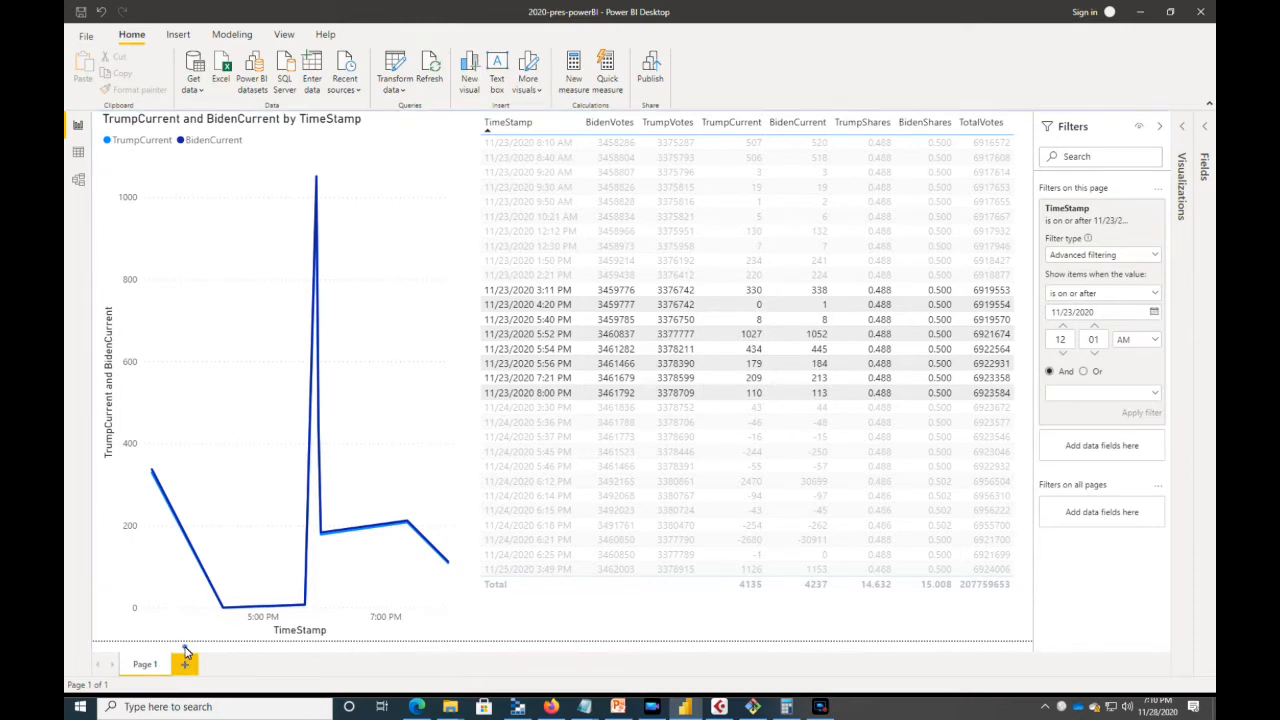
left_click(199, 462)
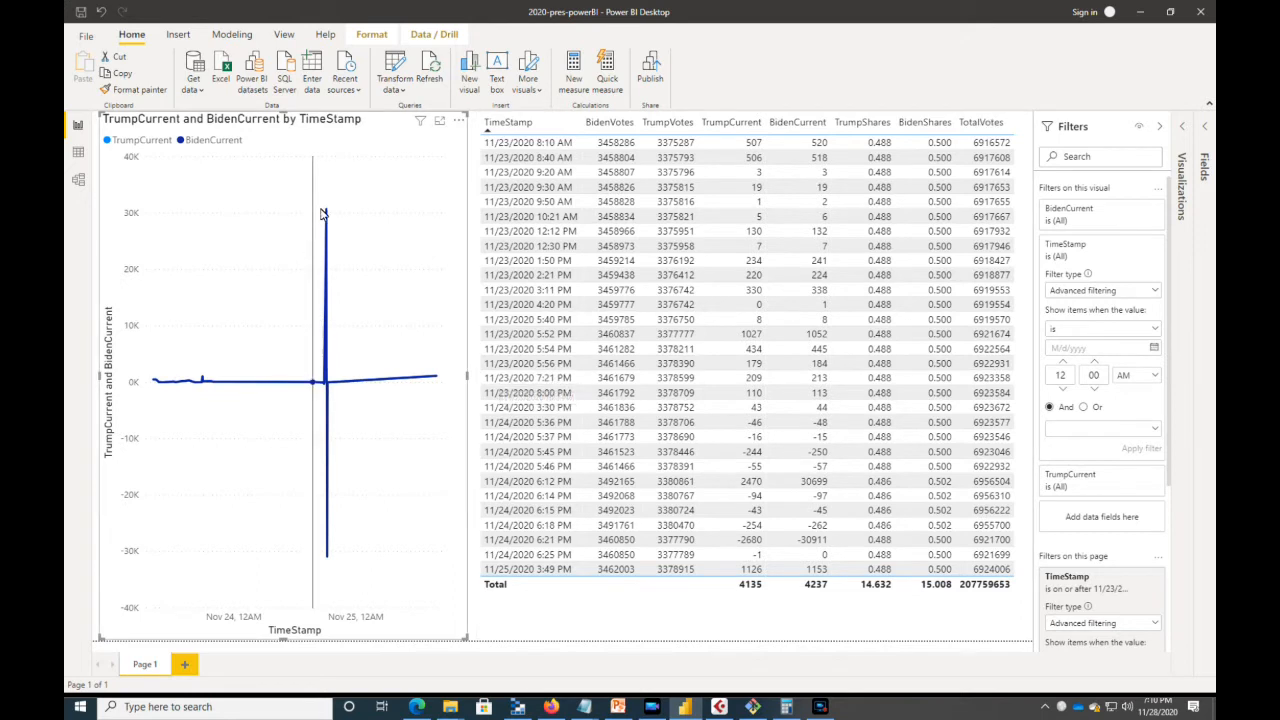
mouse_move(327, 213)
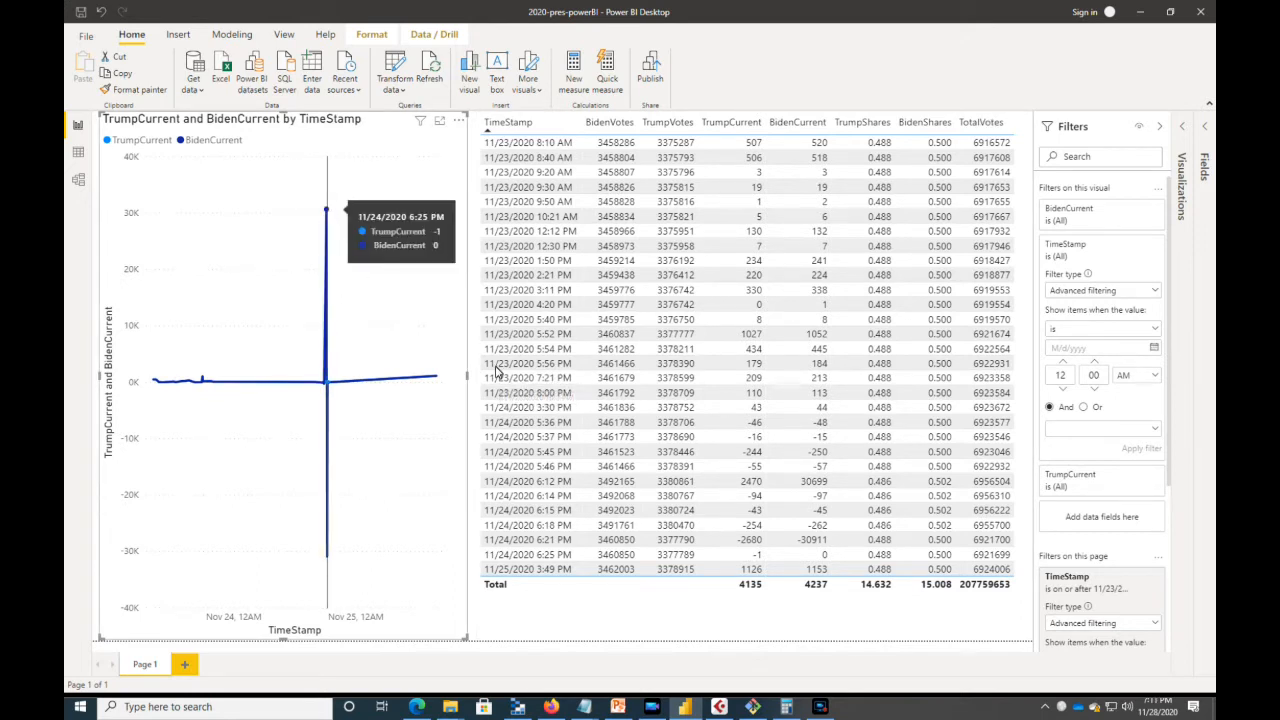
Step: Select the table rows from 11/24/2020 5:37 PM through 6:25 PM together to plot only those updates
left_click(532, 436)
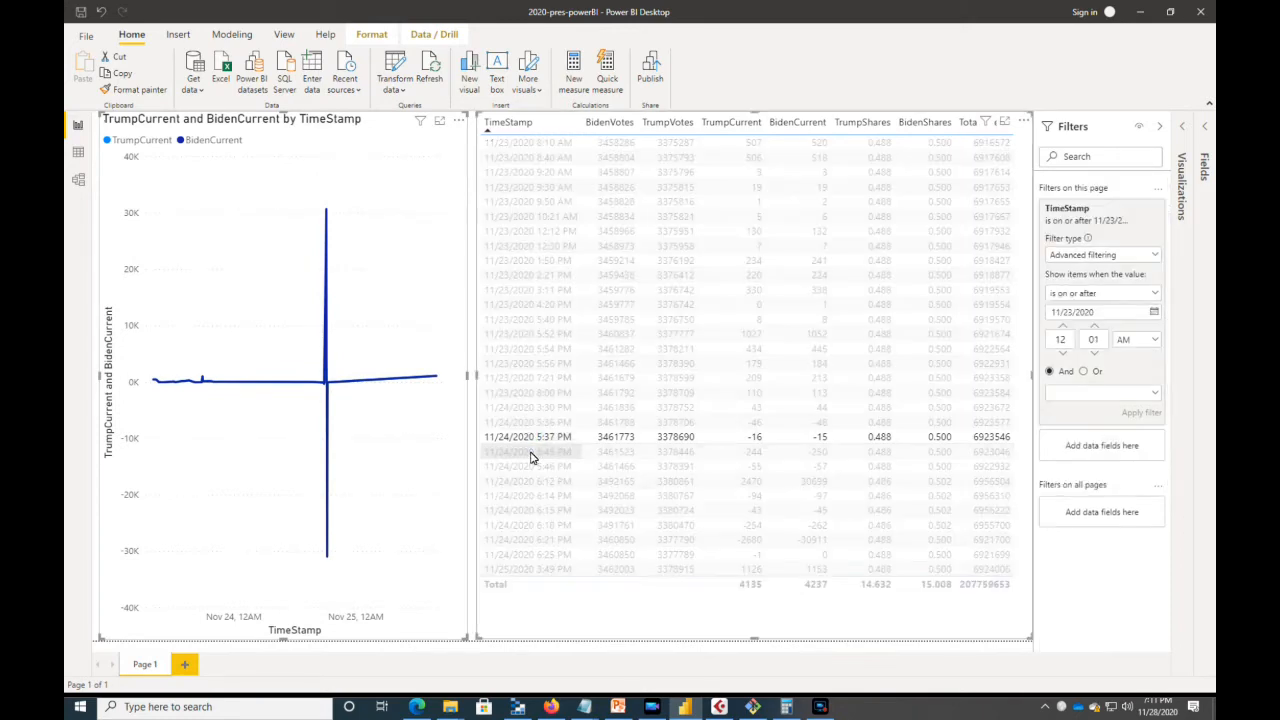
left_click(531, 451, "ctrl")
left_click(530, 467, "ctrl")
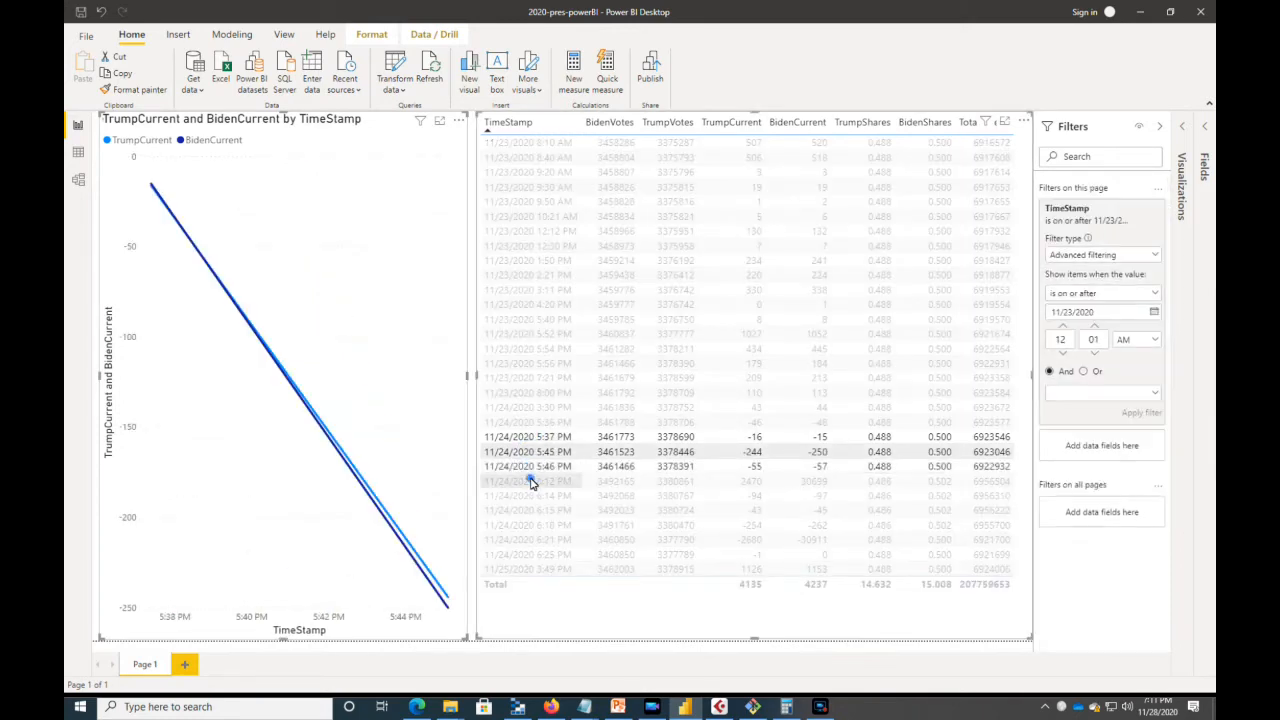
left_click(530, 481, "ctrl")
left_click(530, 496, "ctrl")
left_click(531, 510, "ctrl")
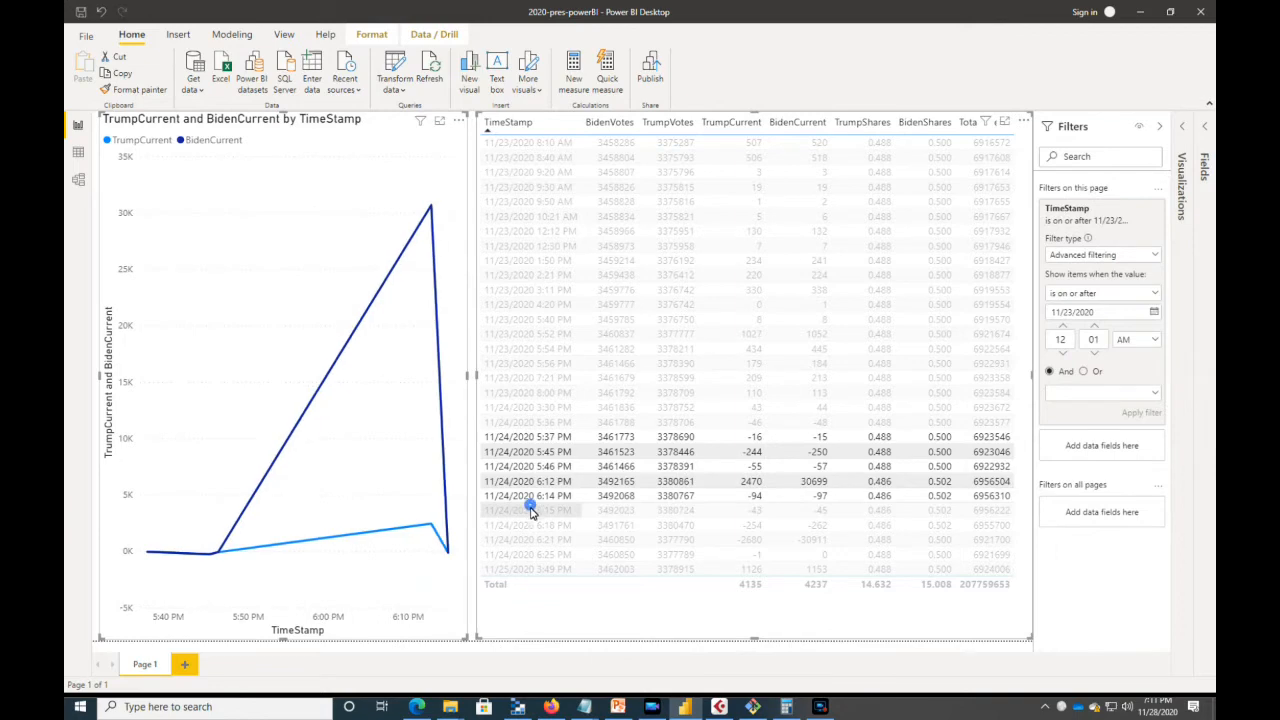
left_click(531, 524, "ctrl")
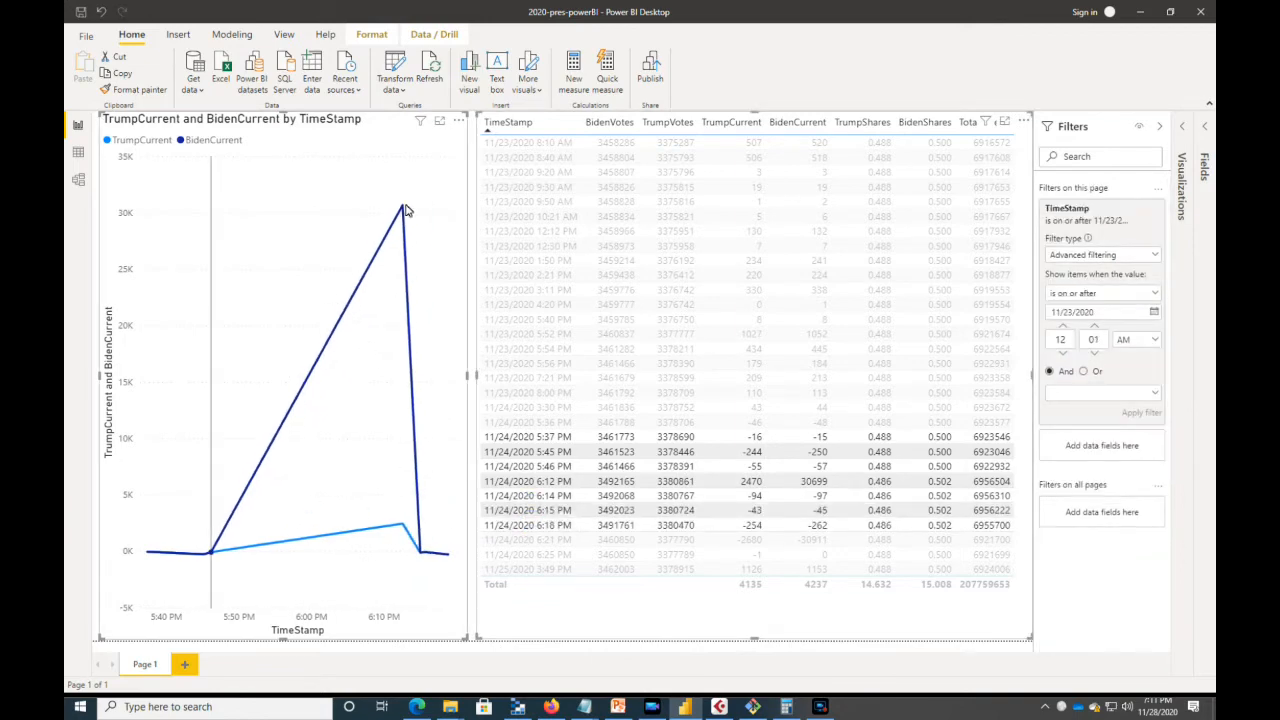
left_click(549, 540, "ctrl")
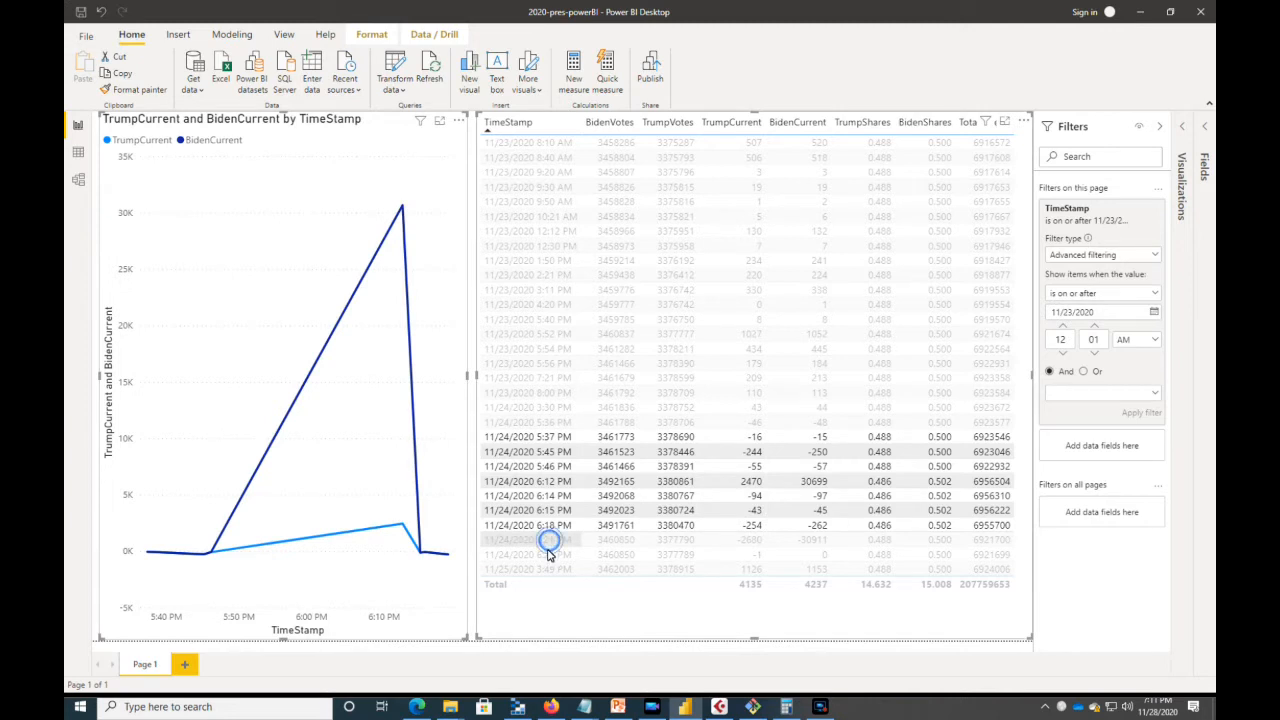
left_click(548, 554, "ctrl")
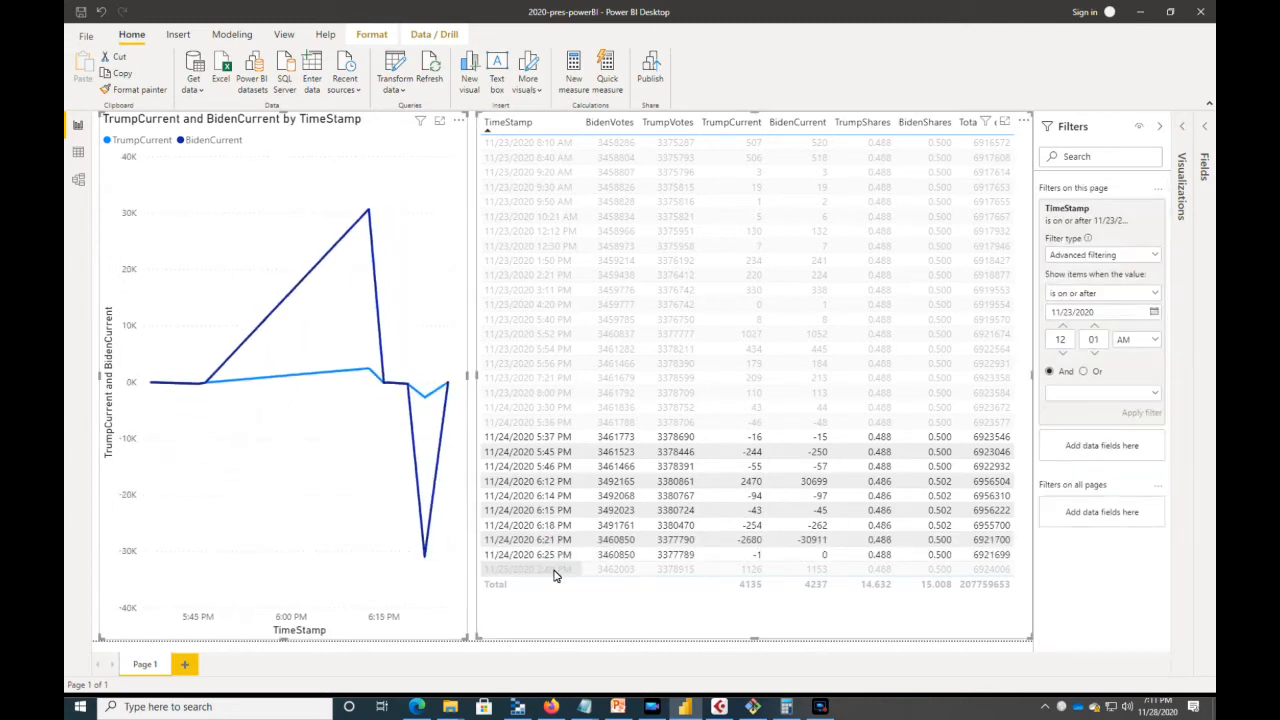
left_click(553, 570, "ctrl")
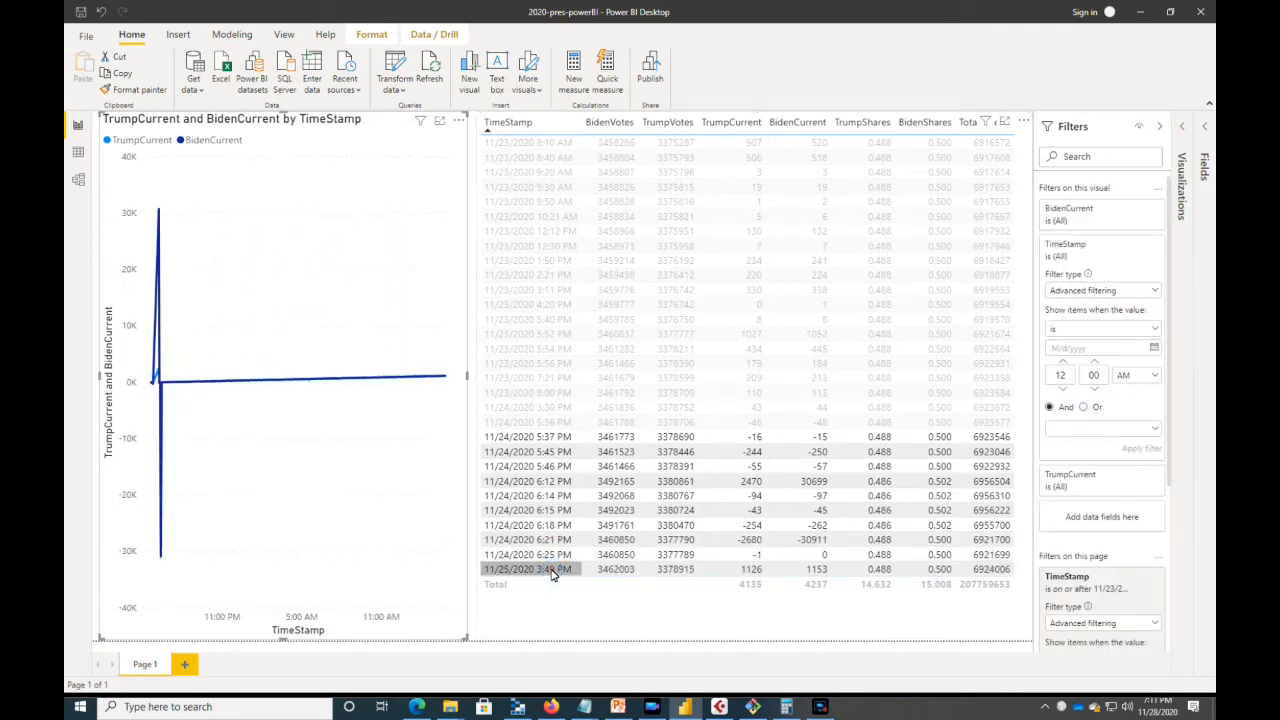
left_click(550, 556, "ctrl")
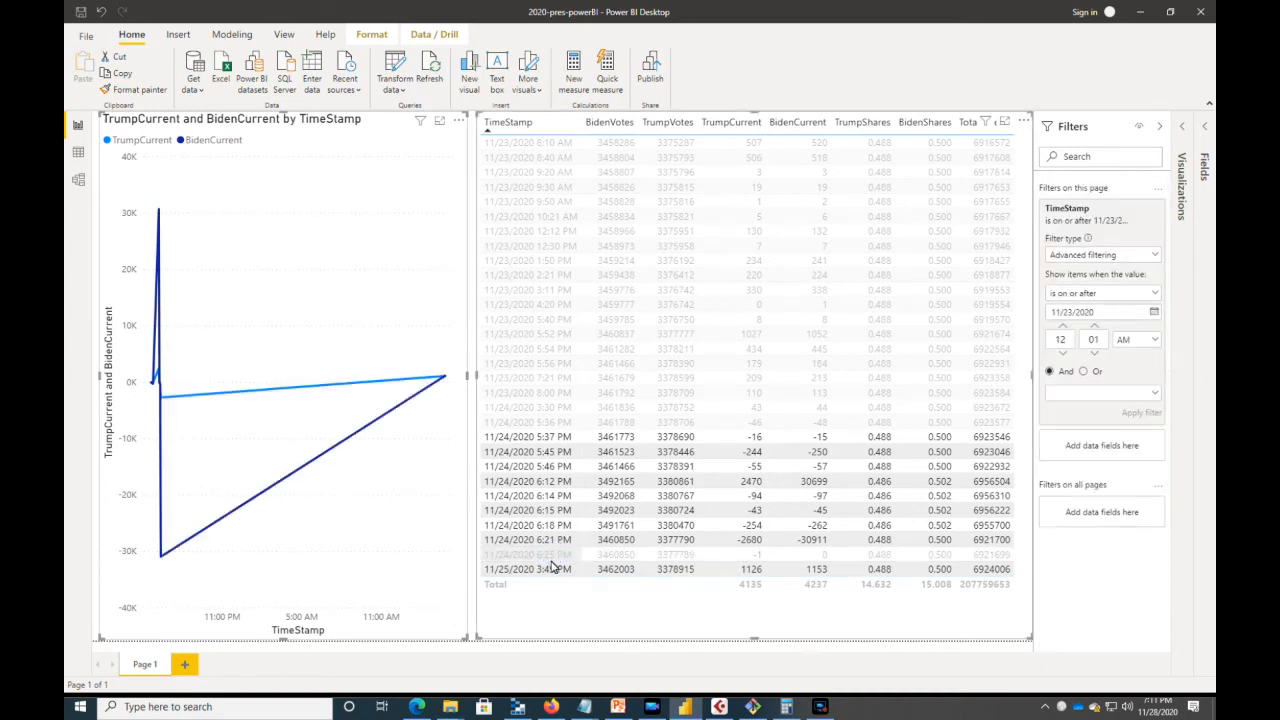
left_click(546, 568, "ctrl")
left_click(549, 556, "ctrl")
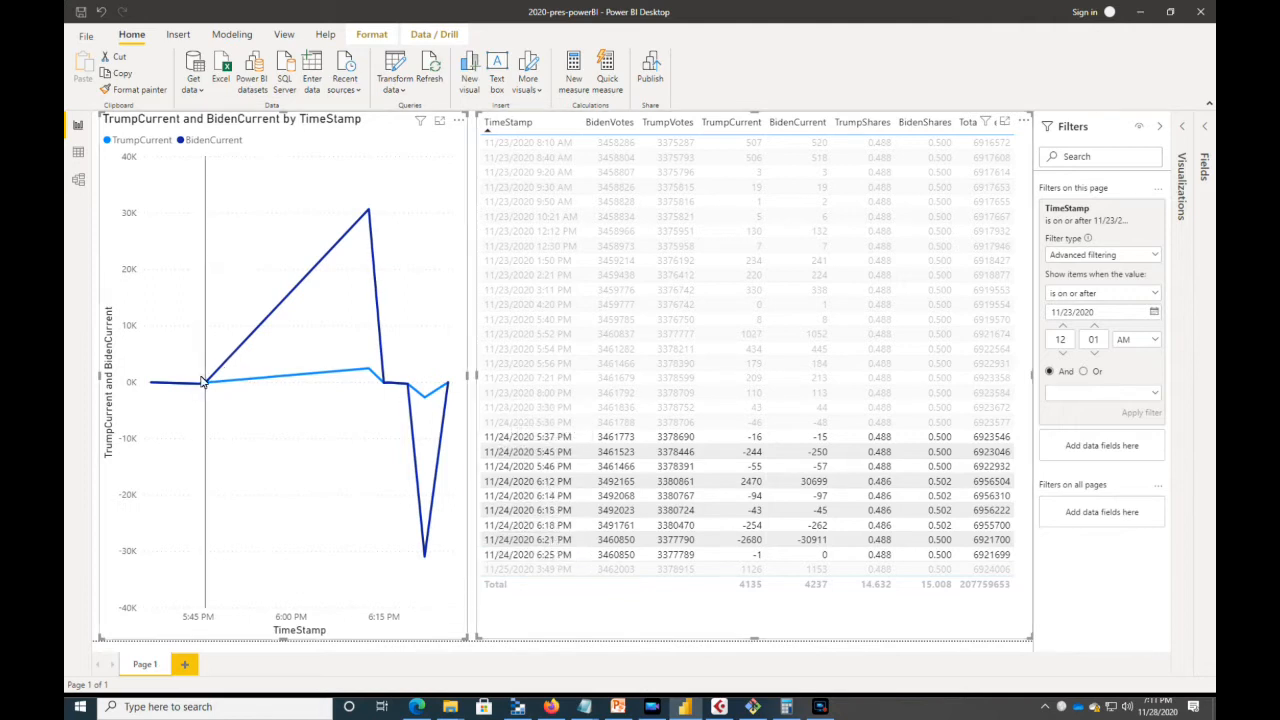
Step: Inspect the TrumpCurrent and BidenCurrent values on the line chart at 11/24/2020 5:46 PM, 6:12 PM and 6:21 PM
mouse_move(205, 387)
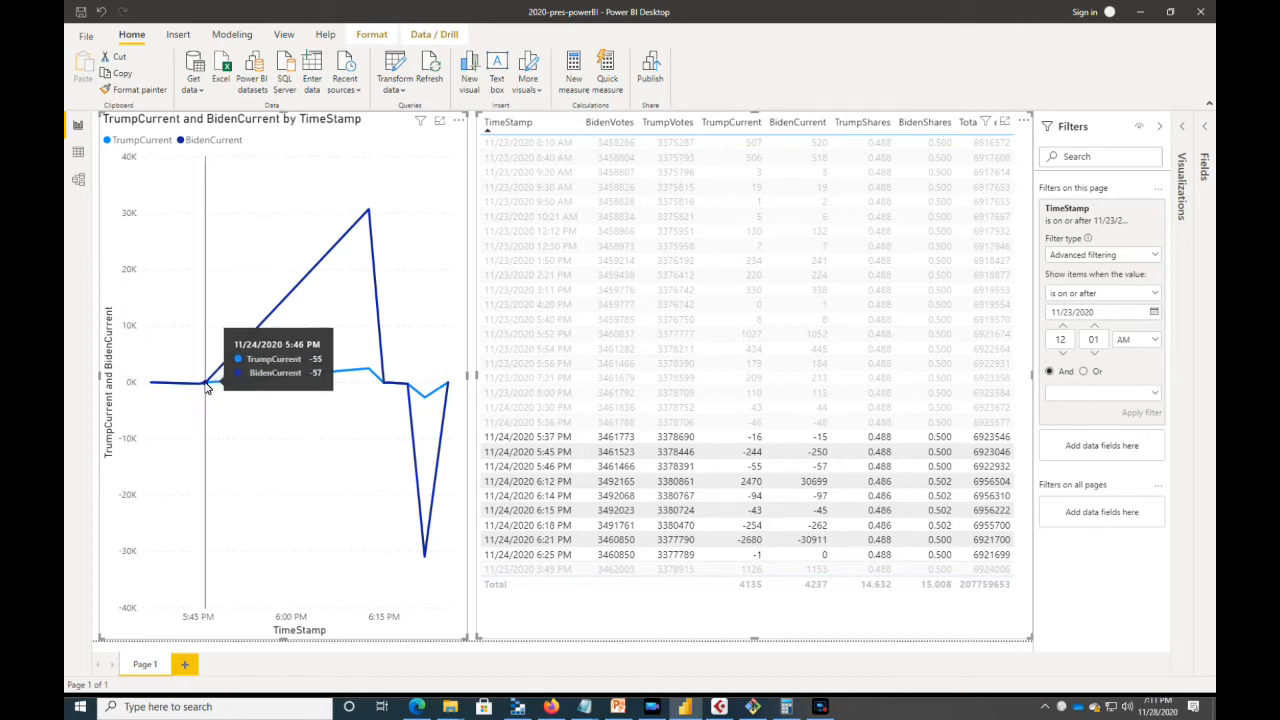
mouse_move(383, 390)
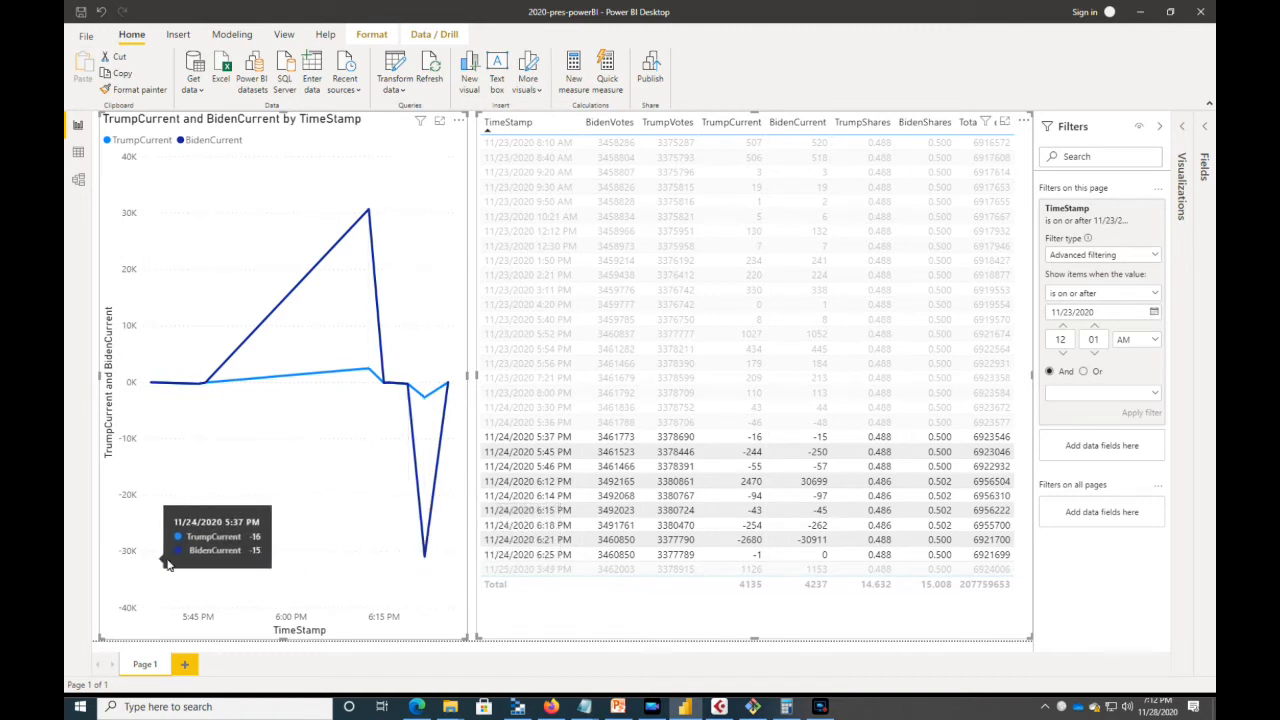
mouse_move(426, 560)
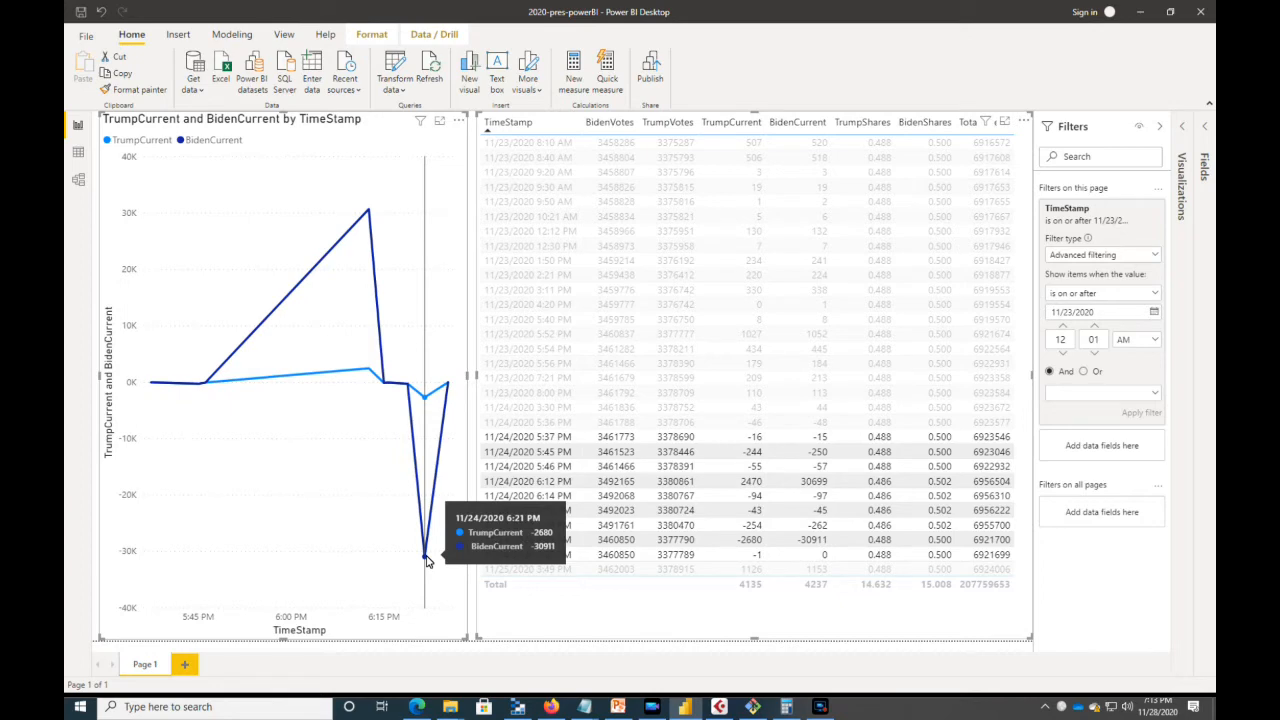
mouse_move(366, 213)
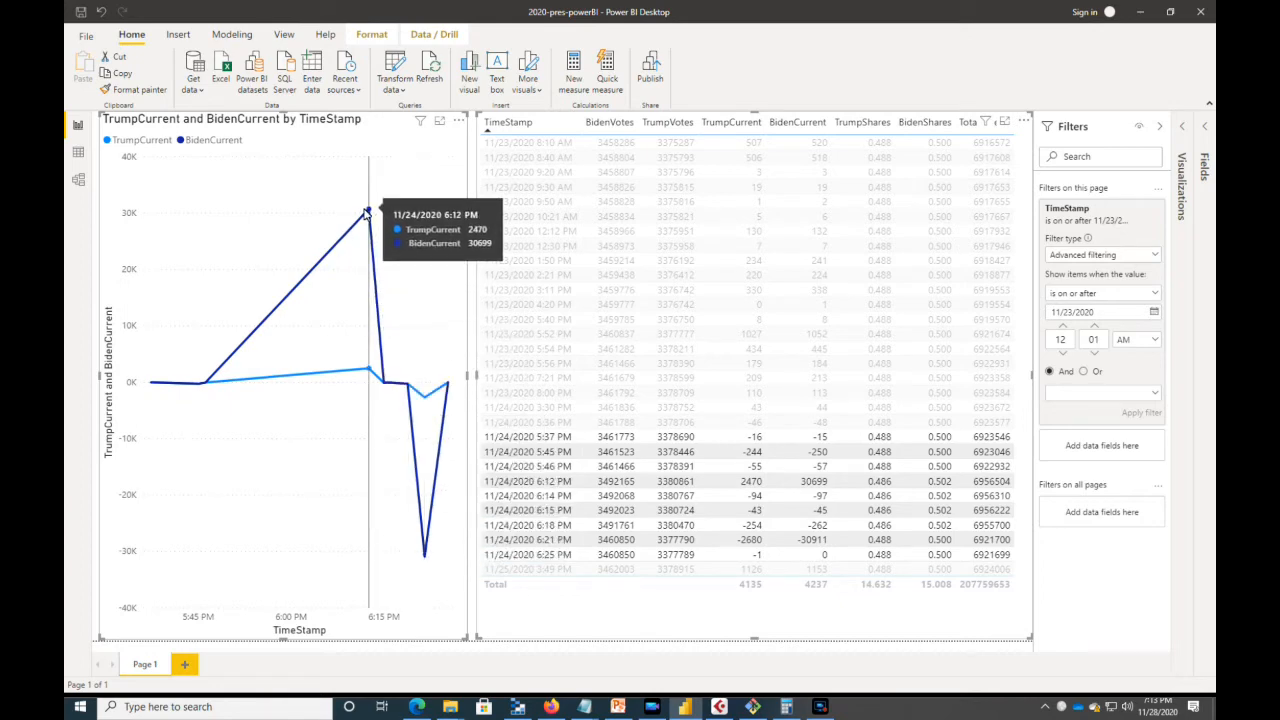
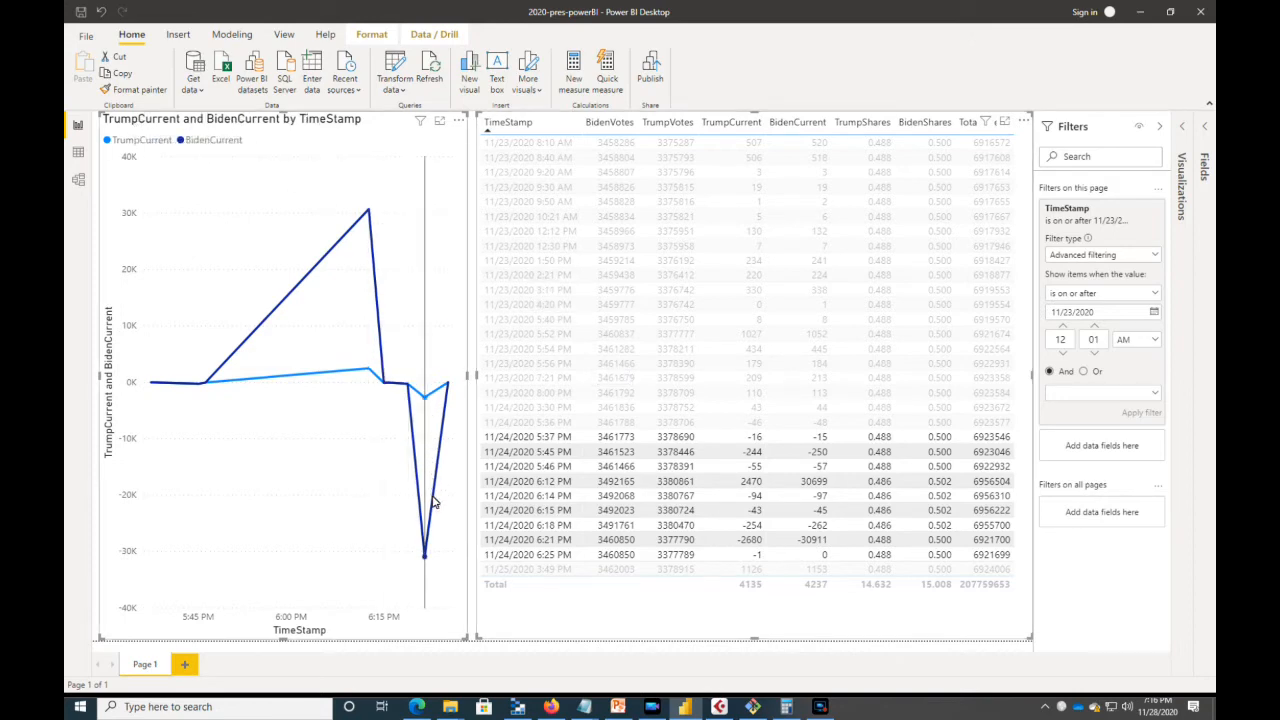
mouse_move(424, 555)
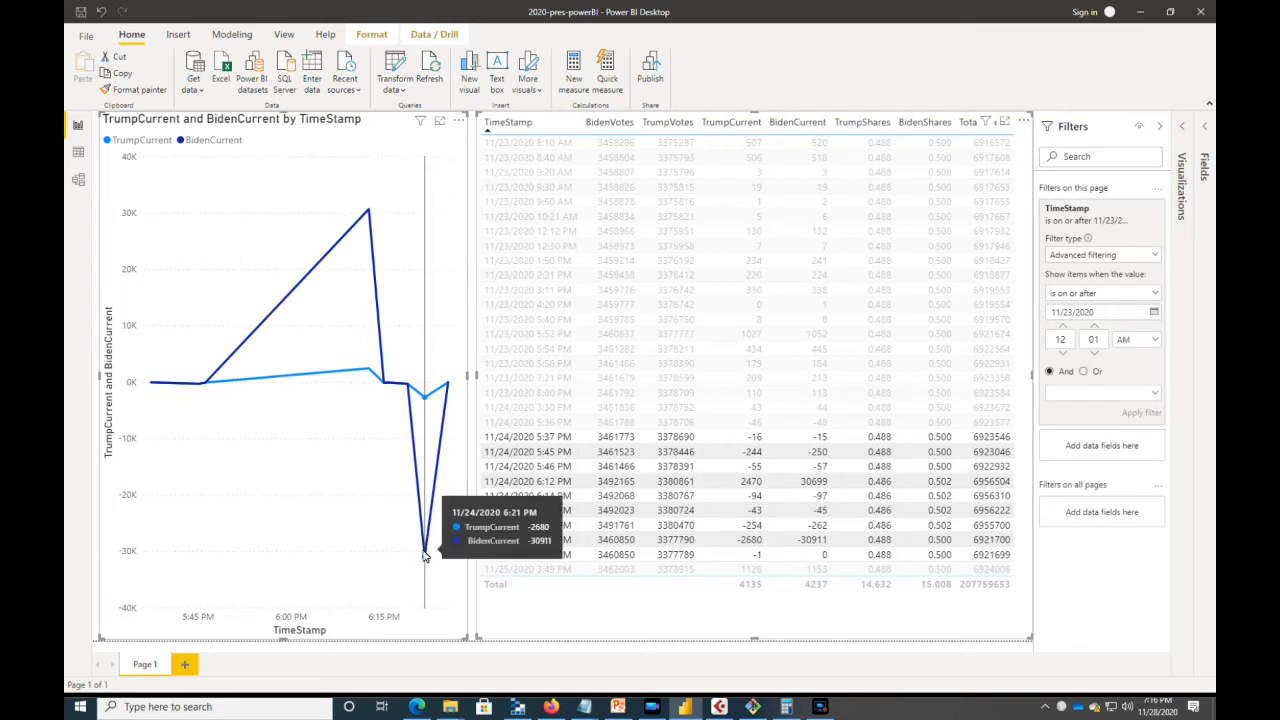
Step: Recheck the chart at the 11/24/2020 6:12 PM peak, and clear the table row selection
mouse_move(369, 215)
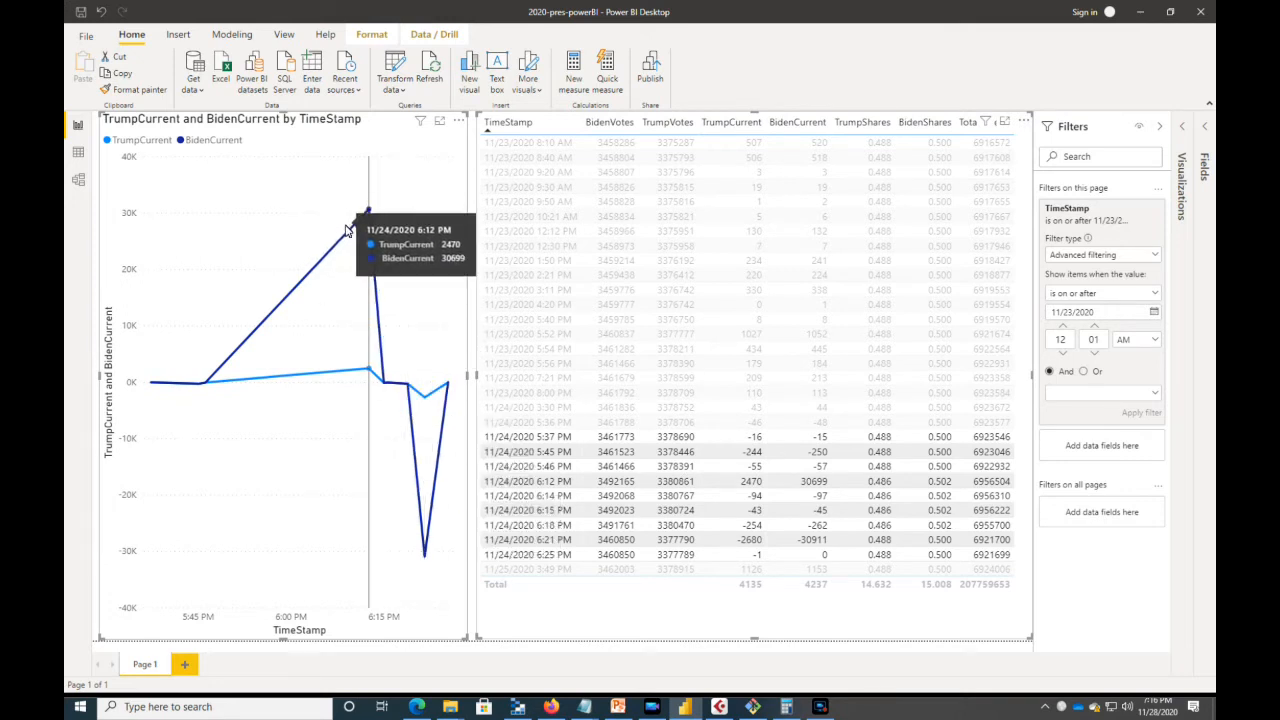
mouse_move(386, 385)
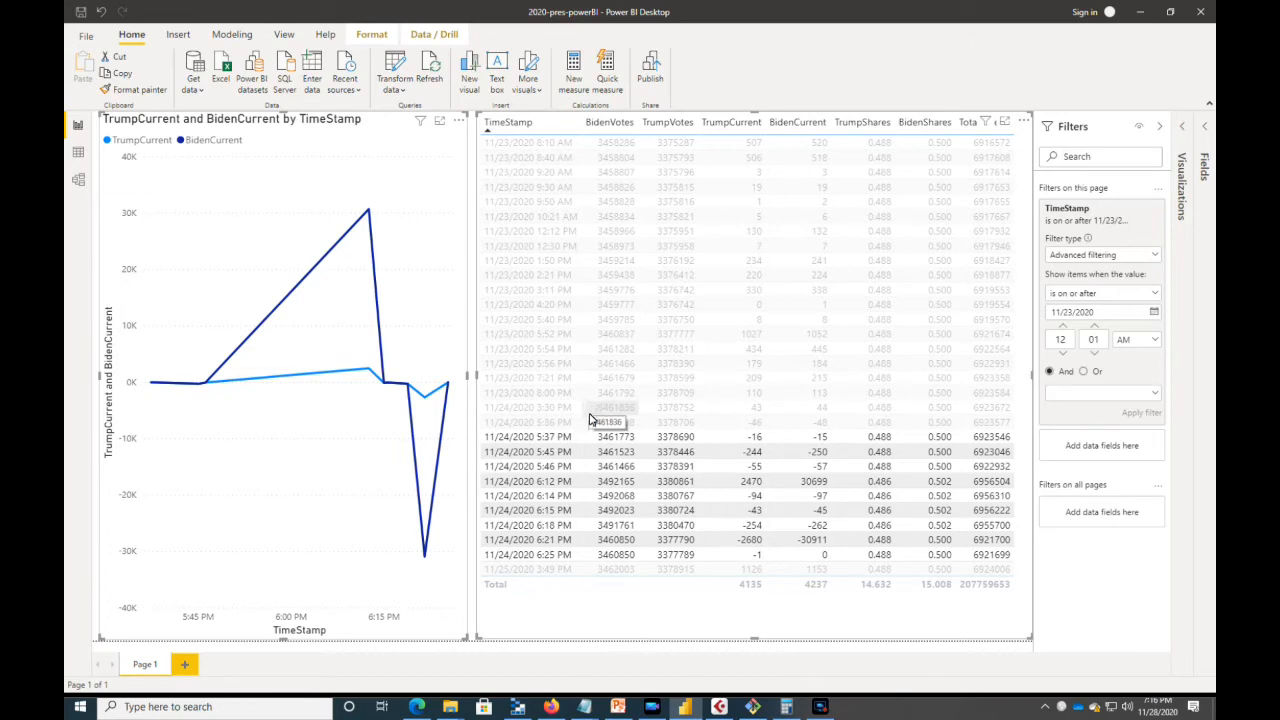
left_click(329, 554)
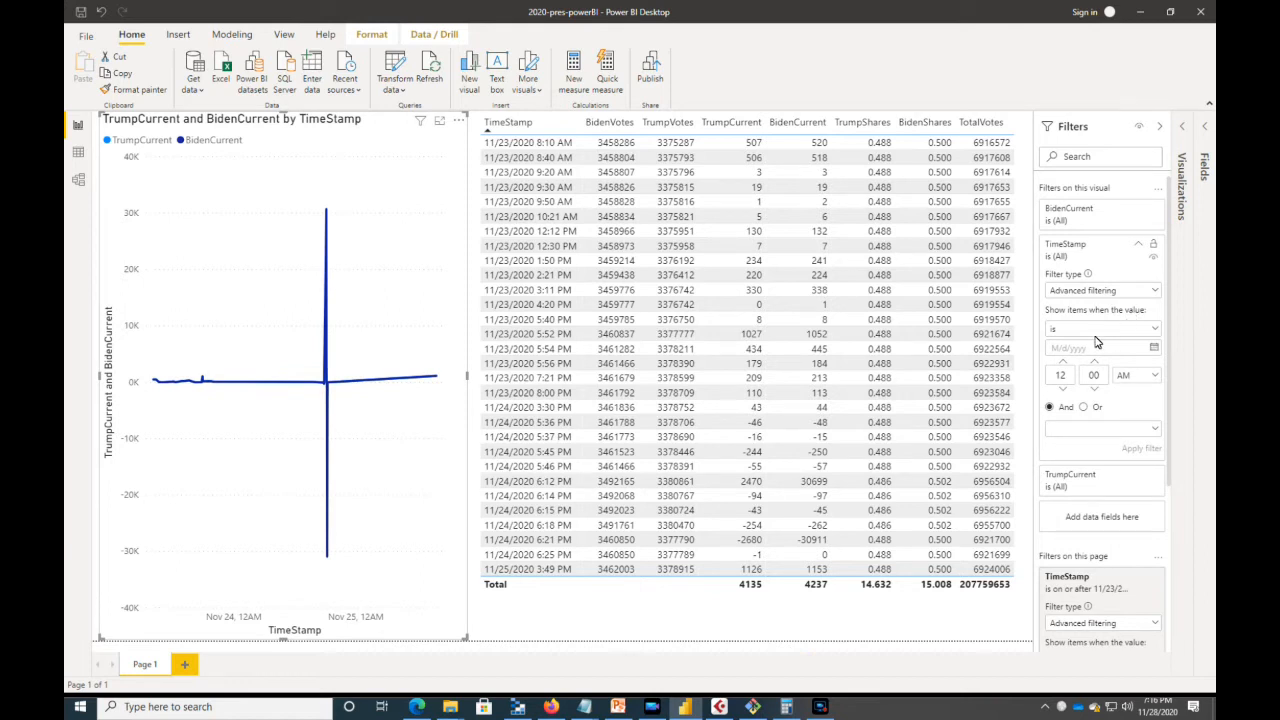
left_click(1151, 329)
left_click(1151, 329)
left_click(1158, 328)
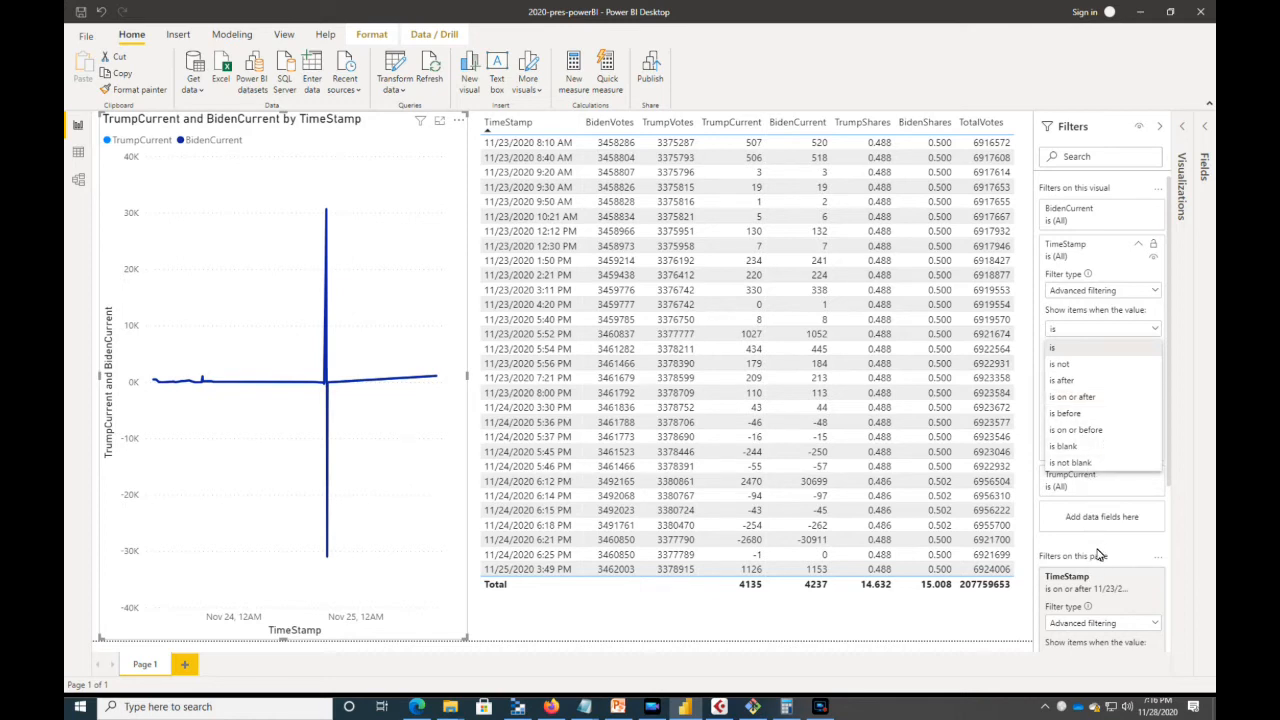
left_click(991, 656)
Step: Set the page-level TimeStamp filter to on or after 11/24/2020, and widen the line chart over the table to inspect its last point
scroll(1113, 604, "down", 3)
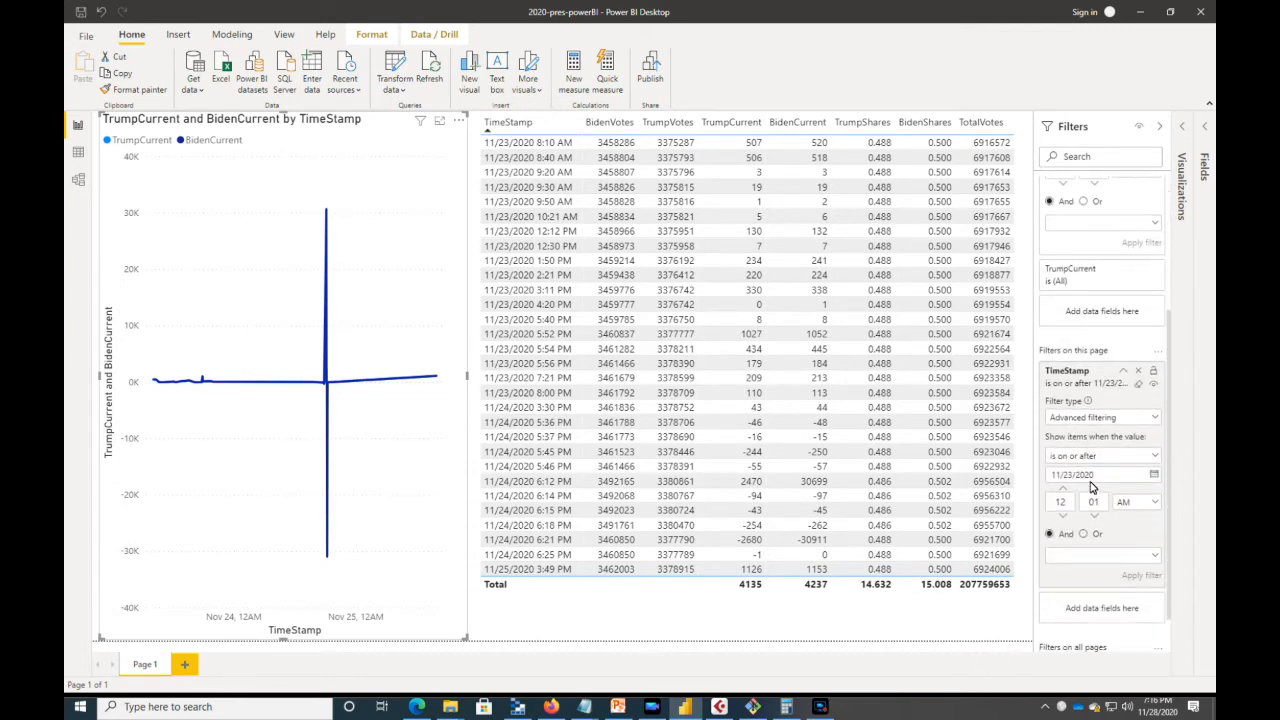
left_click(1072, 475)
key("BackSpace")
type("4")
left_click(1139, 575)
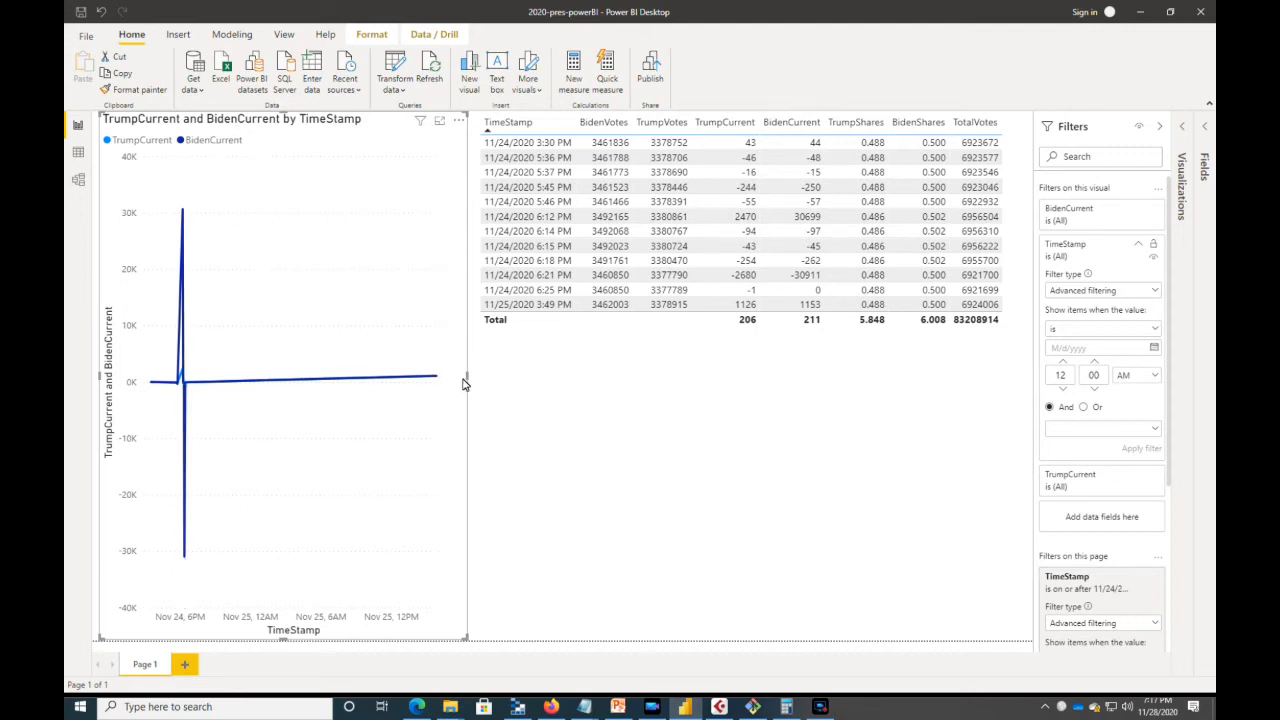
left_click_drag(466, 383, 722, 388)
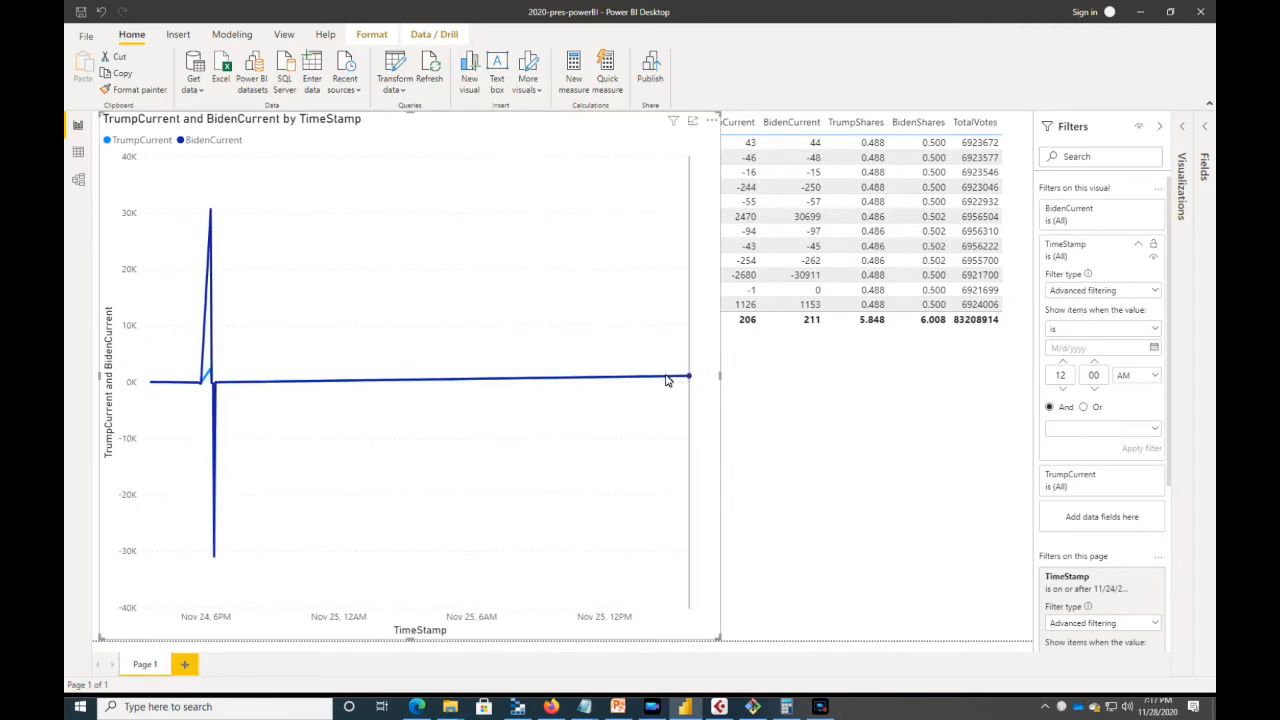
mouse_move(668, 380)
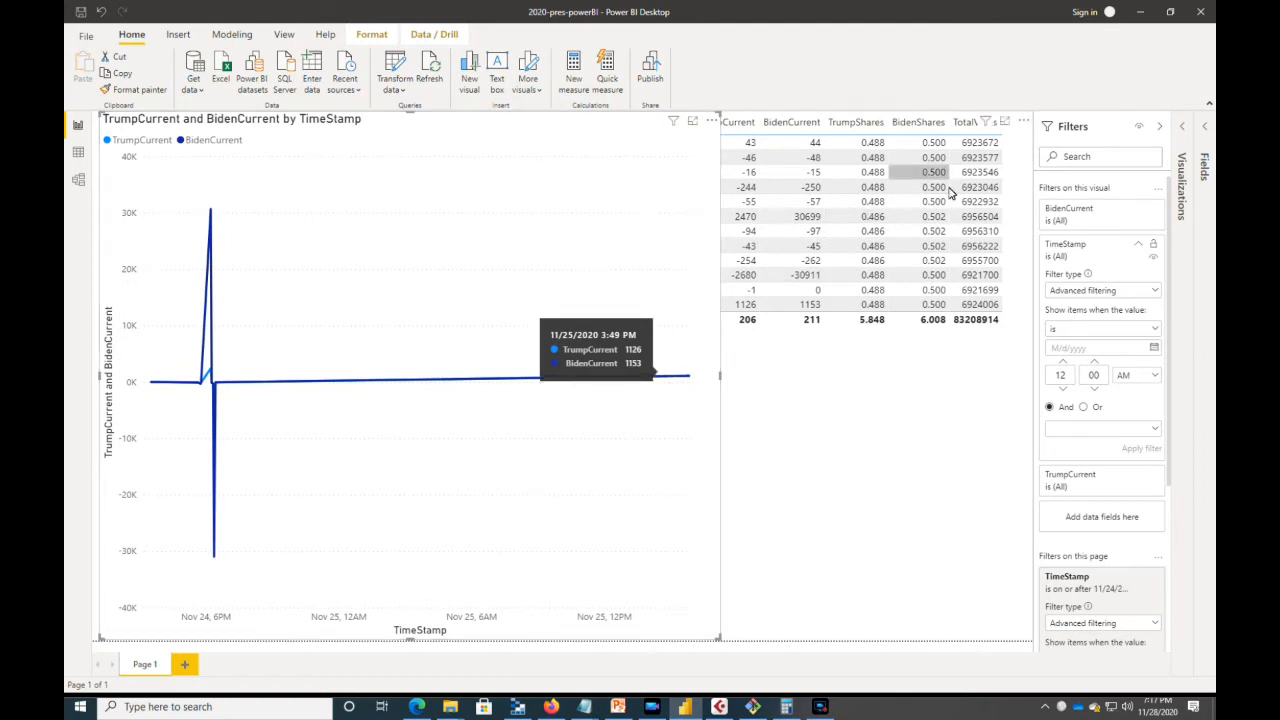
Step: Replace TrumpCurrent and BidenCurrent with BidenShares and TrumpShares as the line chart's values
left_click(1187, 130)
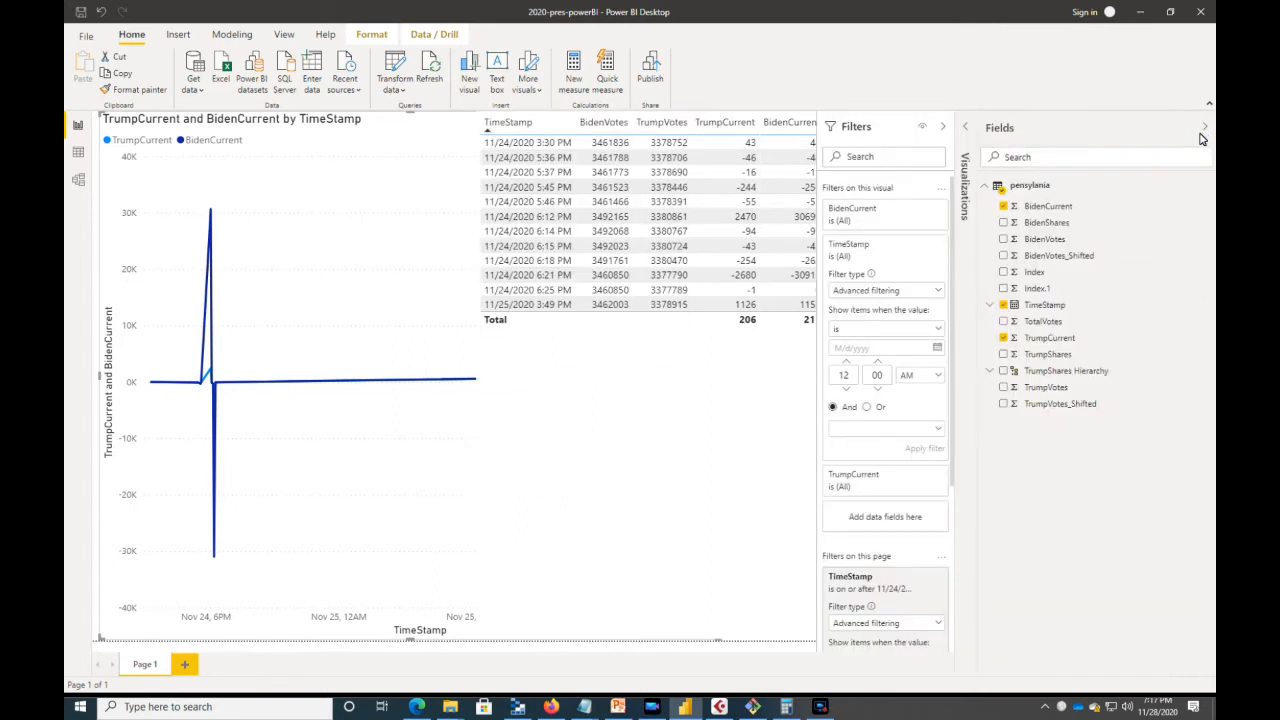
left_click(1204, 130)
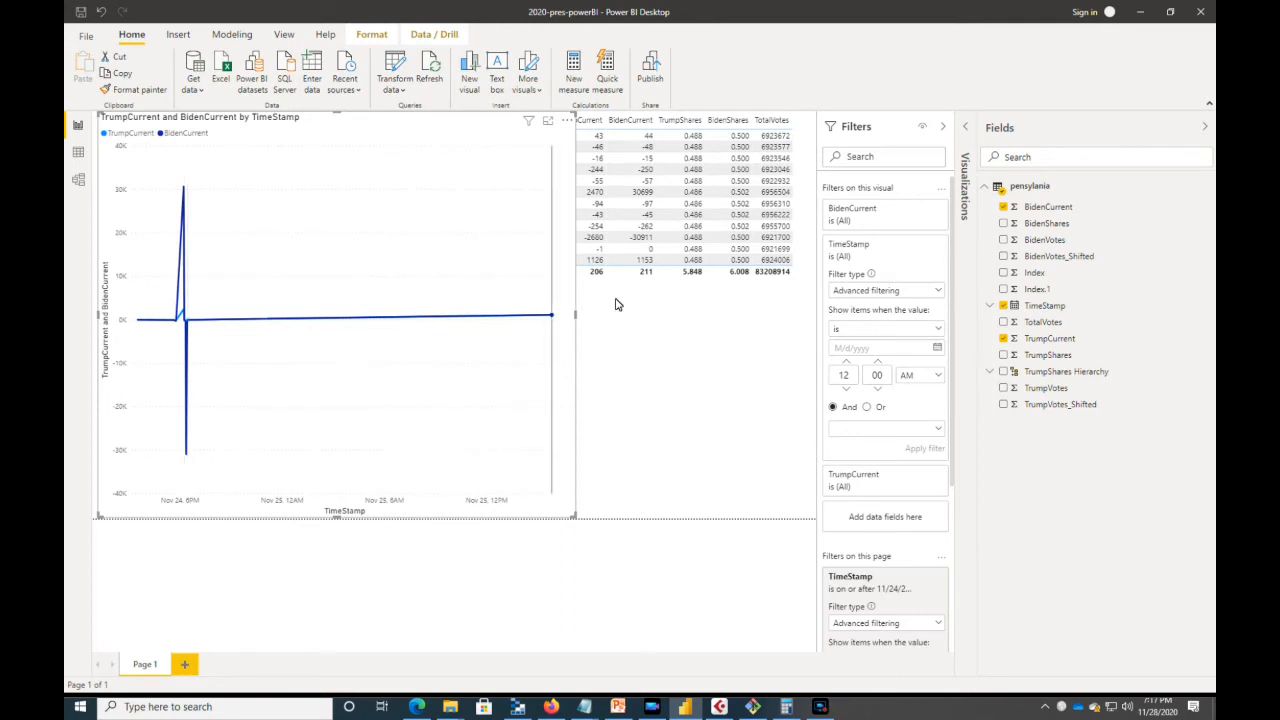
left_click(966, 128)
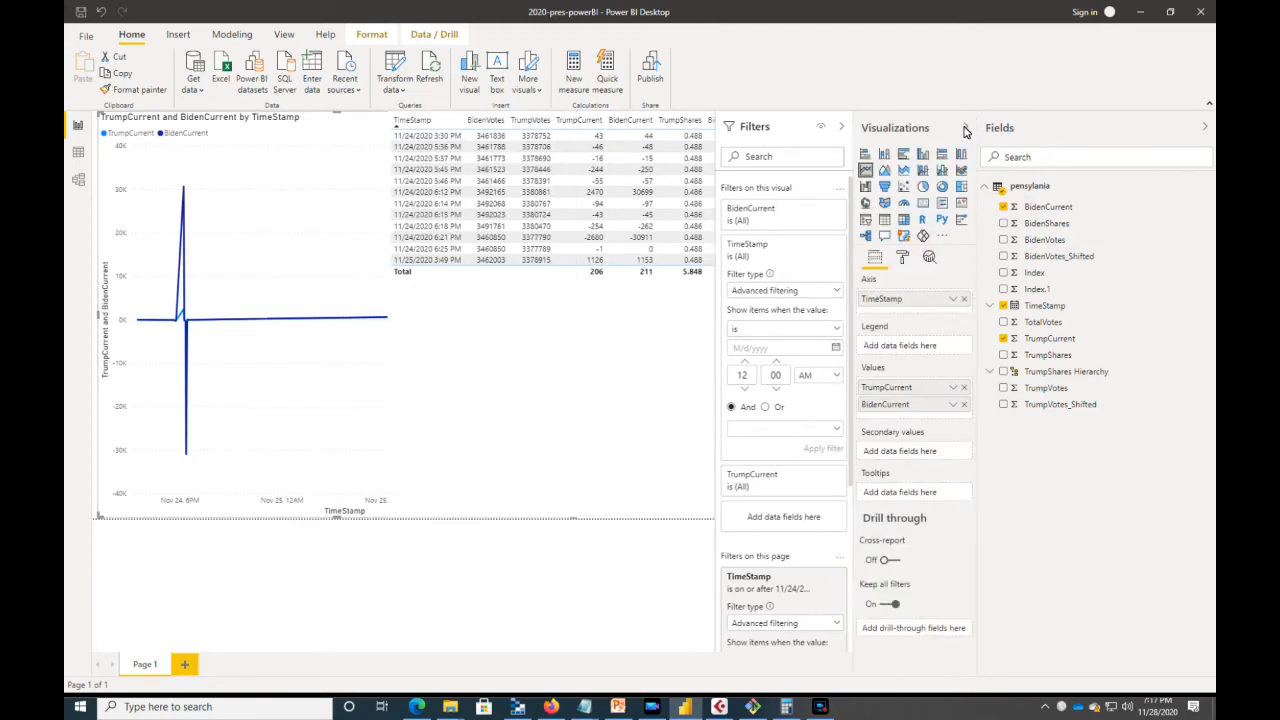
left_click(964, 387)
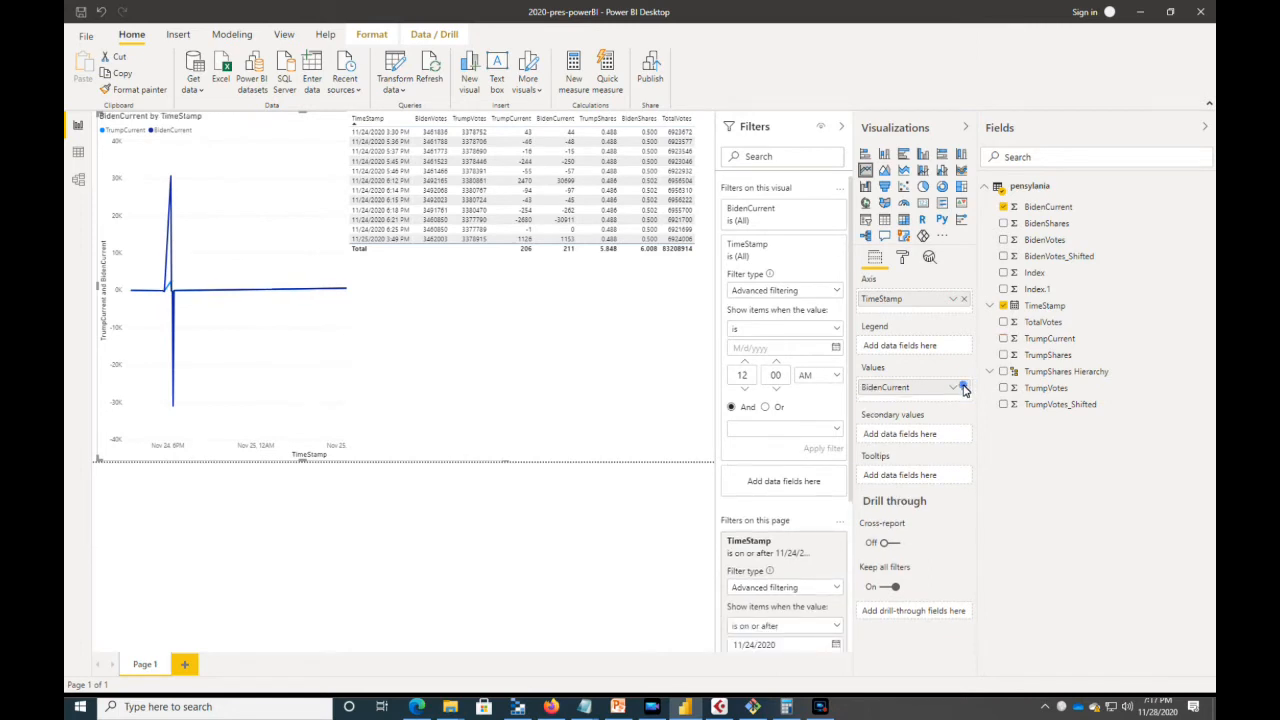
left_click(964, 387)
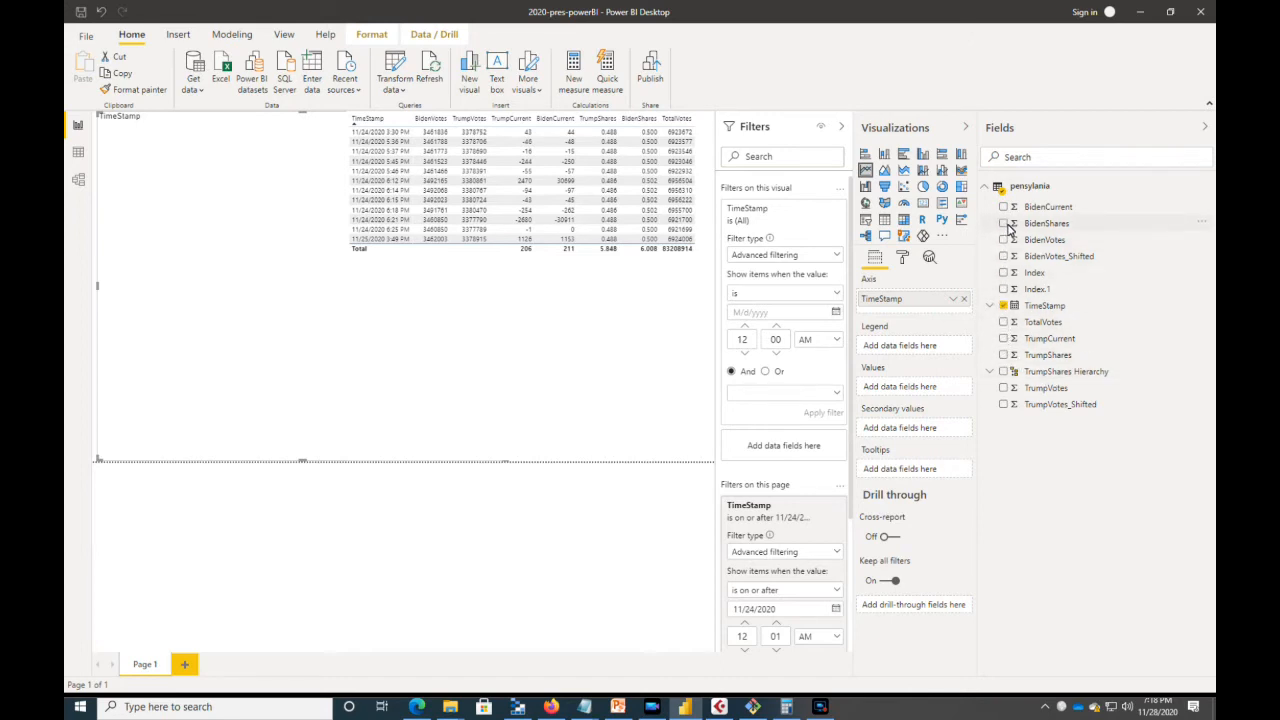
left_click_drag(1048, 222, 930, 392)
left_click_drag(1046, 355, 927, 428)
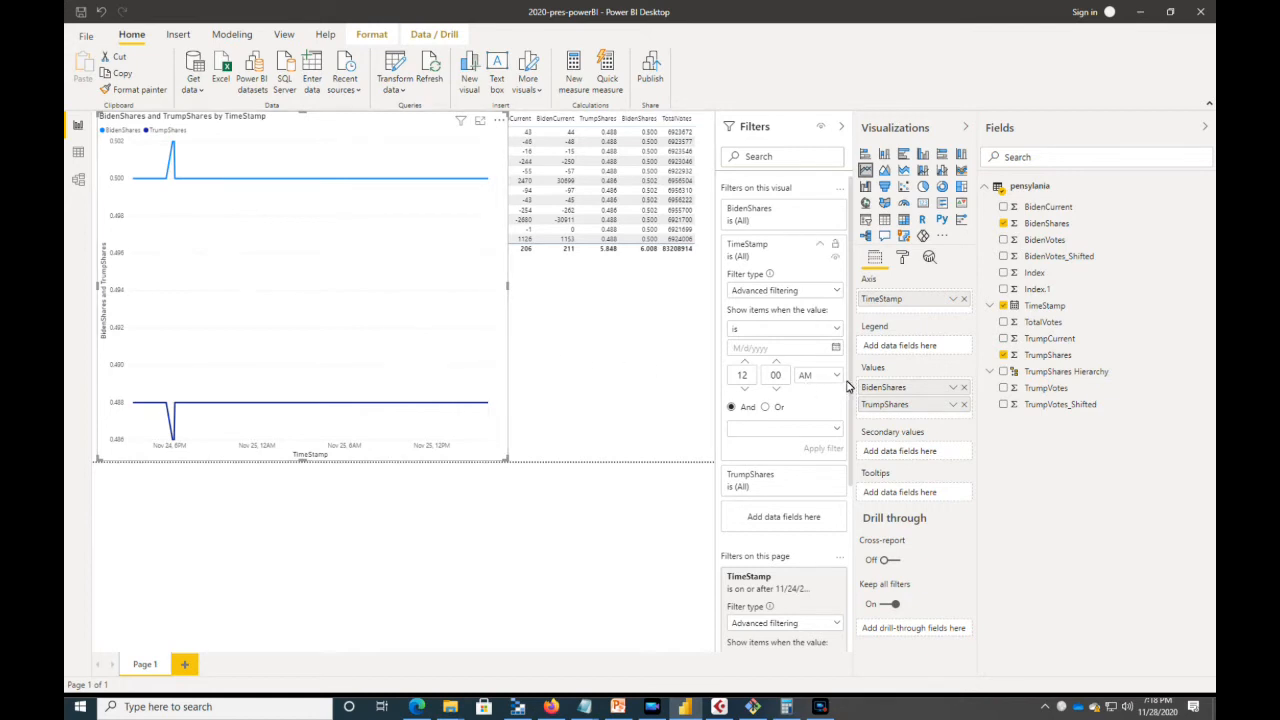
Step: Clear the page-level TimeStamp filter to plot the full date range, and free more room for the report canvas
scroll(830, 570, "down", 3)
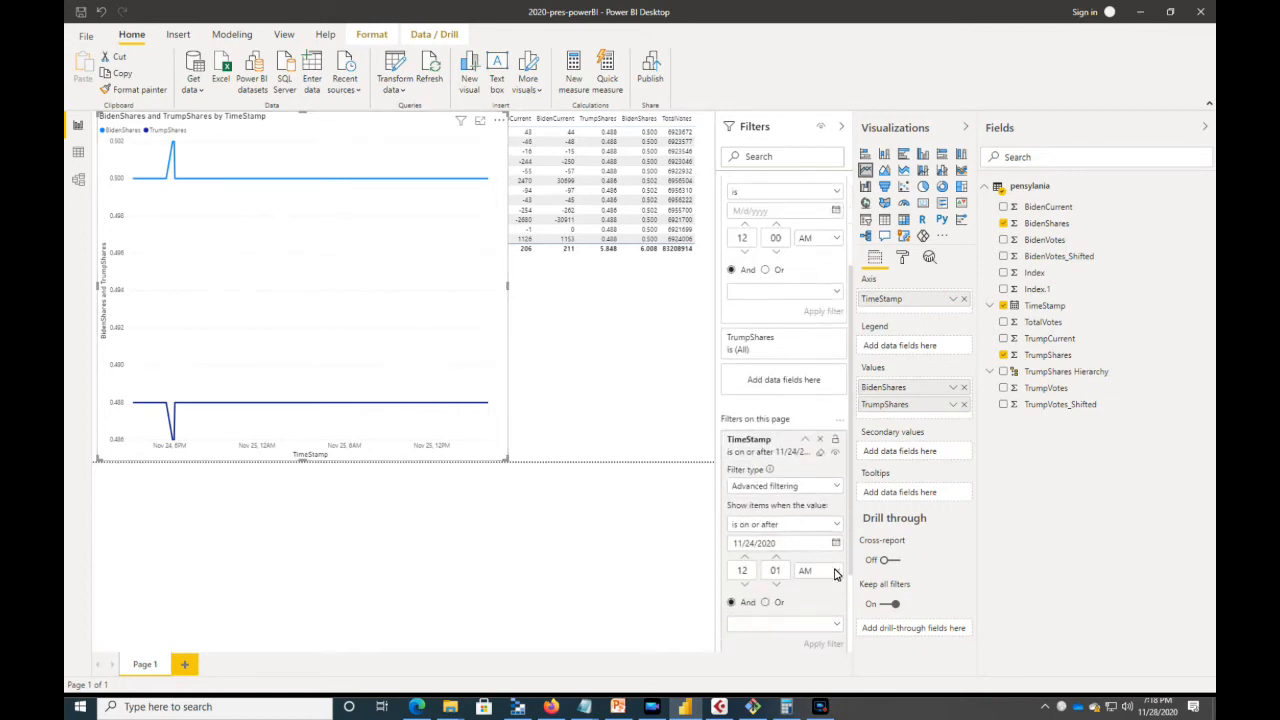
left_click(819, 452)
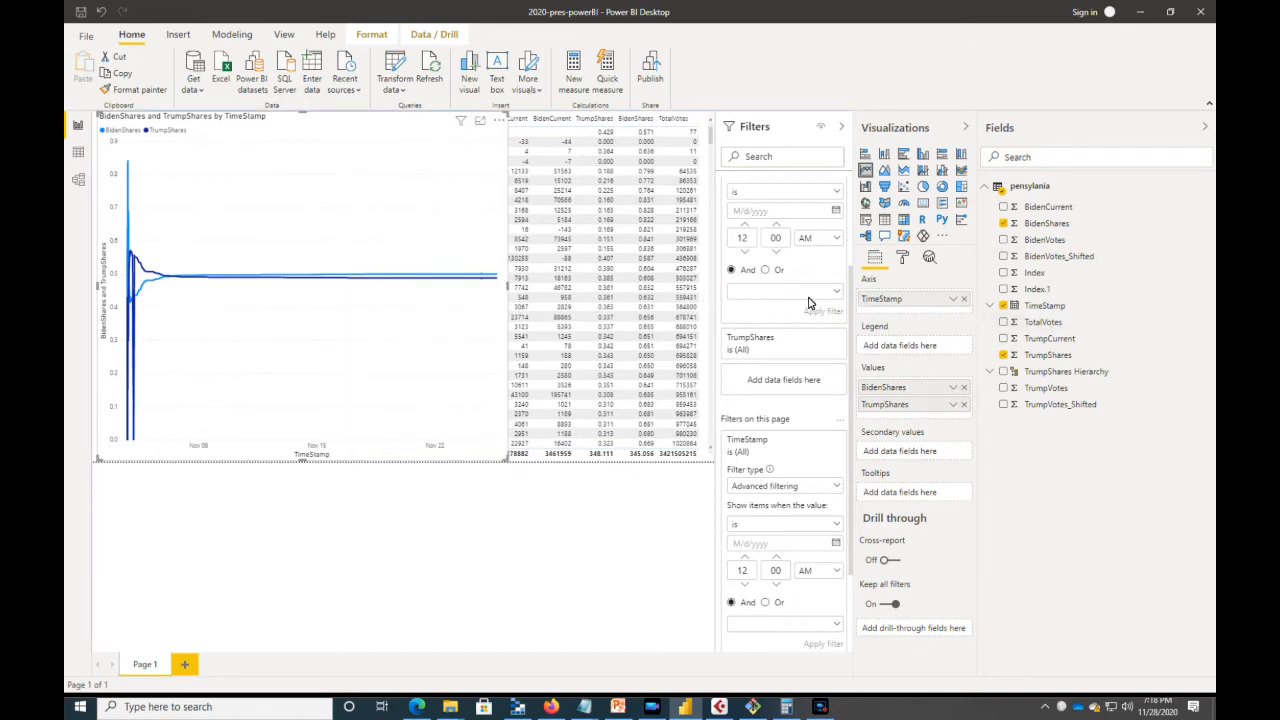
left_click(1205, 127)
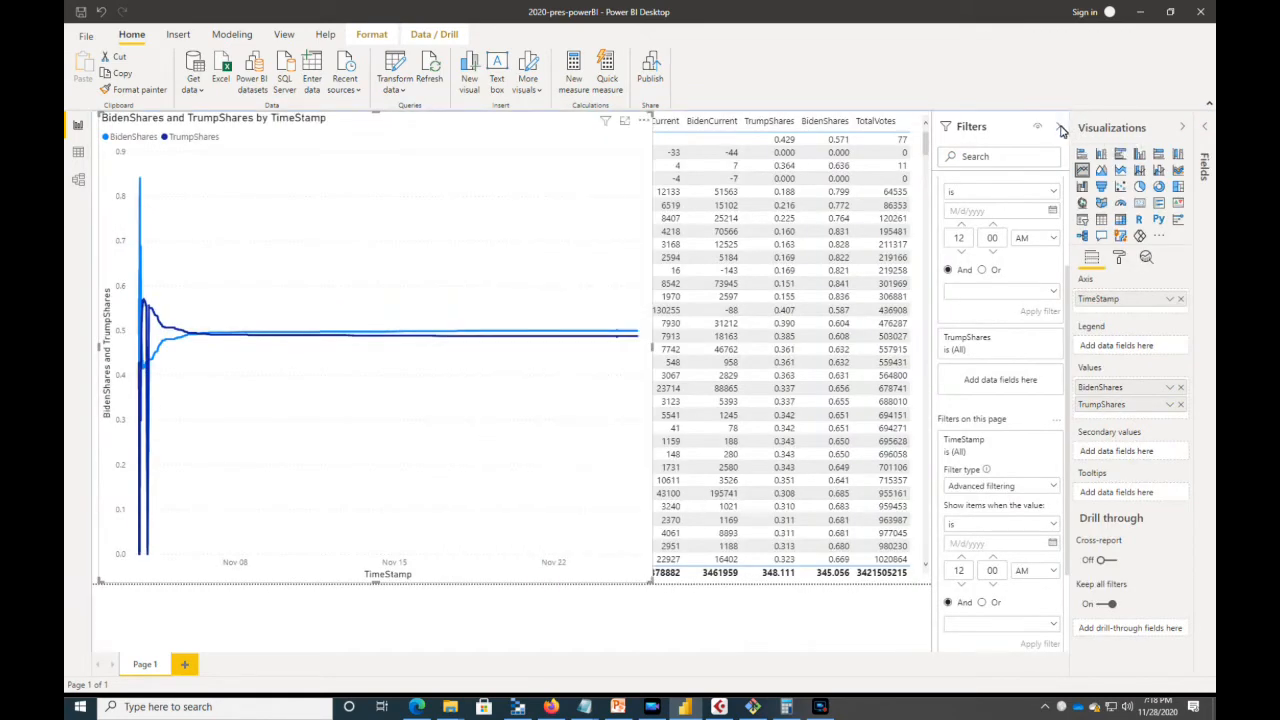
left_click(1061, 128)
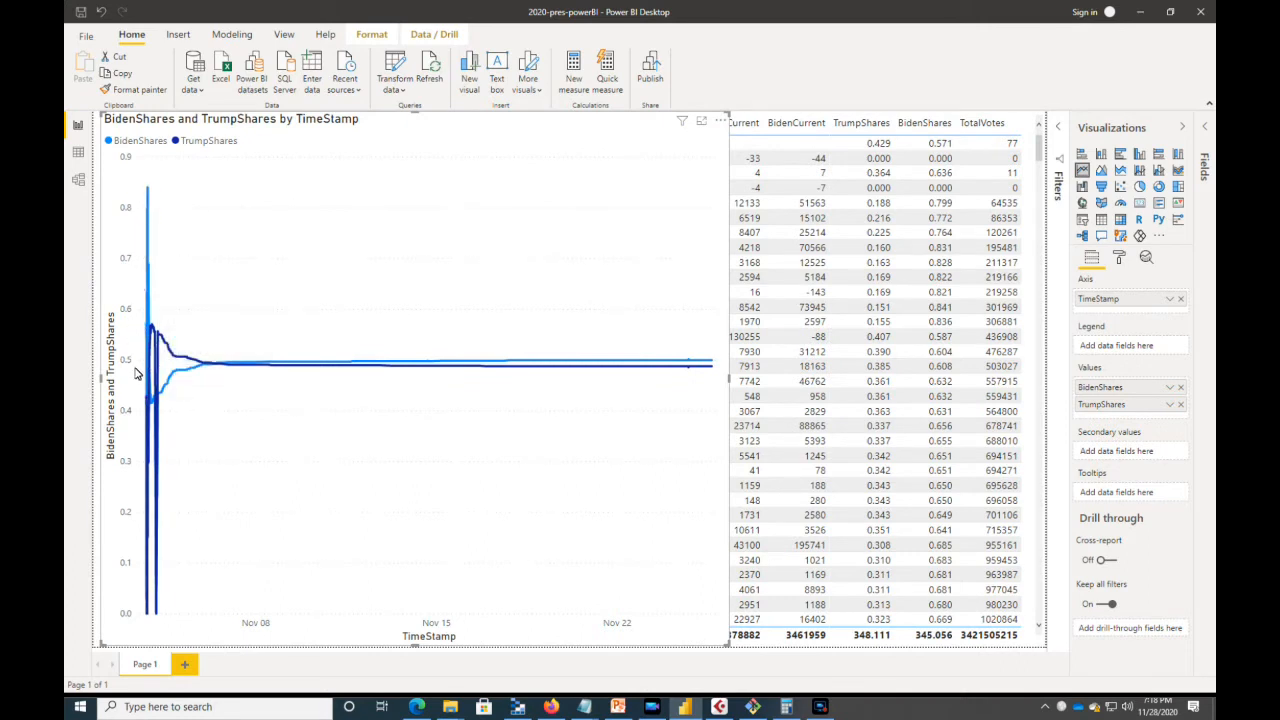
Step: Examine the BidenShares and TrumpShares lines around the early November swings and at the late November end
mouse_move(153, 407)
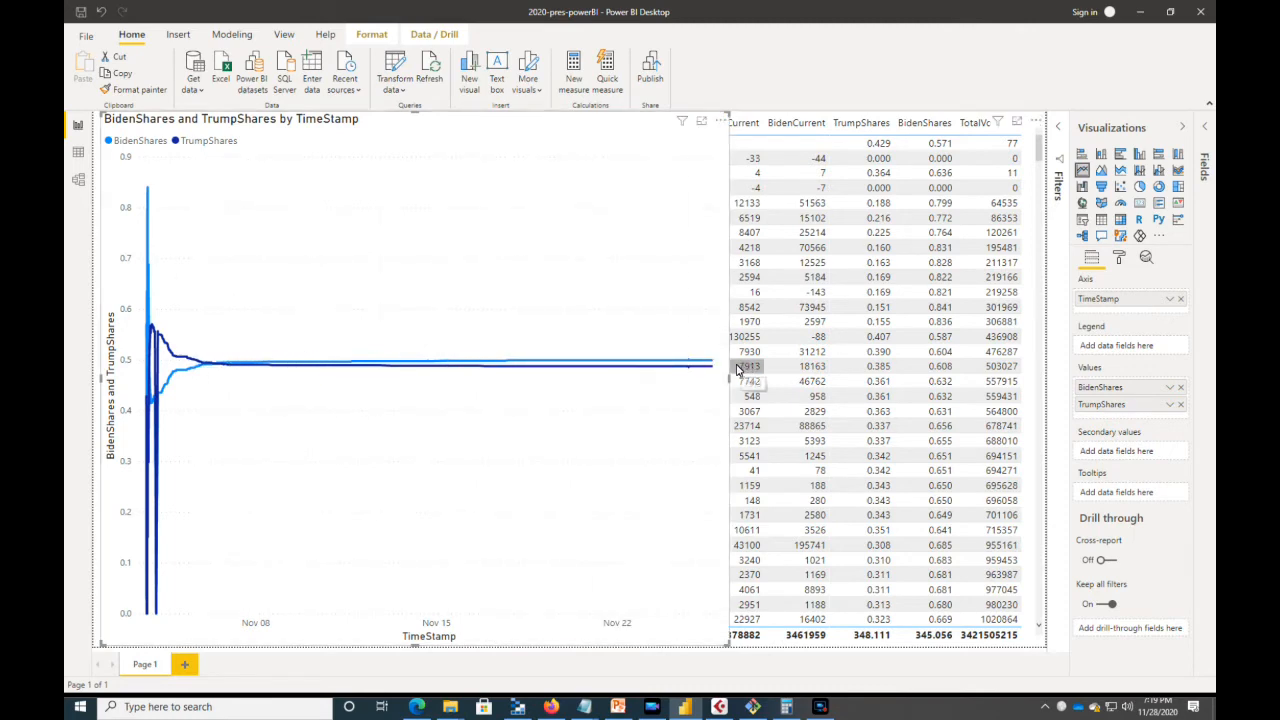
mouse_move(677, 384)
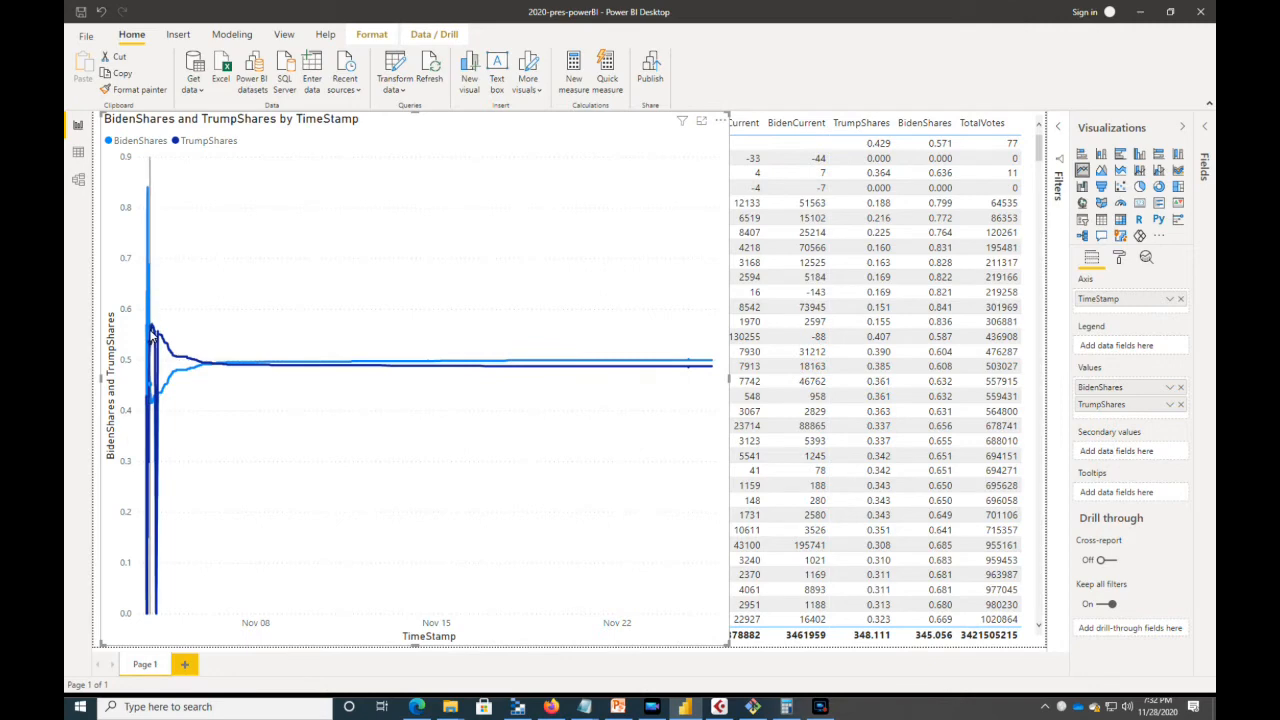
mouse_move(154, 337)
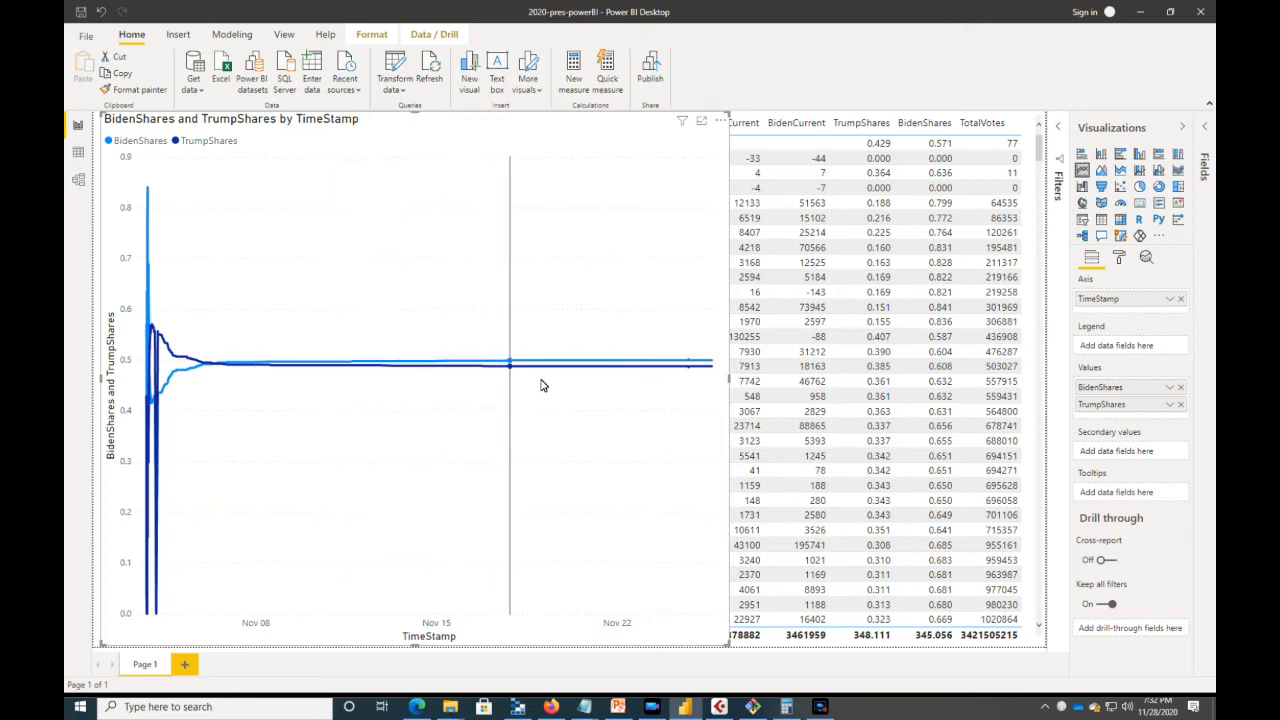
mouse_move(714, 378)
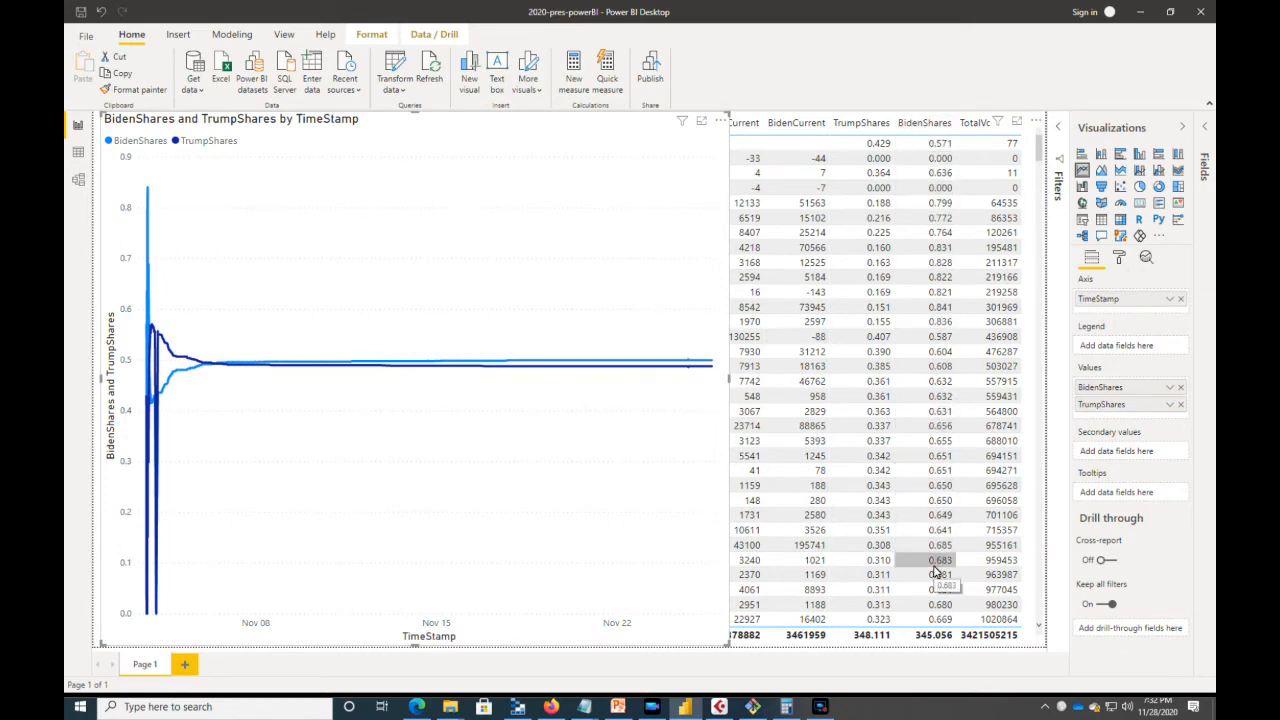
Step: Narrow the line chart to uncover the table's TimeStamp and vote columns, and clear any table row selection
scroll(910, 505, "down", 10)
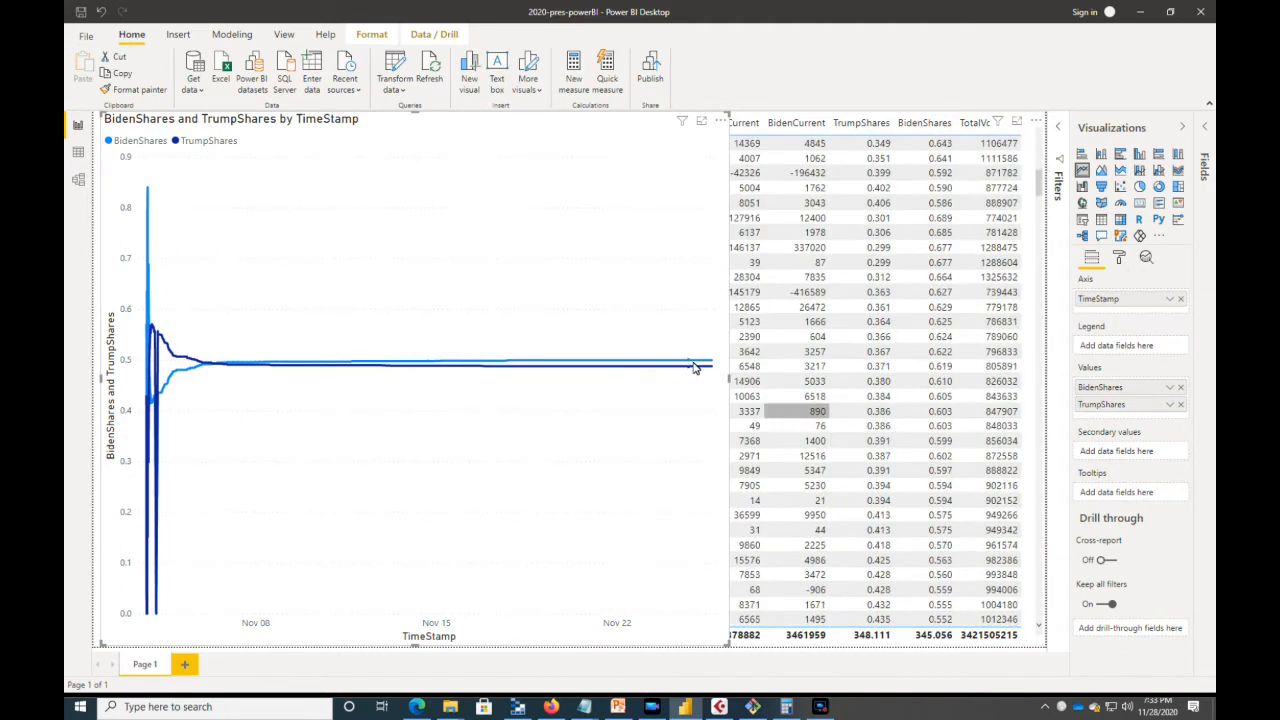
left_click_drag(731, 380, 476, 387)
left_click(611, 458)
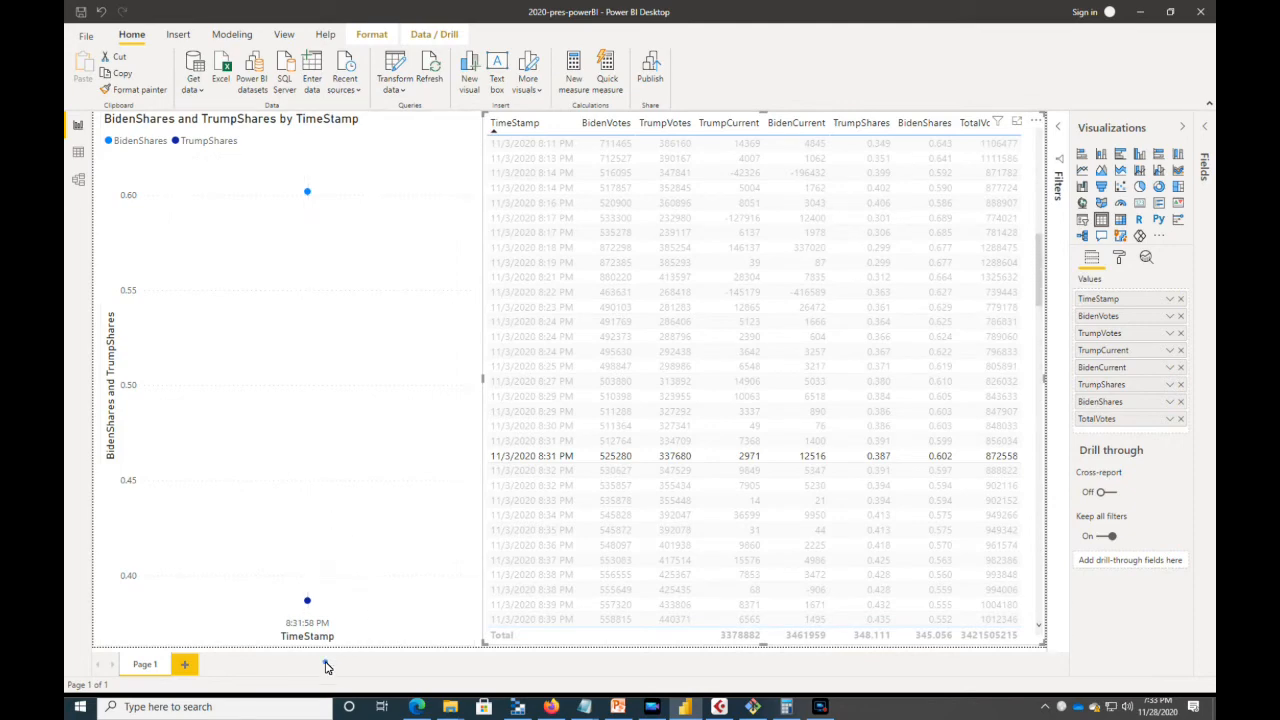
left_click(325, 662)
left_click(157, 555)
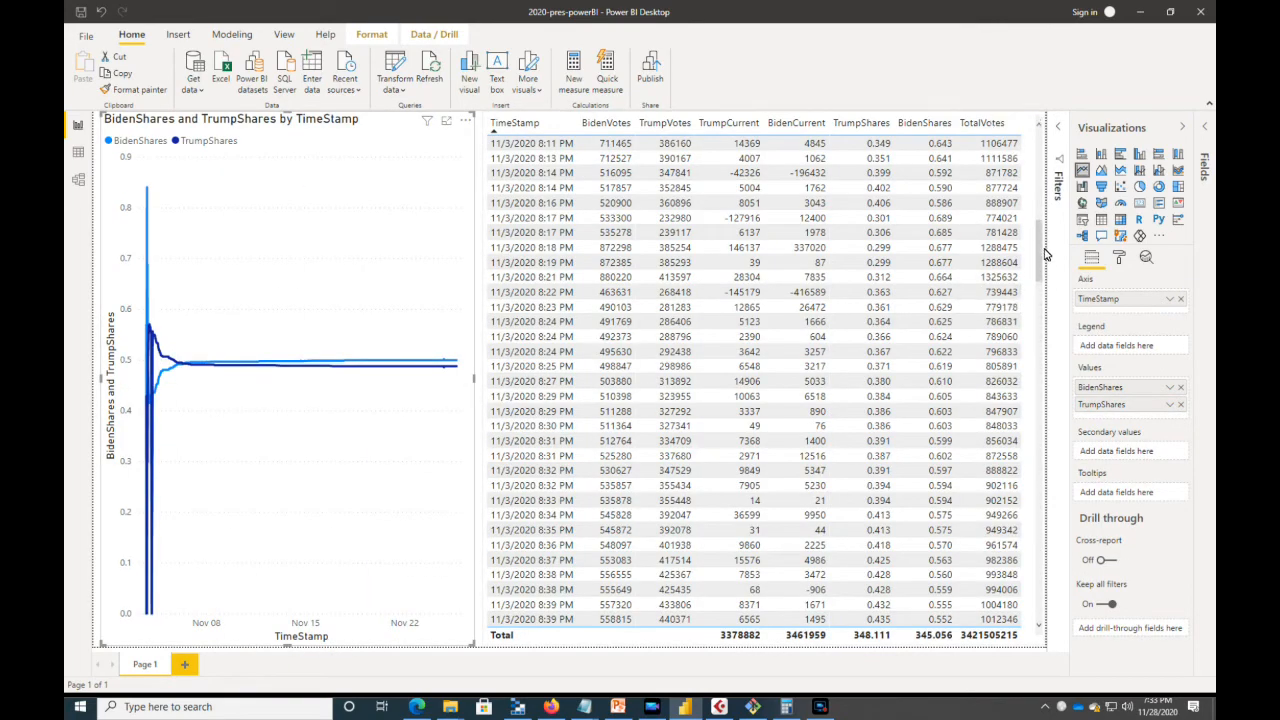
Step: Bring the table to its final rows for 11/23/2020 through 11/25/2020, and give the report canvas more room
left_click_drag(1037, 189, 1038, 612)
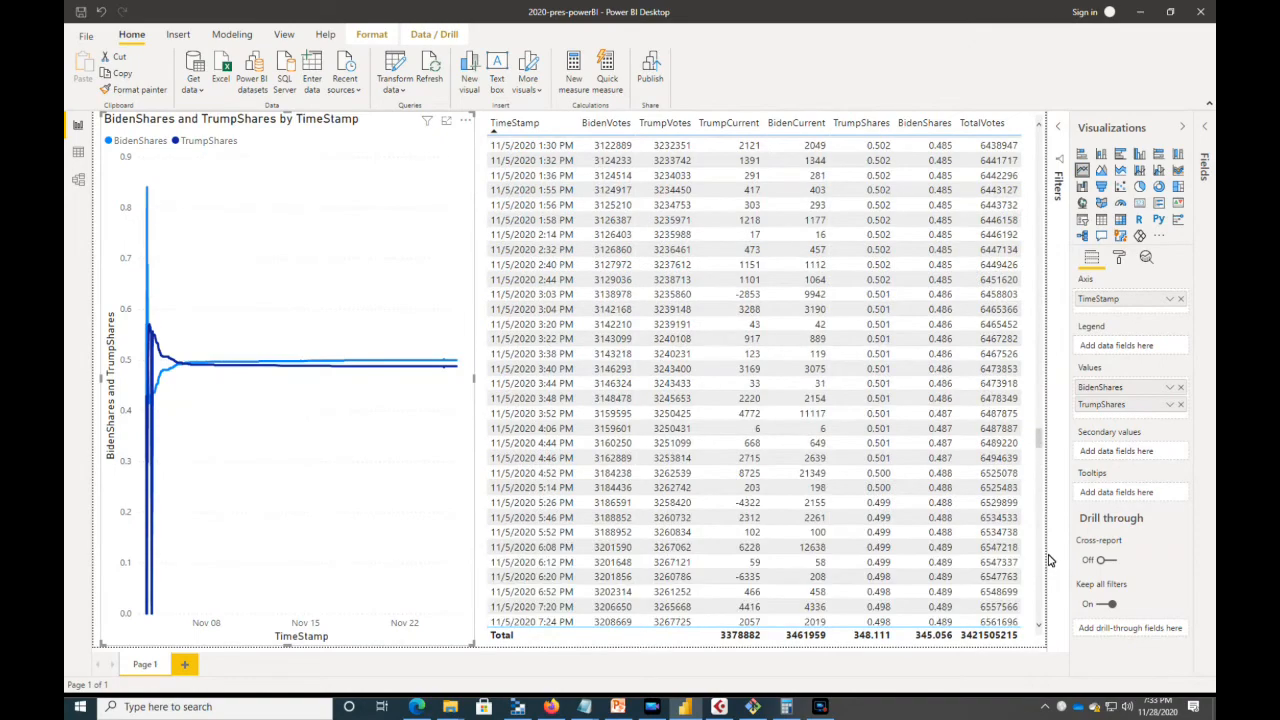
left_click_drag(1038, 399, 1040, 635)
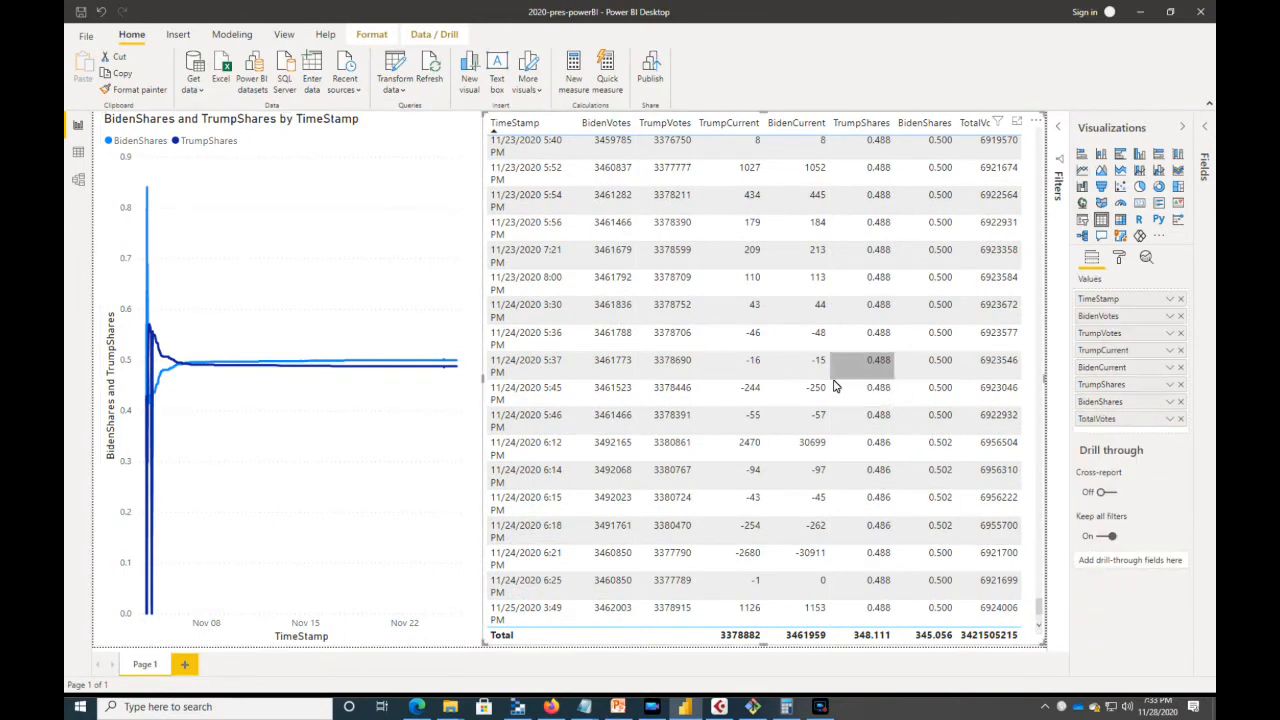
left_click(1182, 129)
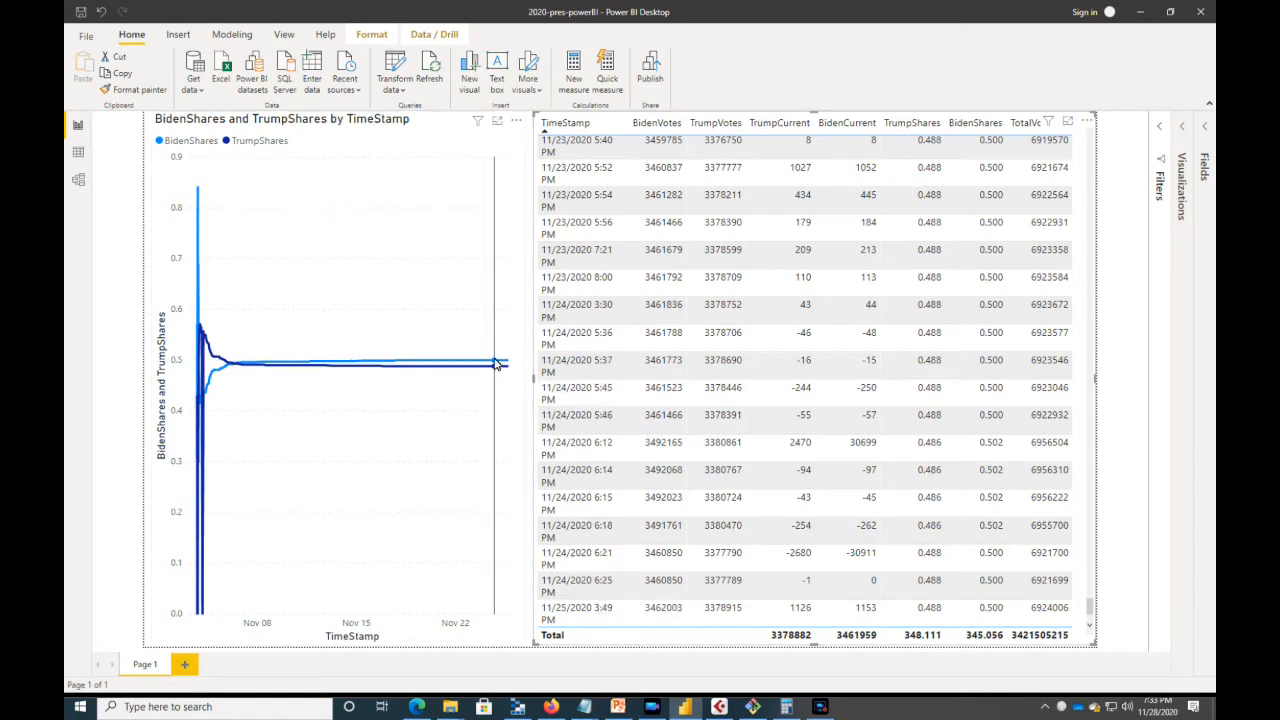
Step: Cross-filter the table by the chart's 11/24/2020 6:12 PM point to view that update alone, and clear the cross-filter
mouse_move(491, 387)
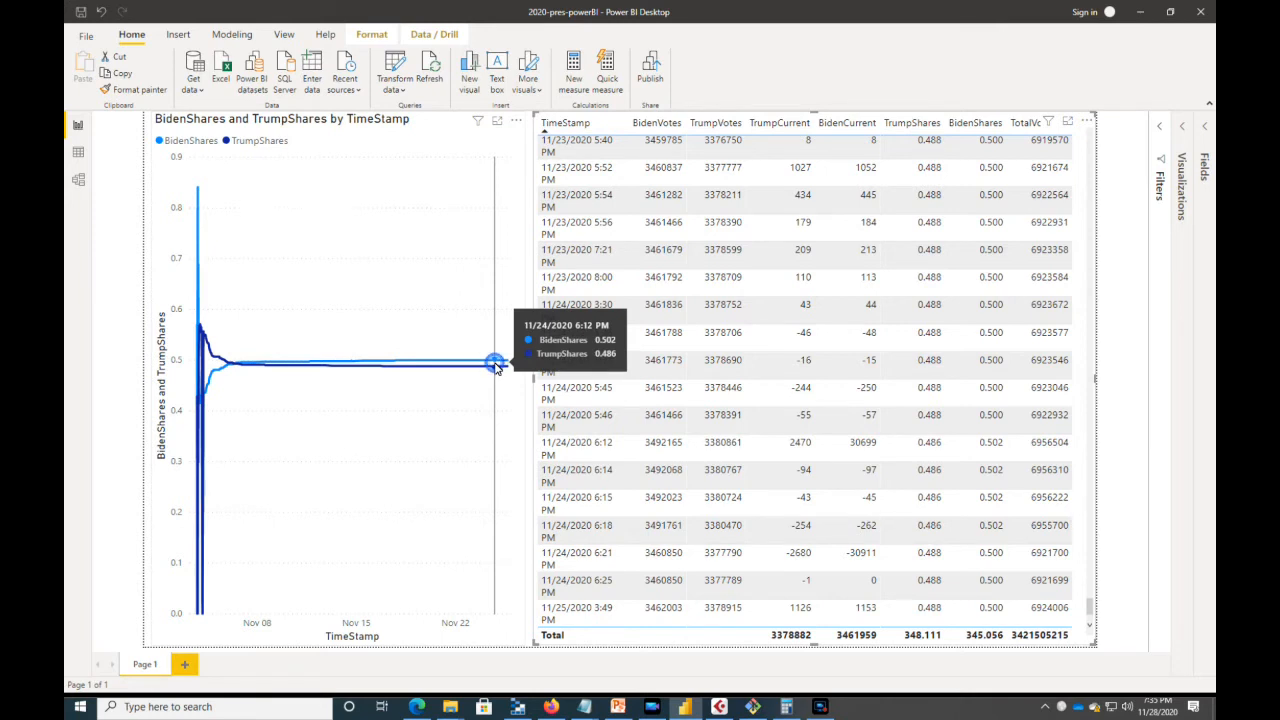
left_click(495, 365)
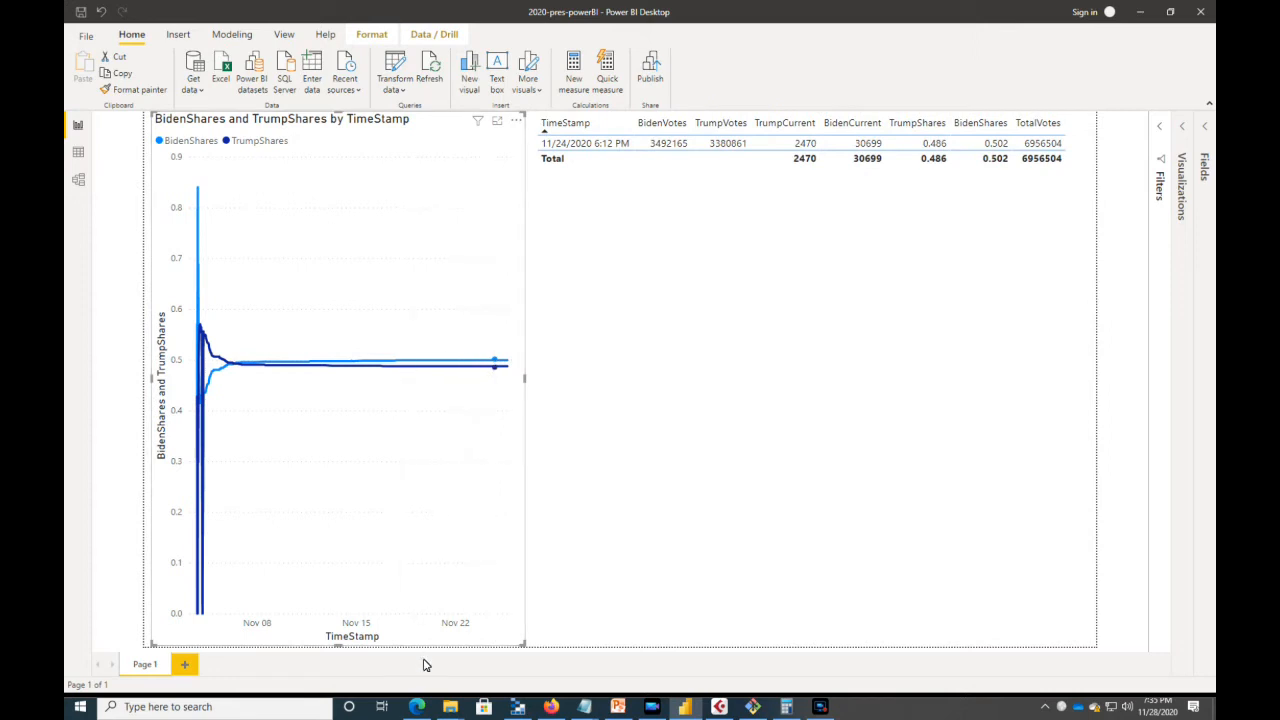
left_click(105, 650)
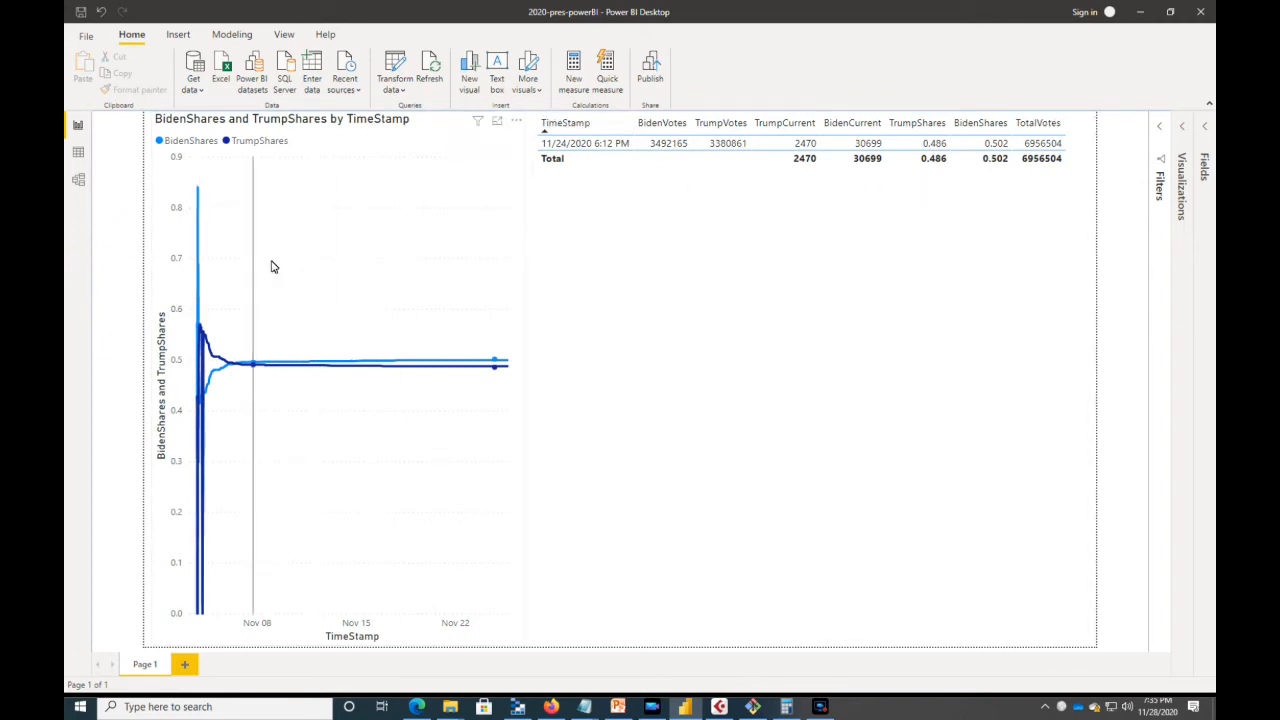
left_click(401, 322)
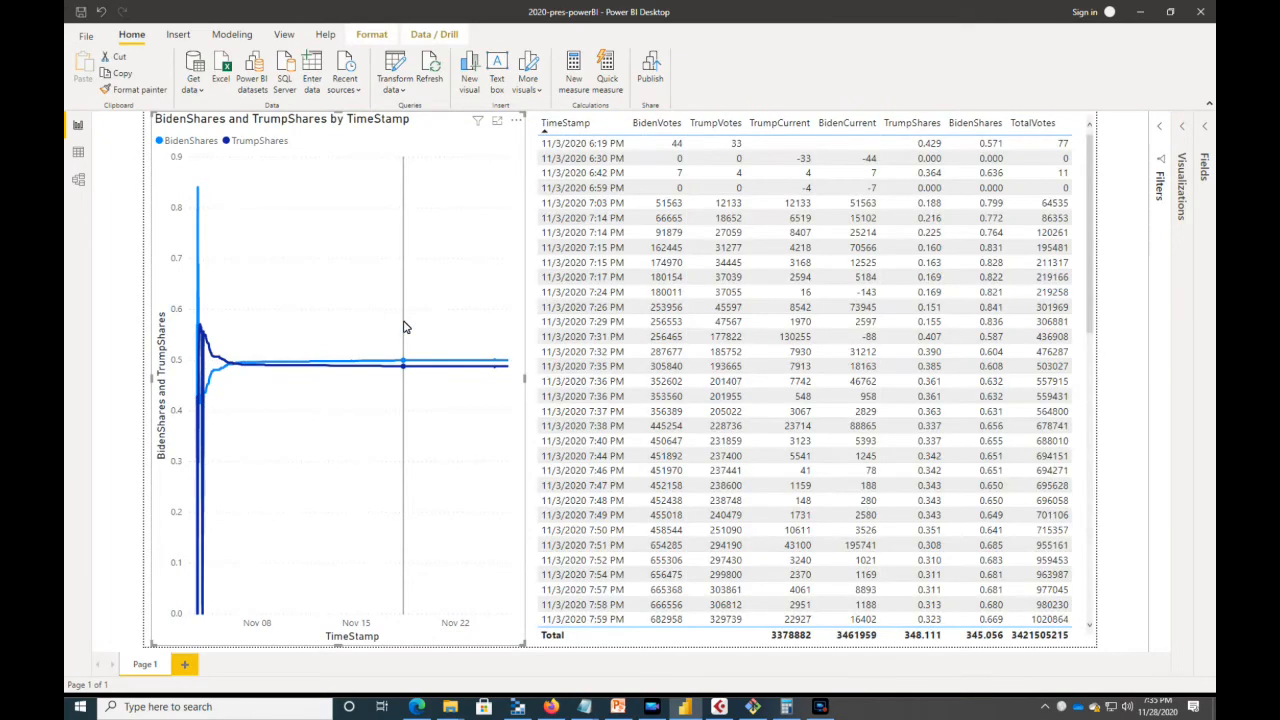
Step: Return from the first table rows to the last updates, ending at 11/25/2020 3:49 PM, for review beside the share chart
left_click_drag(1088, 180, 1086, 603)
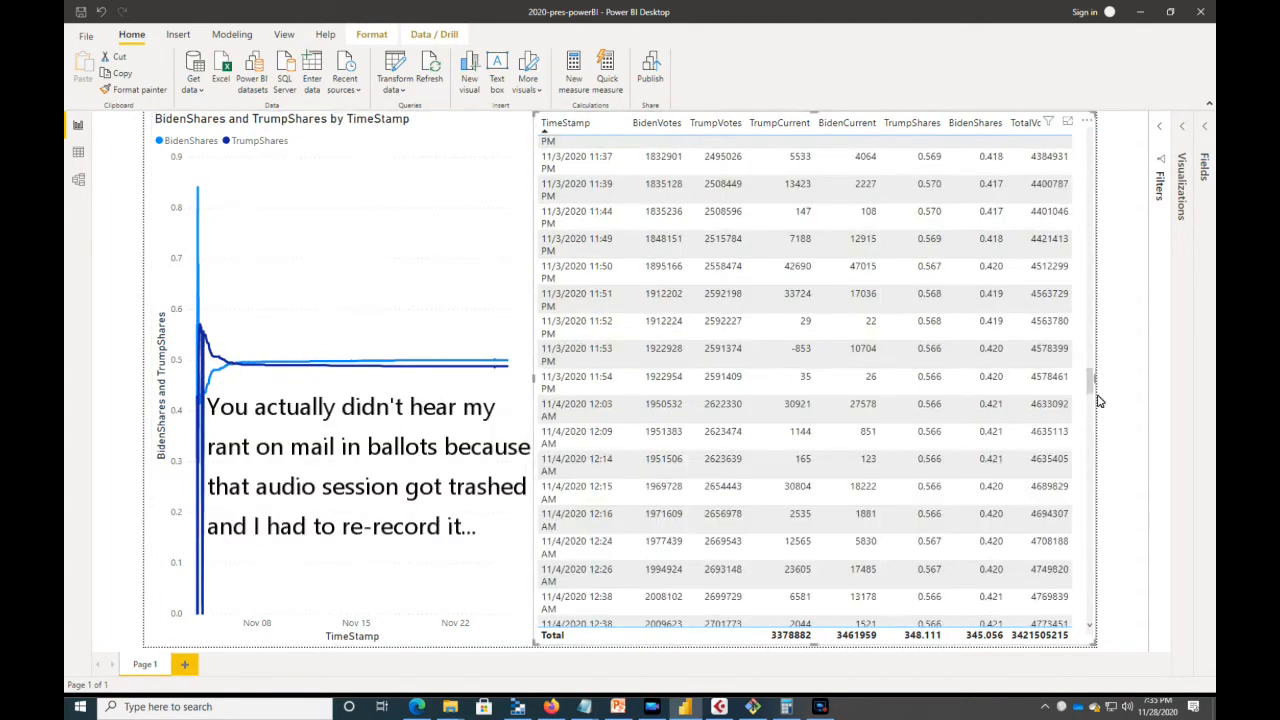
left_click_drag(1090, 371, 1091, 607)
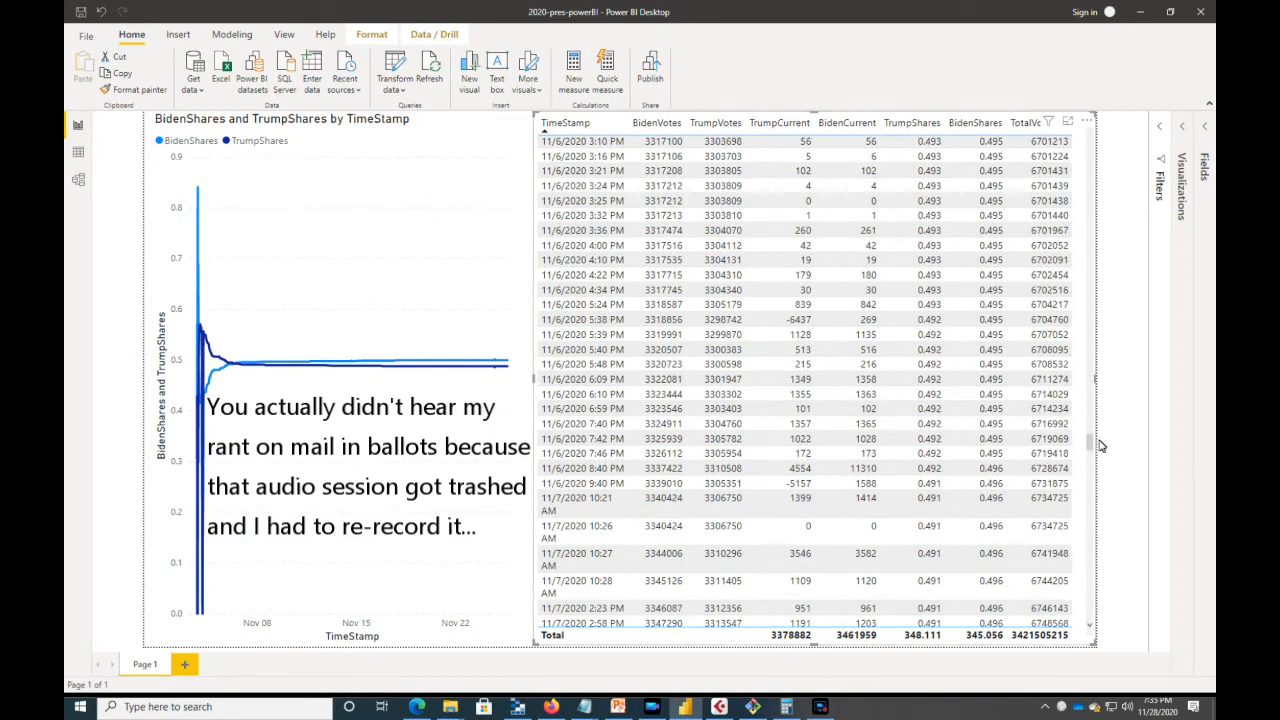
left_click_drag(1090, 476, 1088, 620)
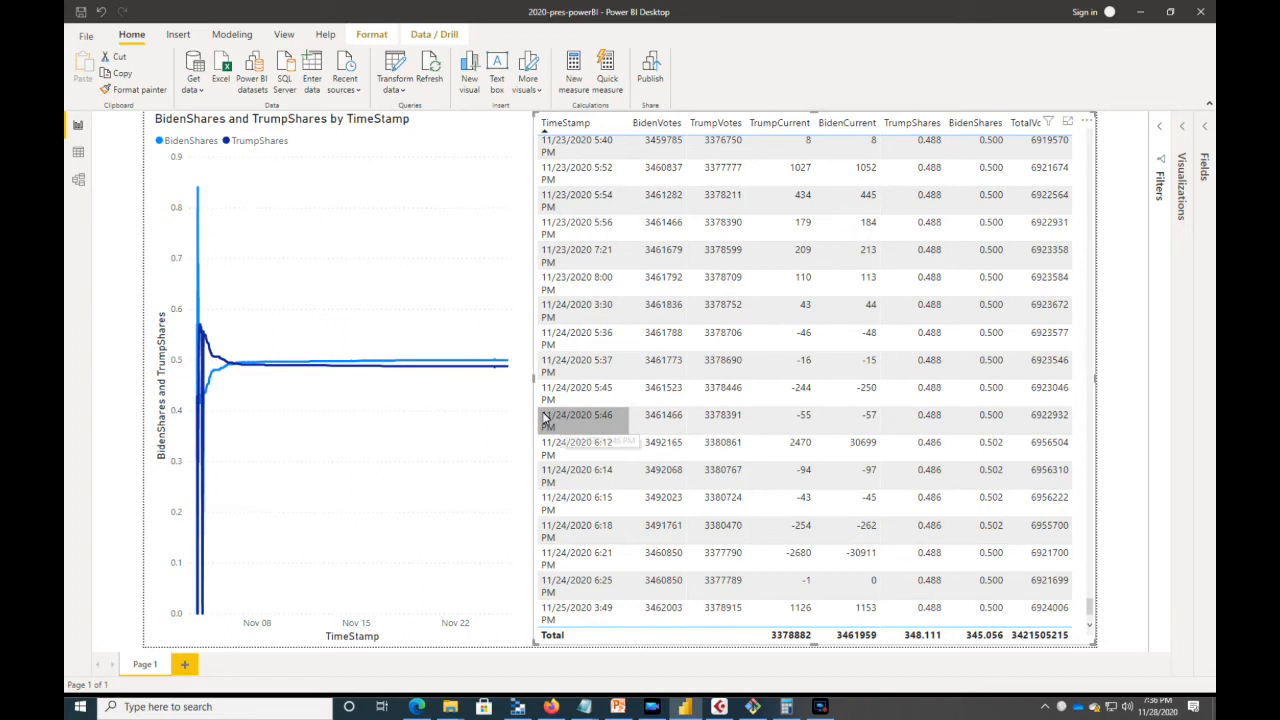
Step: Try to cross-filter the share chart by the table's 11/24/2020 3:30 PM and 5:36 PM rows, keeping the table's last updates in view
mouse_move(492, 364)
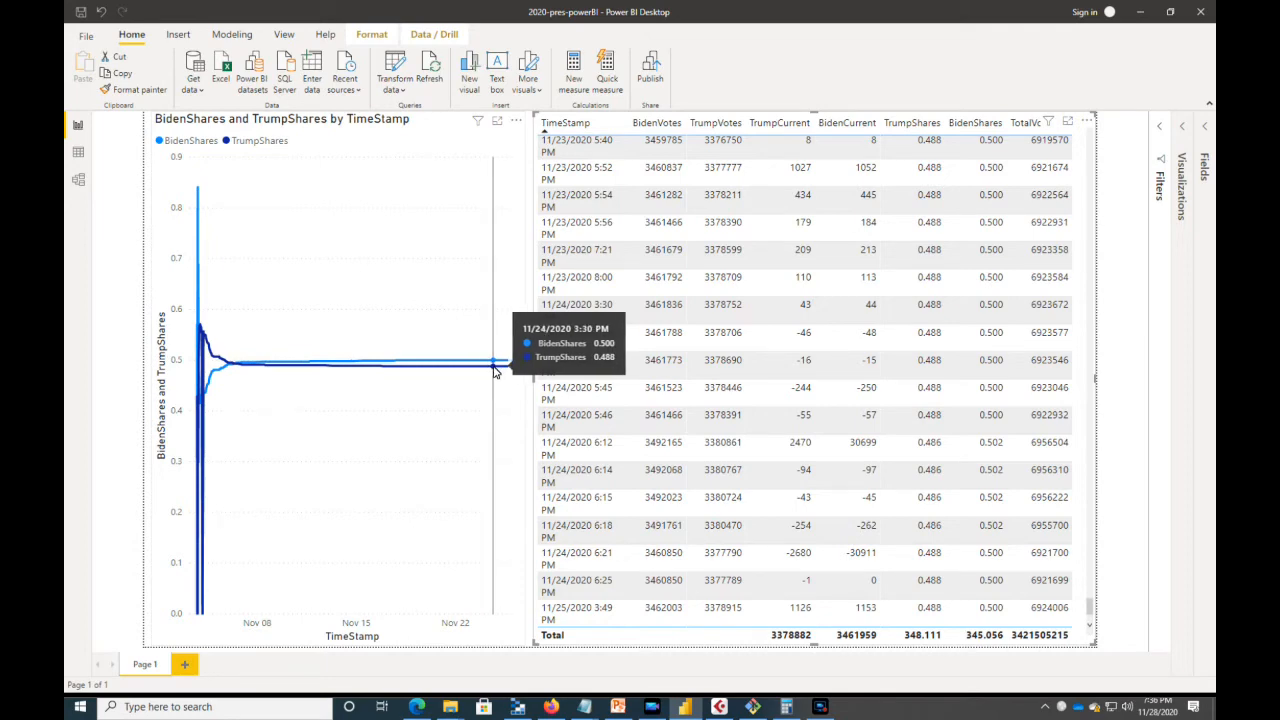
left_click(620, 306)
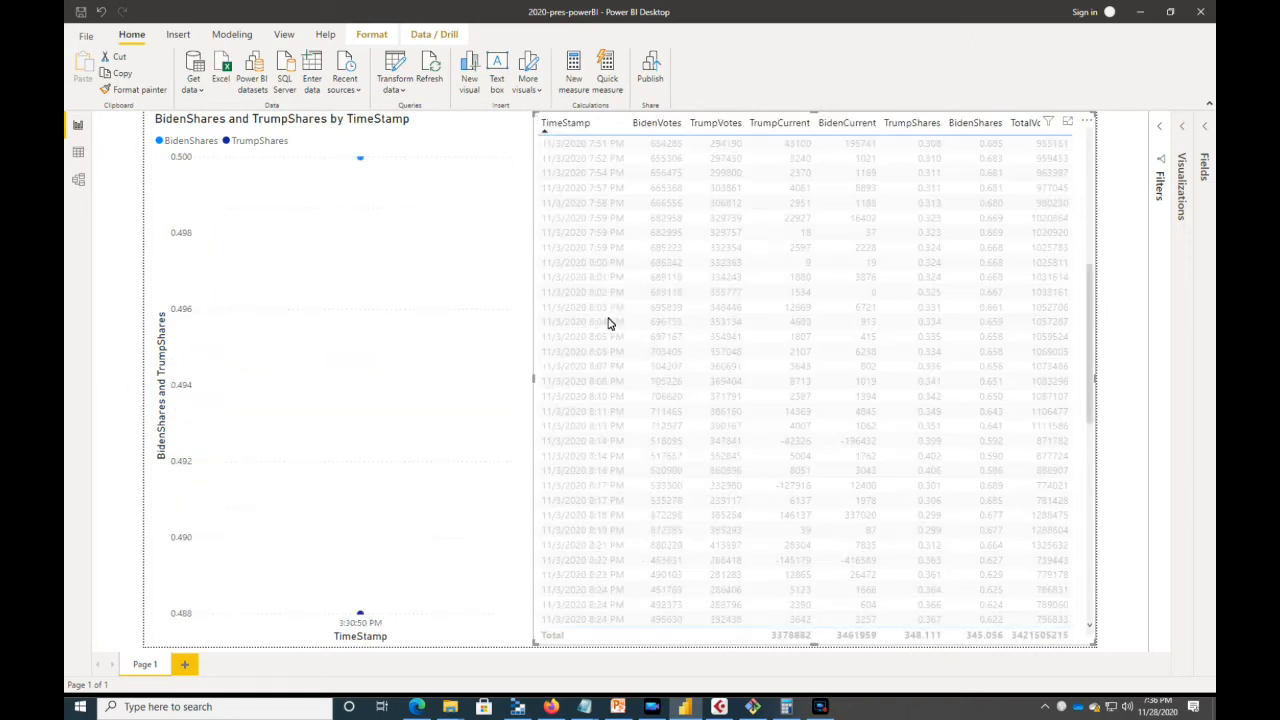
key("super")
left_click(851, 47)
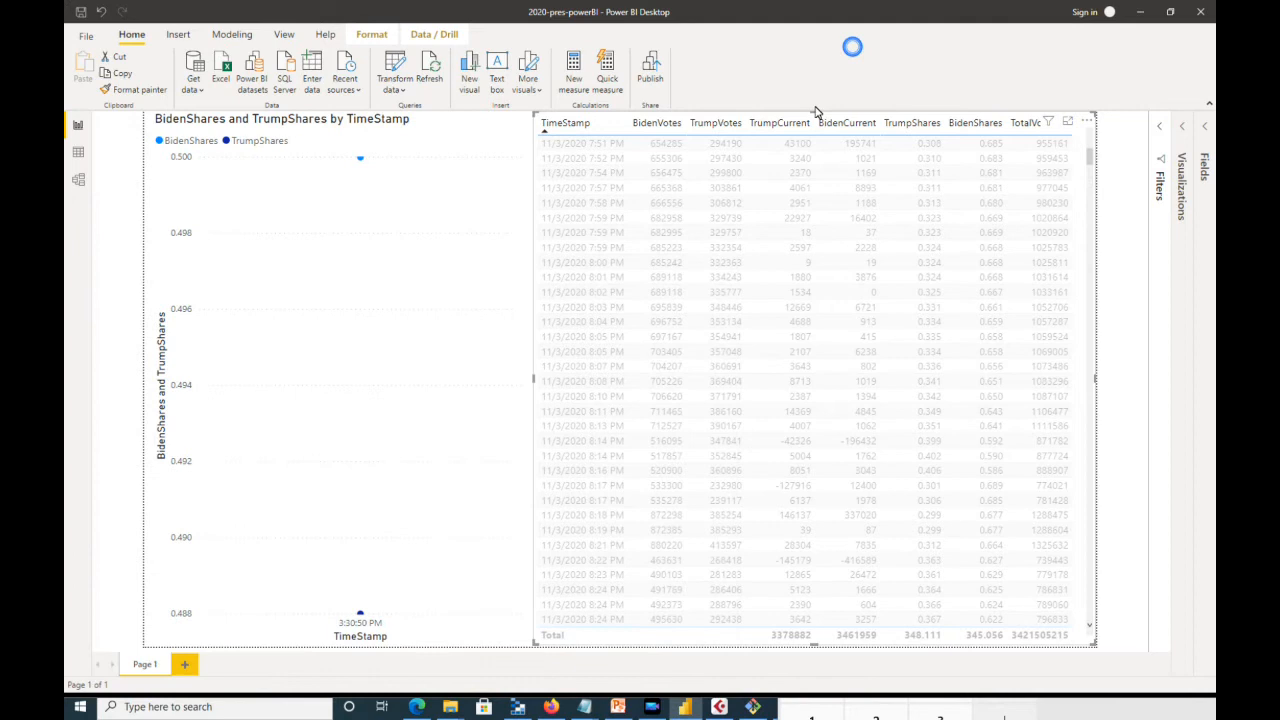
left_click_drag(1090, 158, 1089, 629)
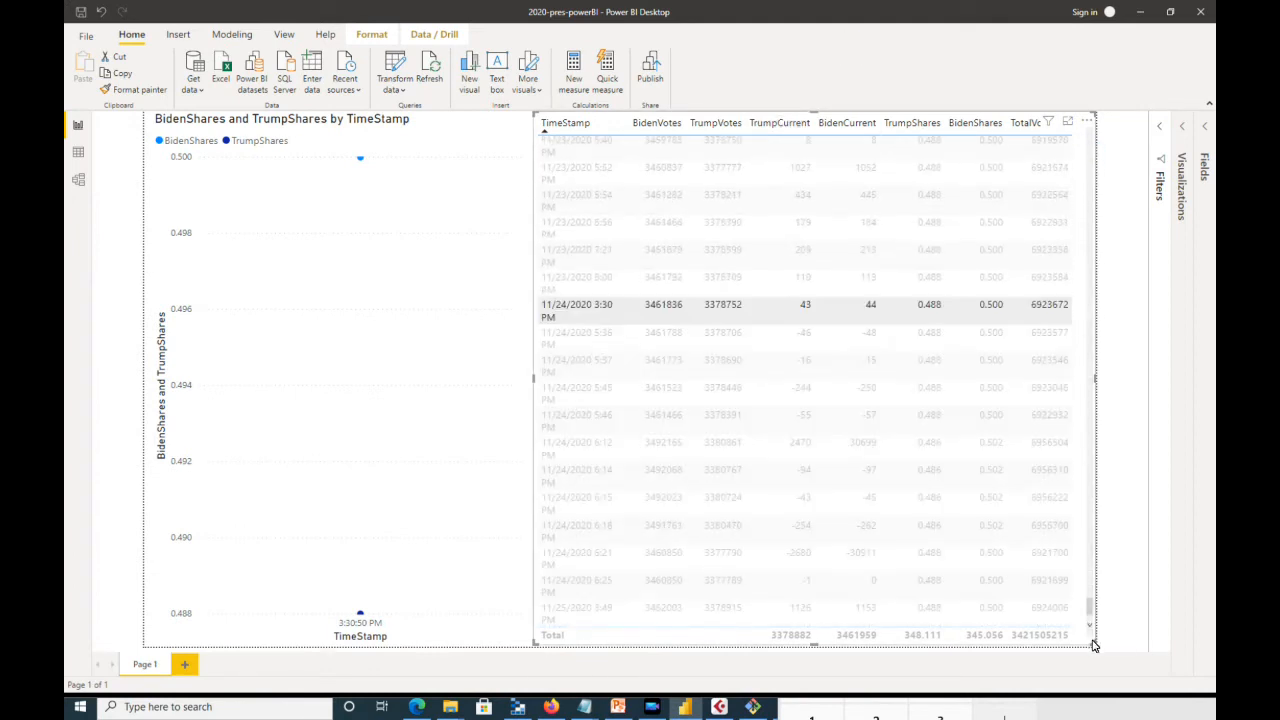
left_click(595, 340)
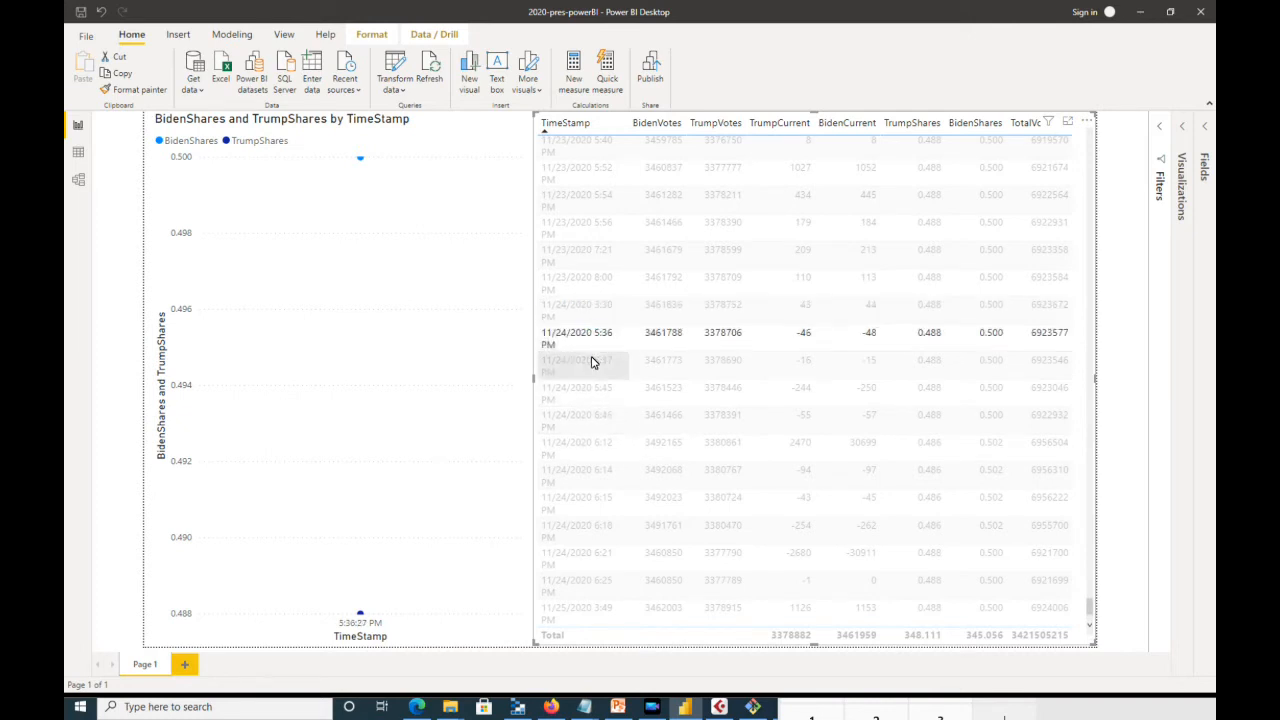
key("super")
left_click(757, 30)
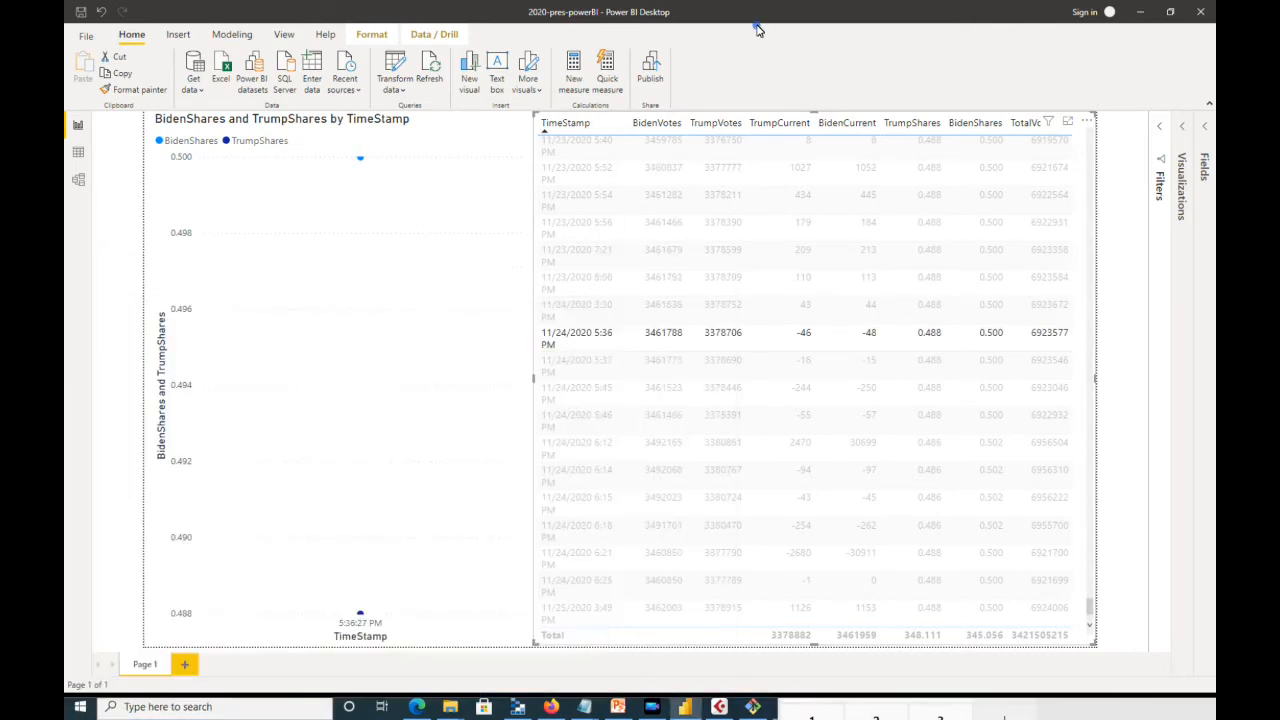
Step: Cross-filter the share chart to the table rows from 11/24/2020 3:30 PM through 11/25/2020 3:49 PM by selecting them together
left_click(589, 320)
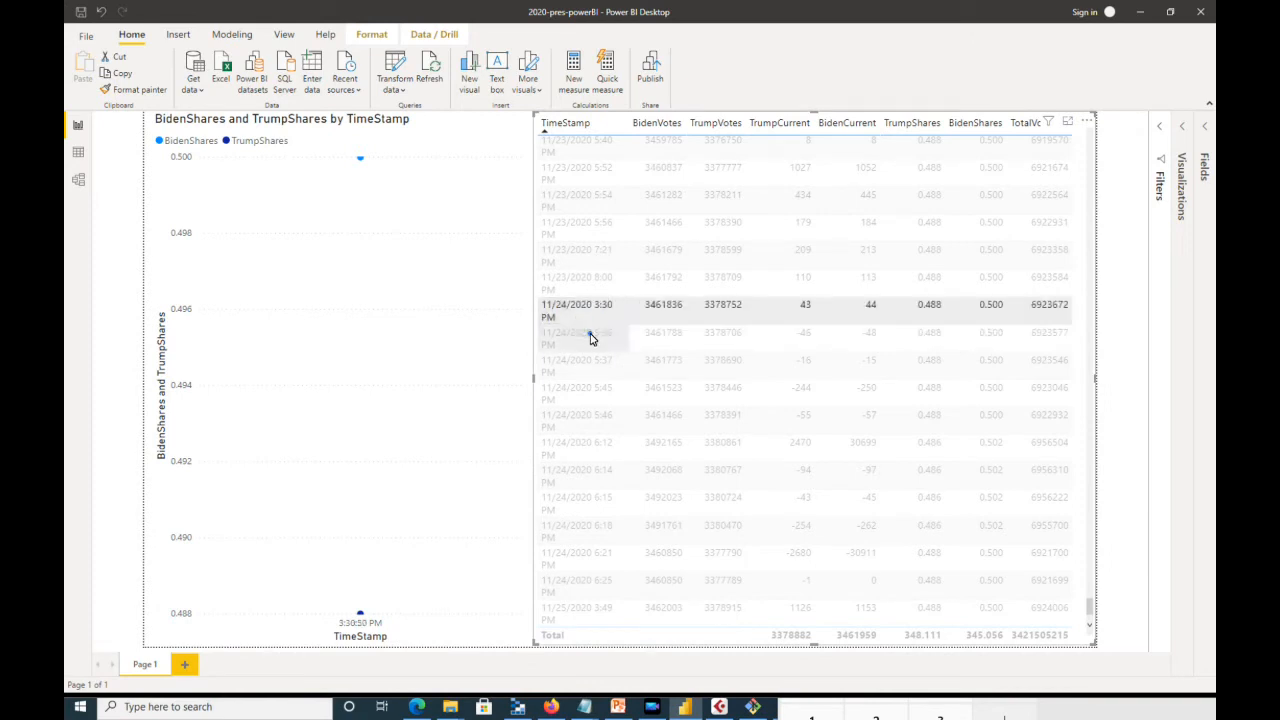
left_click(589, 334, "ctrl")
left_click(590, 372, "ctrl")
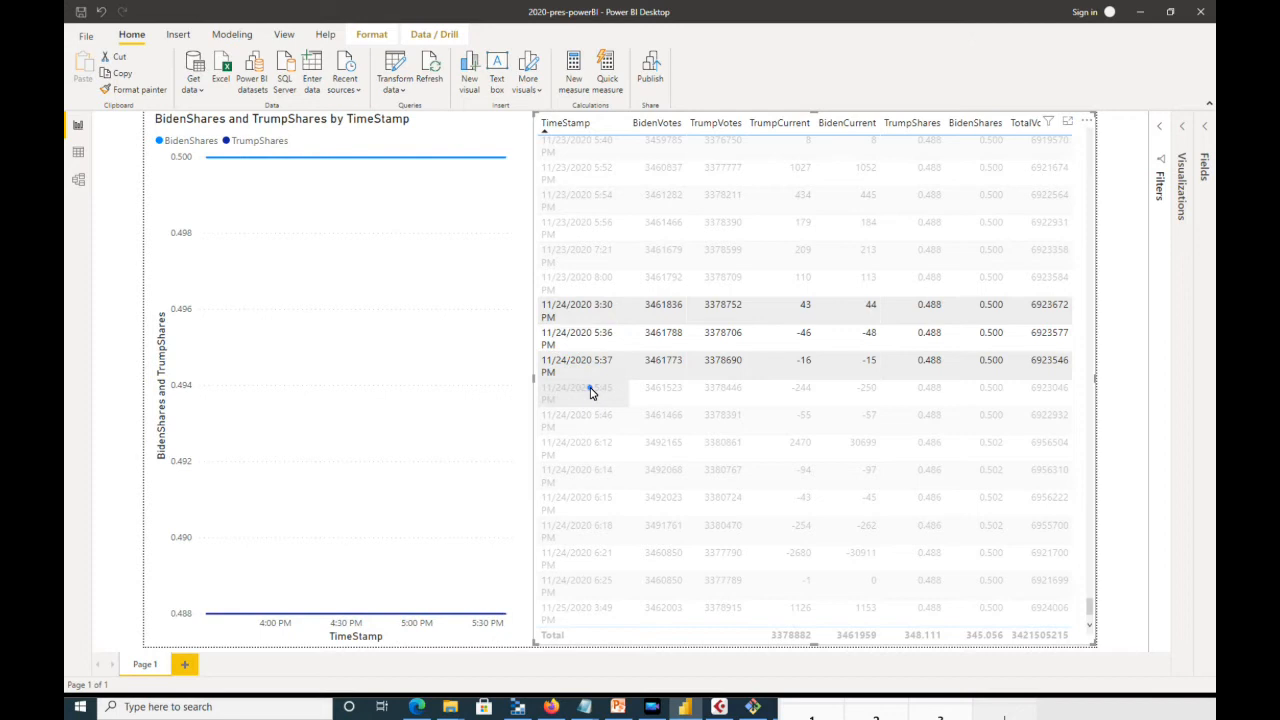
left_click(590, 390, "ctrl")
left_click(594, 417, "ctrl")
left_click(594, 449, "ctrl")
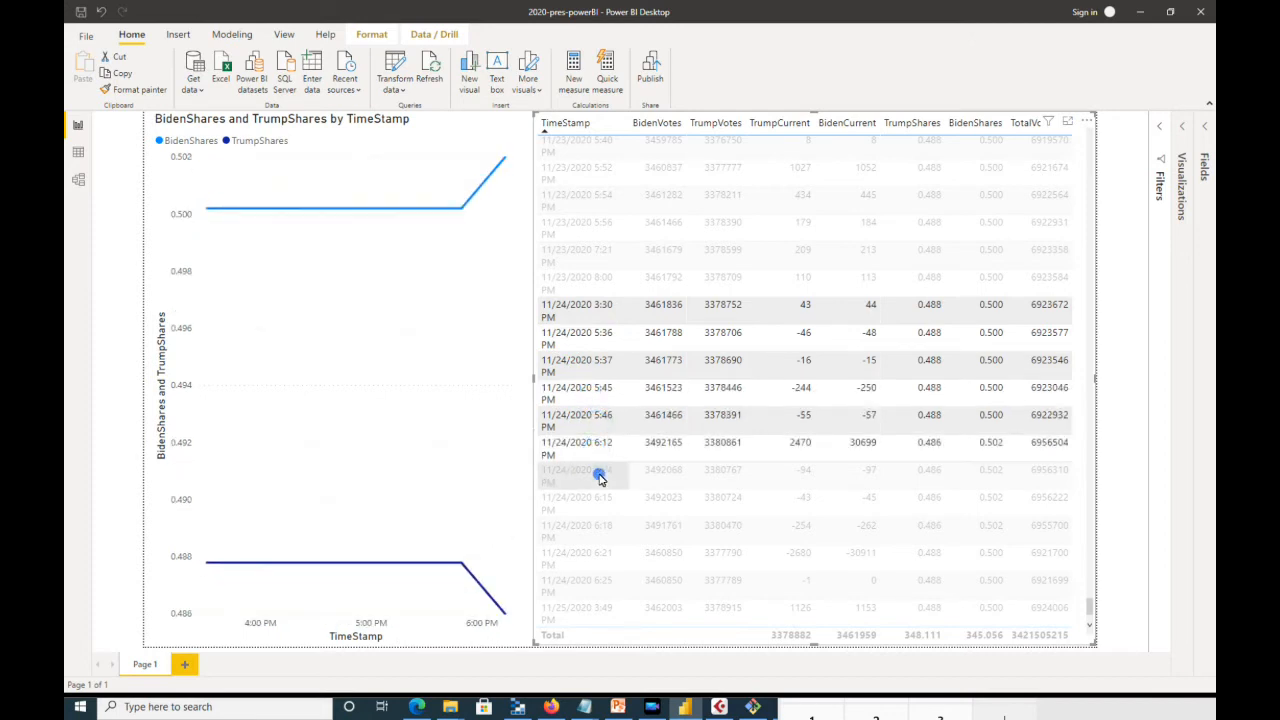
left_click(598, 476, "ctrl")
left_click(597, 497, "ctrl")
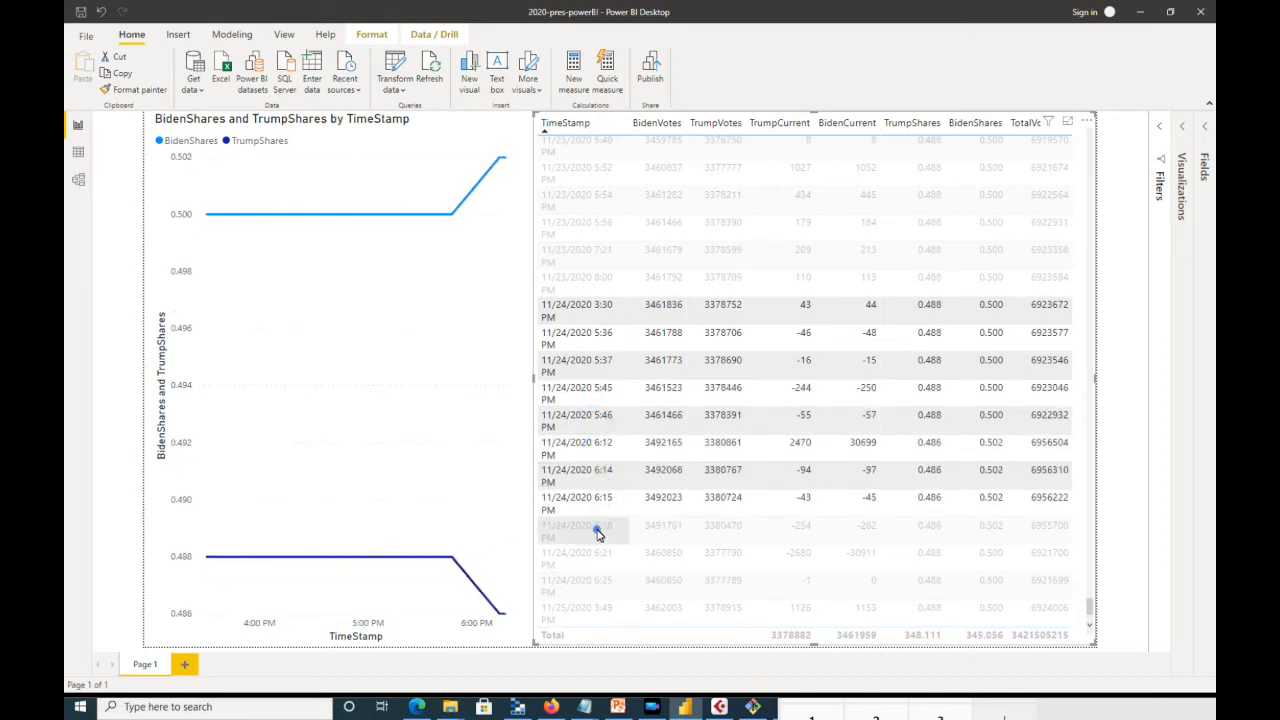
left_click(596, 528, "ctrl")
left_click(595, 557, "ctrl")
left_click(594, 585, "ctrl")
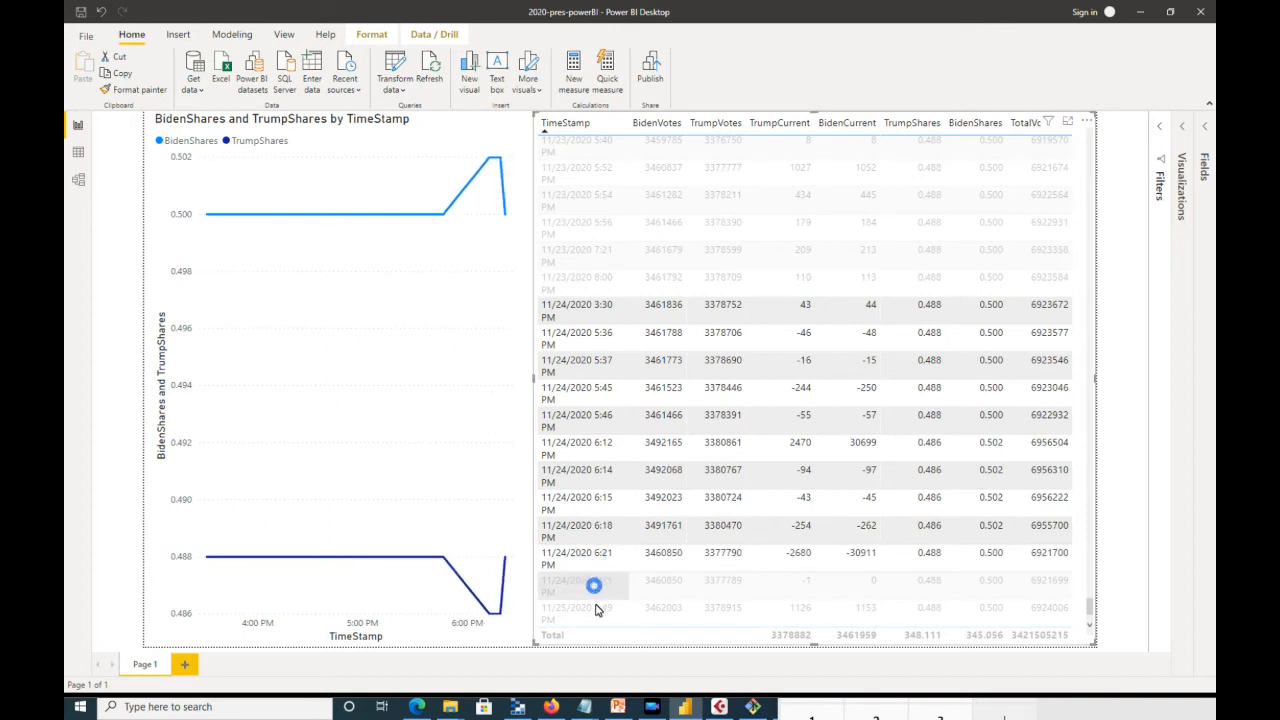
left_click(595, 612, "ctrl")
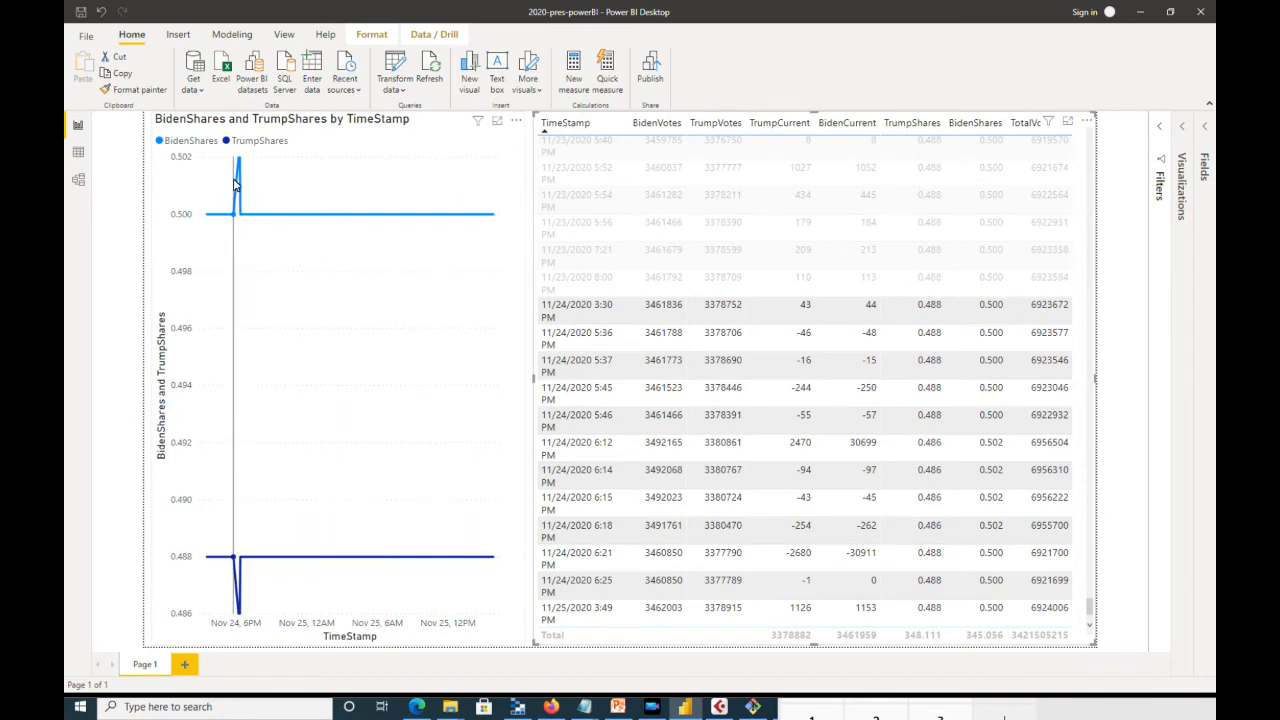
Step: Examine the BidenShares and TrumpShares values around the 11/24/2020 evening spike in the filtered line chart
mouse_move(239, 164)
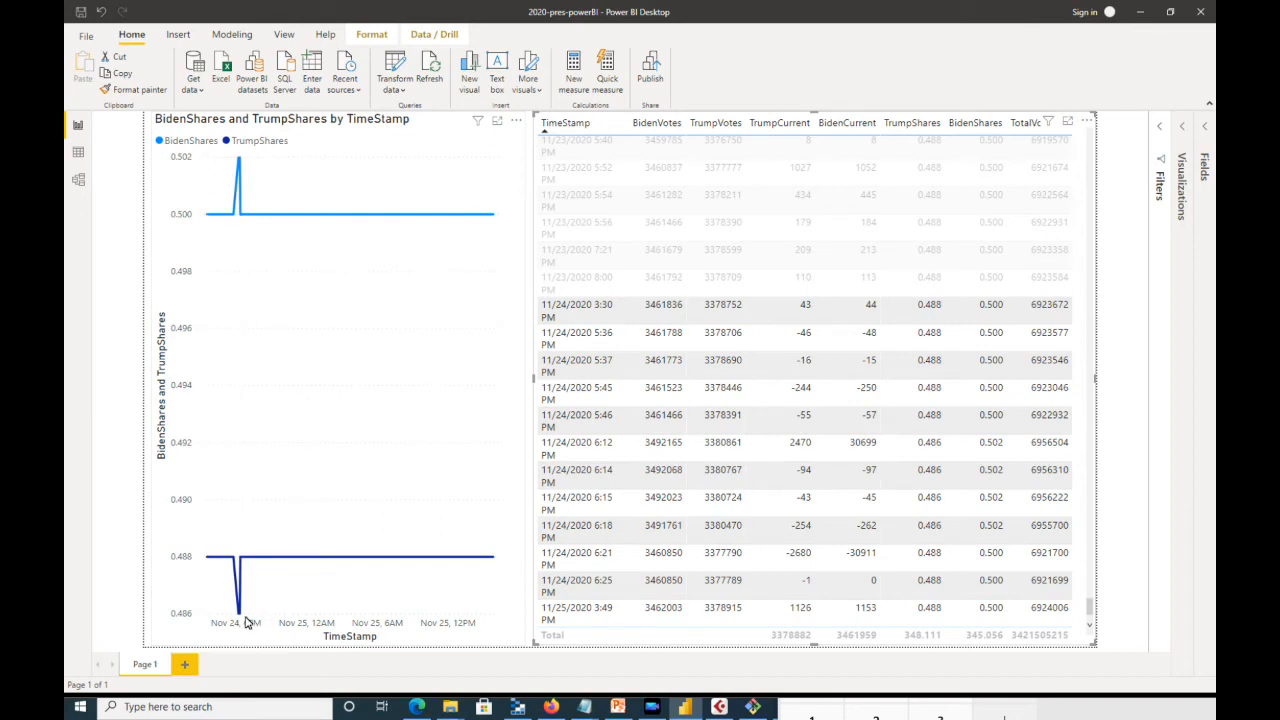
mouse_move(240, 614)
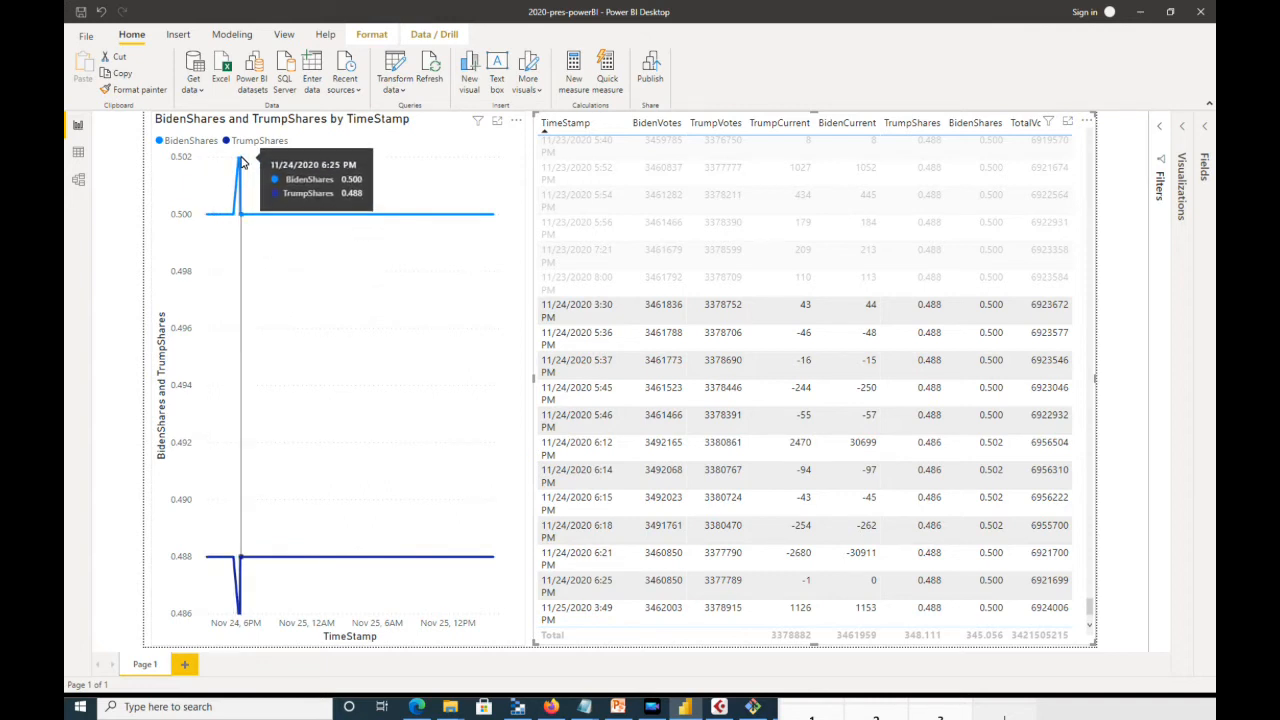
mouse_move(240, 198)
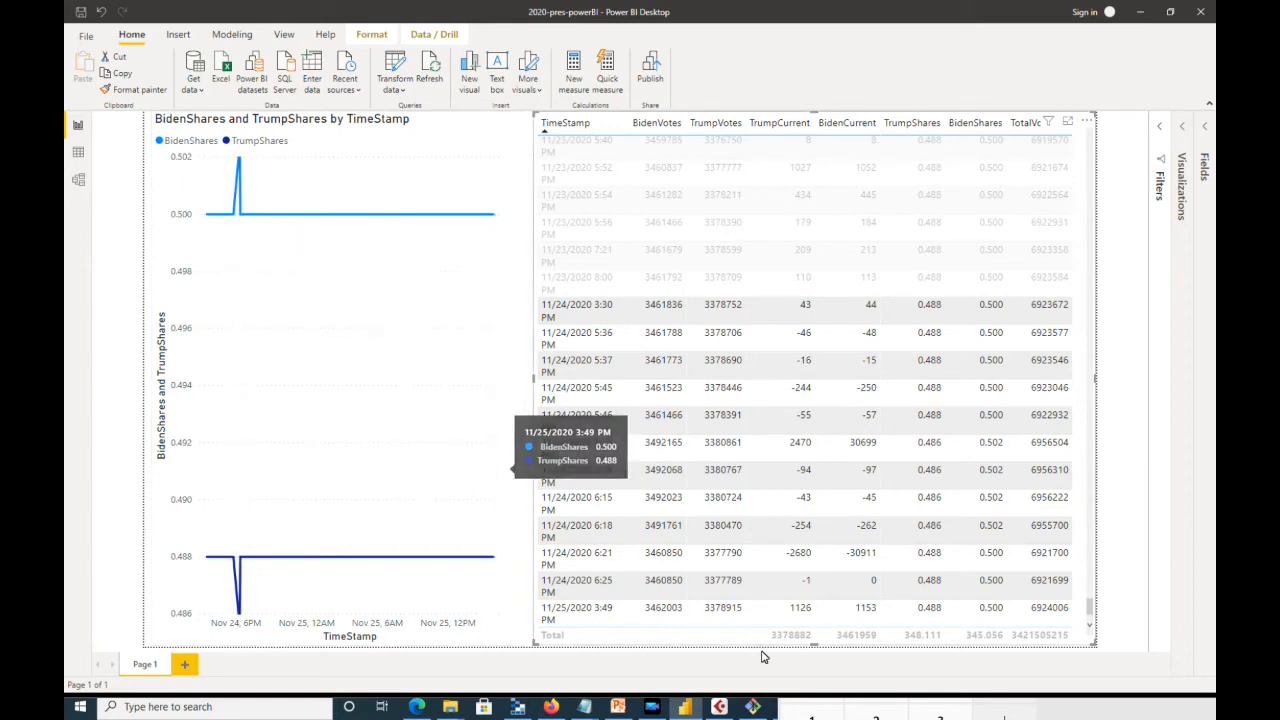
Step: Cross-filter the chart to the 11/24/2020 6:12 PM row alone, and switch to the Git terminal showing pensylania.json, moving it clear of that row
mouse_move(752, 707)
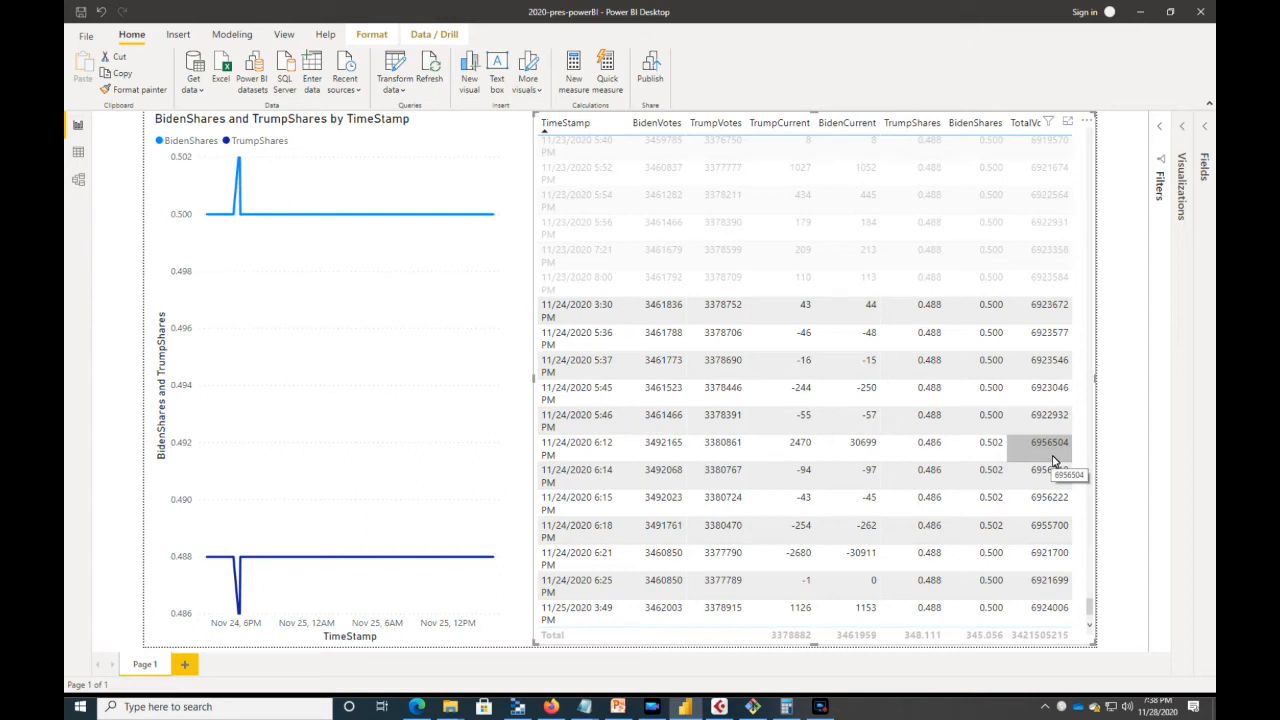
left_click(578, 455)
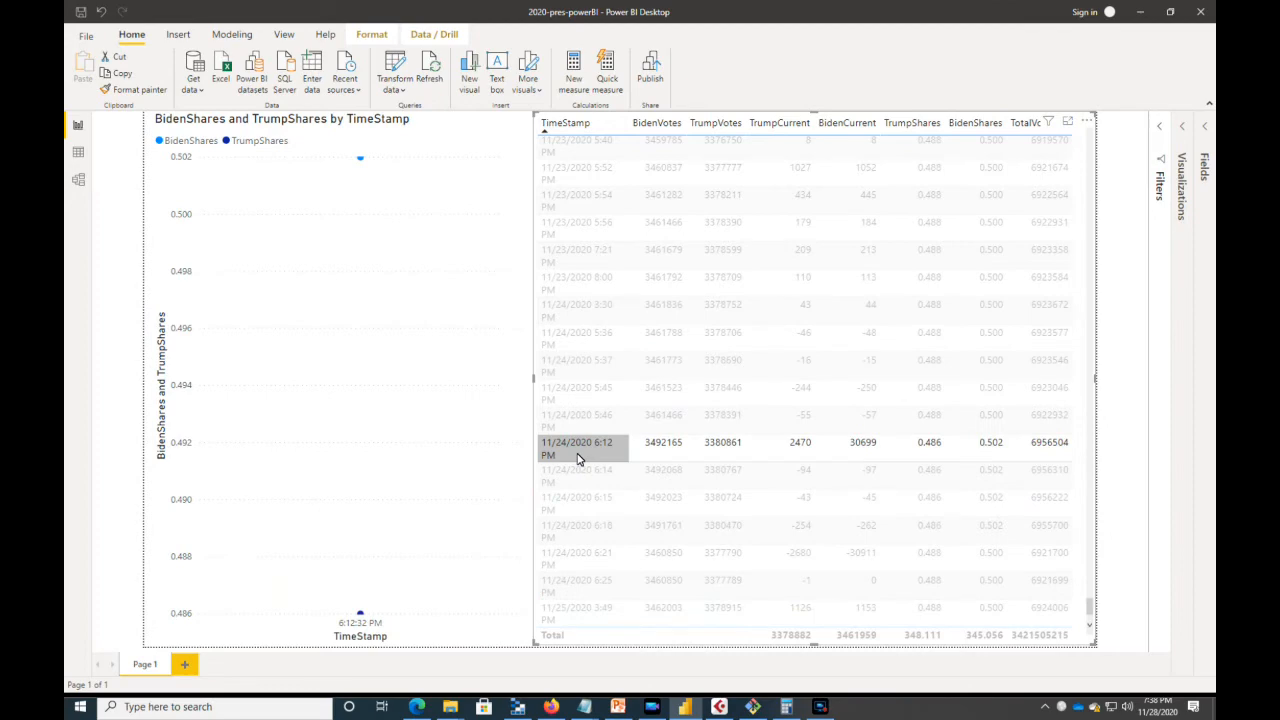
left_click(758, 708)
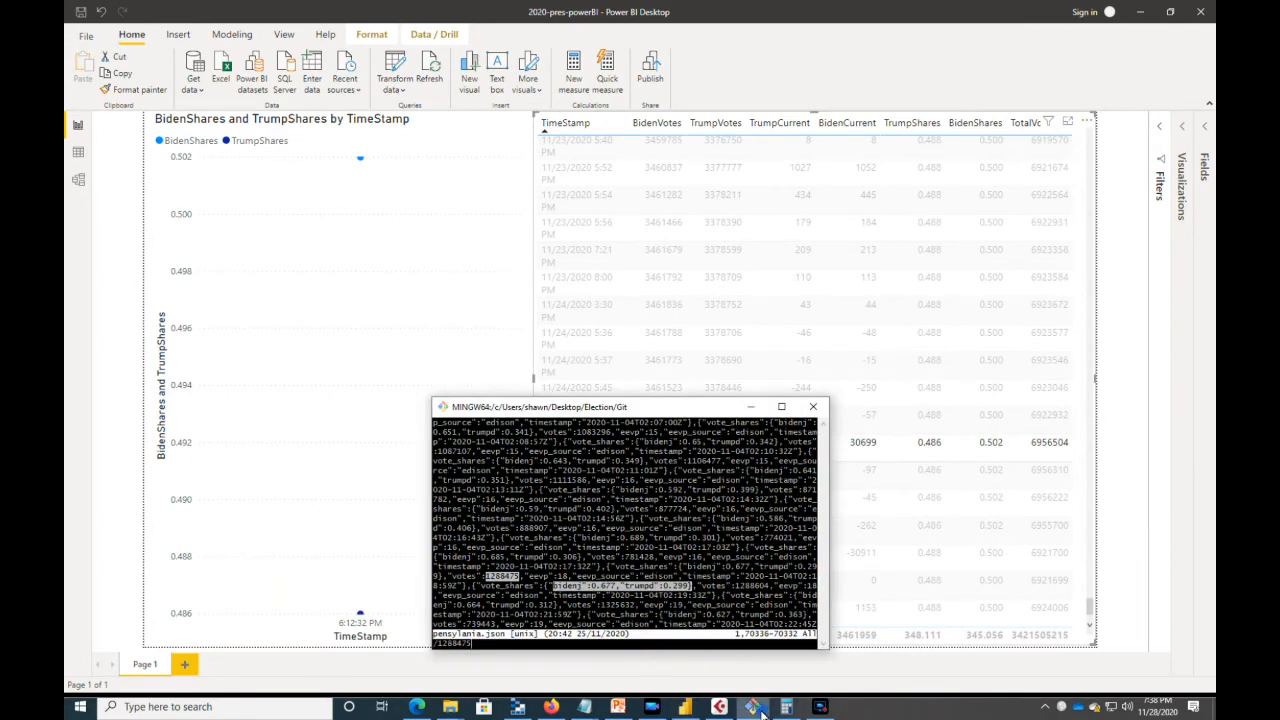
left_click_drag(691, 411, 629, 144)
Step: Return to the start of pensylania.json and try searching for the vote total 6945, clearing the mistyped search terms
type("1")
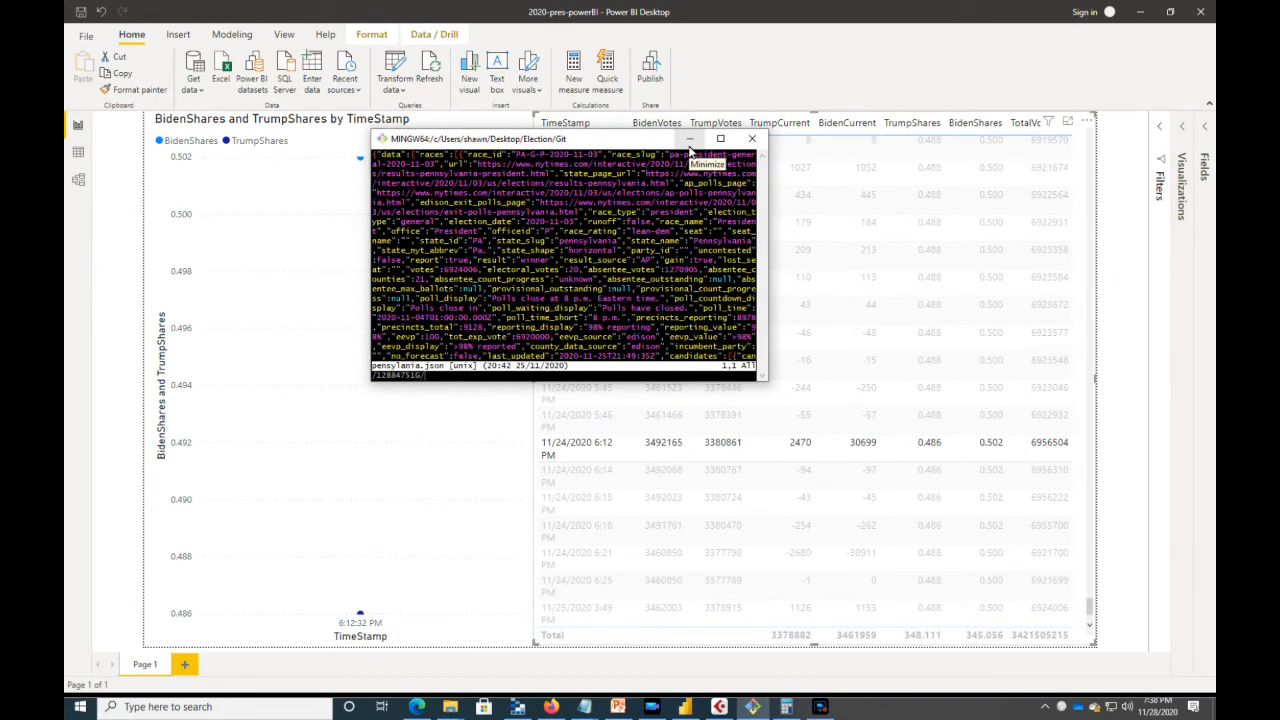
type("G/69")
type("565")
key("BackSpace")
key("BackSpace")
key("BackSpace")
key("BackSpace")
key("BackSpace")
key("BackSpace")
key("BackSpace")
key("BackSpace")
key("BackSpace")
key("BackSpace")
key("BackSpace")
key("BackSpace")
key("BackSpace")
key("BackSpace")
key("BackSpace")
key("BackSpace")
type("/6945")
key("Return")
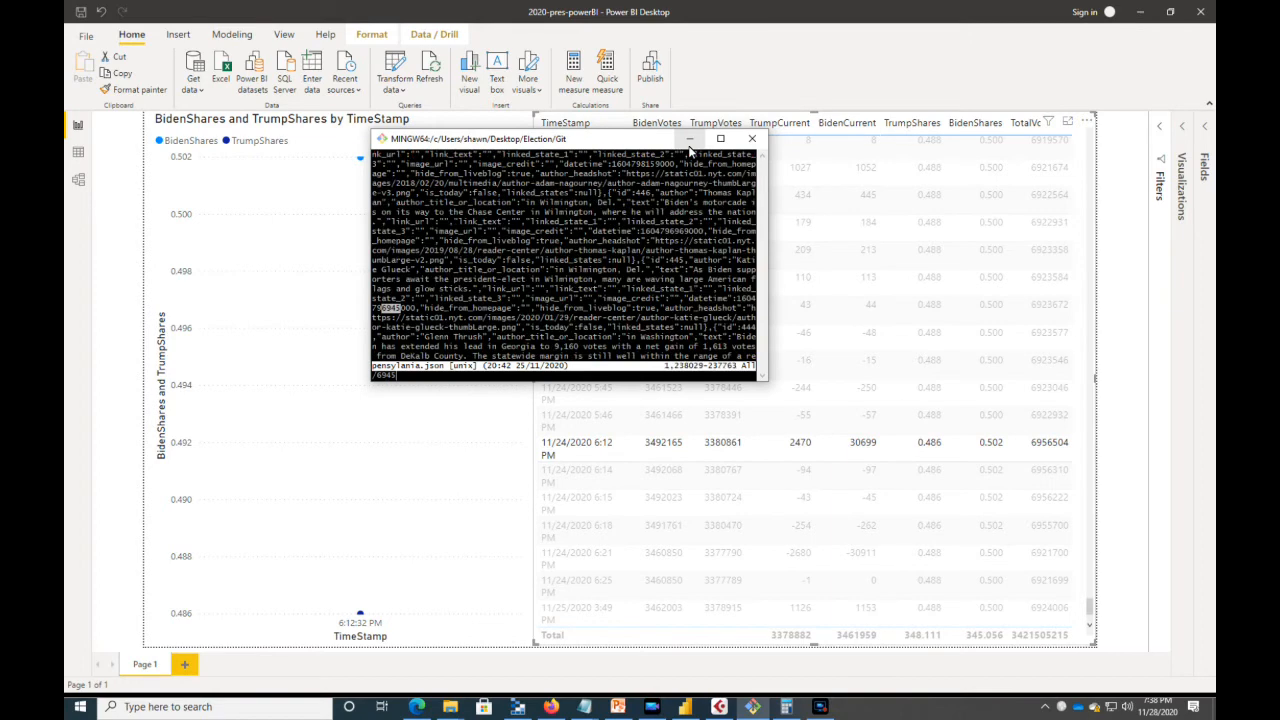
key("BackSpace")
key("BackSpace")
key("BackSpace")
key("BackSpace")
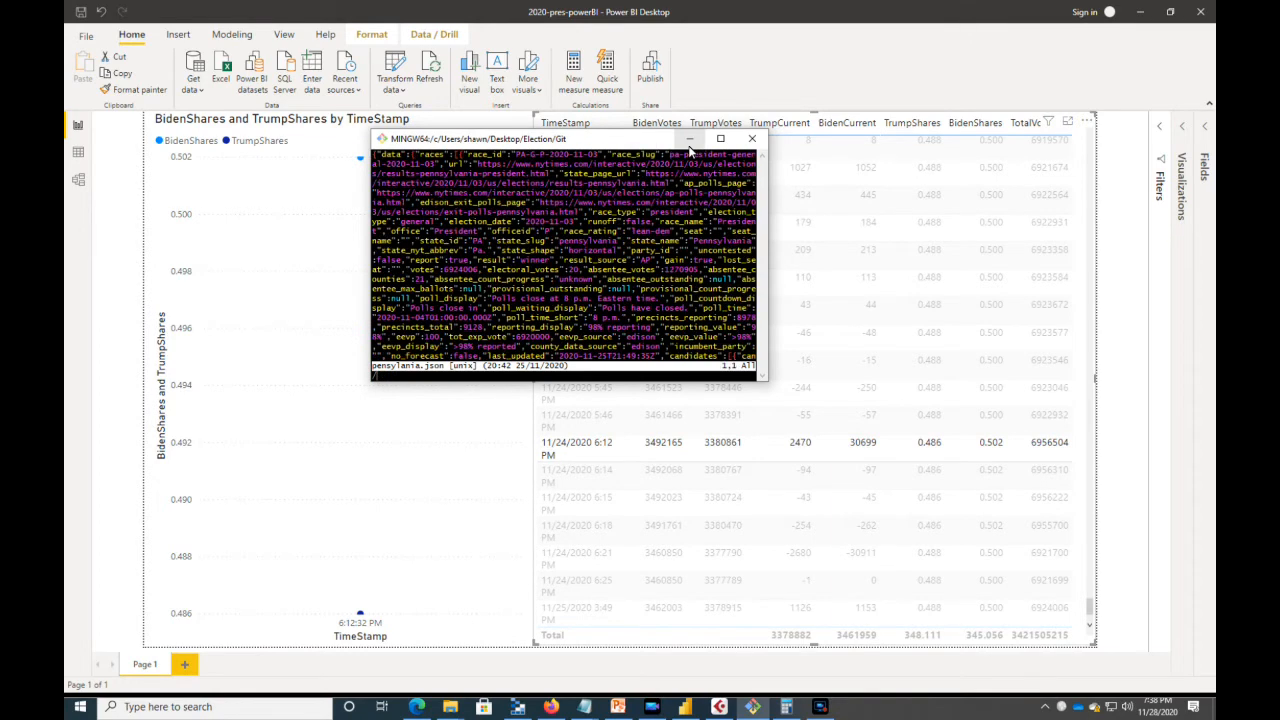
Step: Search pensylania.json for the vote total 6956504 and highlight the time 00:12:32Z in its timestamp
type("695650")
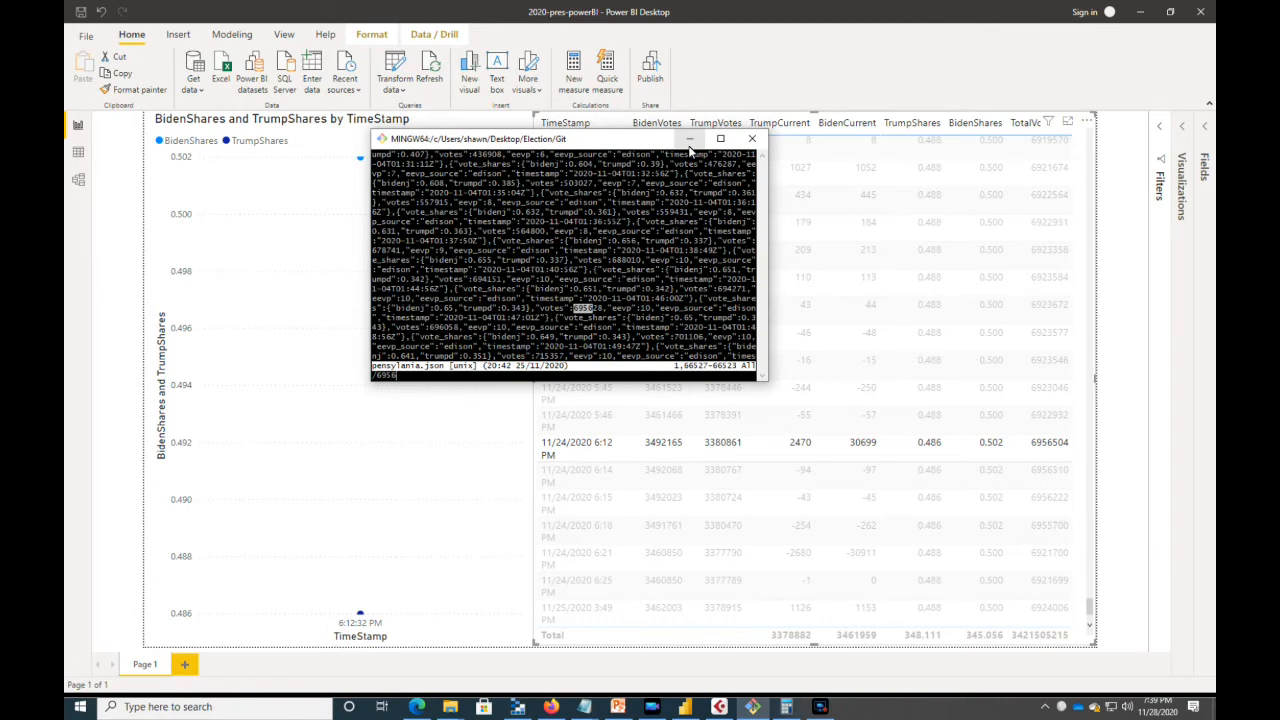
type("4")
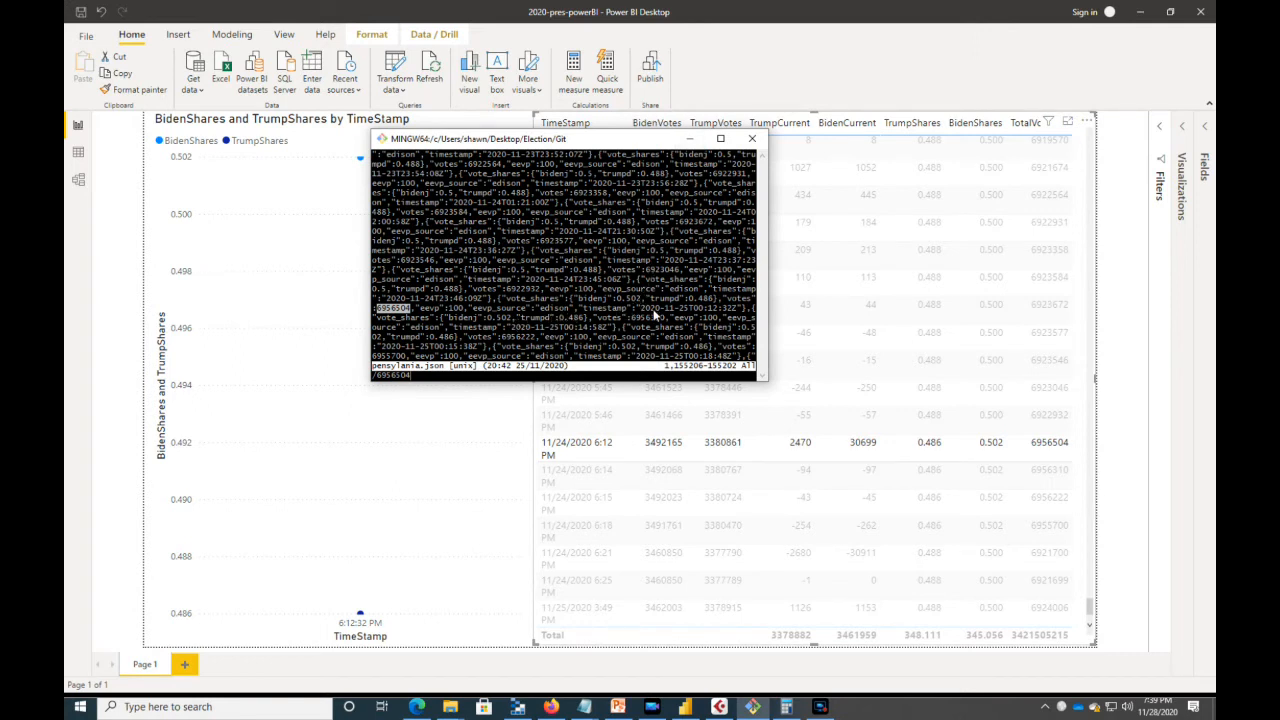
left_click_drag(641, 306, 728, 313)
left_click(673, 316)
left_click_drag(686, 308, 691, 313)
left_click_drag(692, 313, 736, 313)
left_click(694, 311)
Step: Switch to the Edge browser, search the web for "utc to pensyvania time" in a new tab, and move the window so the results fit
left_click(417, 706)
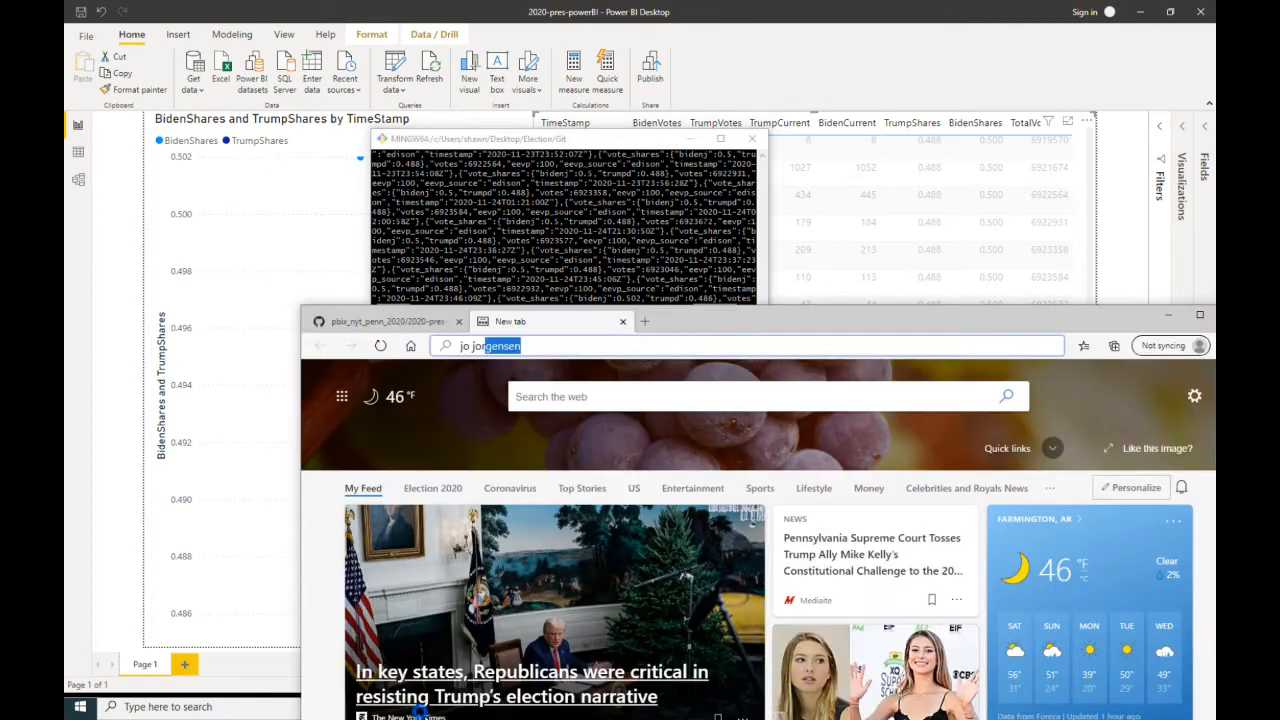
left_click_drag(670, 318, 690, 348)
left_click(666, 353)
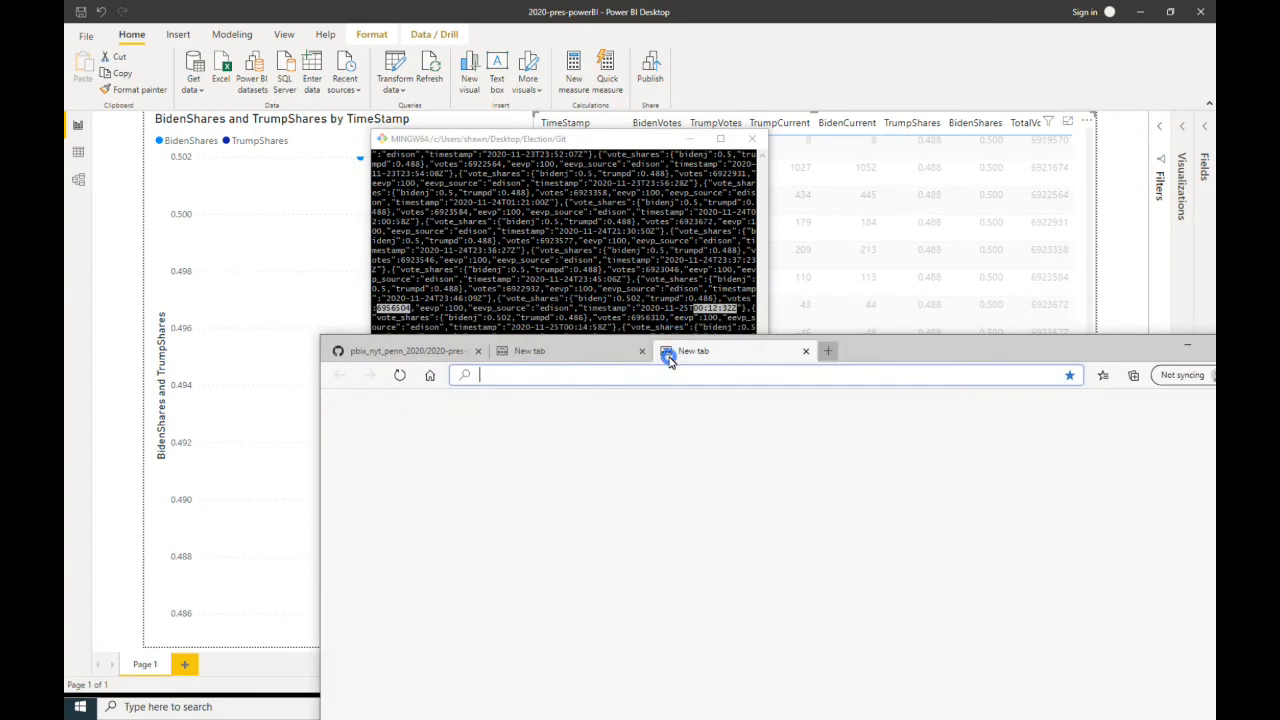
type("utc to pen")
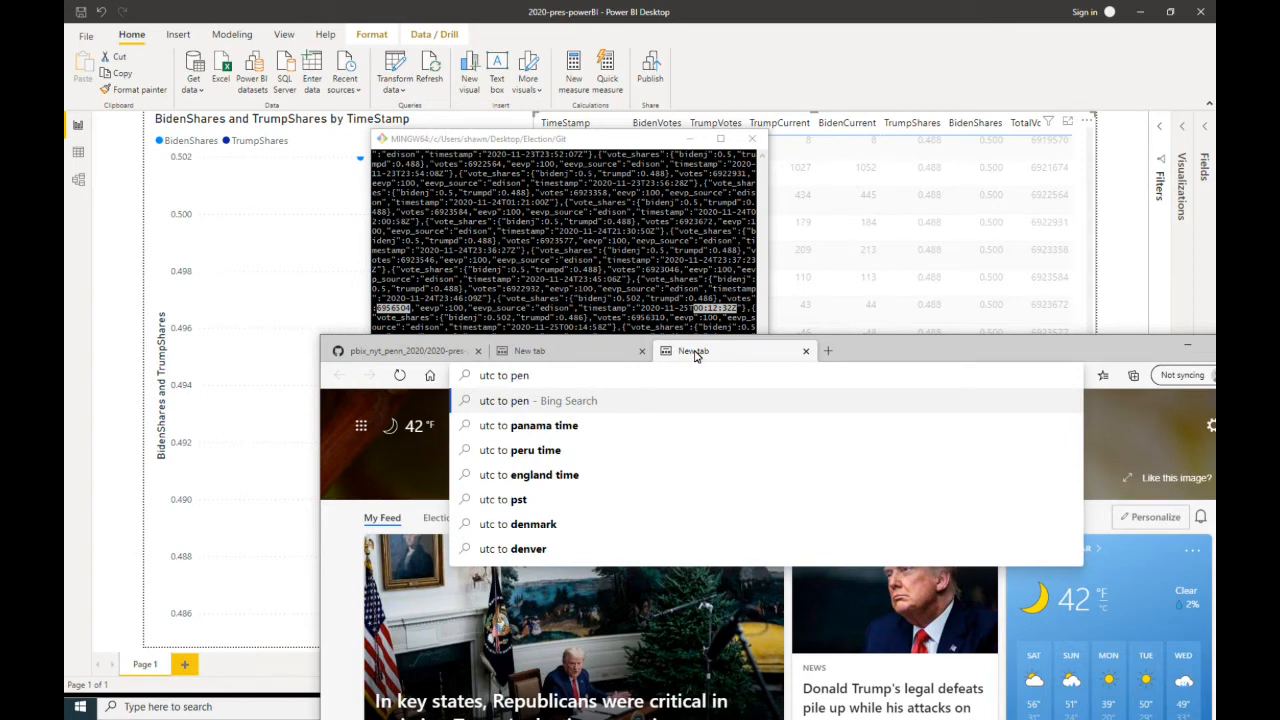
type("syvania")
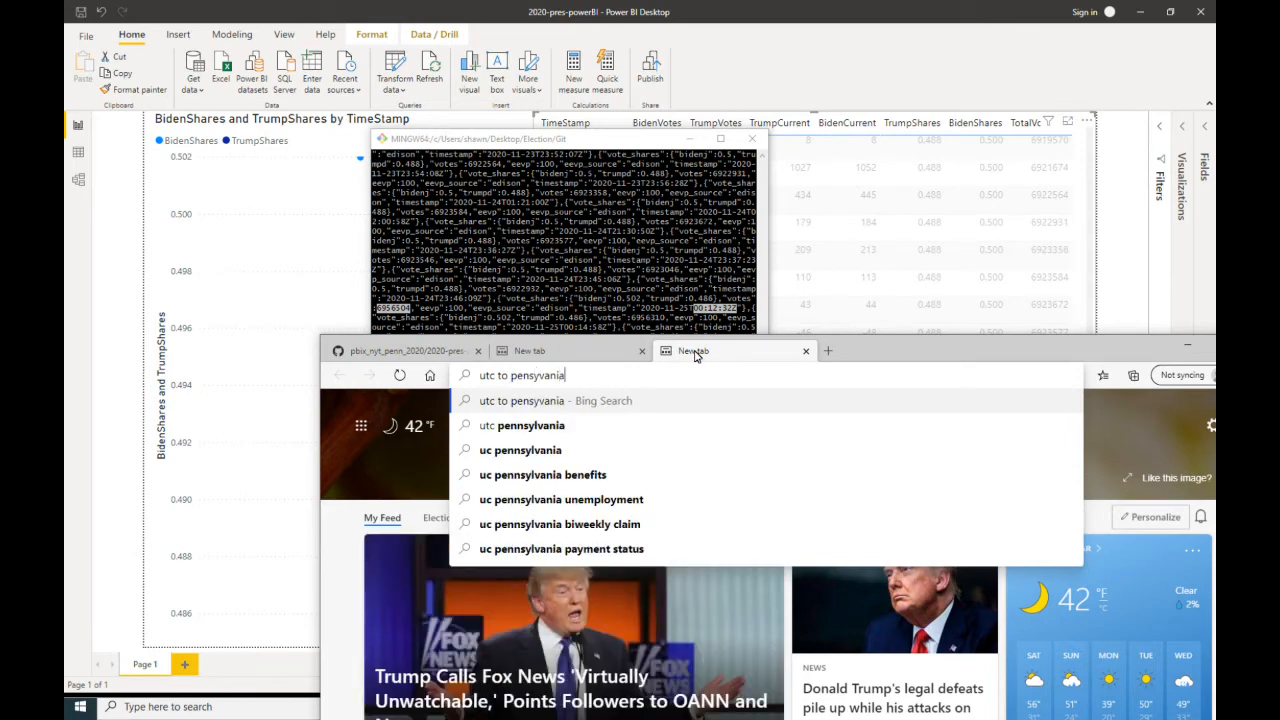
type(" time")
key("Return")
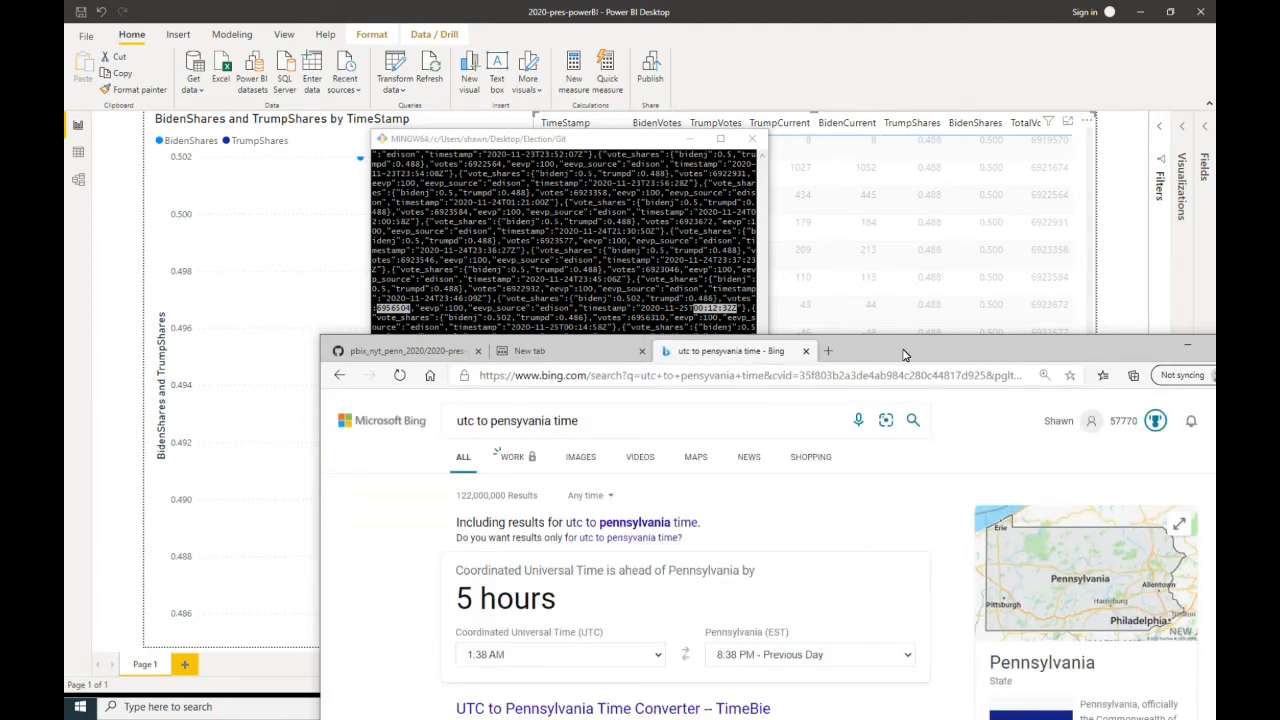
left_click_drag(903, 355, 860, 42)
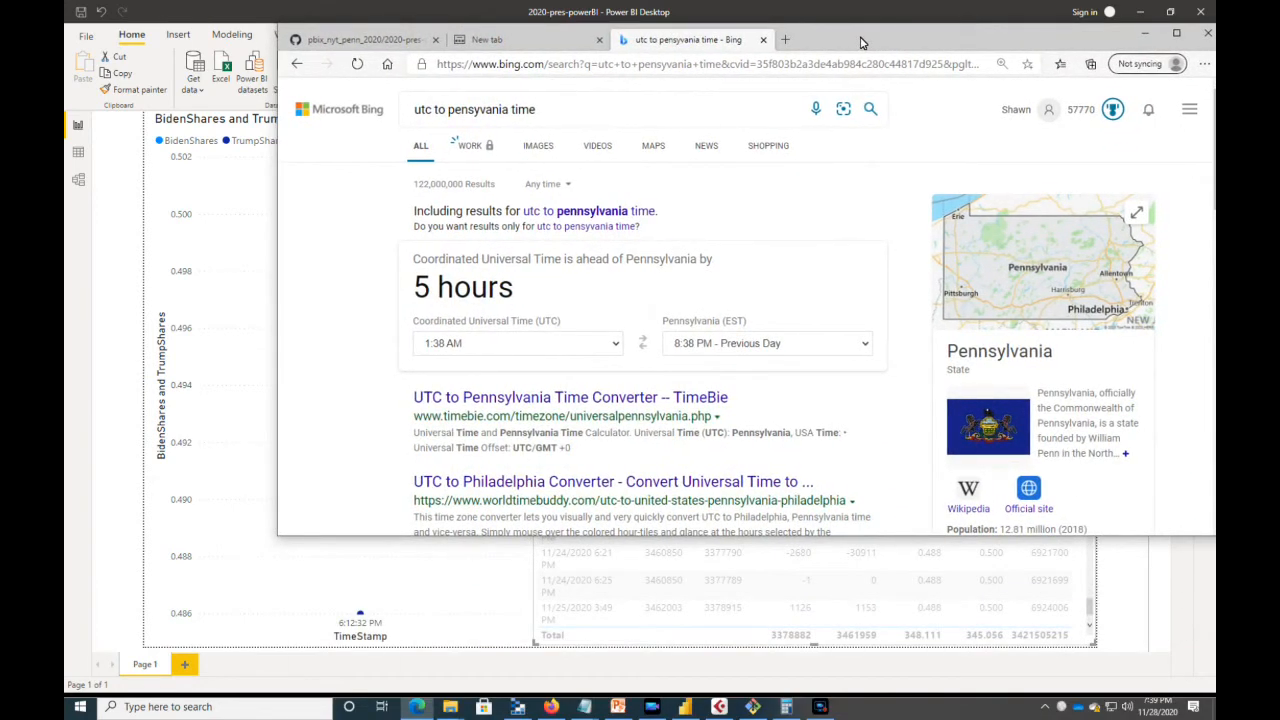
left_click_drag(861, 42, 867, 46)
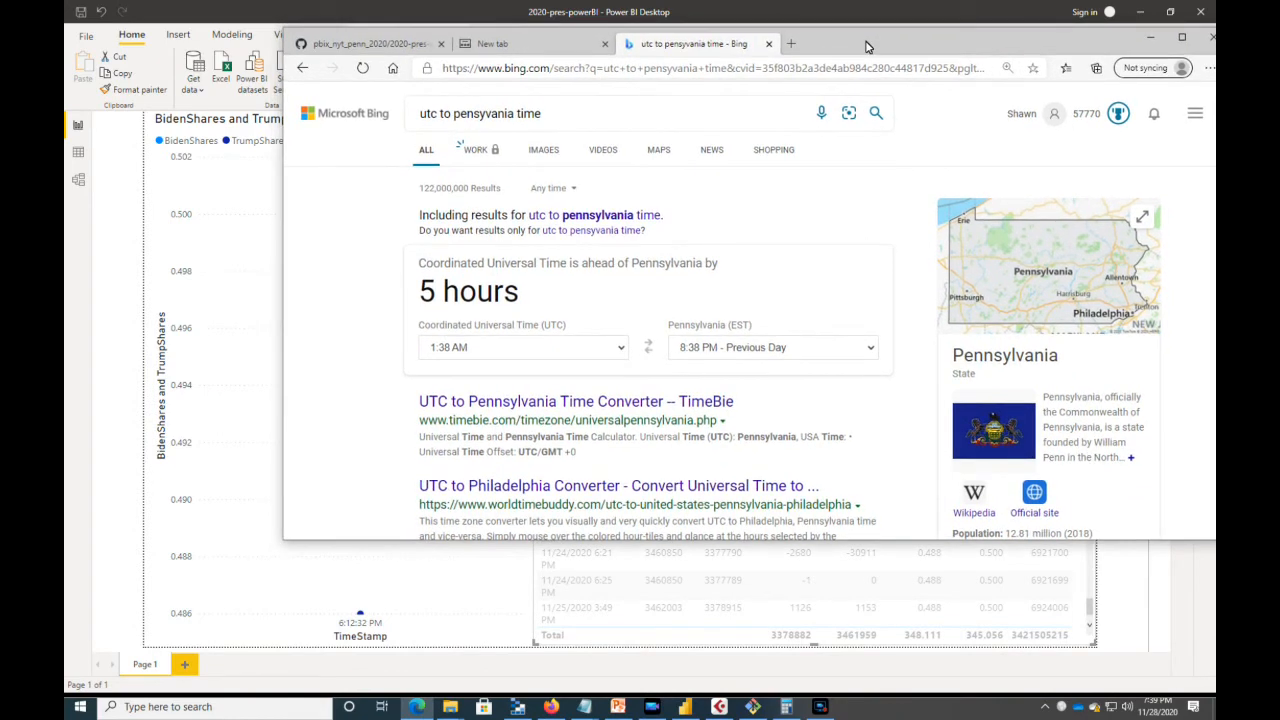
left_click_drag(867, 46, 869, 49)
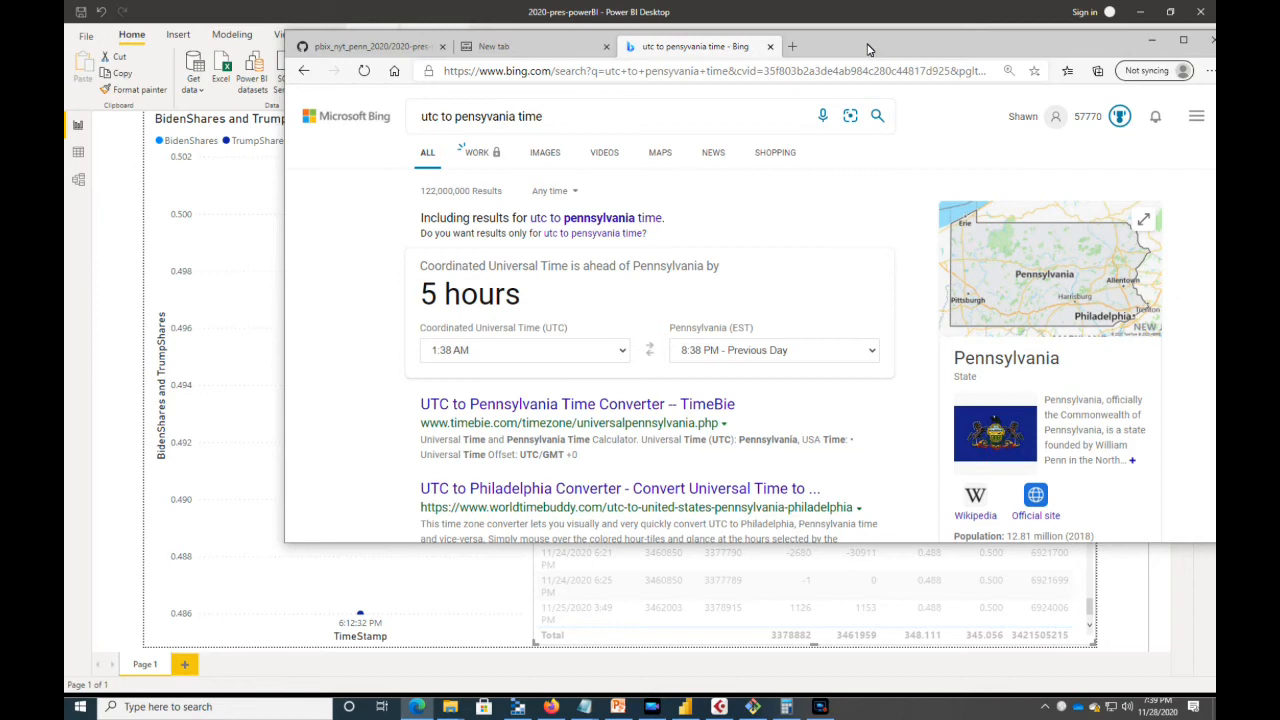
Step: Open the TimeBie UTC to Pennsylvania converter and convert 0:30 AM UTC, keeping the highlighted JSON timestamp in view
left_click(565, 404)
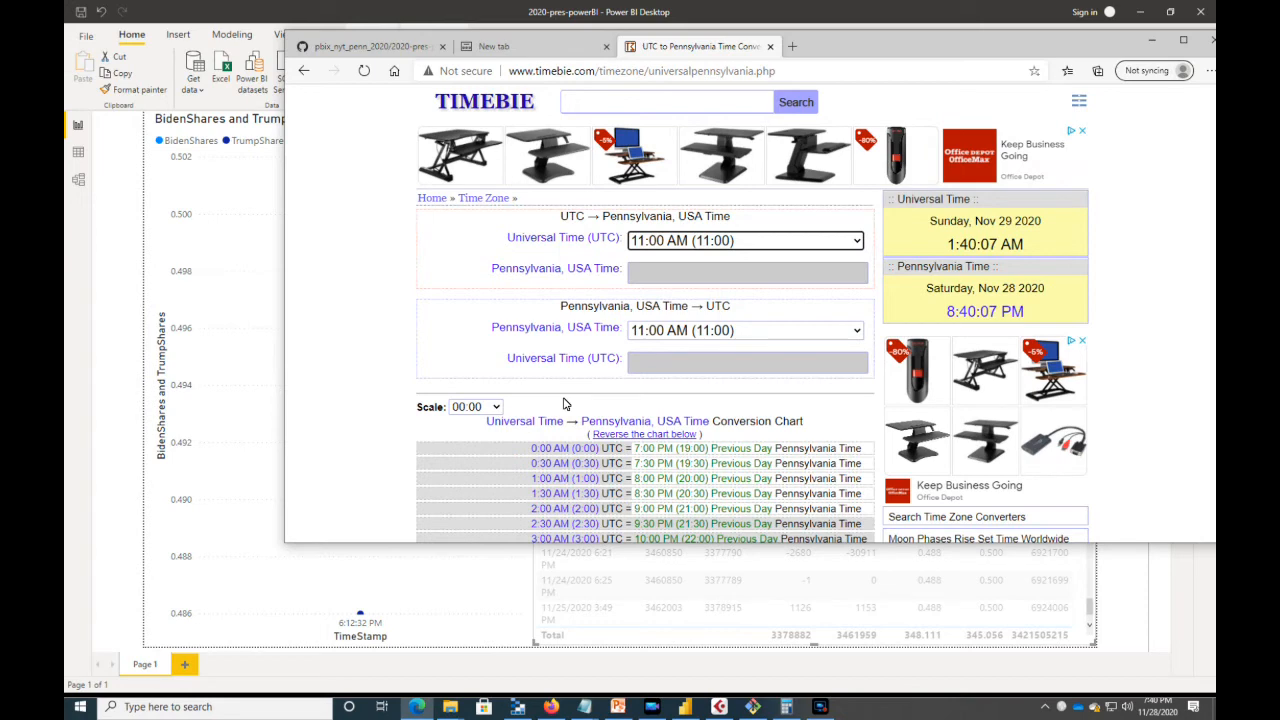
left_click_drag(894, 57, 937, 309)
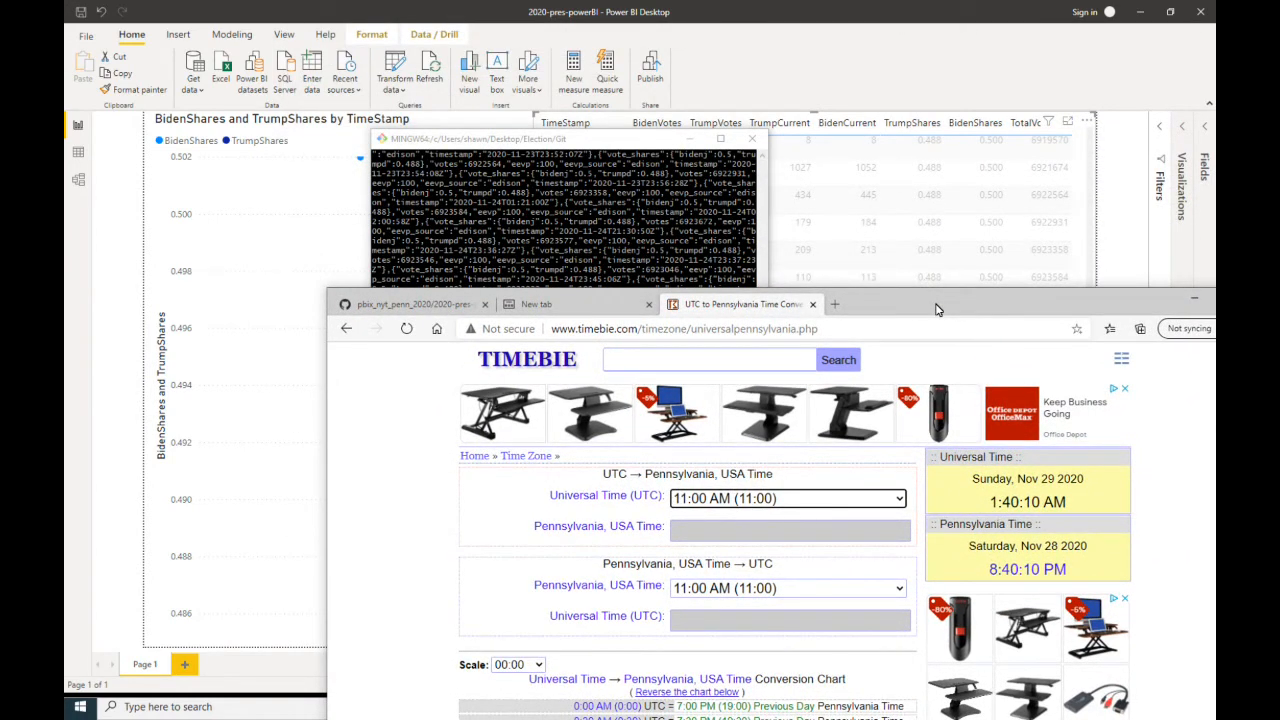
left_click_drag(937, 309, 930, 337)
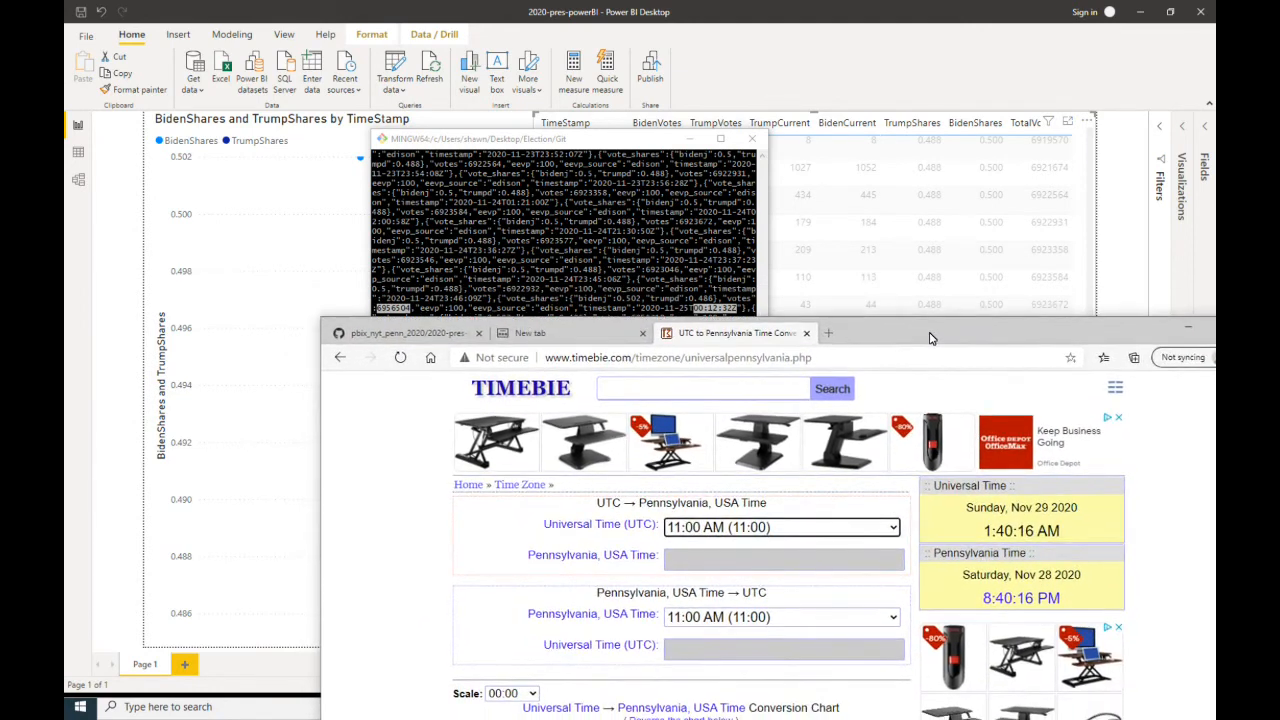
left_click(895, 528)
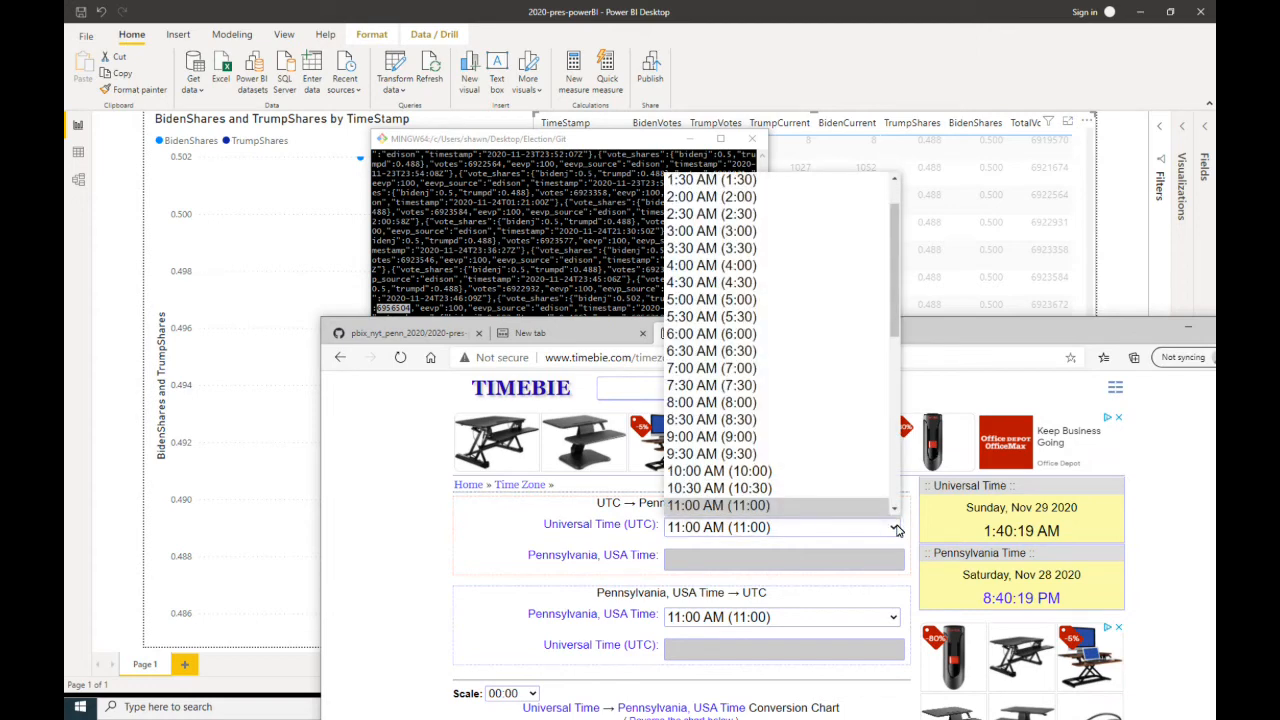
left_click_drag(894, 249, 908, 180)
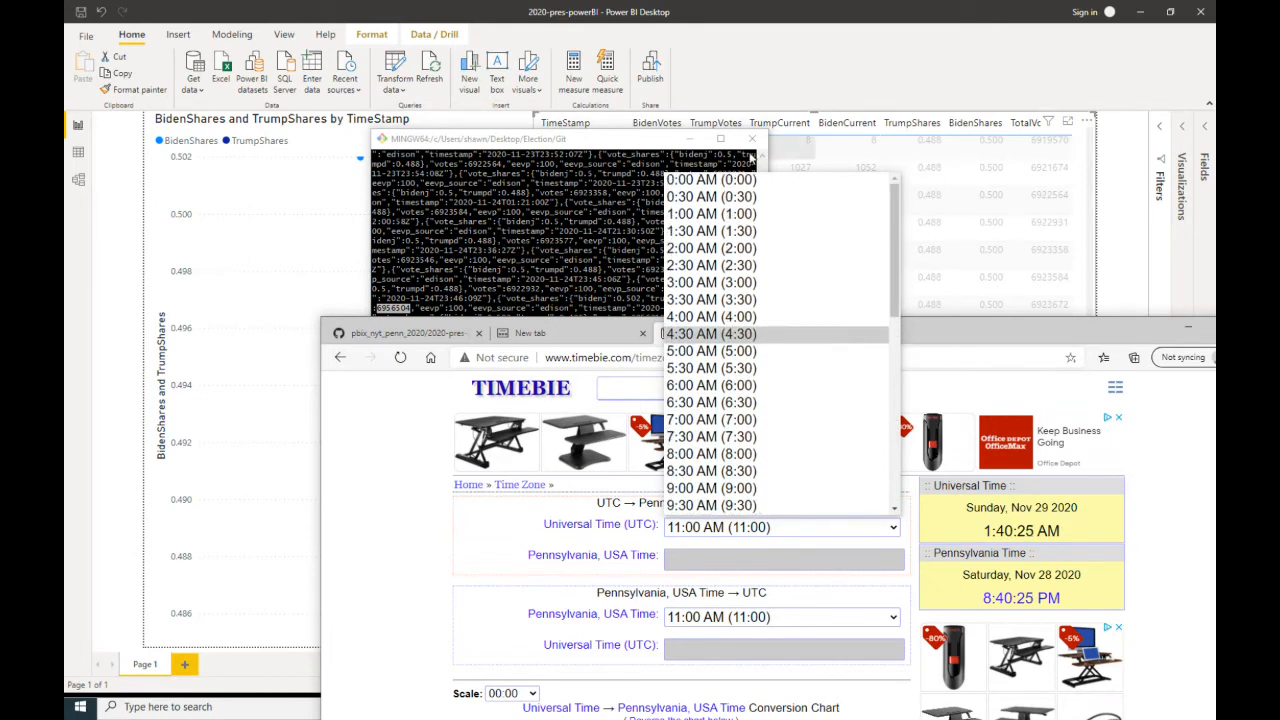
left_click(714, 197)
left_click_drag(858, 339, 928, 340)
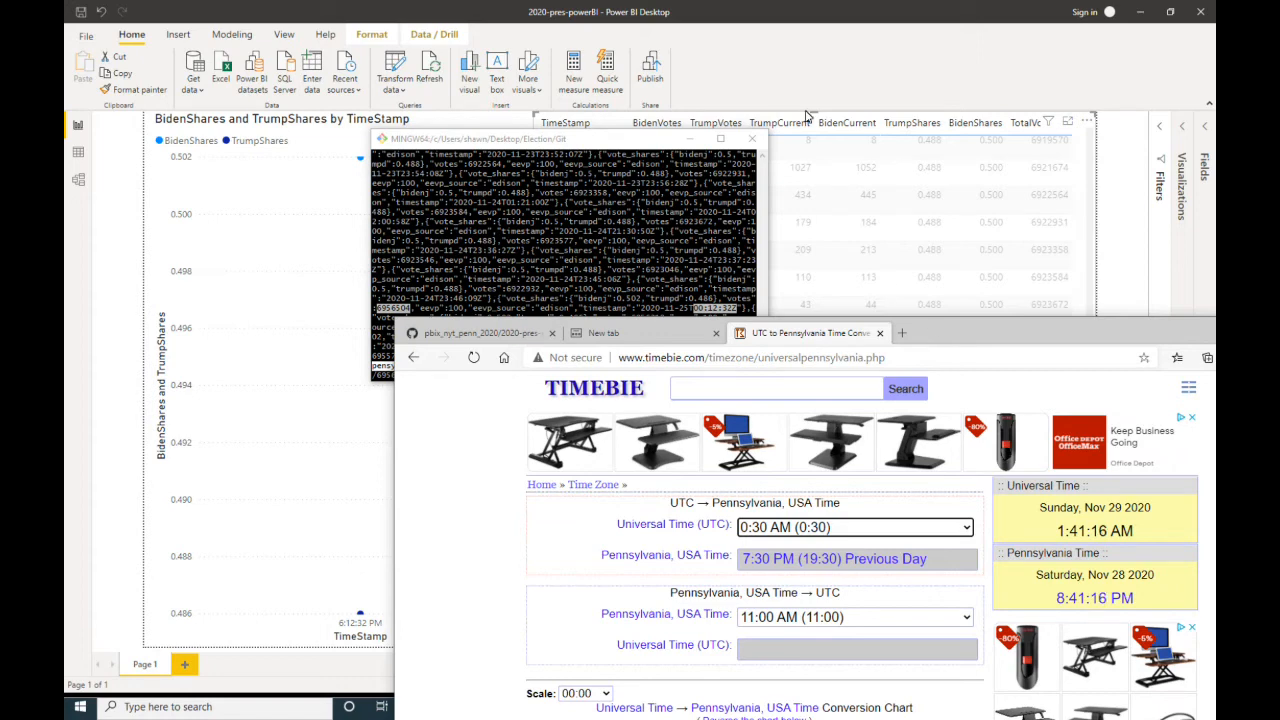
Step: Move the browser and the Git terminal clear of the Power BI table's 11/24/2020 6:12 PM row and point out its BidenCurrent value
left_click(618, 147)
left_click_drag(618, 147, 915, 261)
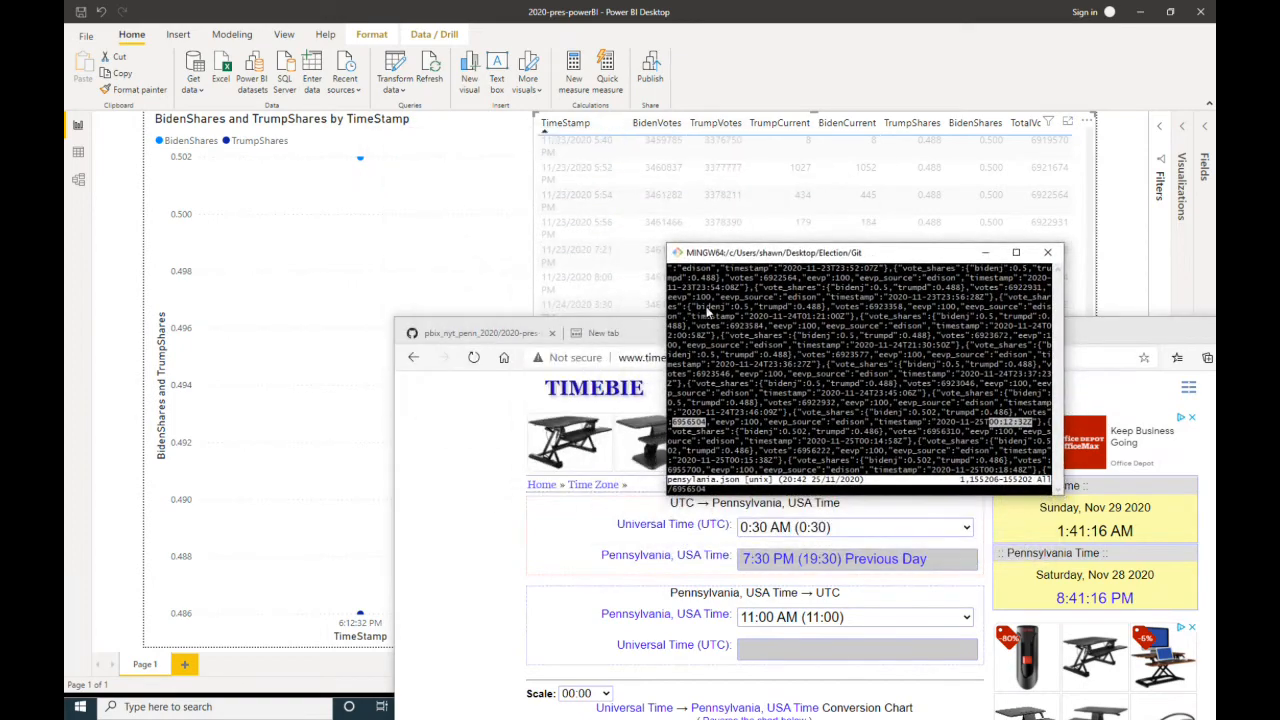
left_click(642, 337)
left_click_drag(972, 320, 722, 657)
left_click_drag(791, 268, 733, 480)
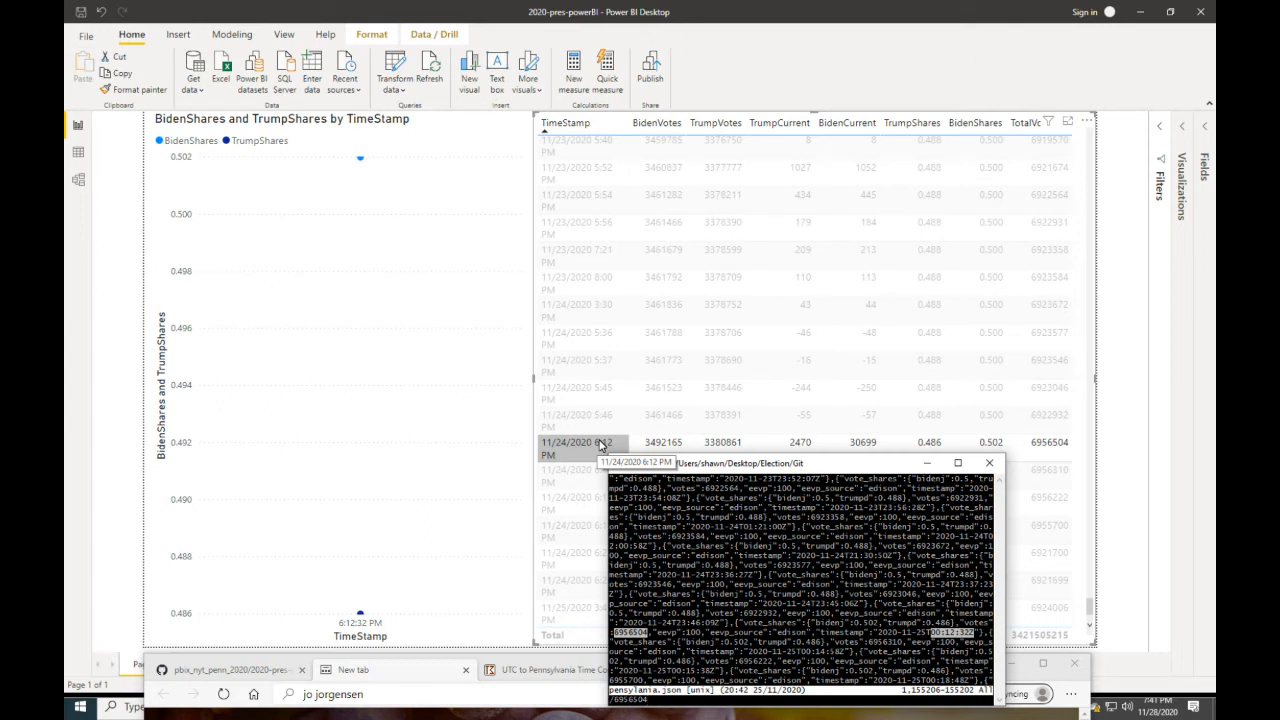
left_click_drag(809, 463, 844, 556)
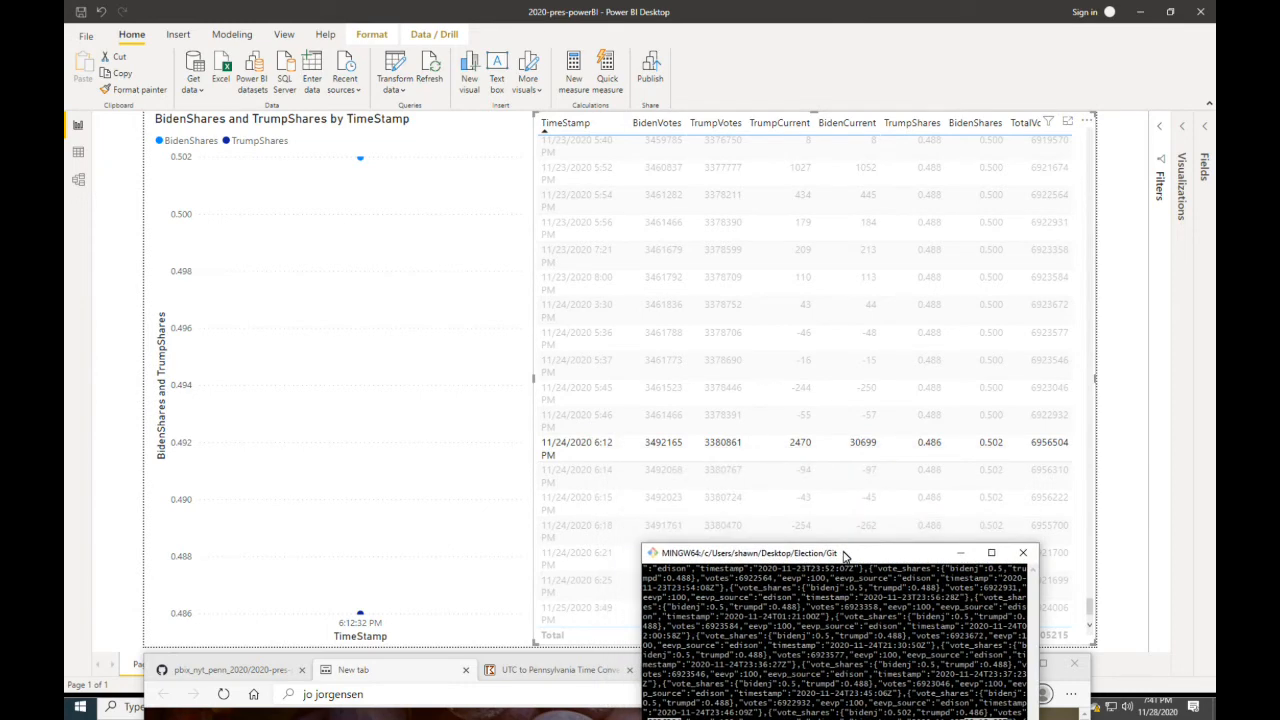
left_click(877, 447)
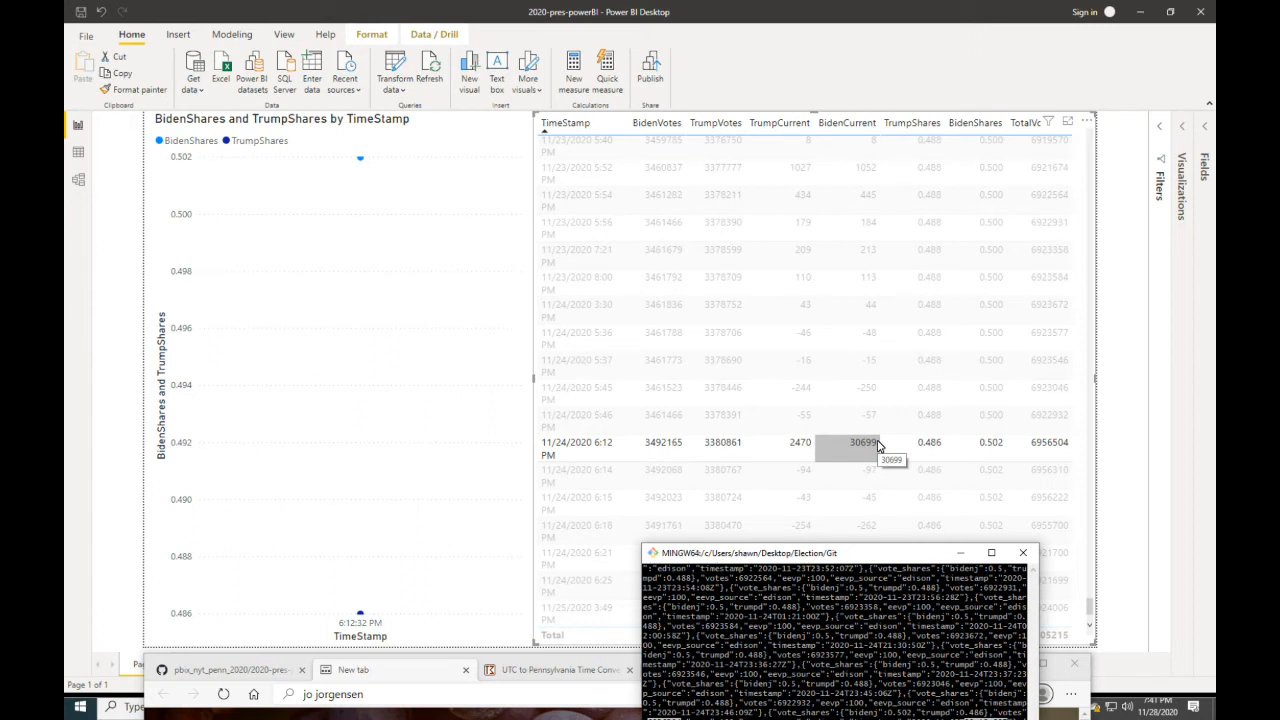
Step: Move the Git terminal off the table's last rows and minimize it
left_click_drag(942, 560, 646, 622)
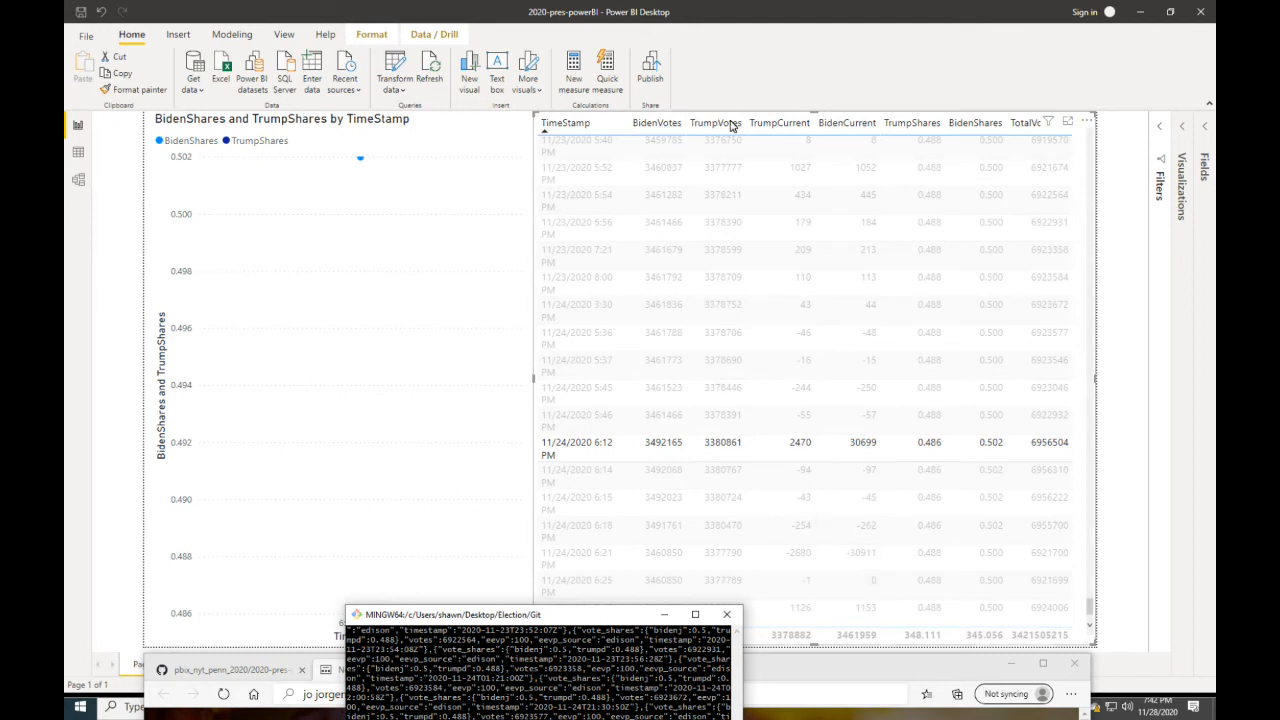
left_click_drag(680, 614, 418, 592)
left_click(420, 591)
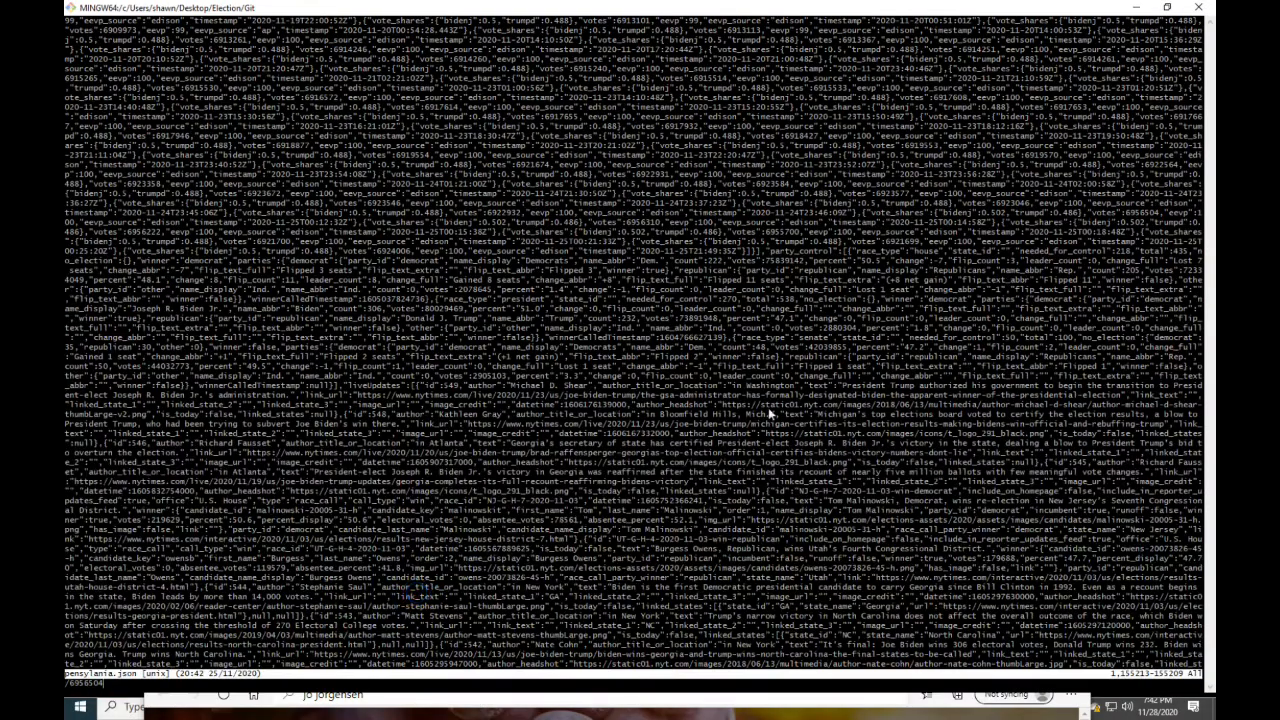
left_click(1138, 7)
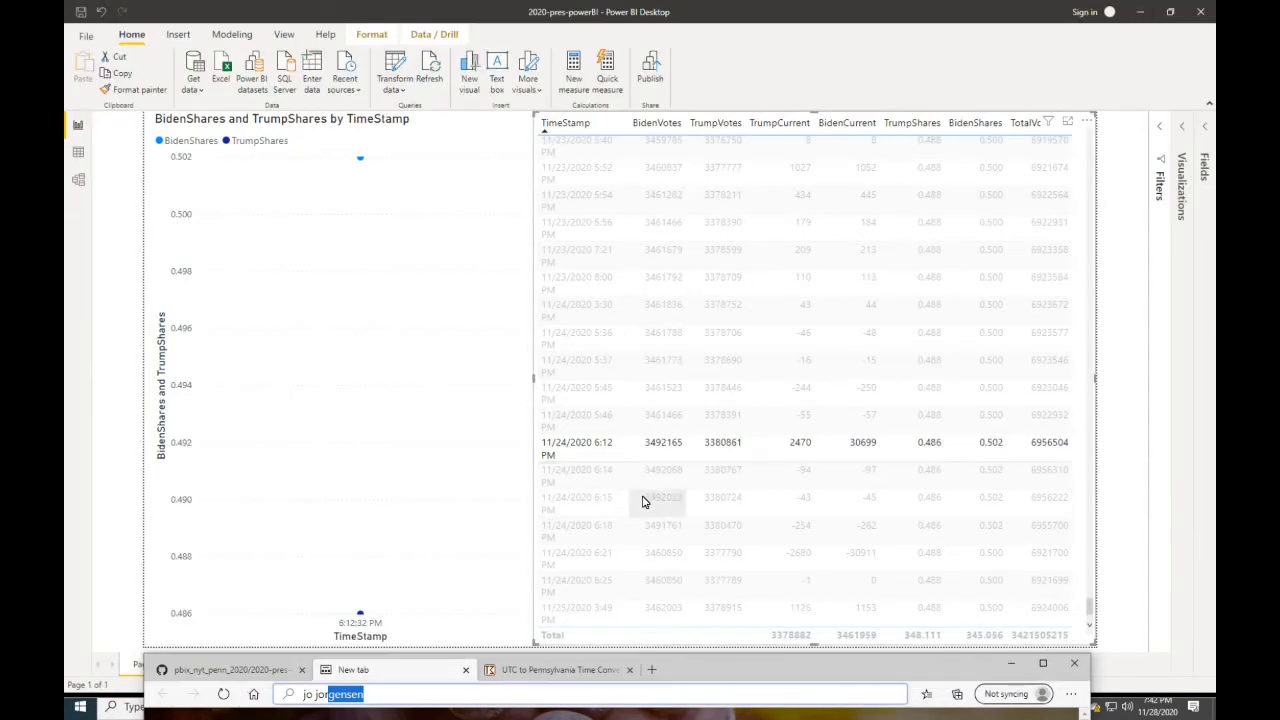
Step: Cross-filter the chart to all rows from 11/24/2020 5:45 PM through 11/25/2020 3:49 PM and inspect the start of the BidenShares line
left_click(722, 395)
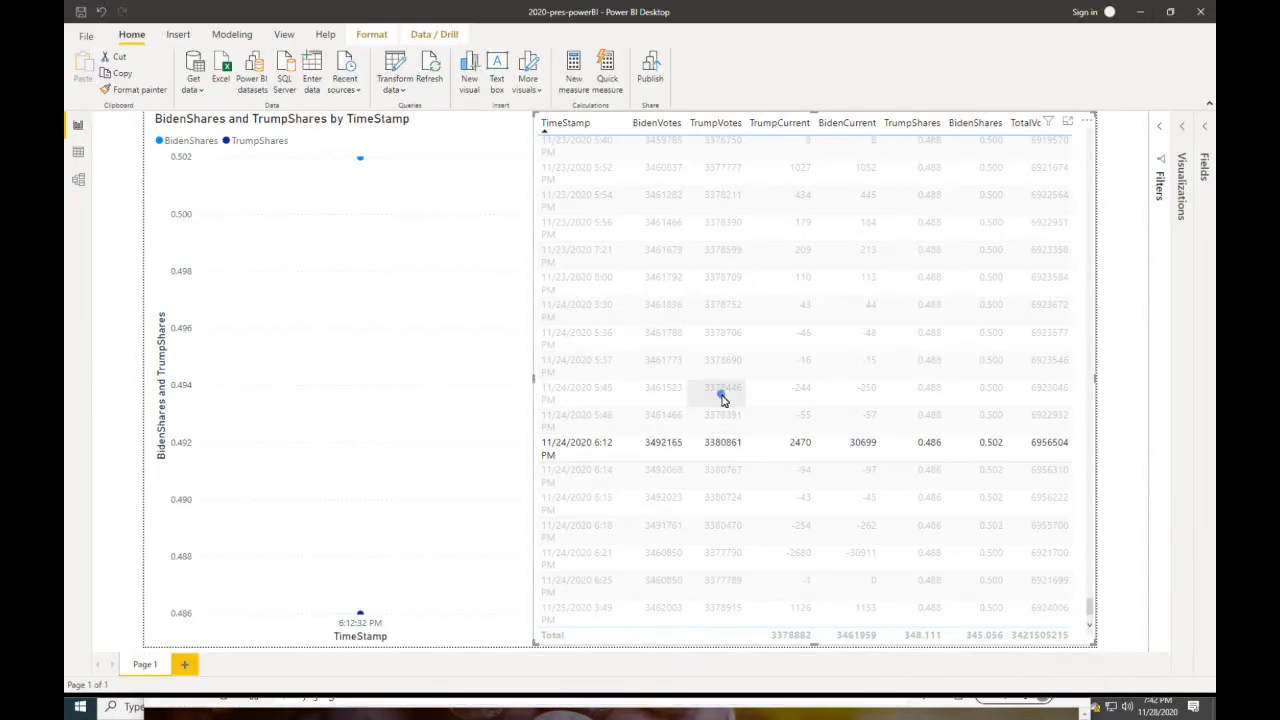
left_click(566, 421, "ctrl")
left_click(589, 450, "ctrl")
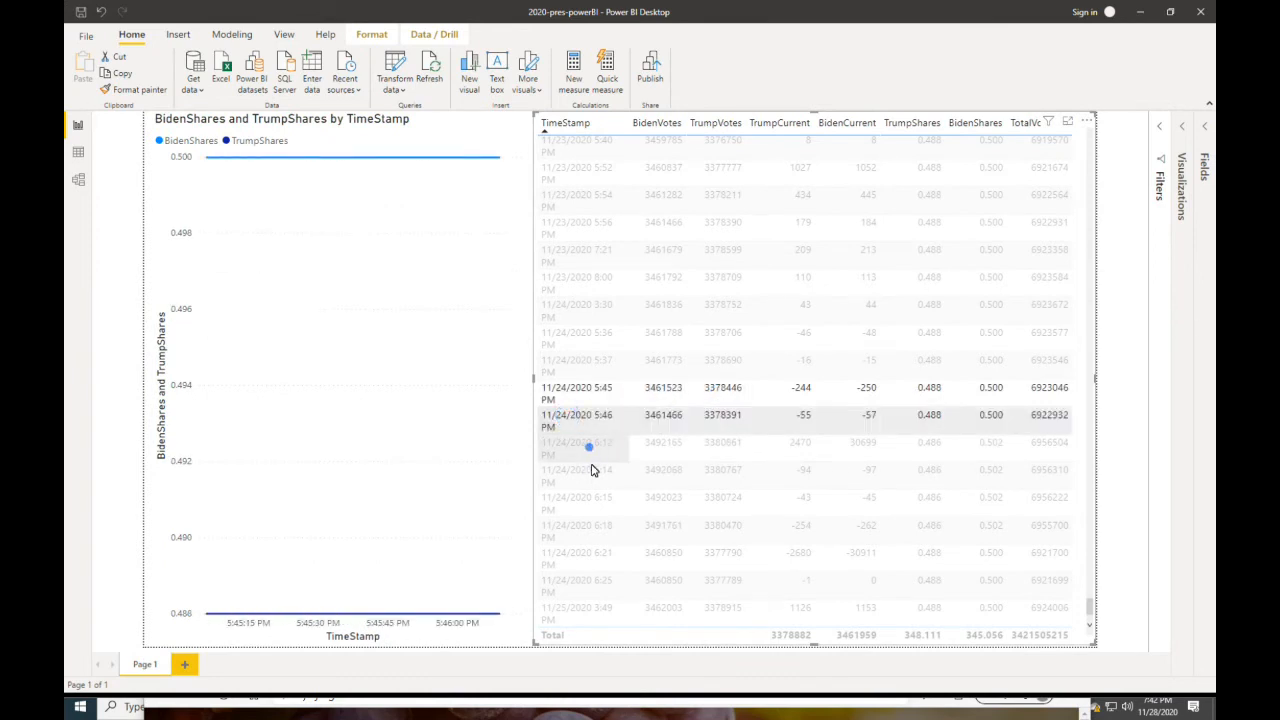
left_click(590, 472, "ctrl")
left_click(592, 497, "ctrl")
left_click(591, 524, "ctrl")
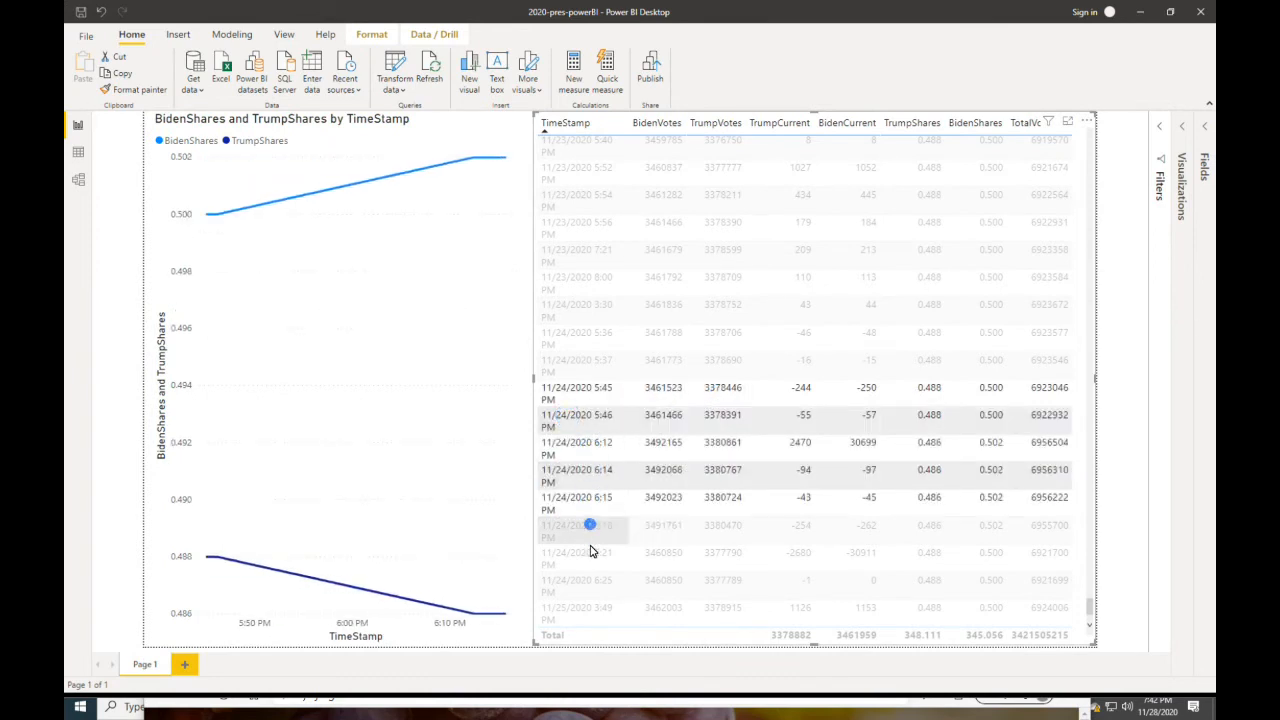
left_click(591, 551, "ctrl")
left_click(593, 579, "ctrl")
left_click(595, 607, "ctrl")
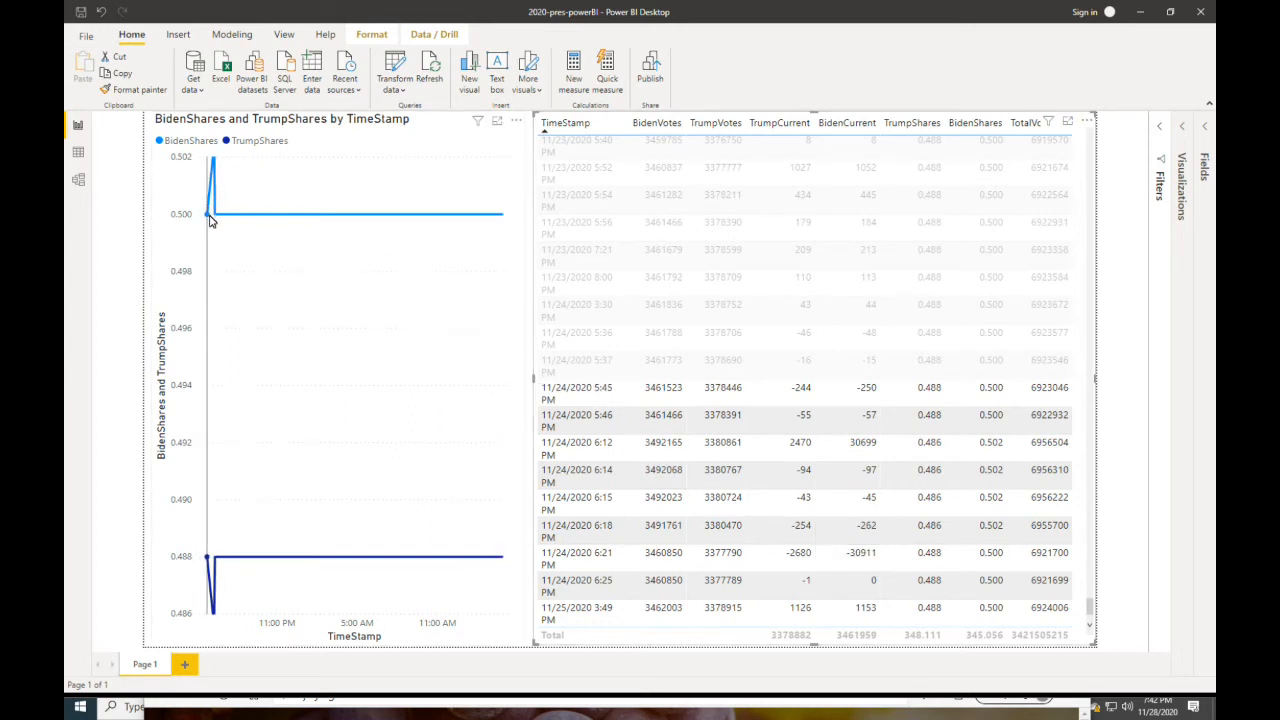
mouse_move(209, 218)
mouse_move(204, 216)
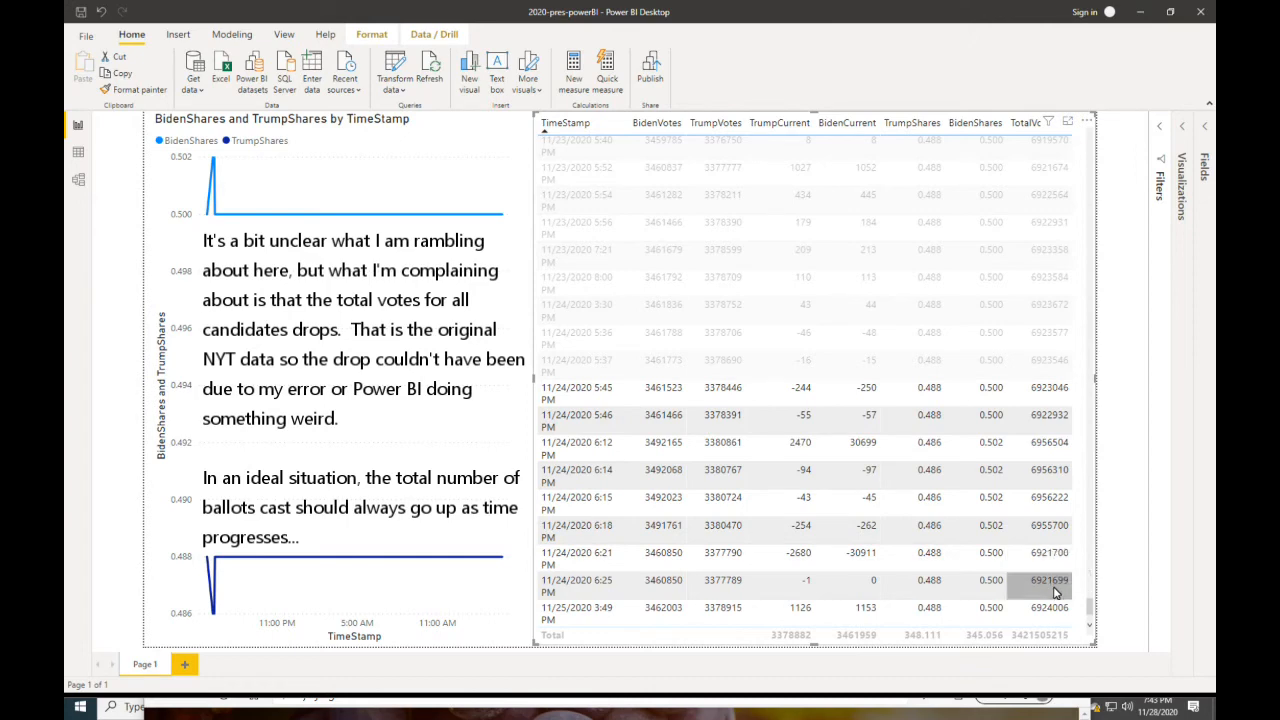
Step: Restore Power BI to a floating window, enlarge it until the chart and table are readable, and minimize the Edge browser
left_click(1170, 11)
left_click_drag(917, 127, 786, 18)
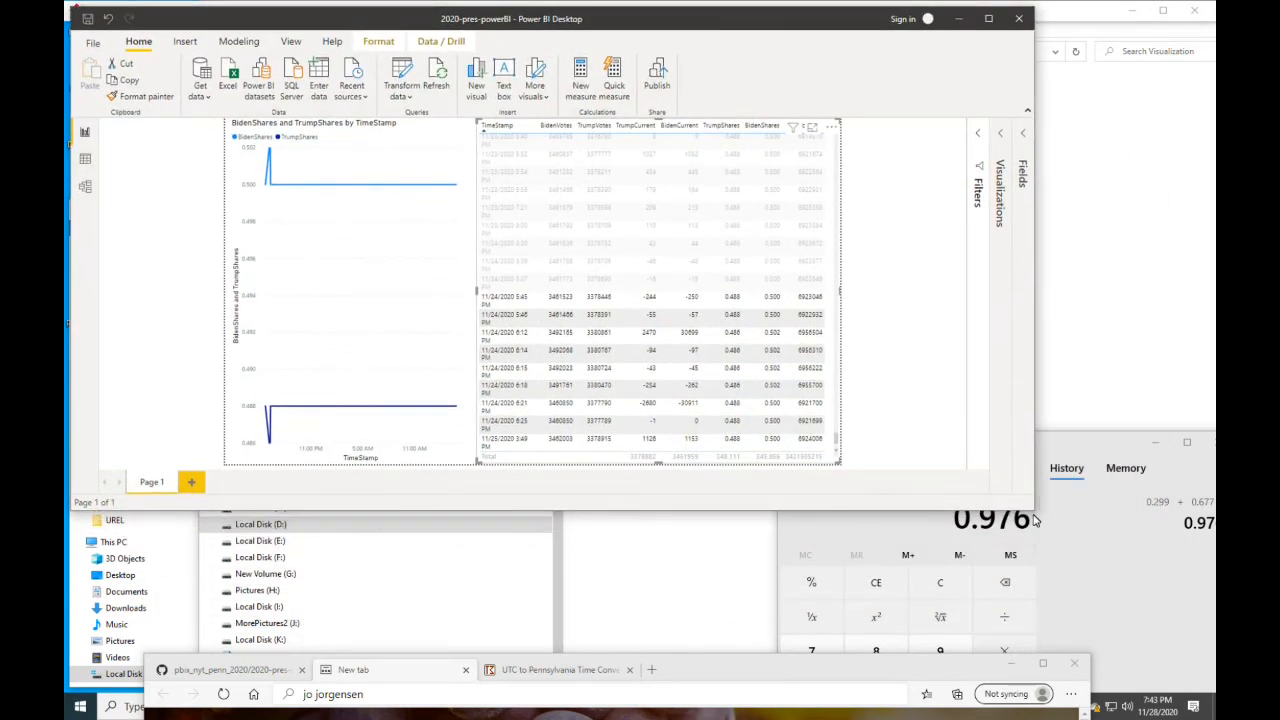
left_click_drag(1035, 512, 1215, 615)
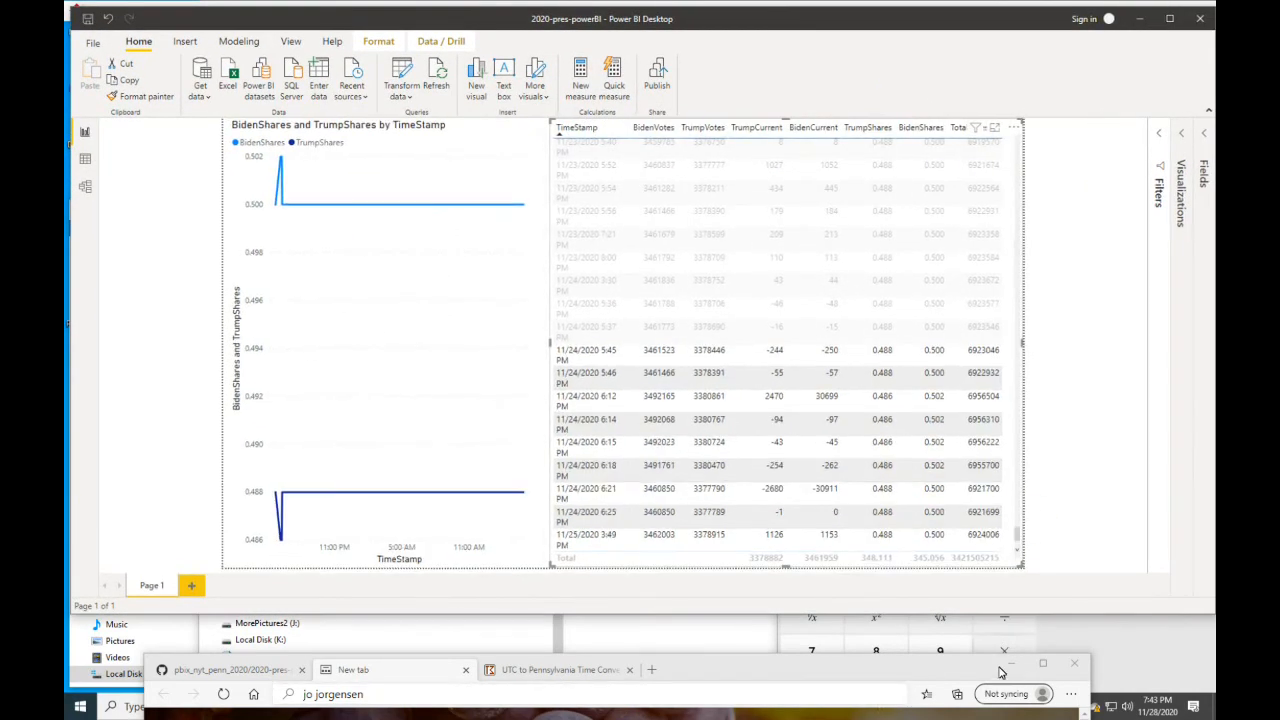
left_click(1011, 663)
Step: Bring back the Git terminal as a floating window, enlarge it, and place it beside the table's vote columns
left_click(752, 706)
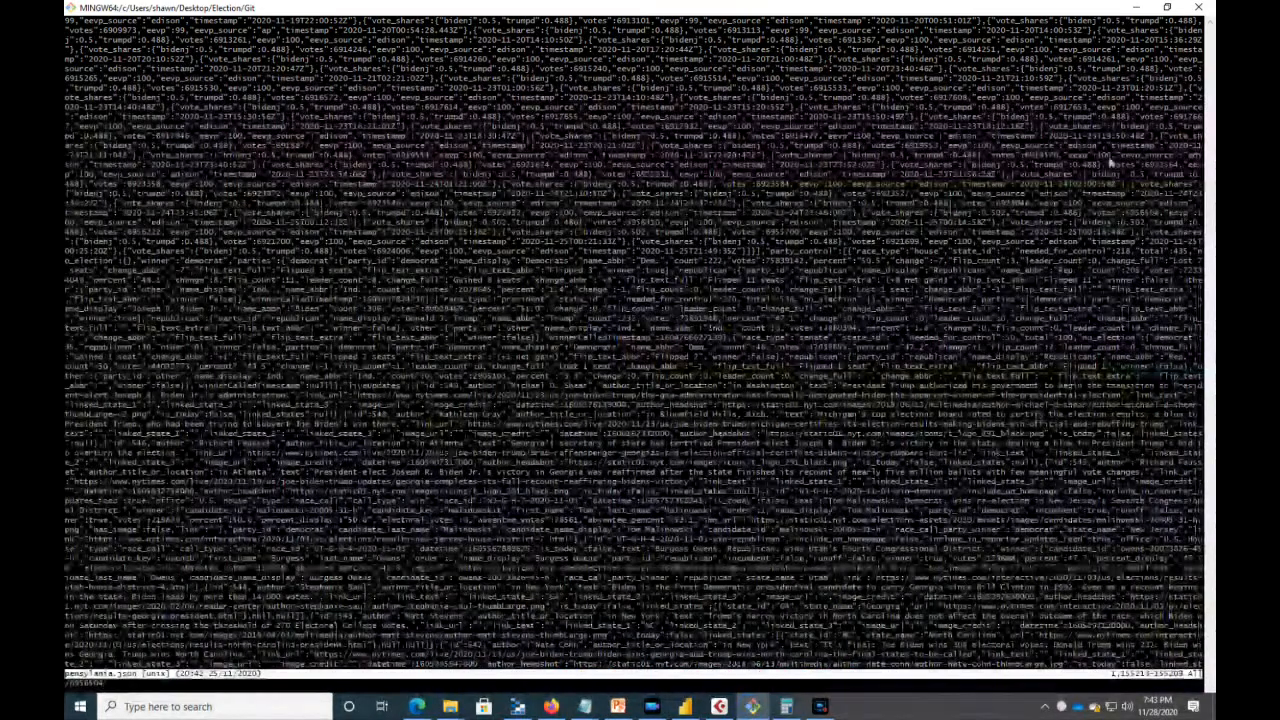
left_click(1166, 7)
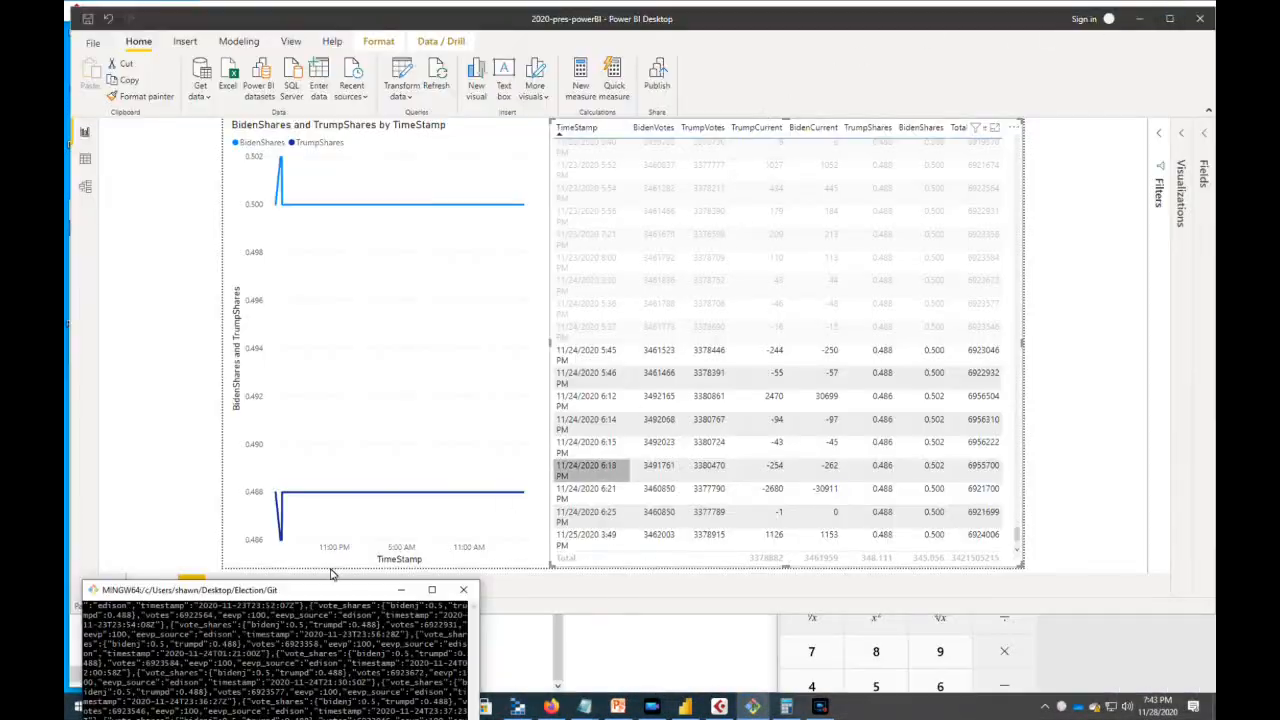
left_click_drag(282, 590, 278, 18)
left_click_drag(465, 264, 733, 643)
mouse_move(503, 20)
left_mouse_down()
mouse_move(466, 374)
mouse_move(341, 547)
mouse_move(521, 328)
mouse_move(536, 222)
mouse_move(518, 74)
left_mouse_up()
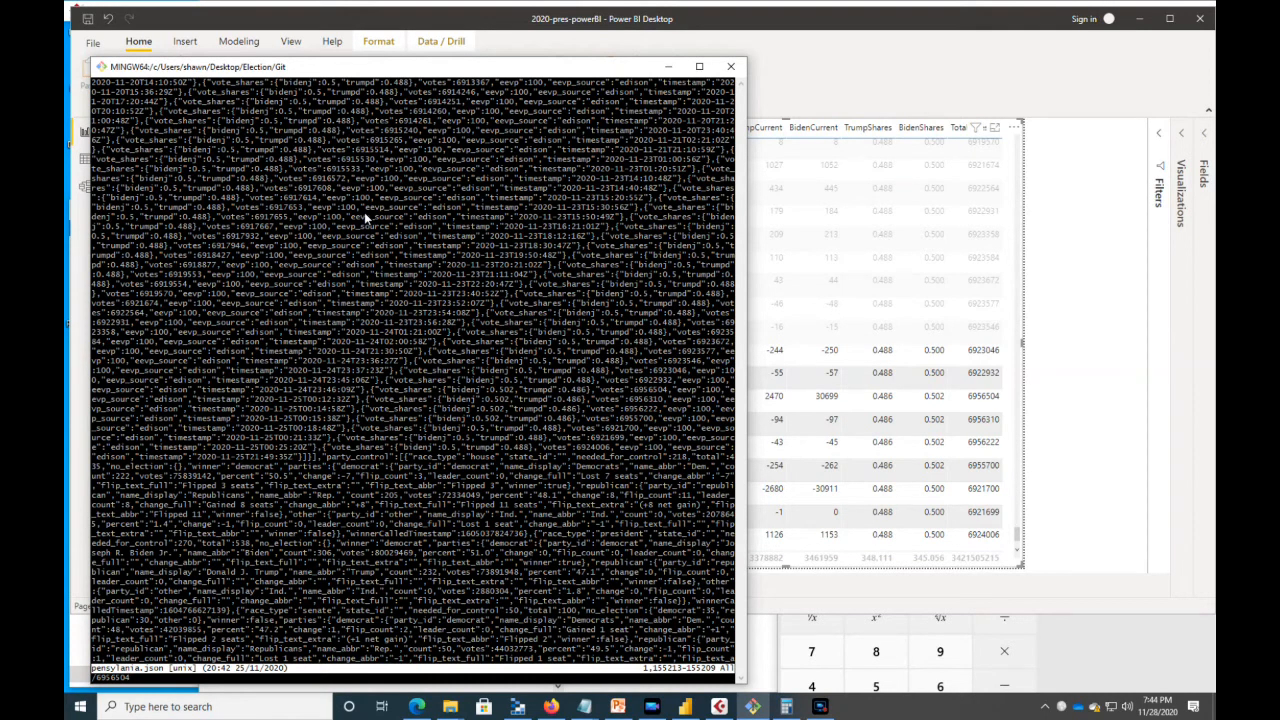
Step: Return to the start of pensylania.json and search for the vote total 6955700
key("Return")
key("Down")
key("Down")
key("Down")
key("g")
key("g")
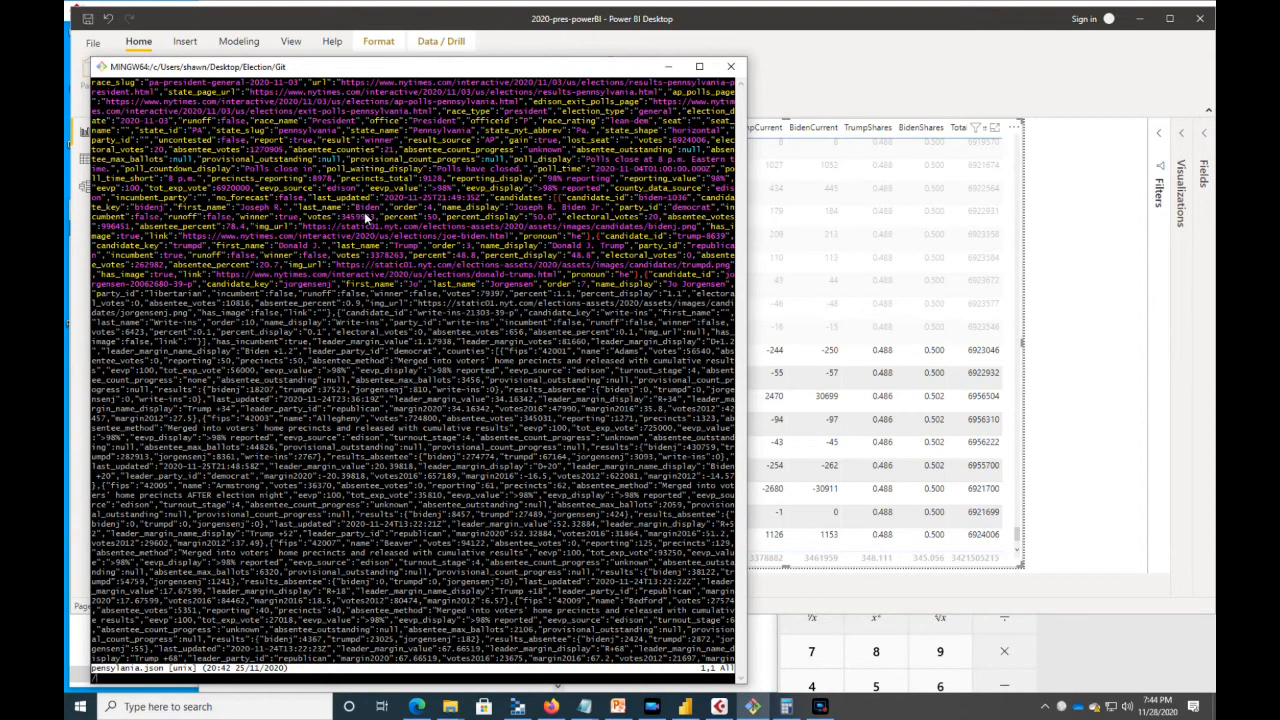
type("955700")
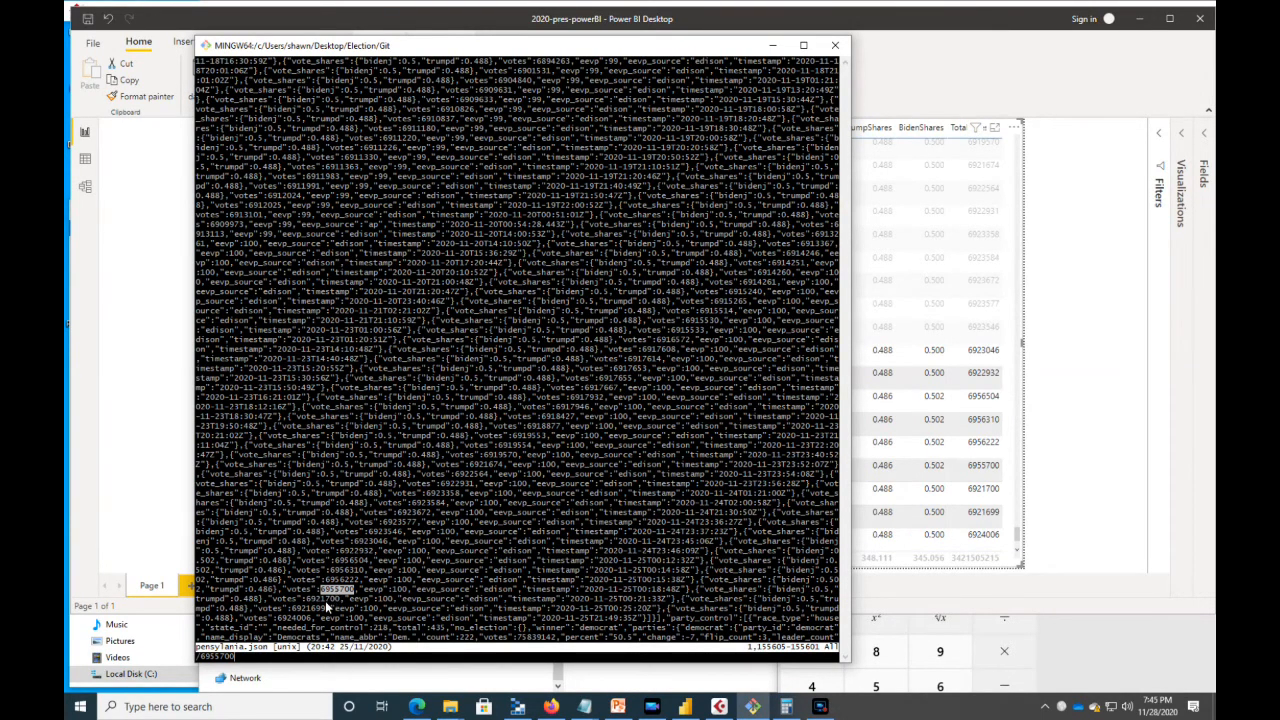
Step: Switch to Firefox showing pensylania.json and arrange it above the Git terminal, leaving the Power BI table's vote totals visible
left_click(551, 706)
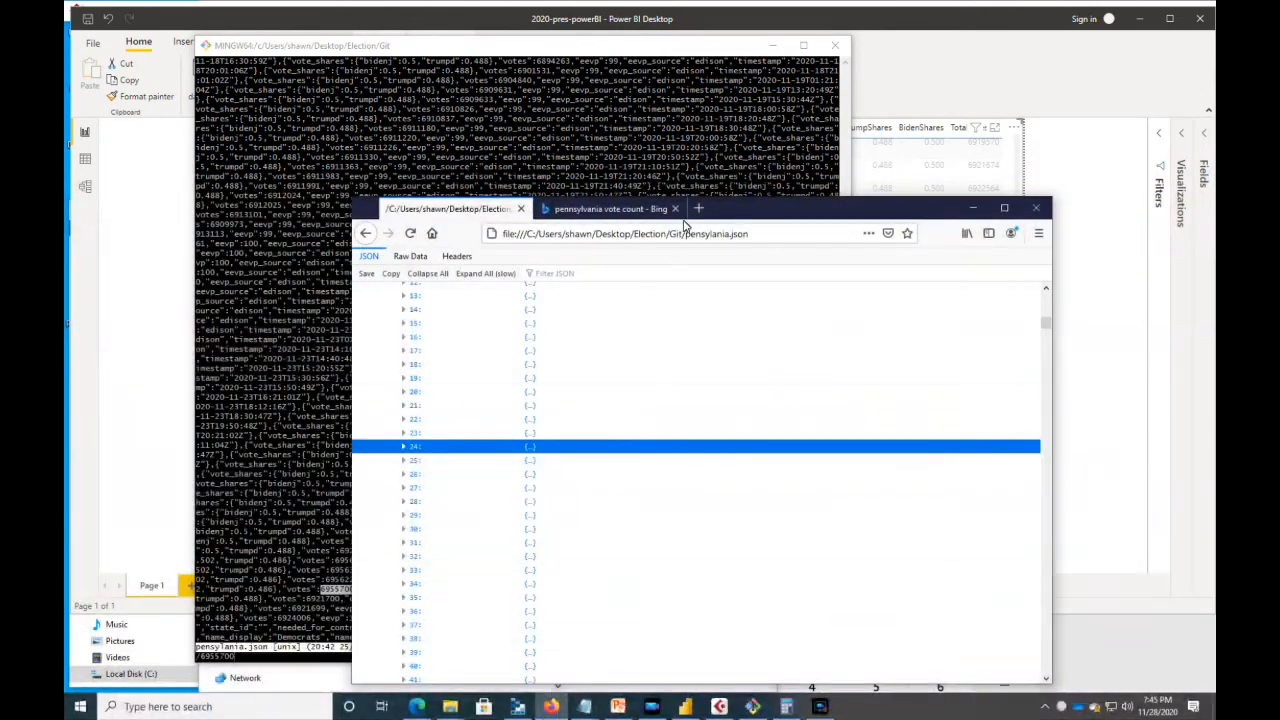
left_click_drag(737, 212, 317, 62)
left_click_drag(737, 44, 487, 566)
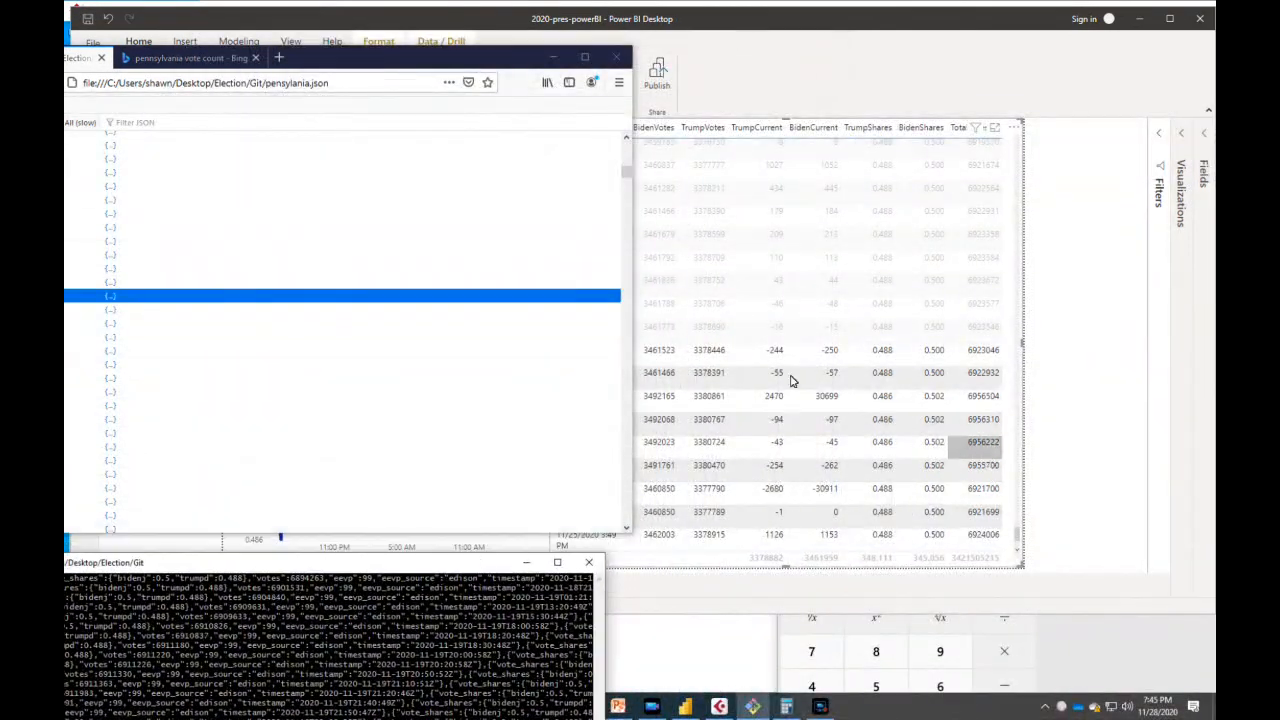
left_click_drag(505, 60, 736, 84)
Step: Go to the end of the JSON tree, expand entry 674, and read its fields
left_click_drag(857, 194, 825, 568)
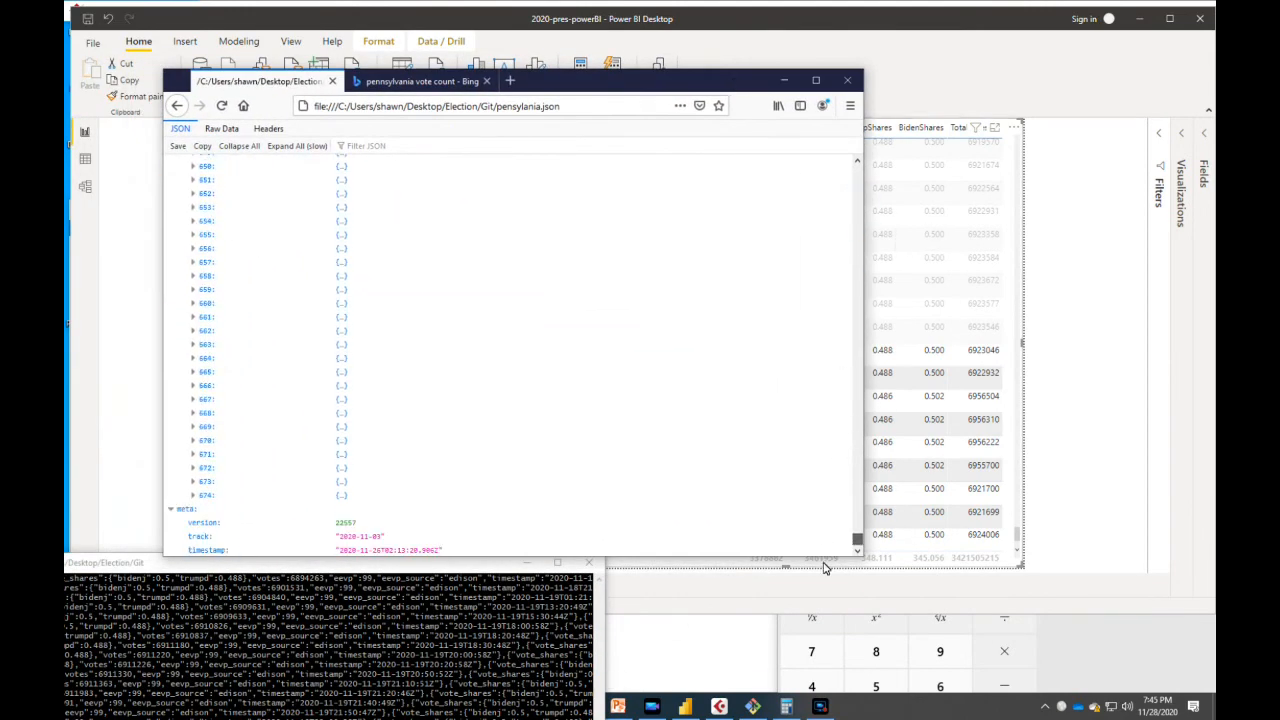
left_click(194, 496)
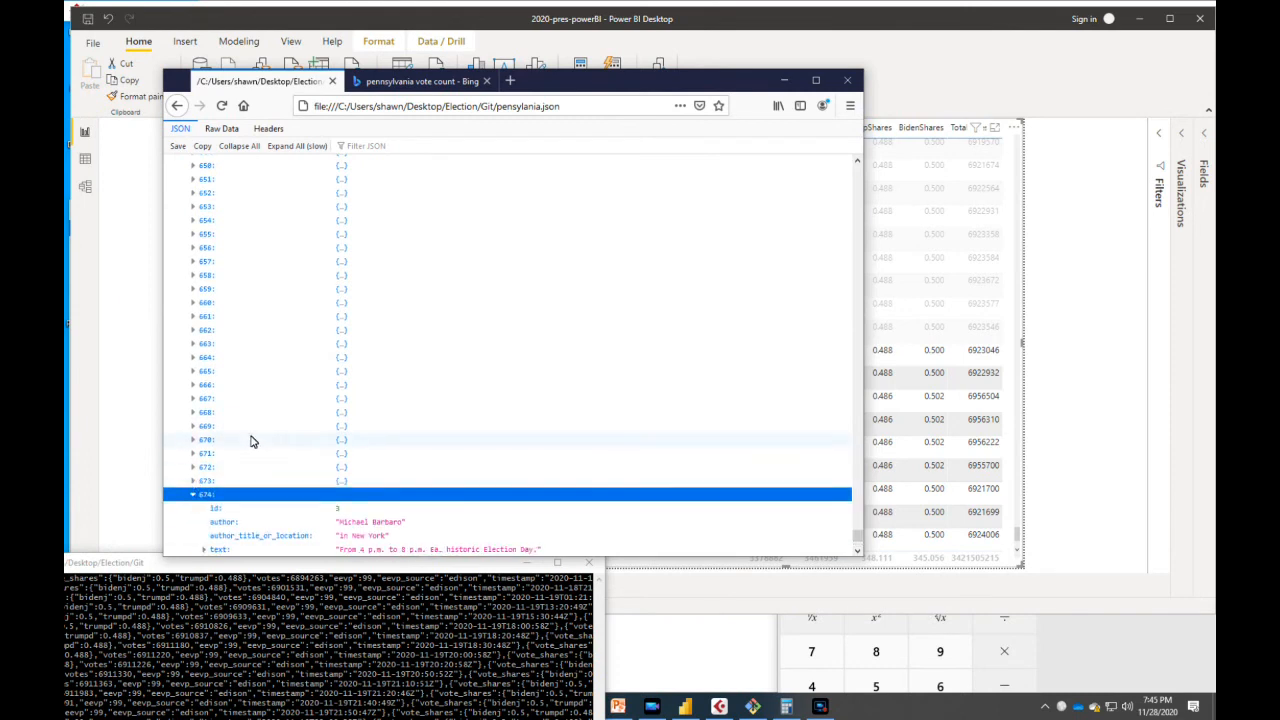
scroll(251, 437, "down", 3)
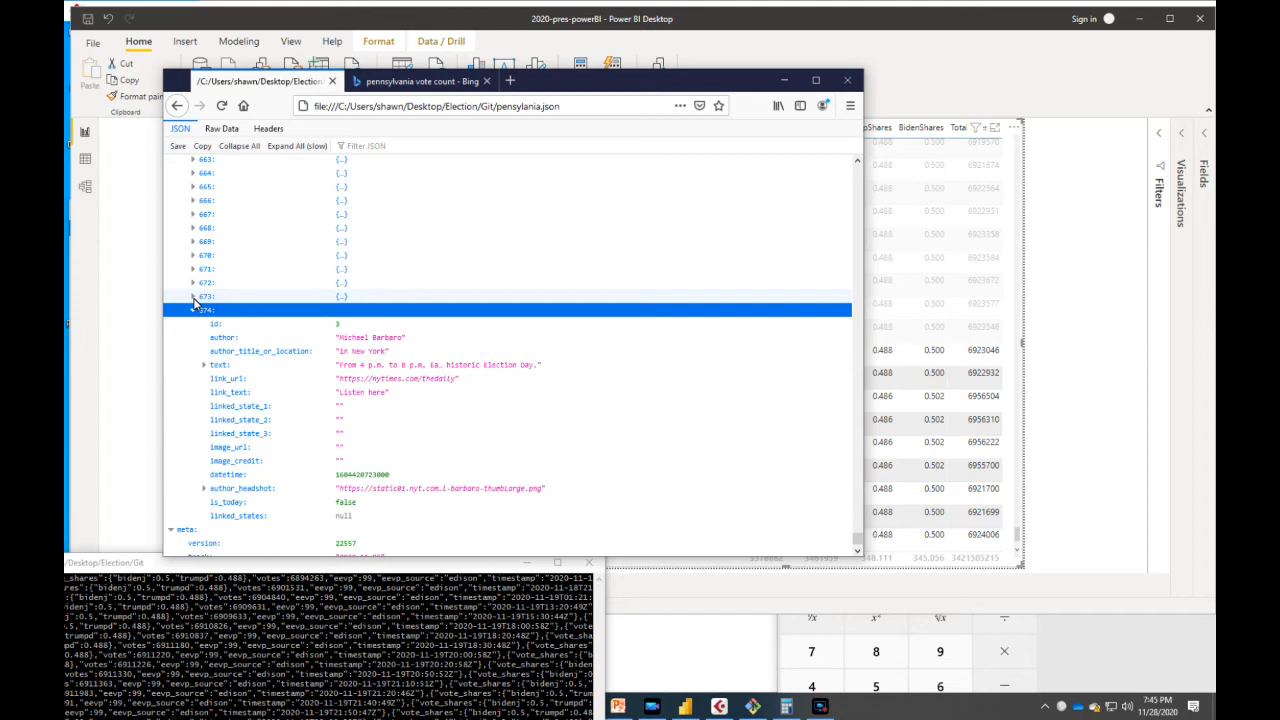
Step: Go through the JSON tree from the top to the last time-series entry, 704, and read its votes and timestamp
left_click_drag(857, 537, 840, 128)
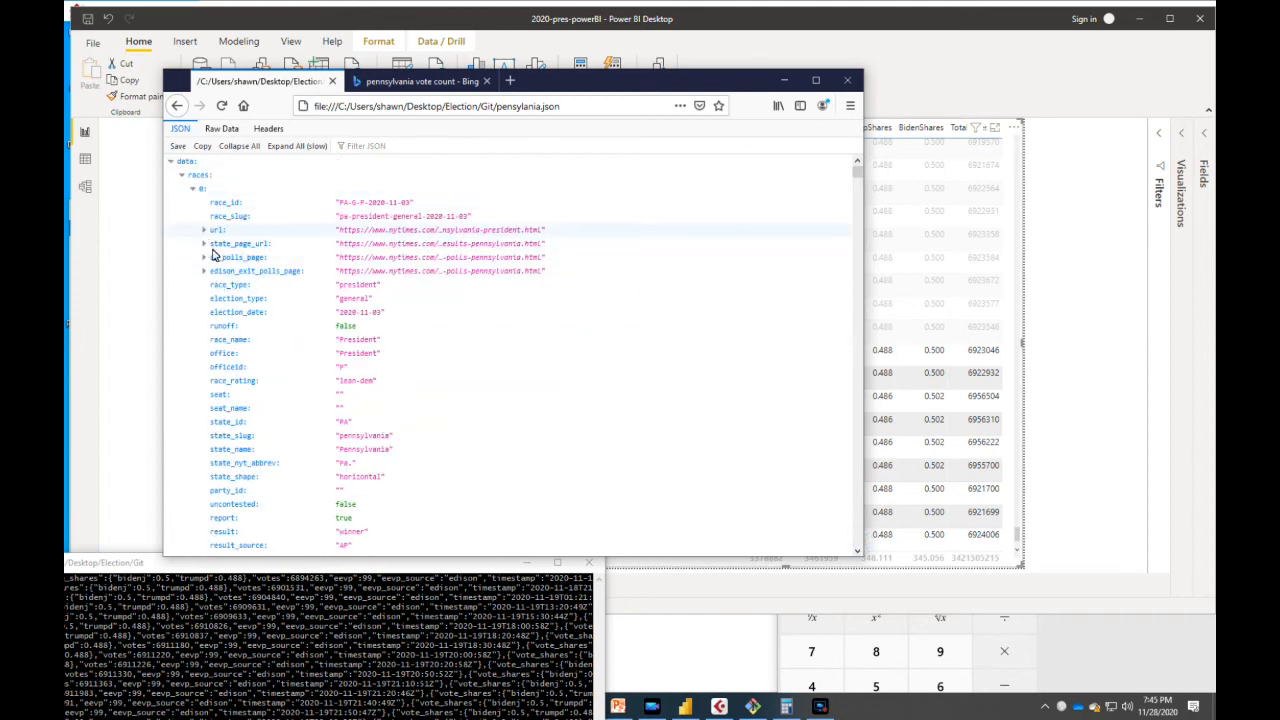
scroll(235, 300, "down", 10)
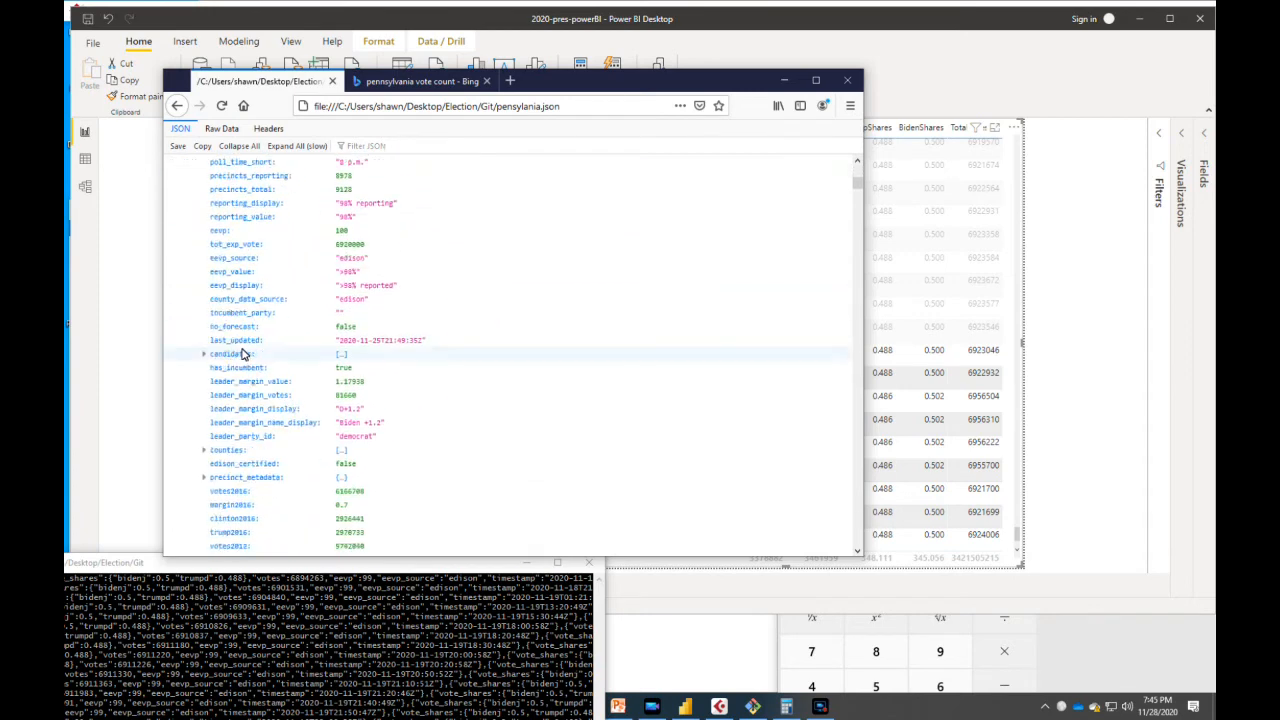
scroll(240, 354, "down", 15)
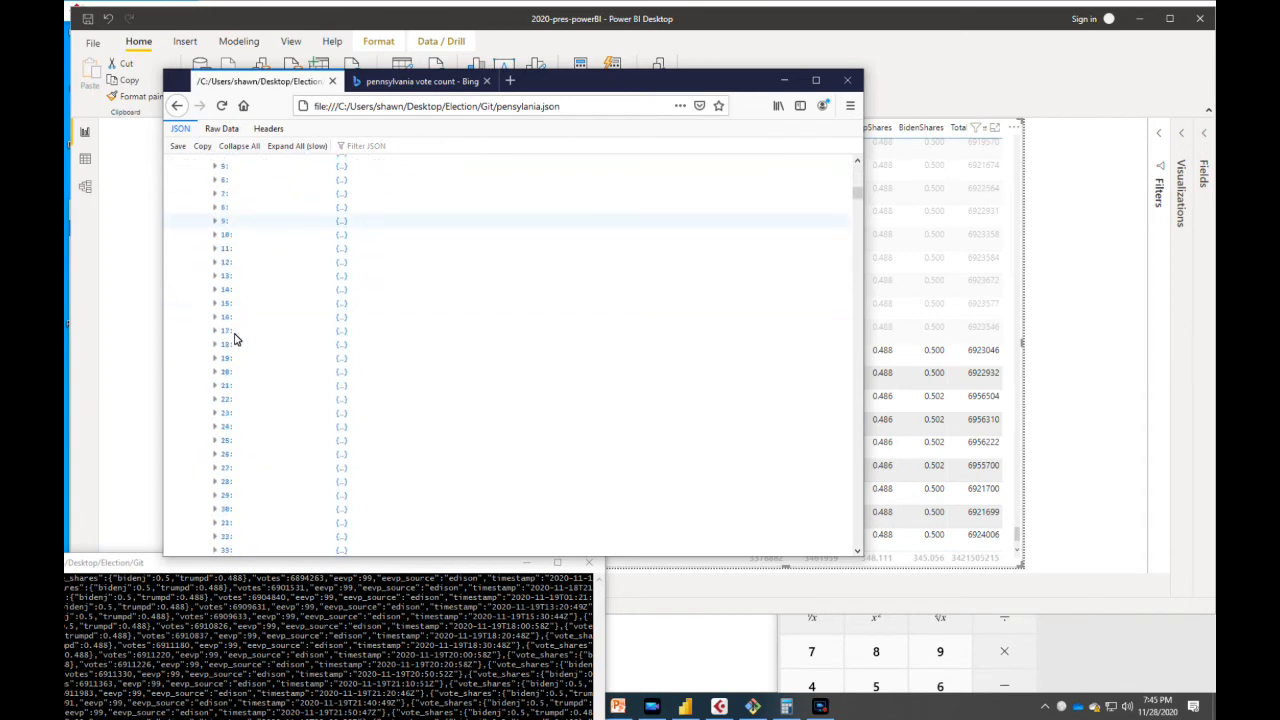
scroll(237, 340, "down", 15)
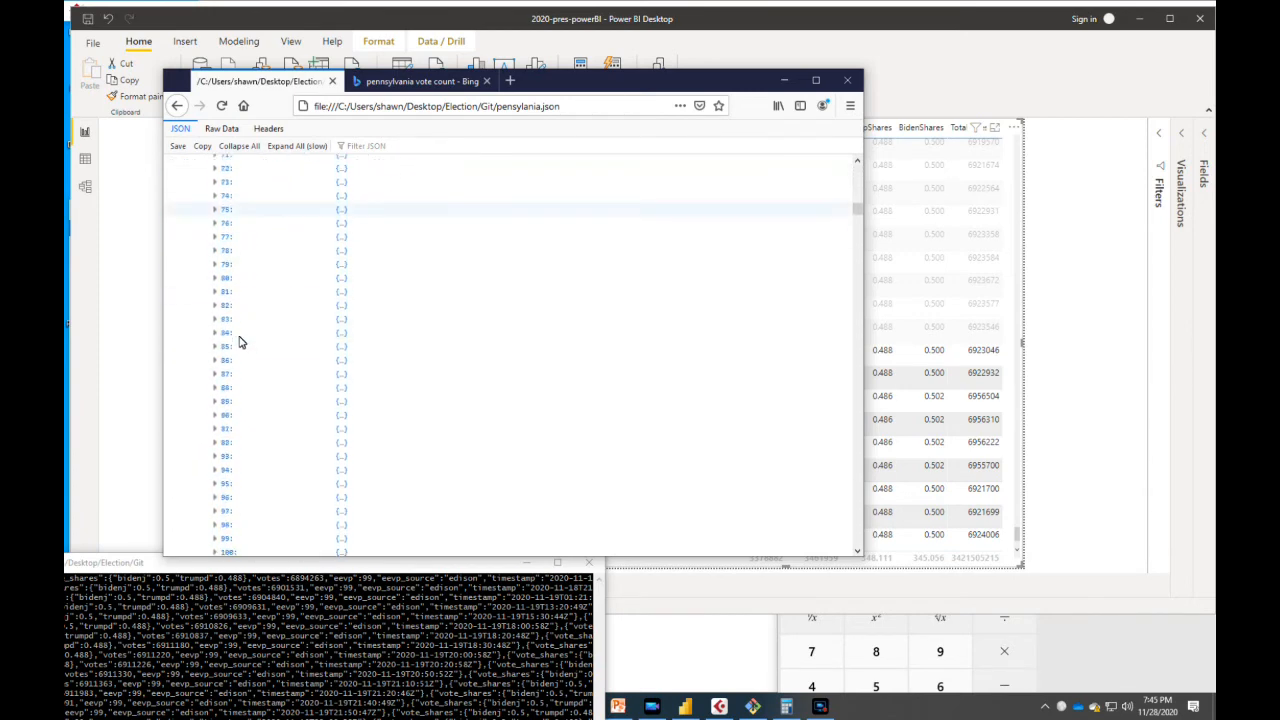
scroll(240, 342, "down", 20)
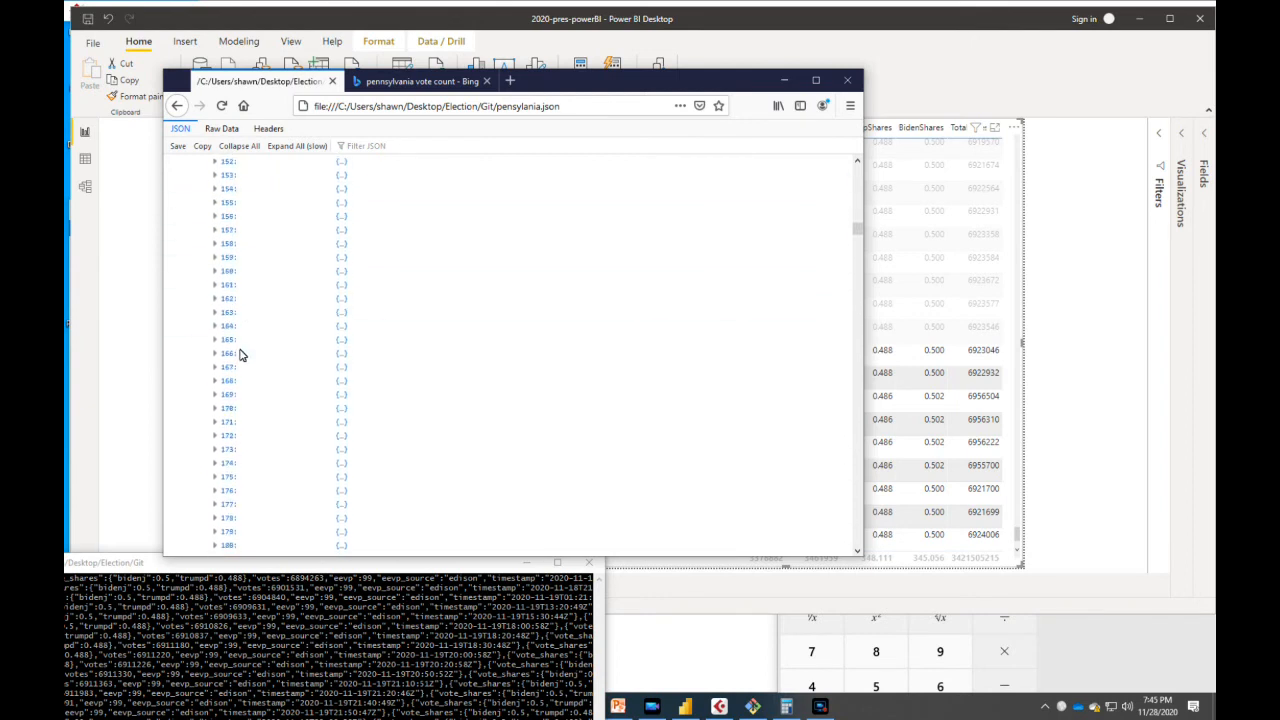
scroll(241, 358, "down", 20)
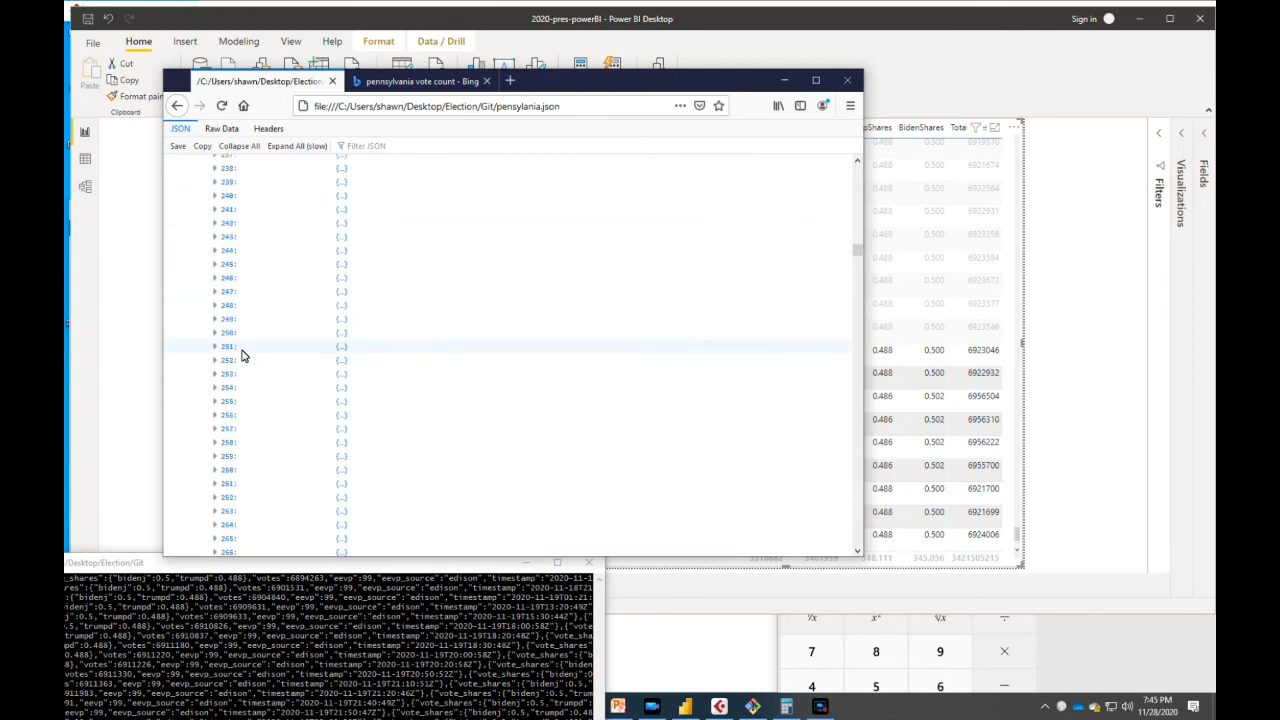
scroll(240, 353, "down", 20)
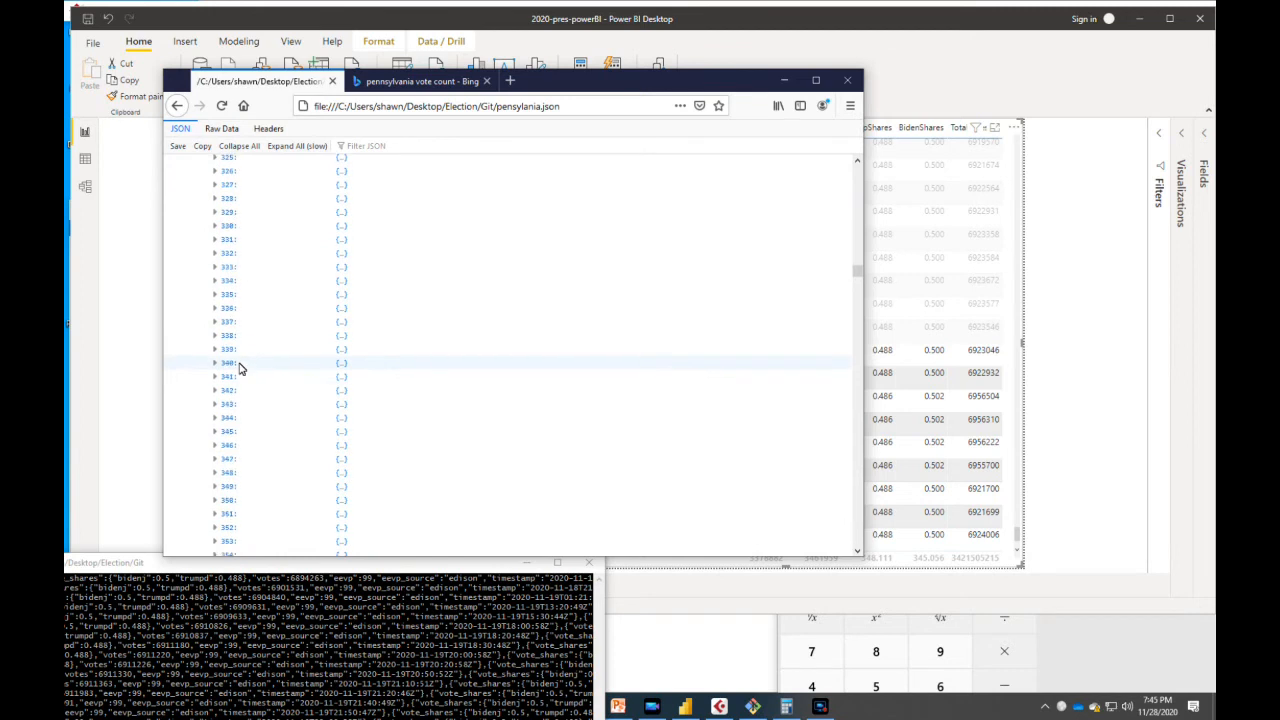
scroll(243, 376, "down", 20)
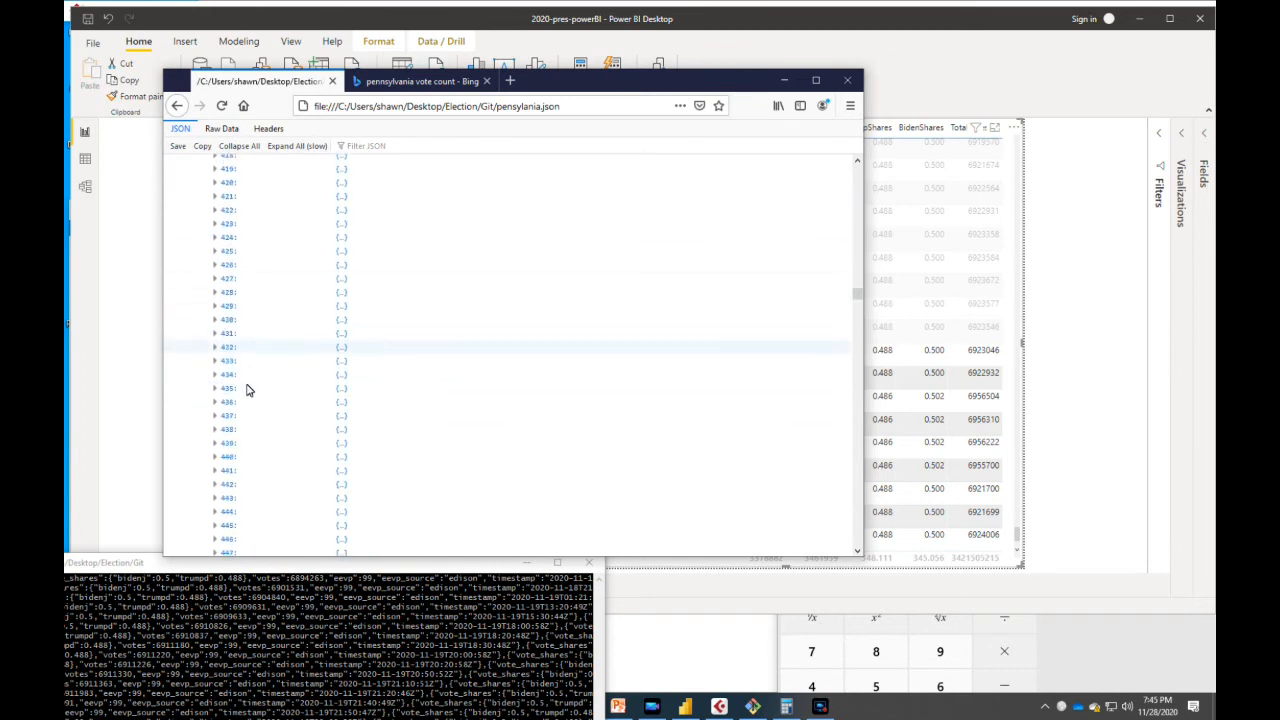
scroll(242, 387, "down", 20)
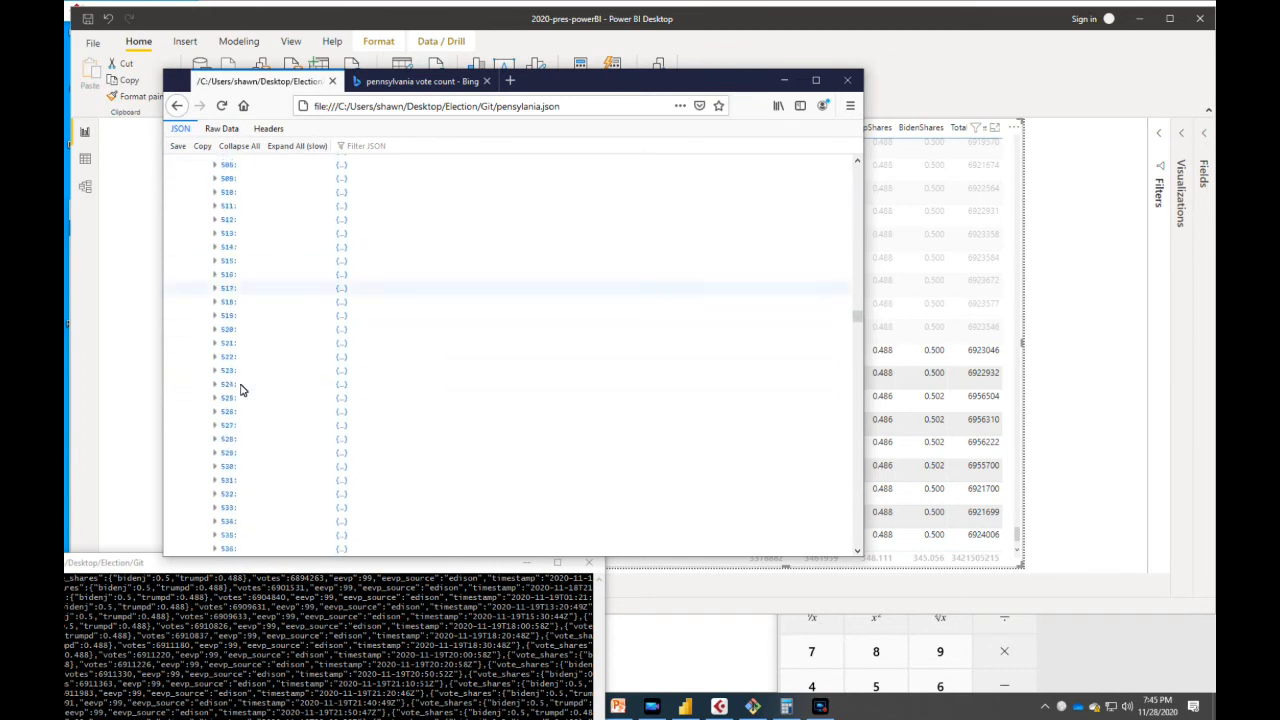
scroll(240, 385, "down", 20)
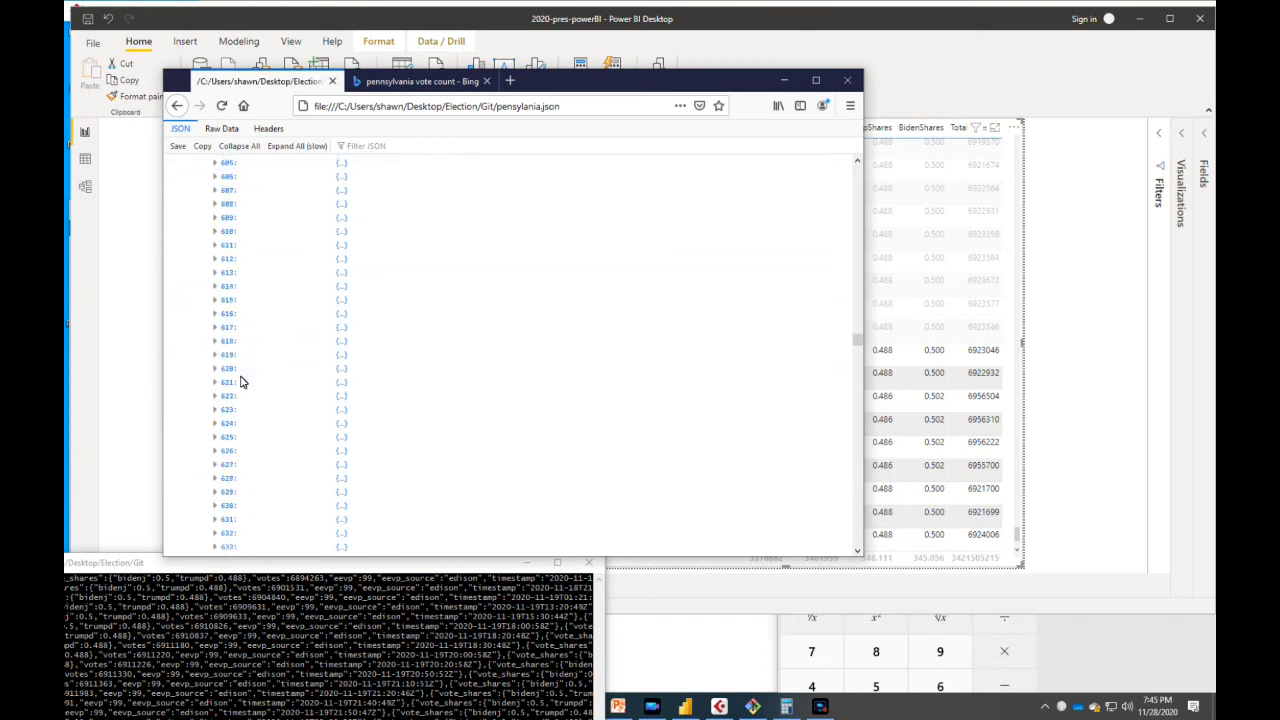
scroll(242, 380, "down", 9)
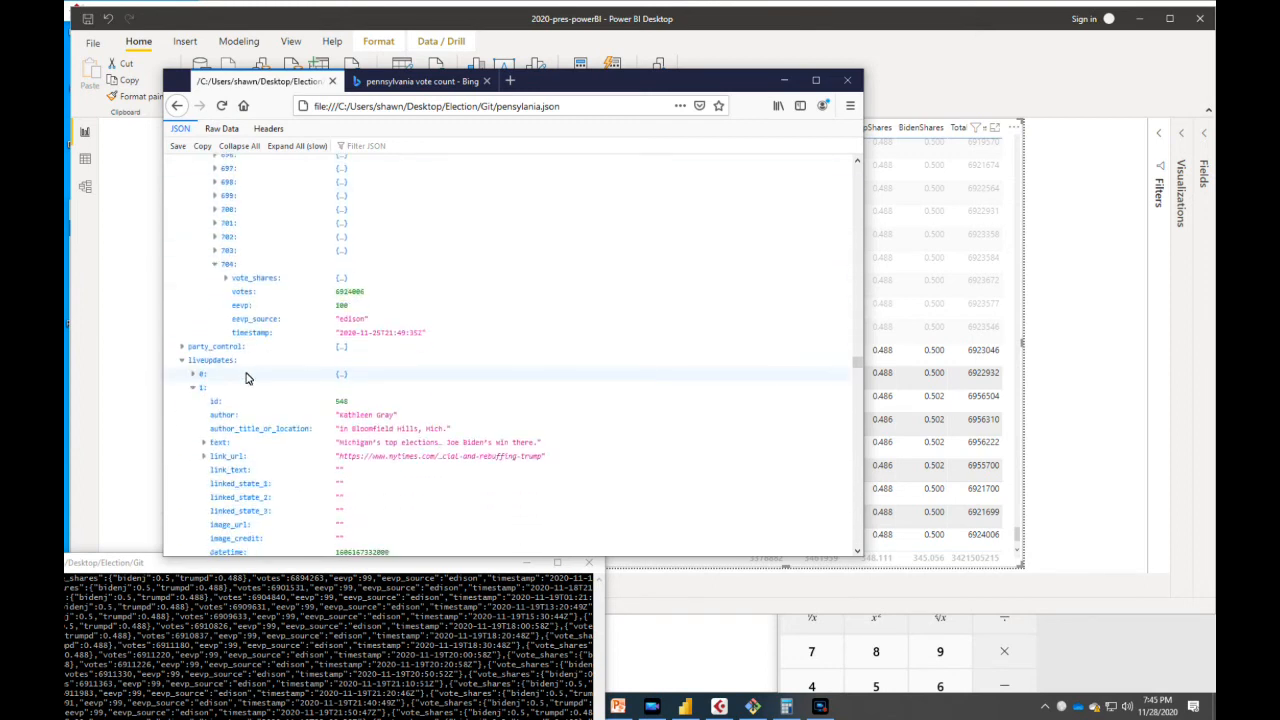
scroll(249, 376, "up", 1)
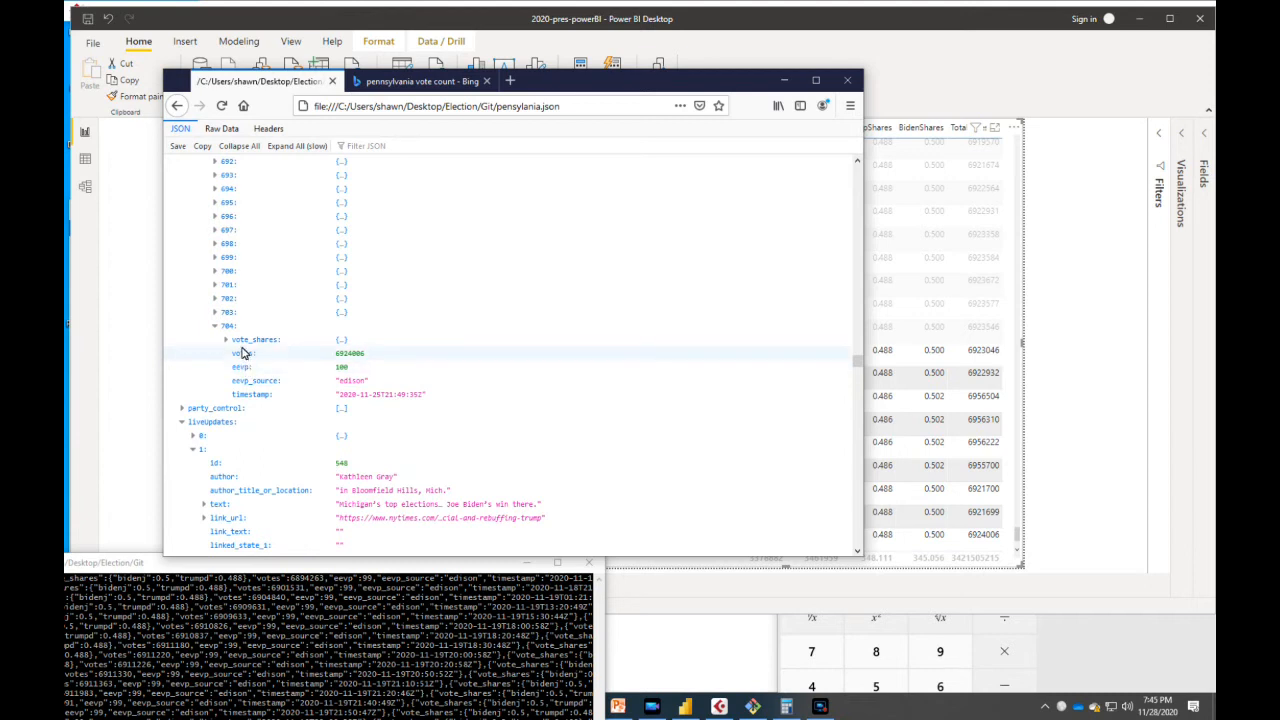
Step: Narrow the Firefox window and place it beside the table's vote columns, with entries 702 and 703 expanded in the JSON tree
left_click_drag(866, 564, 663, 562)
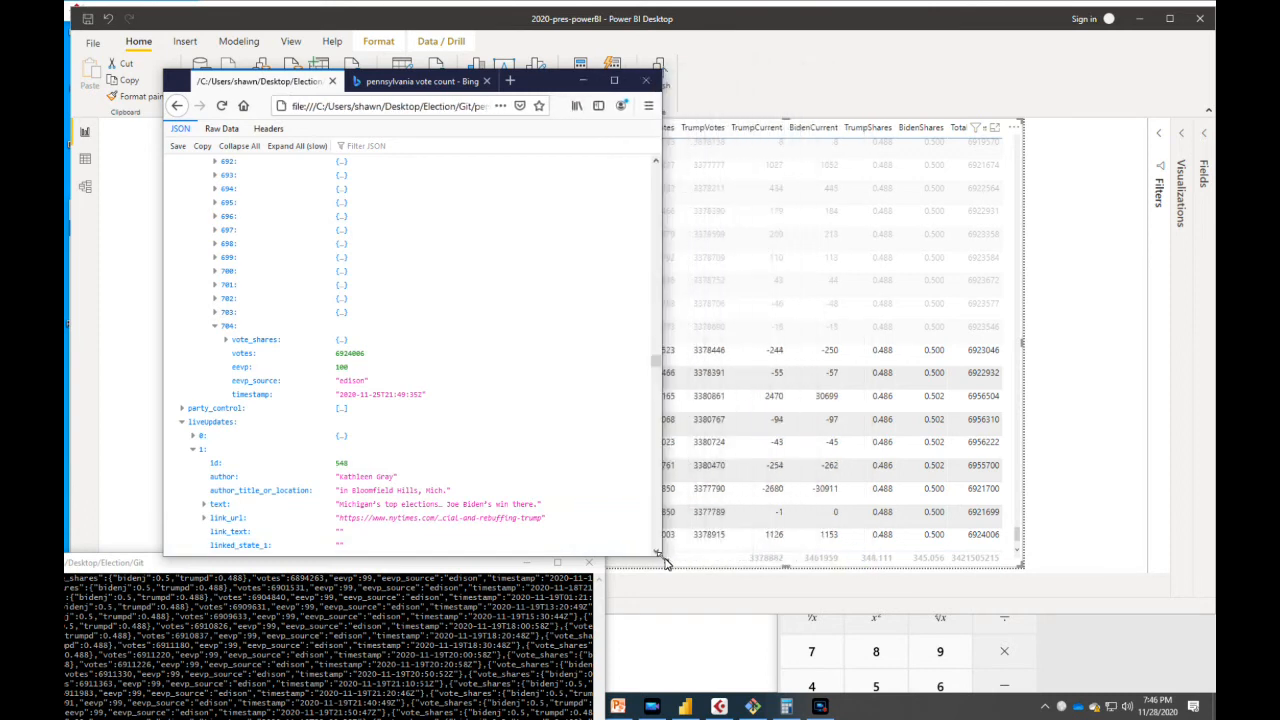
left_click_drag(547, 80, 606, 127)
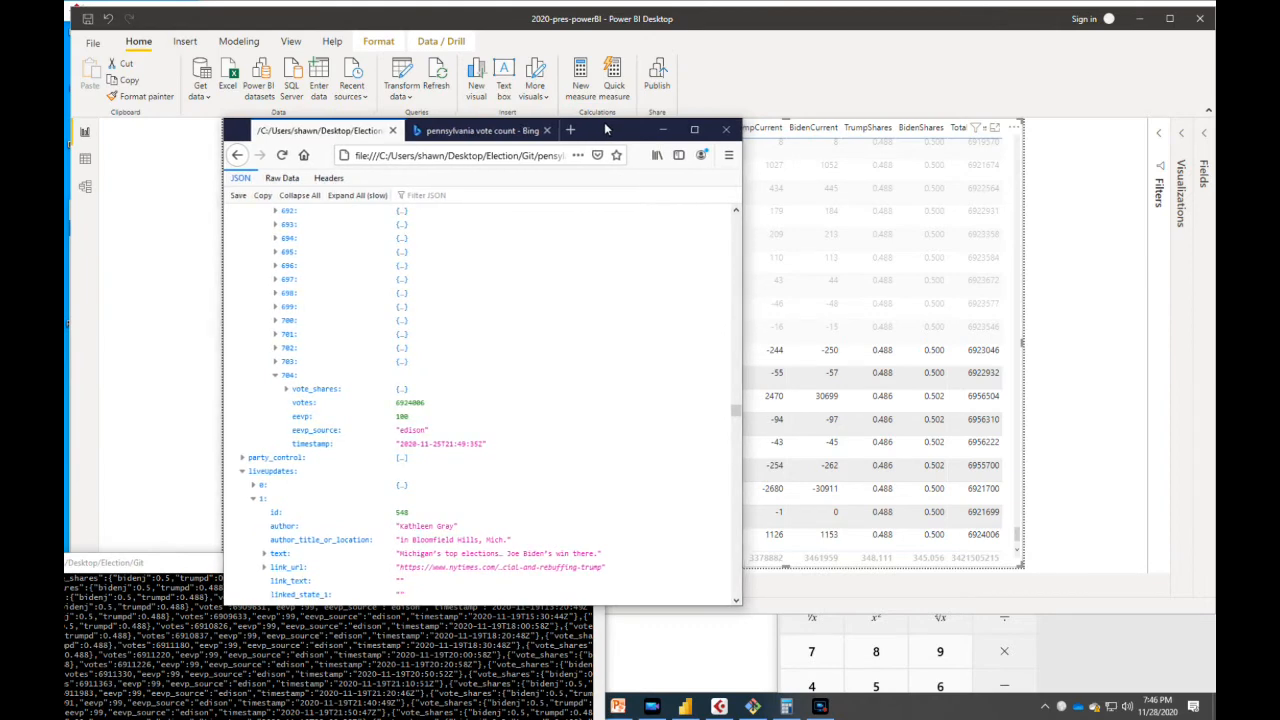
left_click_drag(606, 127, 477, 243)
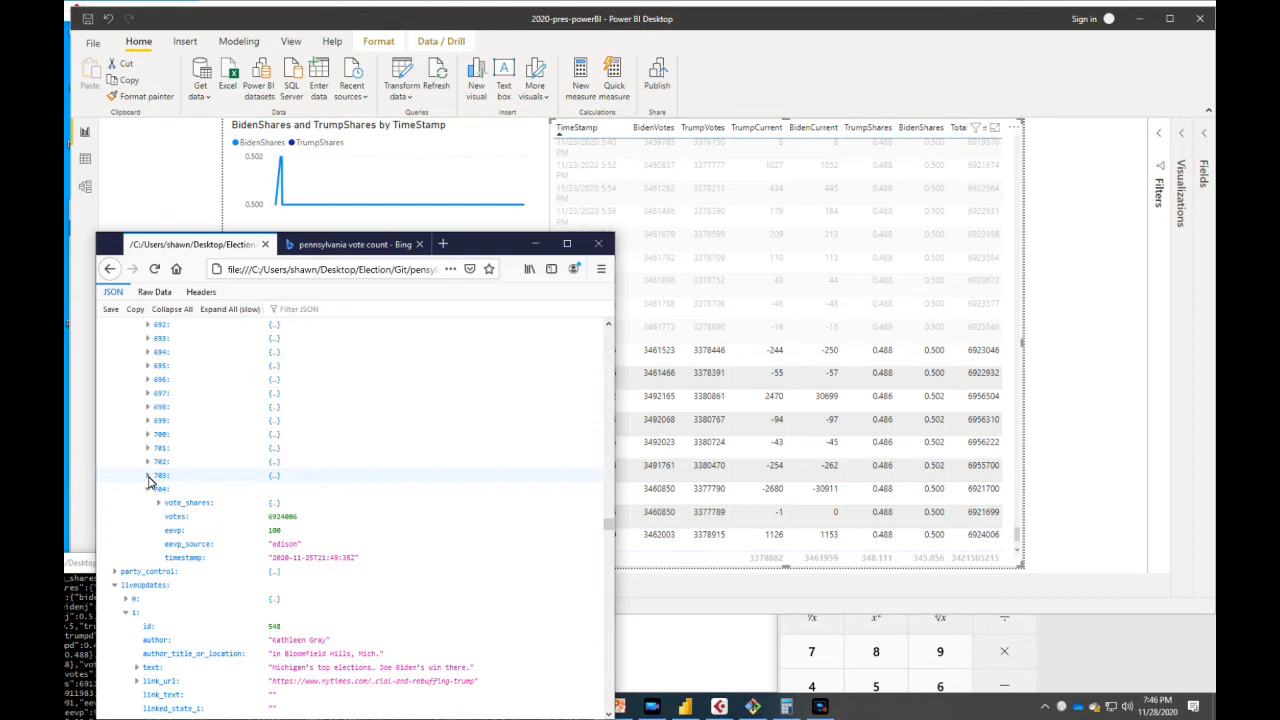
left_click(148, 478)
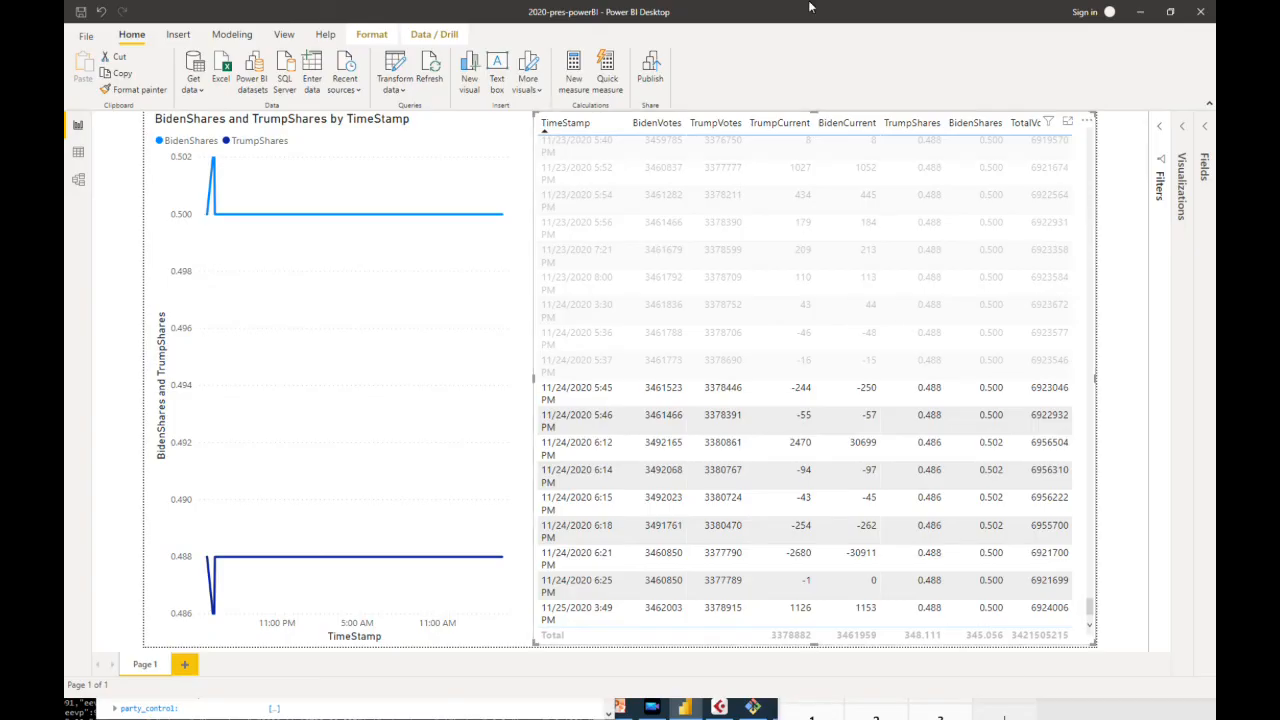
Step: Move the Firefox window higher, and switch back to the maximized Power BI report with the Git terminal minimized
left_click(1140, 13)
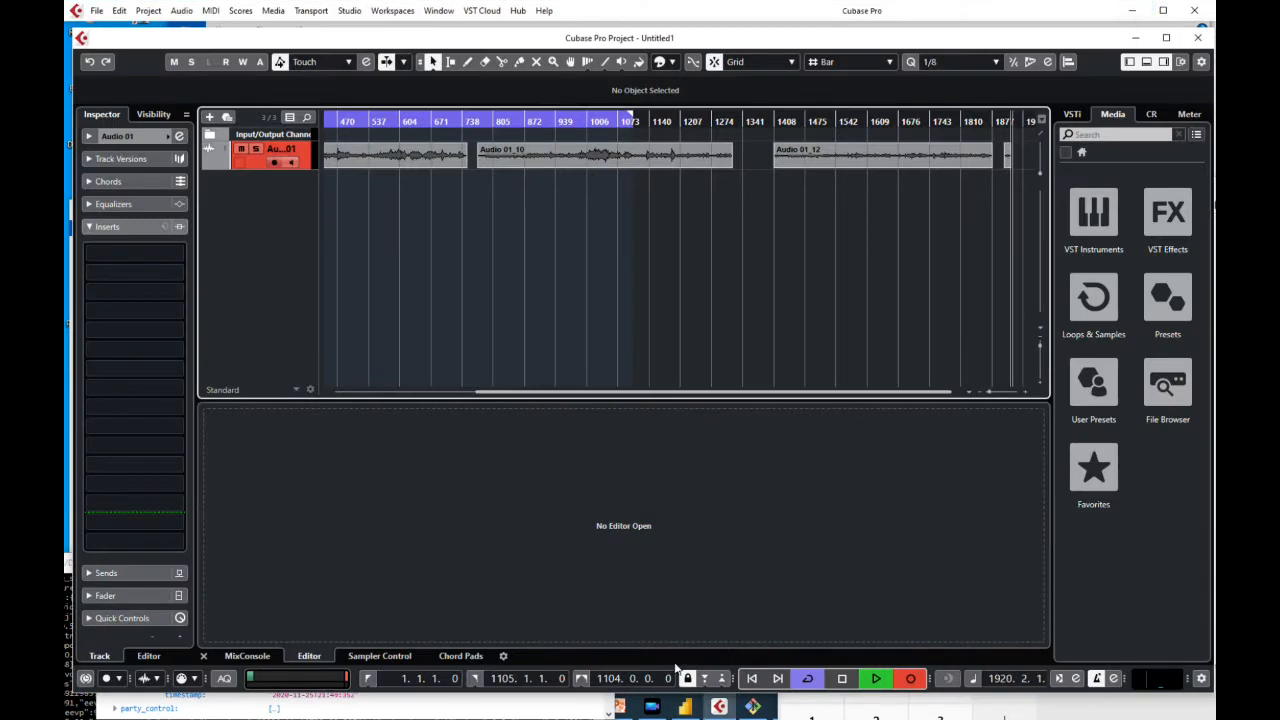
left_click(569, 707)
left_click(385, 711)
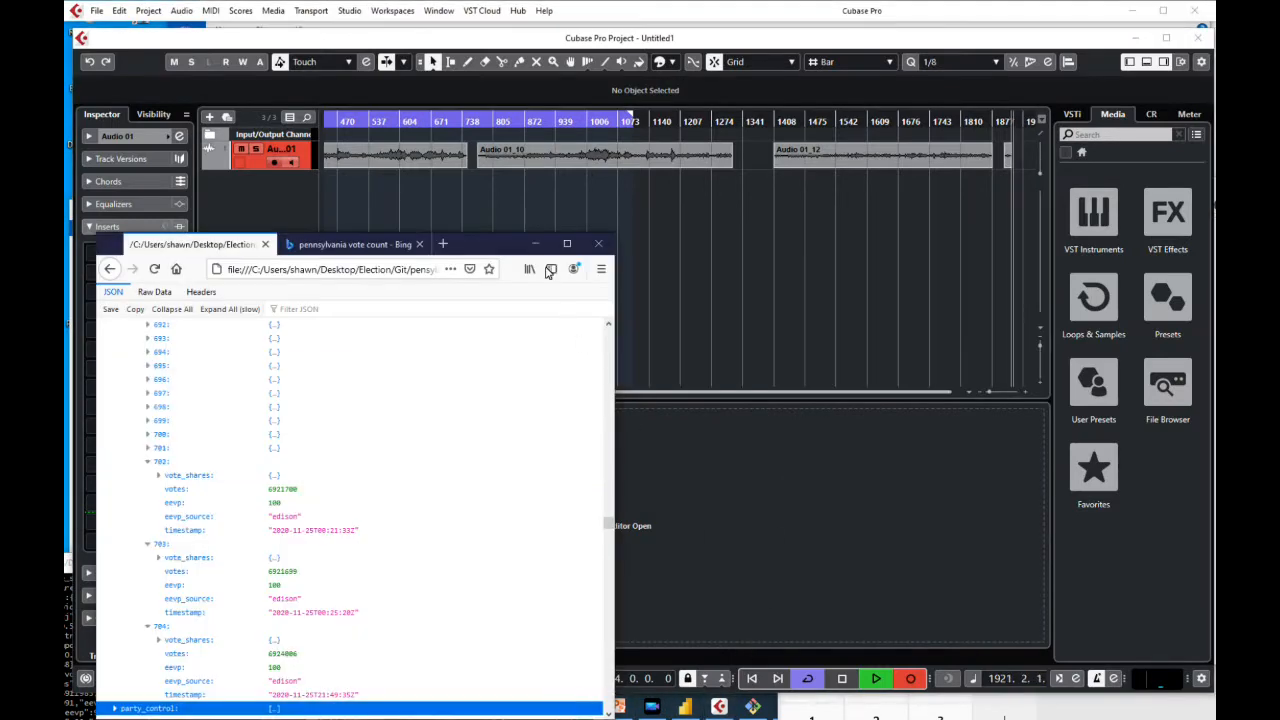
left_click_drag(483, 262, 544, 132)
left_click(688, 707)
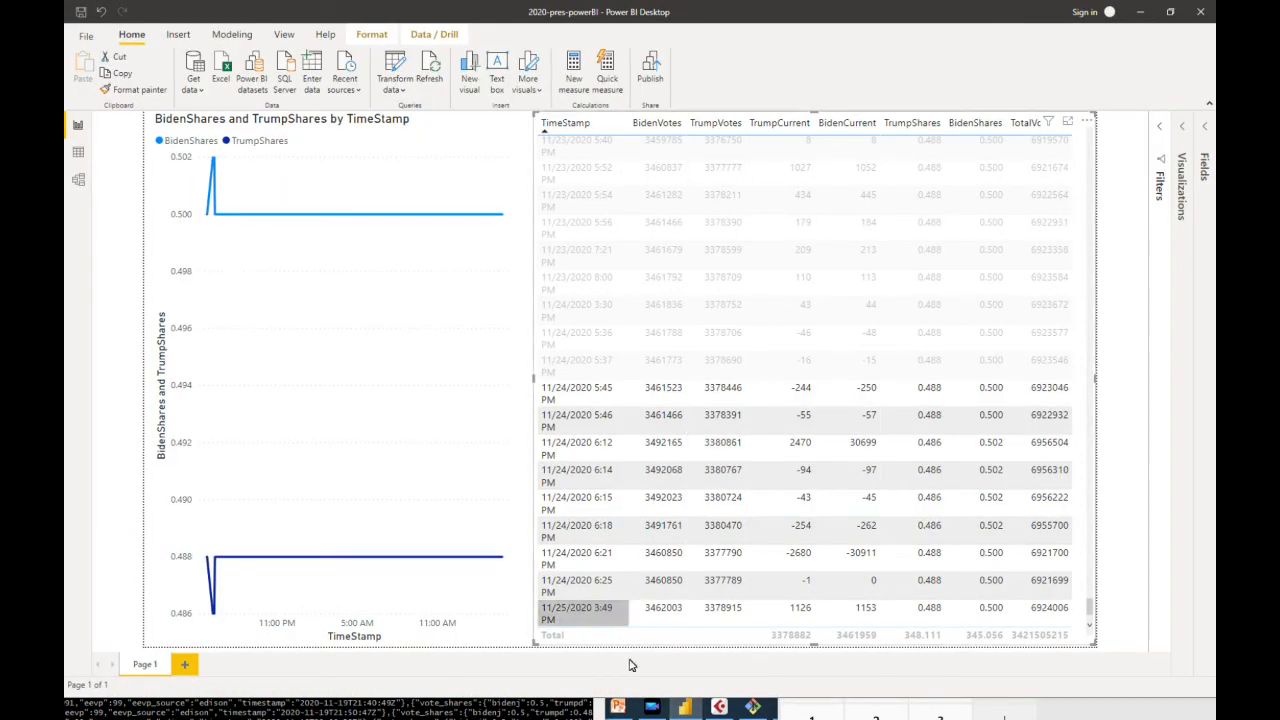
left_click(752, 707)
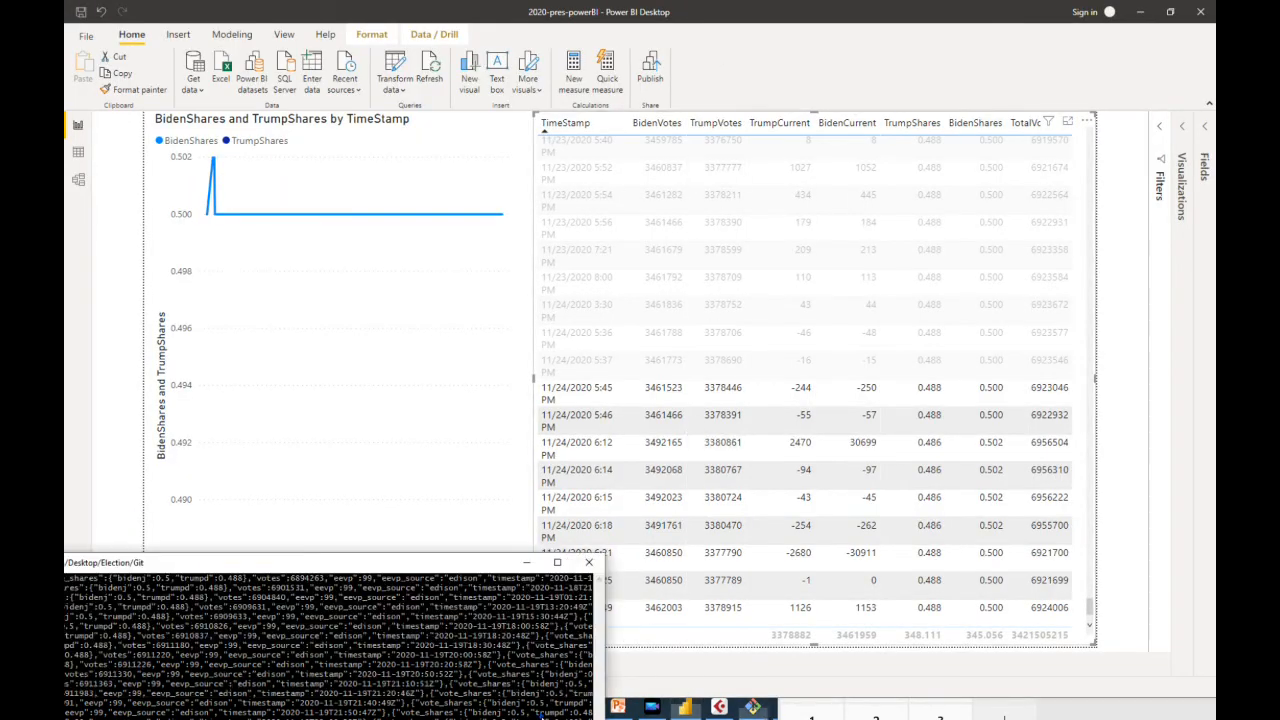
left_click(527, 562)
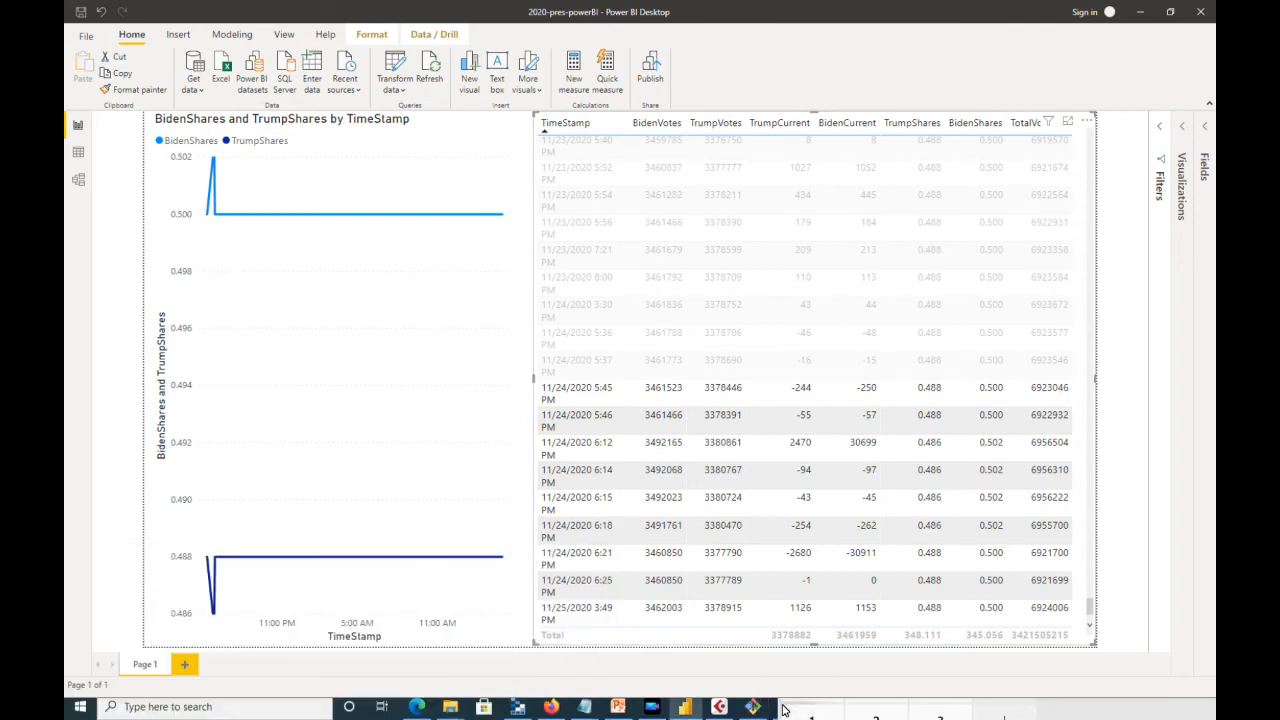
Step: Bring Firefox over the Power BI report in a larger window, and expand entry 701, highlighting entries 701 and 702
left_click(549, 707)
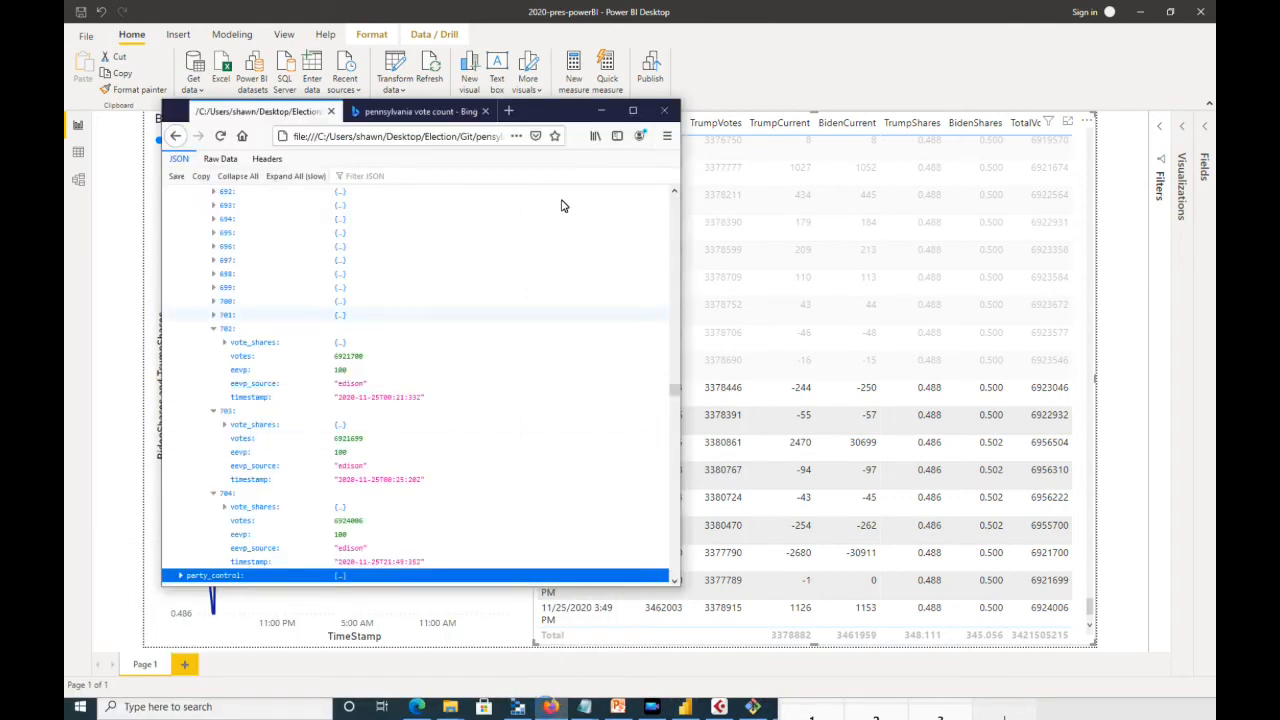
left_click_drag(538, 121, 548, 43)
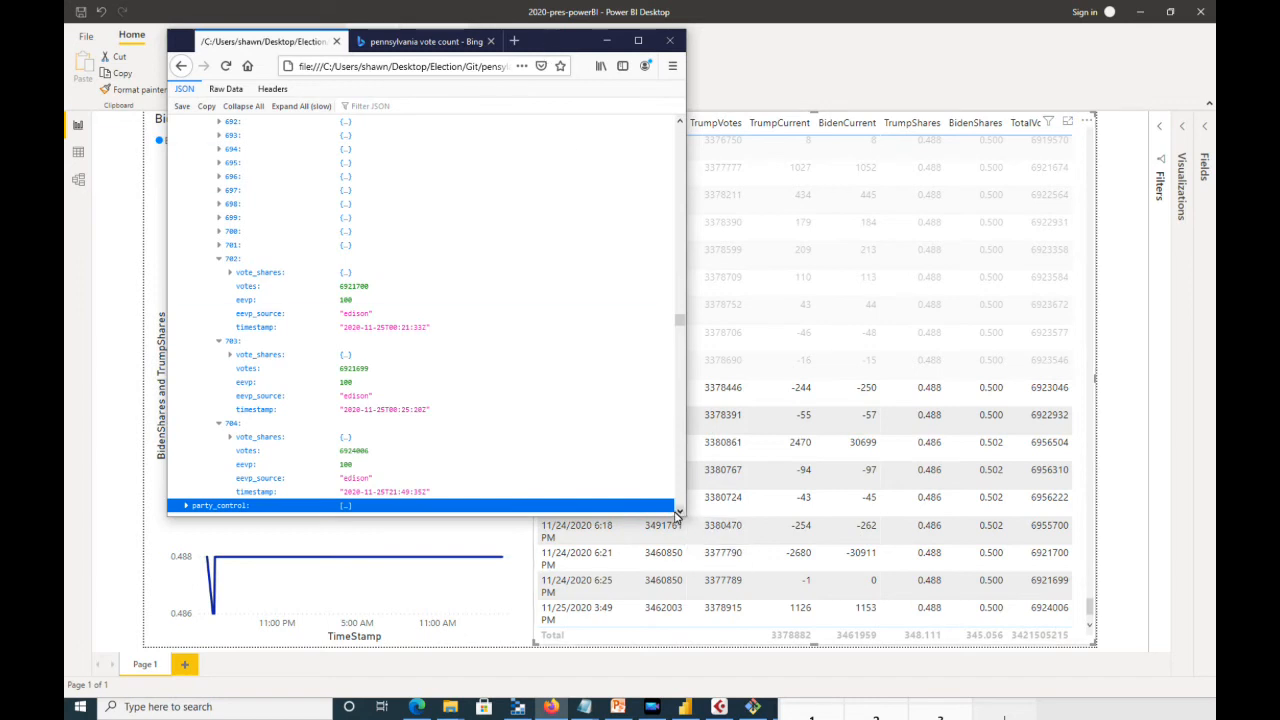
left_click_drag(686, 520, 707, 610)
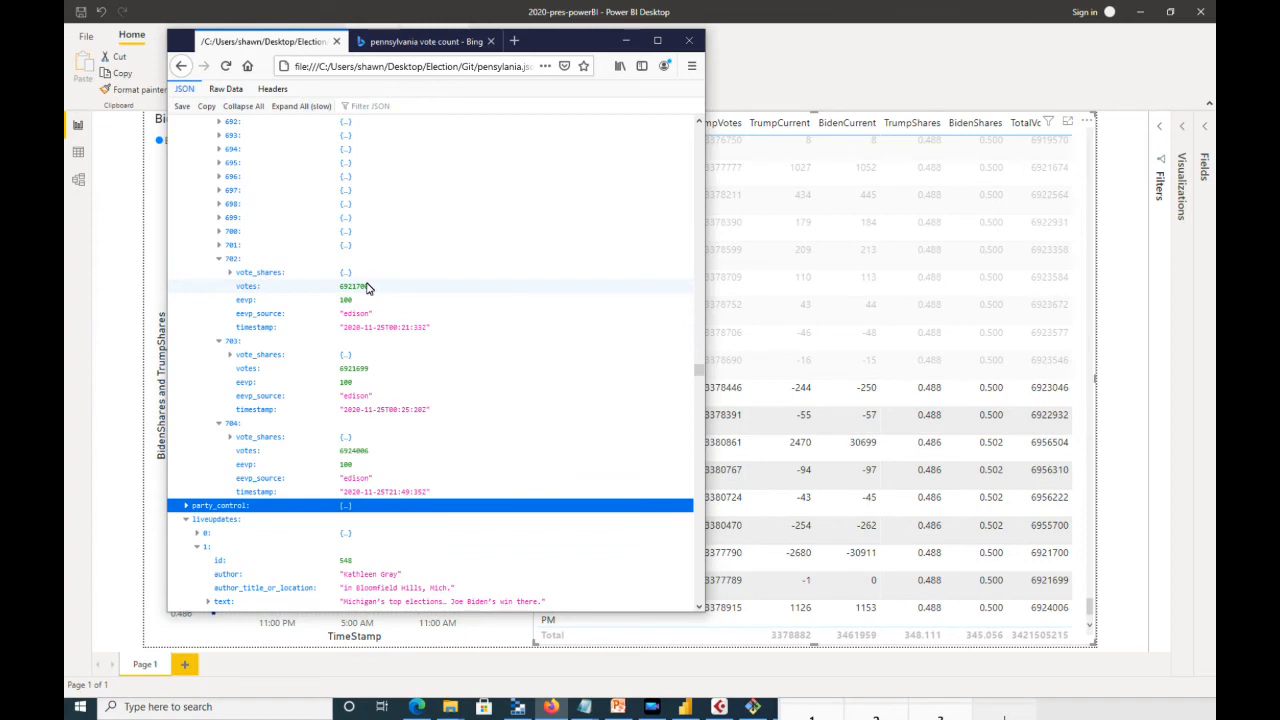
left_click(220, 246)
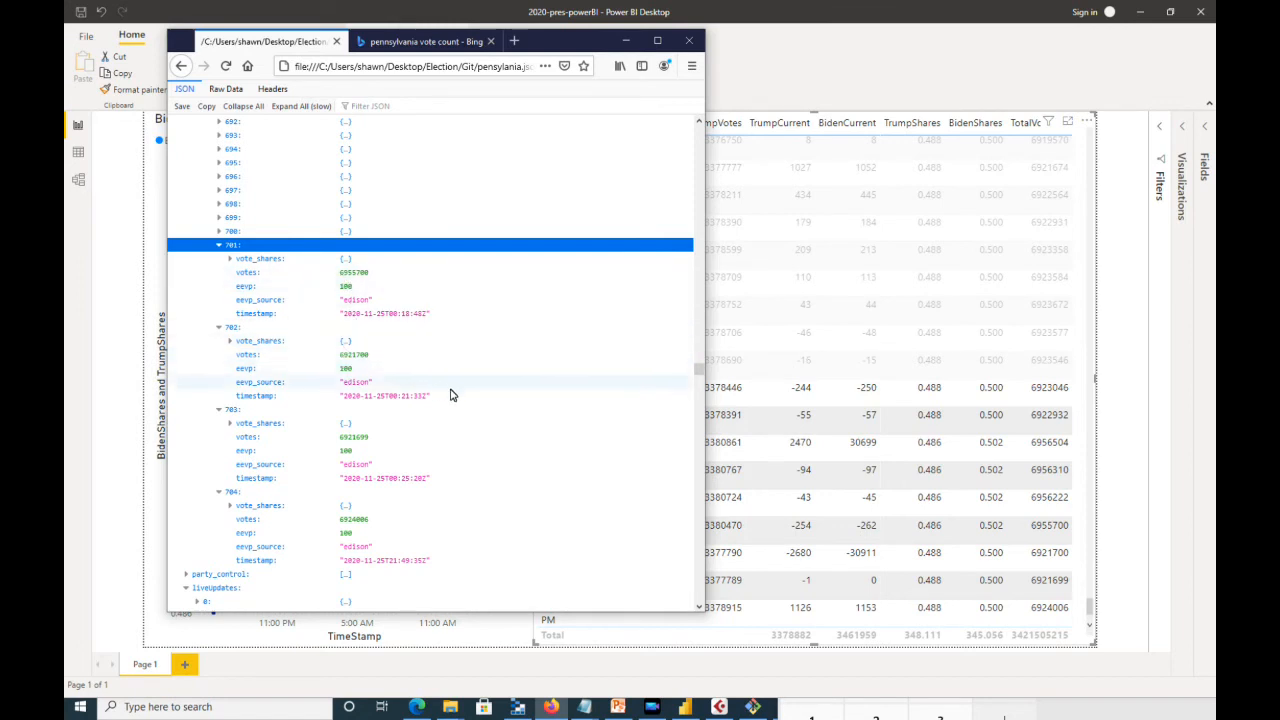
left_click_drag(457, 395, 157, 252)
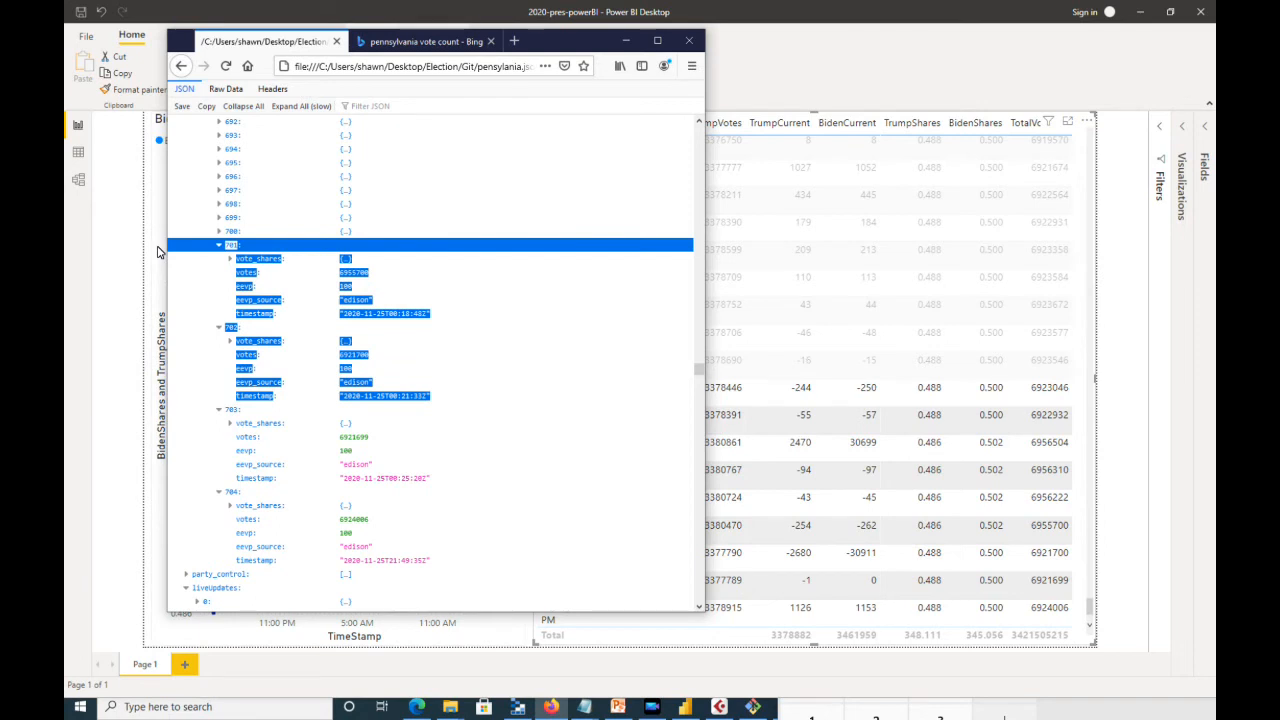
Step: Place the Git terminal beside the JSON tree and search pensylania.json from its start for the vote total 6955700
left_click(686, 700)
left_click_drag(868, 328, 989, 123)
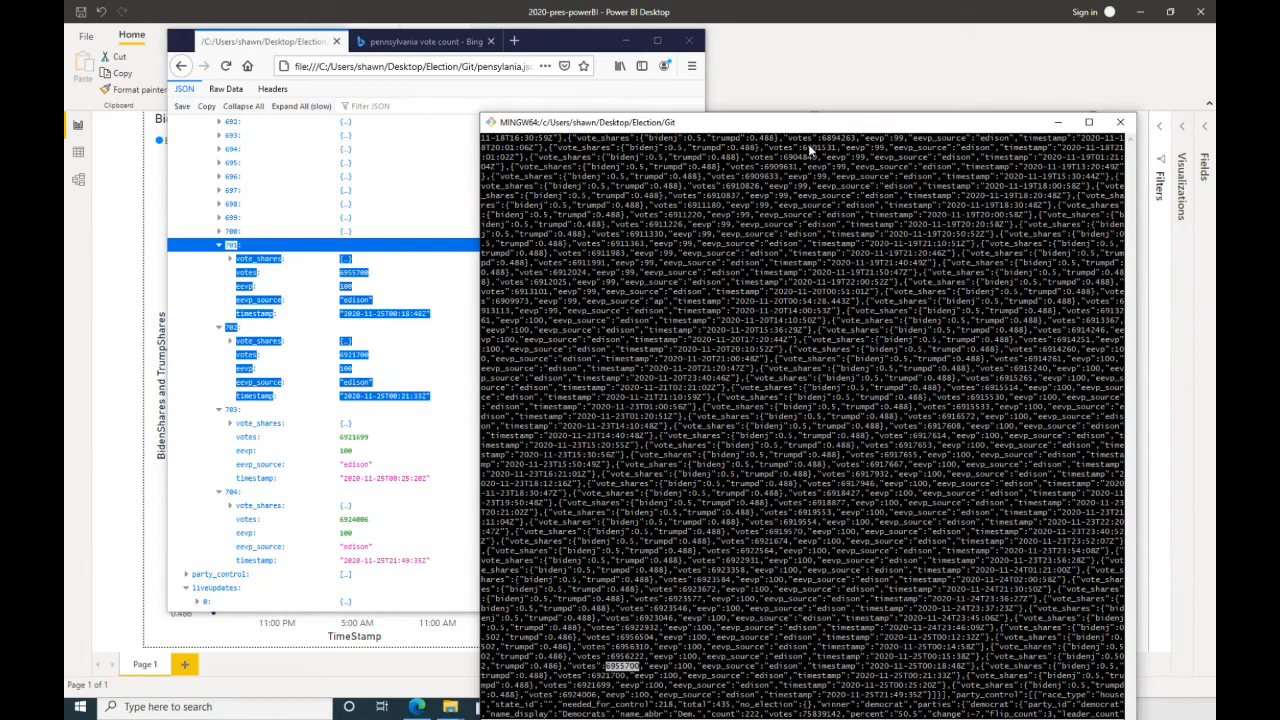
left_click_drag(816, 122, 897, 43)
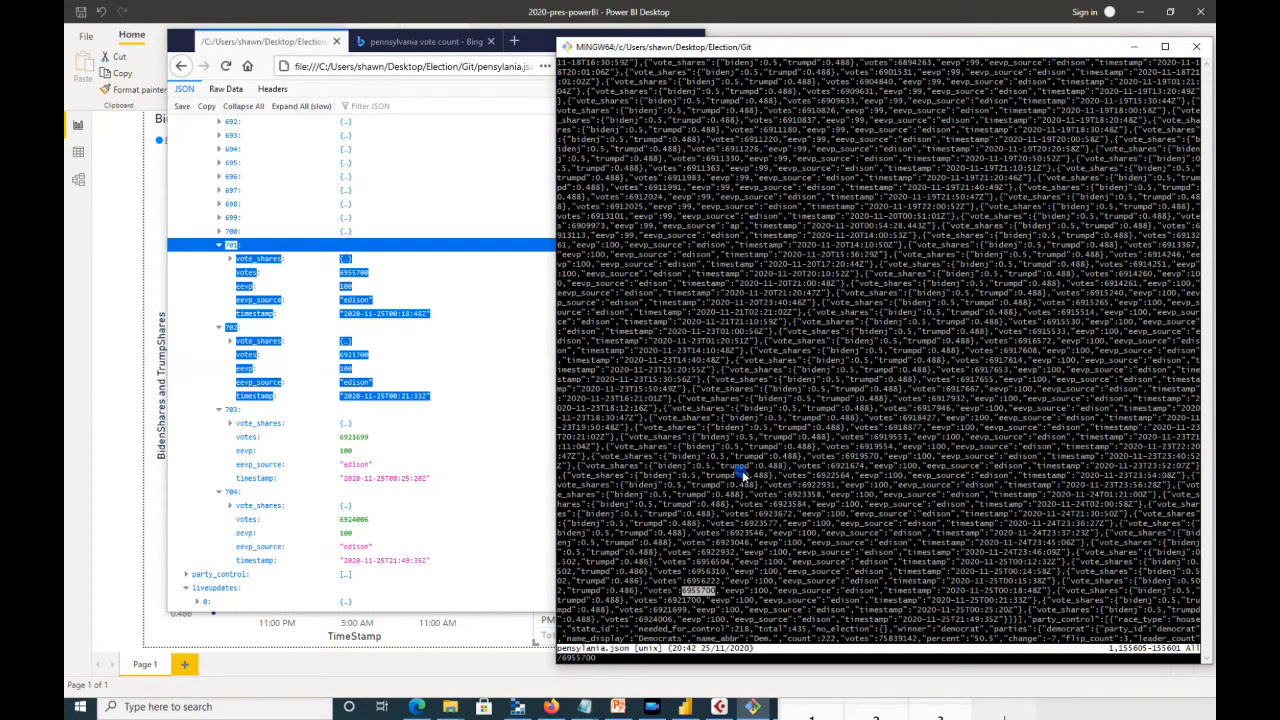
key("g")
key("g")
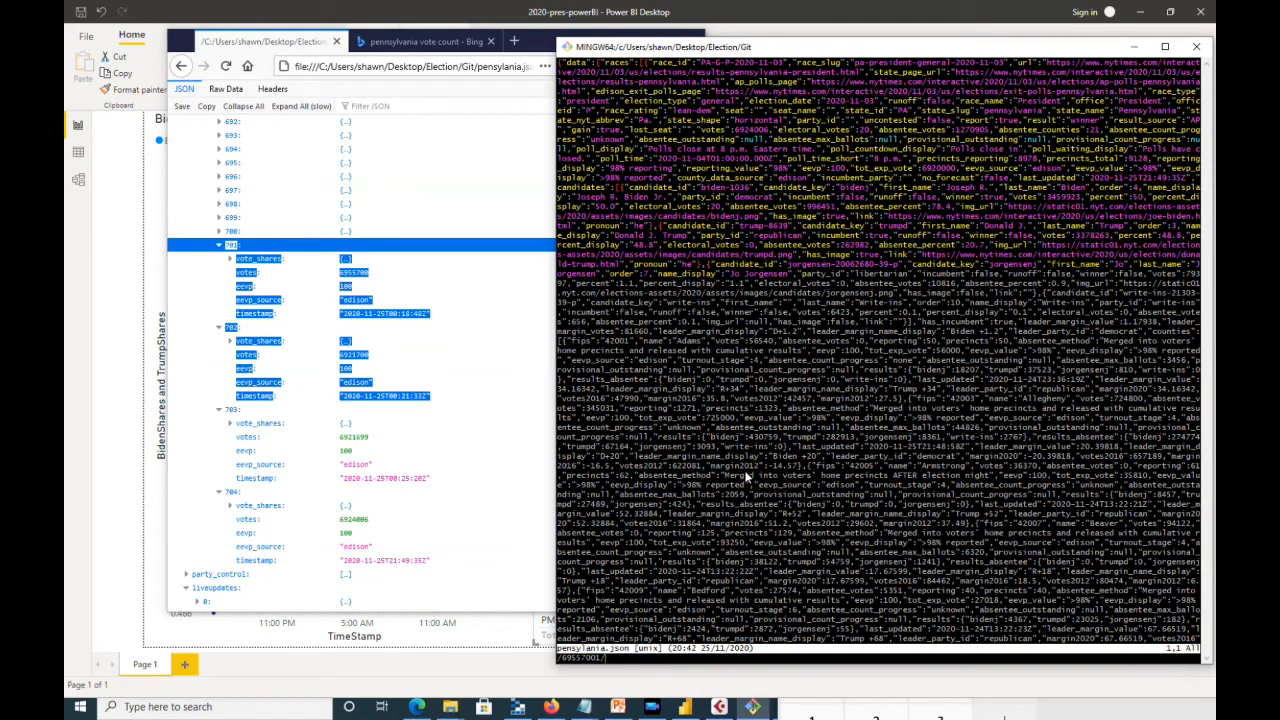
type("95")
key("Return")
key("n")
type("55700")
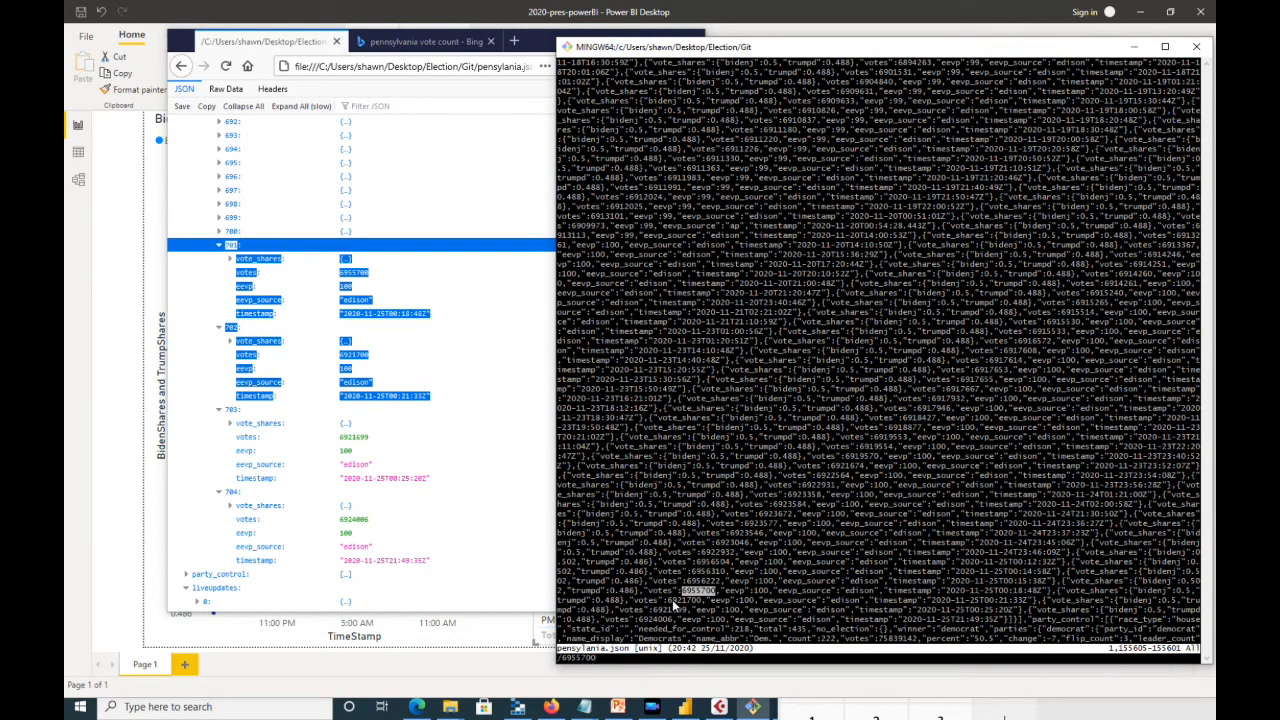
Step: Uncover the JSON tree to expand vote_shares under entry 701, and return to the full Power BI report
left_click_drag(1062, 44, 614, 470)
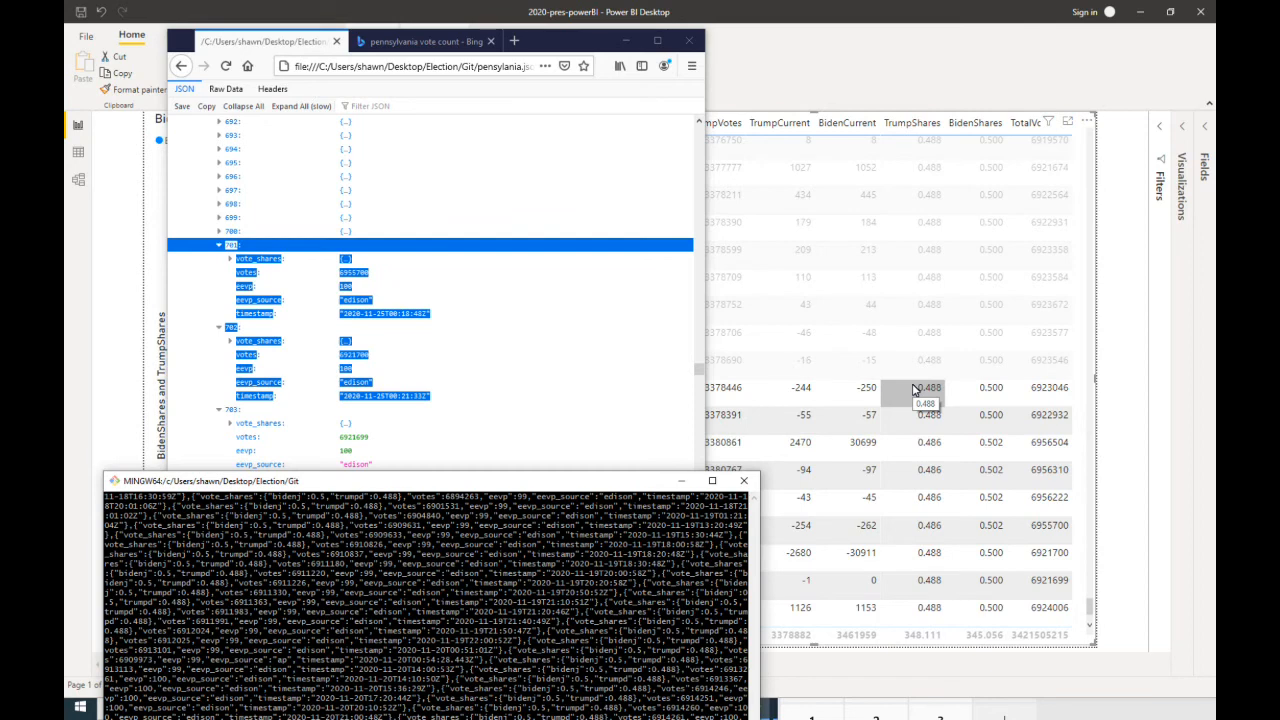
left_click(229, 260)
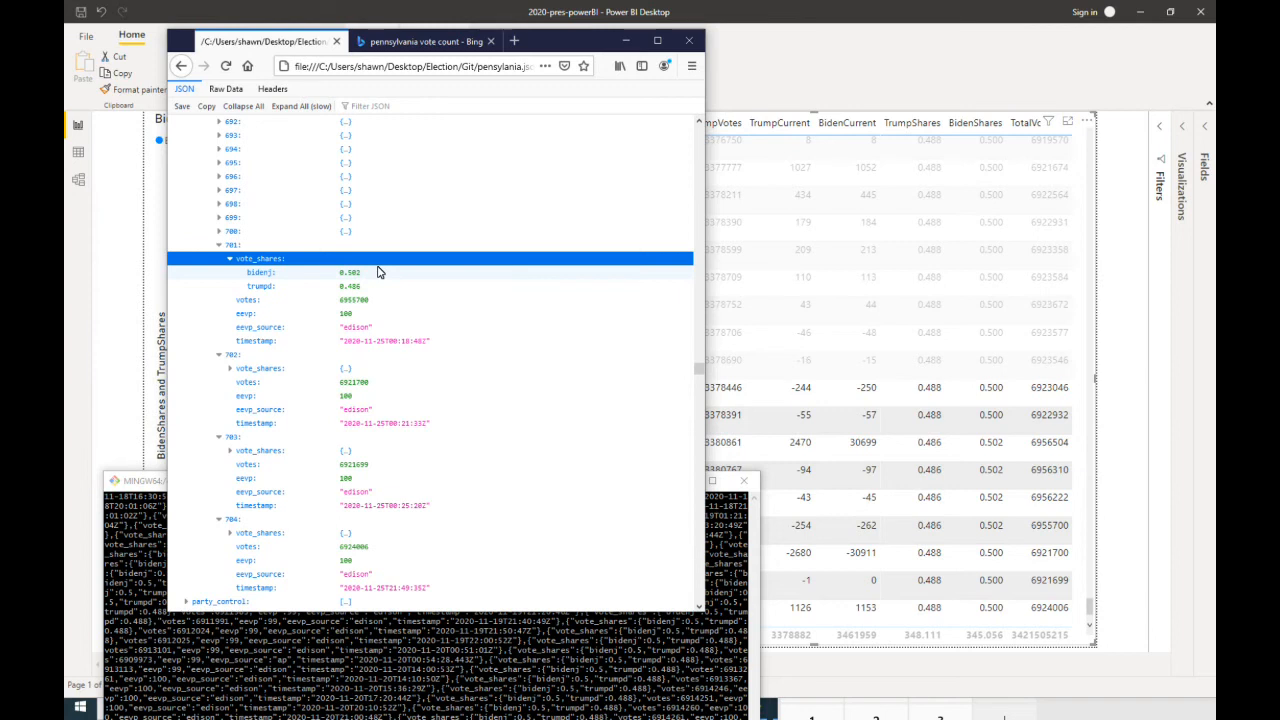
left_click(625, 41)
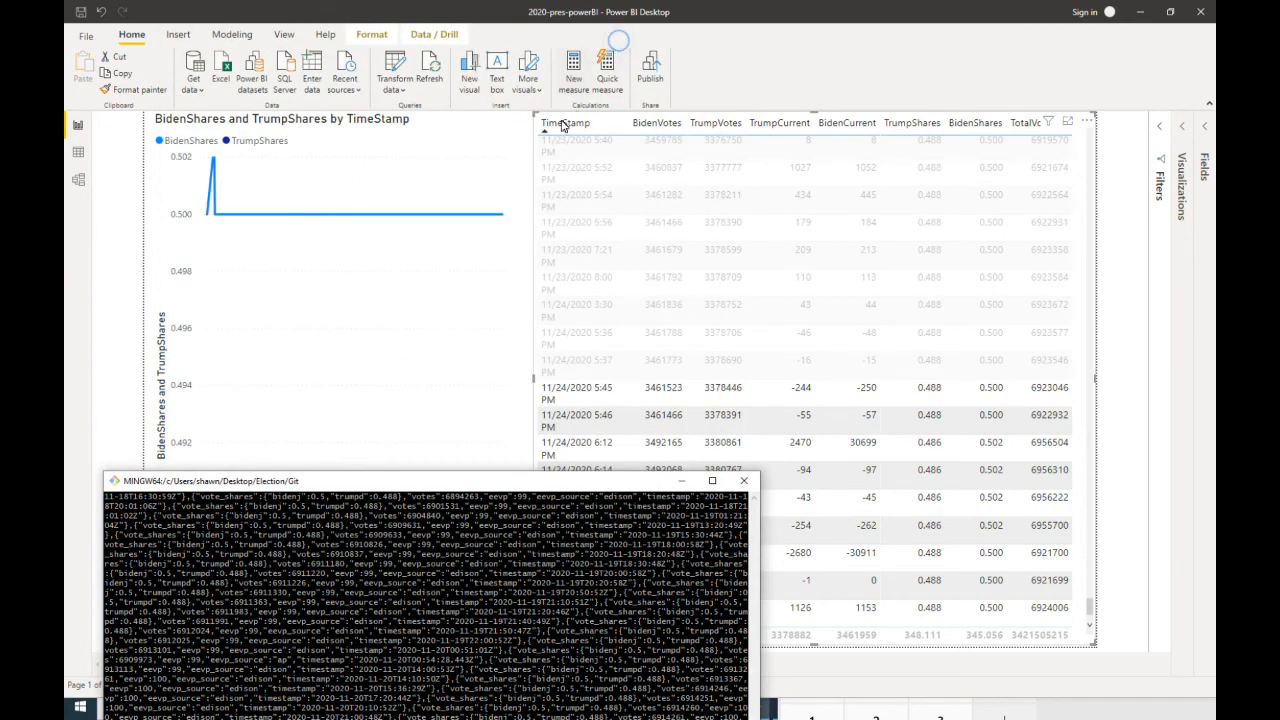
left_click(628, 12)
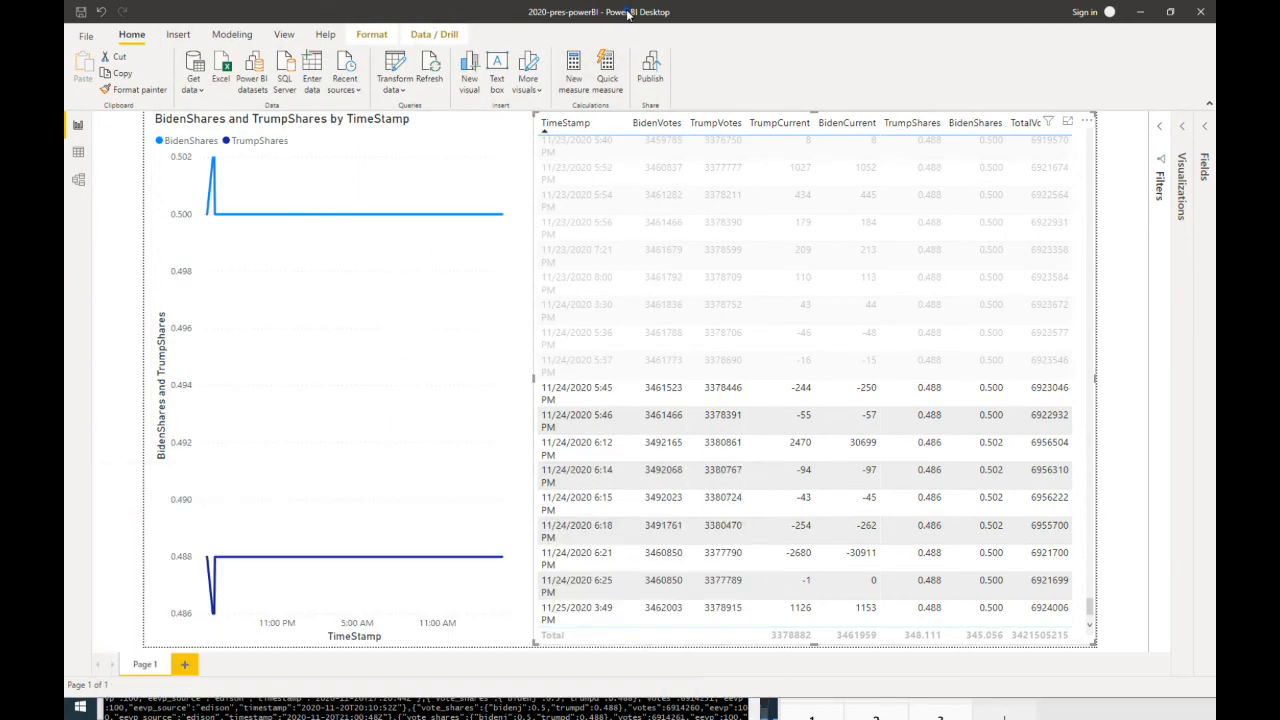
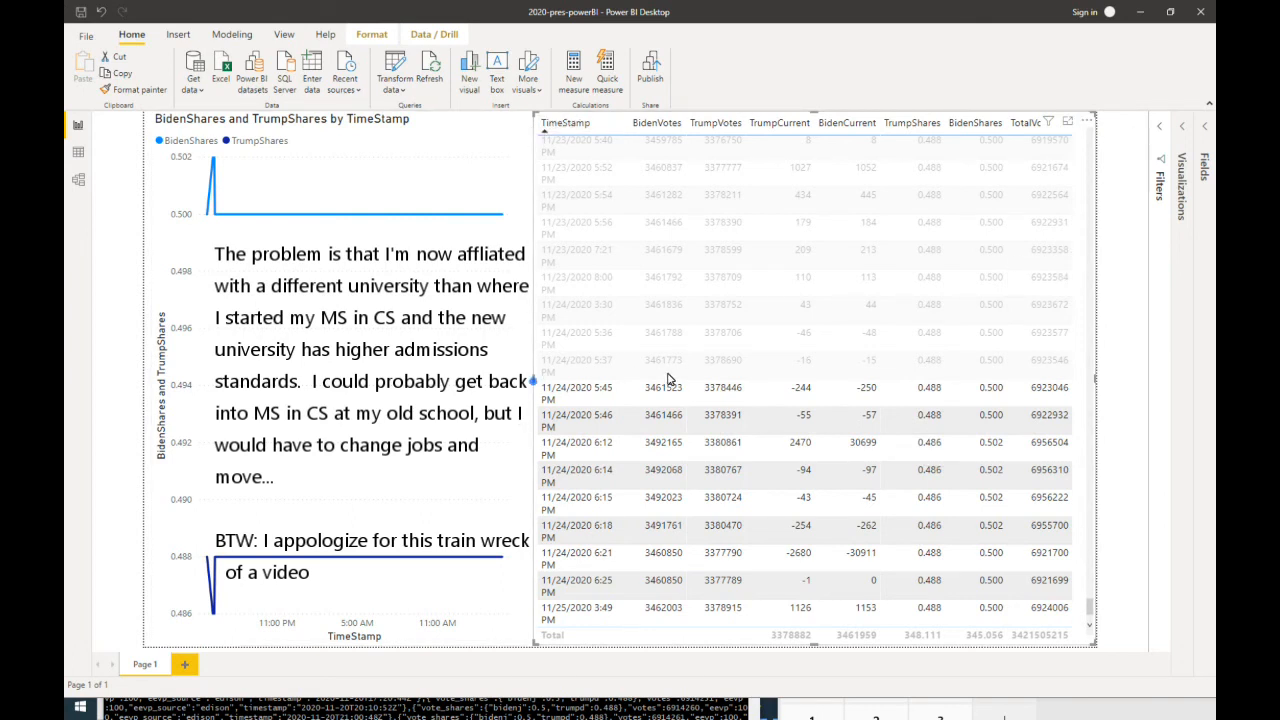
Step: Narrow the vote table from its left edge to free space beside the chart, and expand the Visualizations and Fields panes
left_click_drag(535, 383, 763, 378)
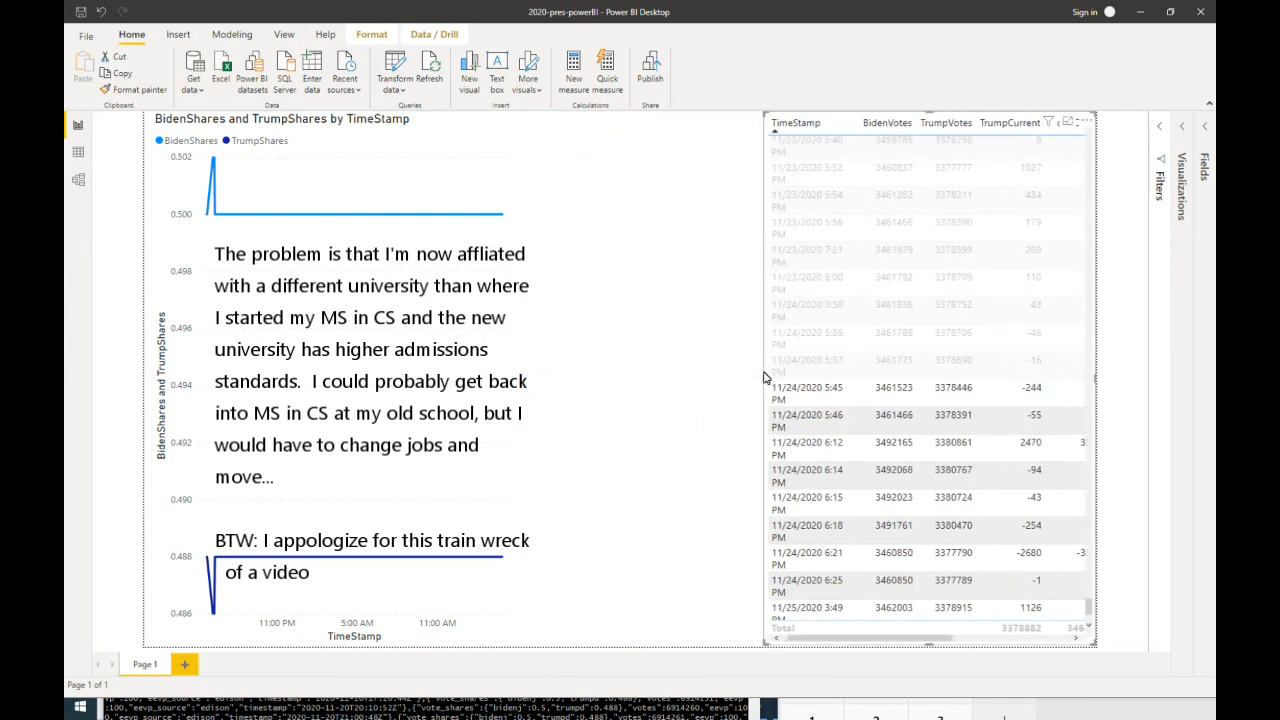
left_click(620, 321)
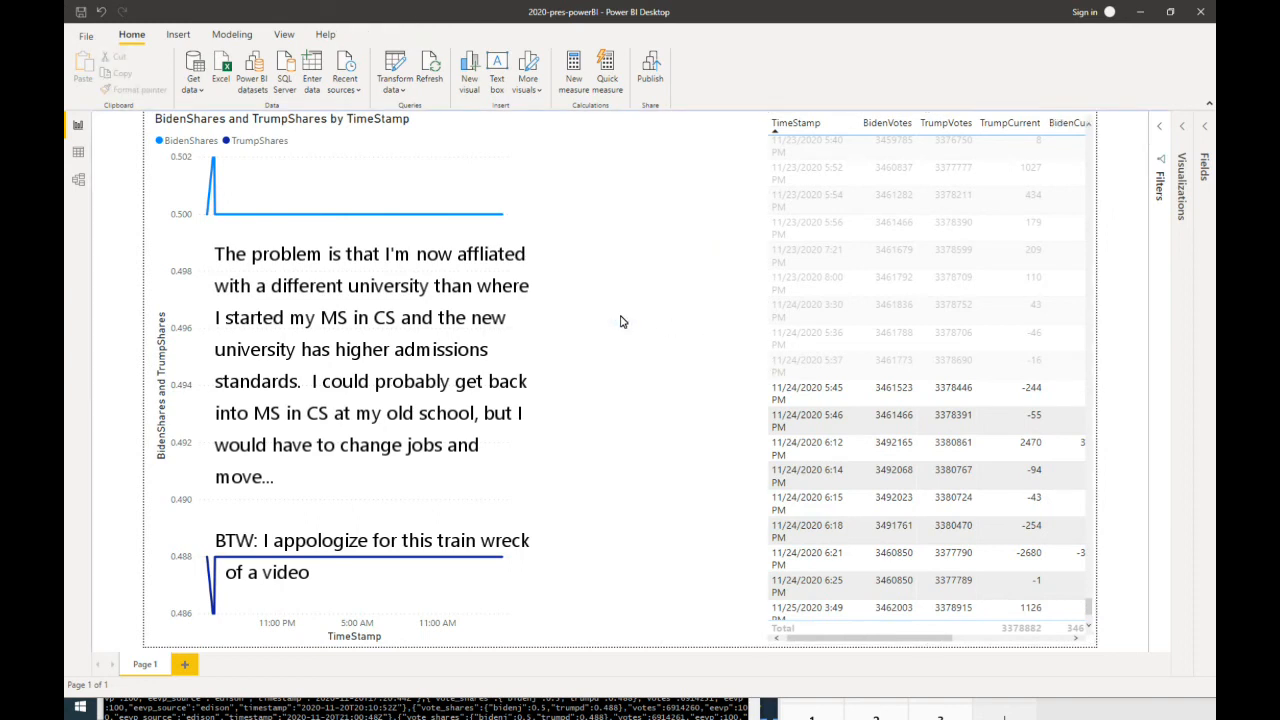
left_click(1181, 128)
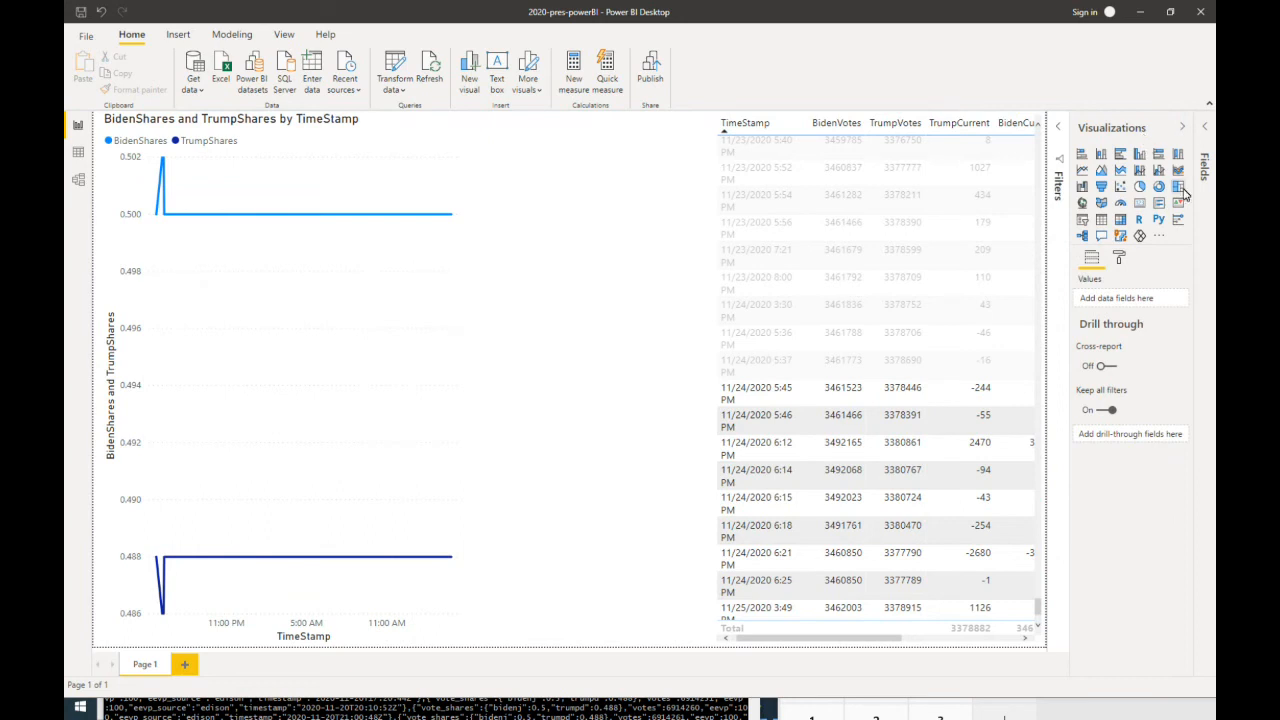
left_click(1206, 129)
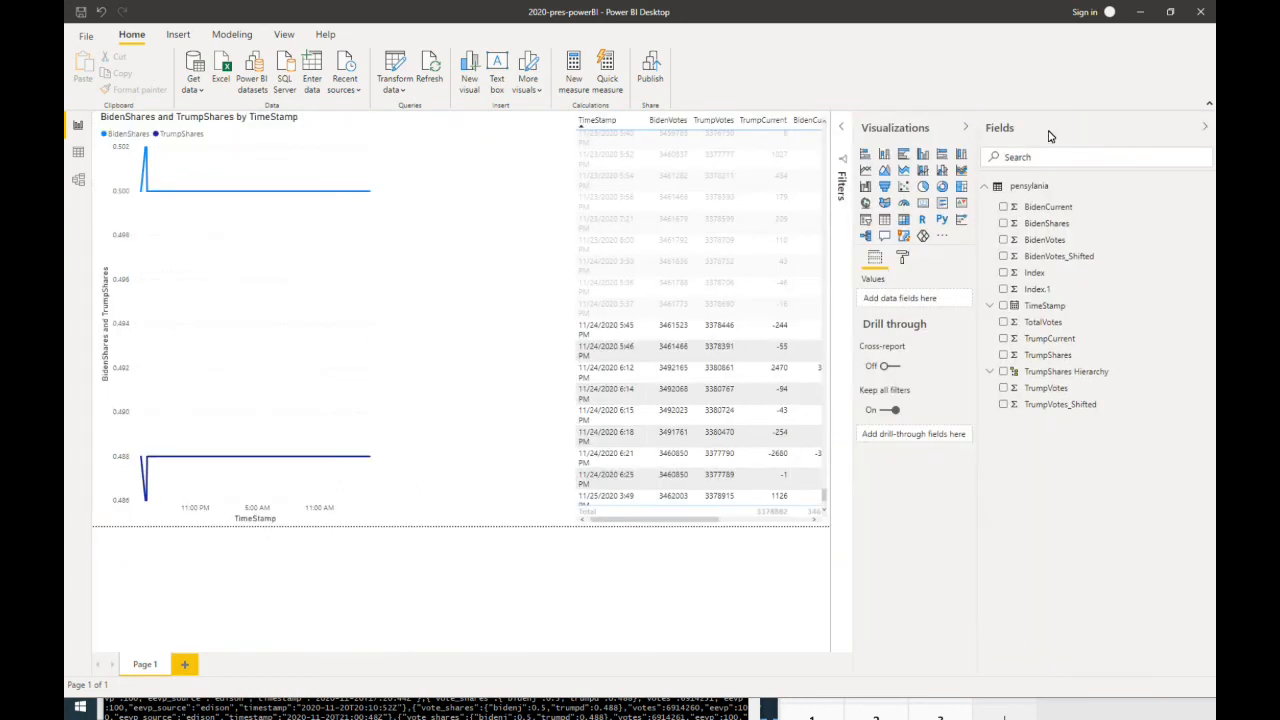
Step: Look through the report page's formatting options, including its page information and page size settings
left_click(903, 259)
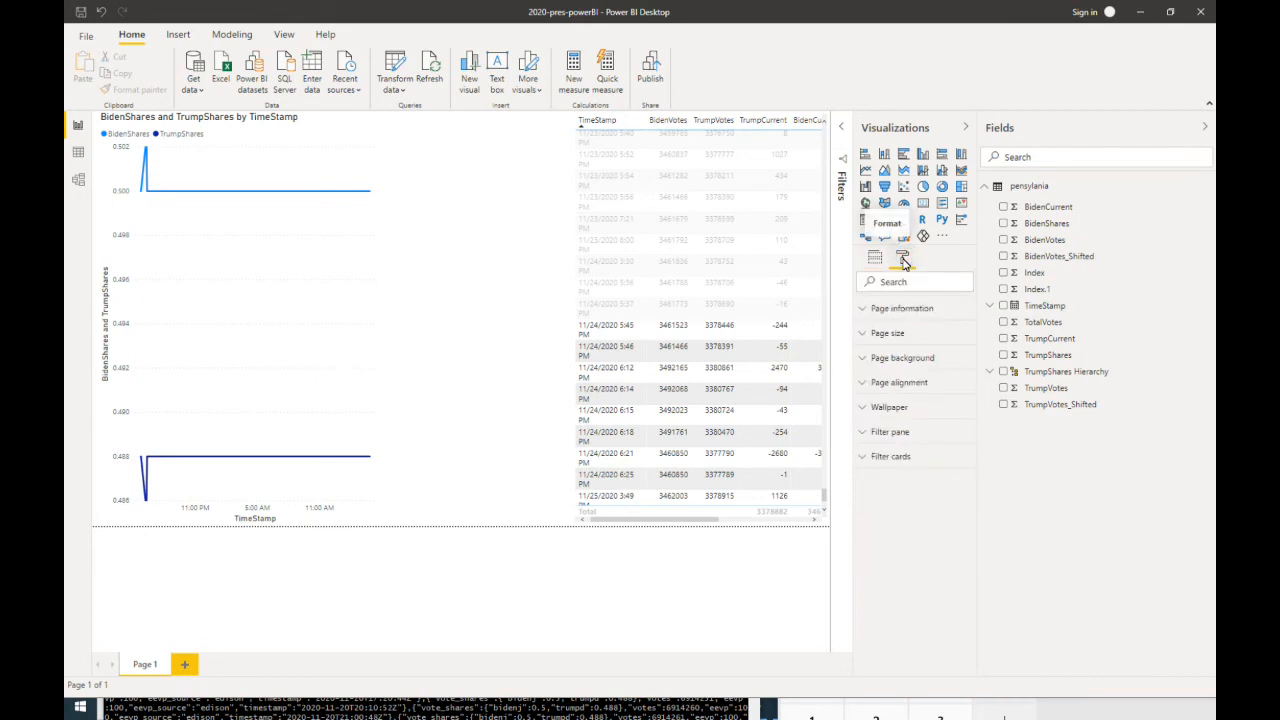
left_click(457, 295)
left_click(395, 269)
left_click(875, 258)
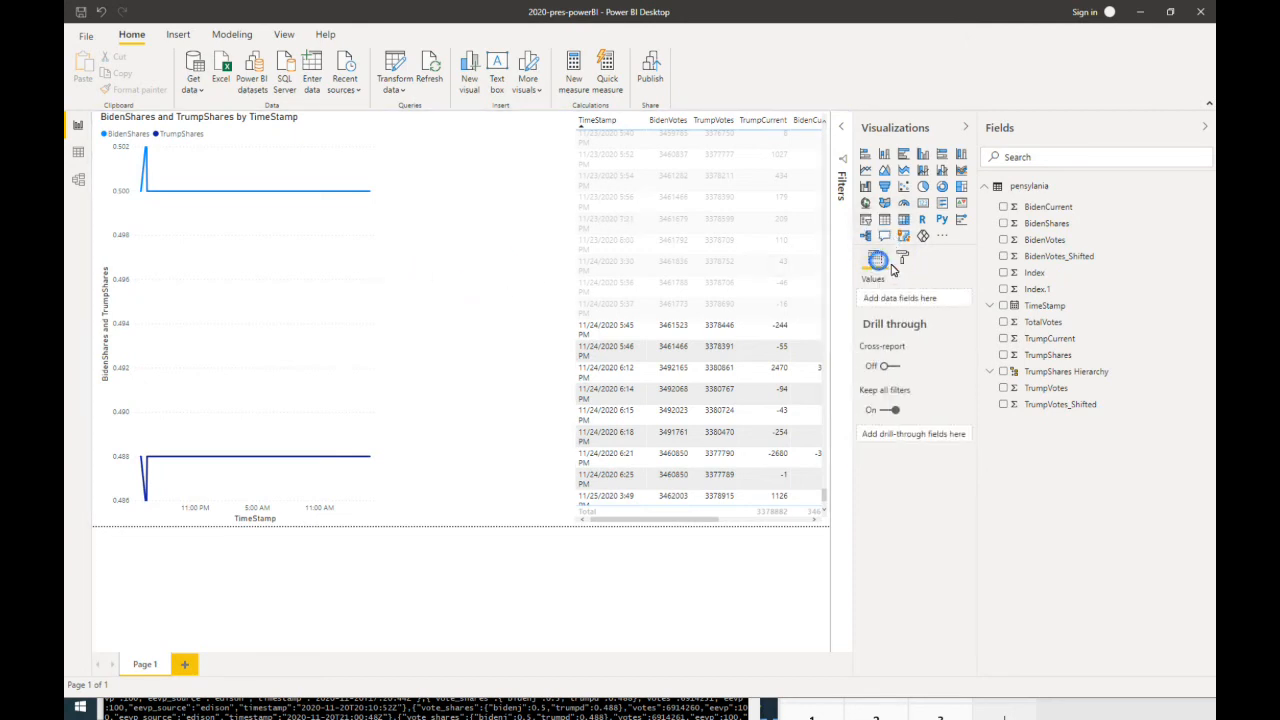
left_click(908, 260)
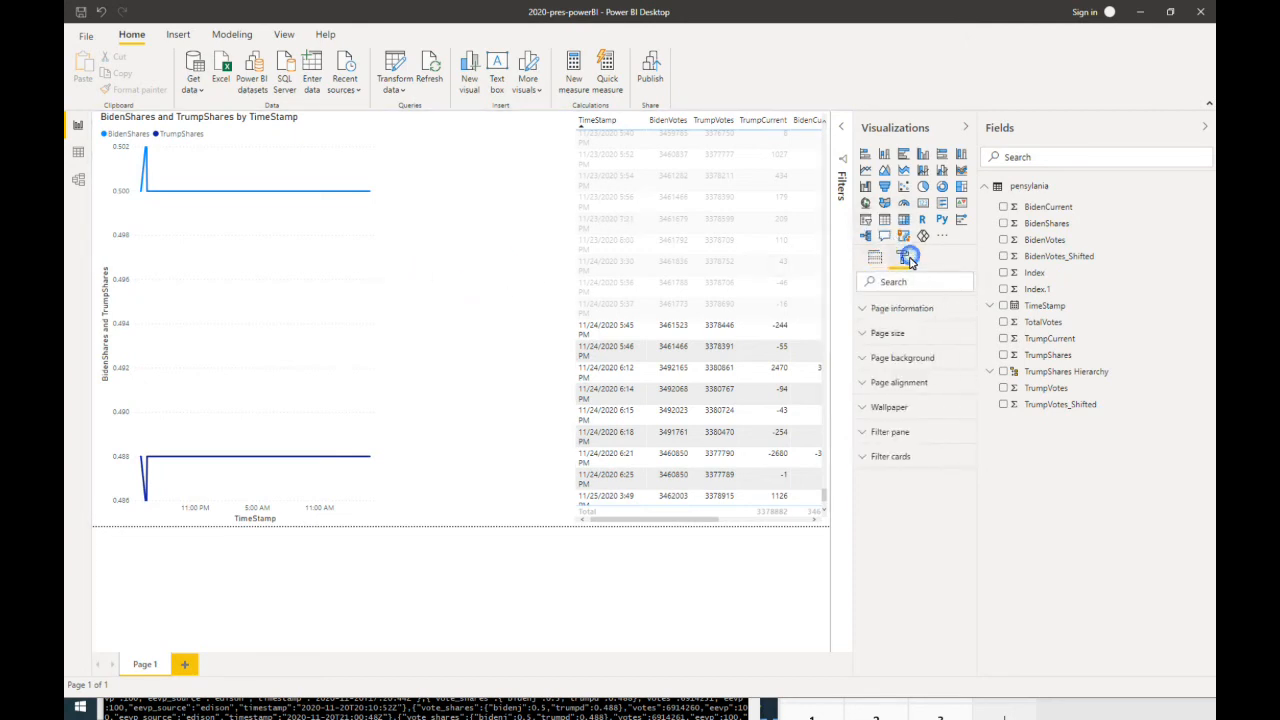
left_click(864, 309)
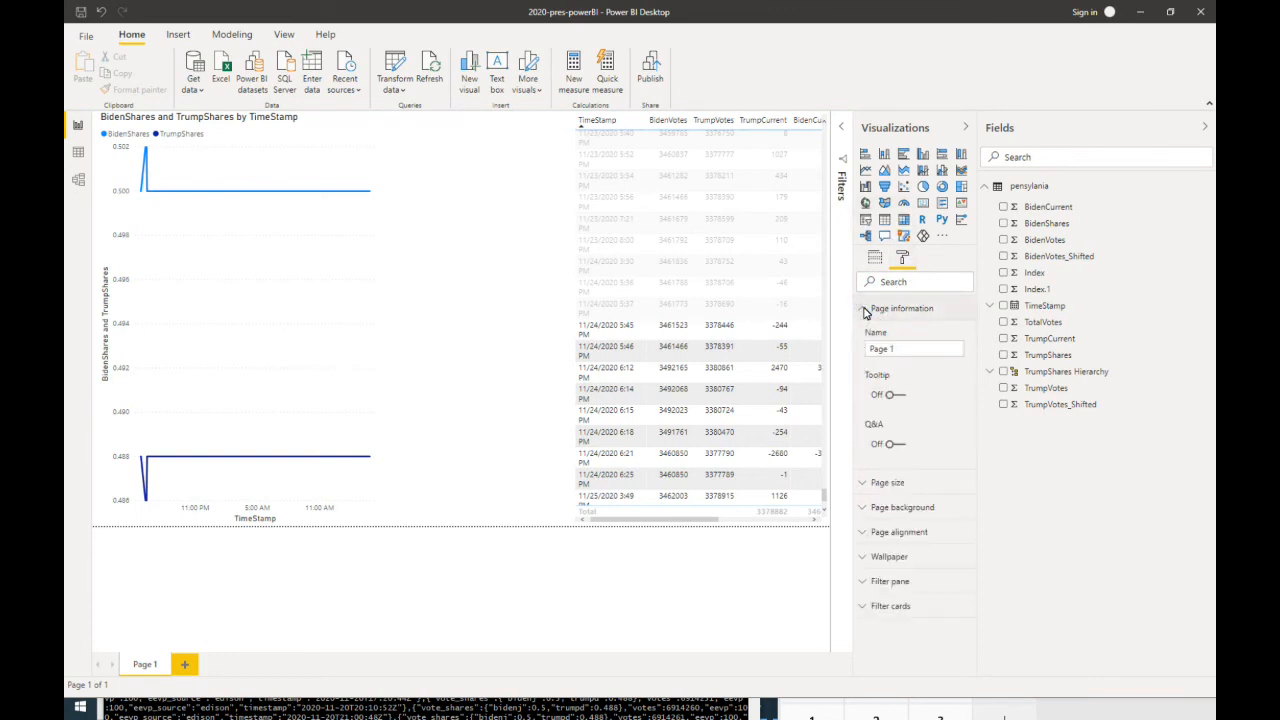
left_click(865, 310)
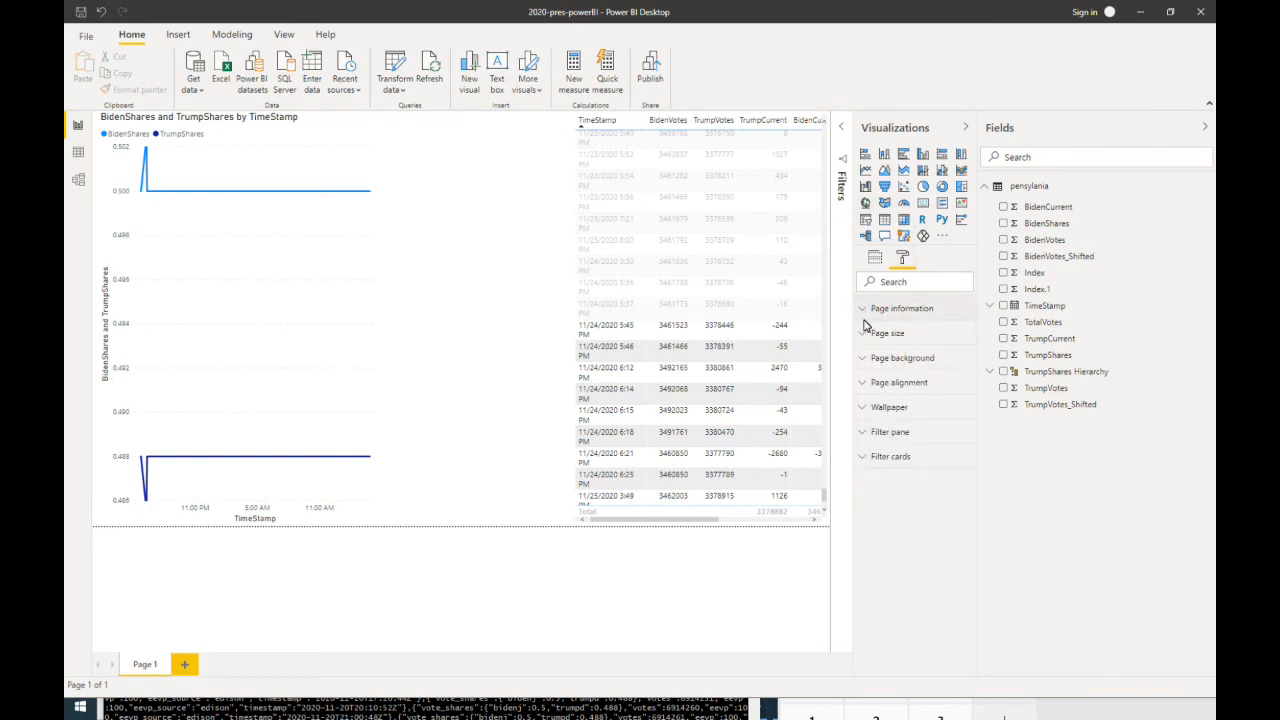
left_click(866, 334)
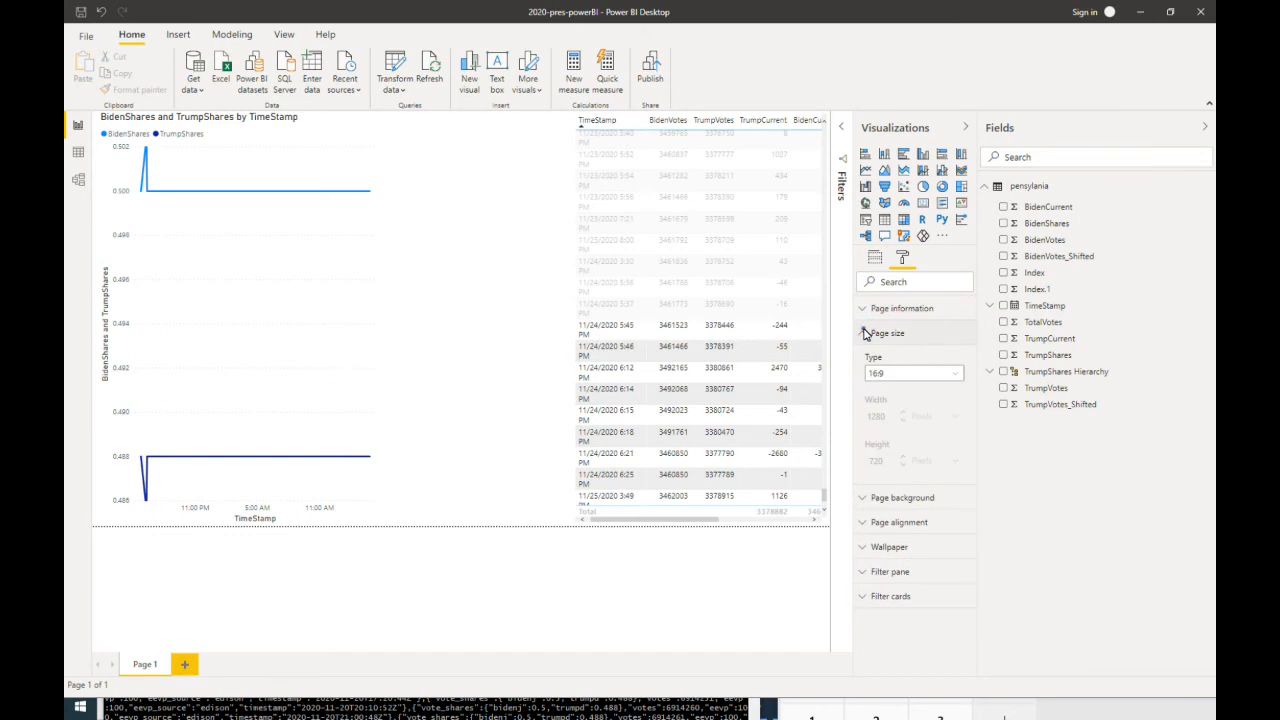
left_click(866, 334)
Step: Remove the BidenShares and TrumpShares values from the line chart
left_click(290, 278)
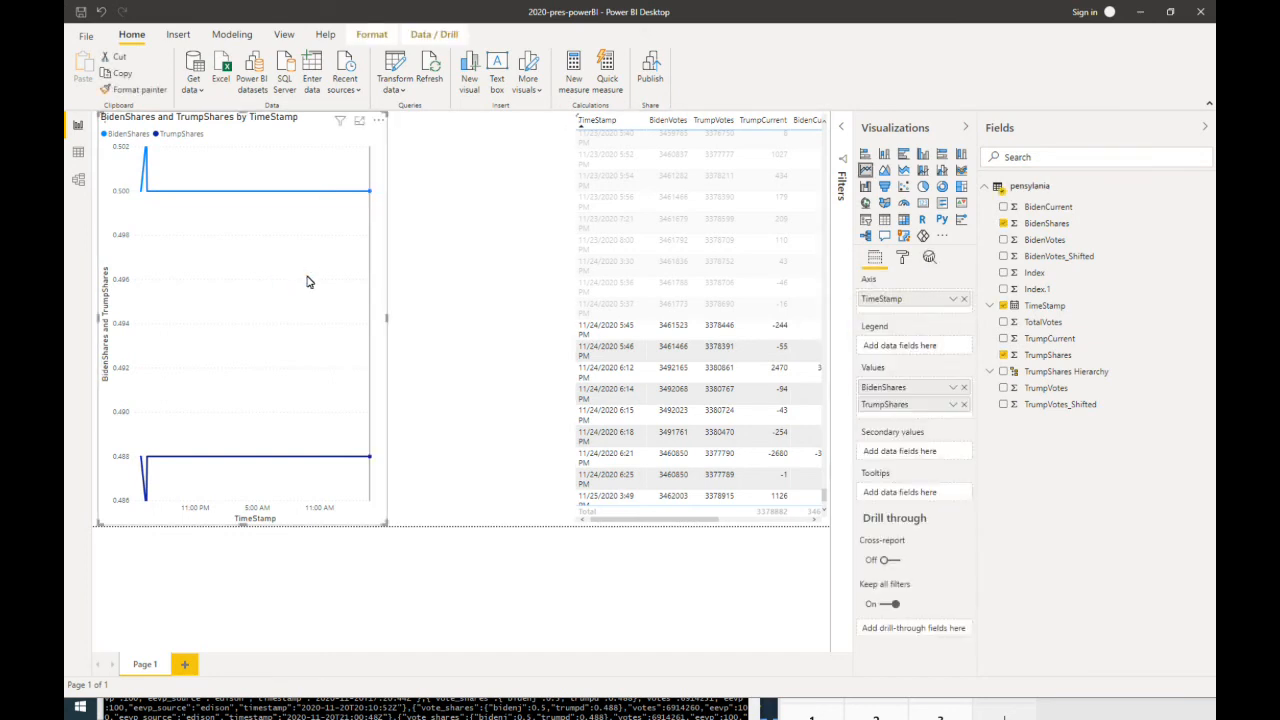
left_click(964, 388)
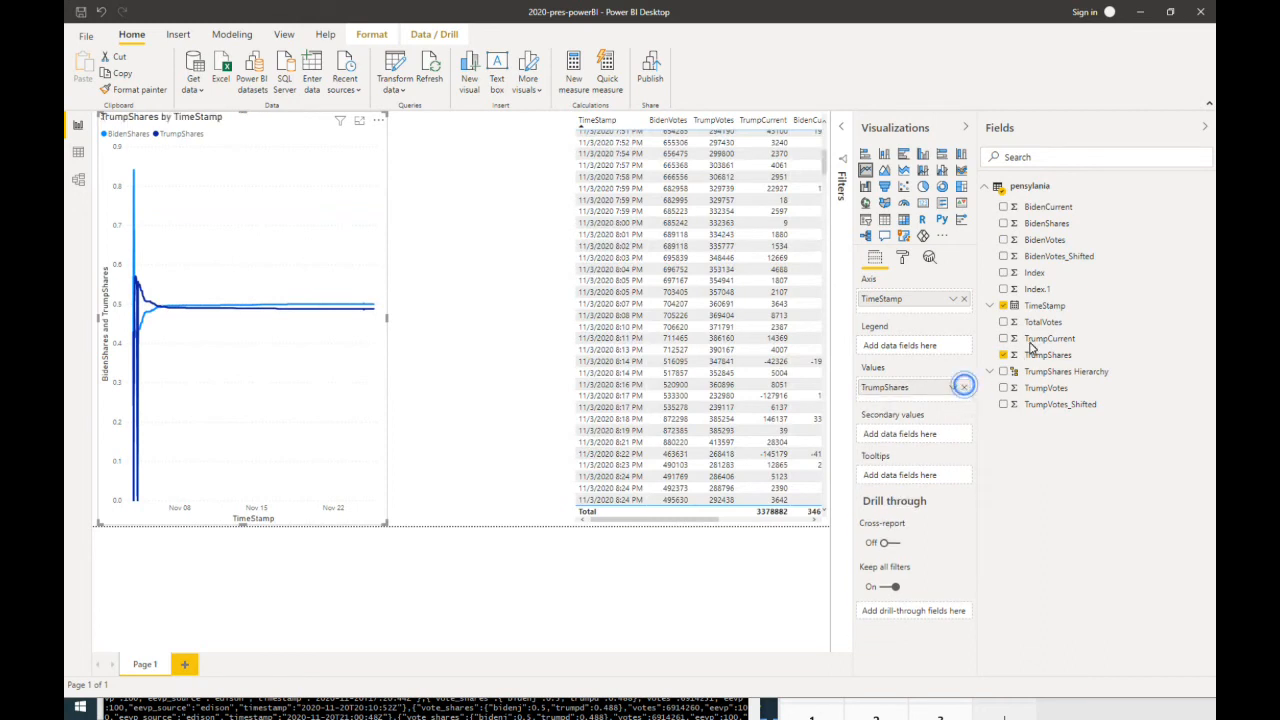
left_click_drag(1037, 336, 914, 346)
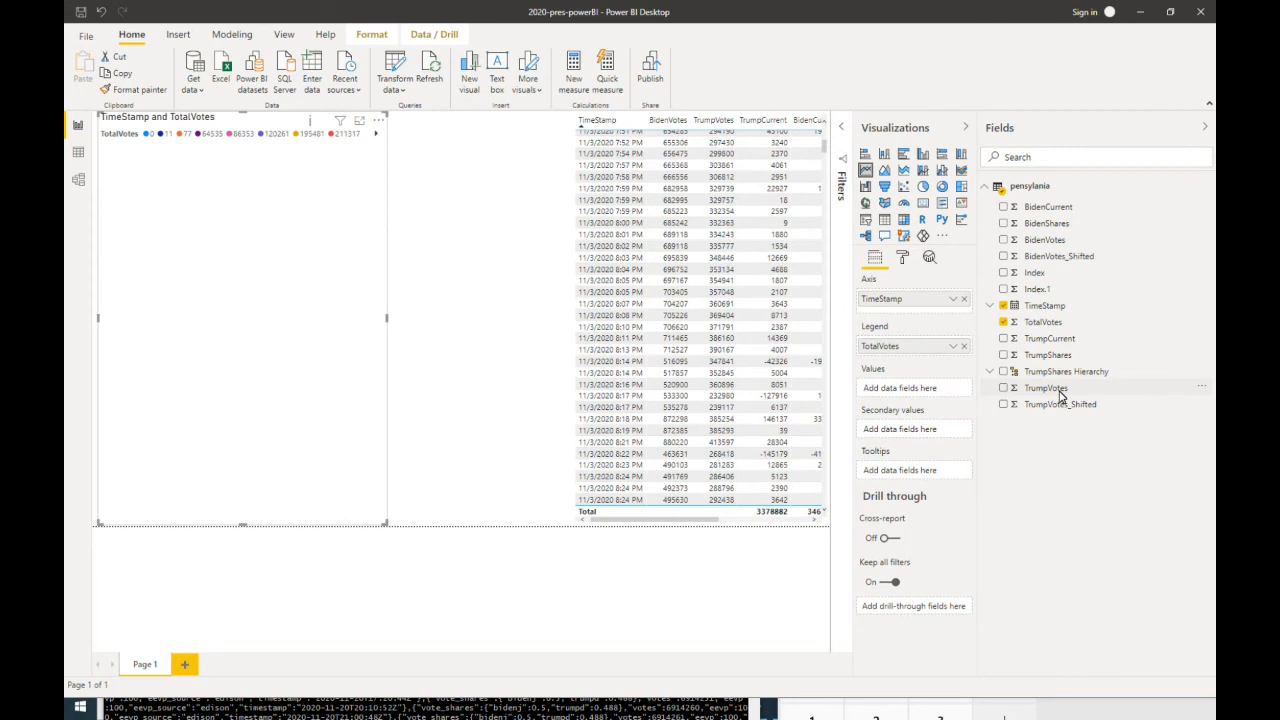
left_click_drag(1048, 240, 925, 362)
left_click(963, 346)
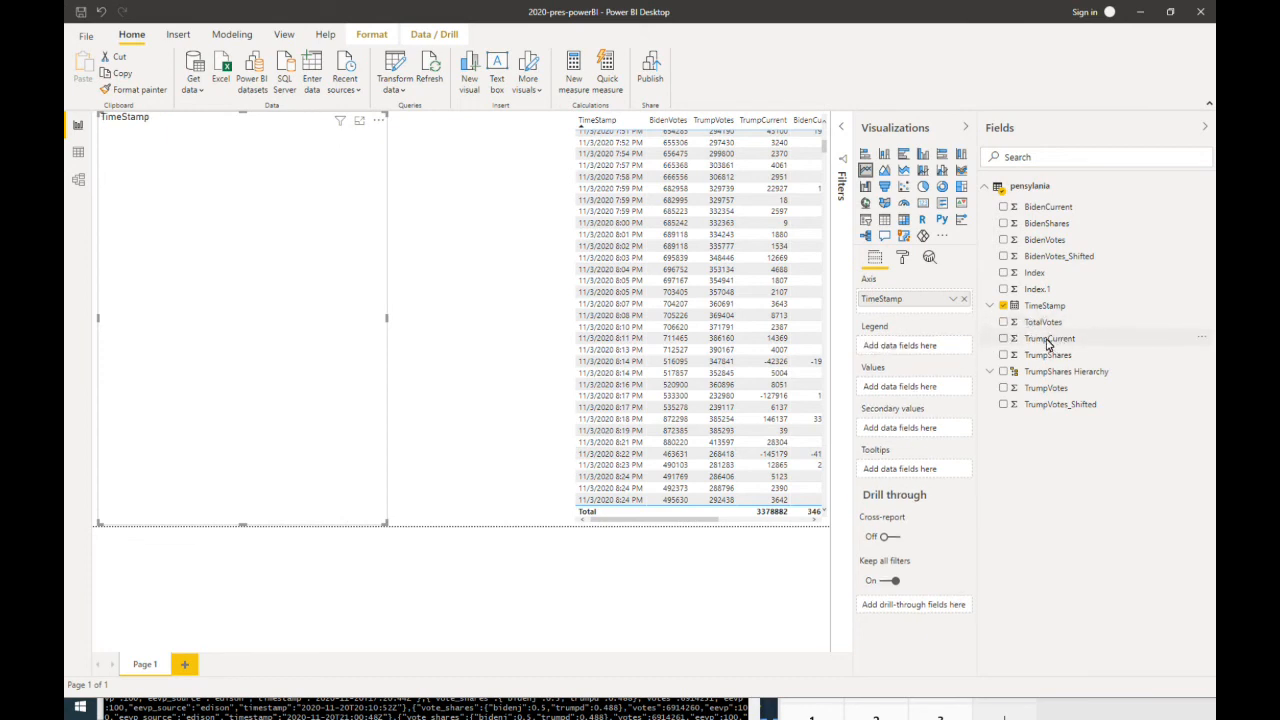
Step: Plot TotalVotes and BidenVotes by TimeStamp in the line chart, and widen the chart toward the vote table
left_click_drag(947, 374, 906, 388)
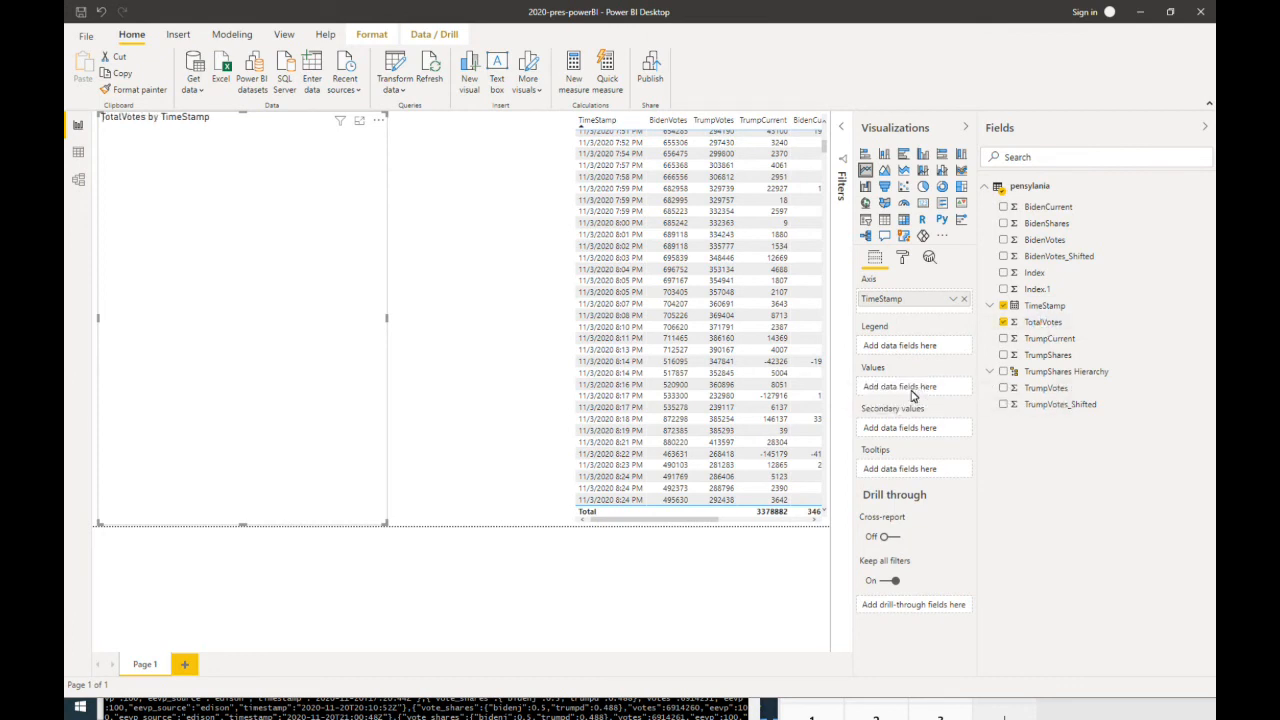
left_click_drag(1044, 242, 930, 404)
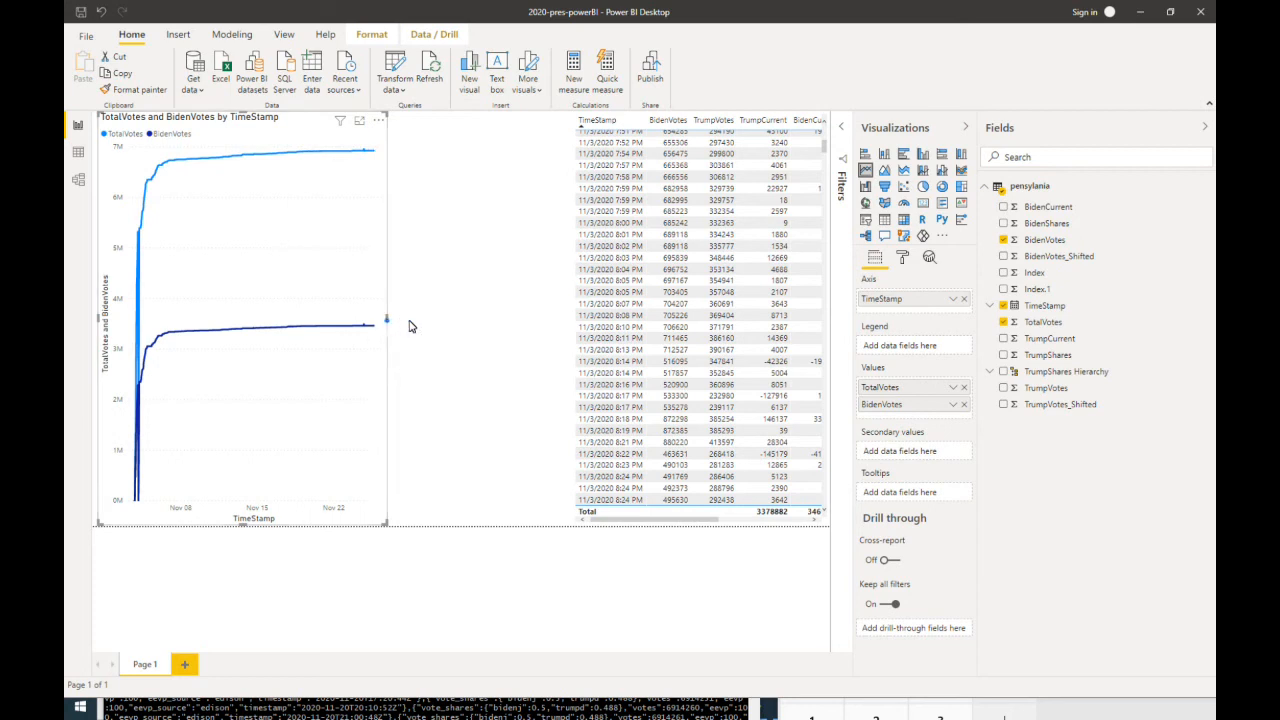
left_click_drag(386, 319, 537, 328)
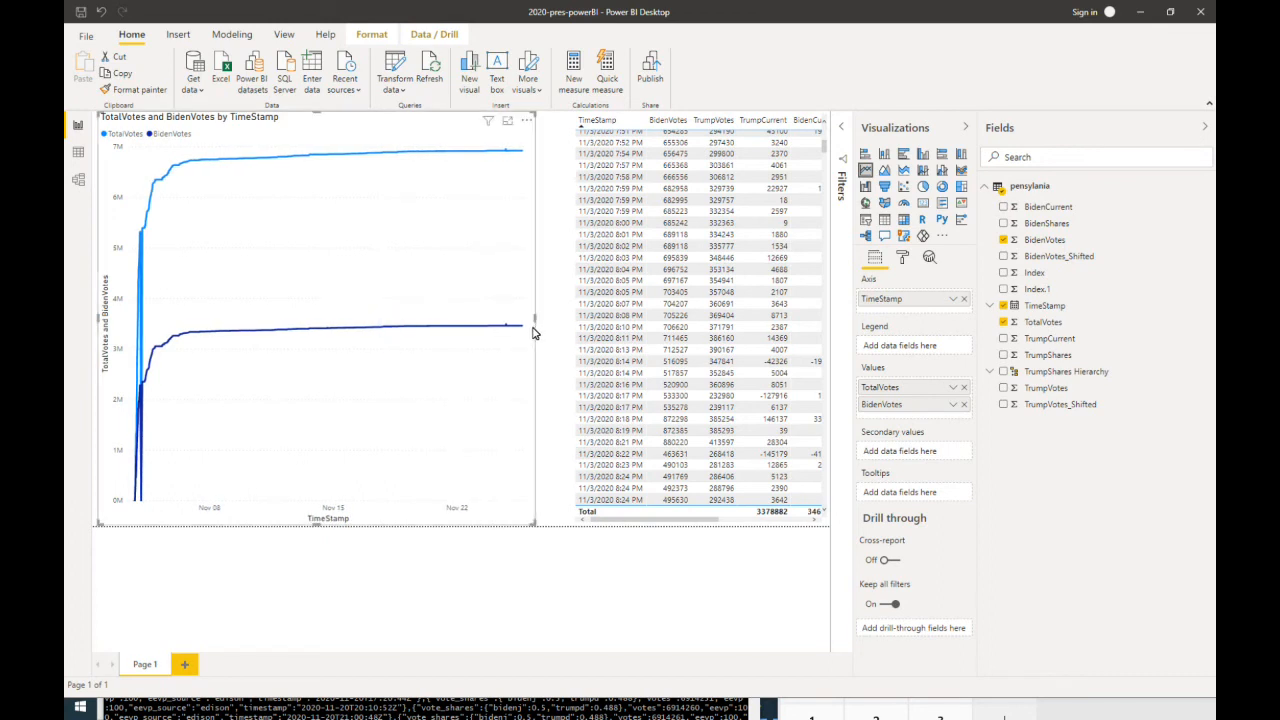
Step: Replace TotalVotes with TrumpVotes in the line chart, keeping BidenVotes, and deselect the chart
left_click(965, 389)
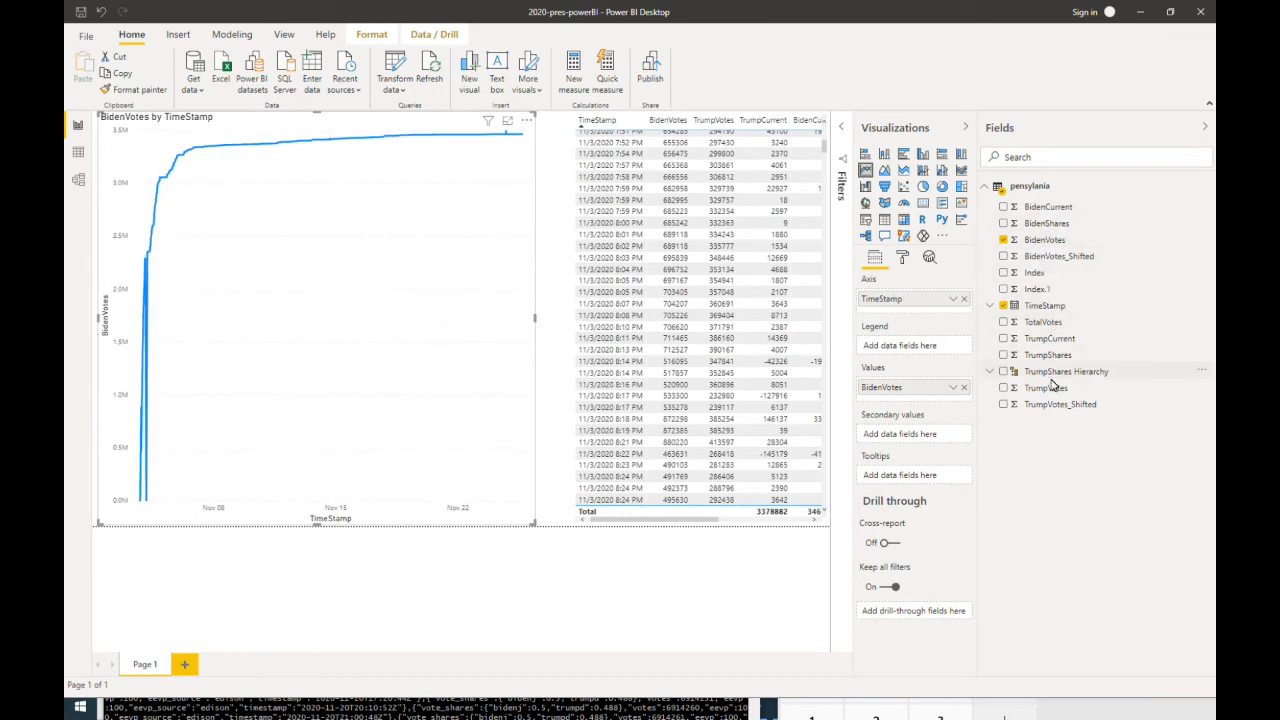
left_click_drag(1049, 393, 913, 400)
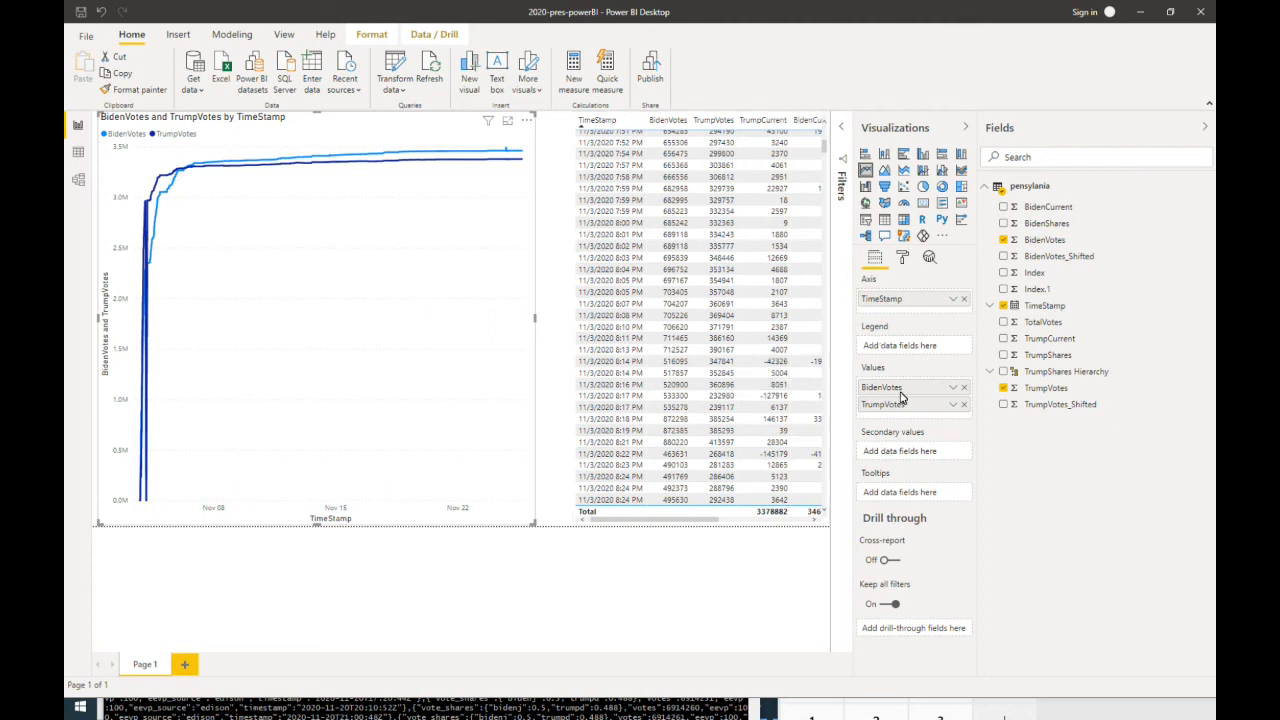
left_click(622, 568)
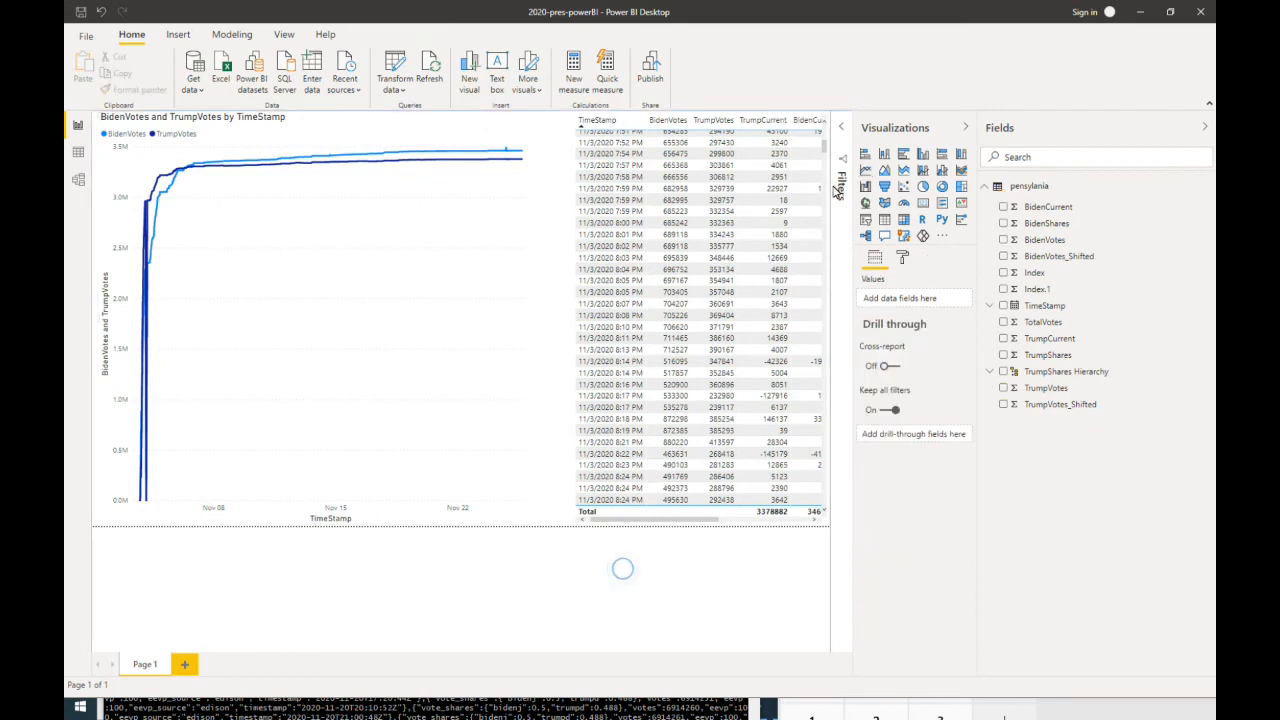
Step: Filter the whole page to TimeStamp values on or after 11/15/2020 12:01 AM
left_click(838, 127)
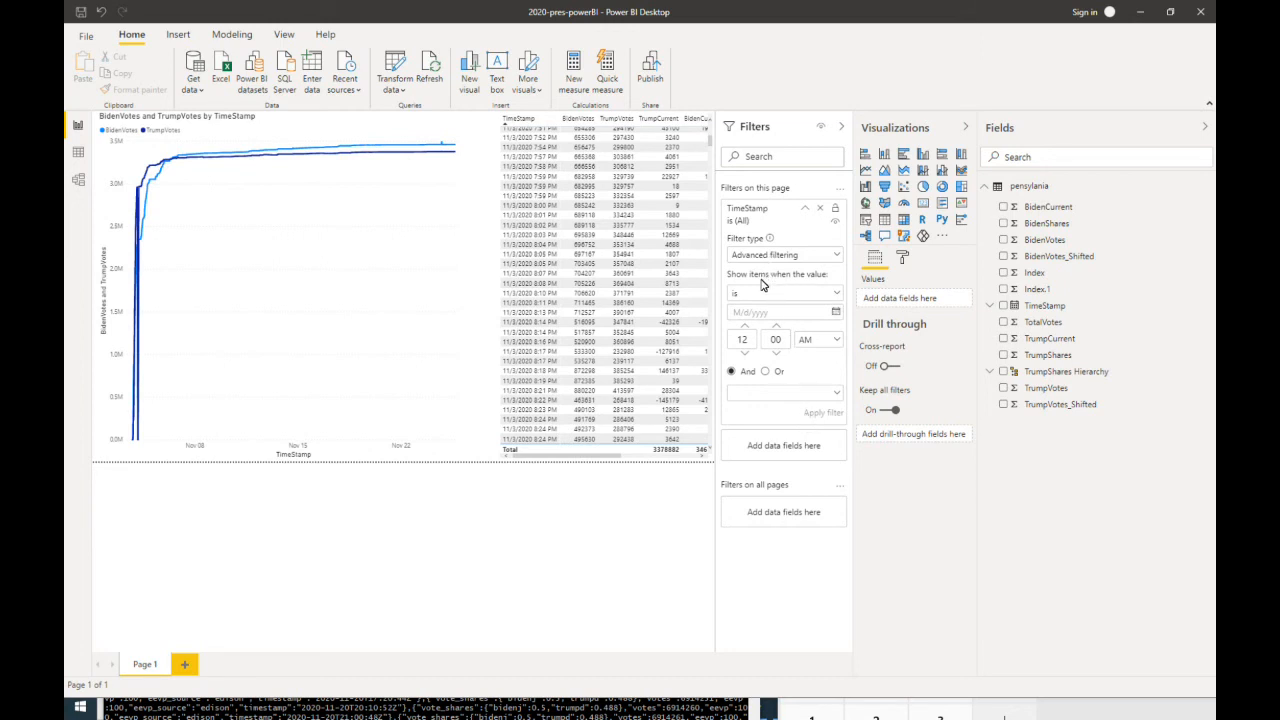
left_click(833, 296)
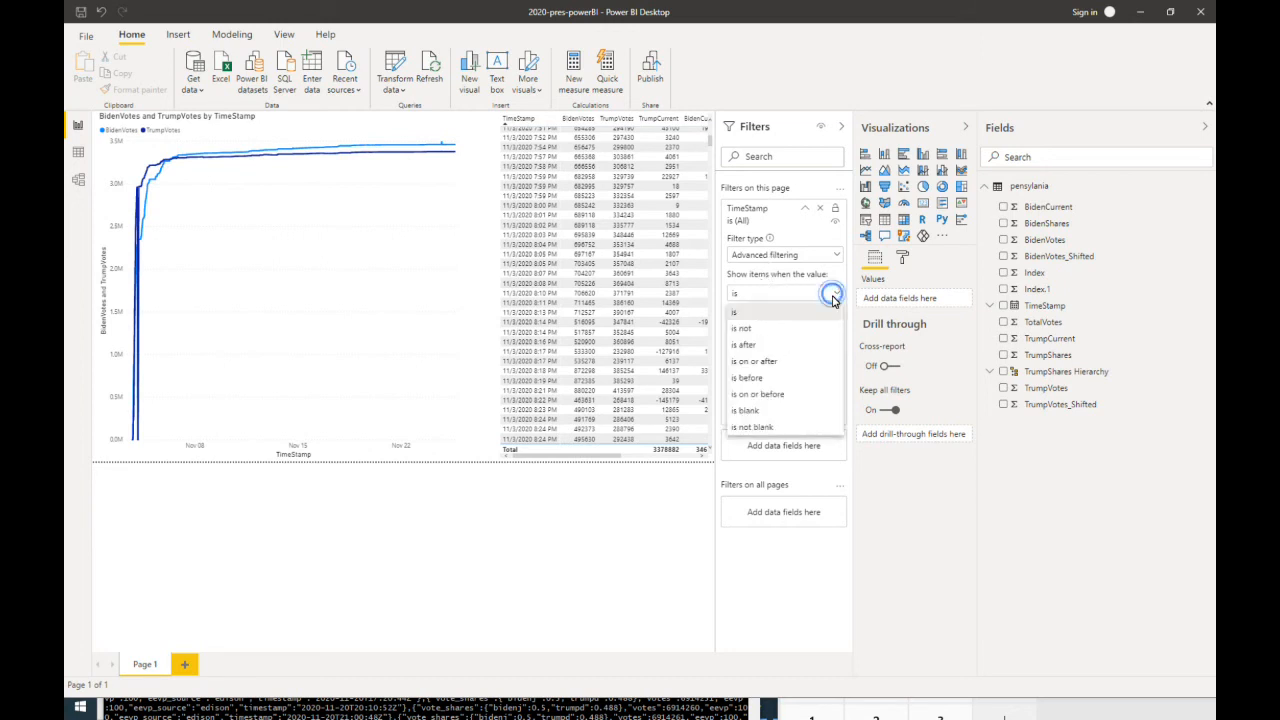
left_click(776, 367)
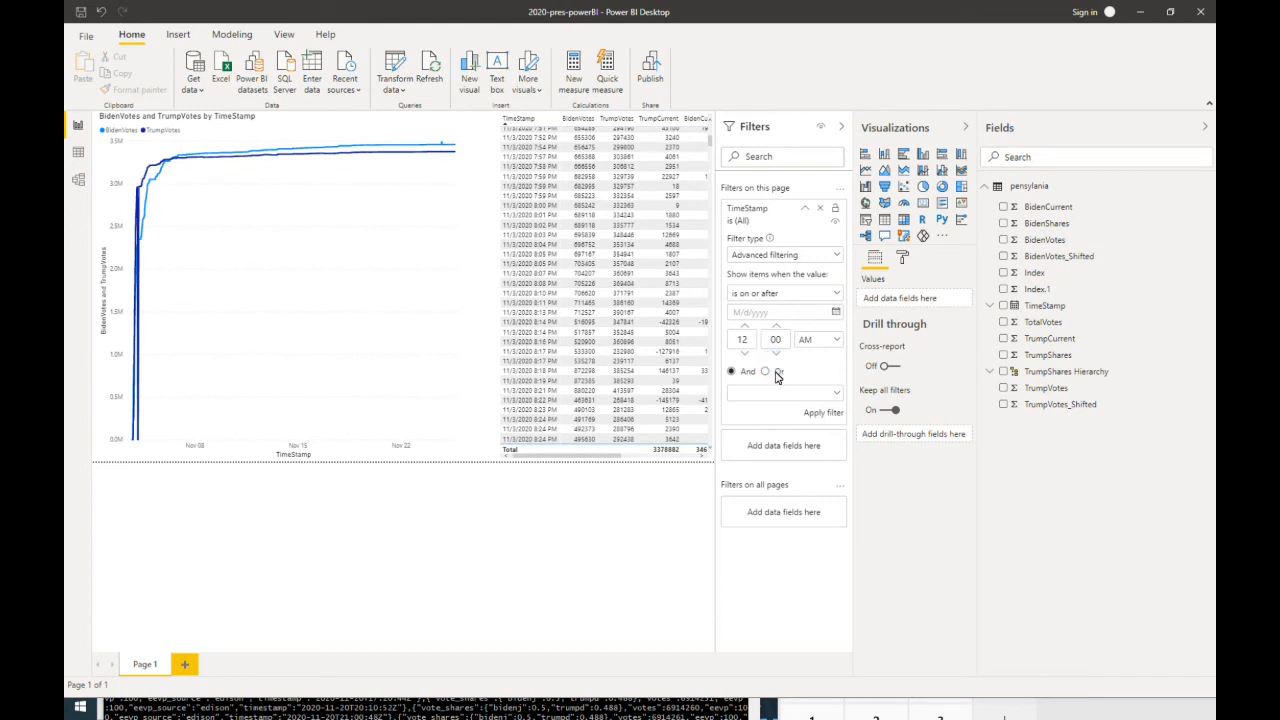
left_click(745, 312)
type("1")
key("Tab")
key("Tab")
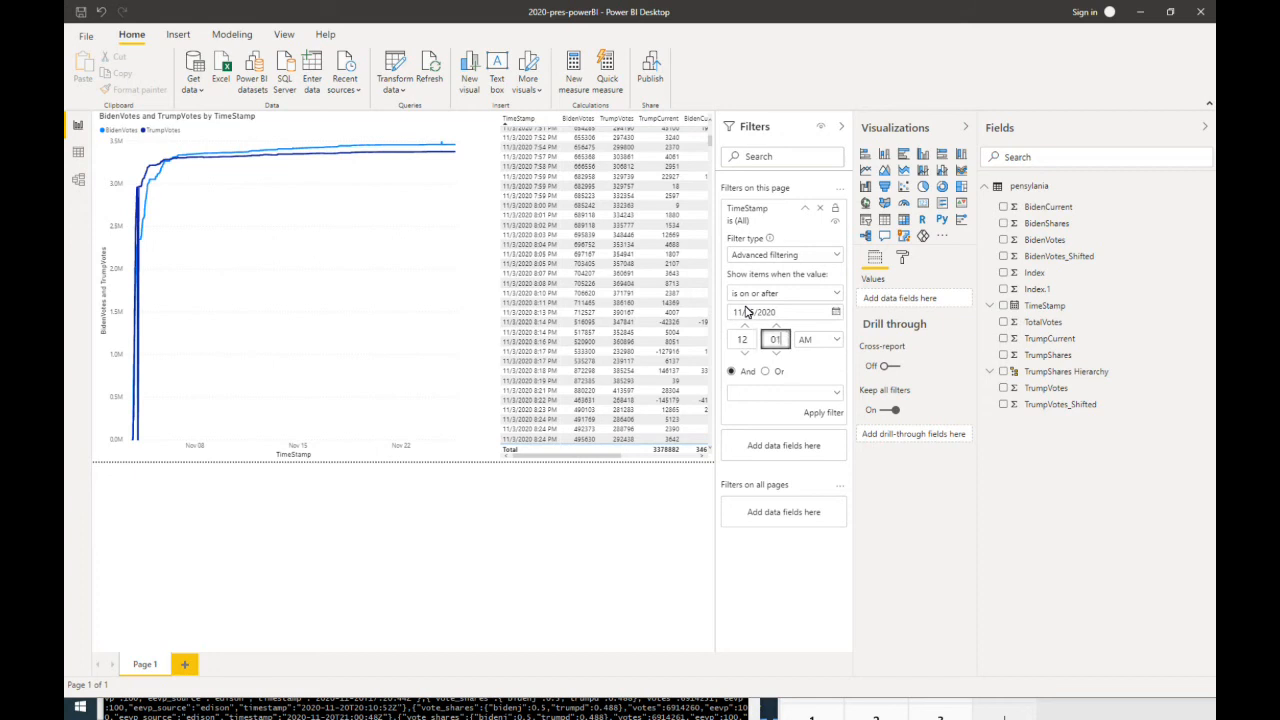
left_click(812, 415)
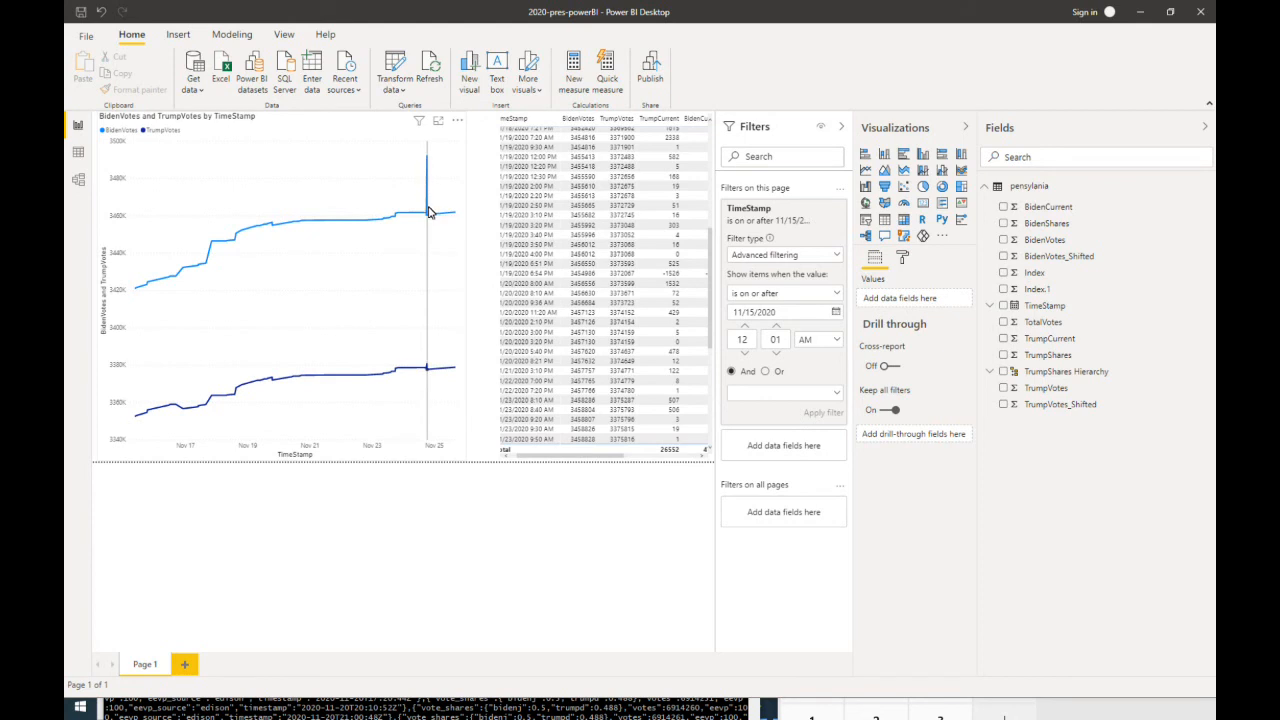
Step: Replace BidenVotes and TrumpVotes in the line chart with TrumpCurrent and BidenCurrent by TimeStamp
mouse_move(428, 223)
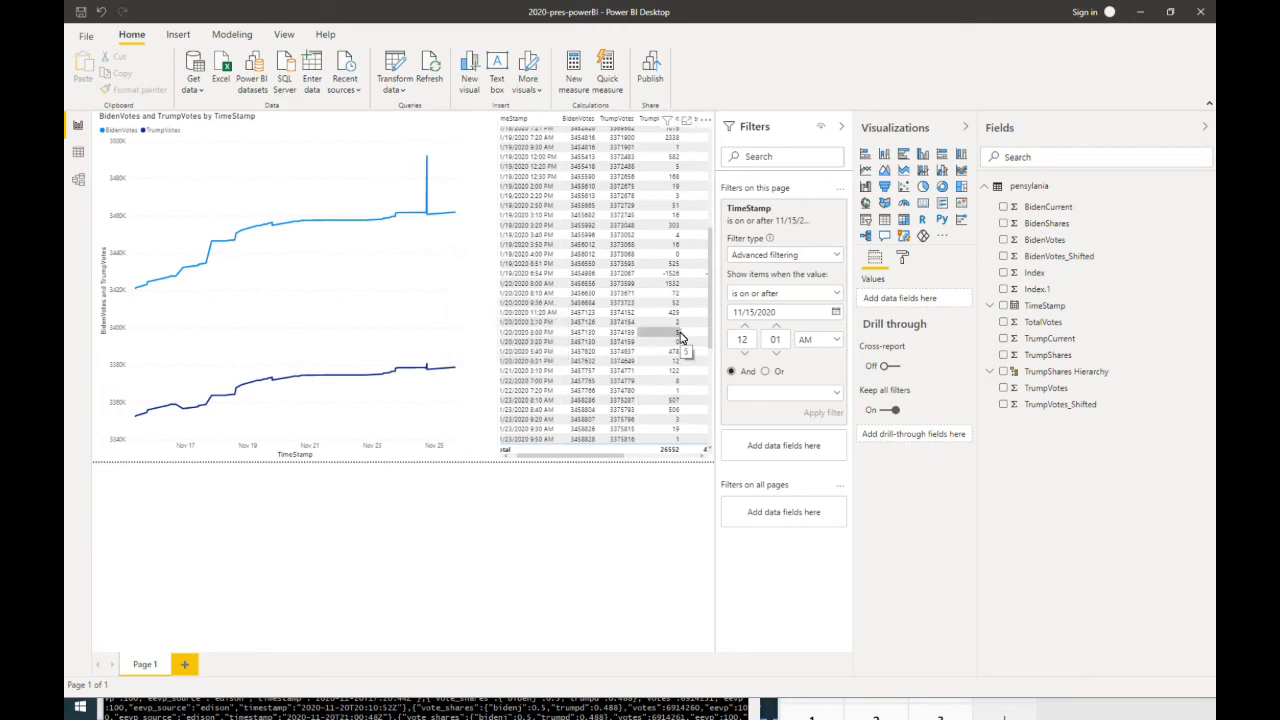
mouse_move(422, 167)
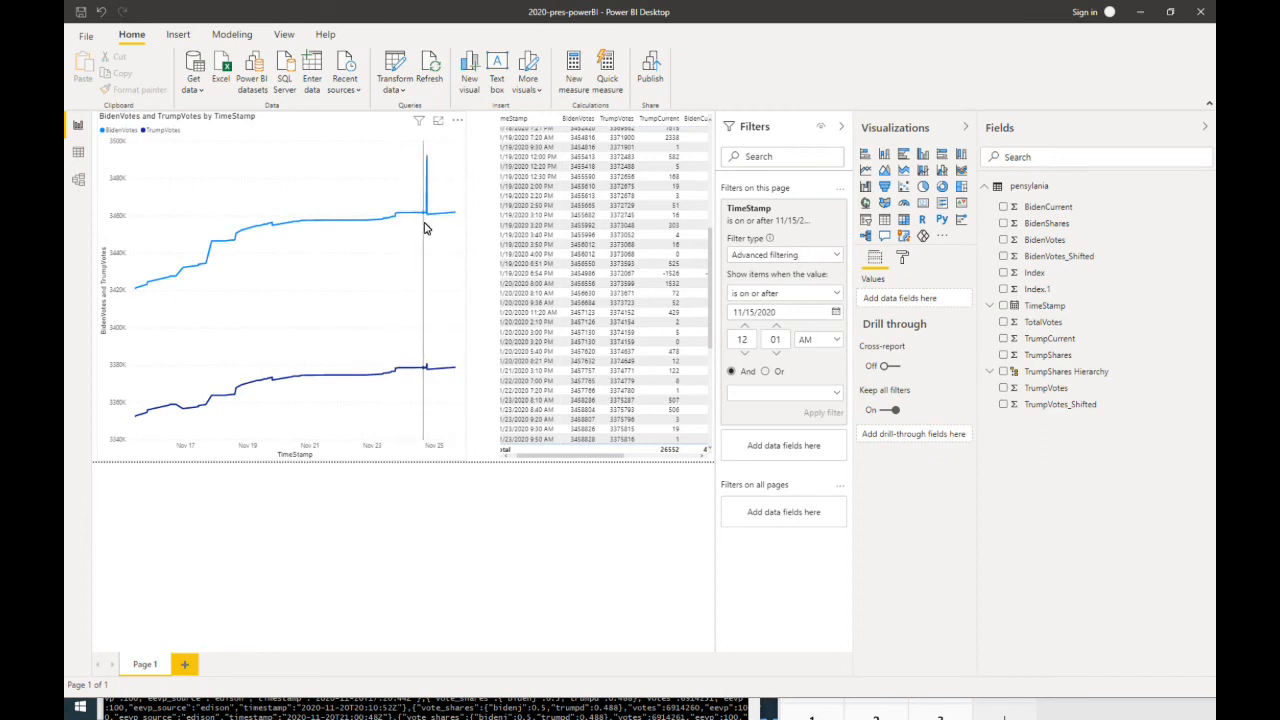
mouse_move(423, 228)
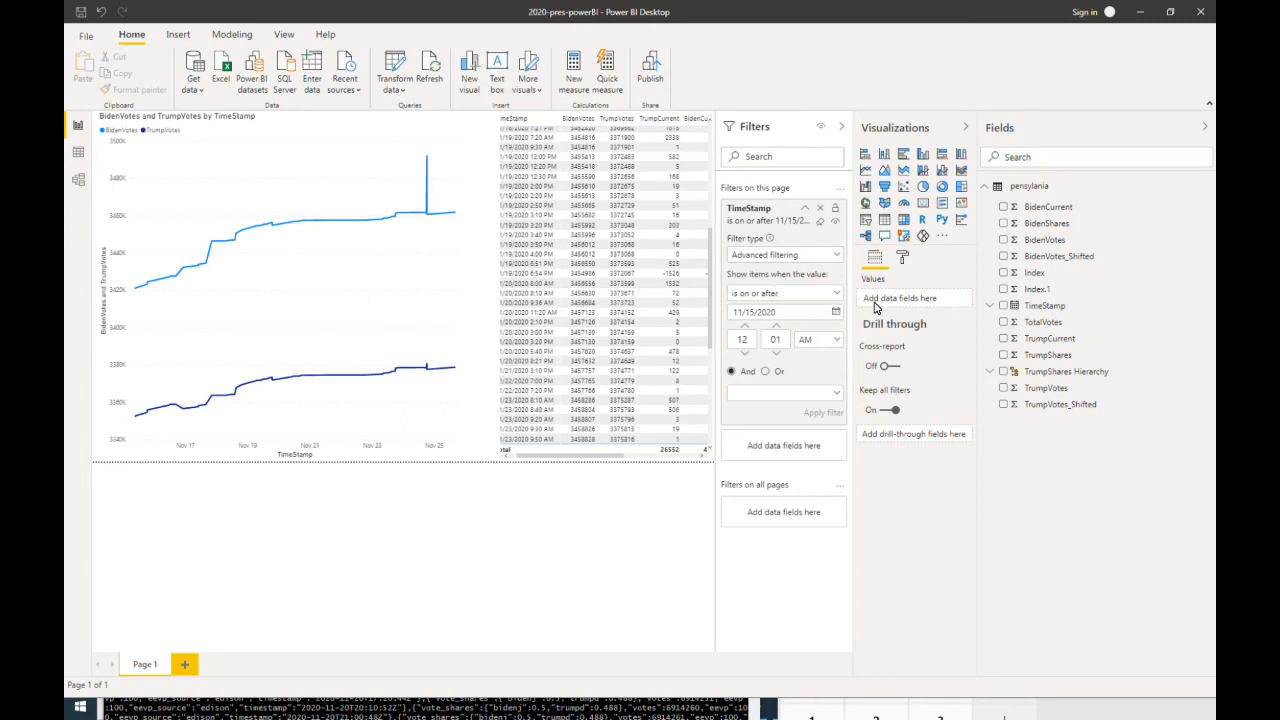
left_click(904, 258)
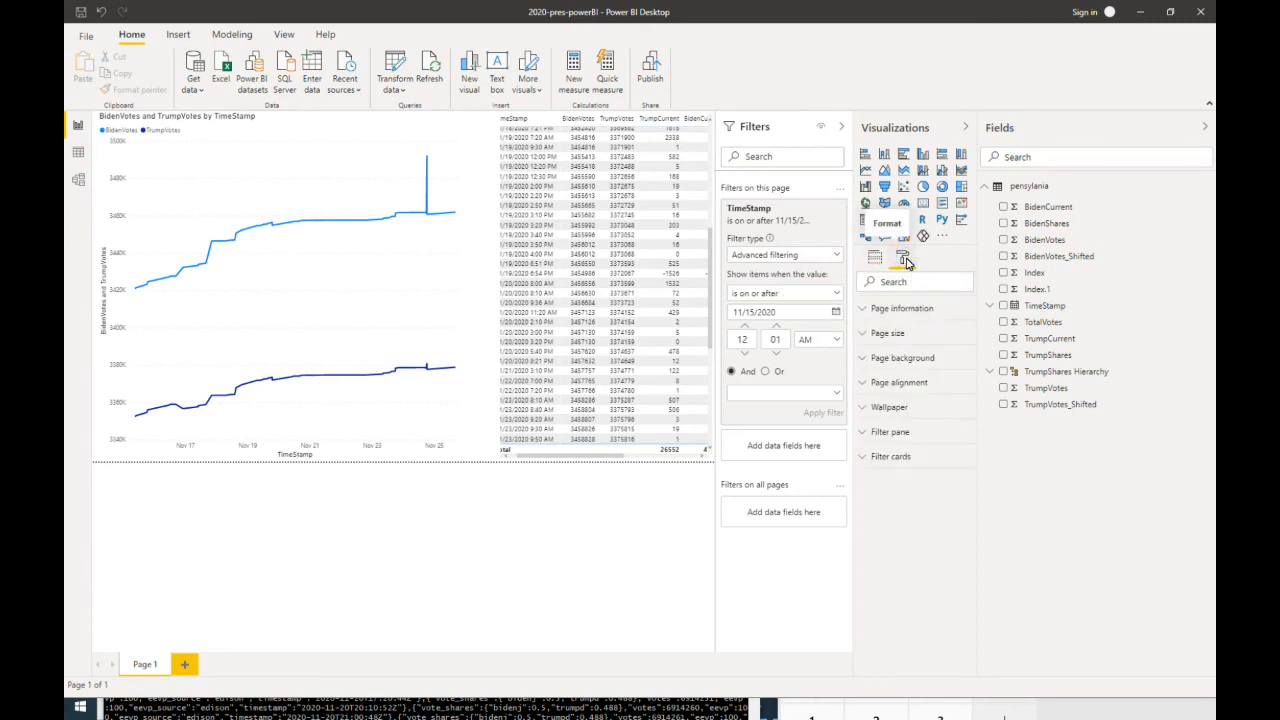
left_click(429, 291)
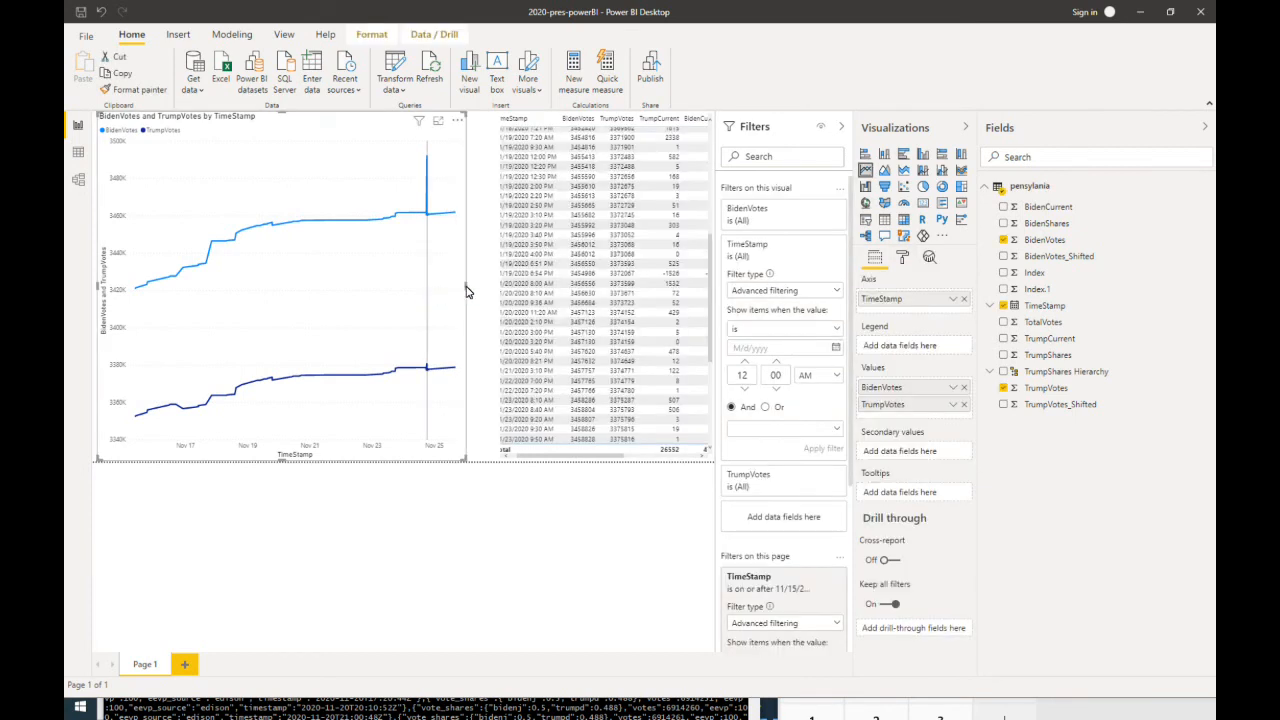
left_click(963, 387)
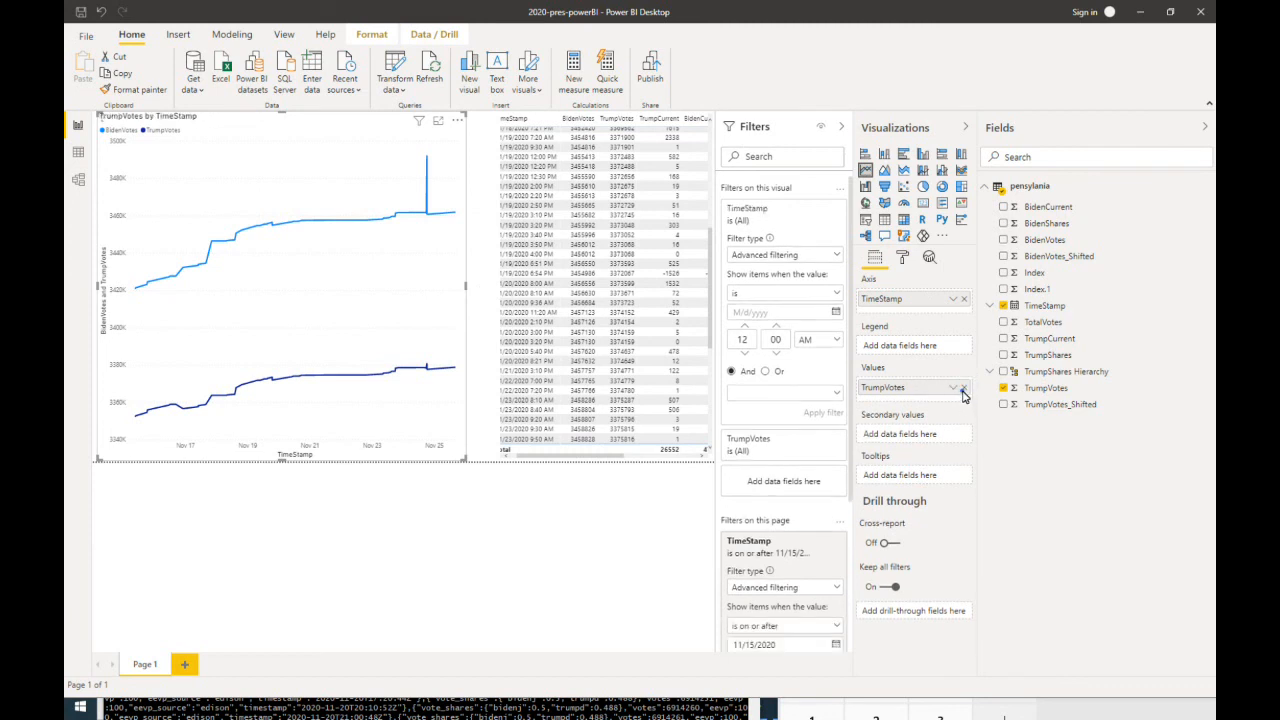
left_click(963, 387)
left_click_drag(1047, 345, 923, 391)
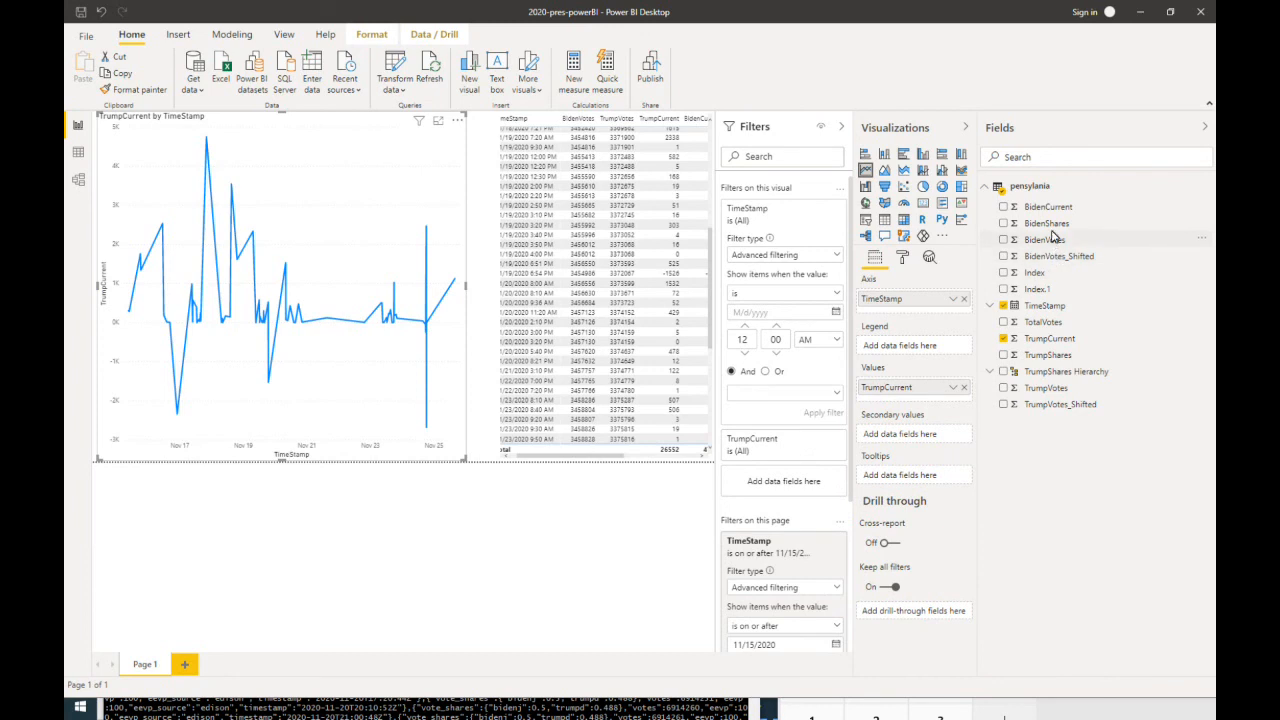
left_click_drag(1047, 207, 940, 399)
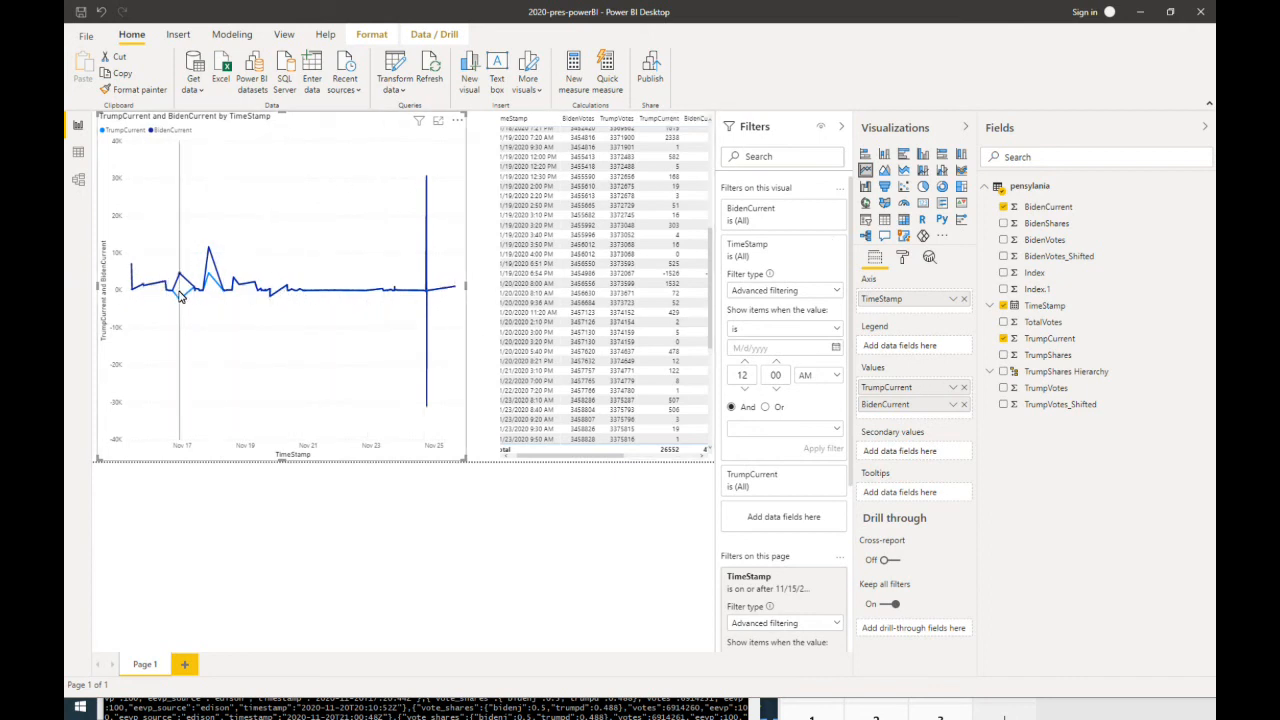
Step: Change the page-level TimeStamp filter to show items on or before 11/15/2020 12:01 AM
mouse_move(185, 300)
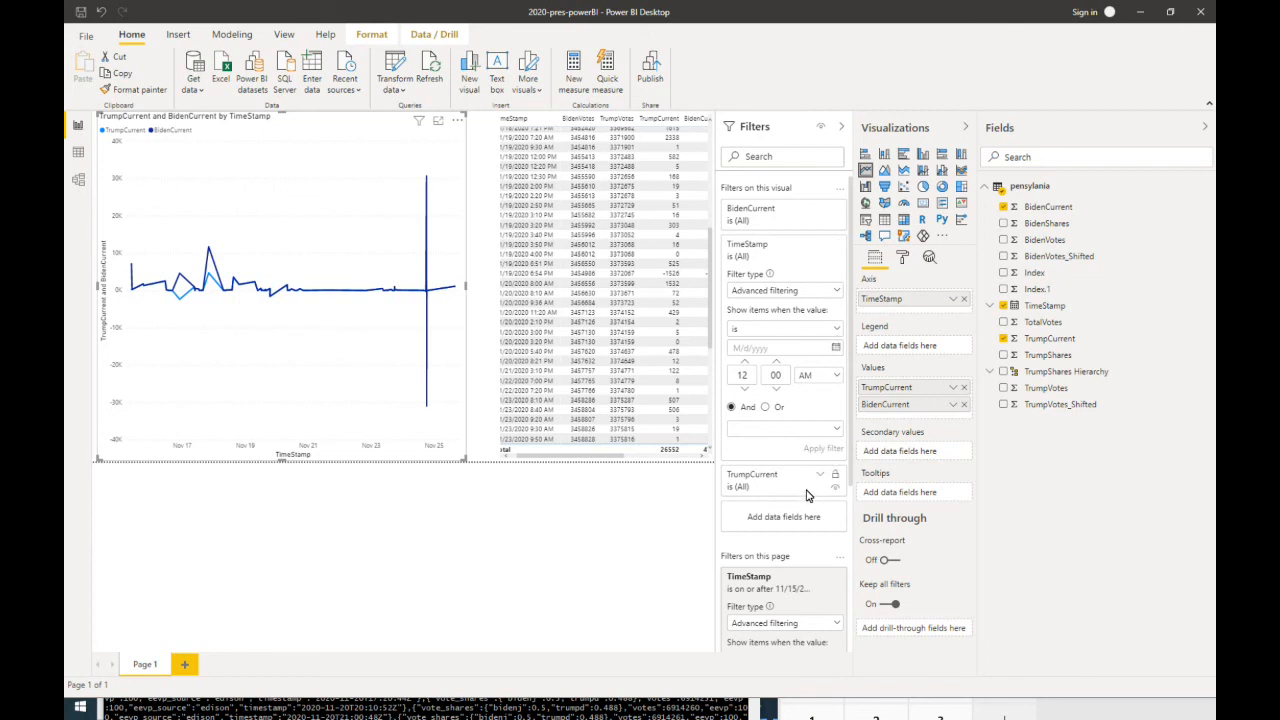
scroll(806, 486, "down", 4)
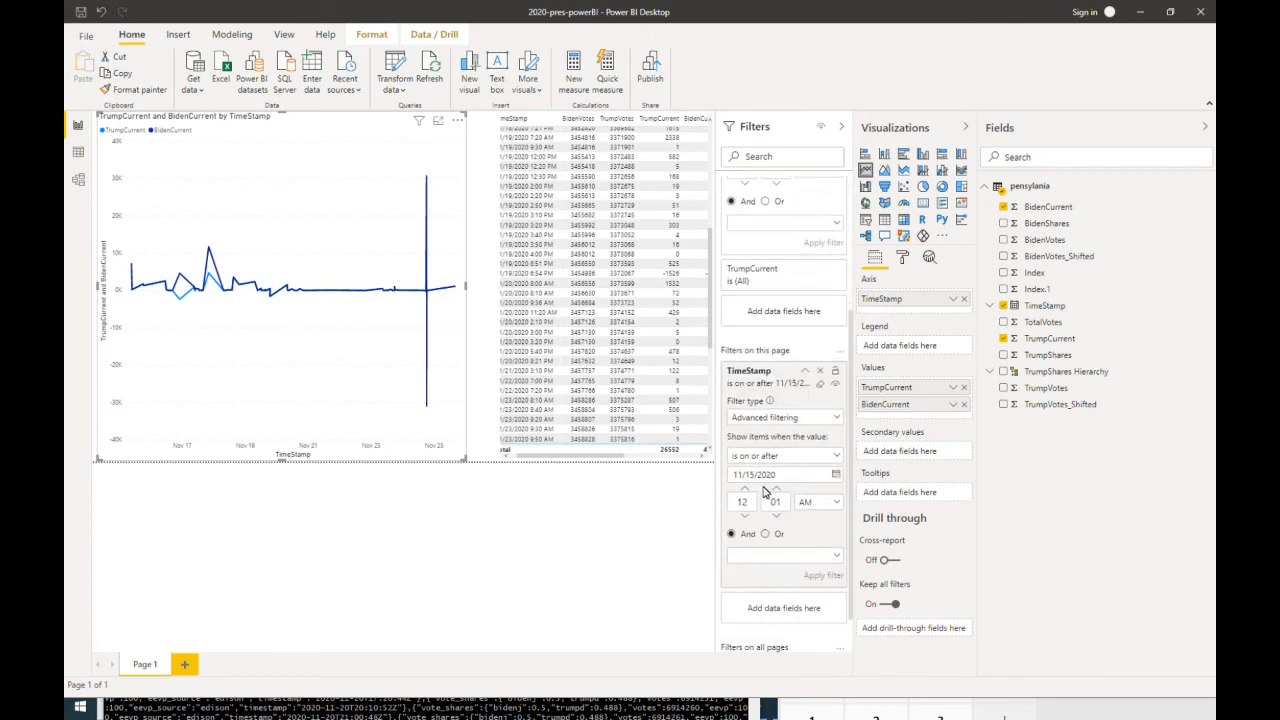
left_click(838, 455)
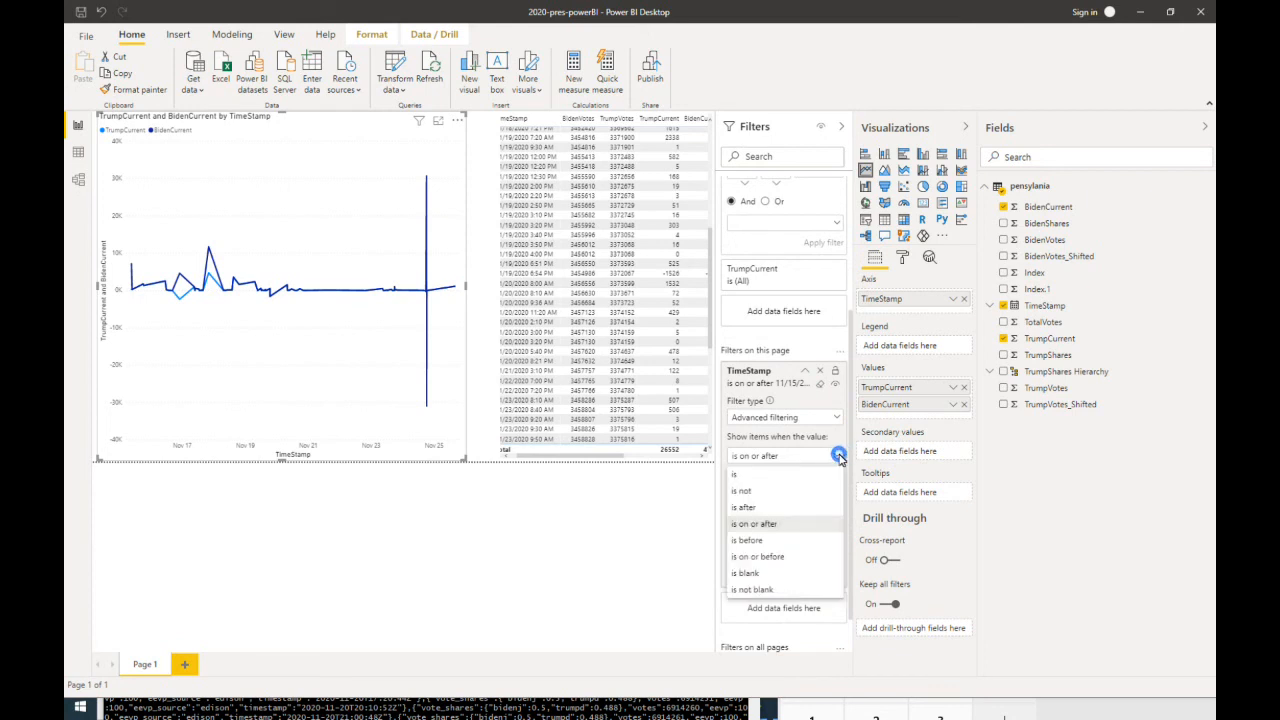
left_click(779, 556)
left_click(823, 574)
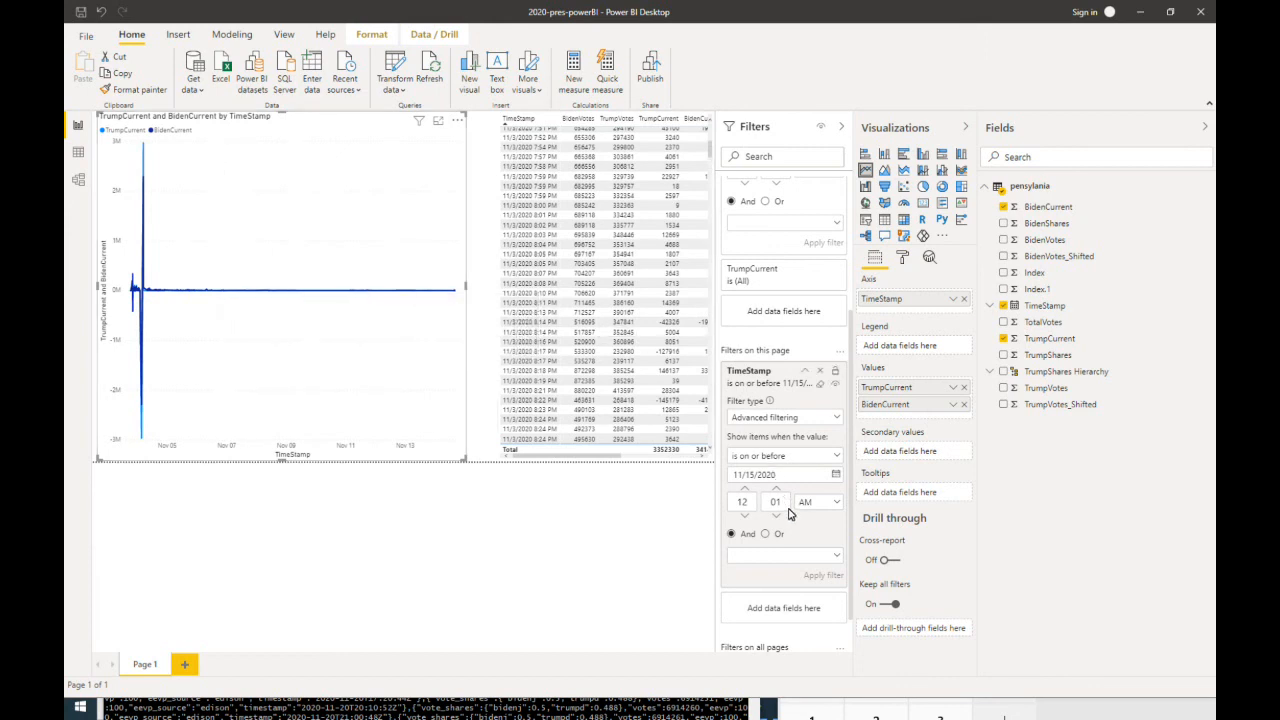
Step: Narrow the page's TimeStamp filter to values on or before 11/9/2020
left_click(750, 475)
key("Delete")
key("Delete")
type("9")
left_click(818, 576)
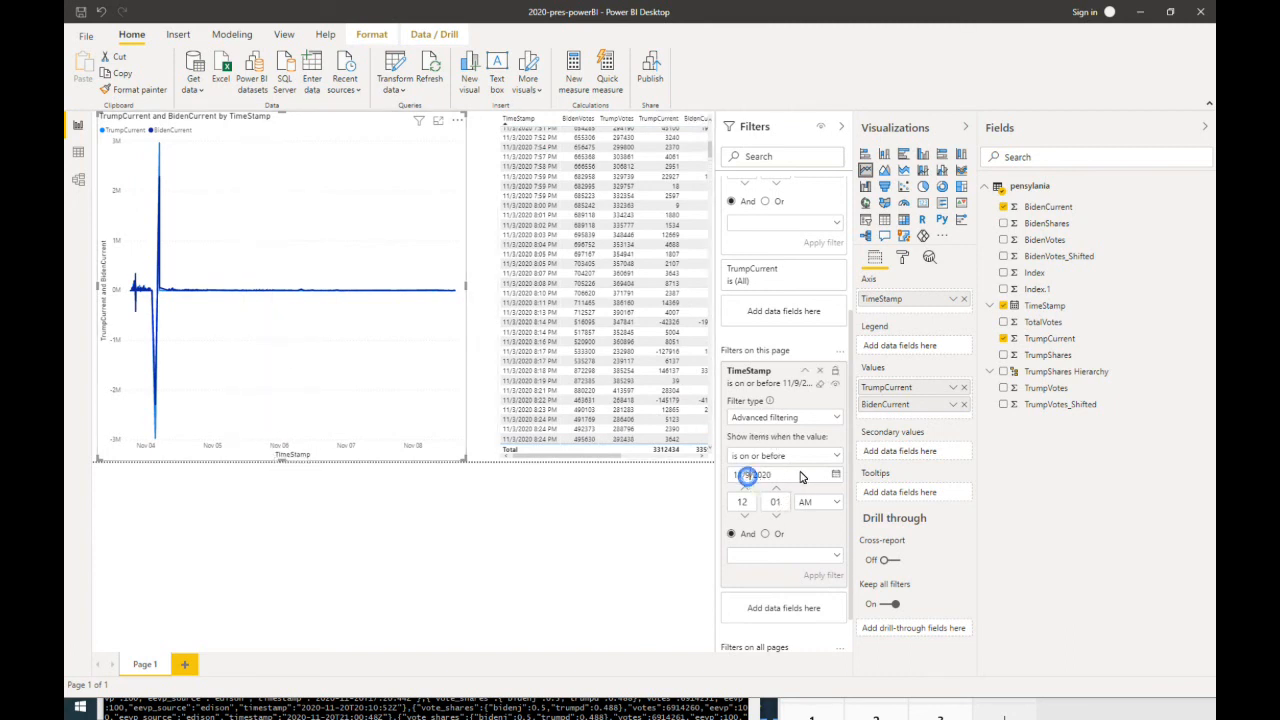
Step: Move the page's TimeStamp filter cutoff to 11/5/2020 and examine the early-November drop in the chart
key("BackSpace")
type("5")
left_click(823, 578)
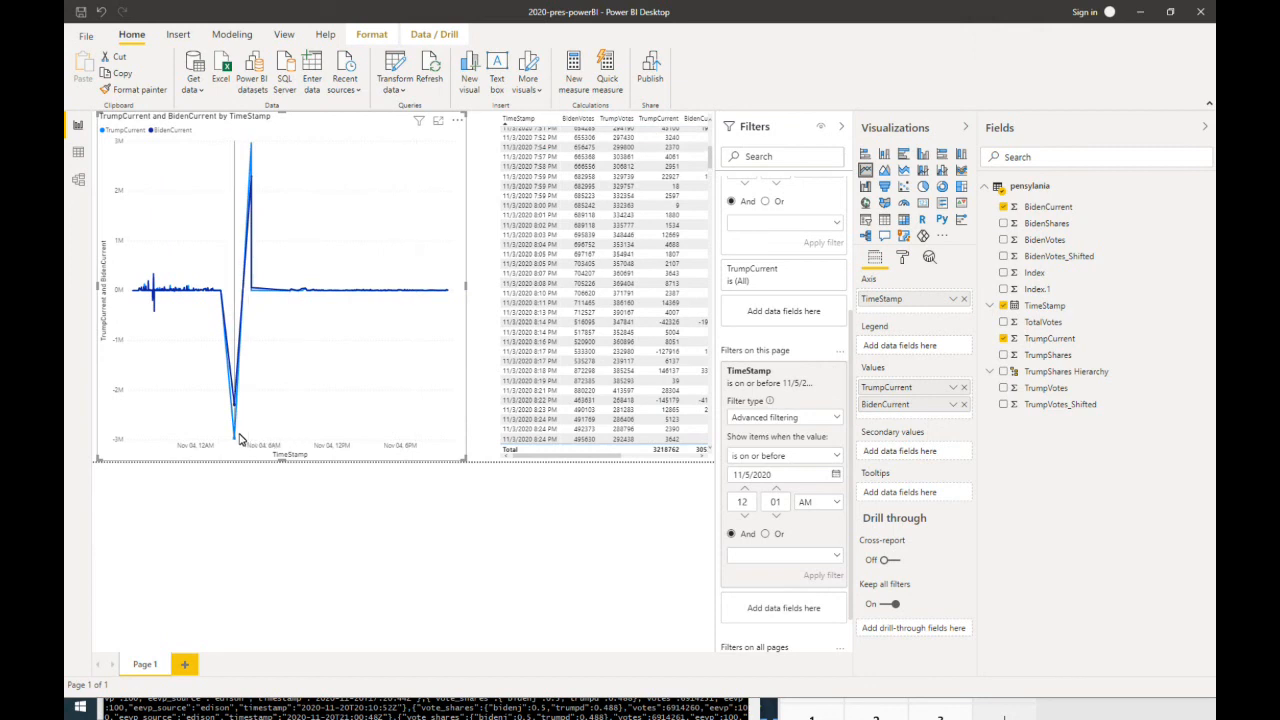
mouse_move(238, 433)
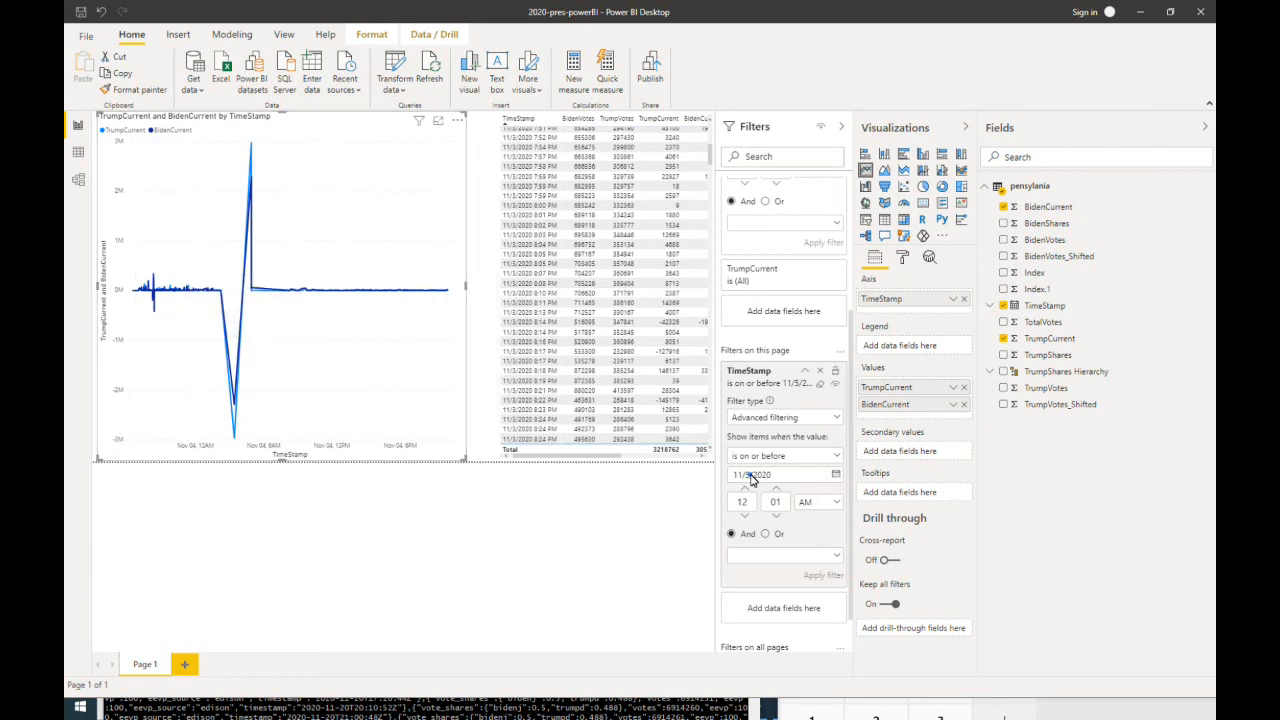
Step: Limit the page's TimeStamp filter to values on or before 11/4/2020 and examine the election-night updates in the chart
key("BackSpace")
type("4")
left_click(818, 577)
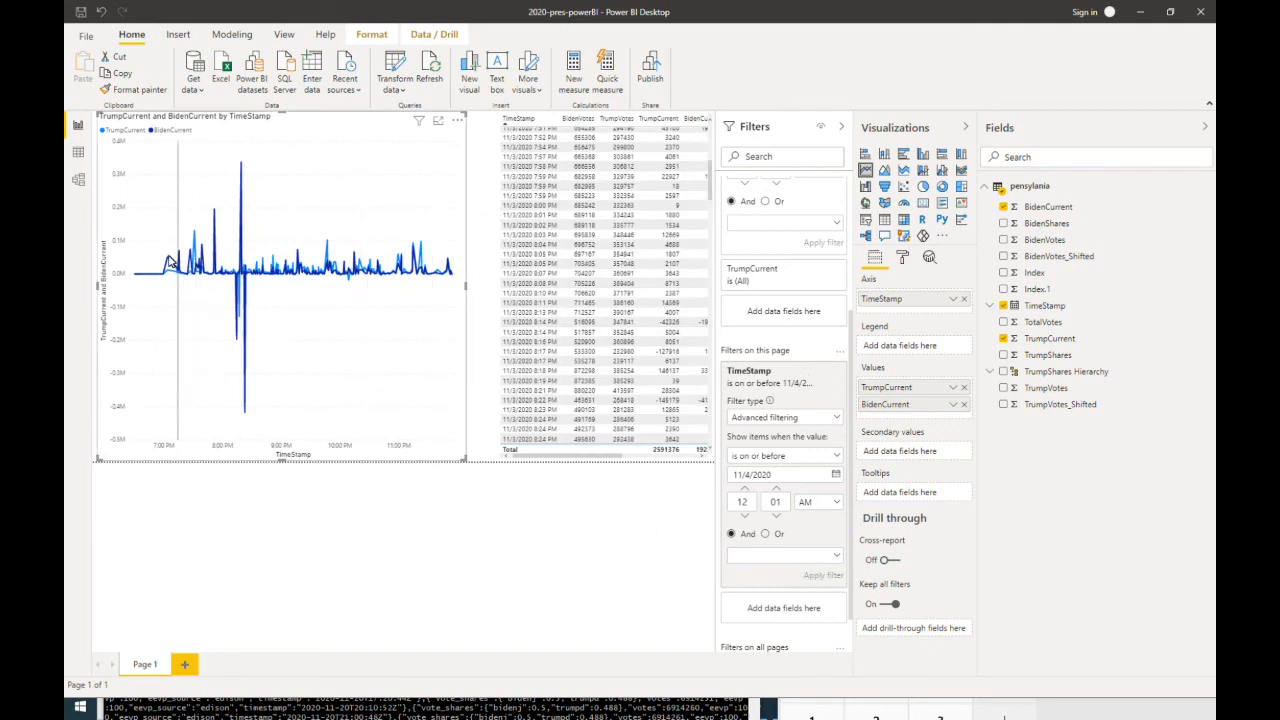
mouse_move(168, 258)
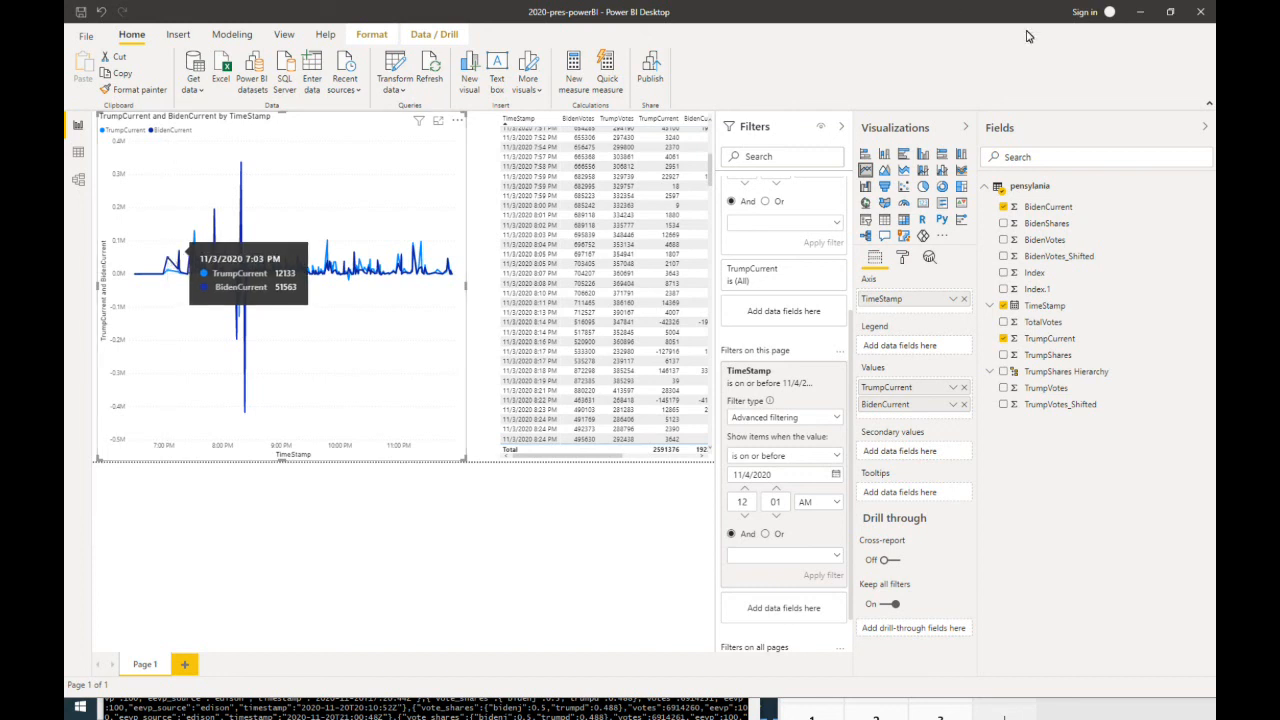
Step: Minimize the Power BI, Cubase and Git terminal windows and switch to the Resources slide in PowerPoint
left_click(1141, 12)
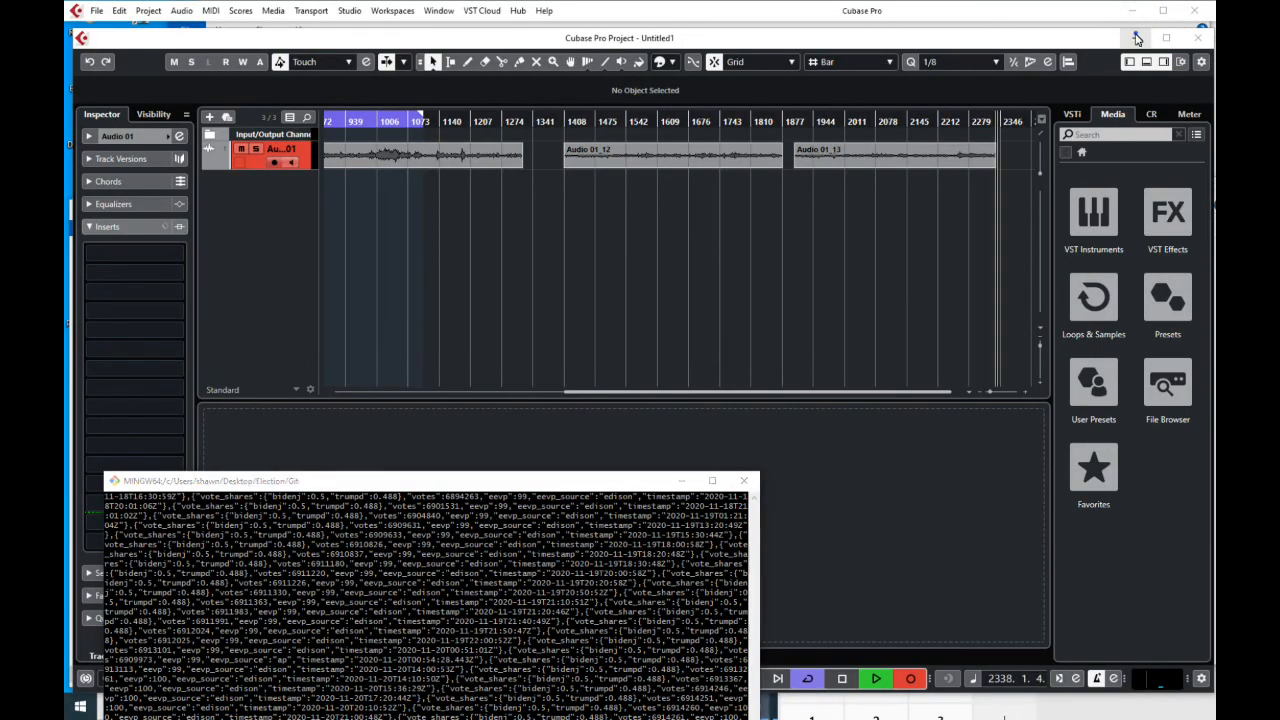
left_click(1136, 38)
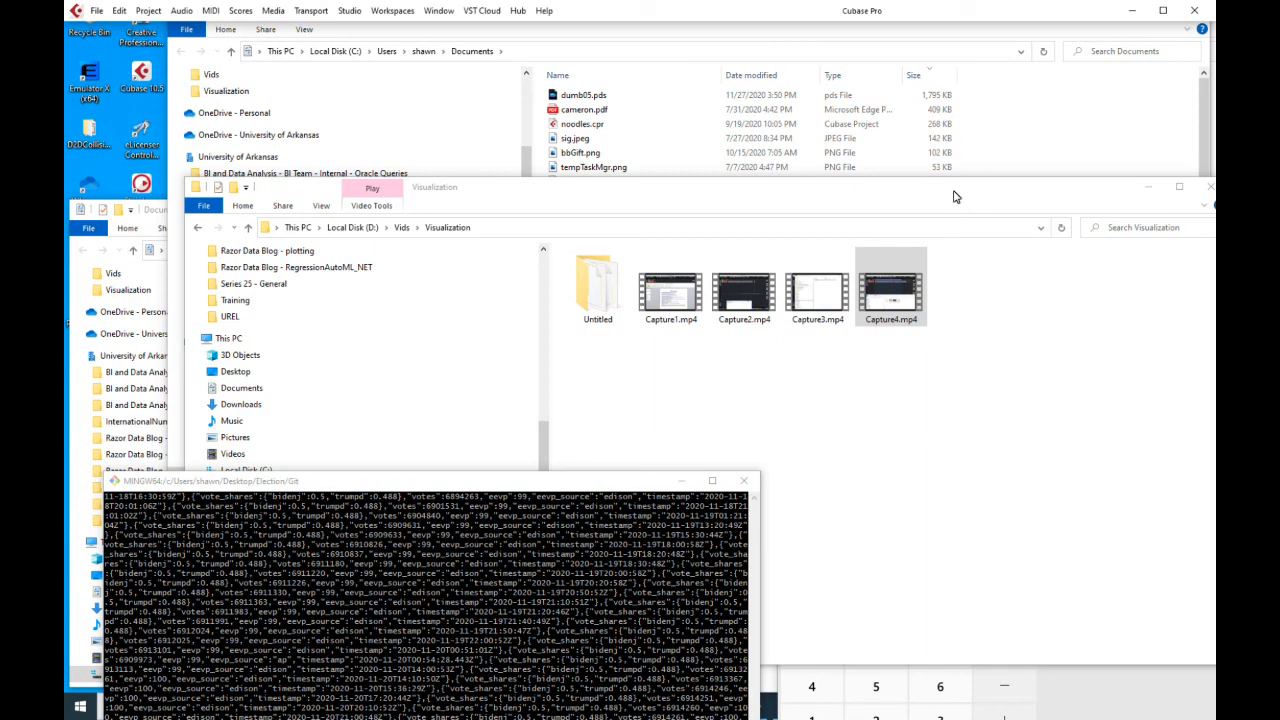
left_click(681, 484)
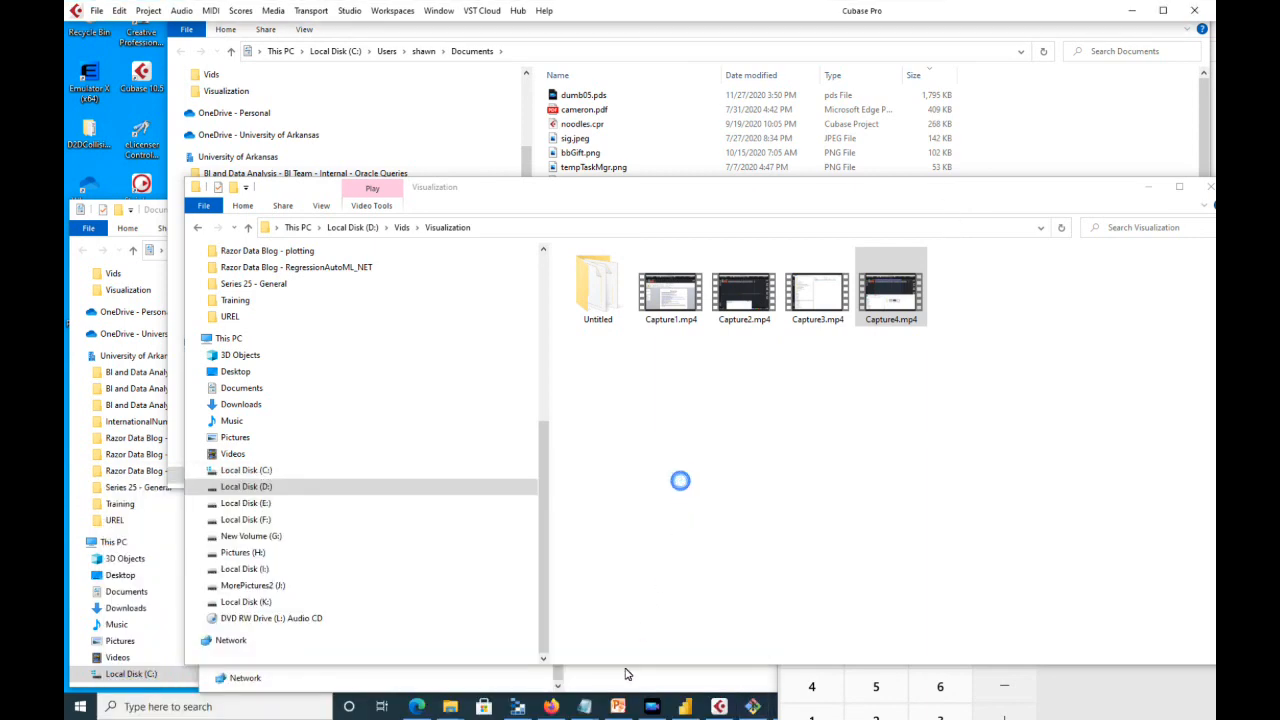
left_click(617, 708)
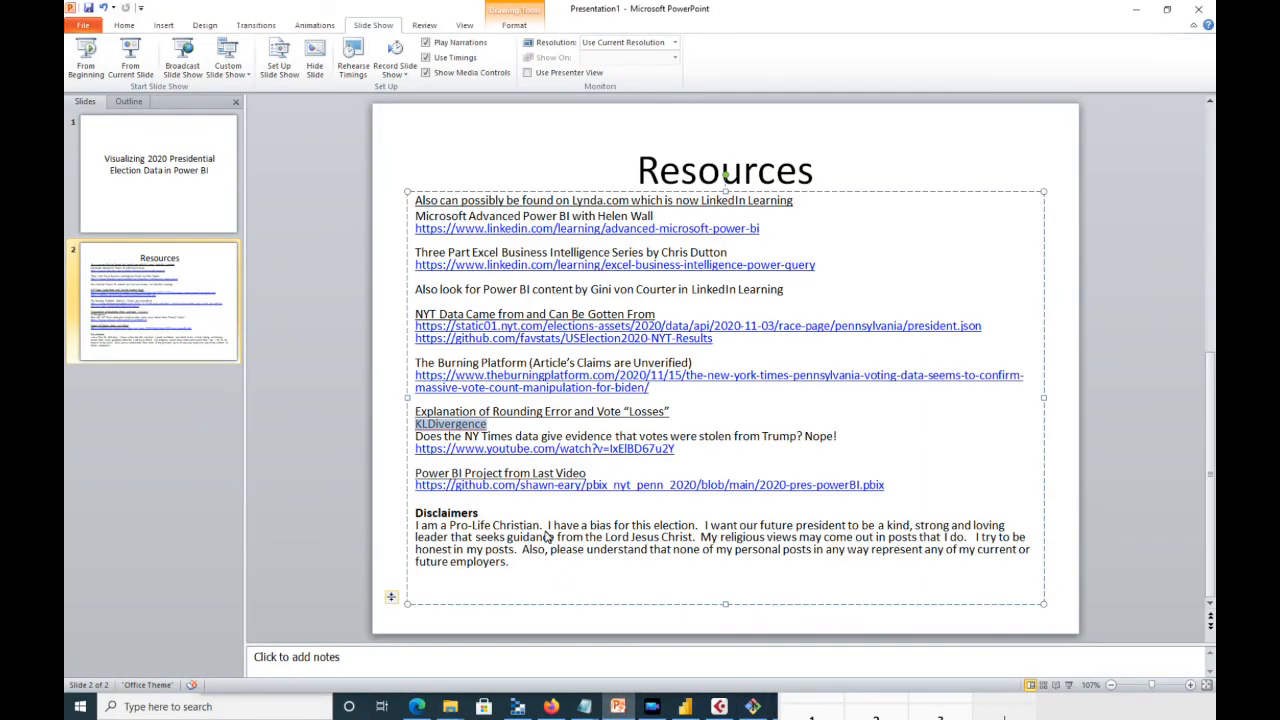
Step: Select the KLDivergence credit under the rounding error explanation on the Resources slide and leave PowerPoint
left_click(488, 425)
double_click(488, 425)
left_click(651, 708)
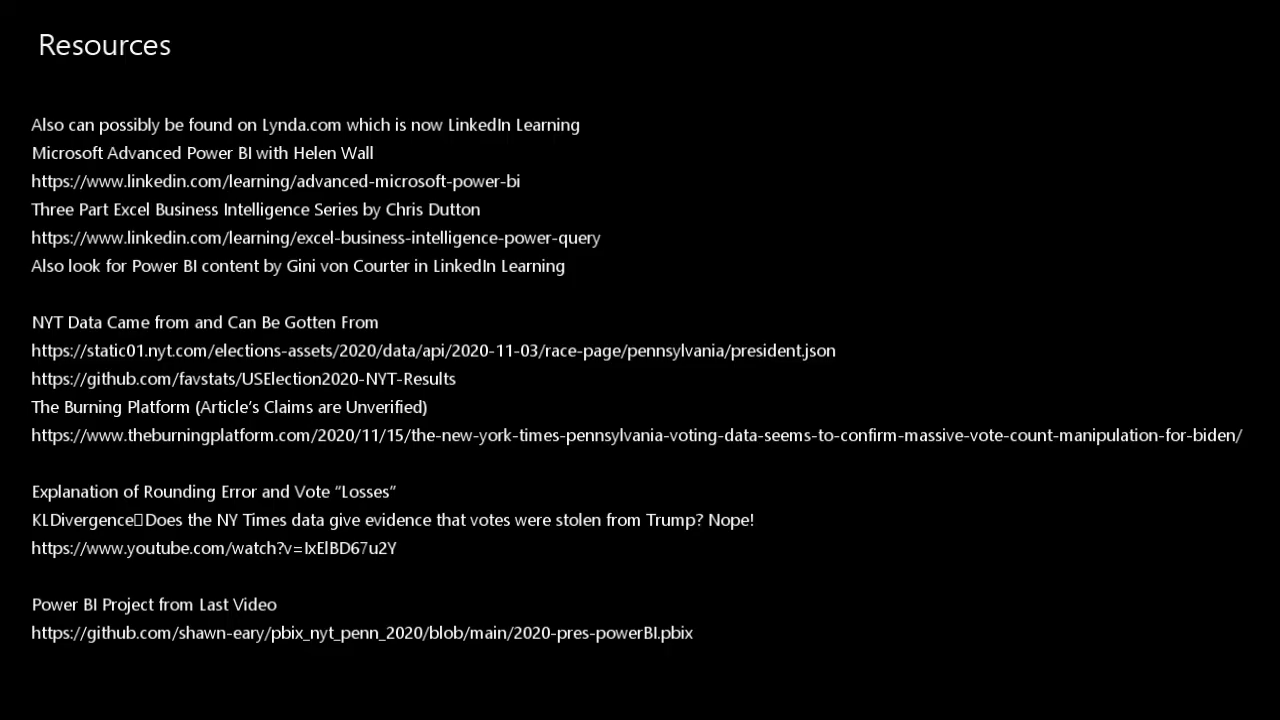